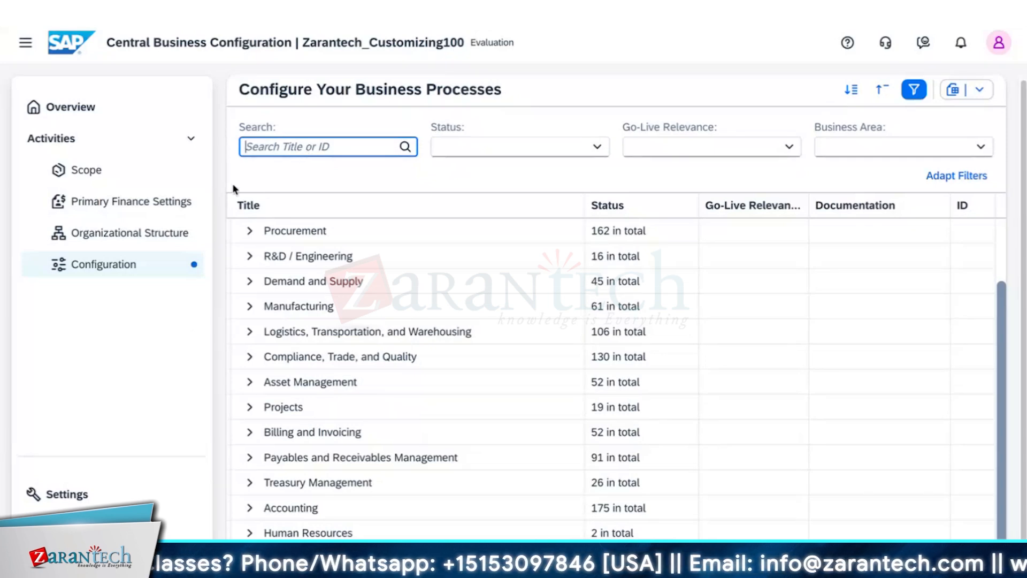
Look through the project's scope definition, general settings and primary finance settings, ending on the scope definition
click(88, 167)
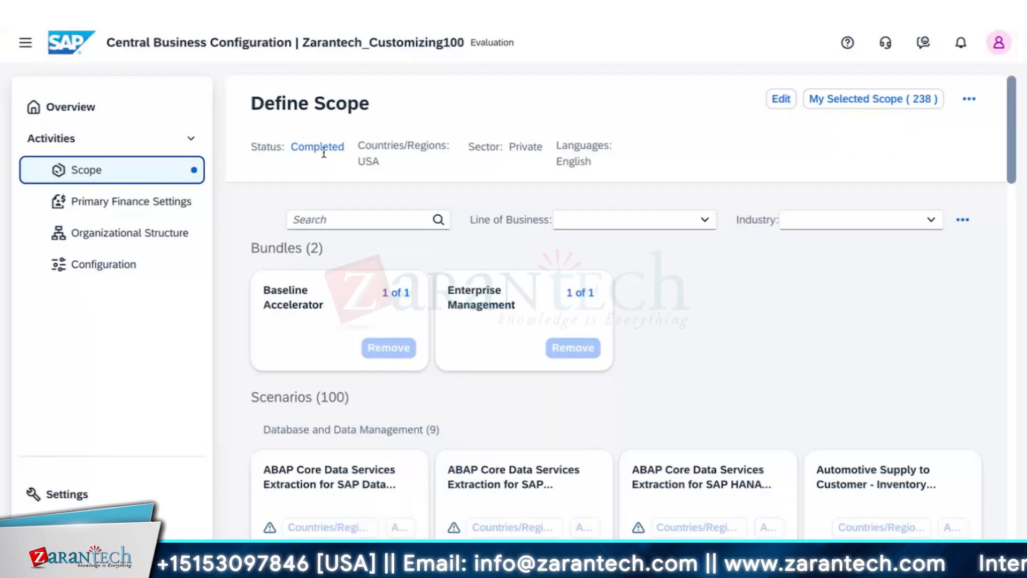
click(86, 495)
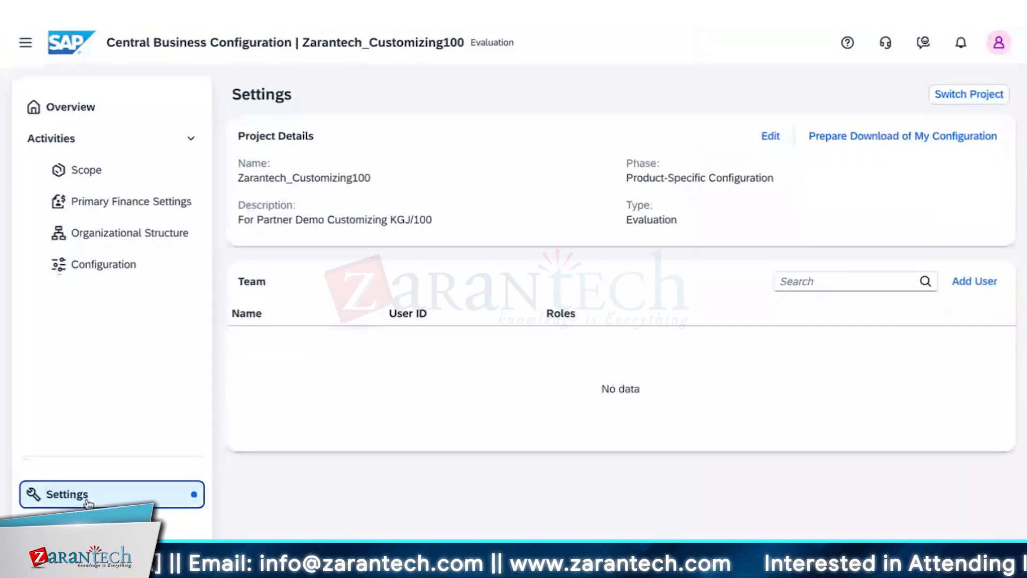
click(126, 212)
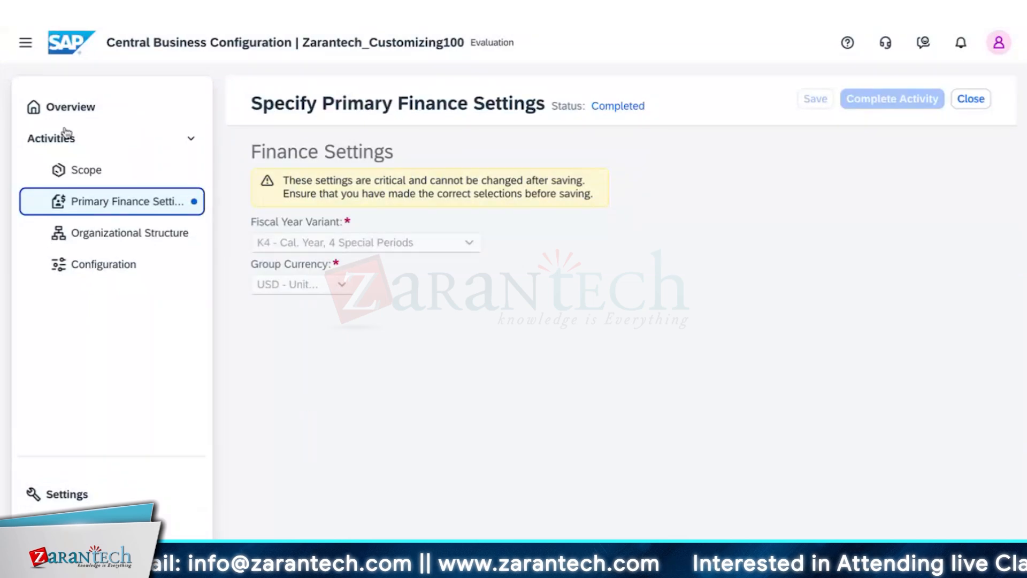
click(104, 265)
click(86, 173)
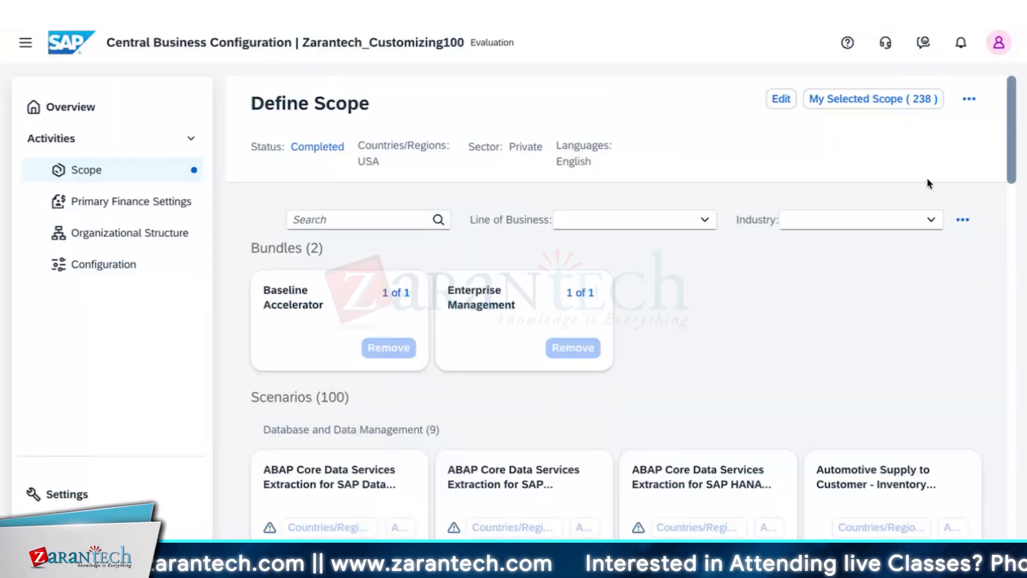
click(970, 98)
click(894, 235)
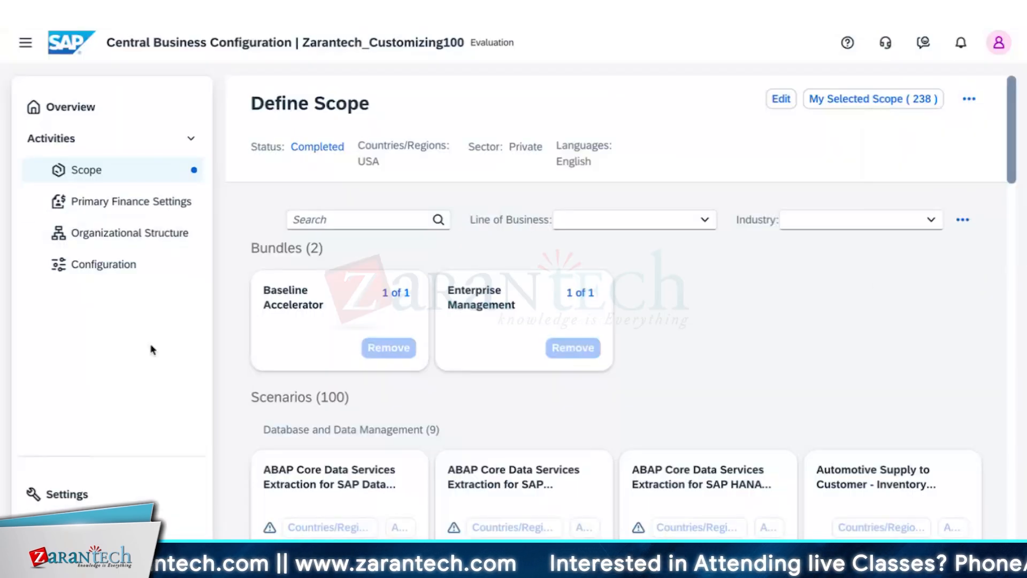
Open the deployment target's details and deployment history
click(104, 270)
click(67, 494)
click(107, 524)
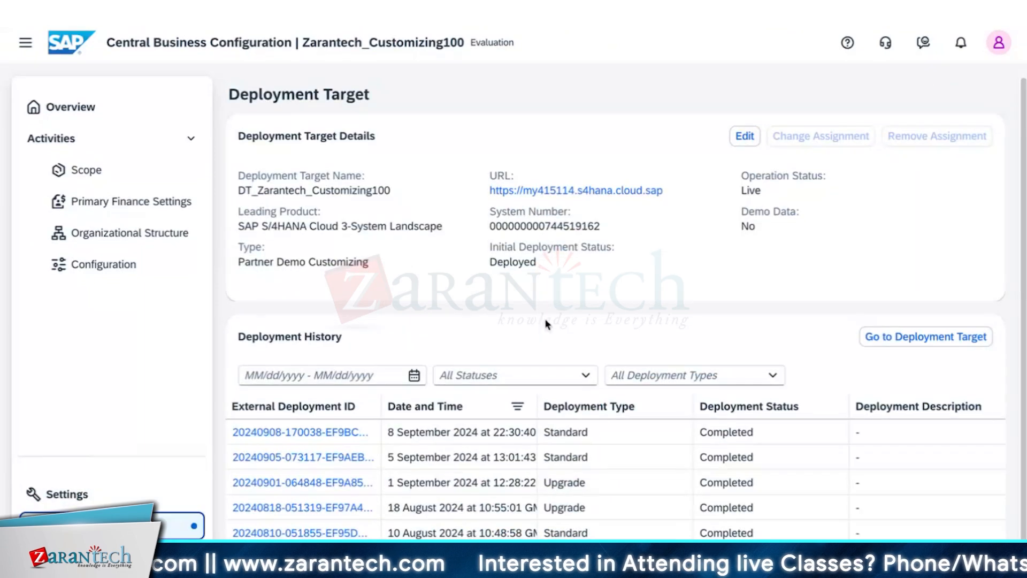
Review the project's activities overview, the business process configuration list and the defined scope, returning to the overview
click(80, 107)
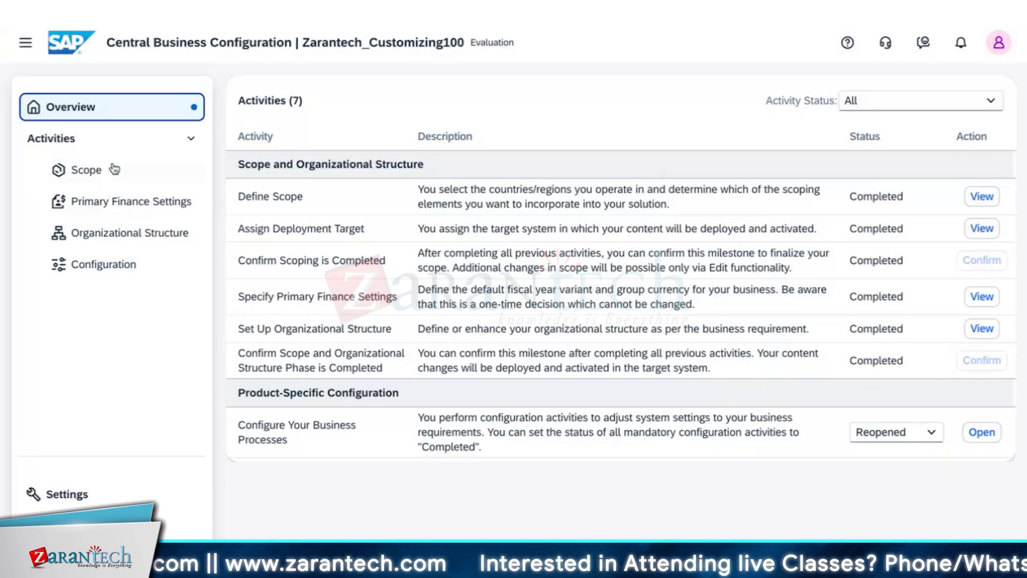
click(101, 267)
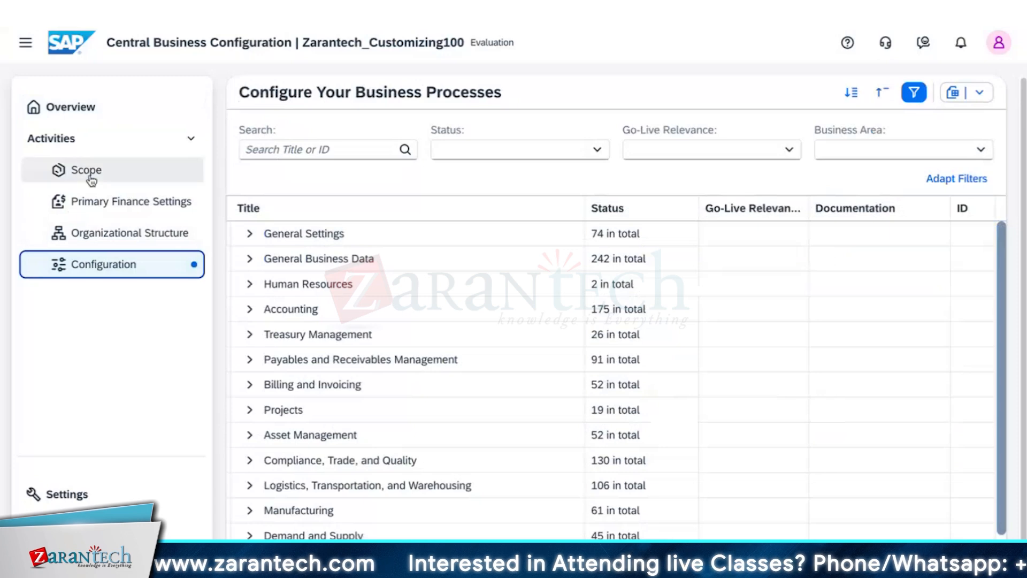
click(91, 179)
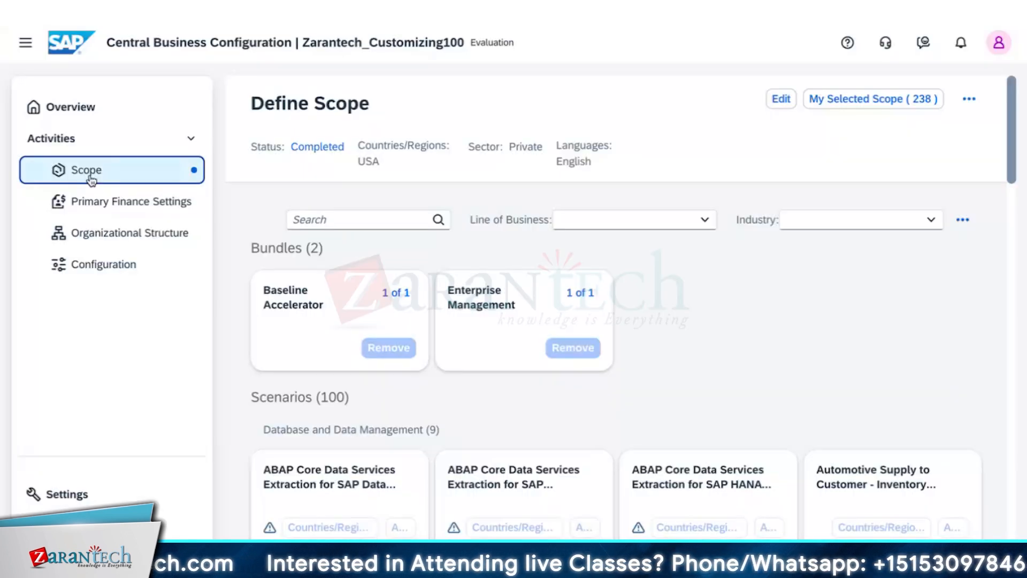
click(78, 119)
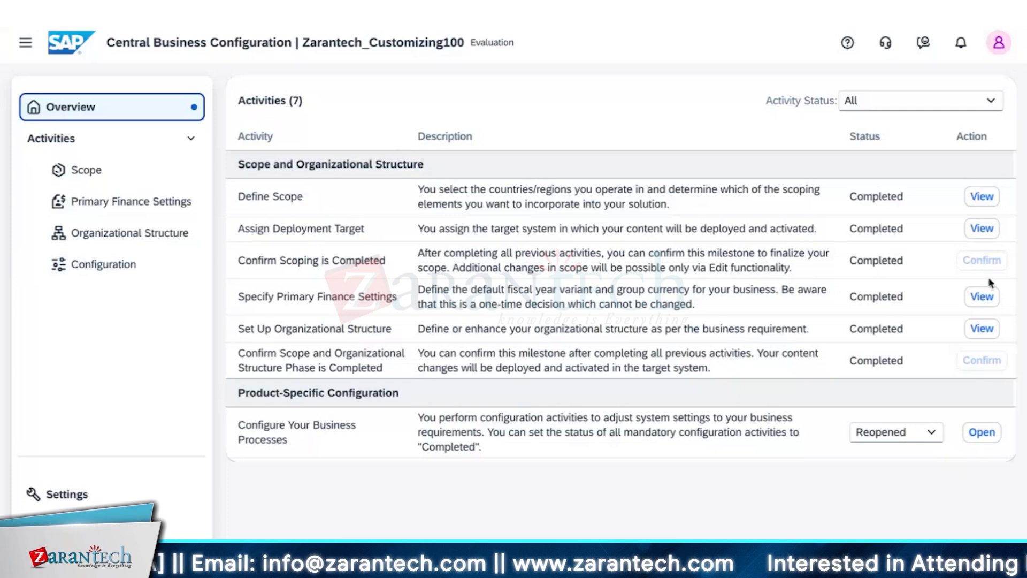
Search the business process configuration activities for "chart"
click(125, 270)
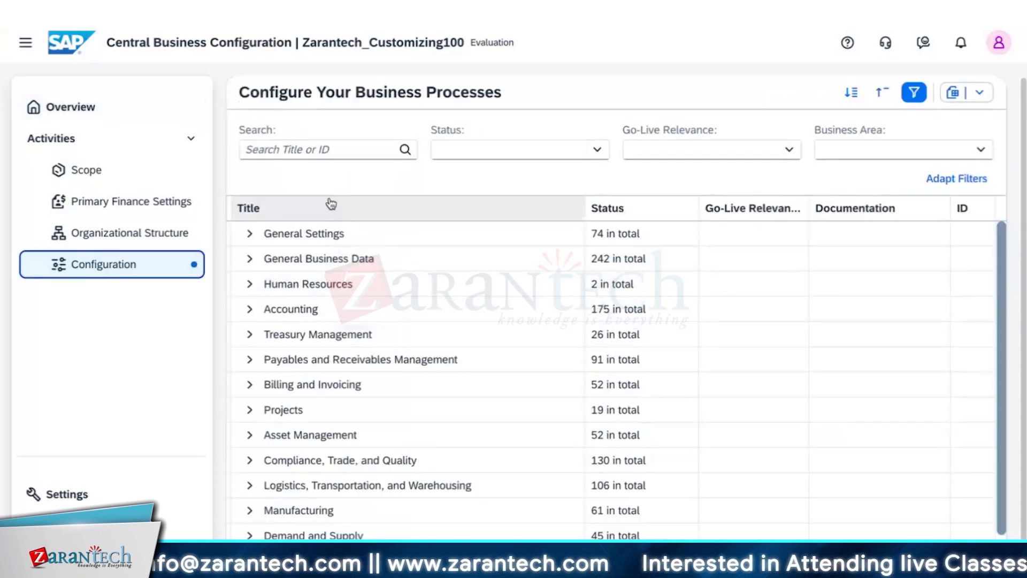
click(320, 150)
text(c)
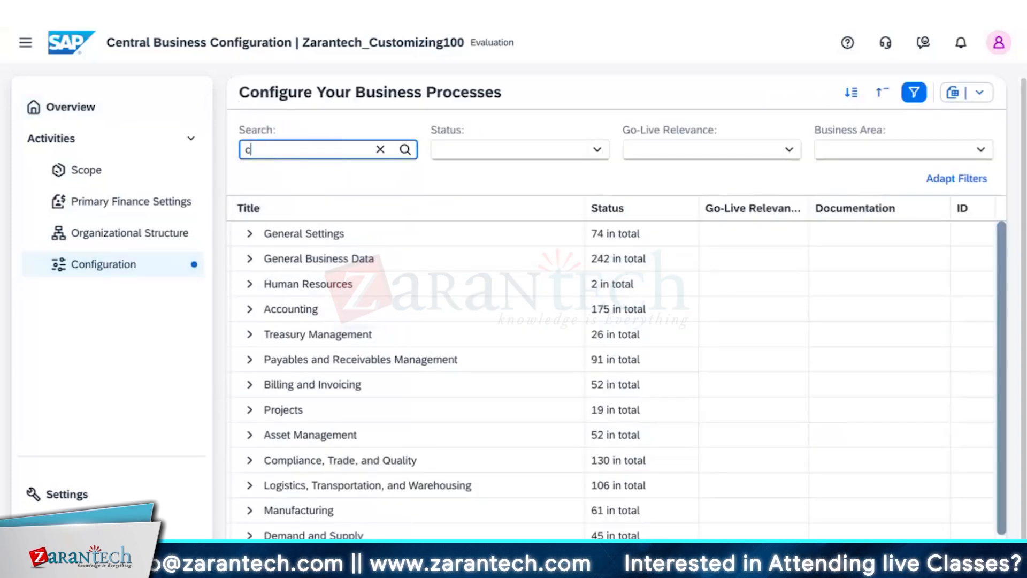
text(hart)
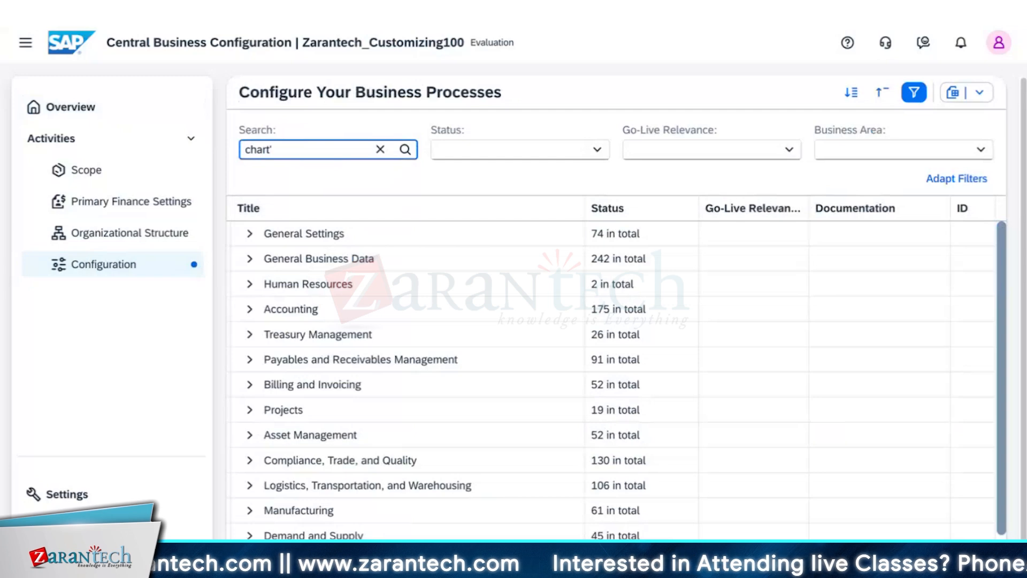
key(Return)
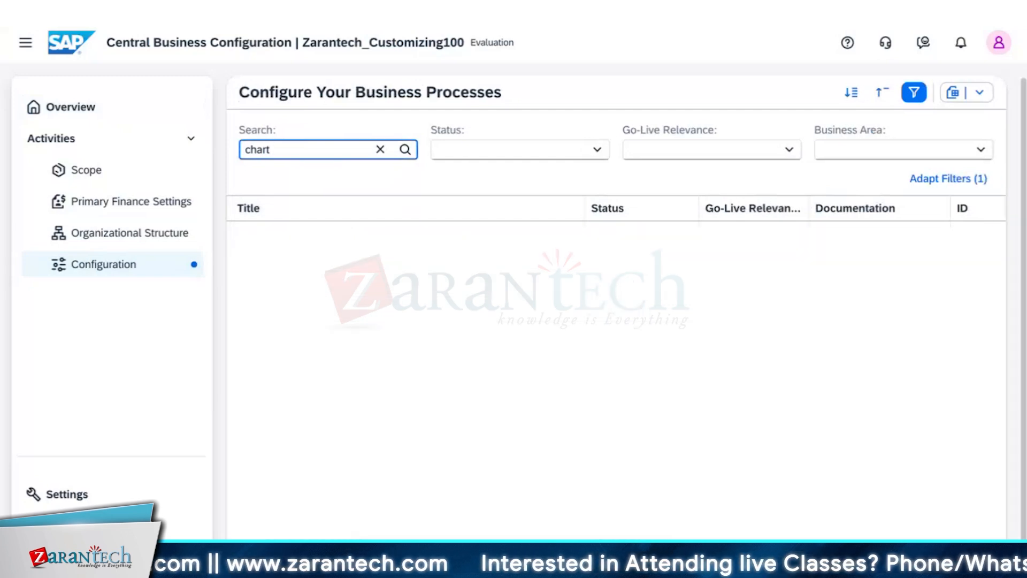
Examine the chart of accounts and financial statement configuration activities, comparing their titles, statuses and go-live relevance
scroll(451, 415, down, 2)
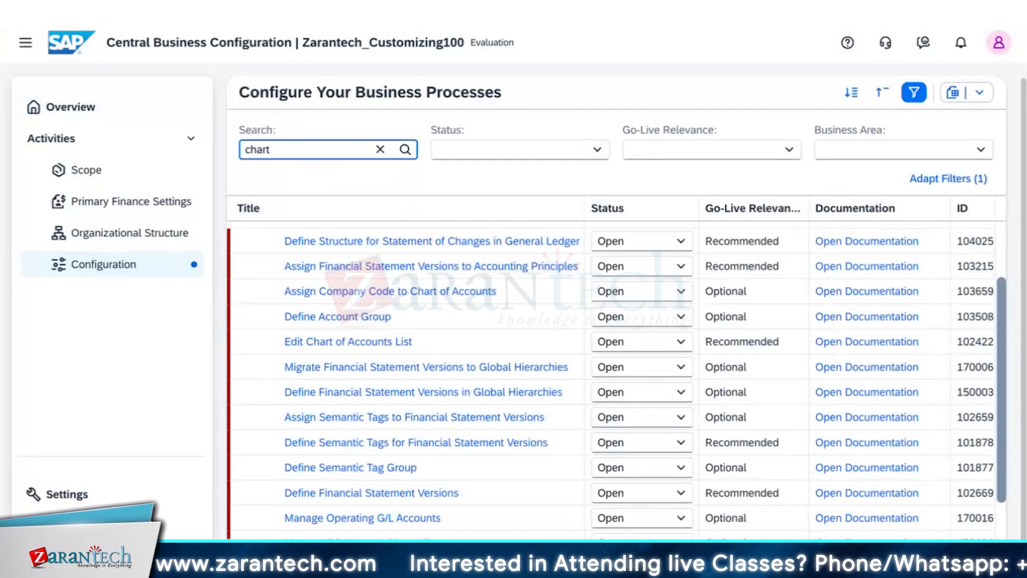
scroll(463, 470, up, 1)
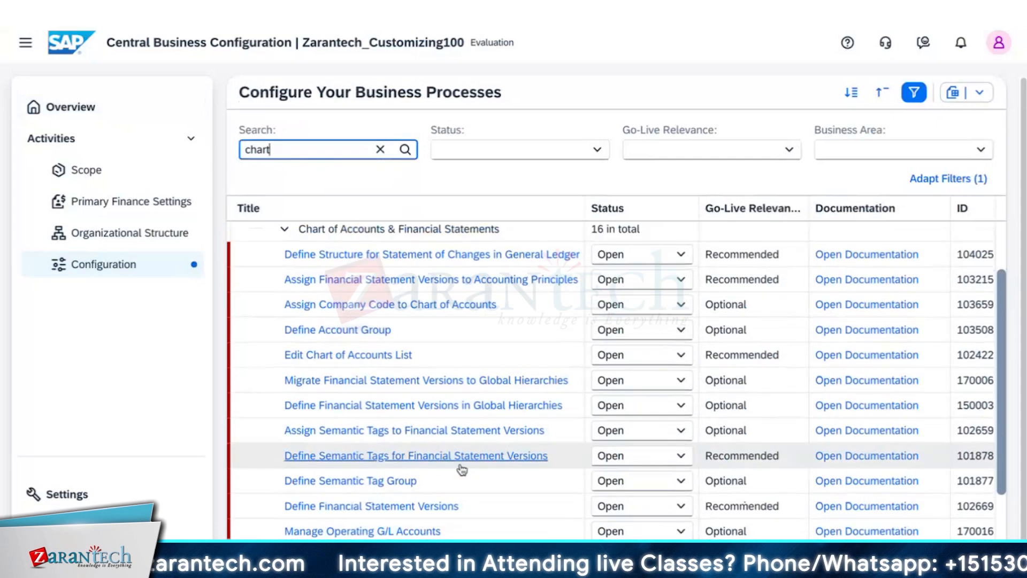
scroll(465, 477, down, 2)
scroll(465, 475, down, 1)
scroll(464, 475, up, 3)
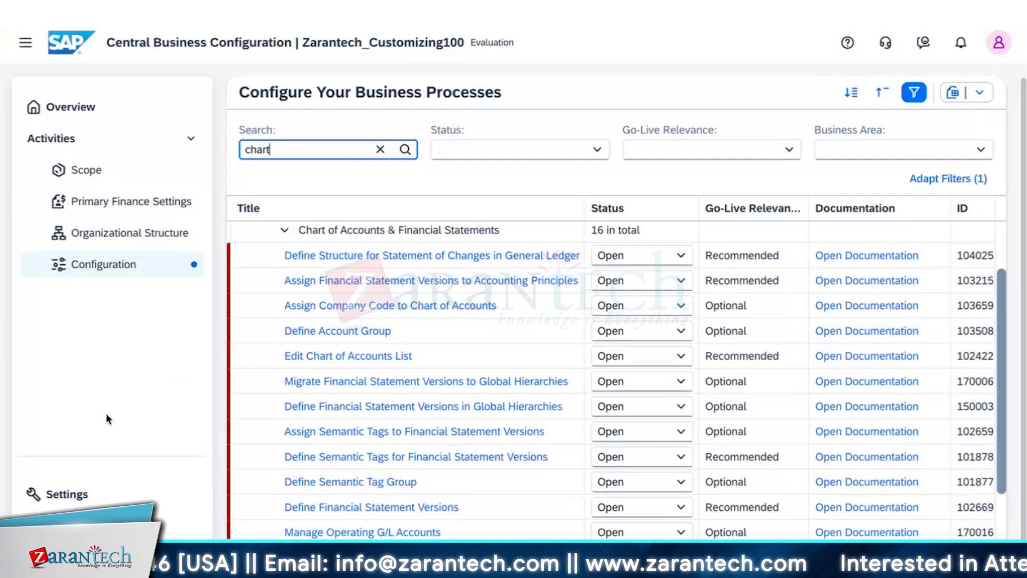
scroll(315, 478, down, 3)
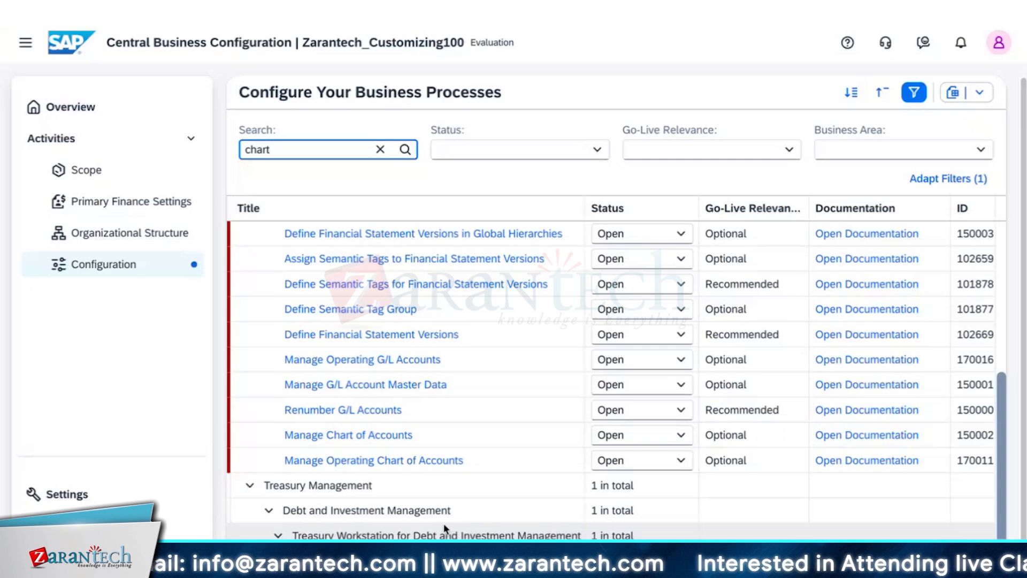
scroll(444, 529, up, 3)
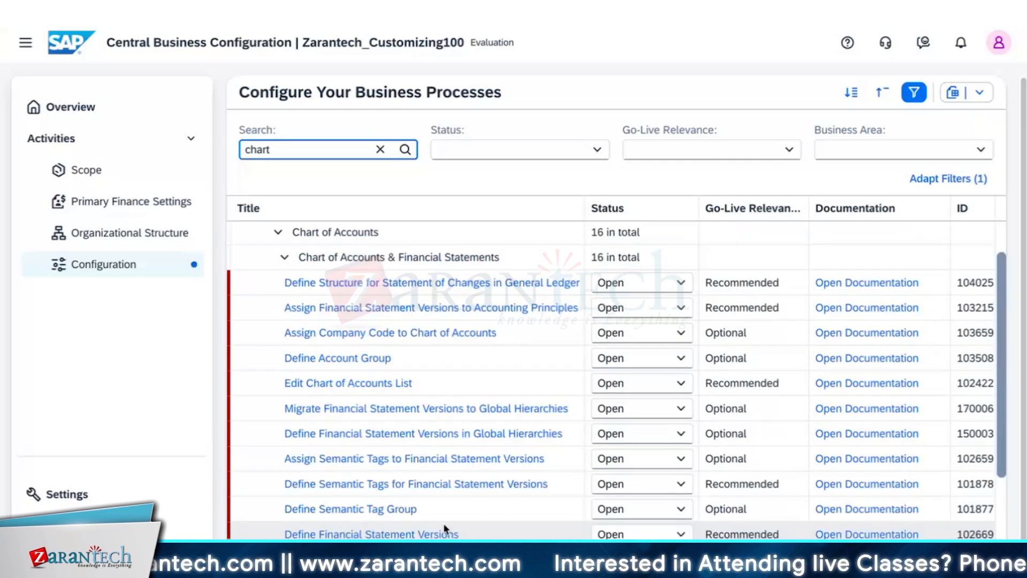
scroll(444, 529, down, 3)
scroll(411, 463, up, 4)
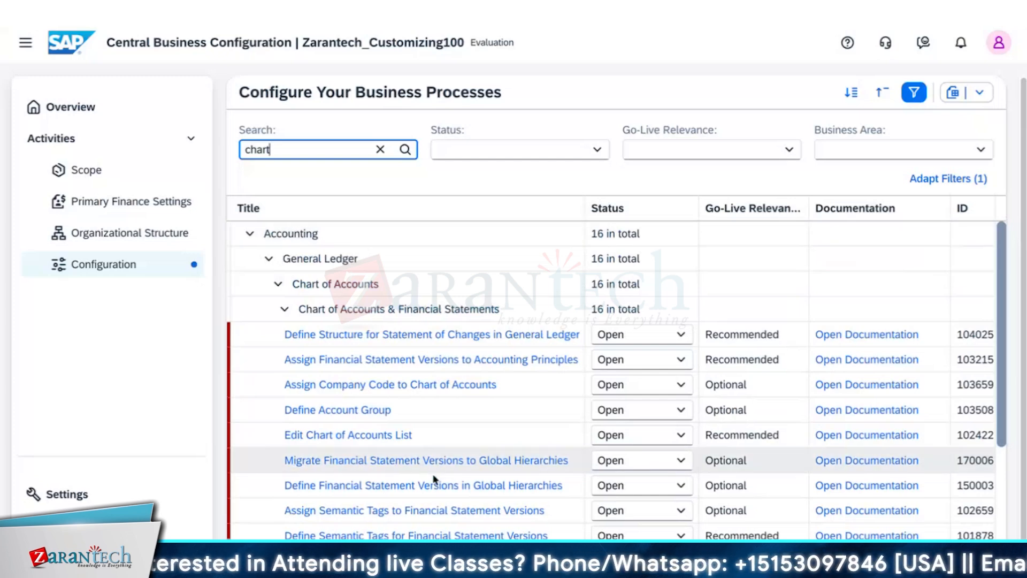
scroll(434, 471, down, 3)
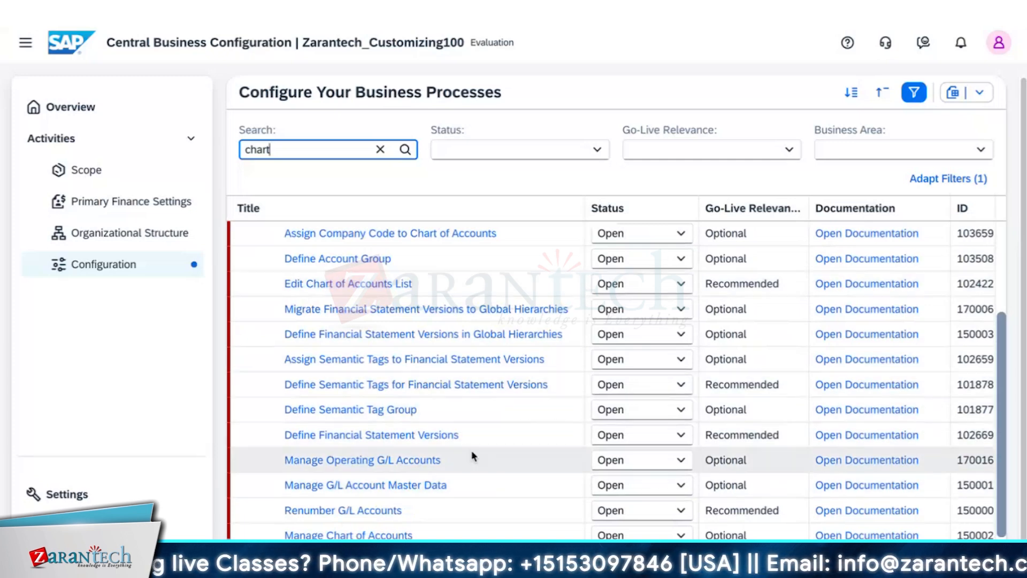
scroll(476, 471, up, 2)
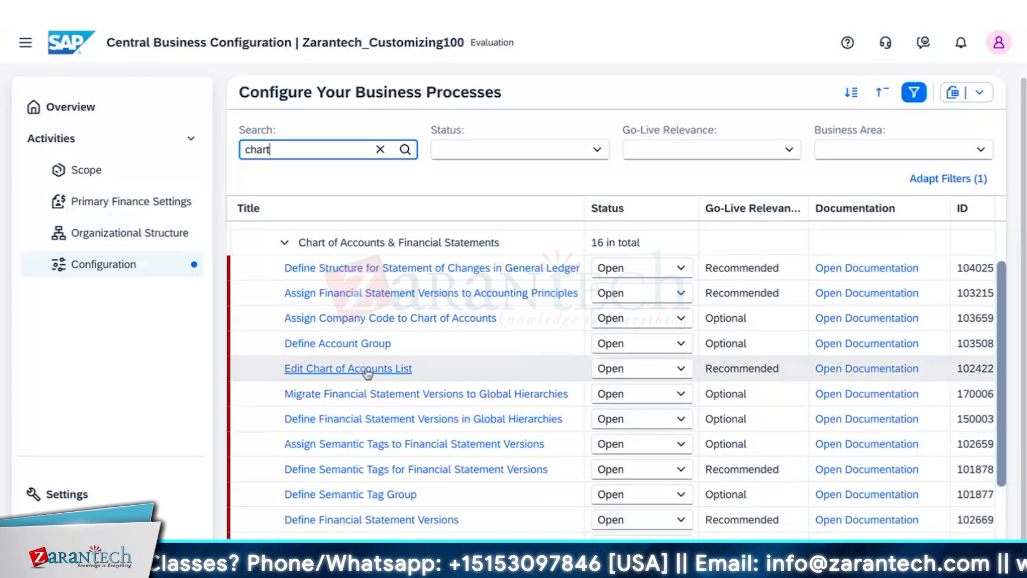
scroll(423, 481, down, 3)
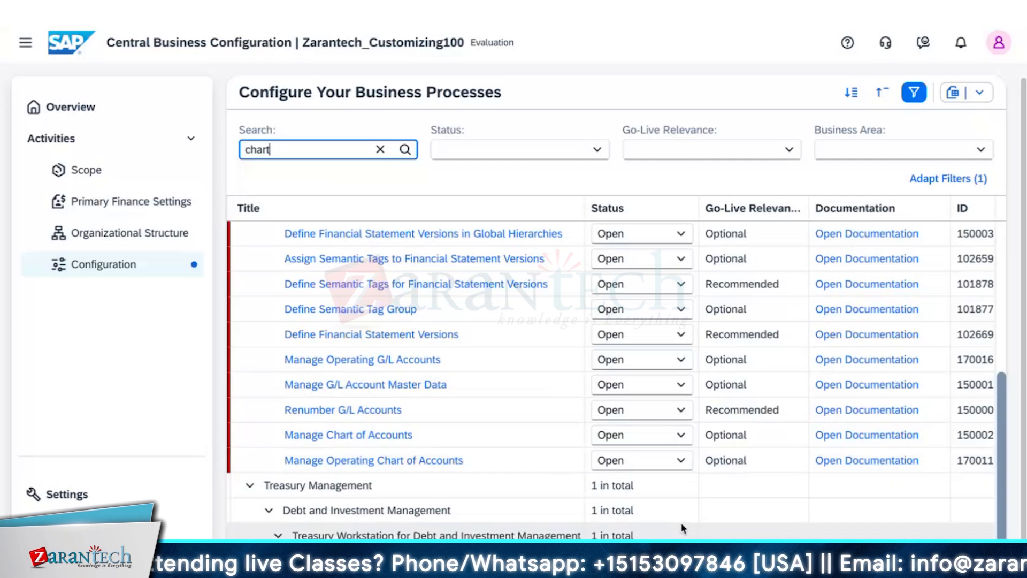
scroll(438, 490, down, 1)
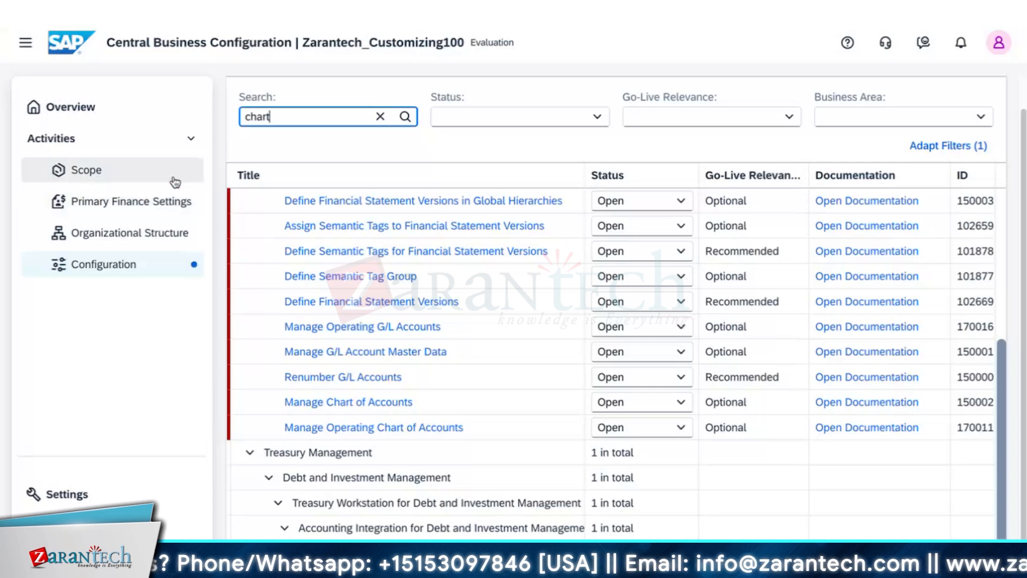
Review the primary finance settings and examine the storage locations in the organizational structure
click(170, 202)
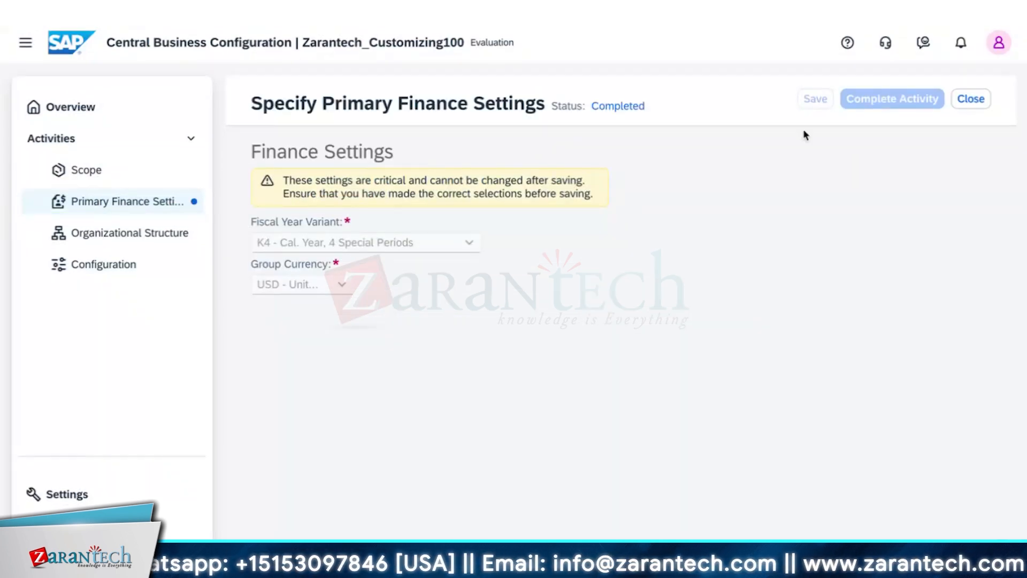
click(132, 241)
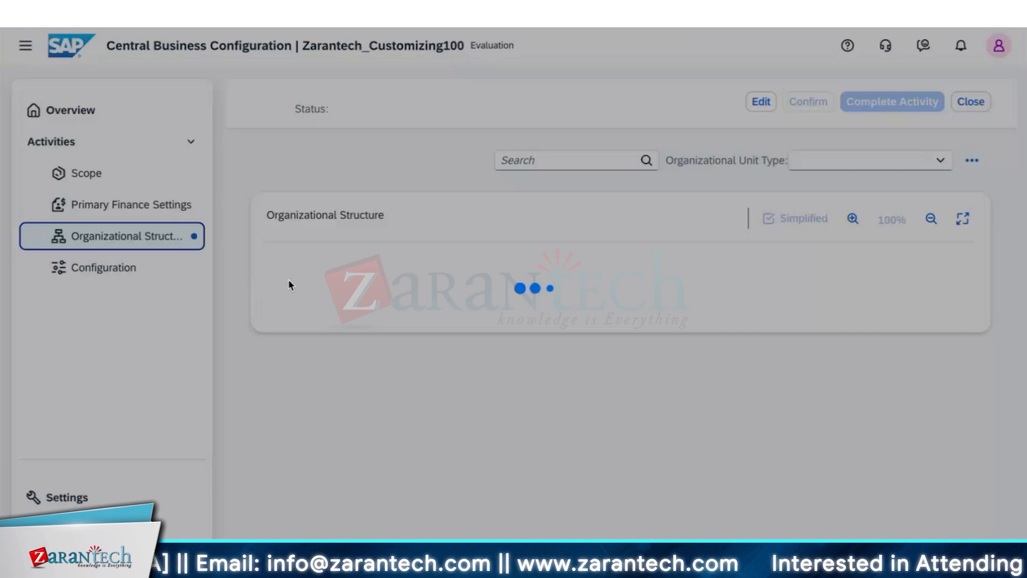
scroll(506, 463, down, 3)
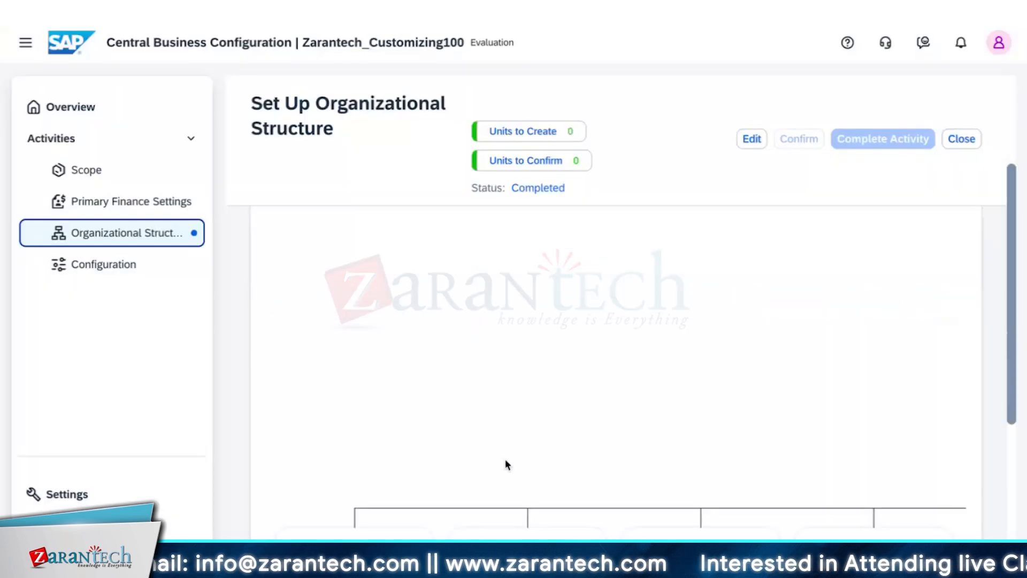
scroll(506, 464, up, 2)
scroll(505, 465, down, 5)
scroll(508, 466, up, 1)
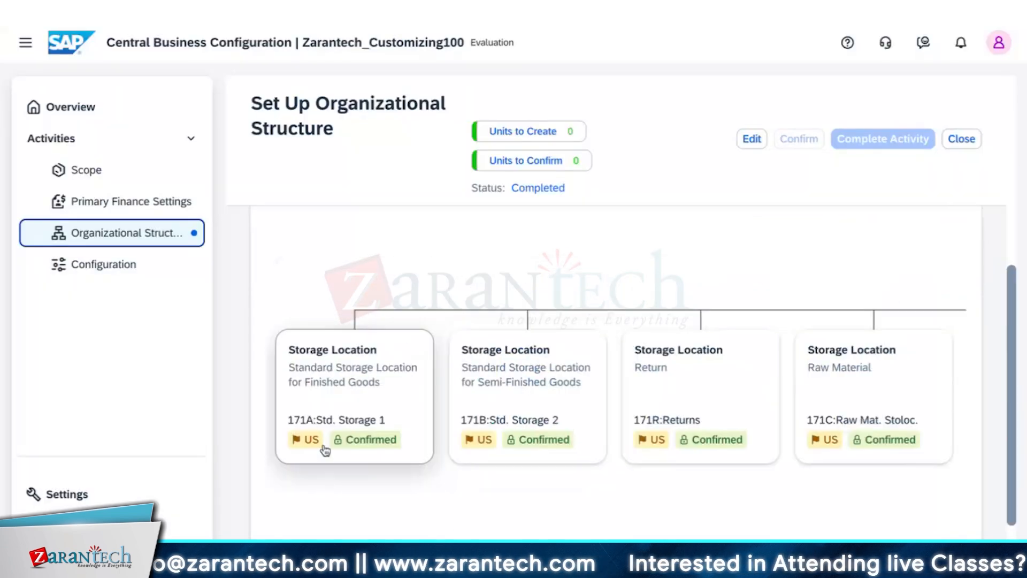
scroll(490, 354, down, 1)
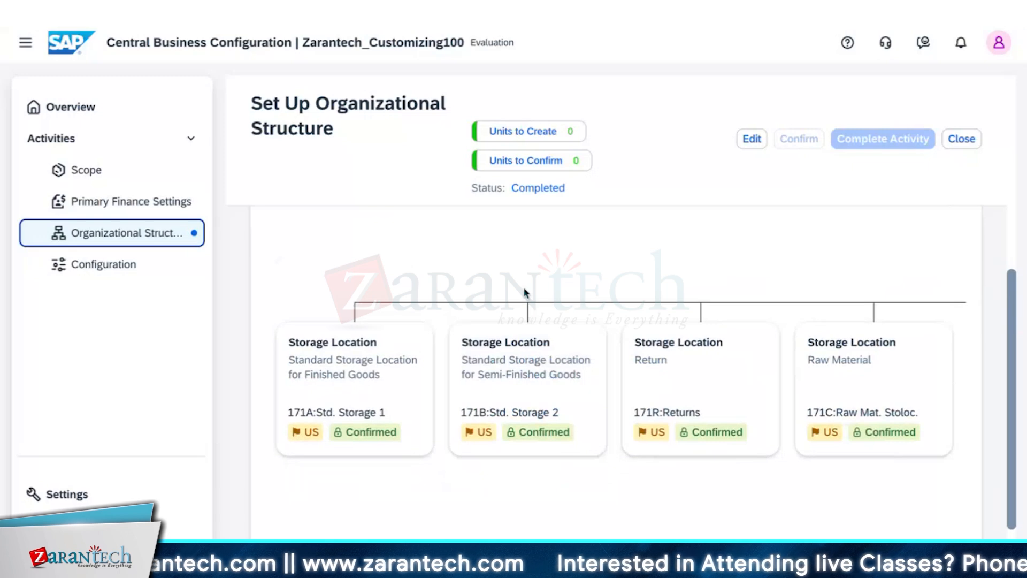
scroll(531, 418, up, 4)
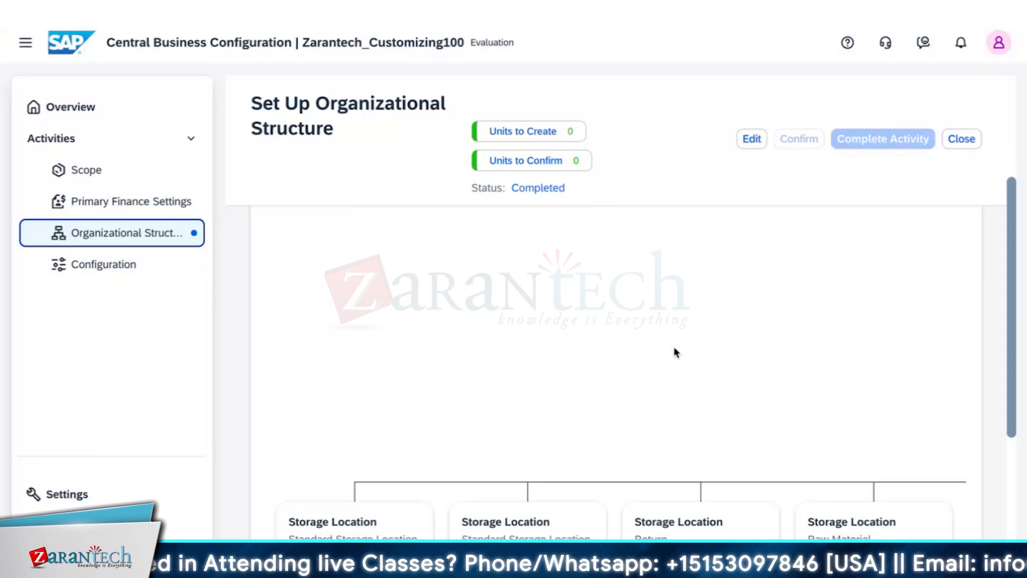
Bring up the edit confirmation for the organizational structure and cancel it without reopening the configuration activities
click(753, 139)
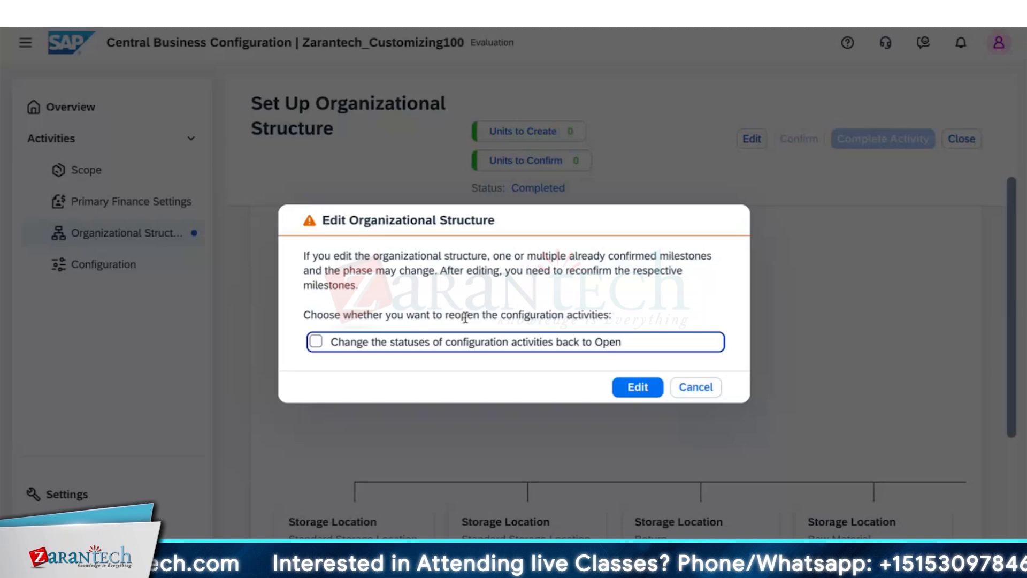
click(691, 394)
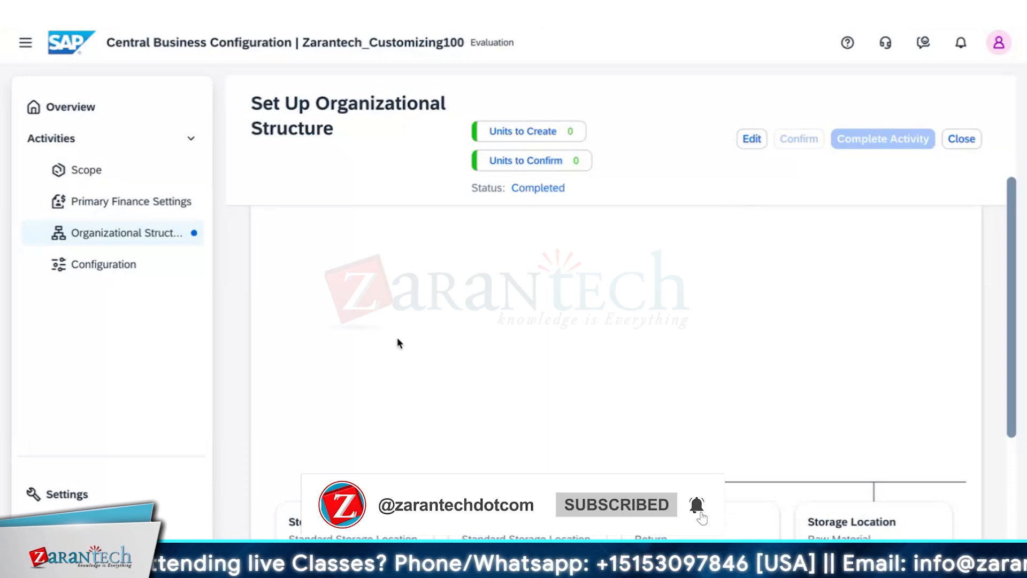
Return to the business process configuration activities and get ready to search them by title or ID
click(130, 266)
scroll(367, 460, down, 3)
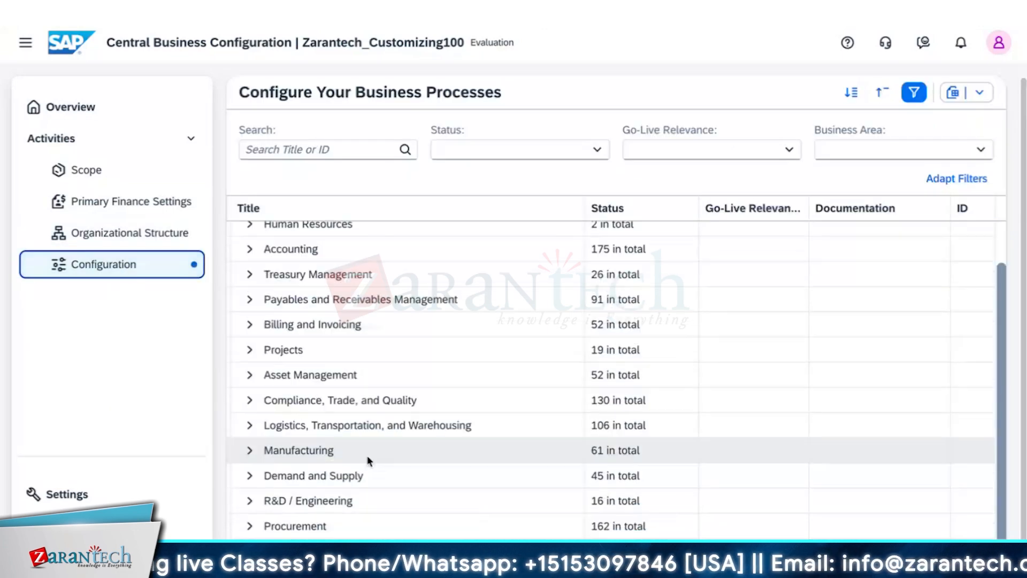
click(315, 150)
text(c)
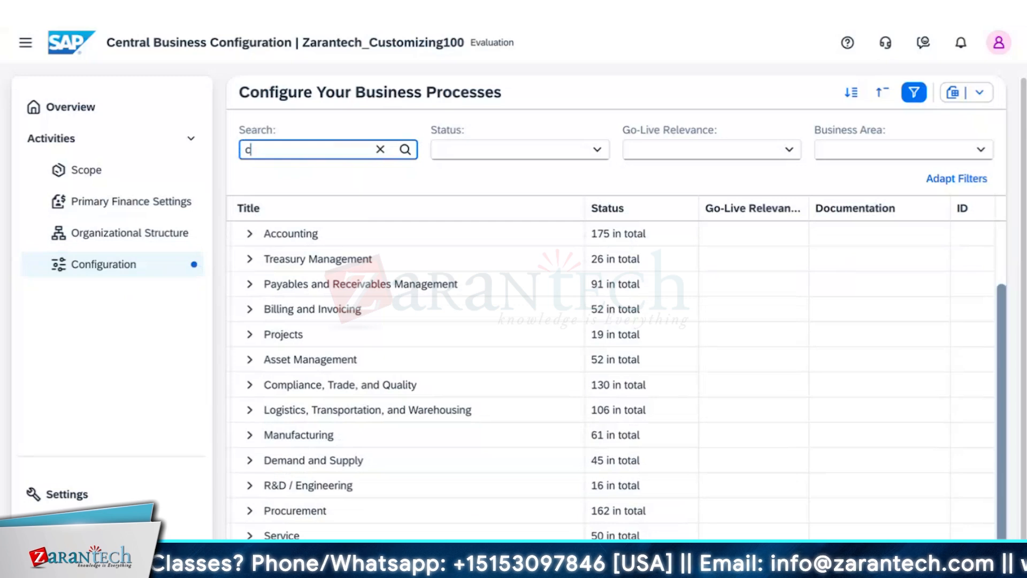
text(hR)
key(BackSpace)
key(BackSpace)
key(BackSpace)
text(ch)
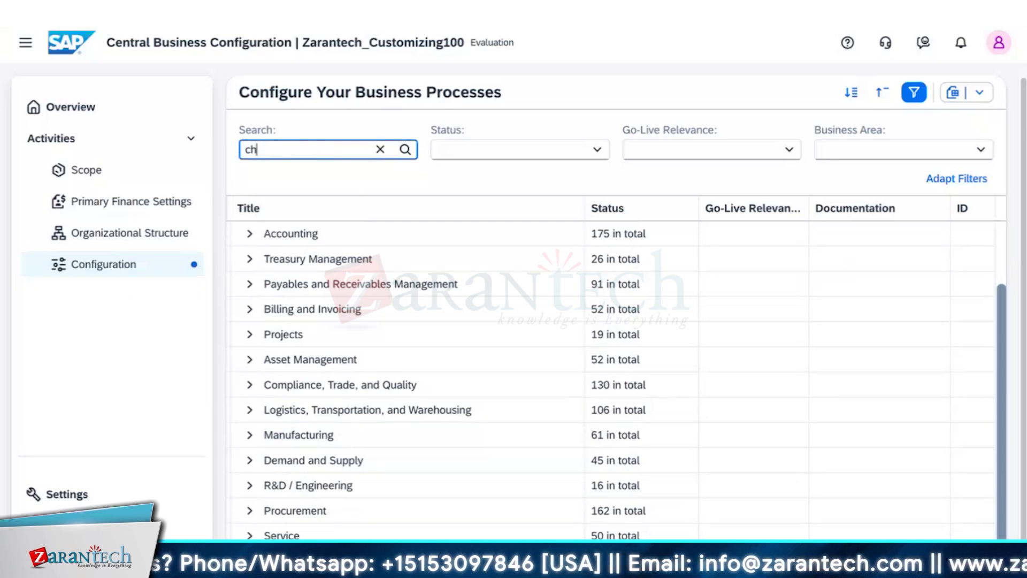
key(BackSpace)
key(BackSpace)
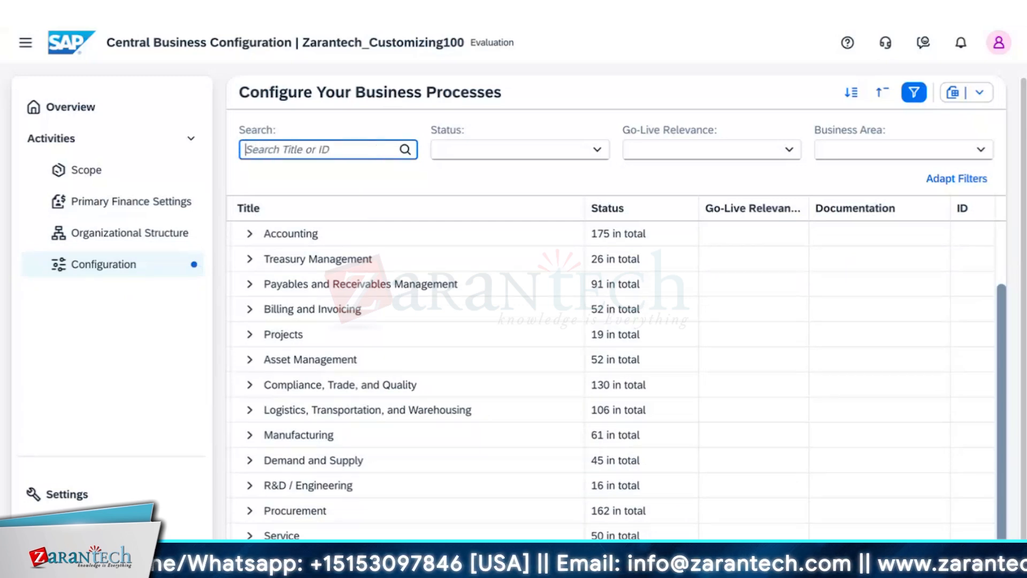
Search the business process configuration activities for "business place"
text(business )
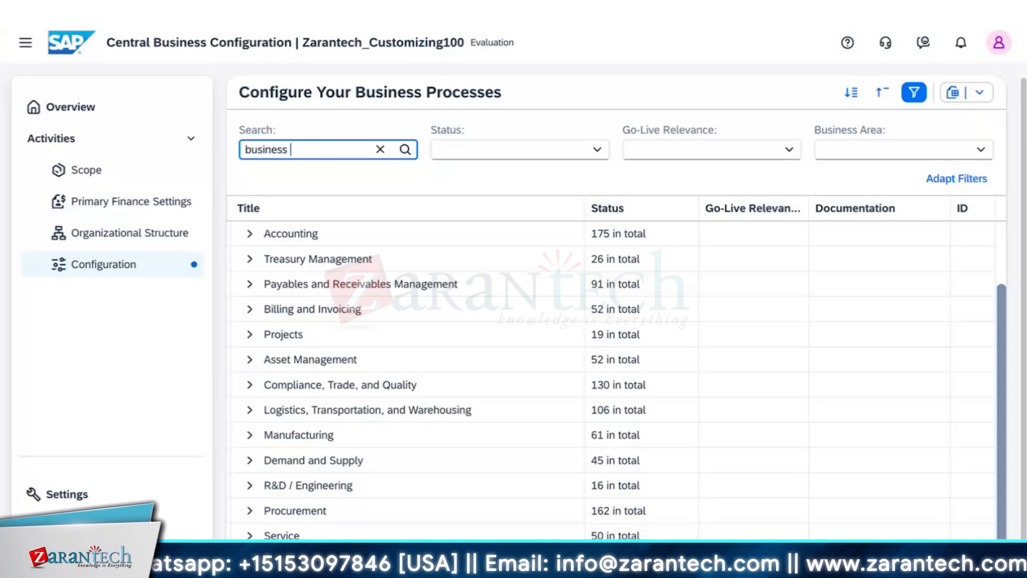
text(pl;ace)
key(BackSpace)
key(BackSpace)
key(BackSpace)
key(BackSpace)
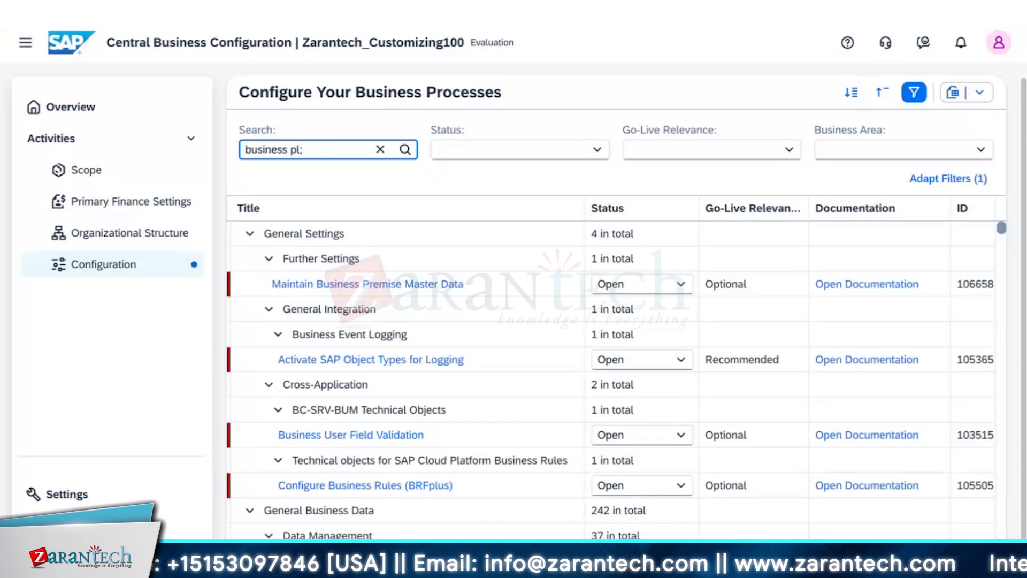
text(ace)
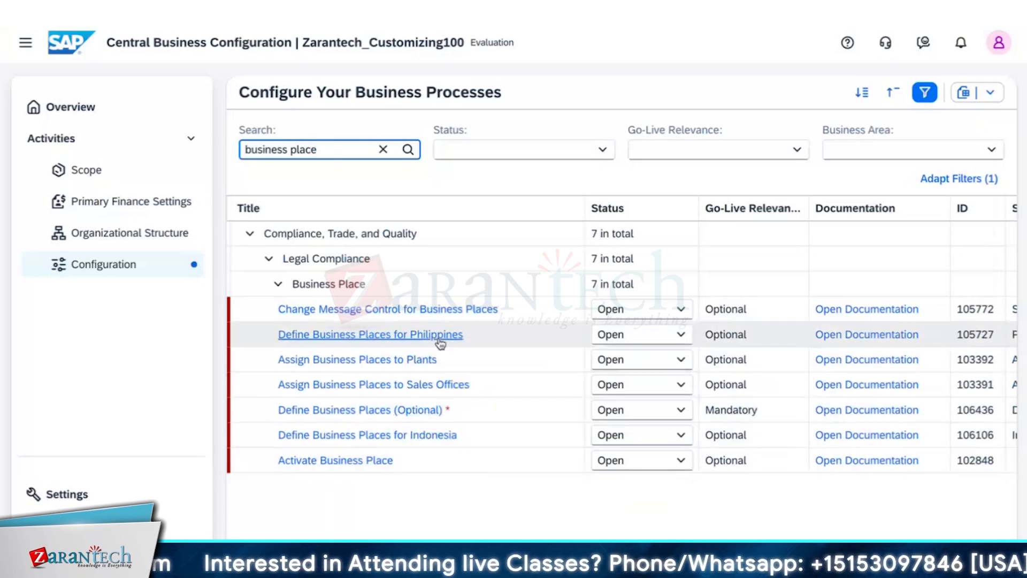
Open the Define Business Places (Optional) activity and try company code ABCD as its work area
click(364, 411)
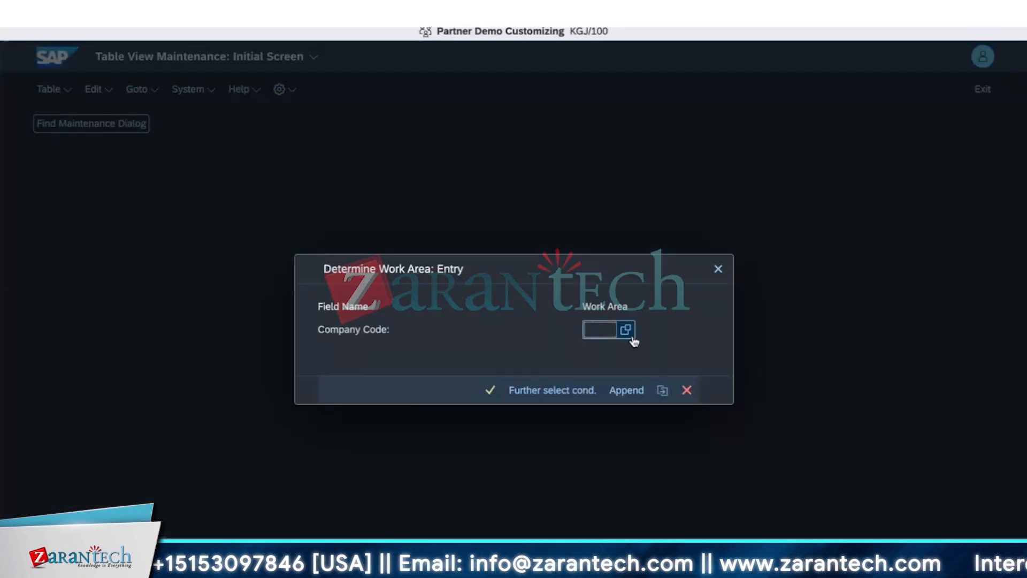
click(630, 336)
click(157, 328)
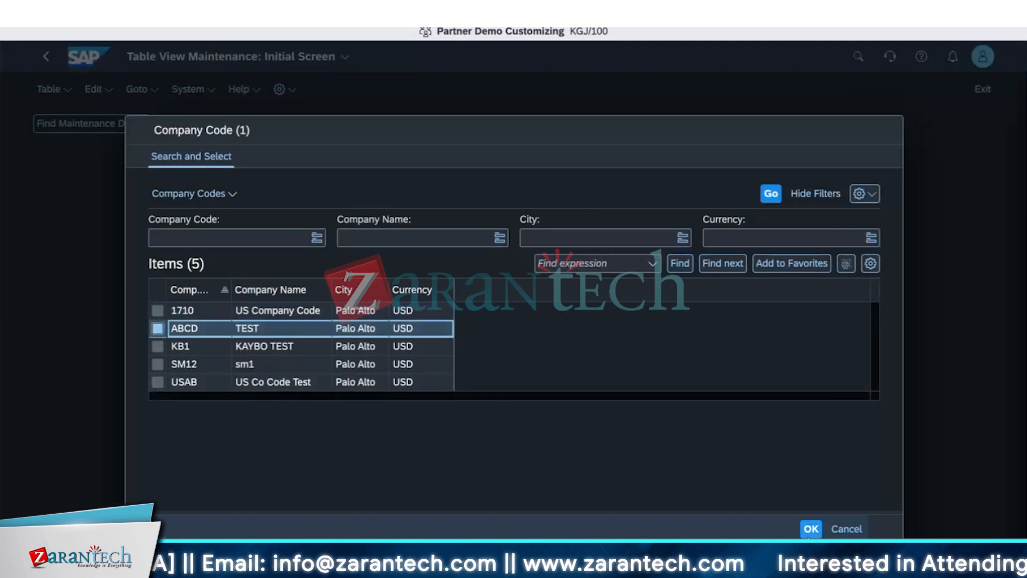
click(810, 531)
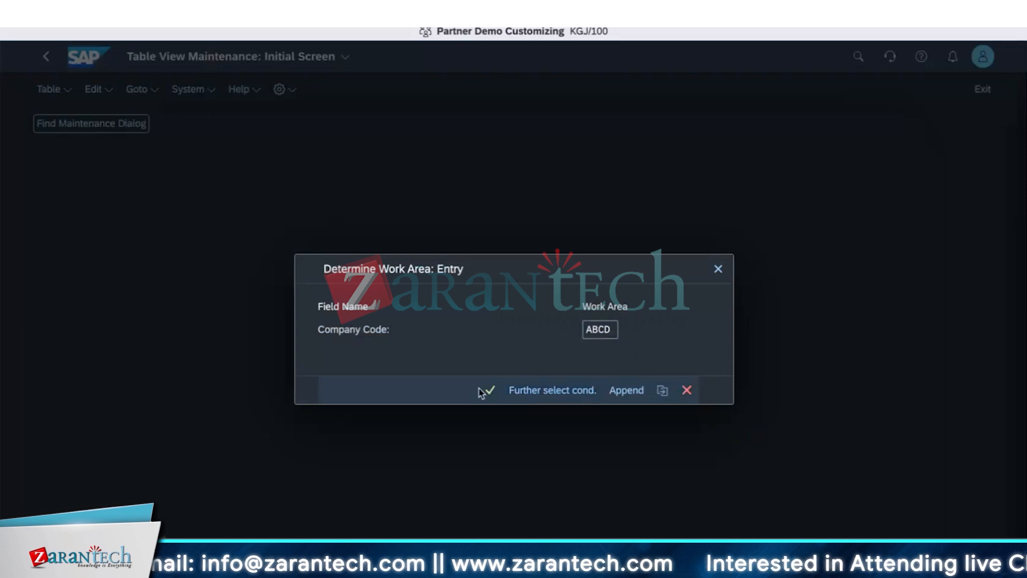
click(484, 390)
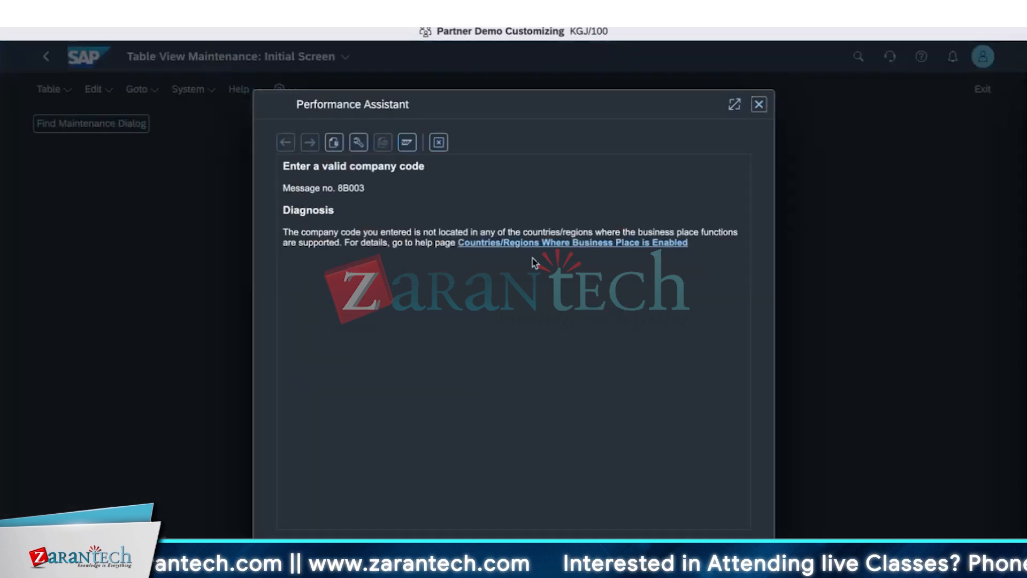
Open the help page on countries/regions where business place is enabled and examine the entry for India
click(536, 246)
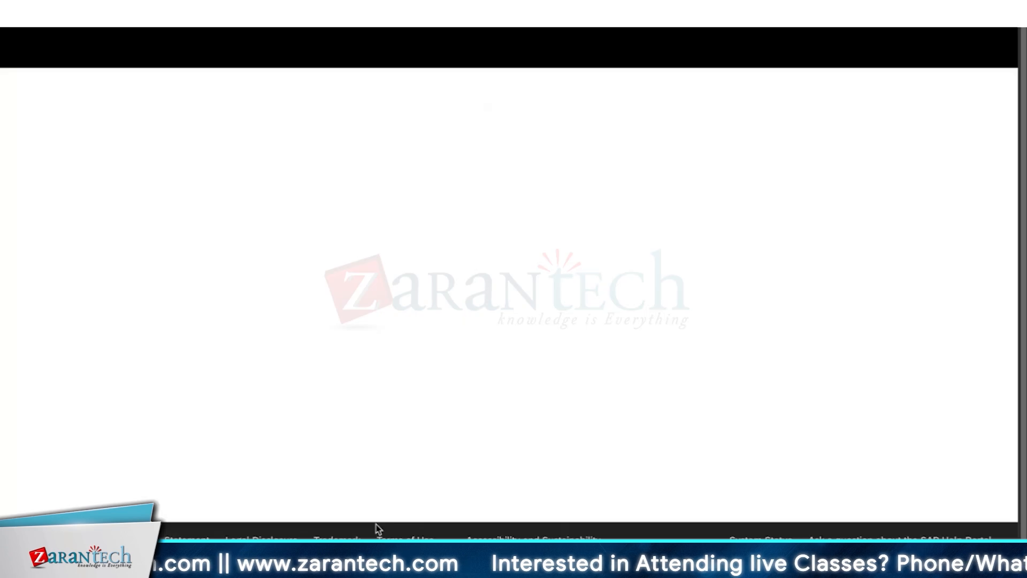
scroll(447, 528, down, 5)
scroll(360, 335, up, 2)
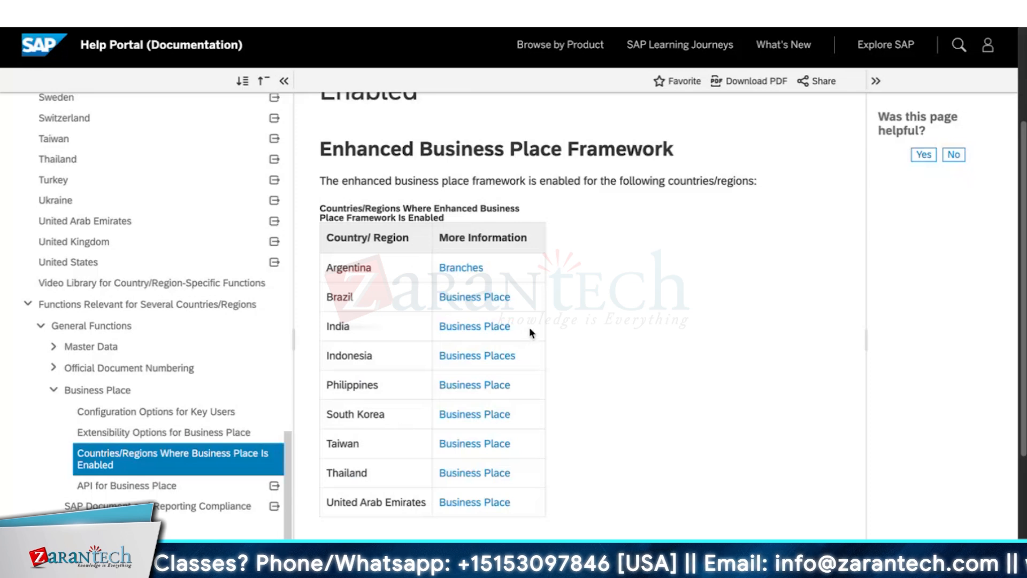
drag(529, 326, 327, 333)
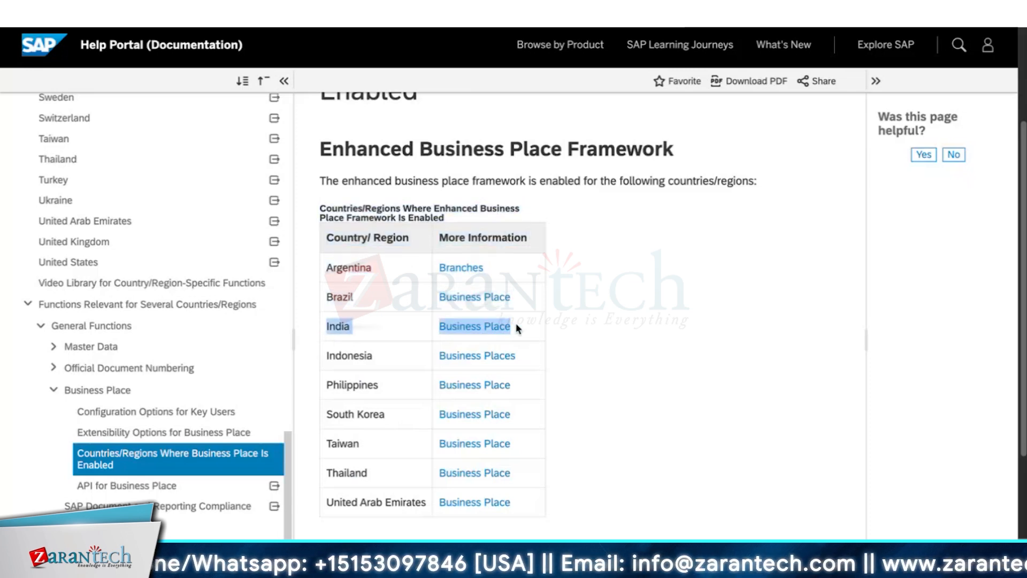
drag(518, 328, 327, 336)
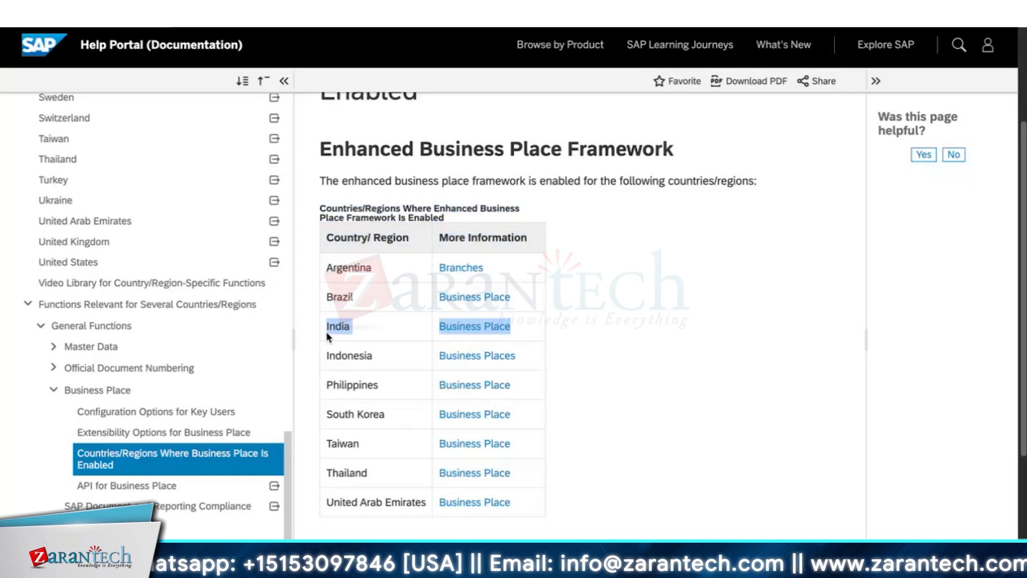
click(511, 320)
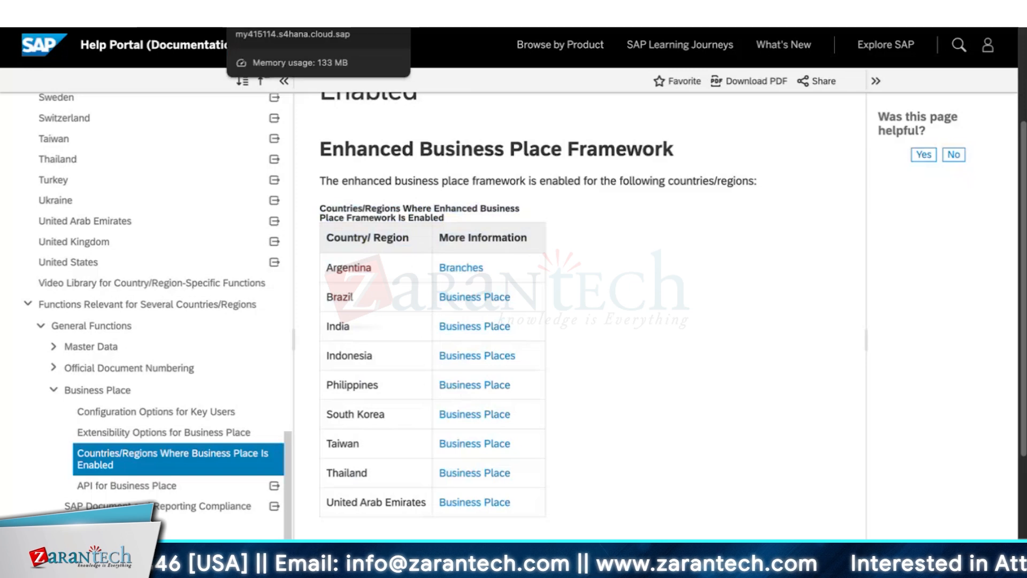
Switch back to Central Business Configuration and review the configuration activities matching "chart"
click(278, 12)
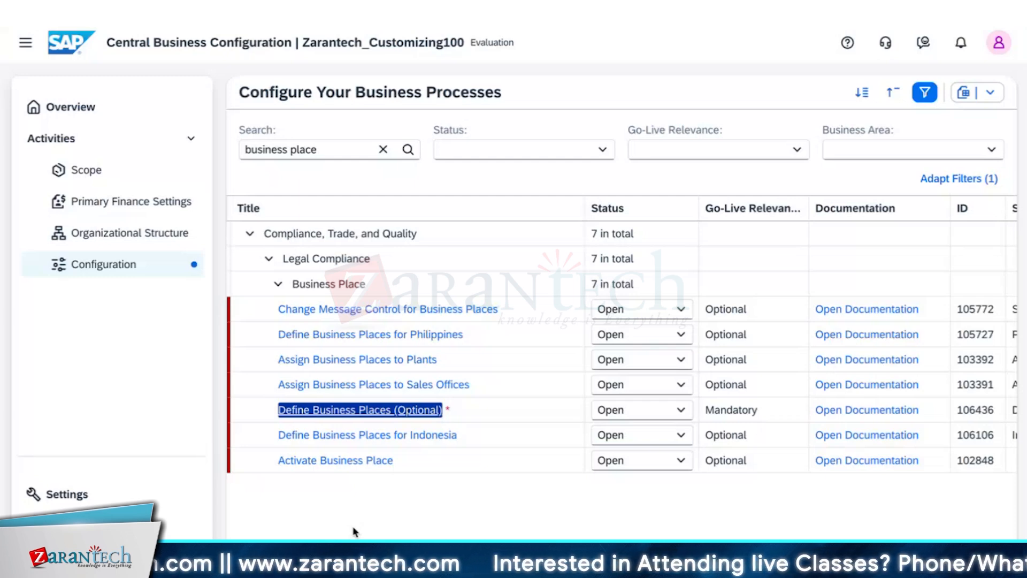
key(XF86AudioRaiseVolume)
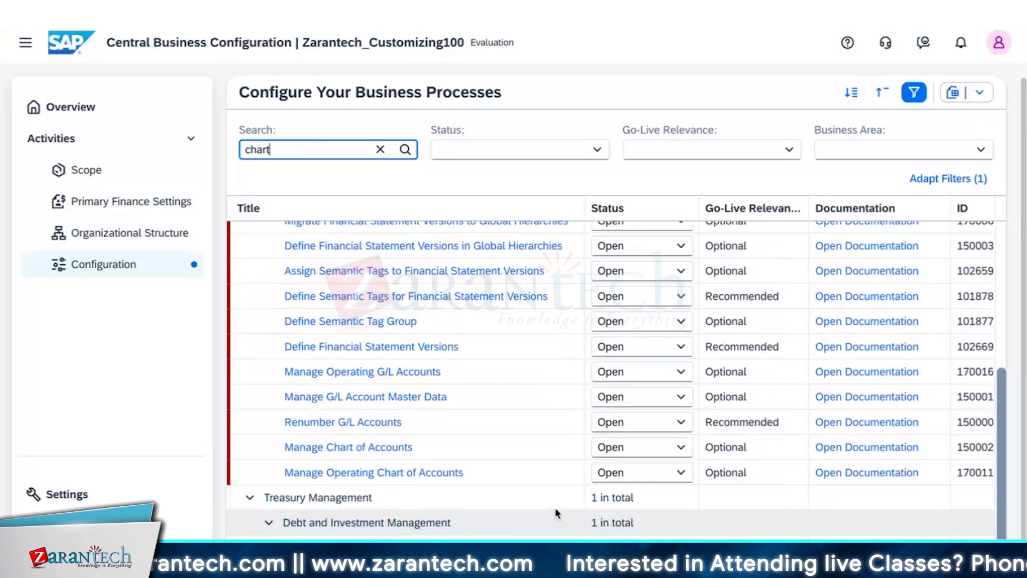
scroll(554, 507, up, 4)
scroll(555, 506, up, 1)
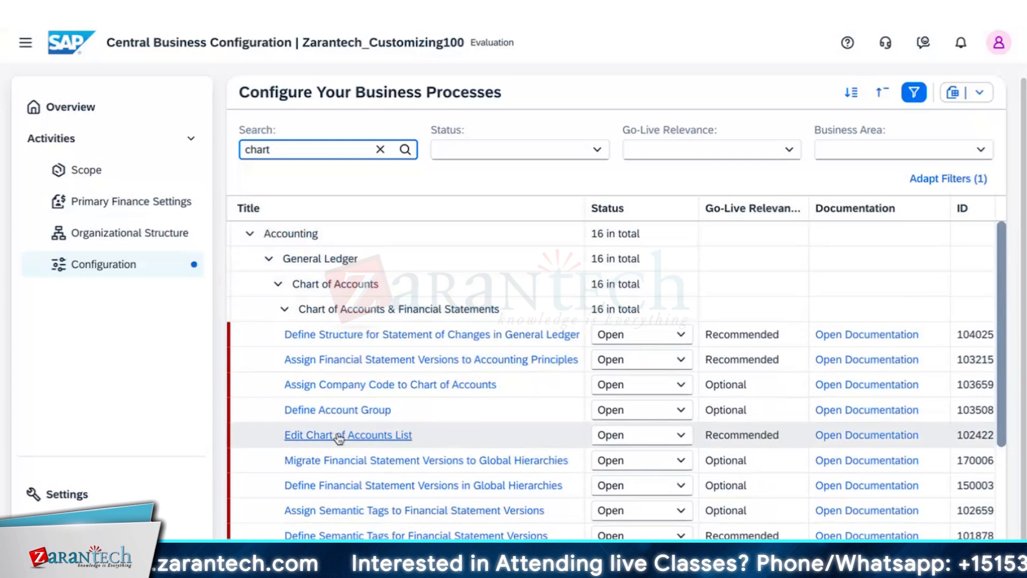
Check the status options for Define Structure for Statement of Changes in General Ledger without choosing a different one
scroll(339, 432, down, 3)
scroll(316, 353, up, 2)
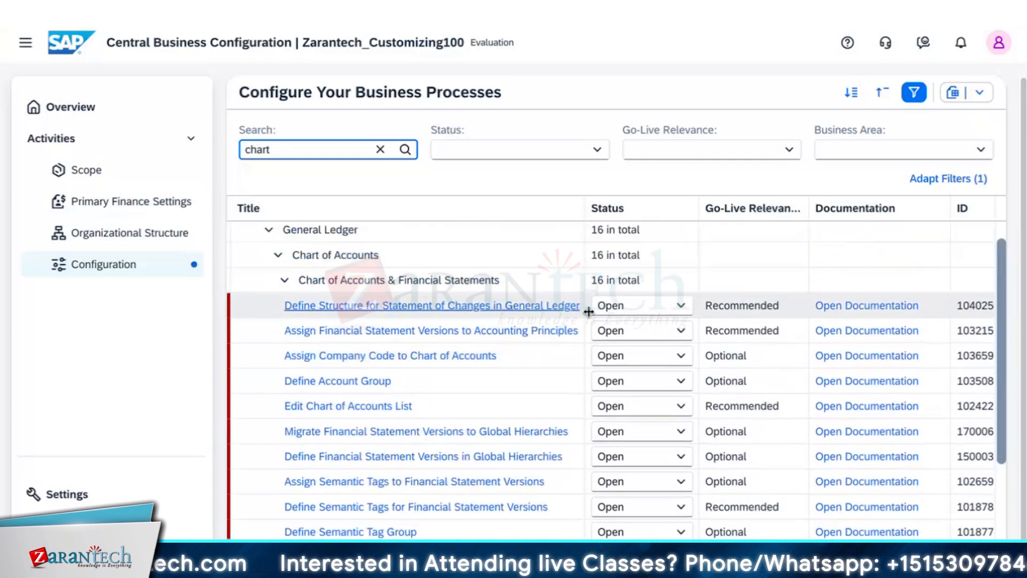
click(669, 306)
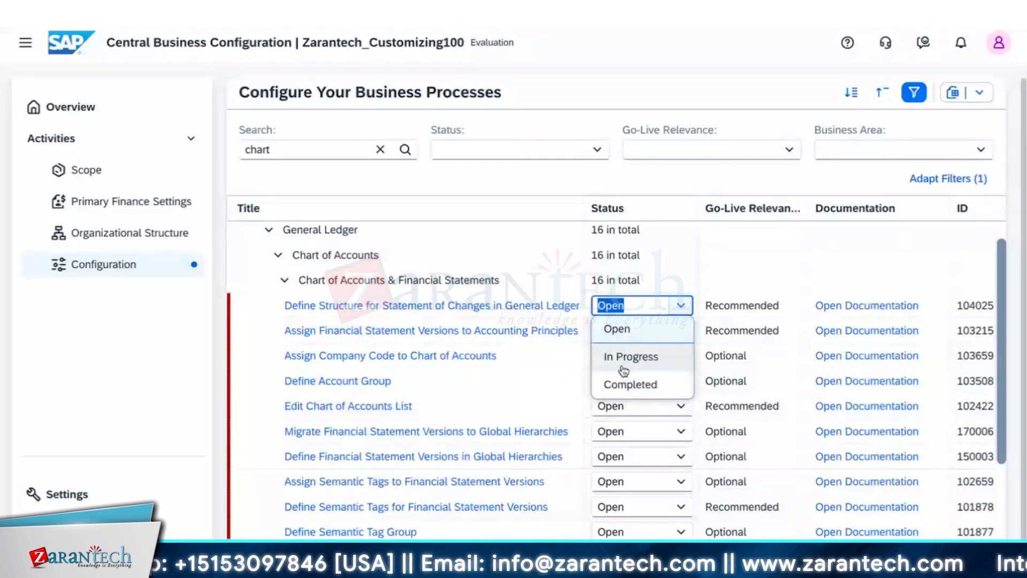
click(147, 342)
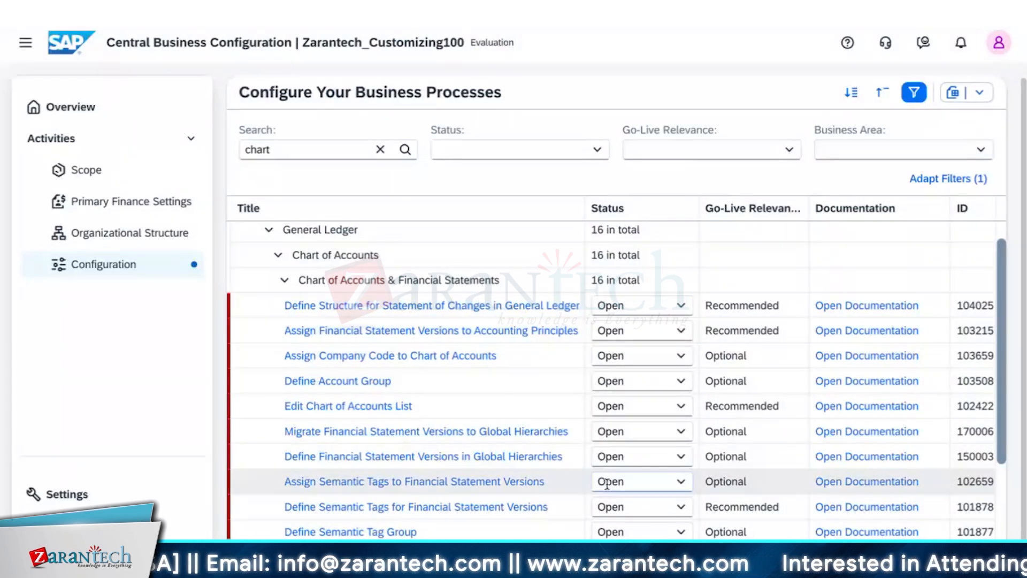
Browse the remaining chart of accounts activities and open Edit Chart of Accounts List with the details of YCOA
scroll(556, 487, down, 2)
scroll(536, 511, down, 5)
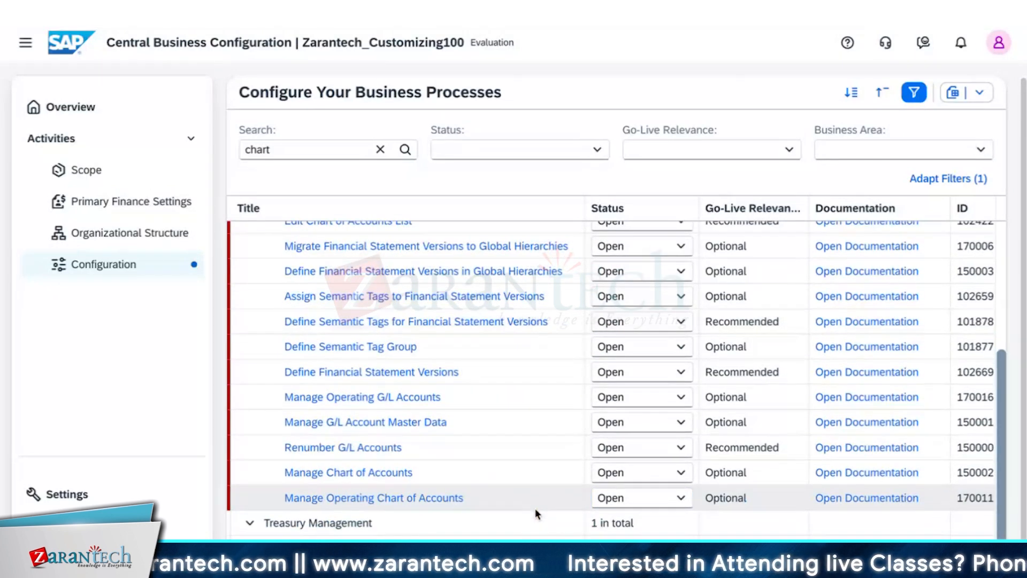
scroll(535, 508, up, 5)
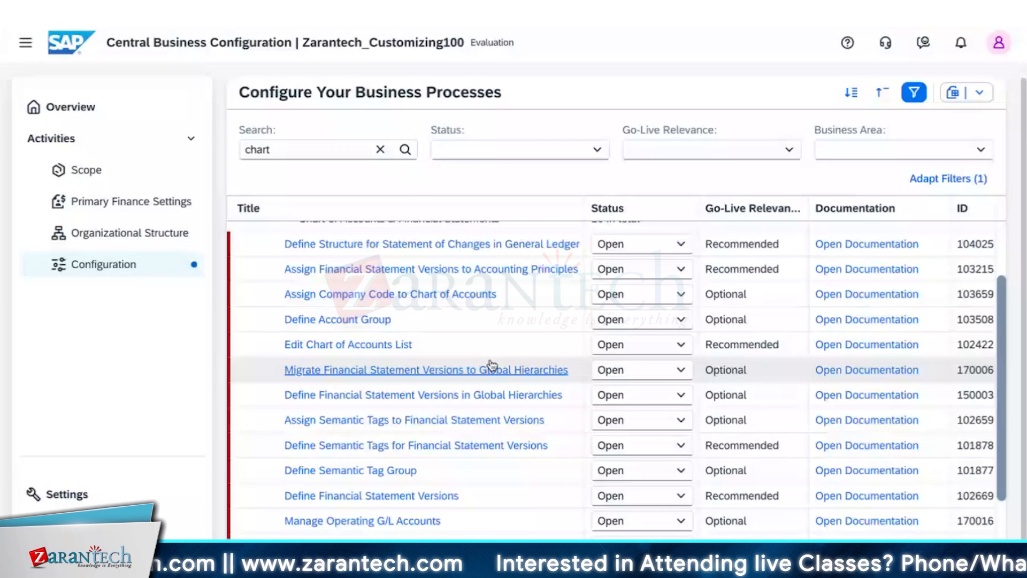
click(364, 345)
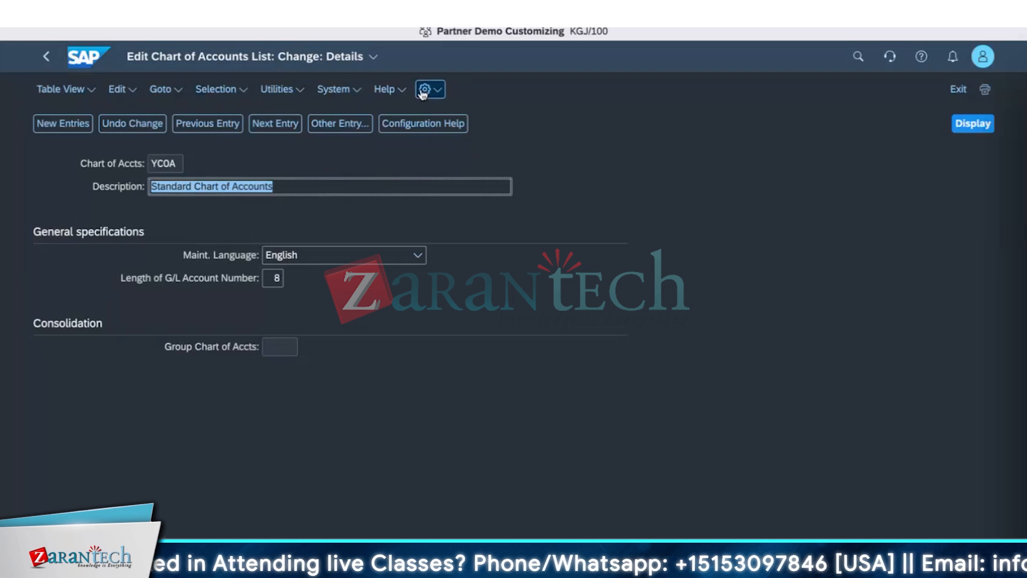
Add a new chart of accounts entry ZIOA with the description "India Staive Chennai Chart of Account"
click(88, 124)
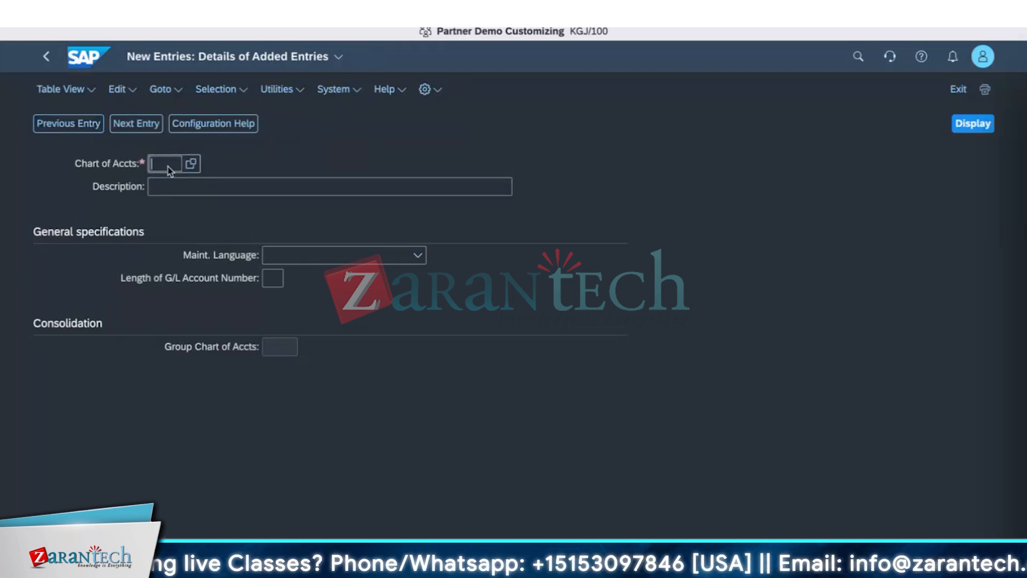
text(ZIOA)
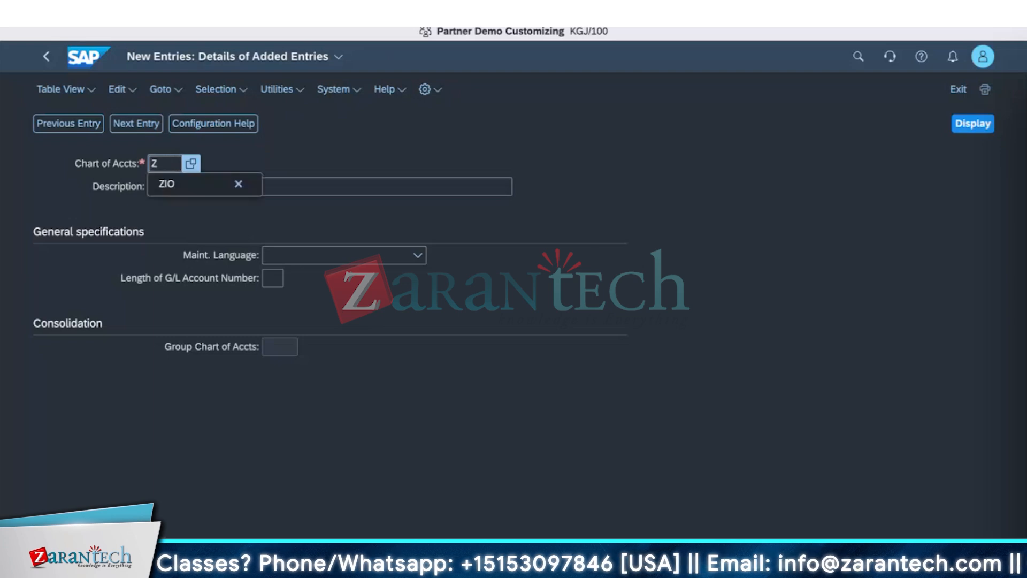
click(307, 189)
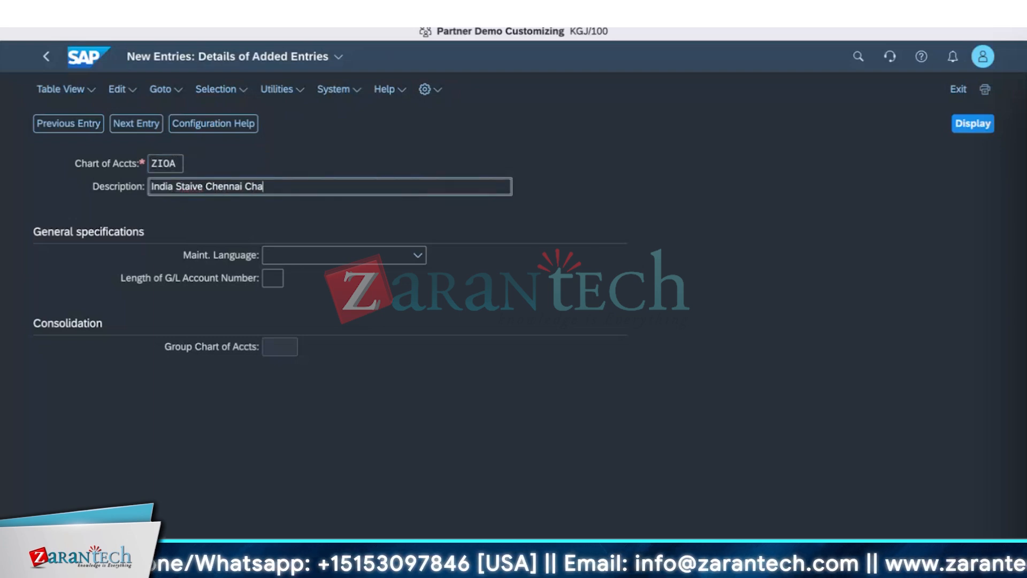
Set the maintenance language of the ZIOA chart of accounts to English
click(418, 257)
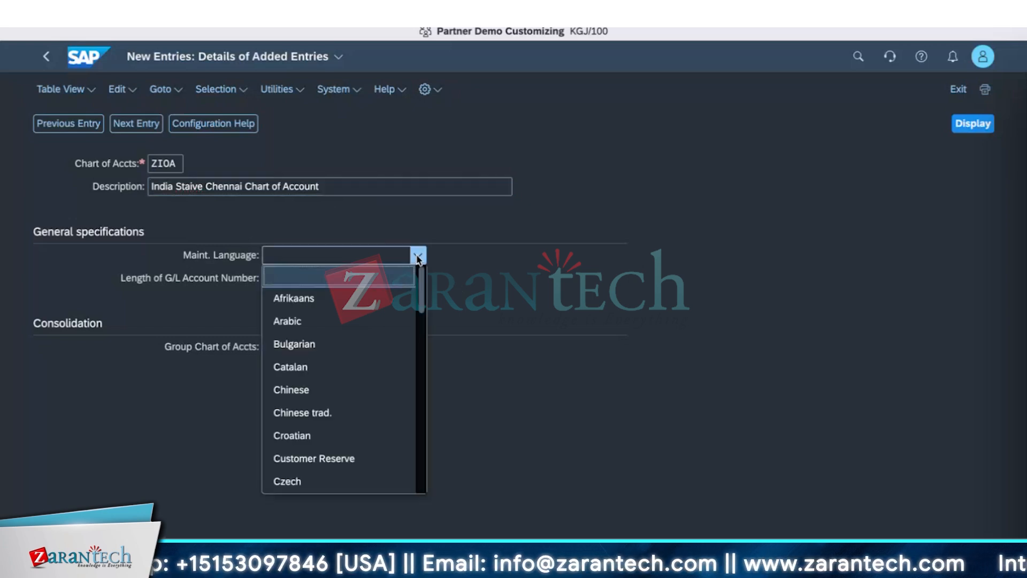
key(e)
key(i)
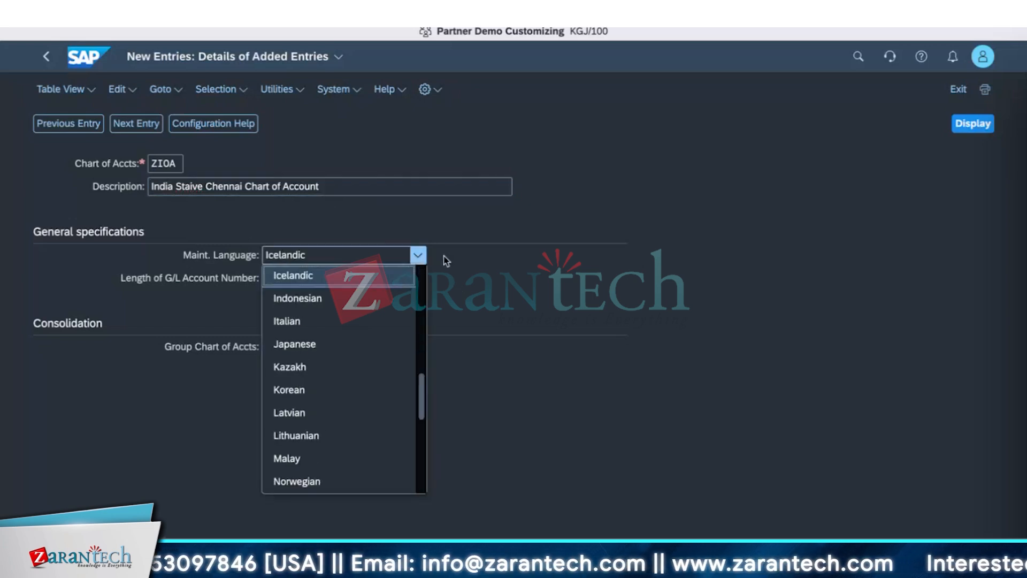
key(BackSpace)
key(e)
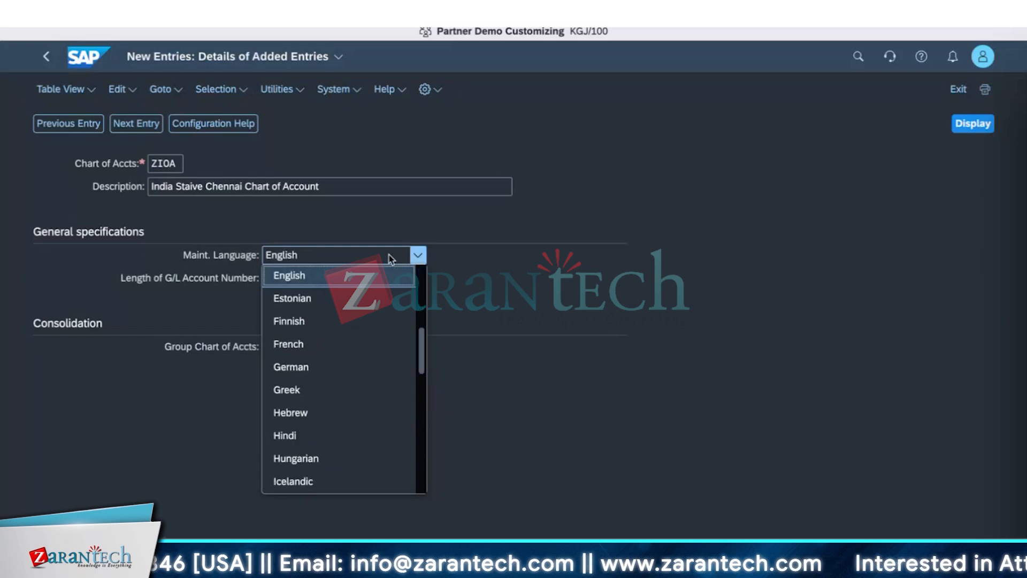
click(369, 277)
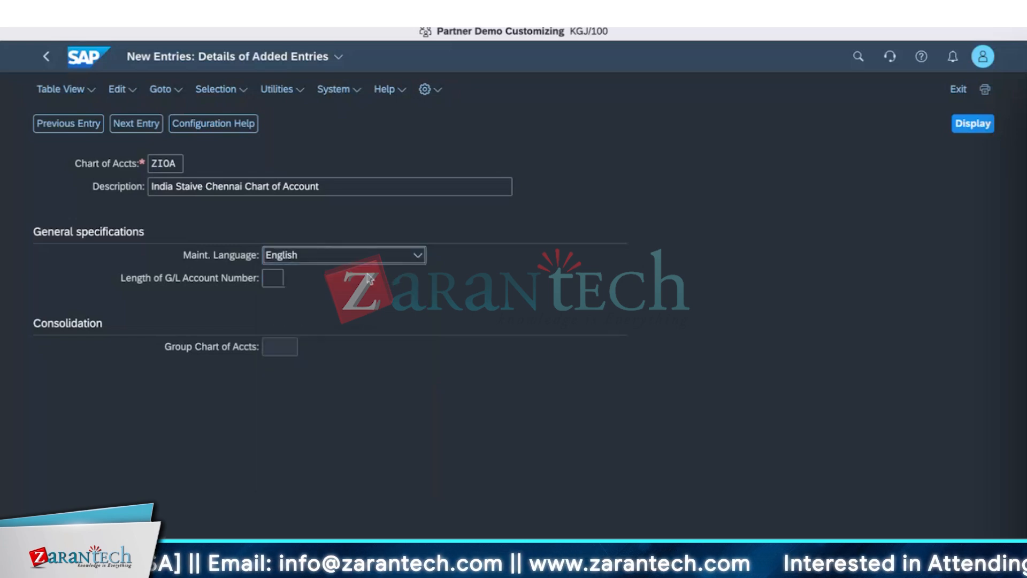
click(391, 261)
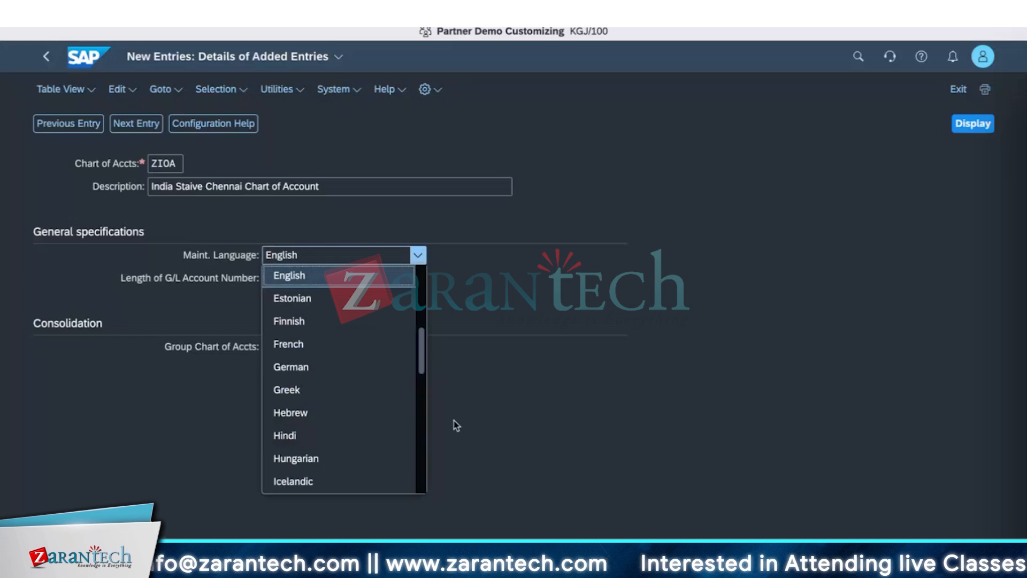
click(564, 296)
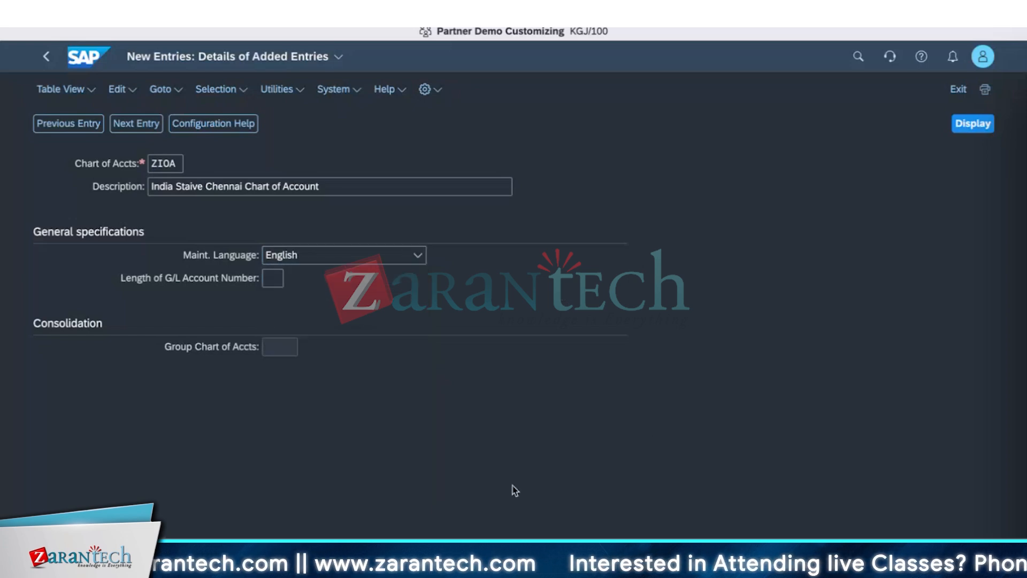
Save the ZIOA entry and specify the number for its first G/L account
key(ctrl+s)
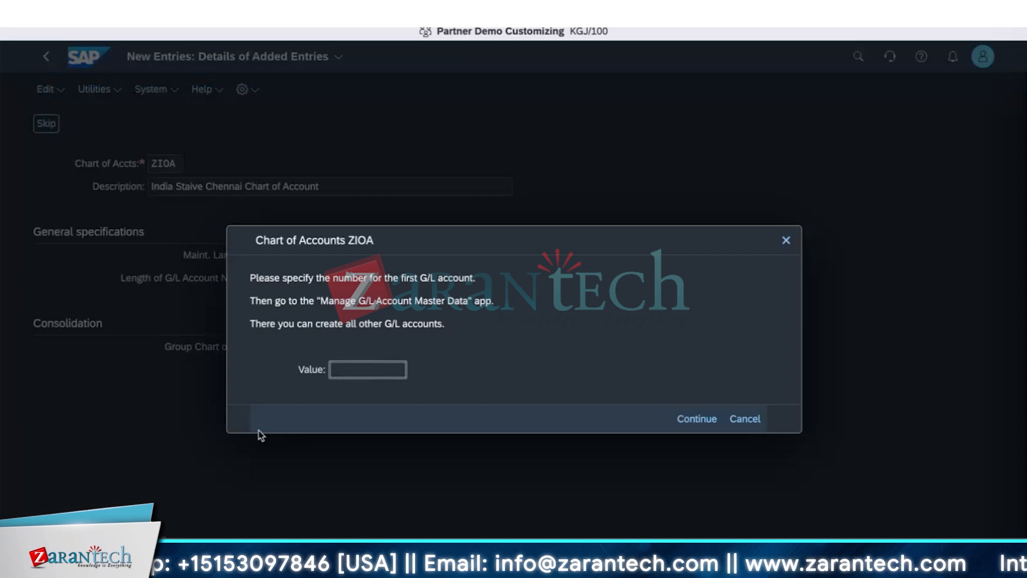
text(9)
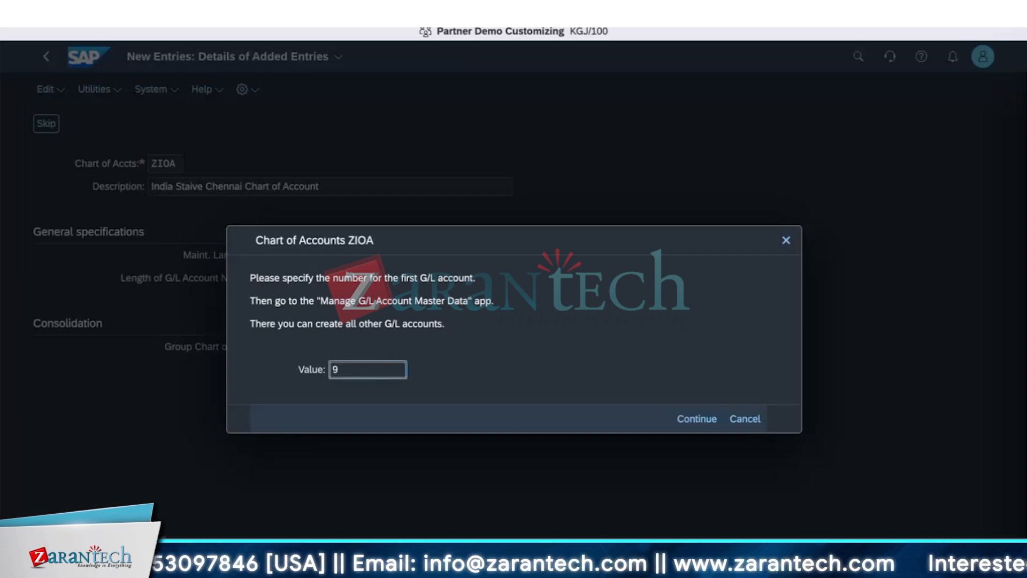
text(99)
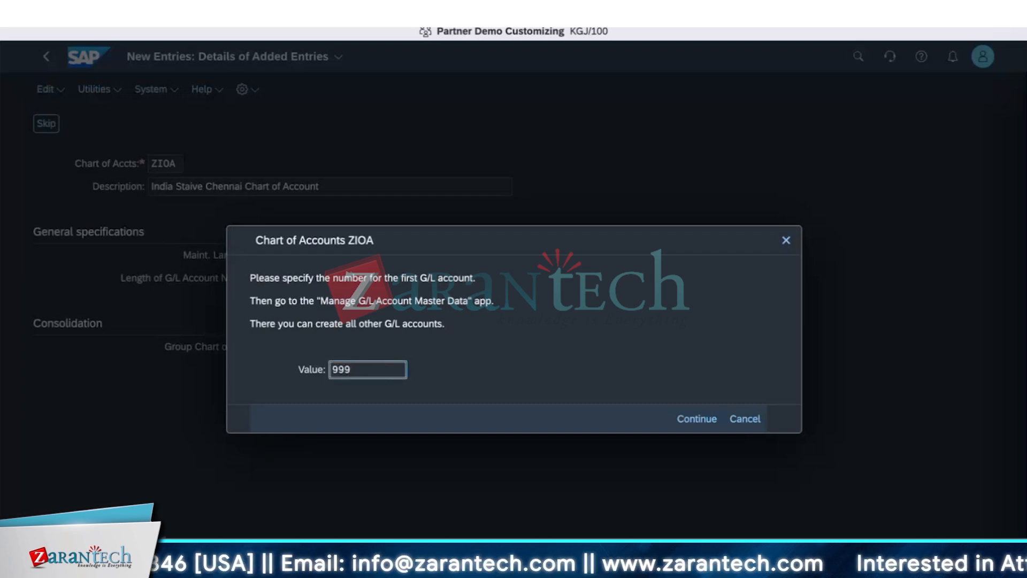
text(000)
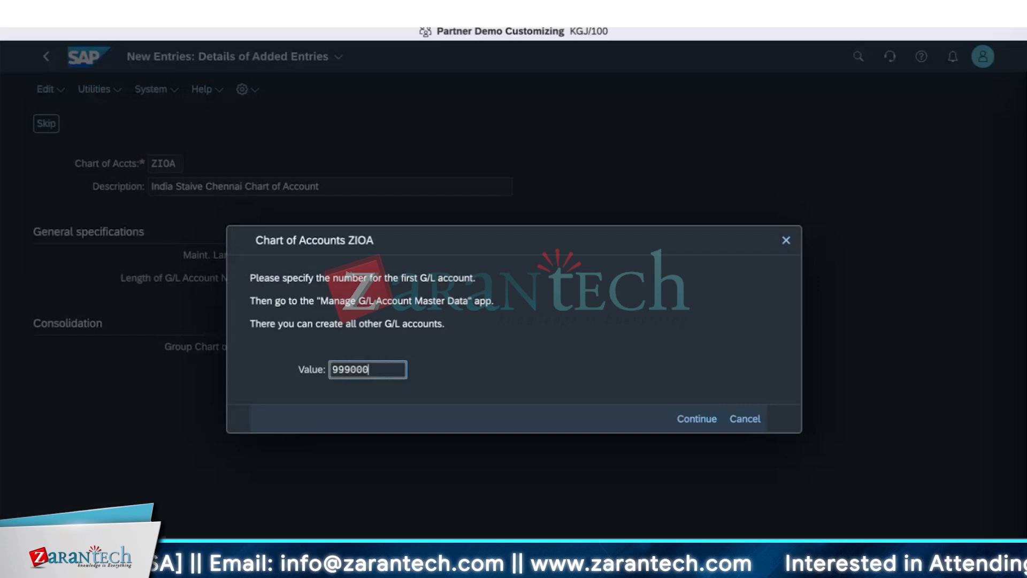
text(111)
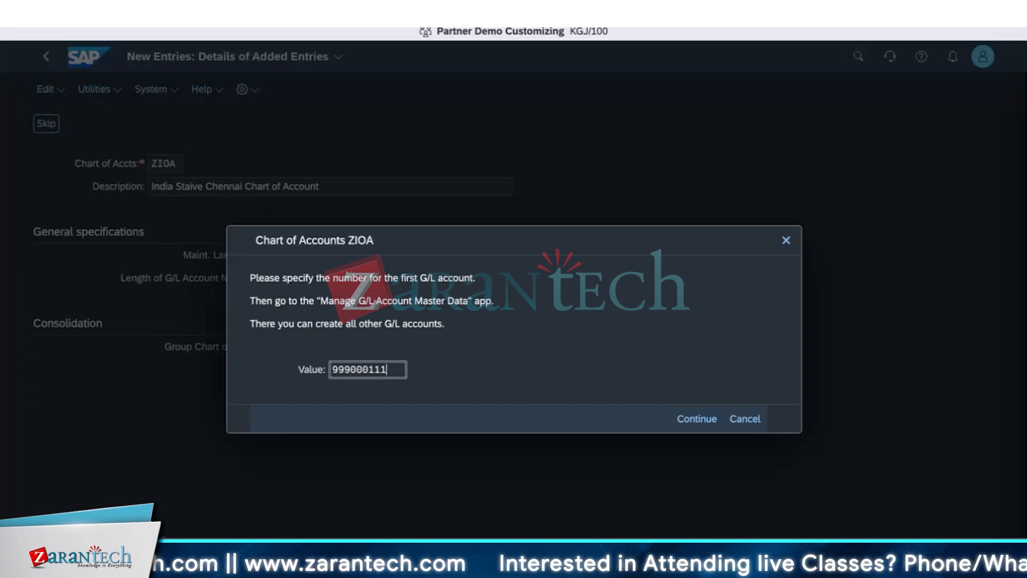
click(695, 419)
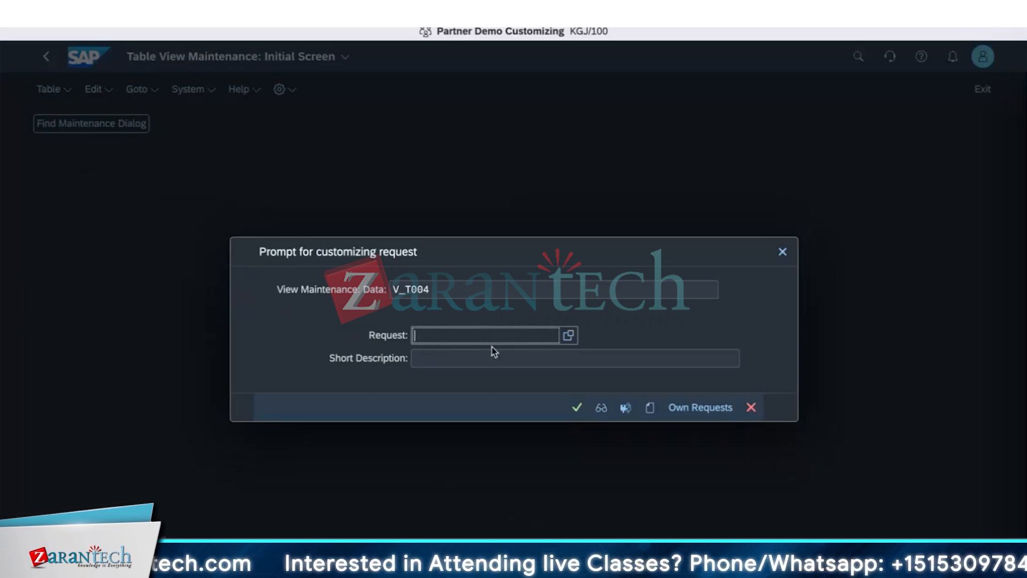
Look up the available customizing requests for V_T004, including the own requests
click(569, 336)
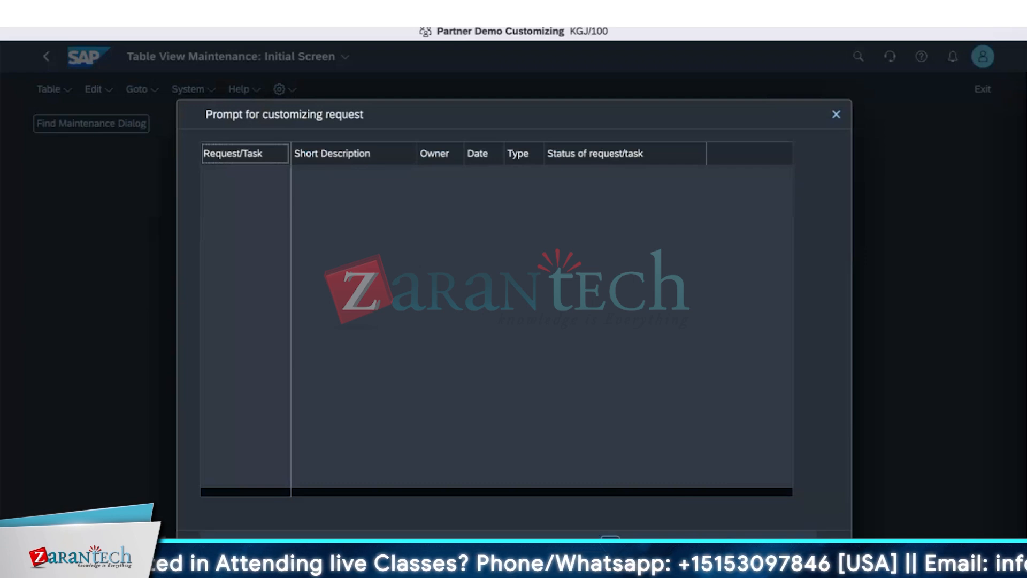
click(610, 544)
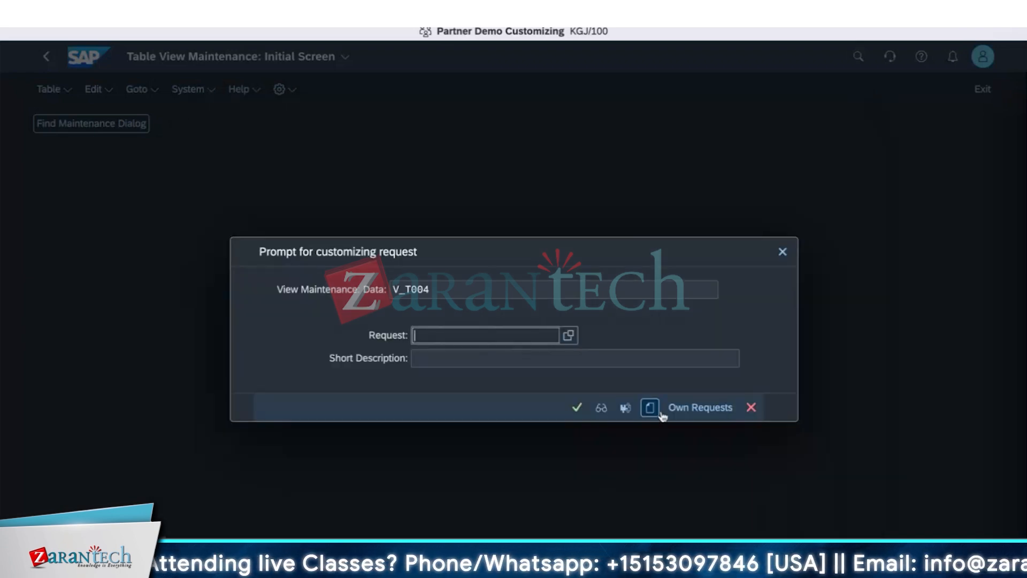
click(686, 410)
click(686, 408)
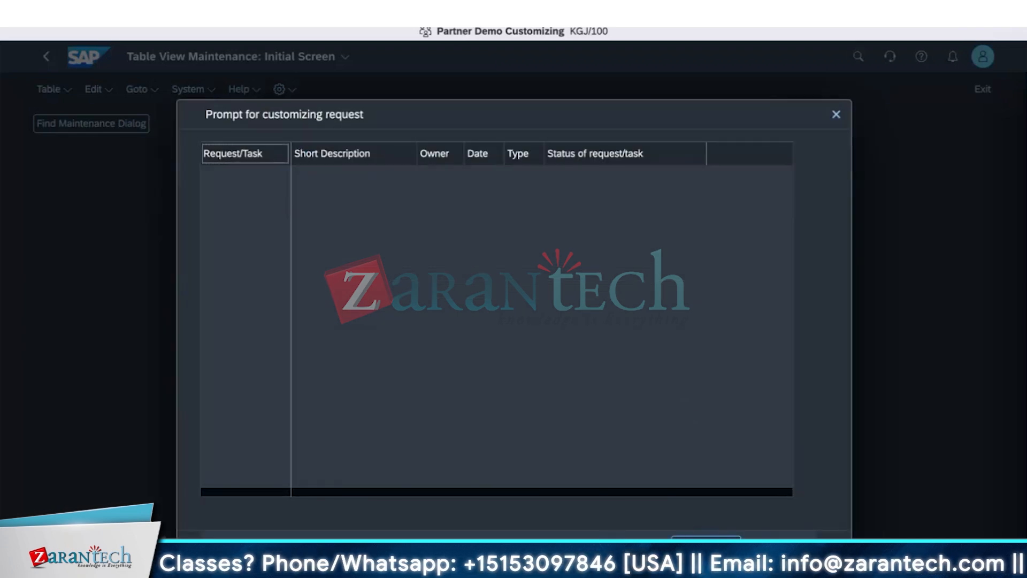
click(557, 542)
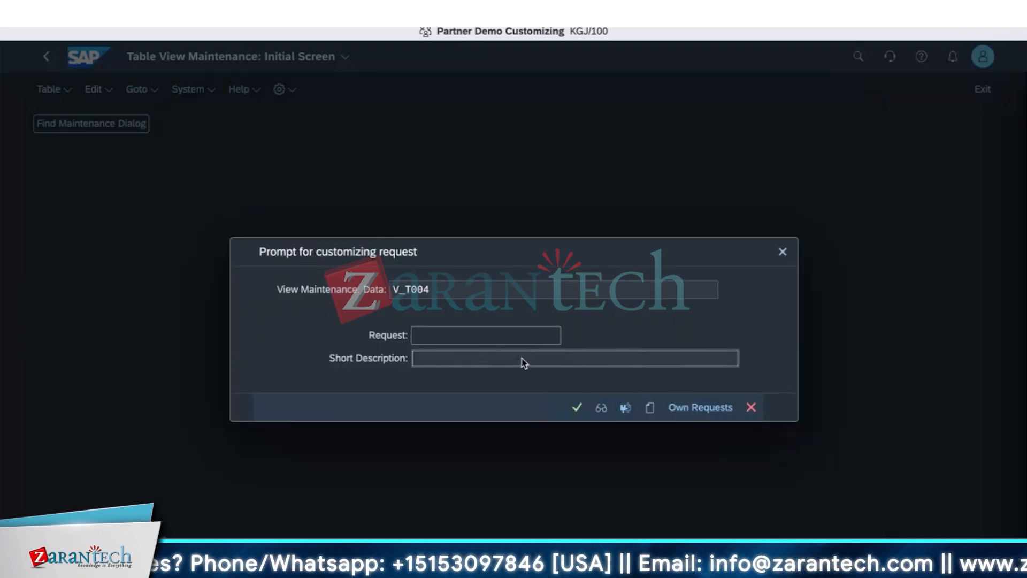
Try to continue without a customizing request and check the list of available requests again
click(577, 407)
click(670, 378)
click(568, 335)
click(756, 542)
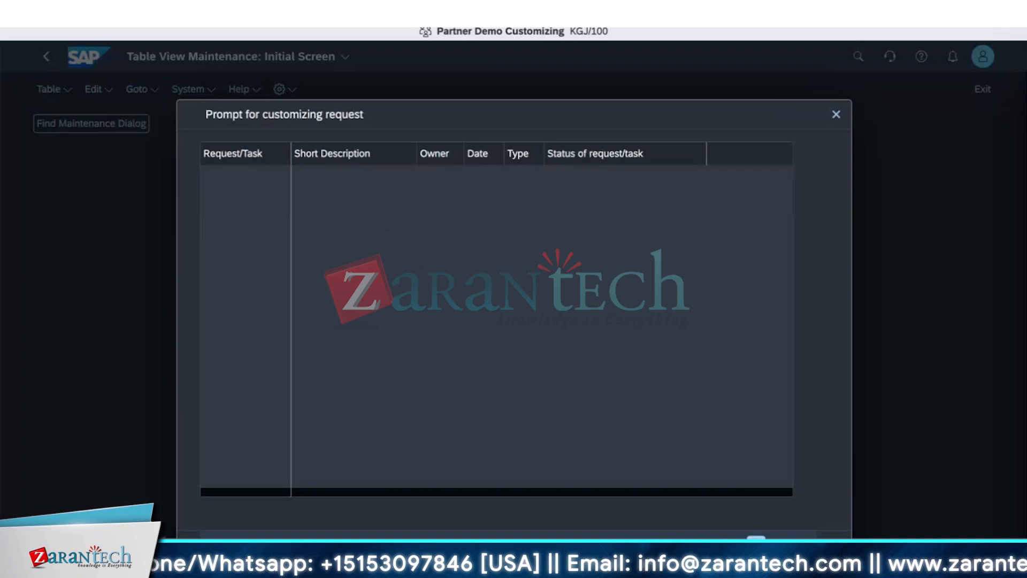
click(639, 389)
click(781, 542)
click(776, 542)
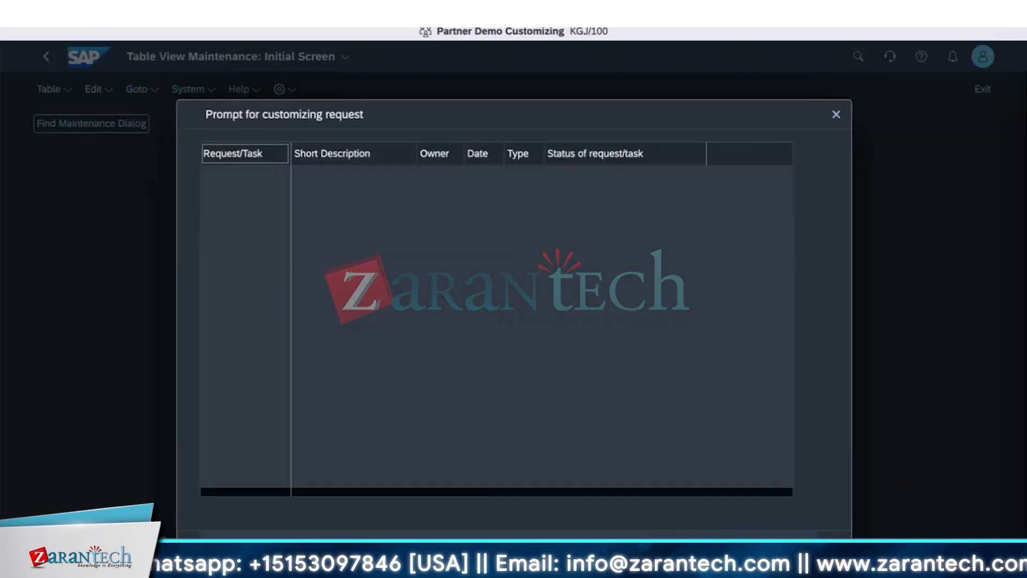
click(805, 543)
click(576, 408)
click(669, 378)
Try to use z111 as the customizing request and clear the entered value
text(z111)
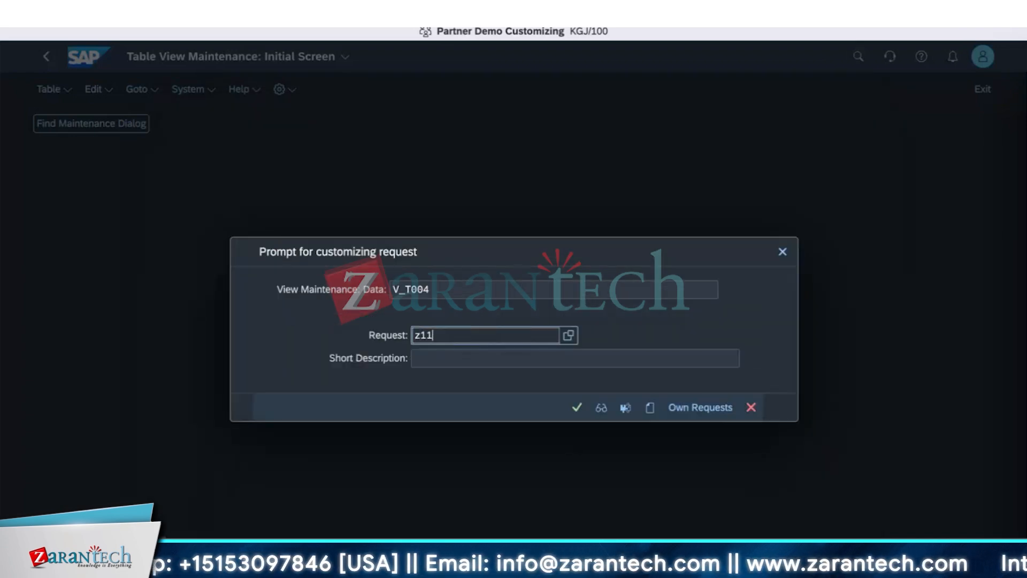
click(577, 407)
click(669, 378)
double_click(508, 337)
key(BackSpace)
Create a new customizing request with a person's first name plus "test" as the short description, and record the ZIOA entry in it
click(556, 359)
click(649, 408)
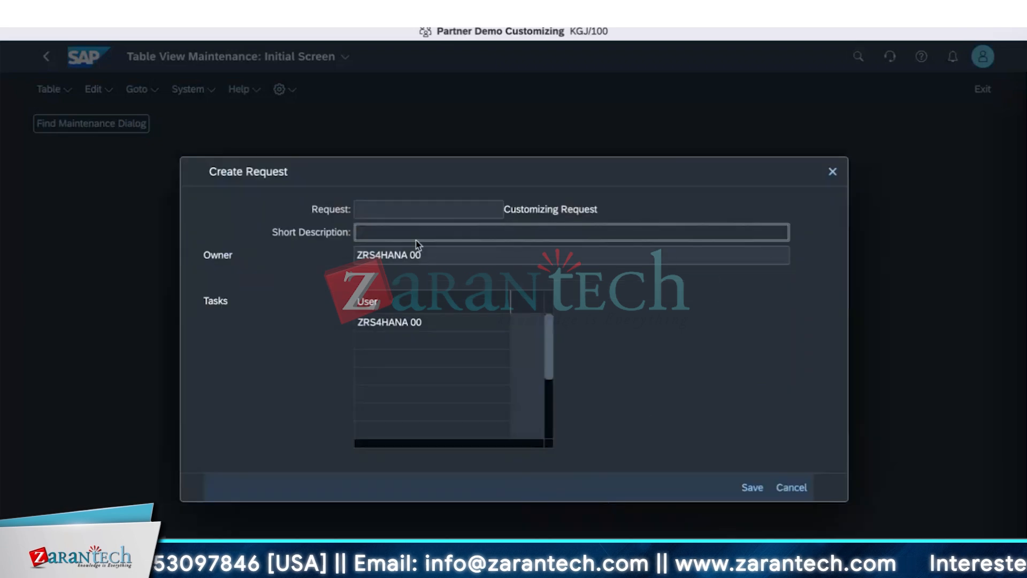
text(Karthik test)
click(749, 487)
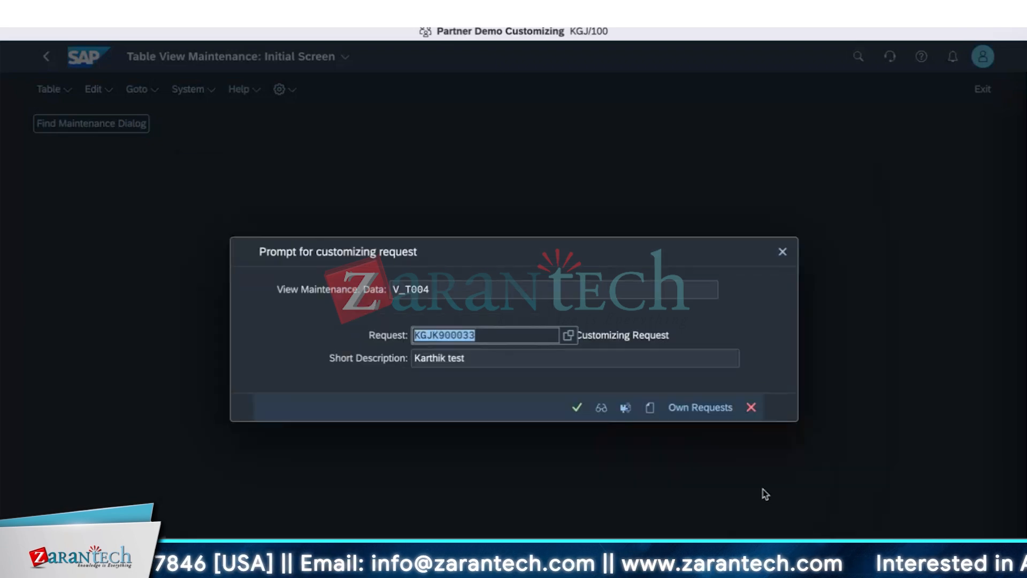
click(577, 409)
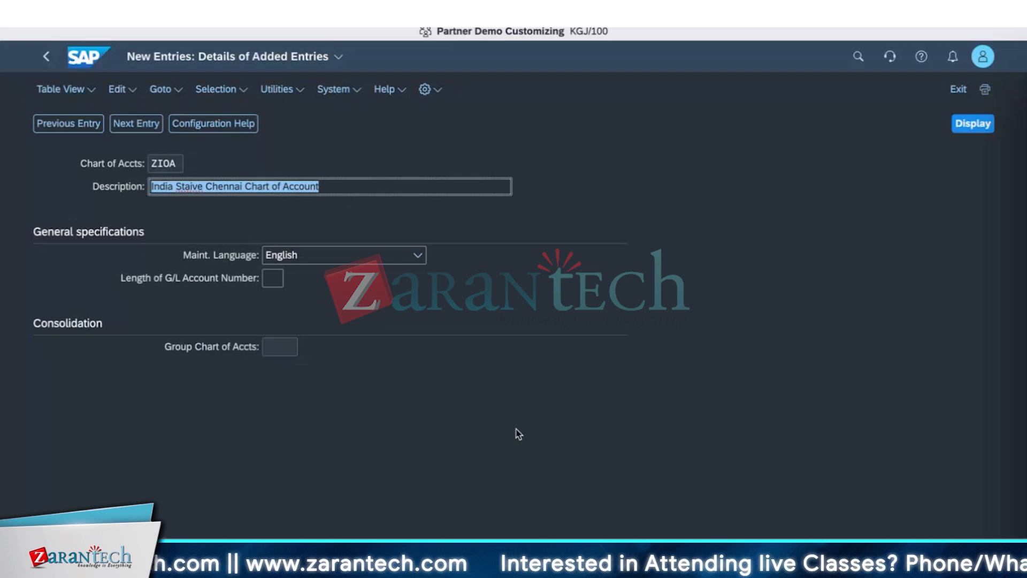
click(670, 191)
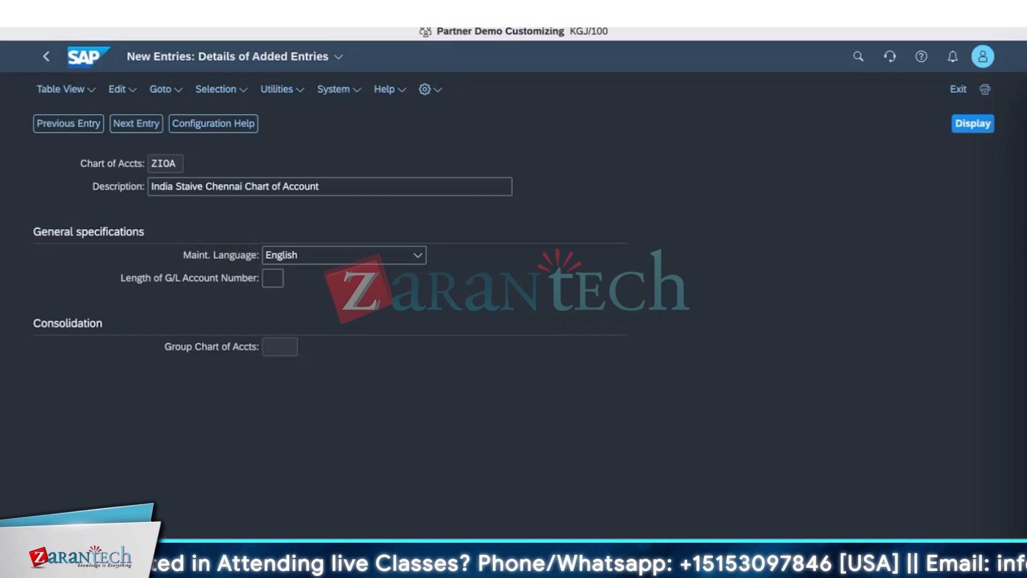
click(710, 462)
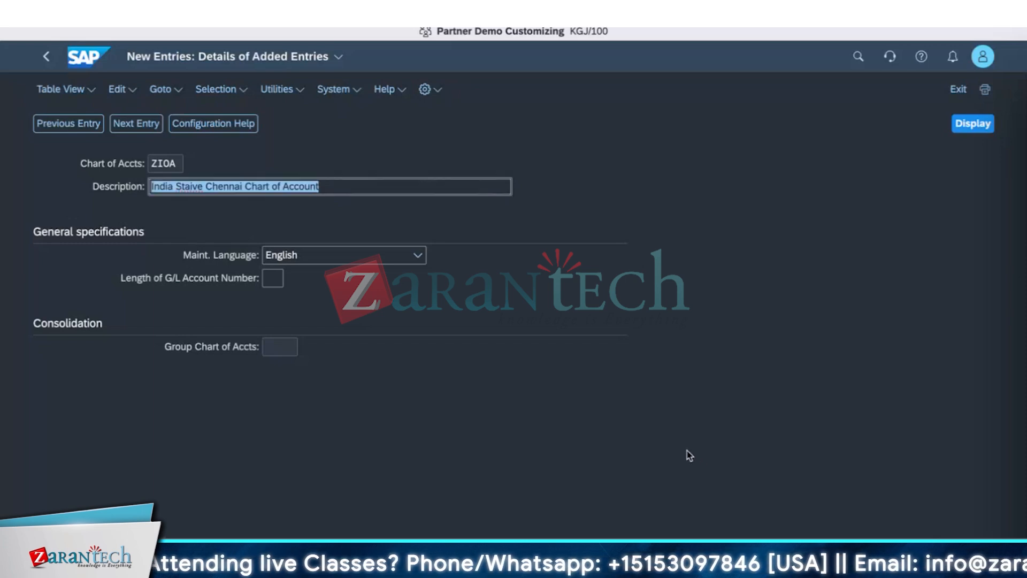
click(87, 97)
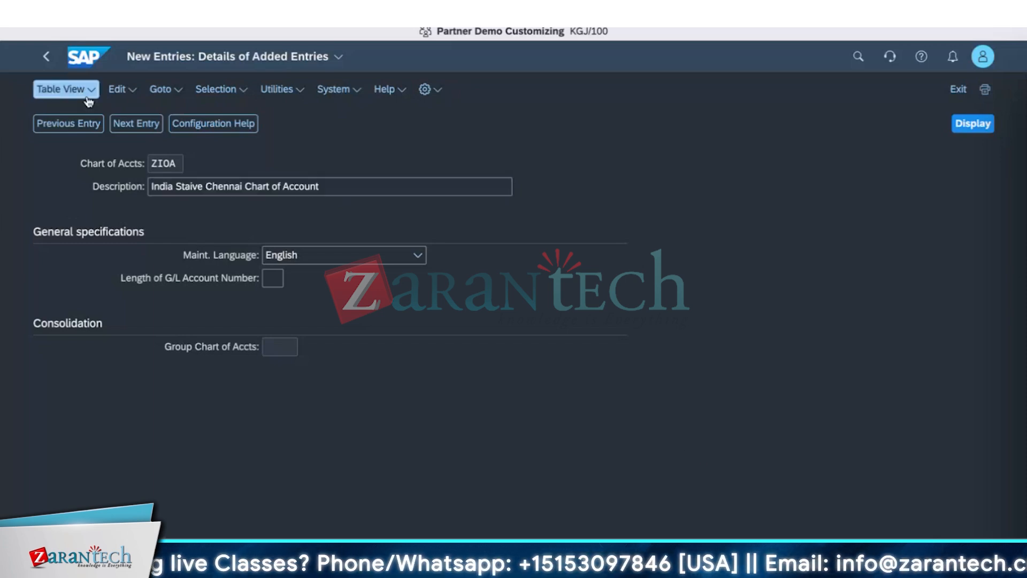
click(120, 92)
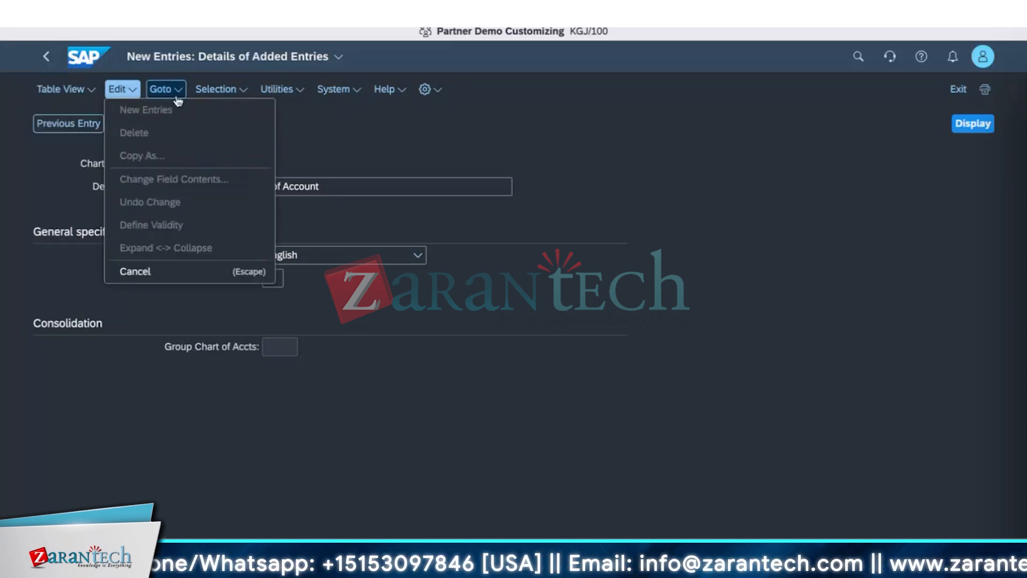
click(217, 89)
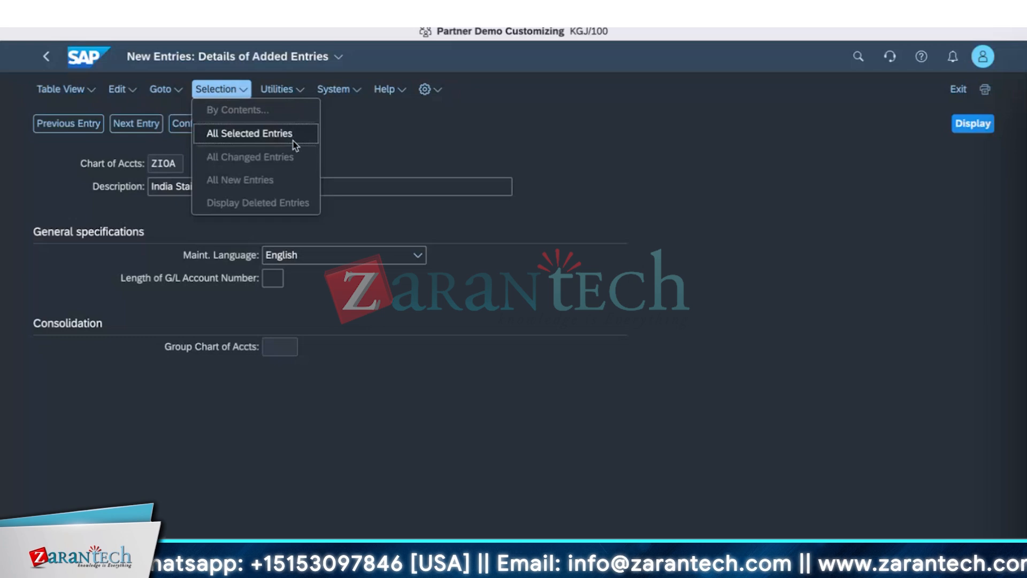
click(383, 123)
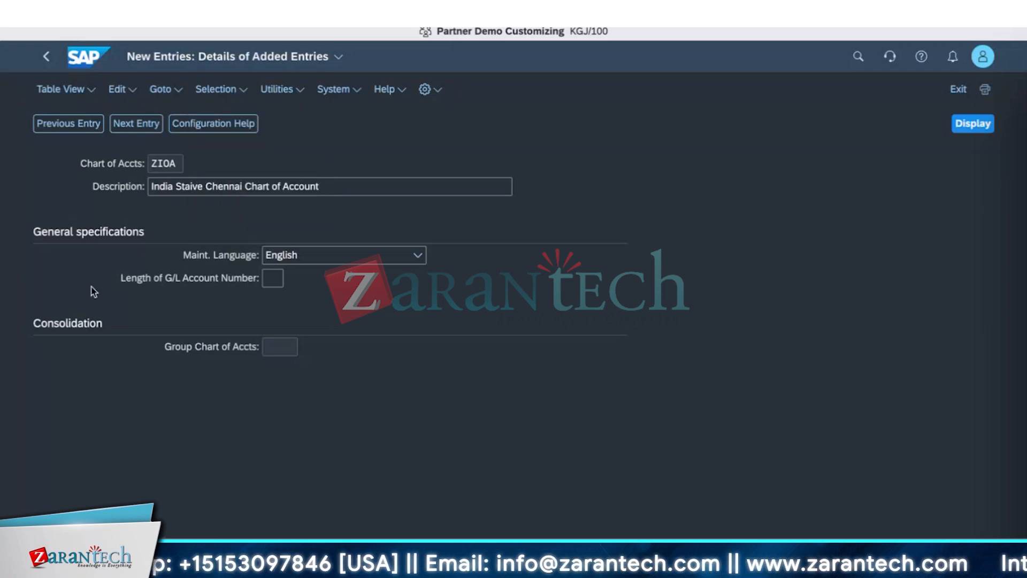
Show the chart of accounts list in display mode and exit to the configuration activities
click(961, 131)
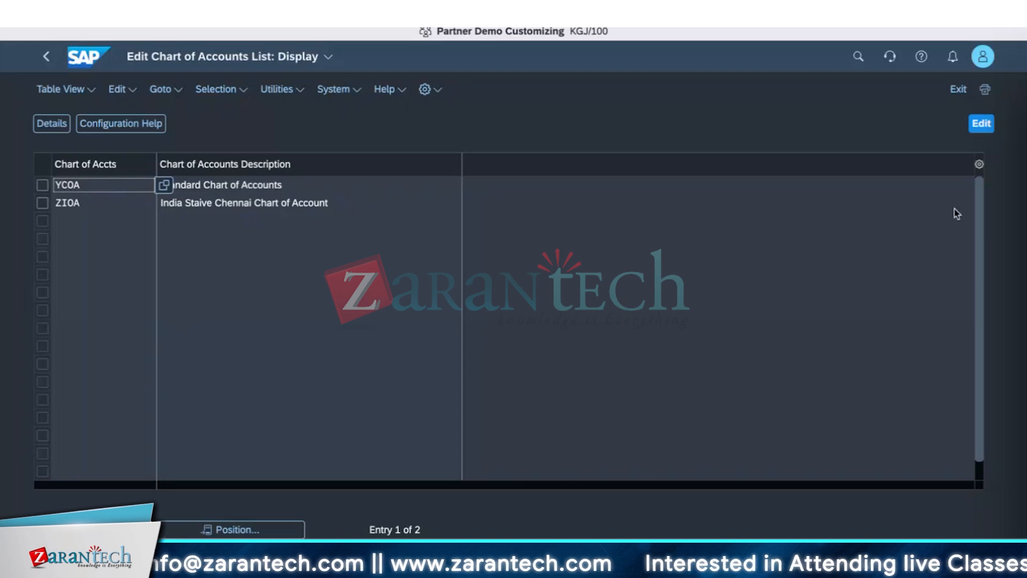
click(958, 89)
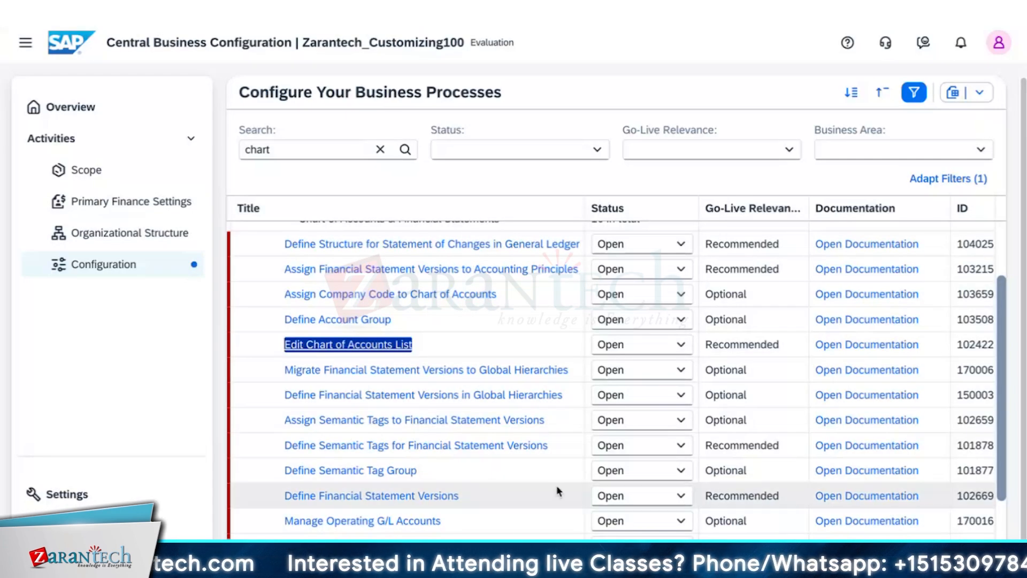
Open the Assign Company Code to Chart of Accounts activity from the chart of accounts activities
scroll(498, 534, down, 3)
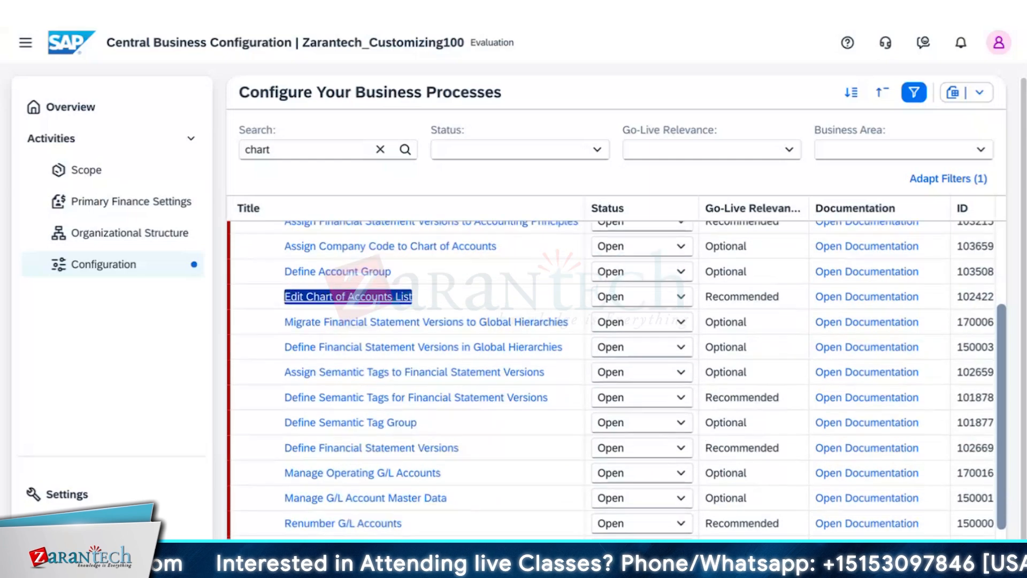
scroll(497, 535, up, 6)
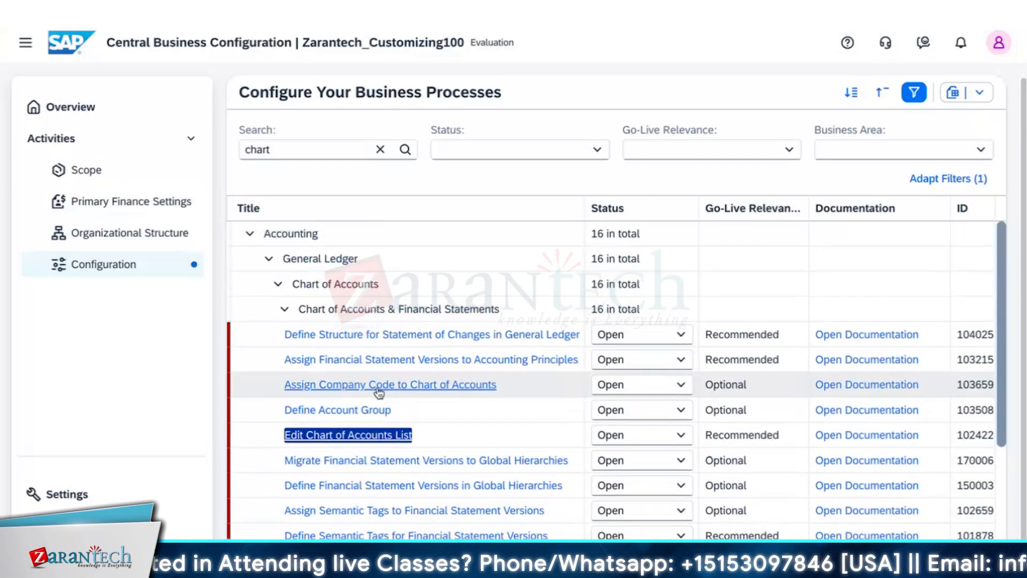
click(407, 386)
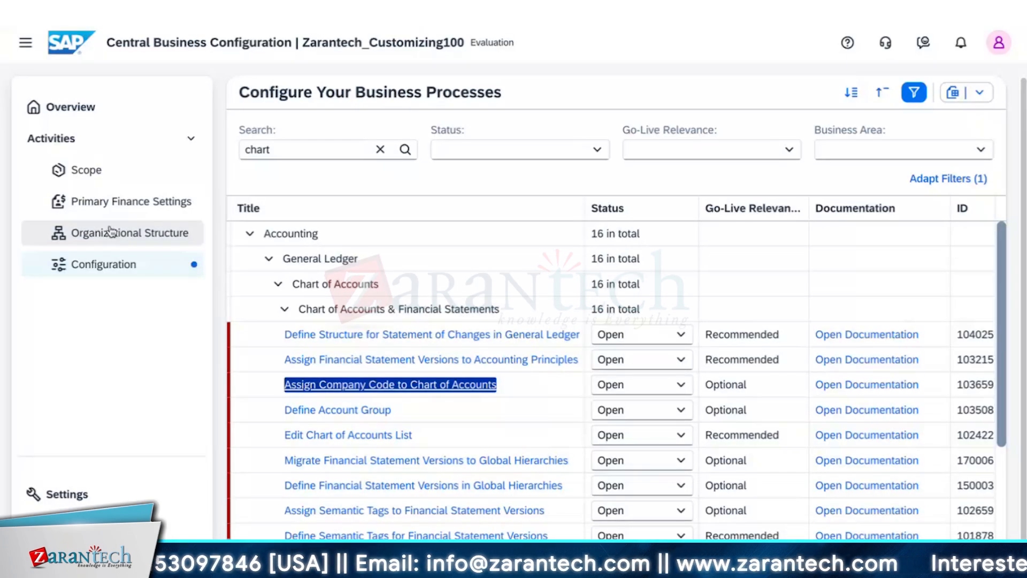
Open the organizational structure activity and show its units as a table
click(109, 231)
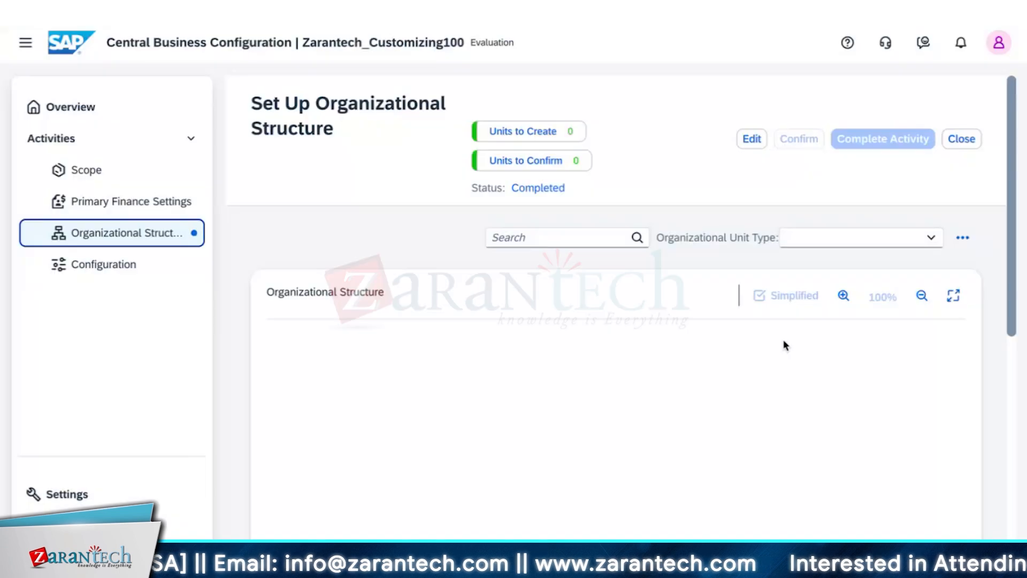
scroll(845, 440, down, 5)
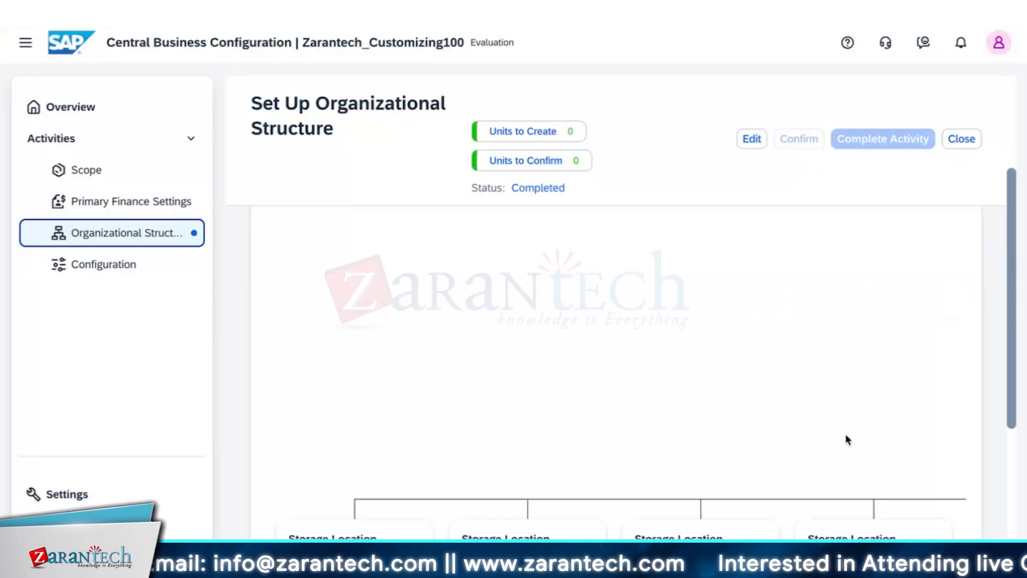
scroll(653, 460, up, 5)
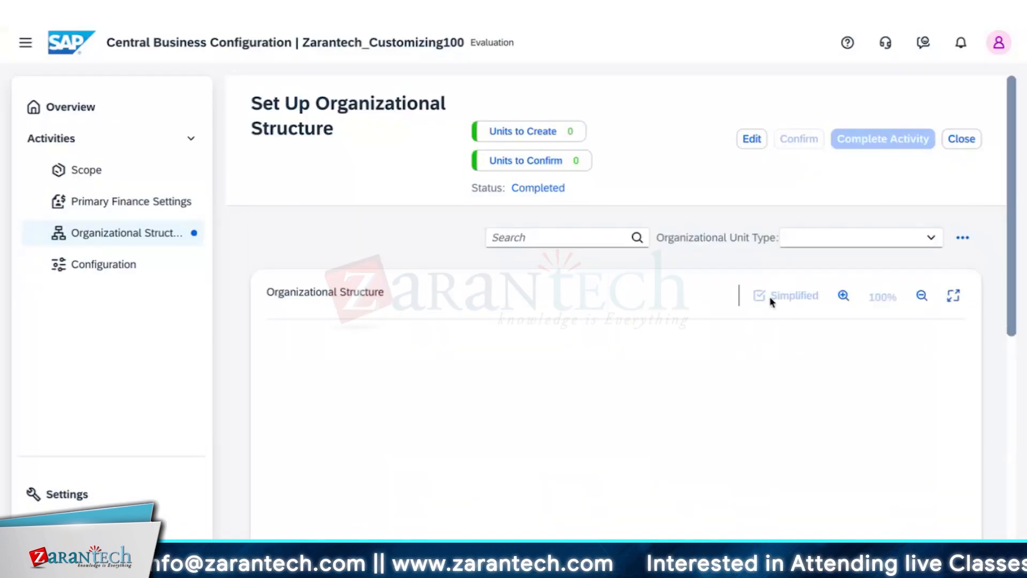
click(963, 237)
click(936, 333)
scroll(502, 488, down, 1)
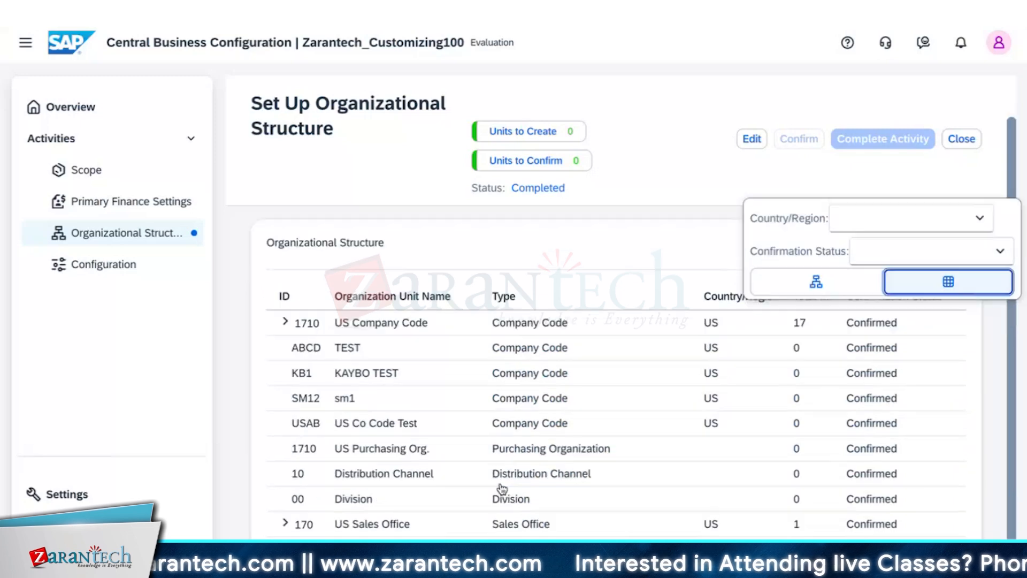
scroll(859, 332, down, 1)
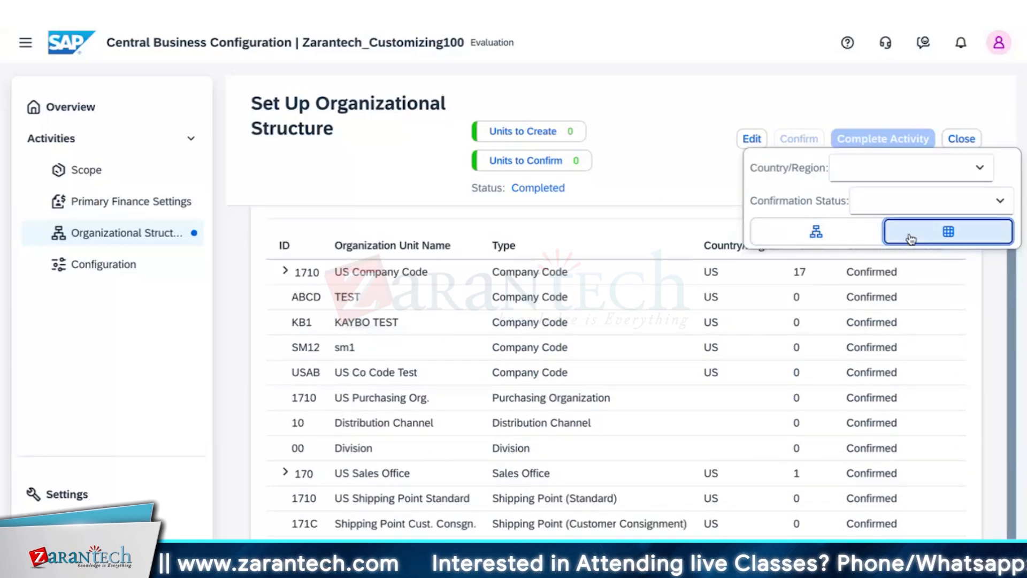
click(727, 157)
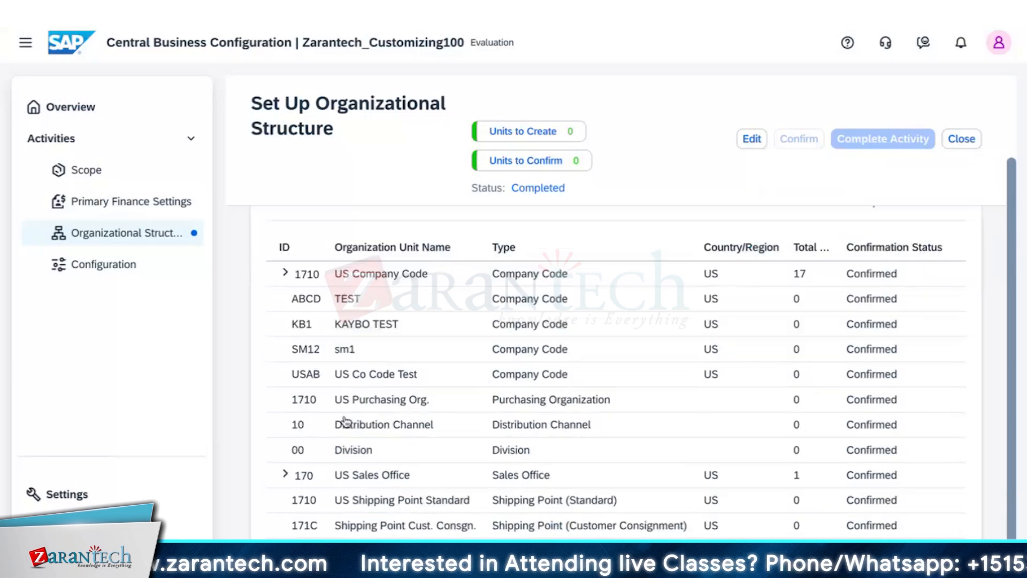
Expand US Company Code 1710 and US Sales Office 170 to examine their subordinate units, and collapse both
click(285, 272)
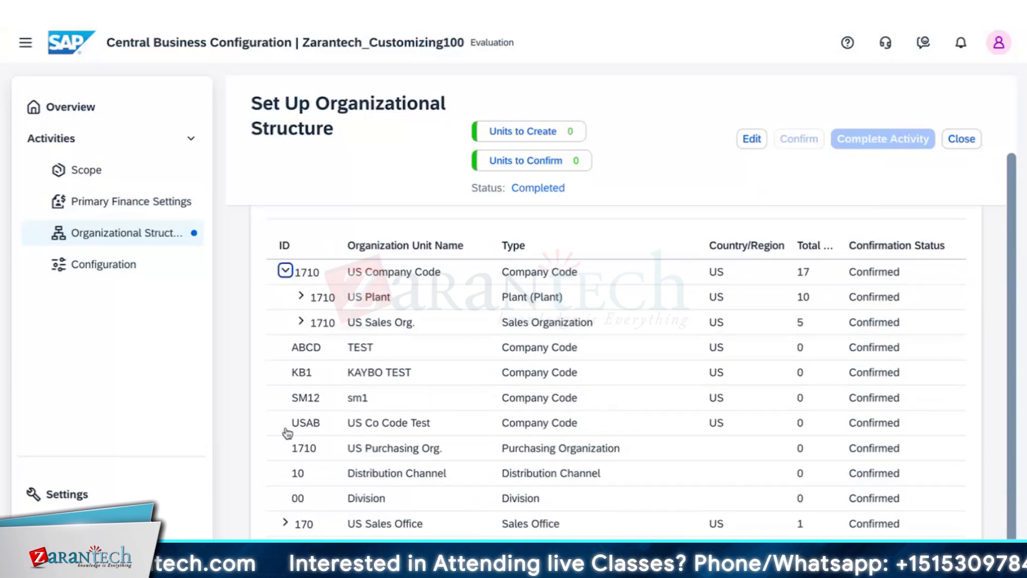
click(286, 523)
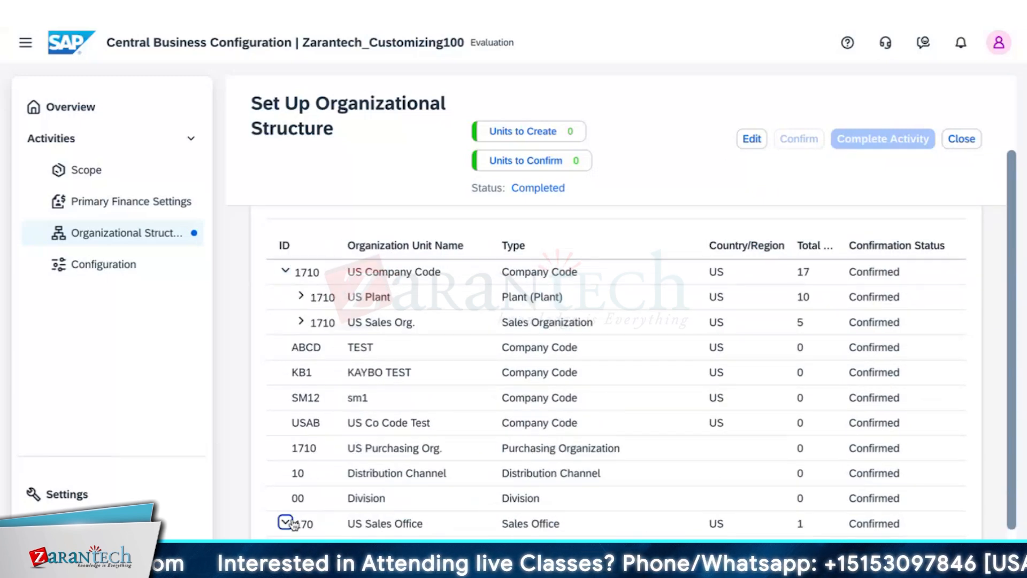
click(289, 523)
scroll(382, 454, down, 1)
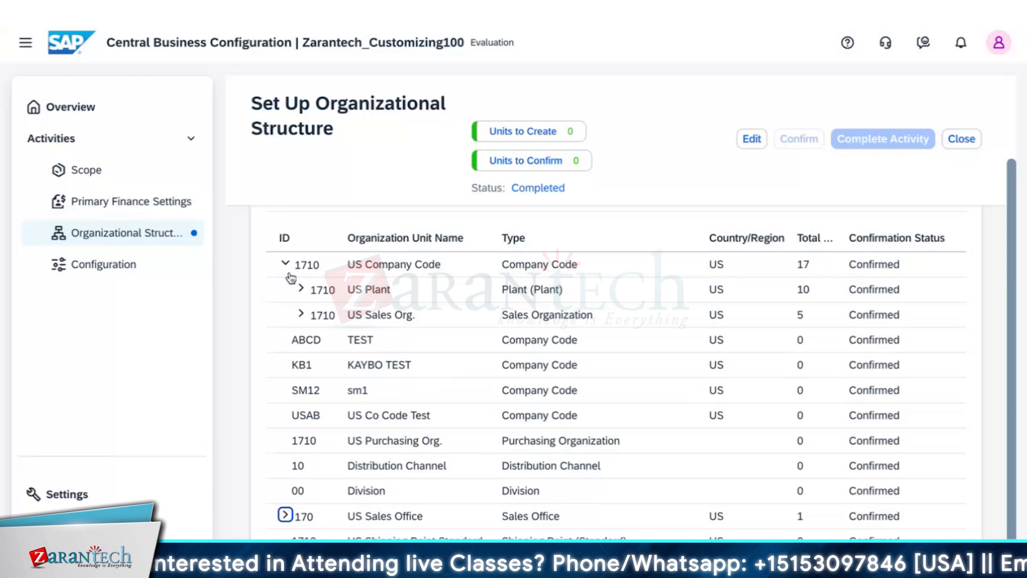
click(286, 264)
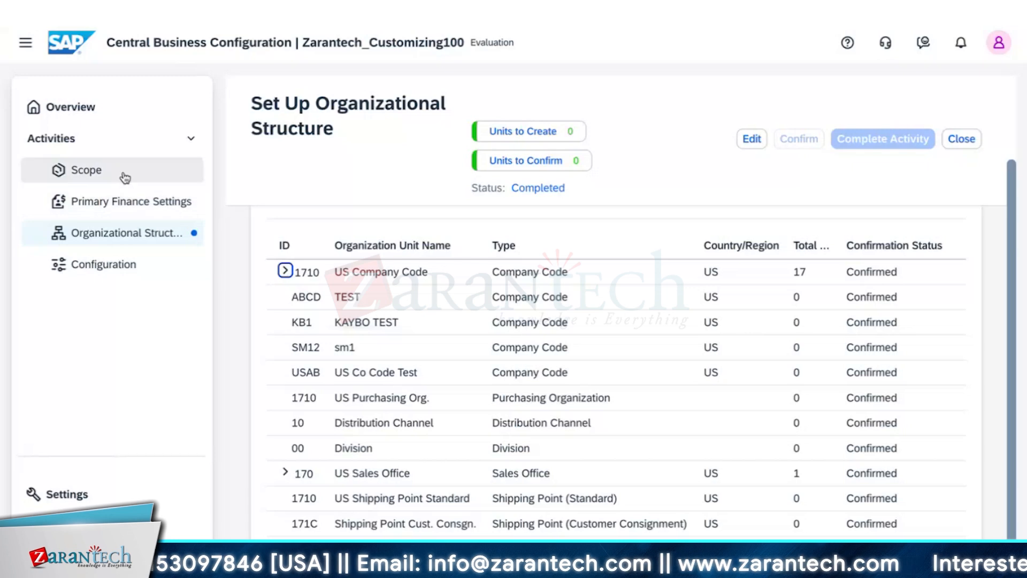
Review the primary finance settings and return to the organizational structure
click(120, 201)
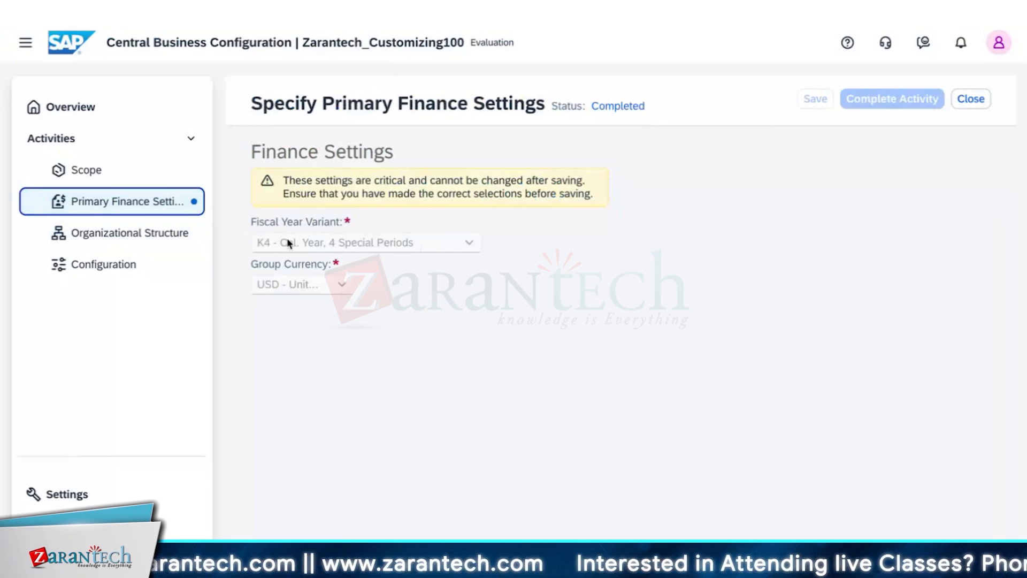
click(178, 241)
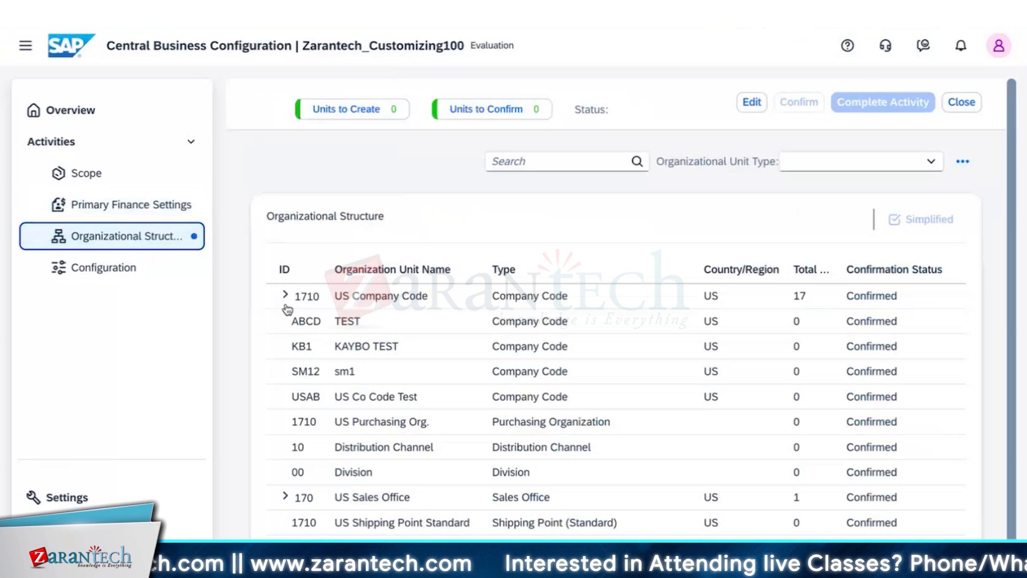
click(391, 309)
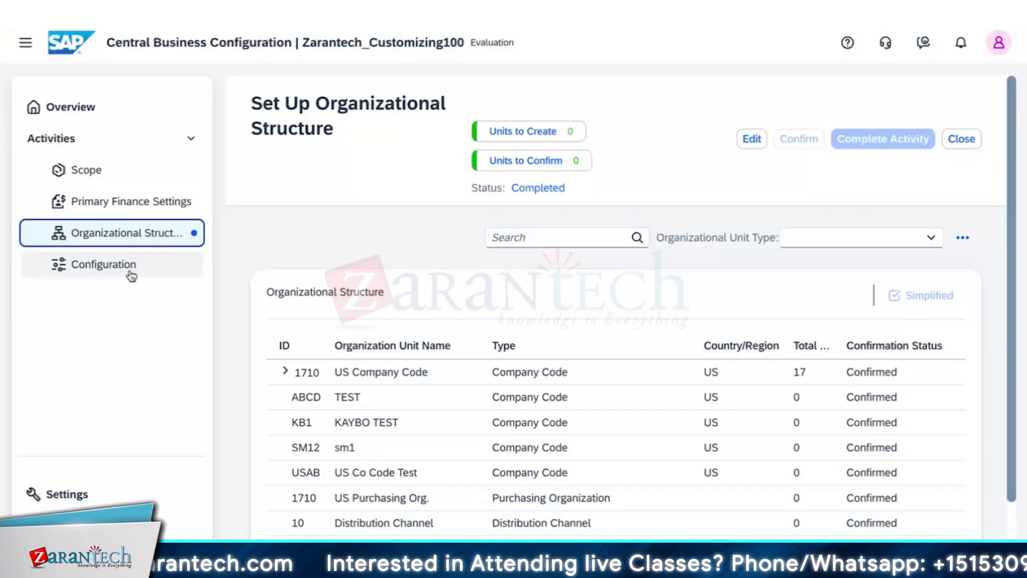
Search the configuration activities for "chart"
click(130, 272)
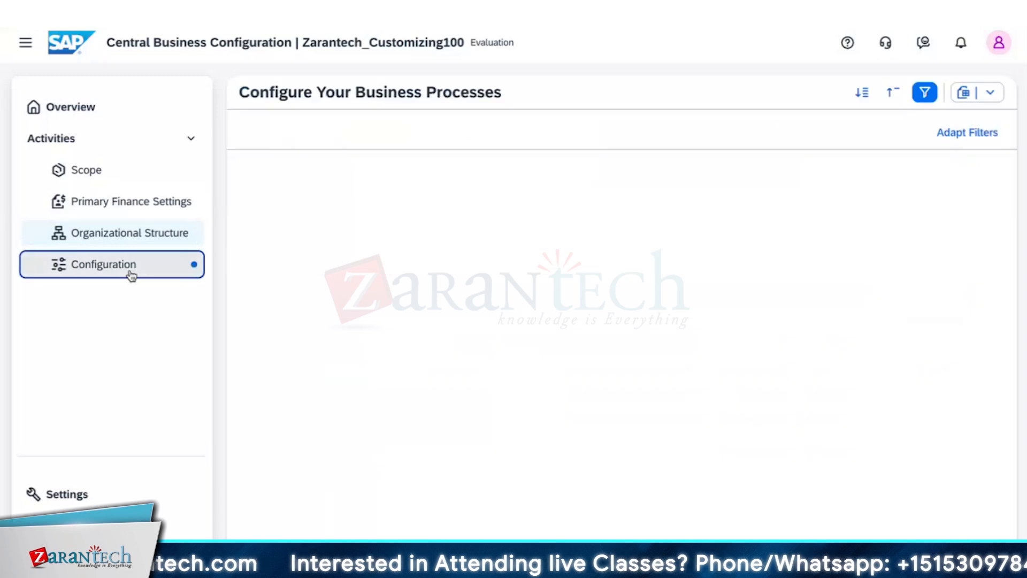
scroll(270, 432, down, 2)
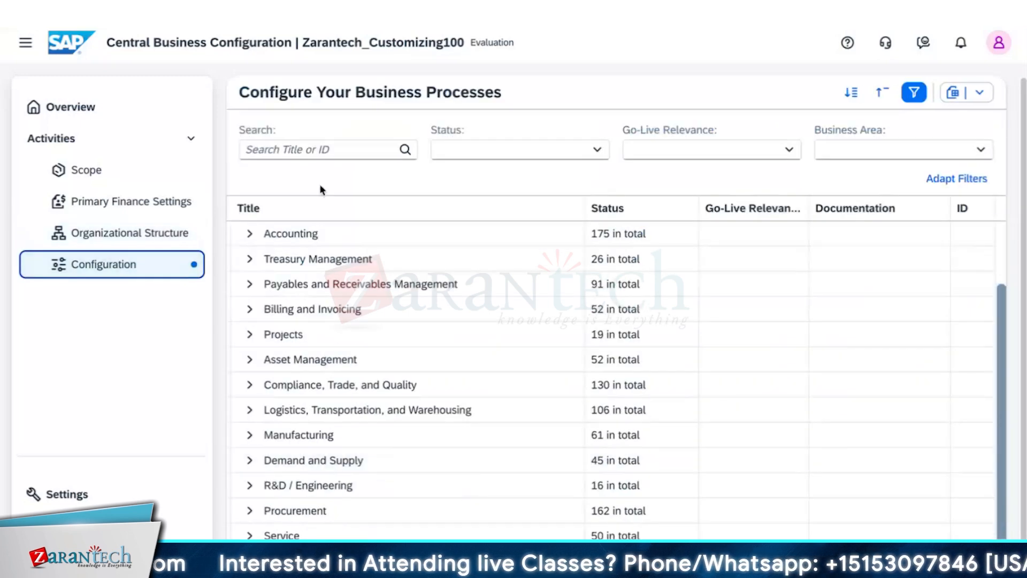
click(322, 151)
text(chart)
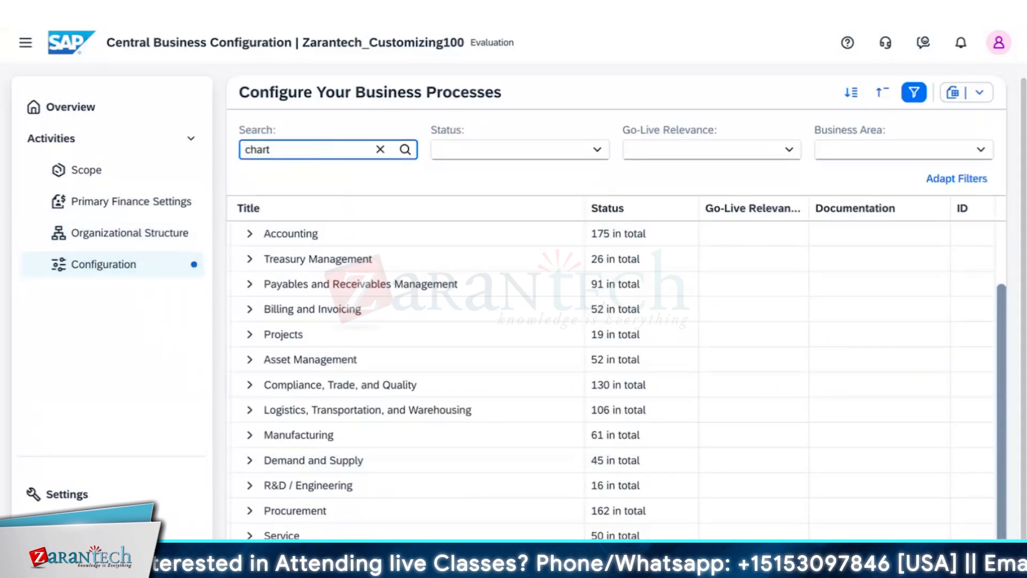
key(Return)
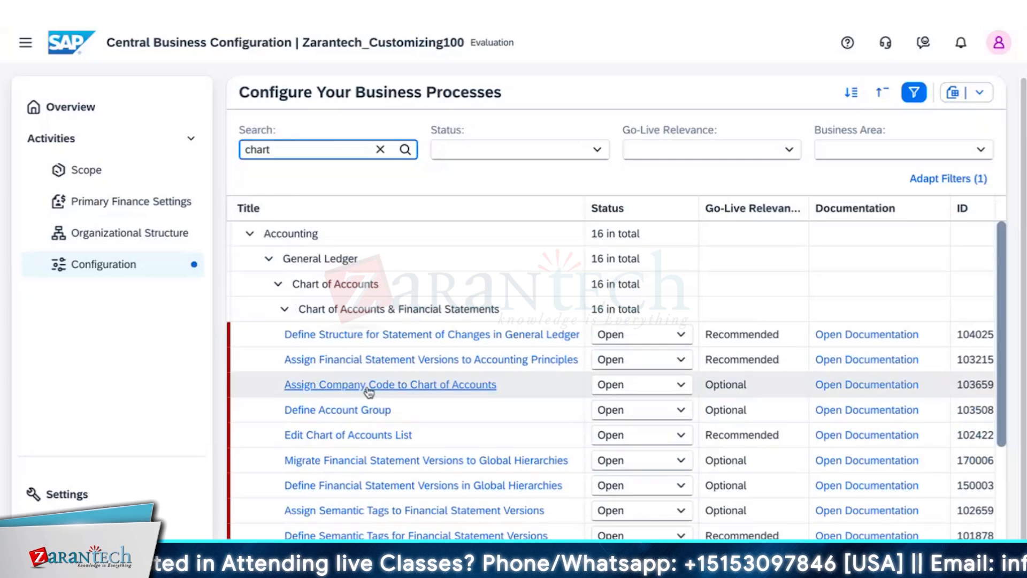
Look through the chart of accounts activities and open Assign Company Code to Chart of Accounts
scroll(403, 457, down, 2)
scroll(403, 457, down, 3)
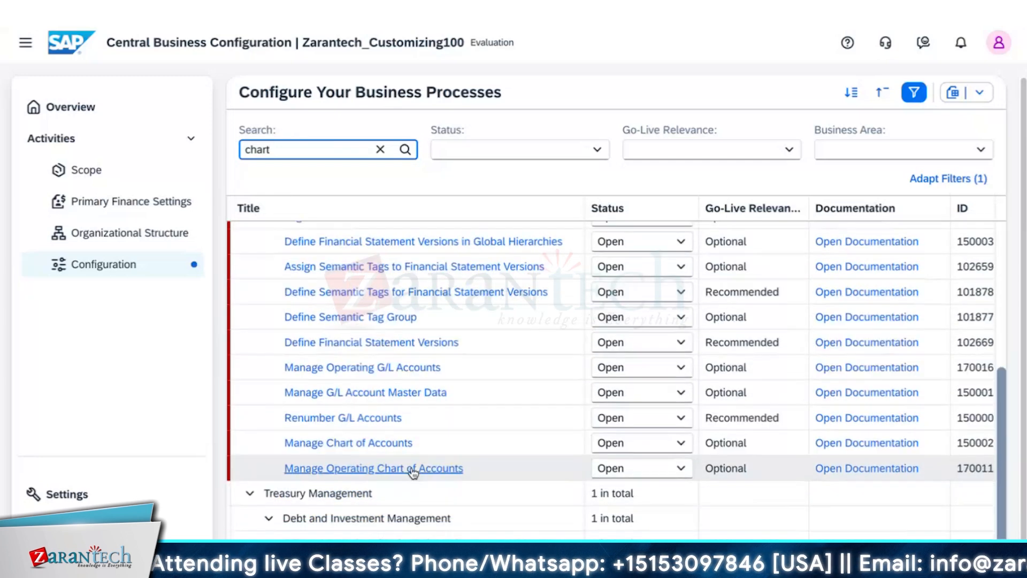
scroll(412, 530, up, 5)
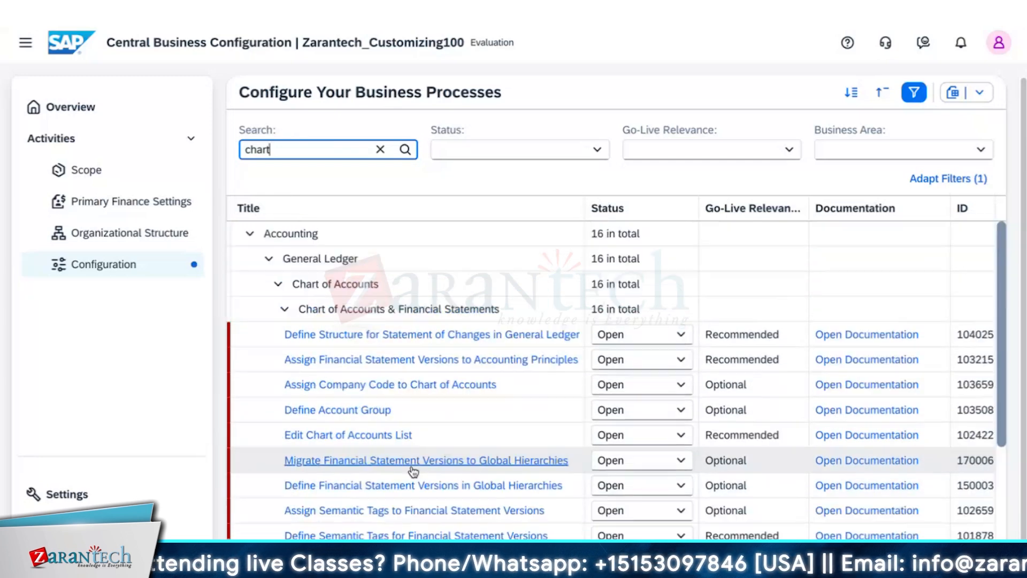
click(370, 385)
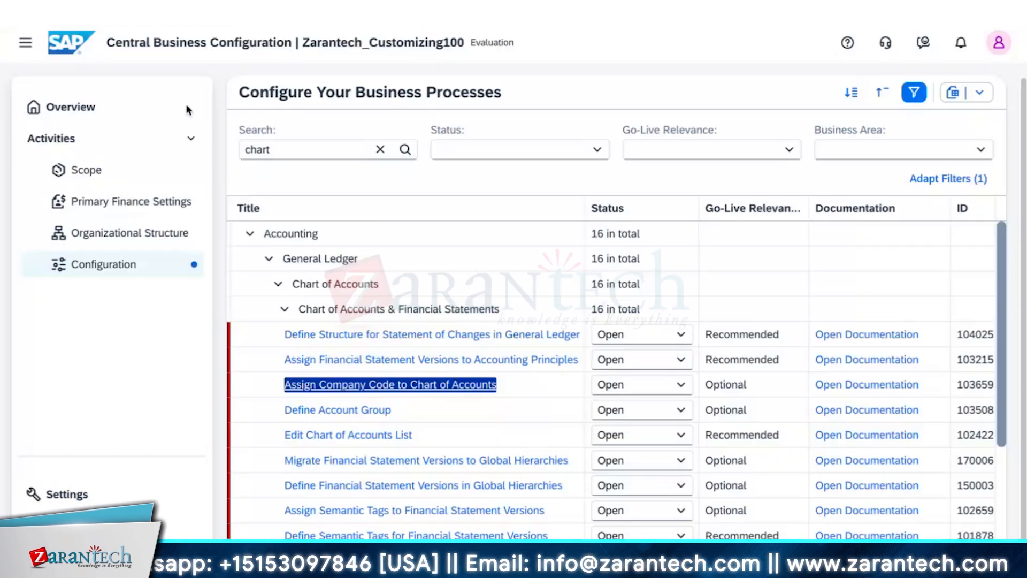
click(339, 390)
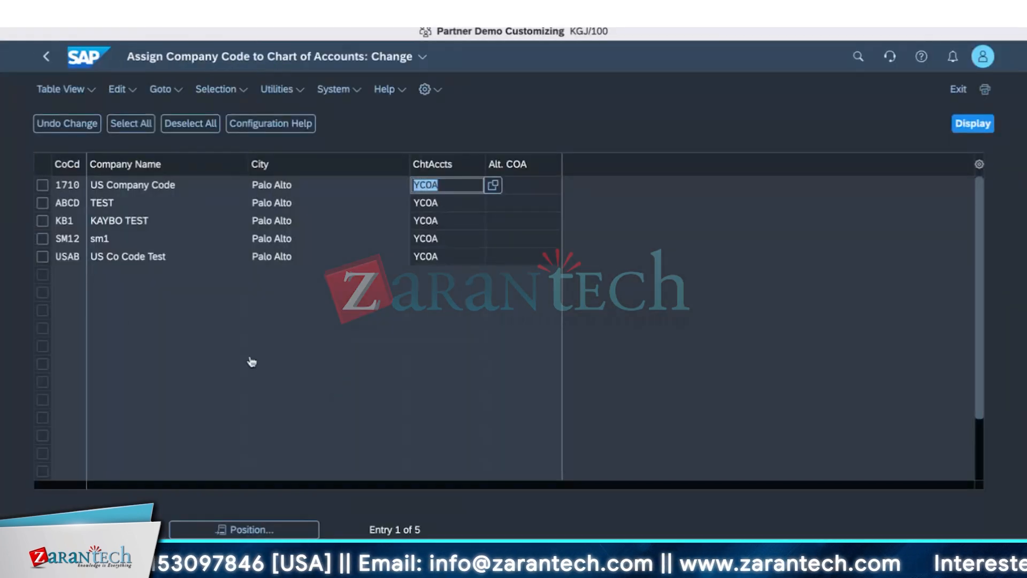
Try to assign chart of accounts ZIOA to company code ABCD
click(42, 202)
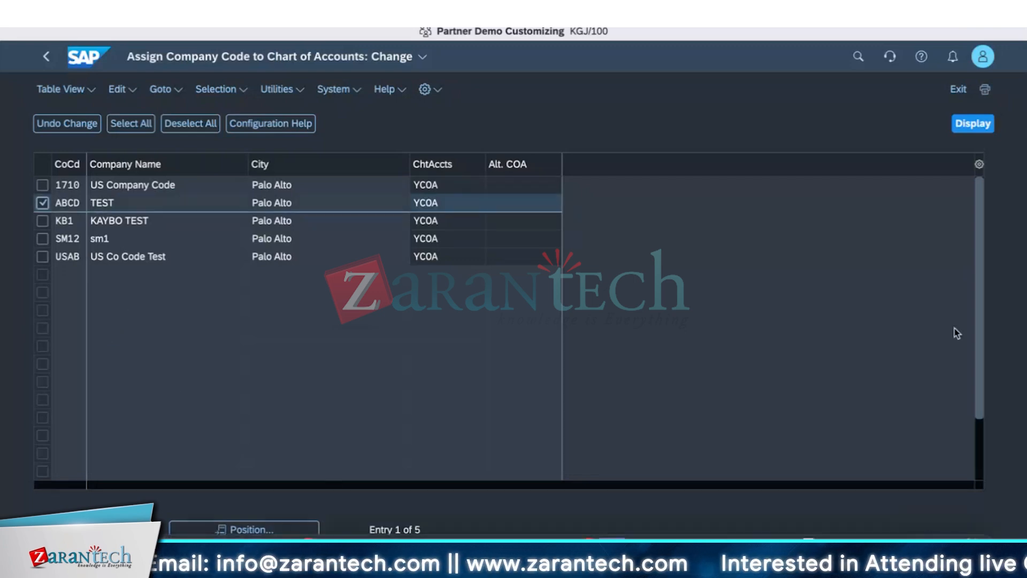
click(42, 5)
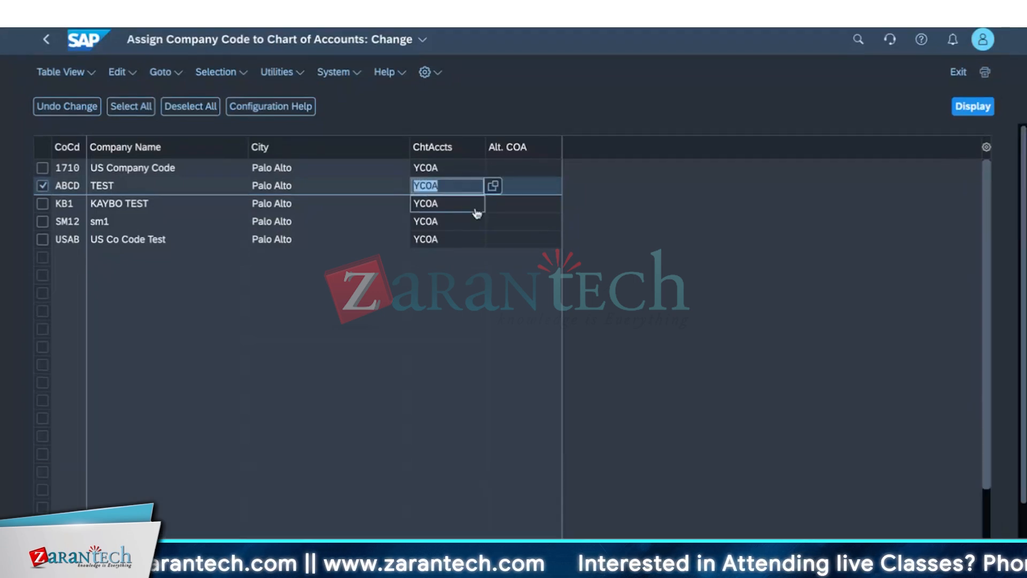
click(454, 187)
key(BackSpace)
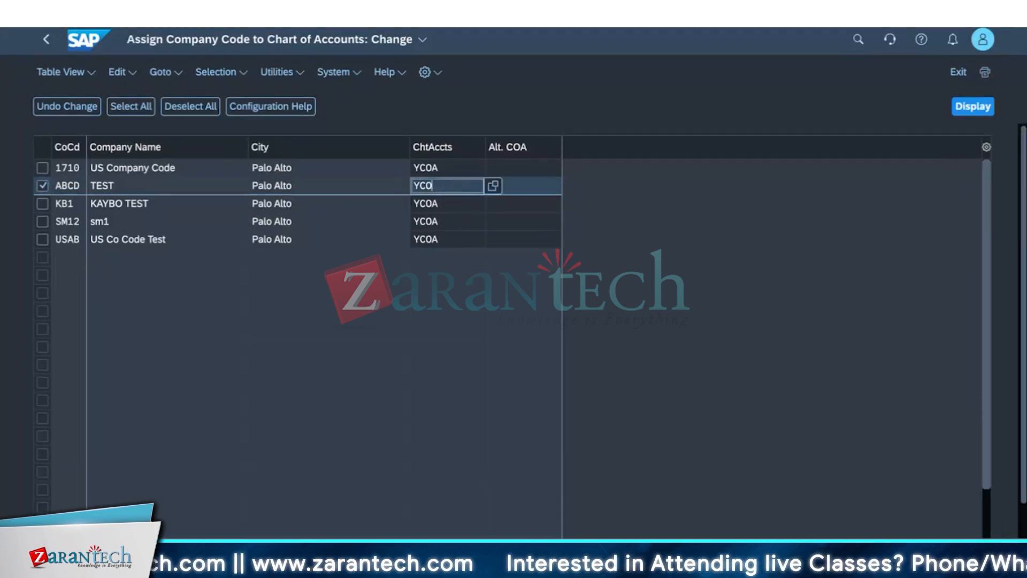
key(BackSpace)
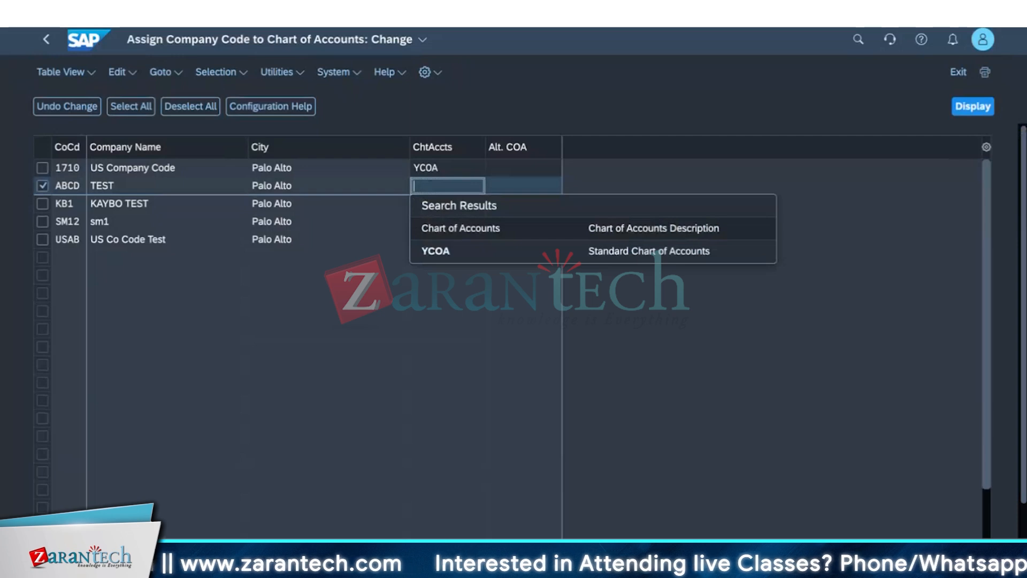
text(Z)
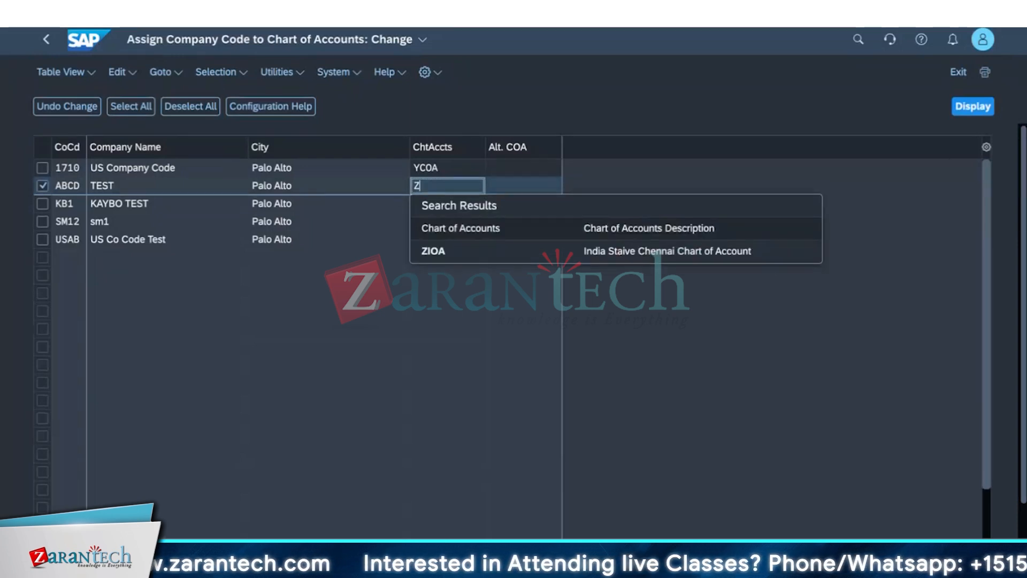
click(472, 250)
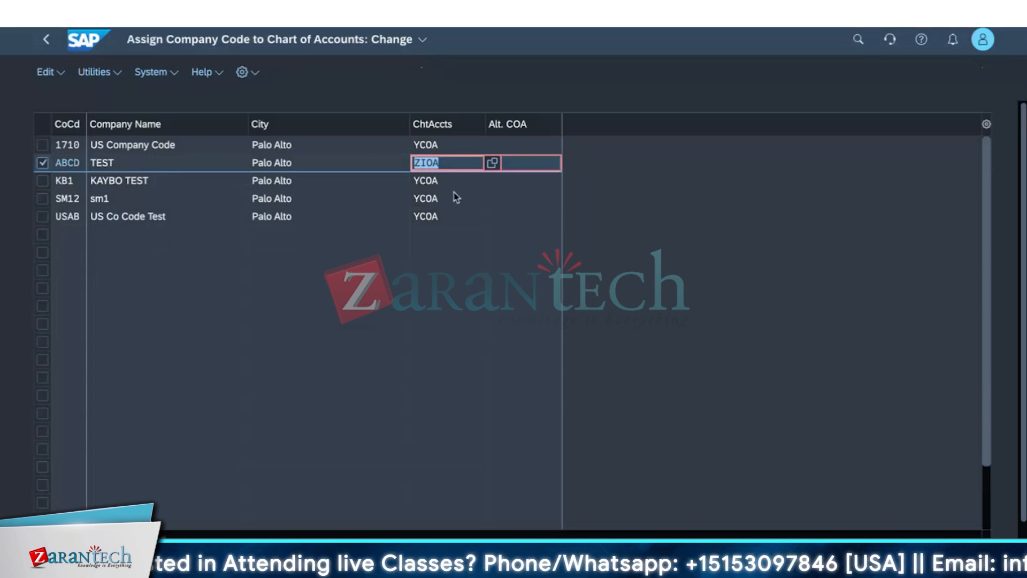
Check the chart of accounts entry for company code ABCD and consult the Performance Assistant help on it
click(448, 170)
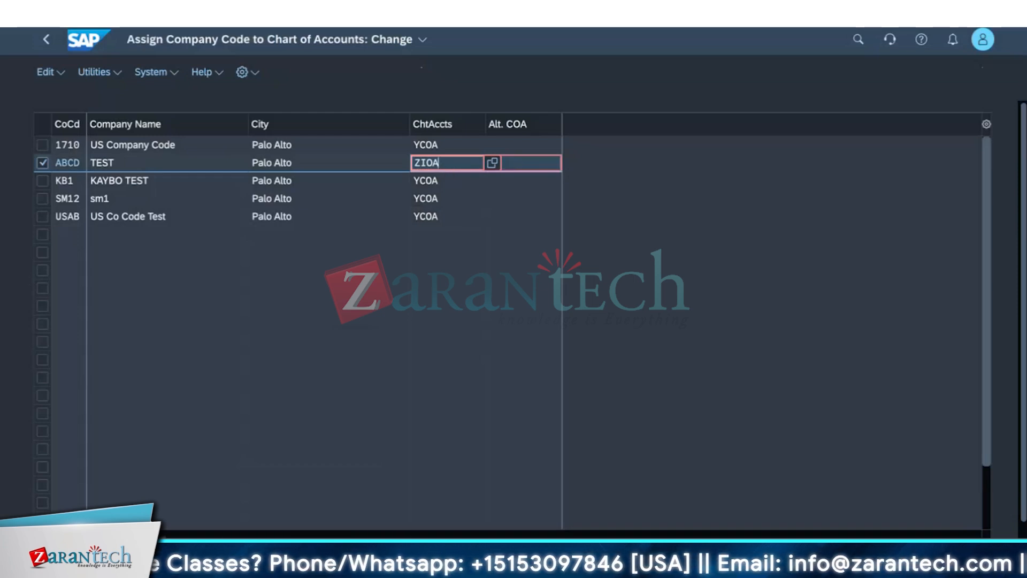
click(469, 164)
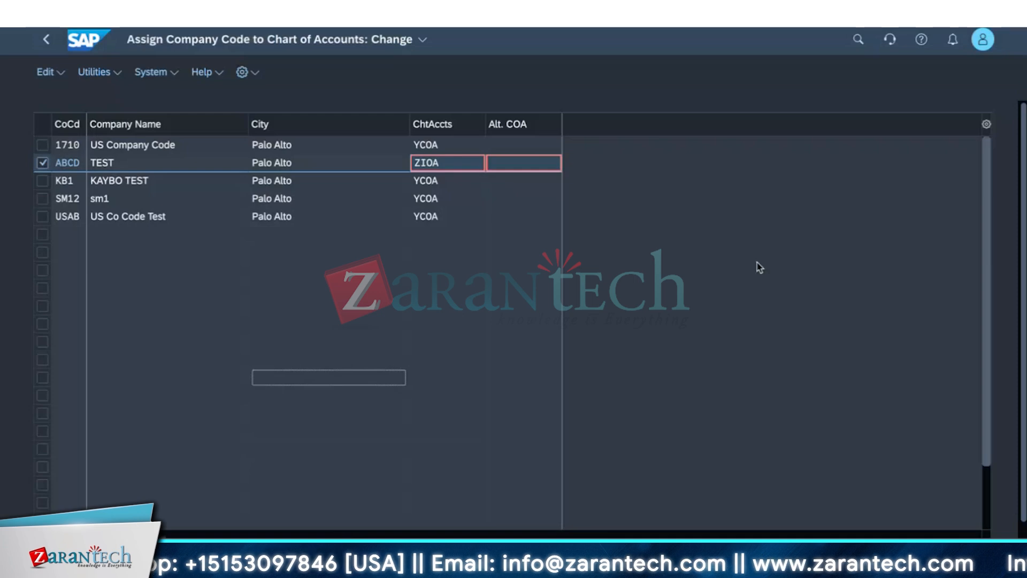
scroll(1020, 524, down, 2)
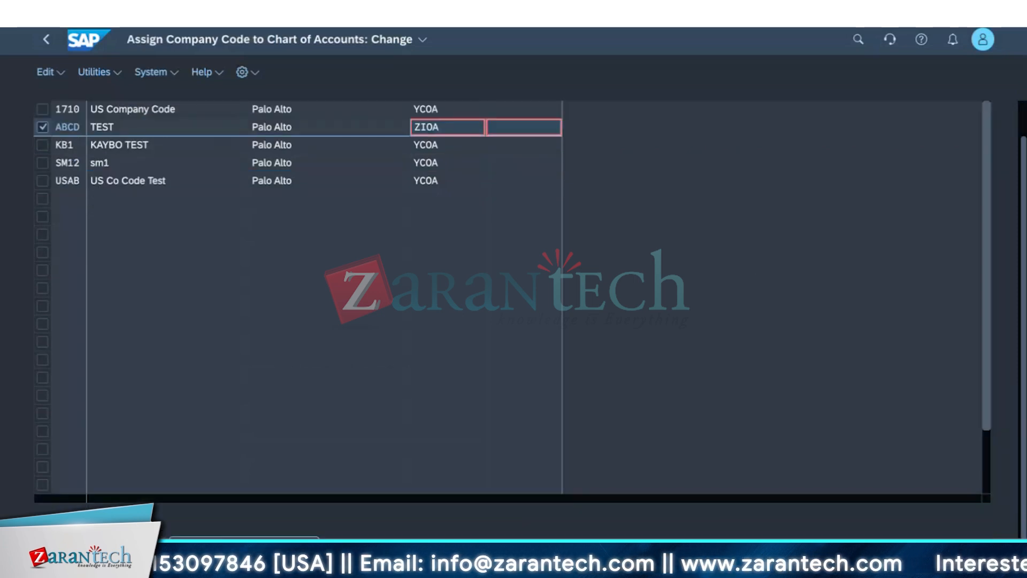
key(F1)
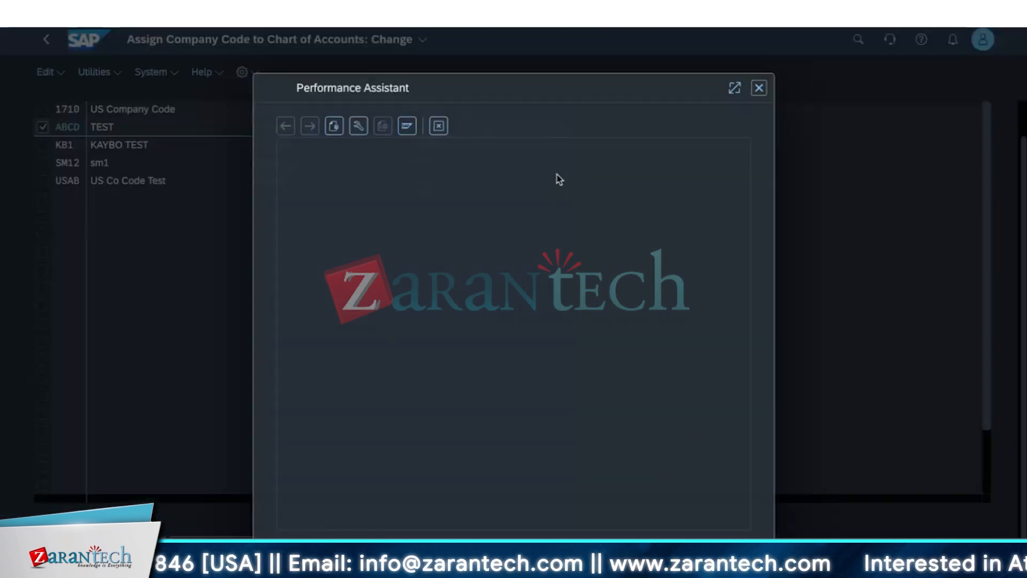
click(759, 88)
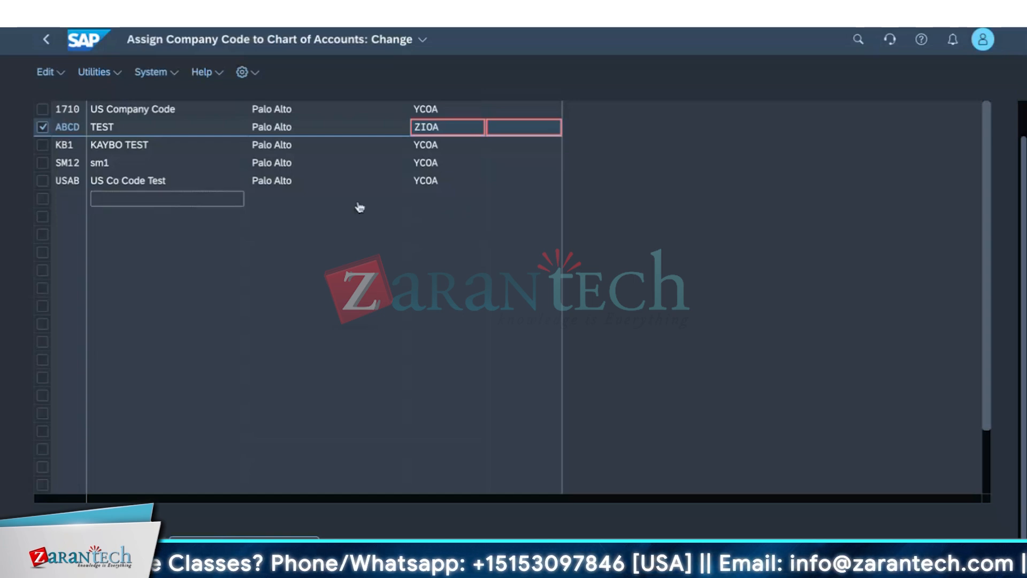
scroll(215, 387, up, 1)
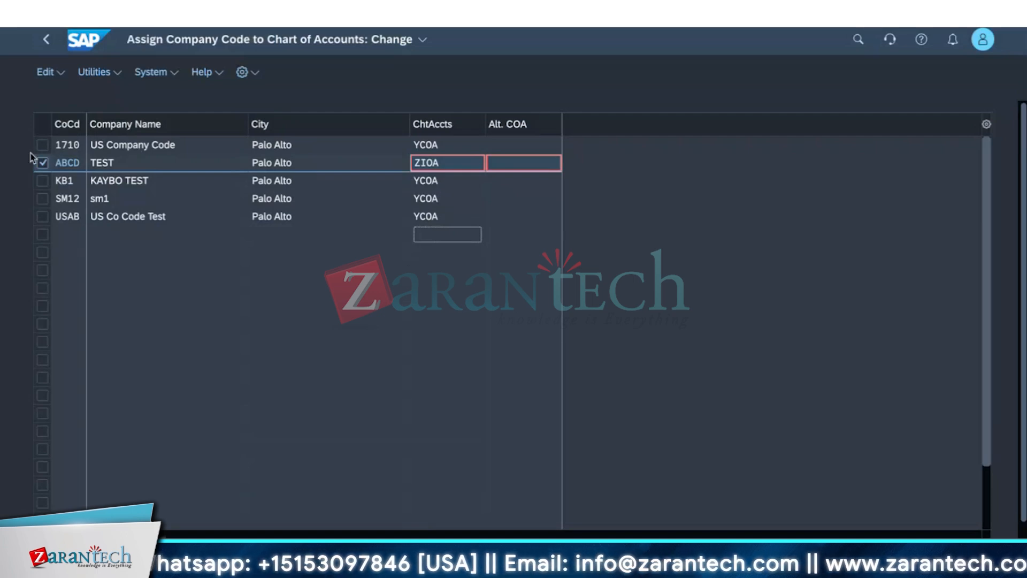
Check the company code to chart of accounts table and its editing options for a way to add a new entry
click(144, 15)
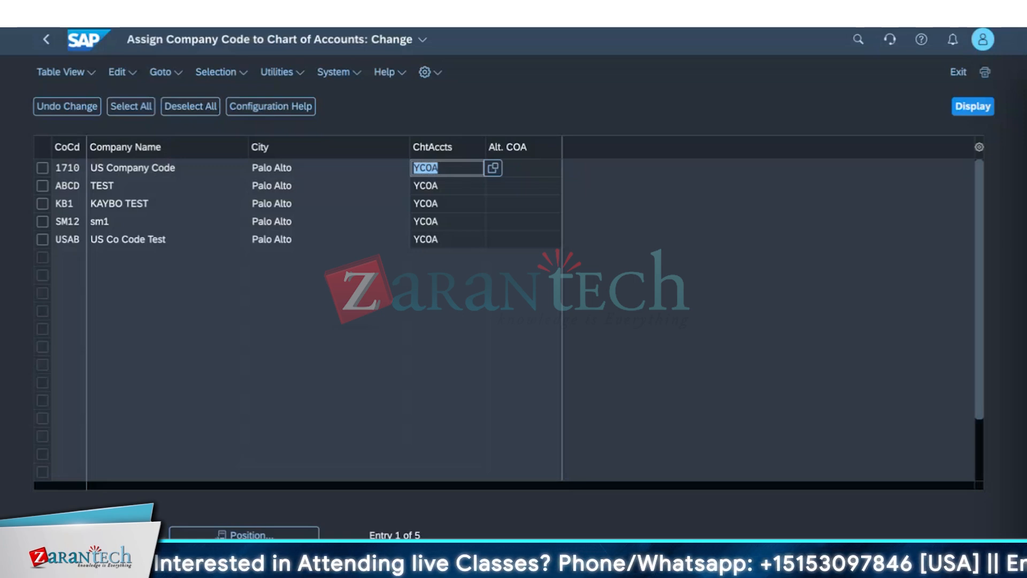
click(60, 72)
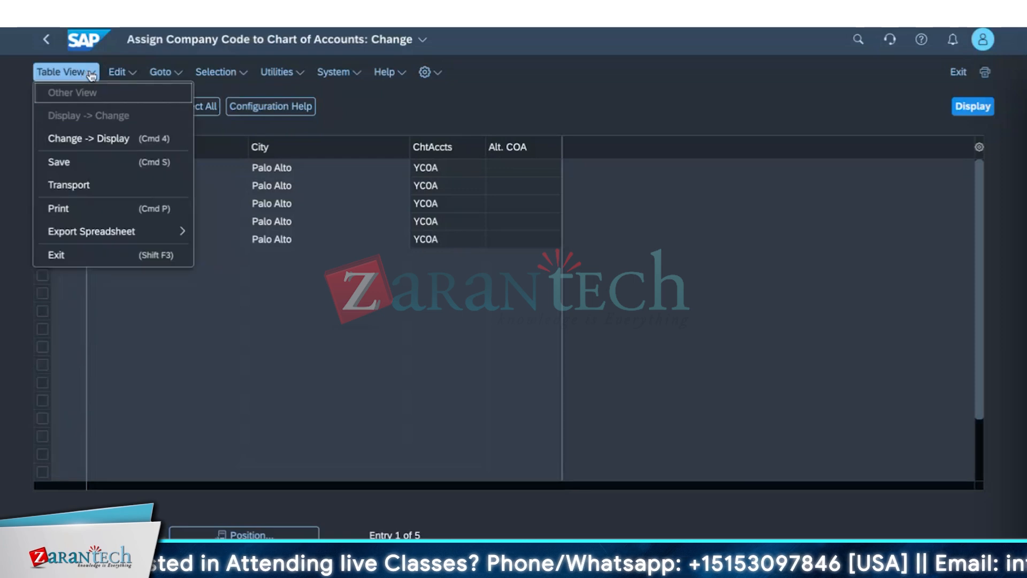
click(125, 72)
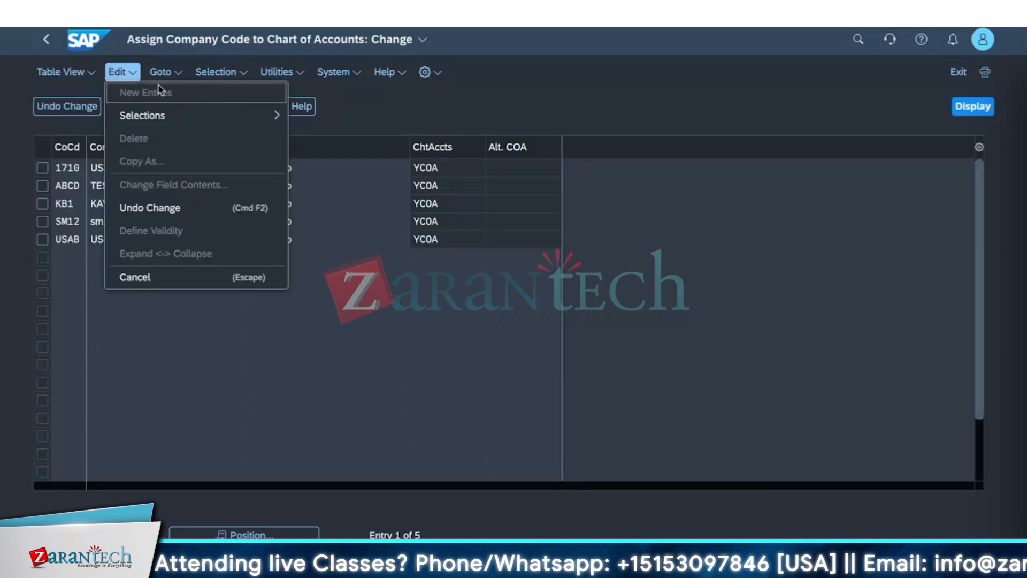
click(429, 261)
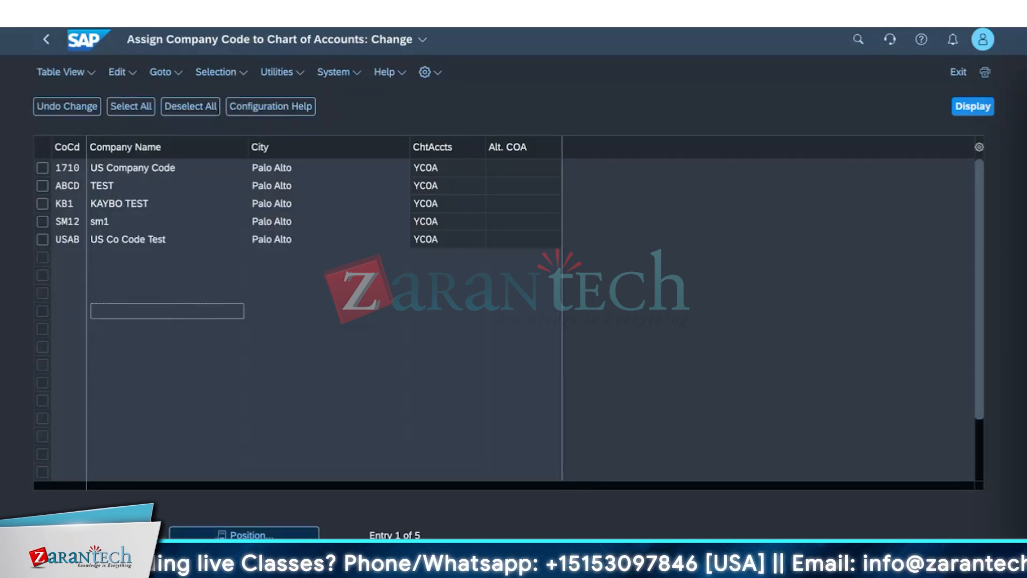
click(121, 73)
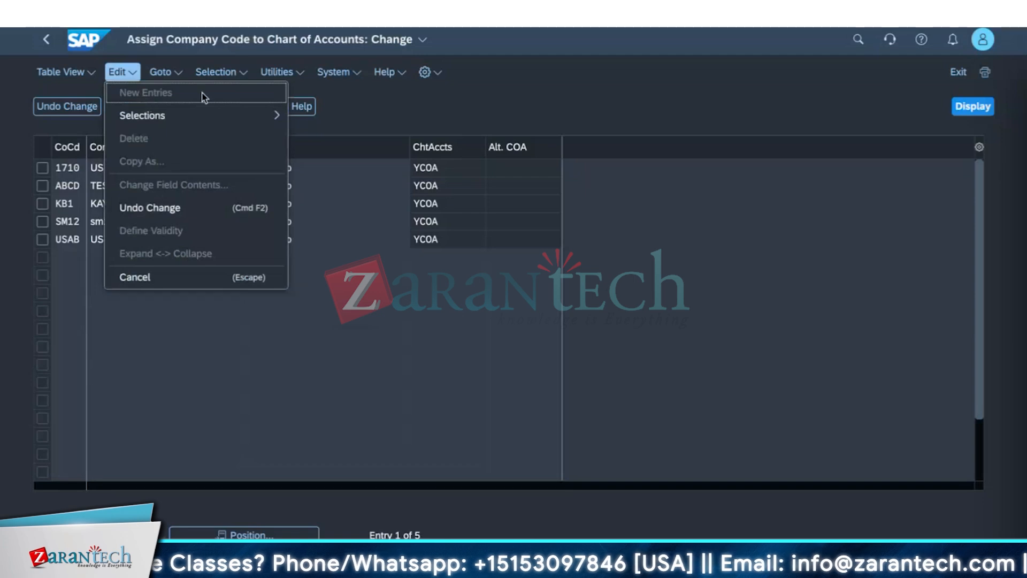
click(262, 327)
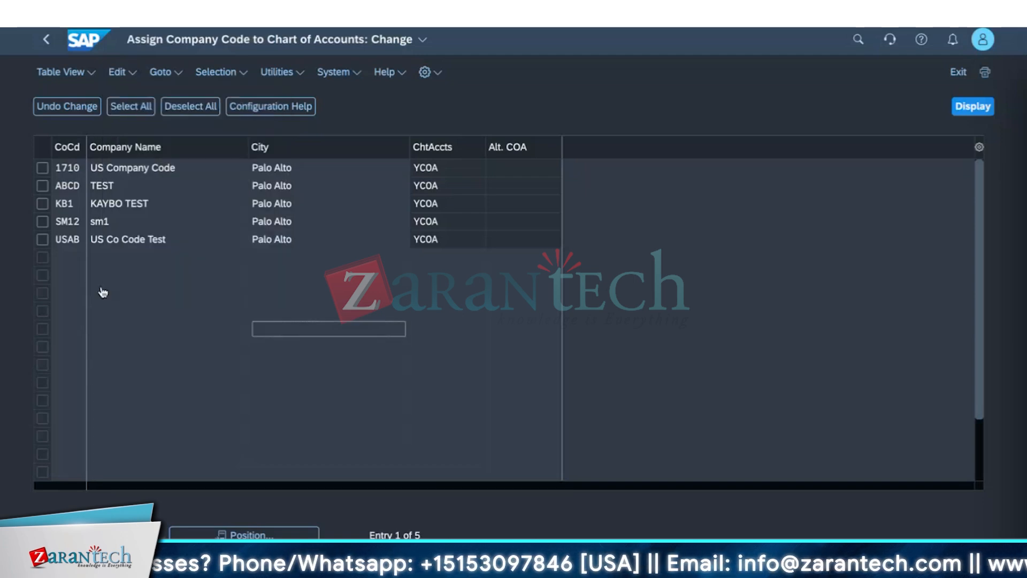
click(65, 172)
click(43, 169)
click(122, 72)
click(43, 168)
click(122, 72)
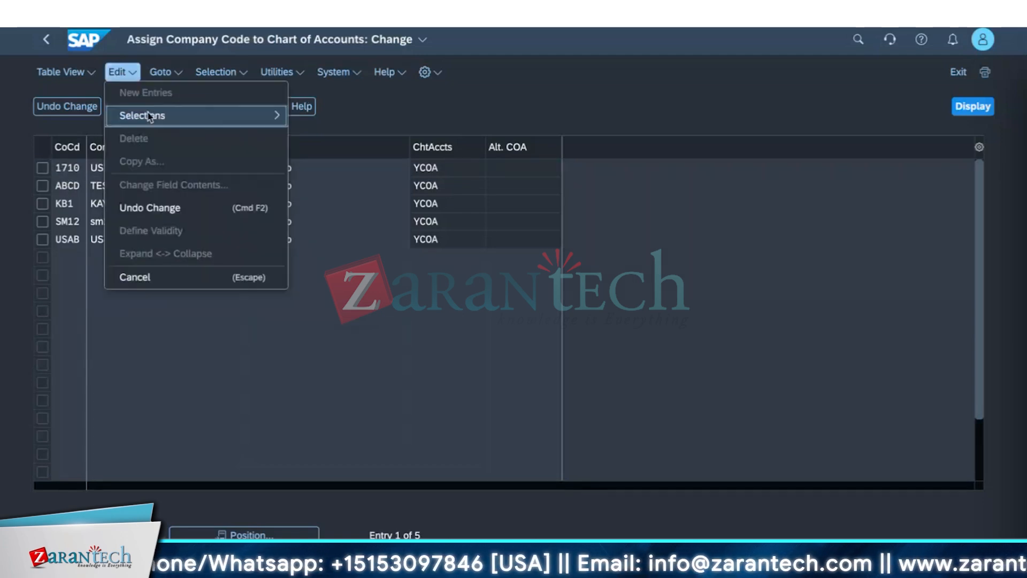
click(209, 382)
Look up the available company codes for positioning the table on another entry, and cancel the lookup
double_click(78, 259)
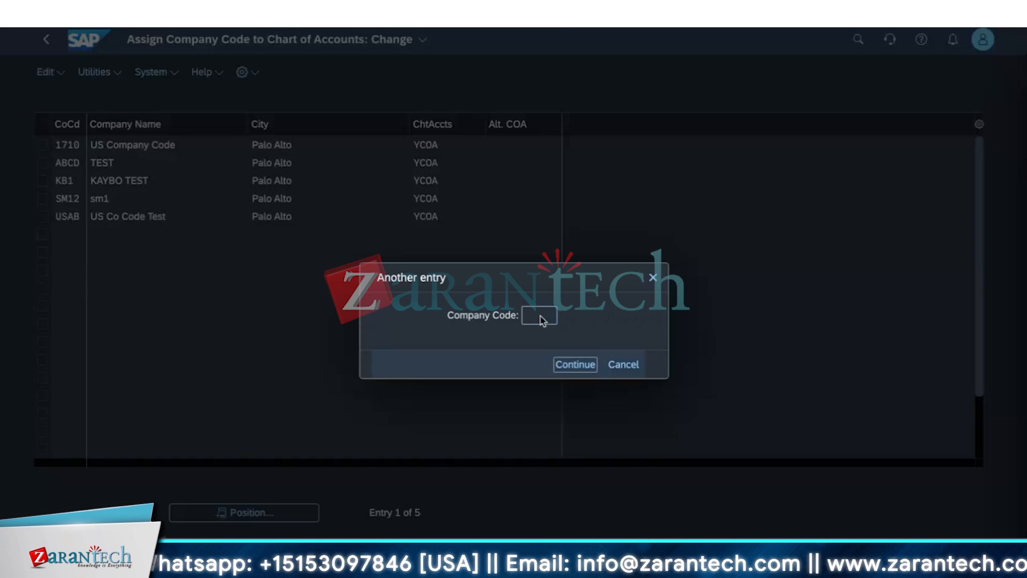
click(540, 316)
text(ZIC)
click(564, 314)
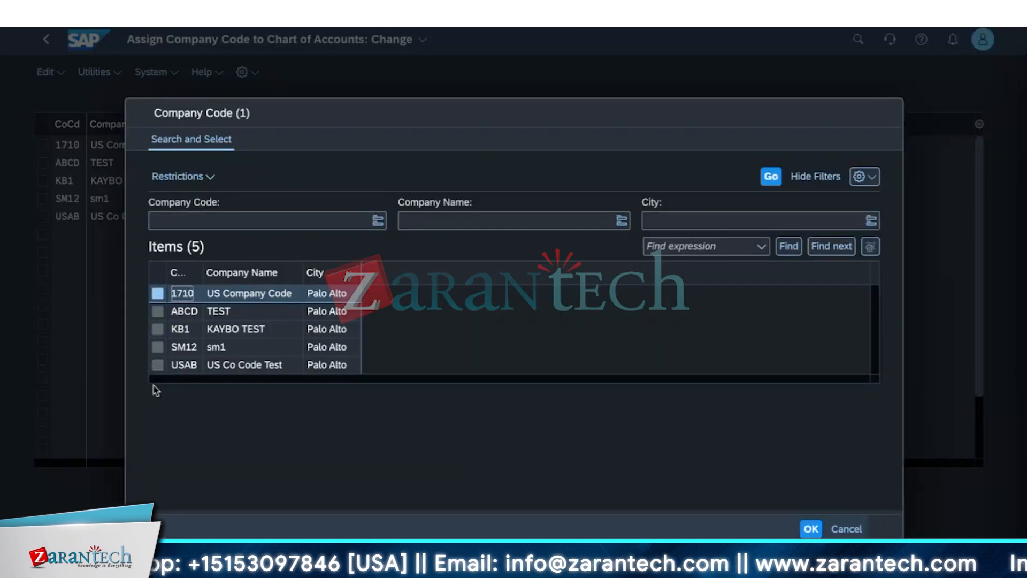
click(844, 528)
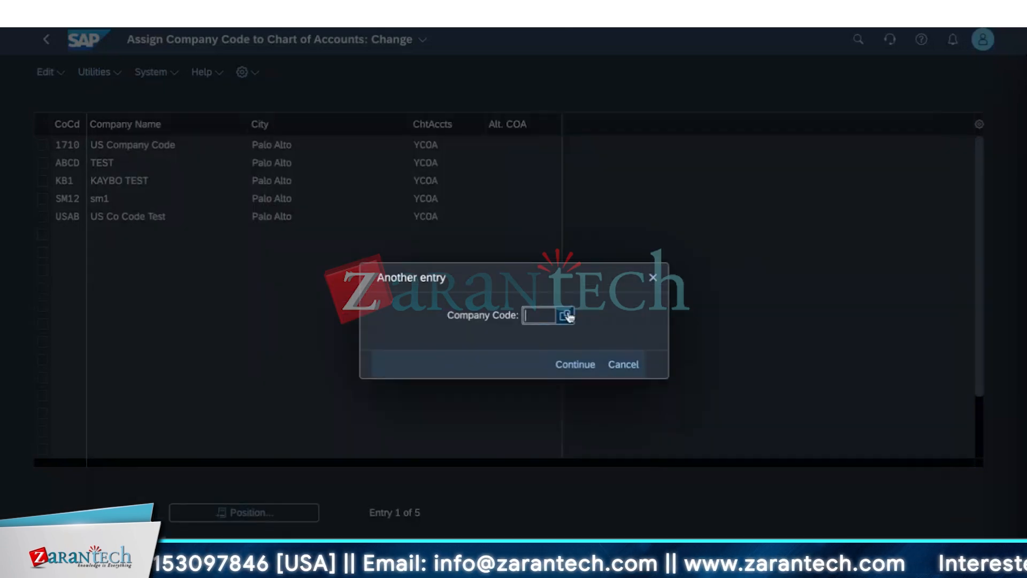
click(566, 314)
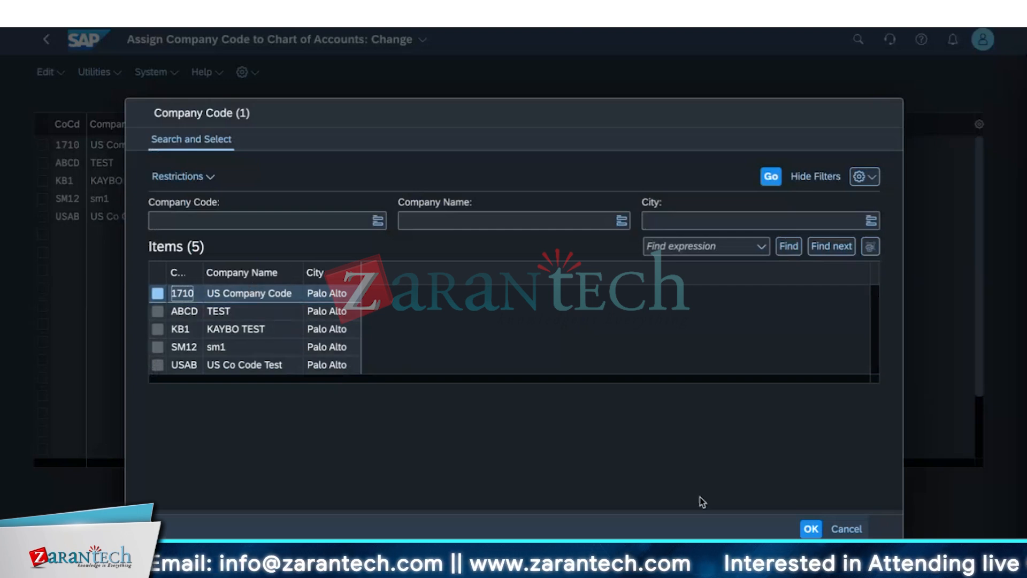
click(841, 533)
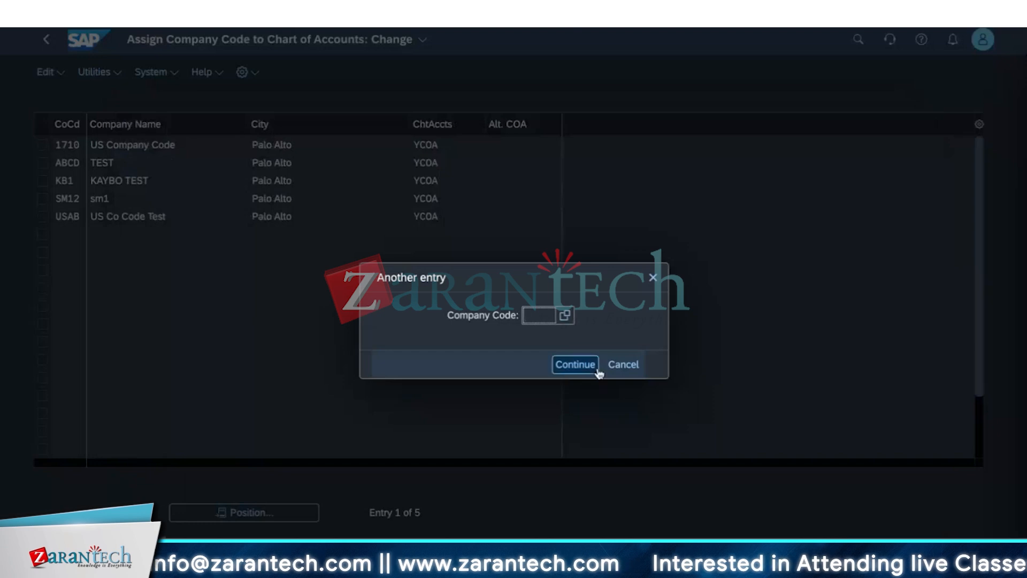
click(626, 365)
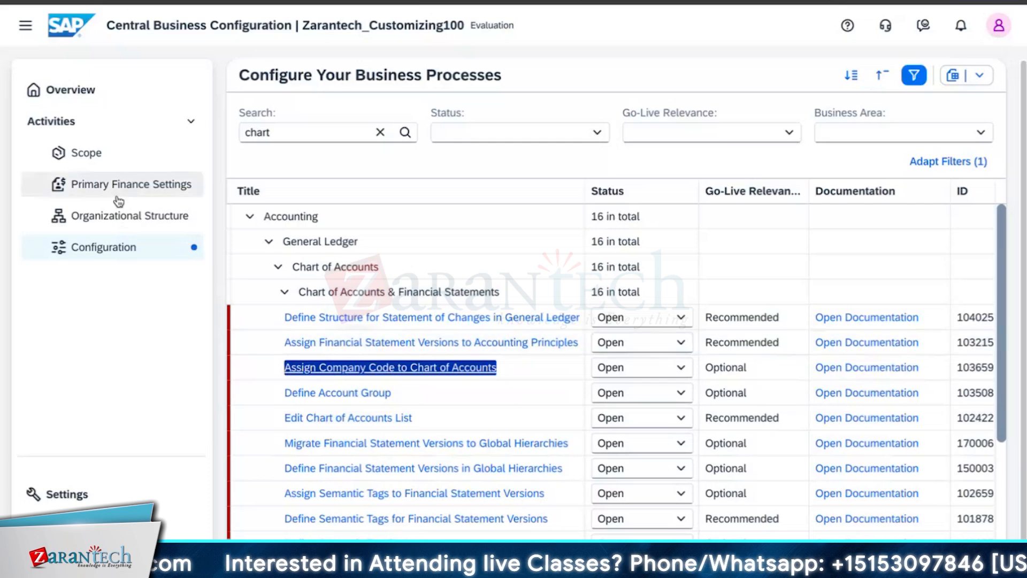
Reopen the organizational structure for editing, changing the statuses of configuration activities back to Open
click(123, 216)
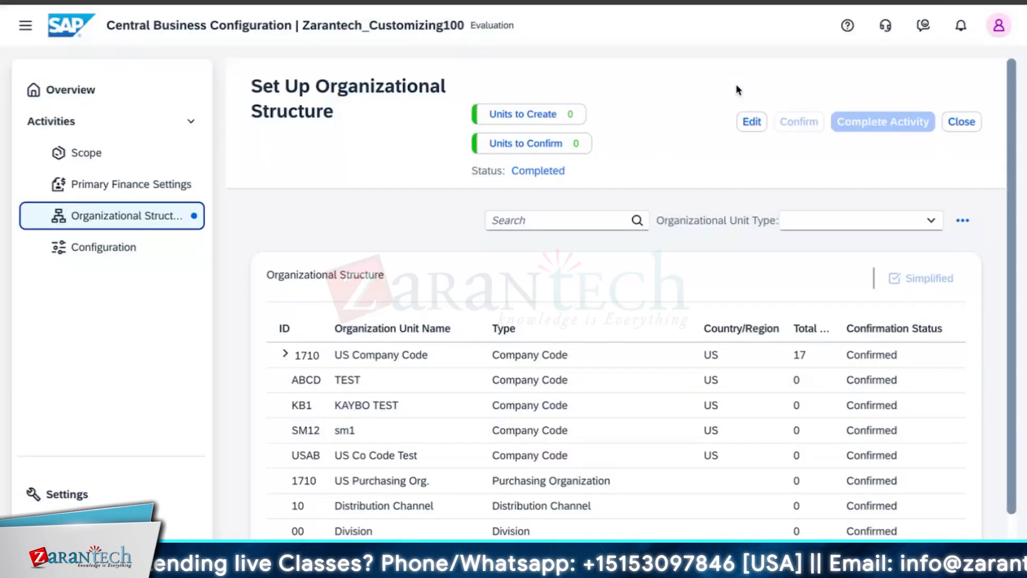
click(753, 123)
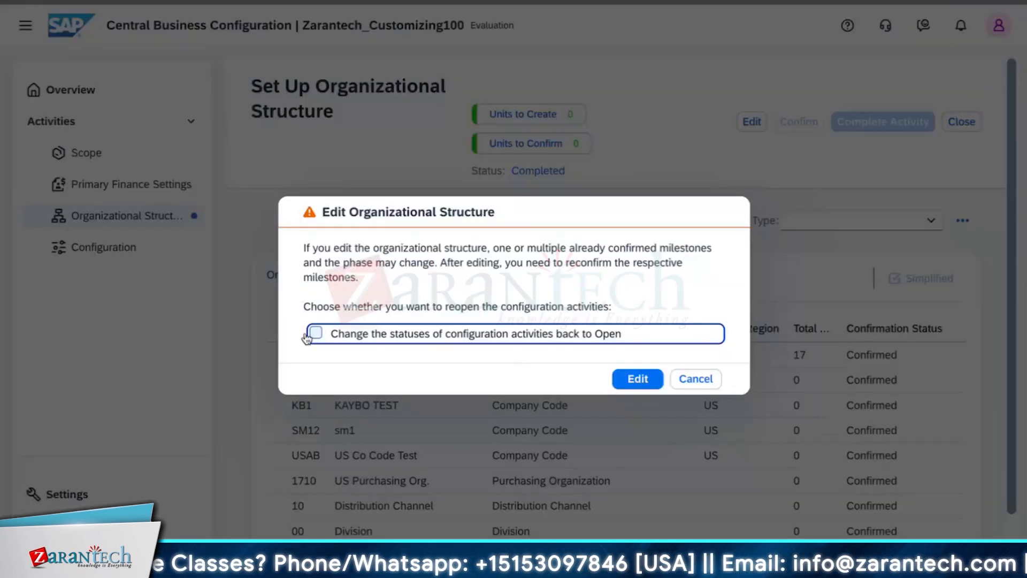
click(313, 334)
click(632, 381)
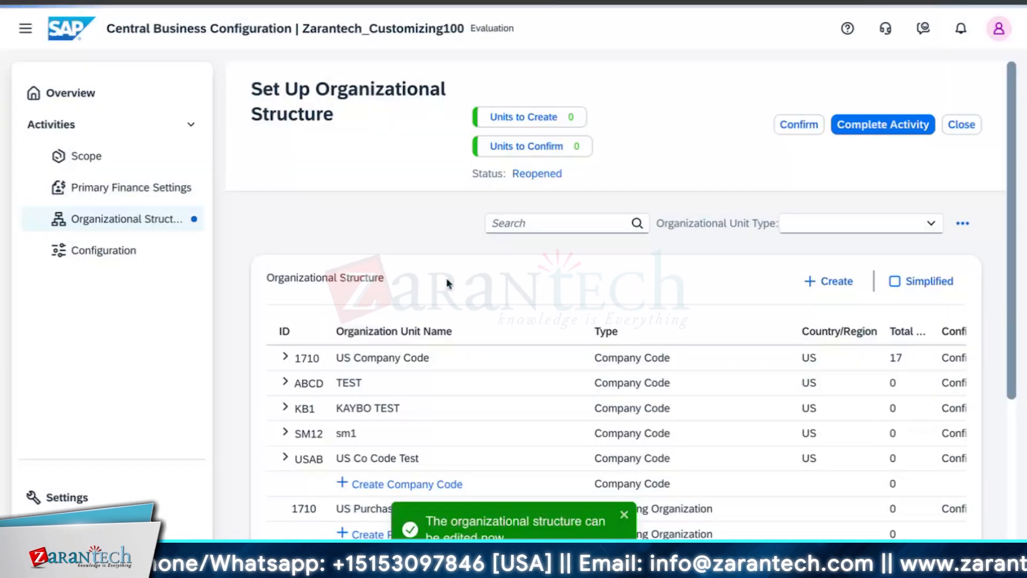
click(623, 515)
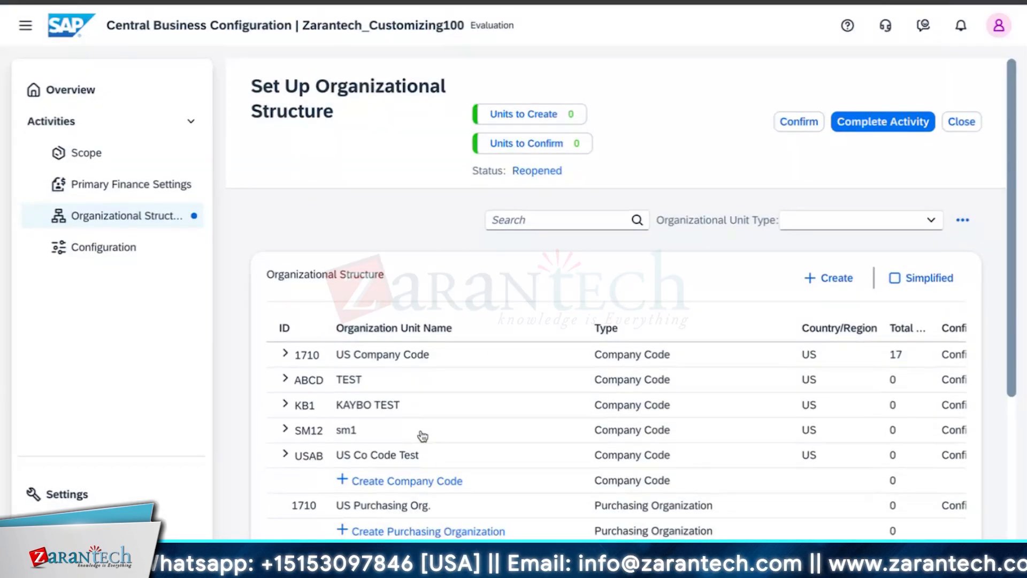
Review the existing organizational units, from company codes down to shipping points
scroll(420, 434, down, 5)
scroll(420, 435, up, 5)
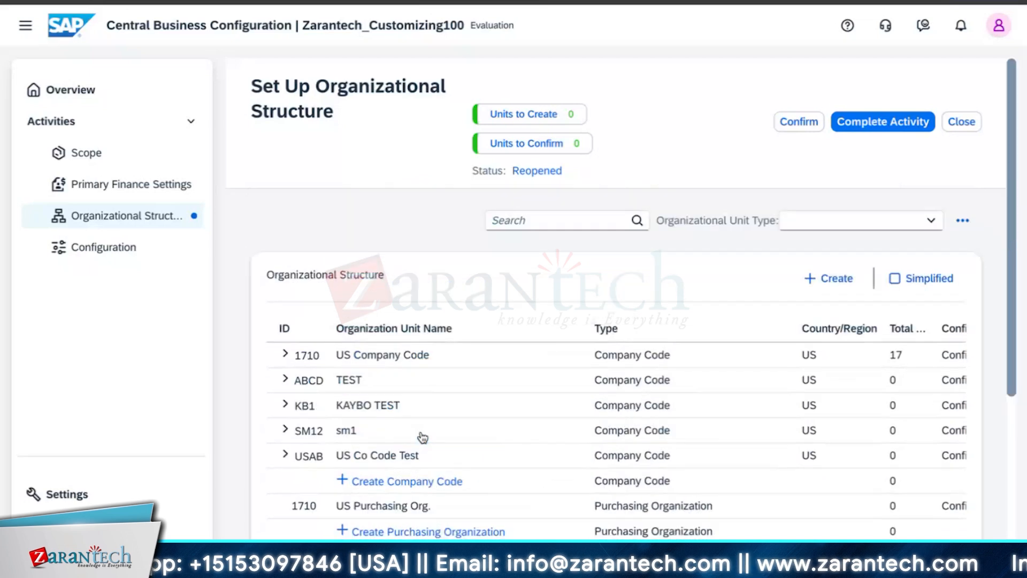
scroll(243, 373, down, 3)
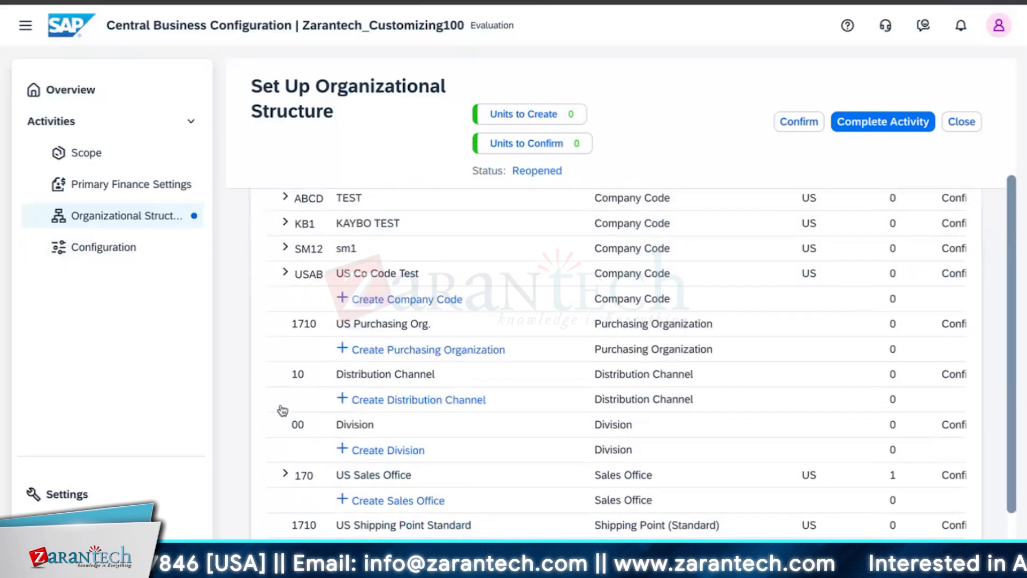
scroll(283, 409, up, 3)
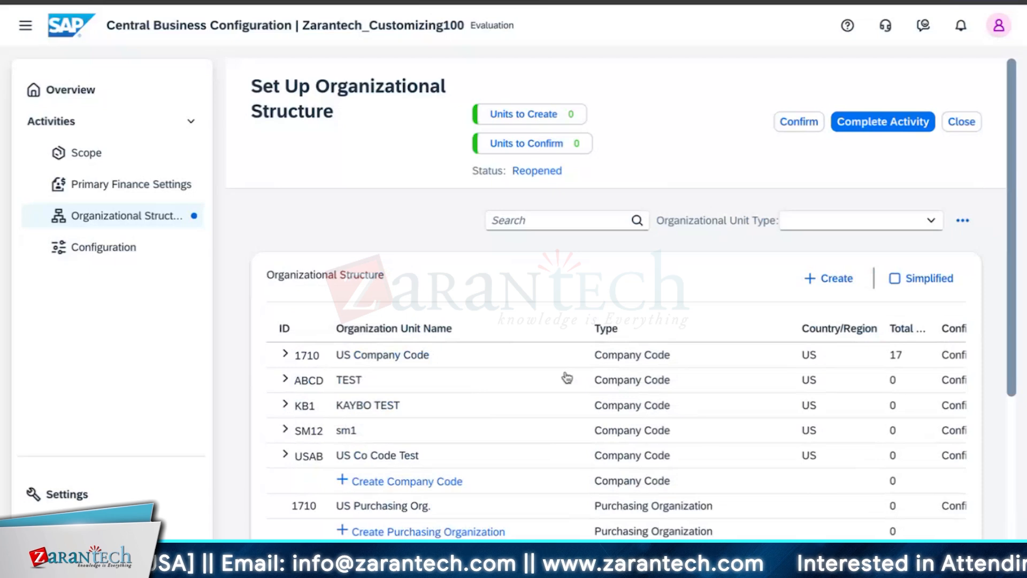
scroll(567, 376, down, 4)
scroll(342, 396, down, 1)
scroll(373, 488, up, 5)
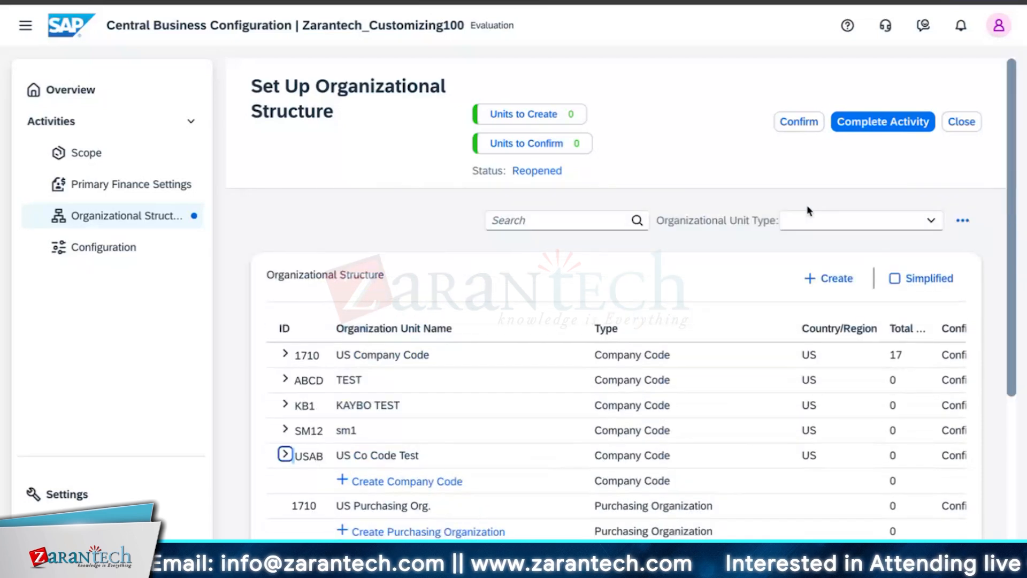
Start a new company code with ID ZIOS and name STRAIVE CHN
click(828, 278)
click(620, 167)
click(866, 330)
text(ZIOS)
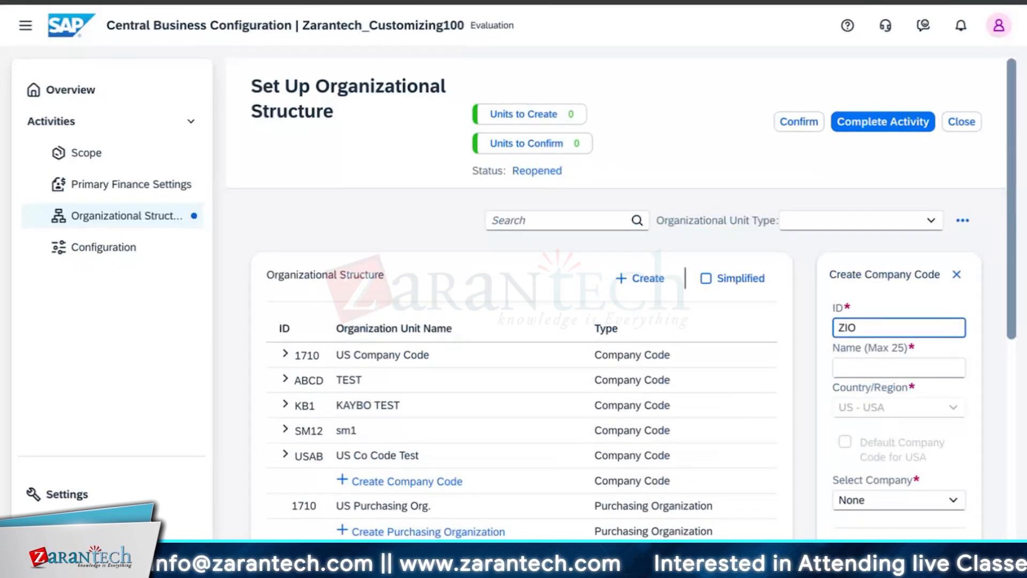
key(Tab)
text(STRAIVE CHN)
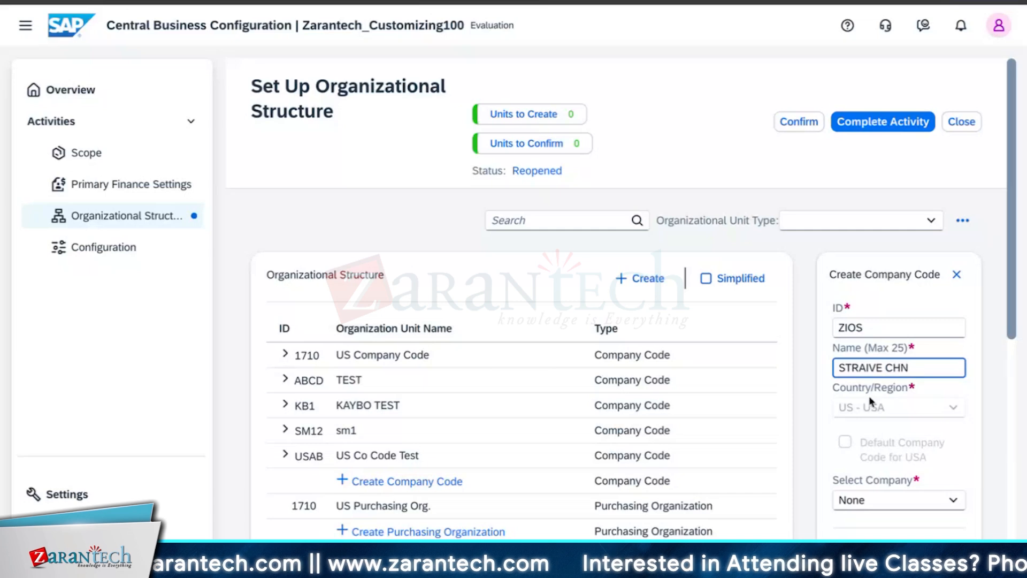
Assign the company STRI - STRAIVE INDIA to the new company code and create it
scroll(901, 460, down, 10)
scroll(900, 461, up, 7)
click(906, 411)
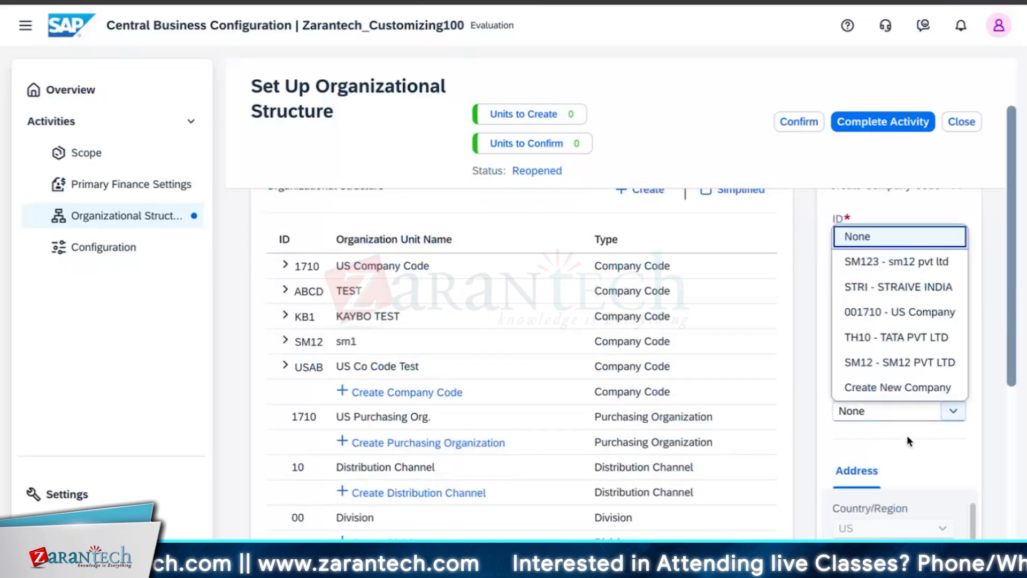
click(903, 287)
scroll(896, 466, down, 5)
scroll(906, 457, down, 3)
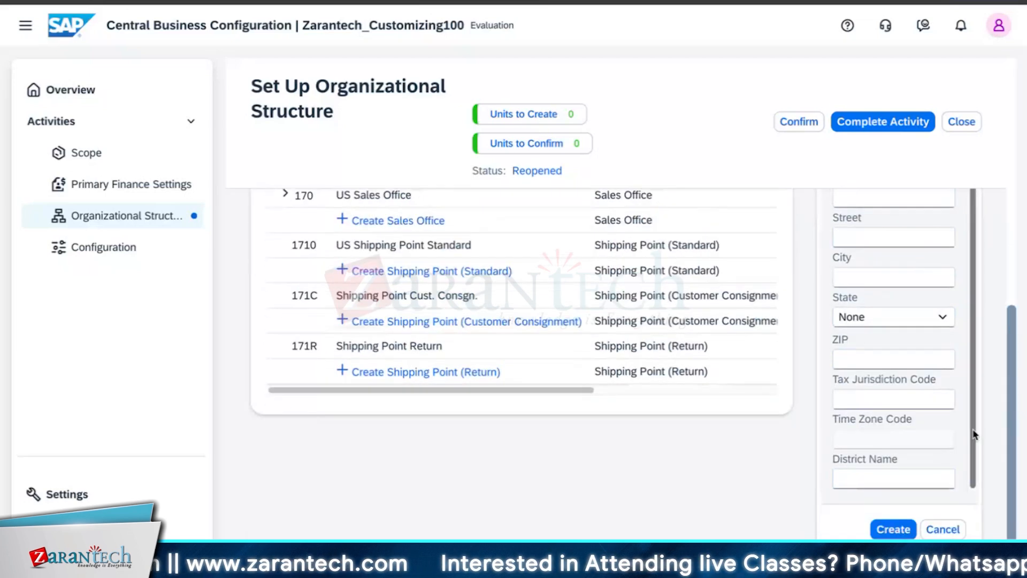
scroll(1012, 399, up, 6)
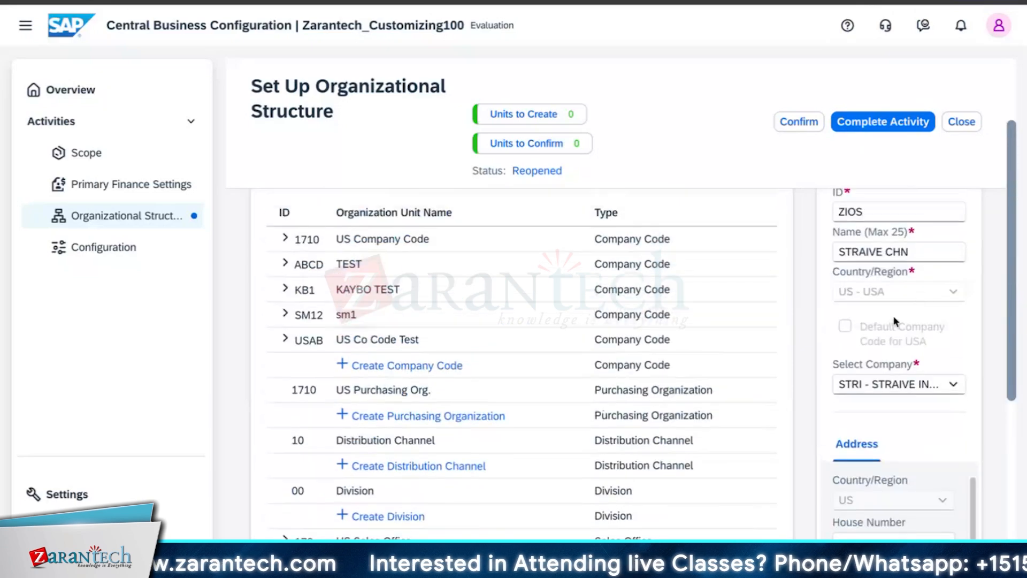
scroll(907, 493, down, 6)
click(888, 534)
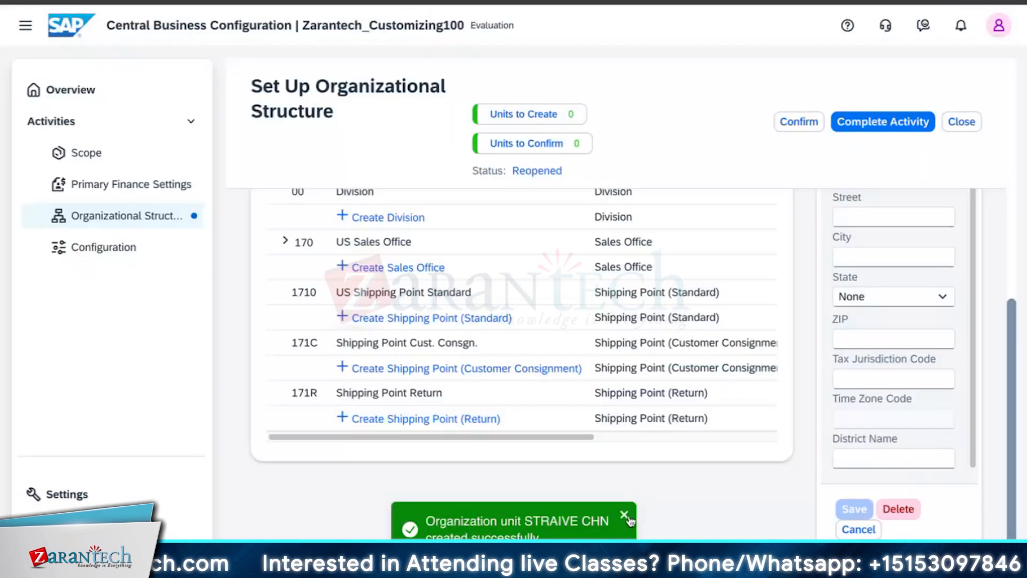
click(629, 518)
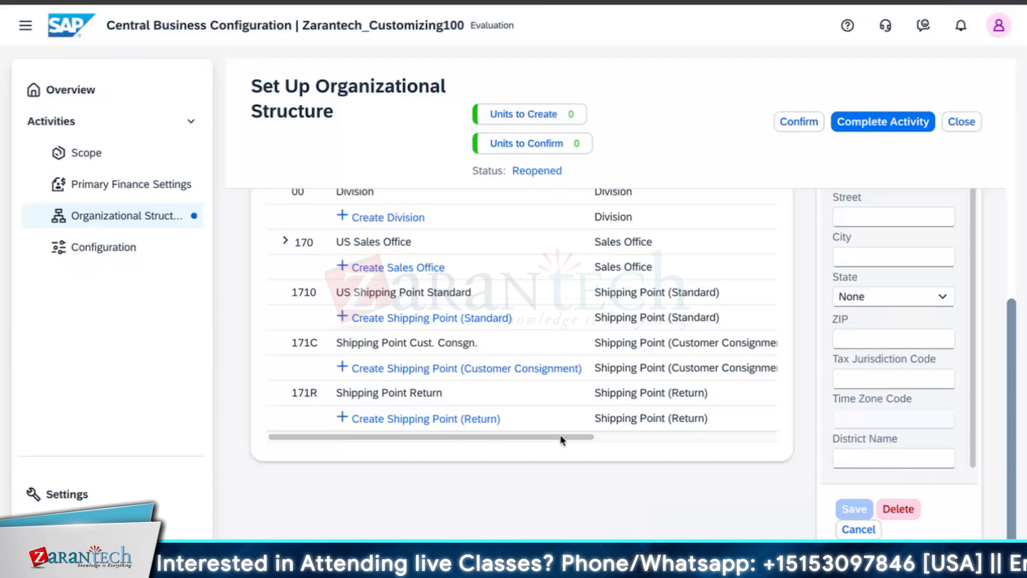
Examine company code ZIOS in the organizational structure along with its details
drag(559, 437, 647, 482)
scroll(650, 486, up, 8)
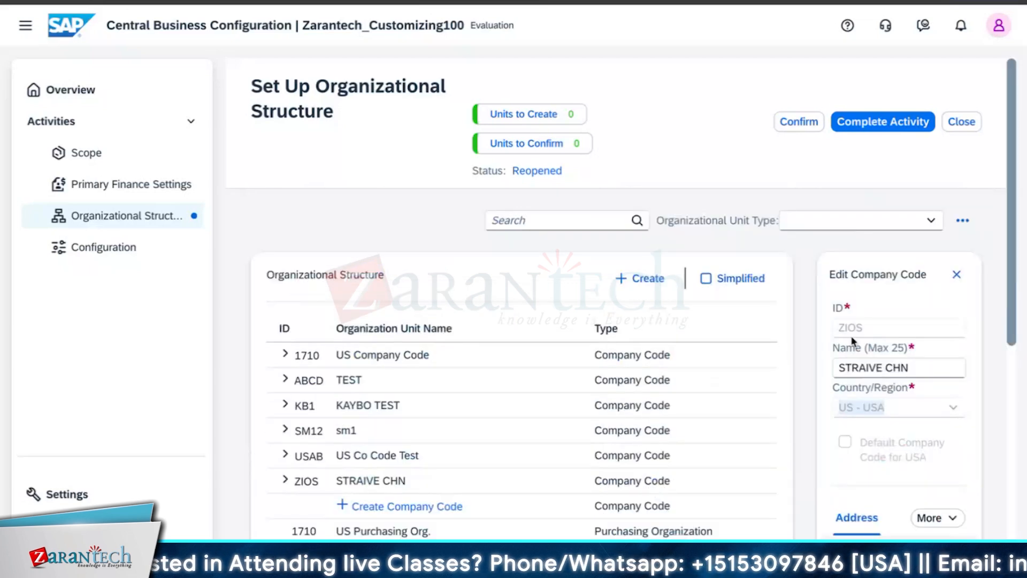
scroll(630, 472, down, 1)
scroll(588, 466, down, 5)
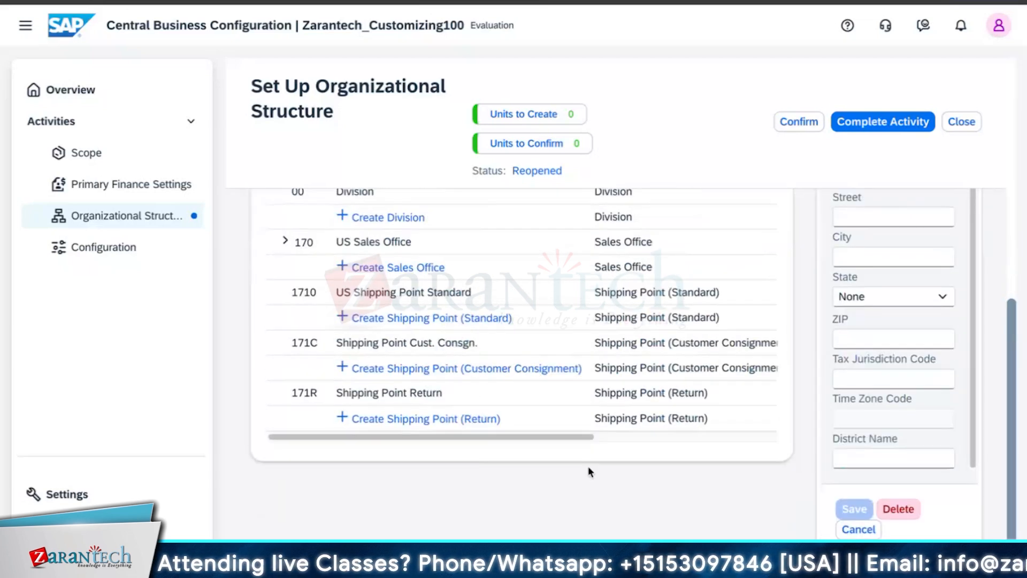
scroll(588, 466, up, 6)
scroll(364, 490, down, 7)
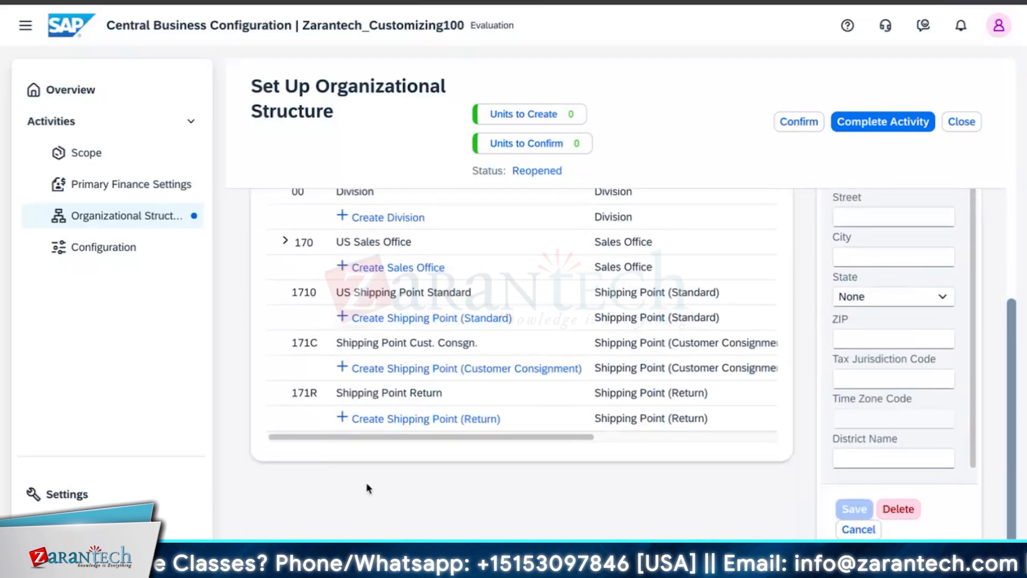
scroll(367, 488, up, 2)
scroll(367, 488, up, 8)
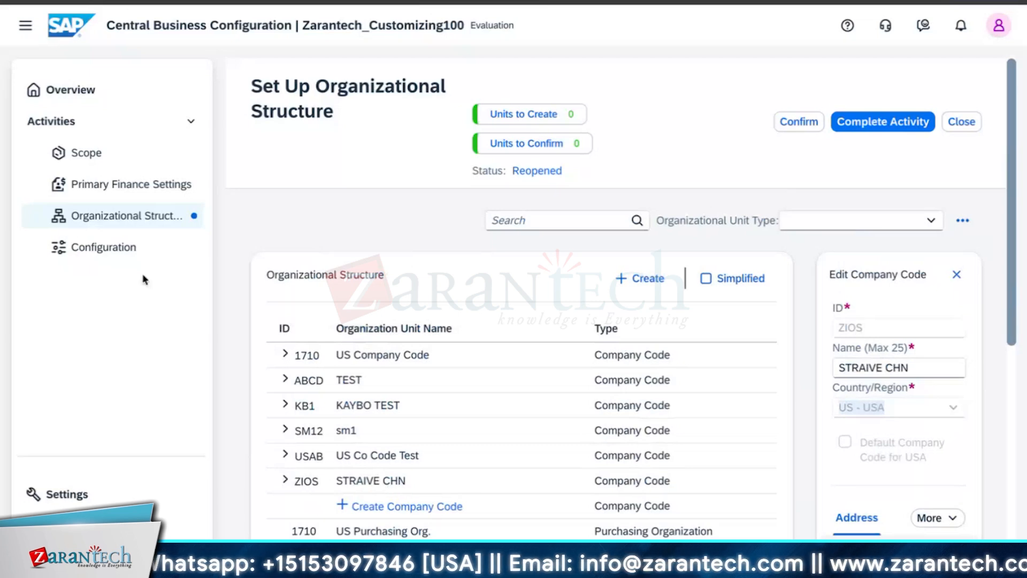
Search the business process configuration activities for "chart"
click(135, 258)
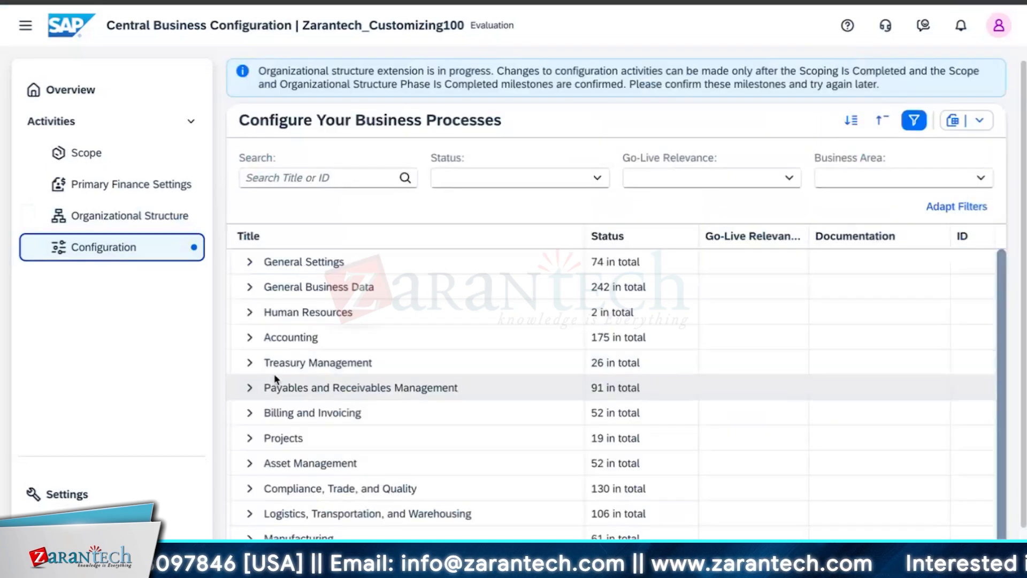
click(321, 177)
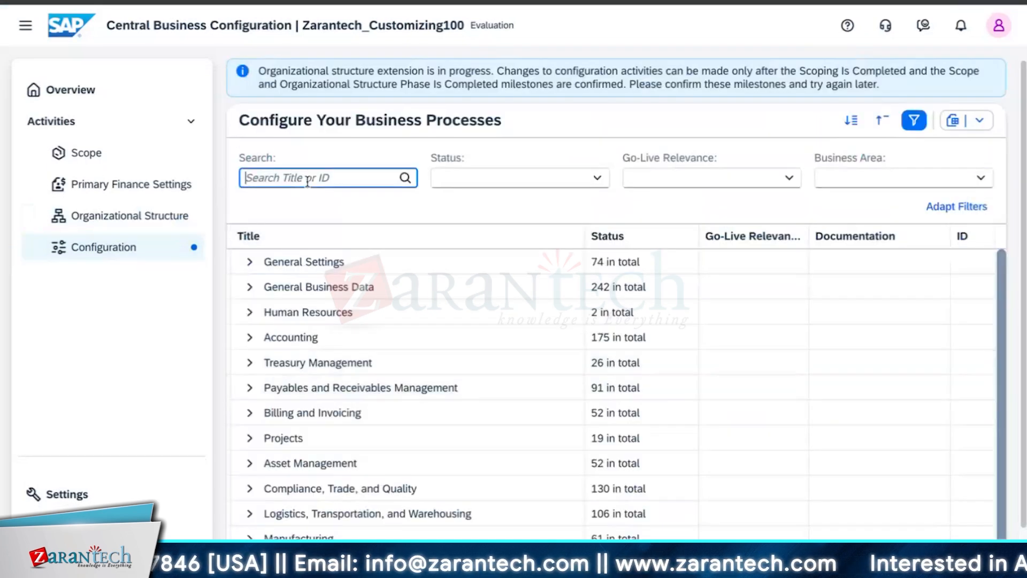
text(chart)
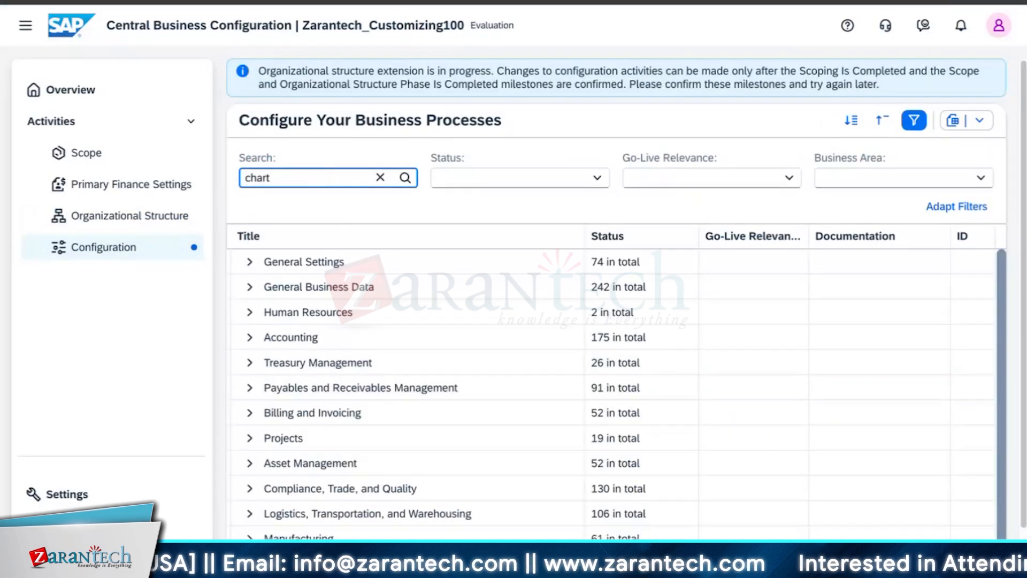
key(Return)
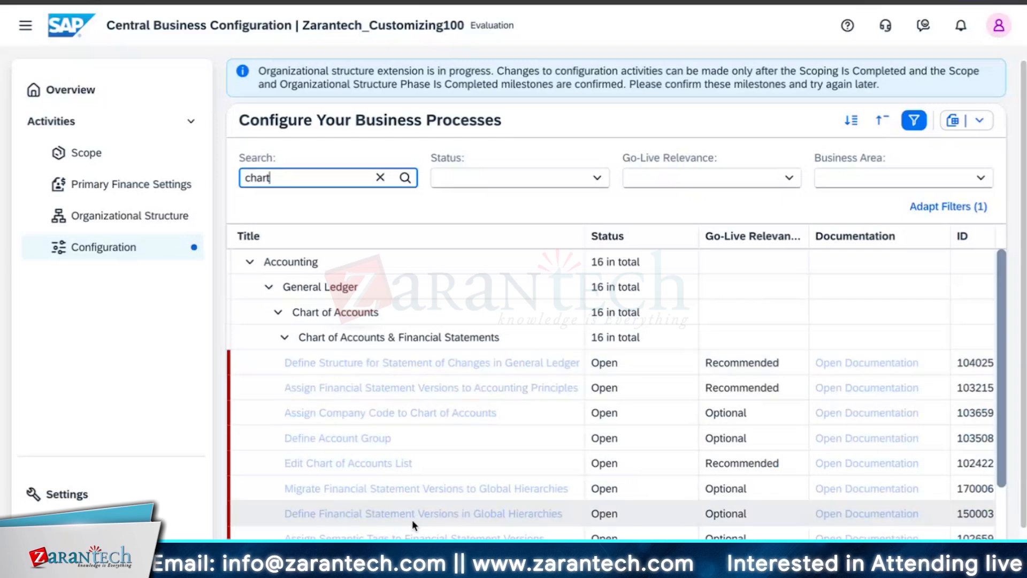
Reopen the Set Up Organizational Structure activity from the overview and confirm company code ZIOS - STRAIVE CHN
click(70, 89)
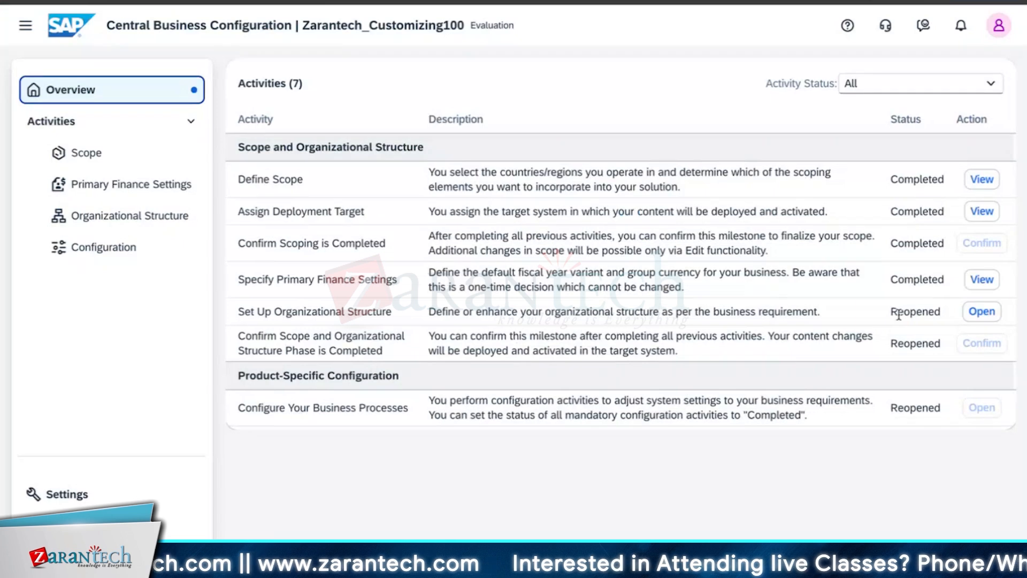
click(984, 312)
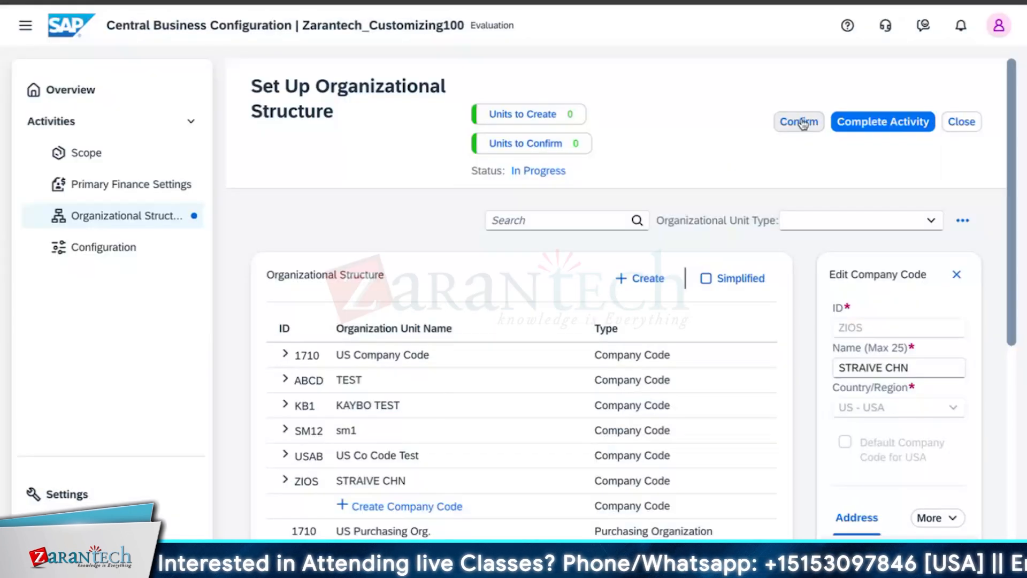
click(800, 122)
click(280, 268)
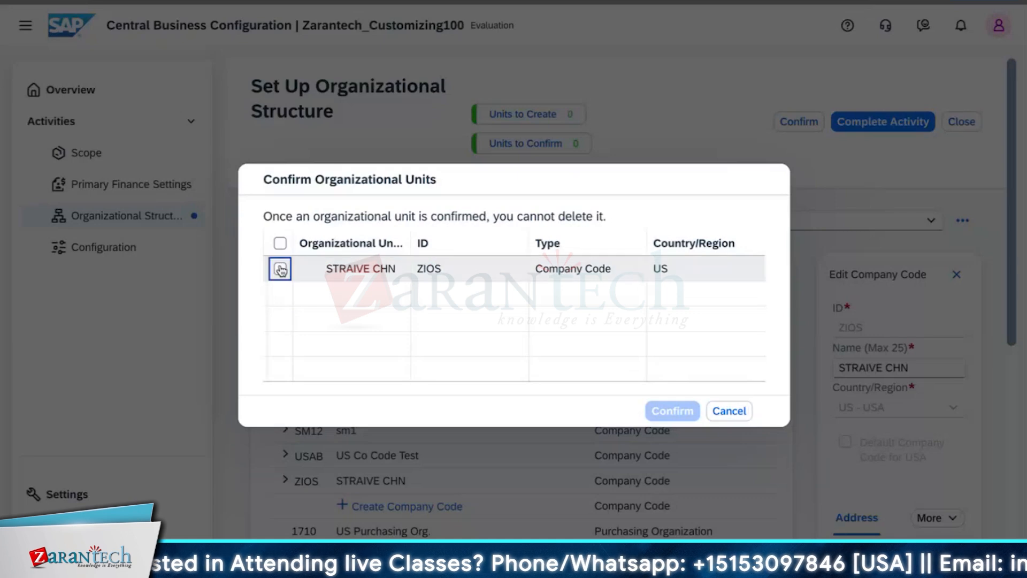
click(659, 411)
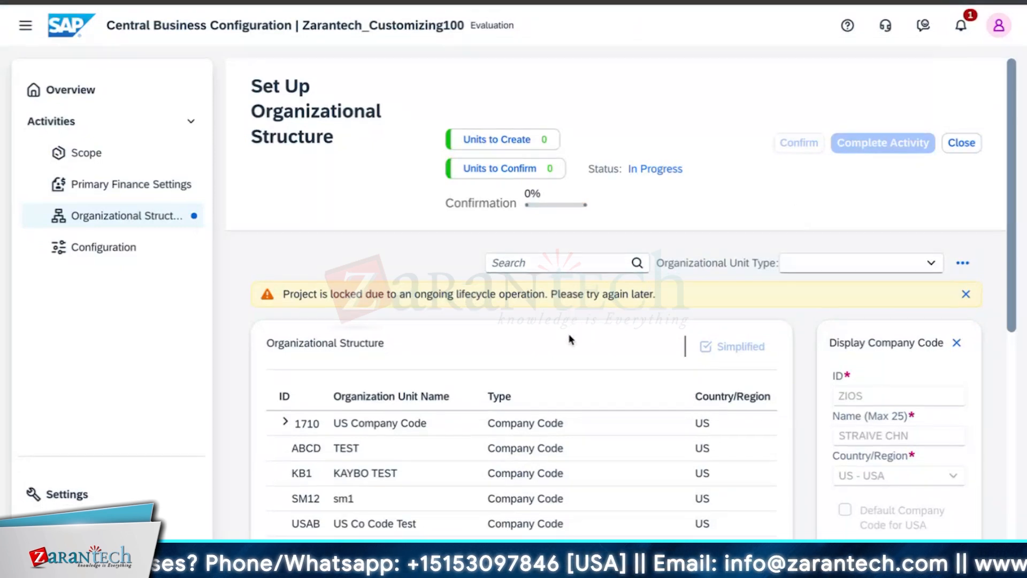
Complete the organizational structure activity and confirm the Scope and Organizational Structure Phase is Completed milestone
scroll(559, 396, down, 2)
scroll(557, 402, down, 3)
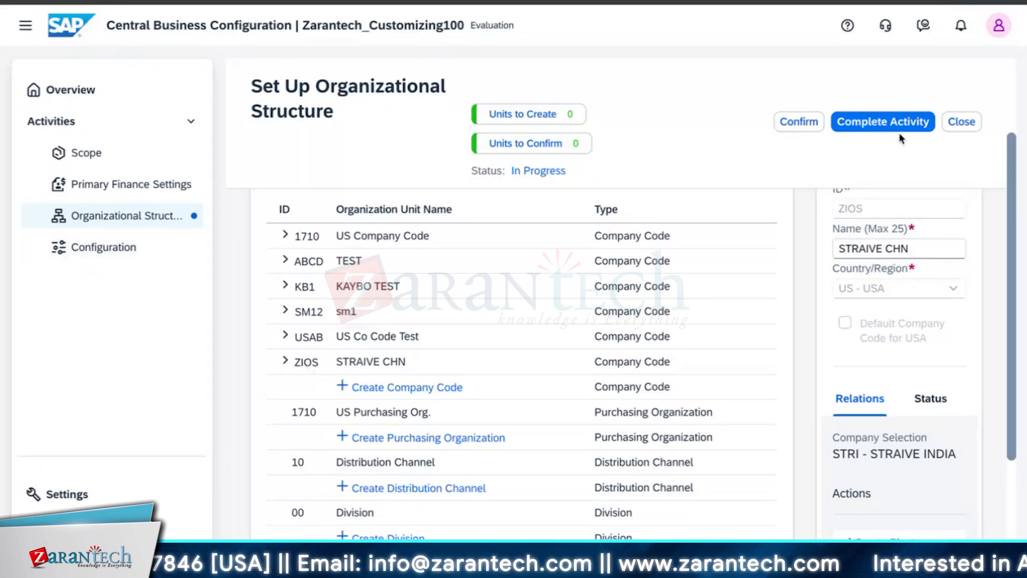
click(888, 123)
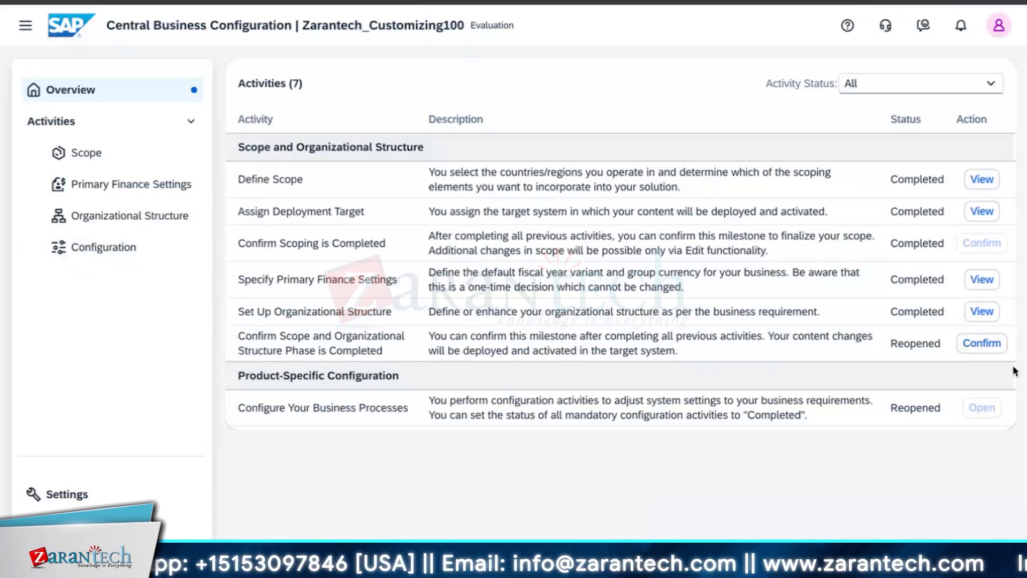
click(971, 345)
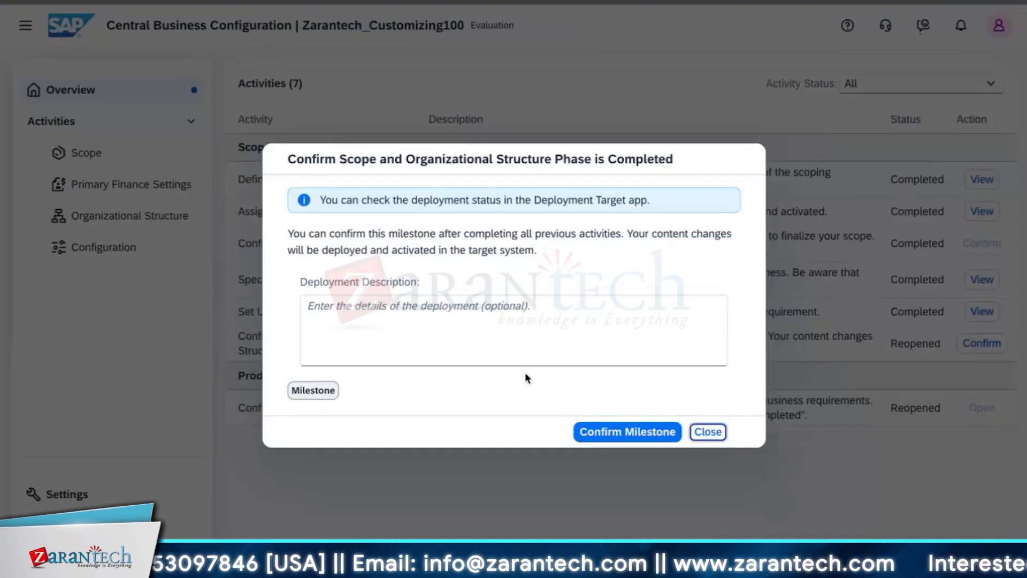
click(600, 436)
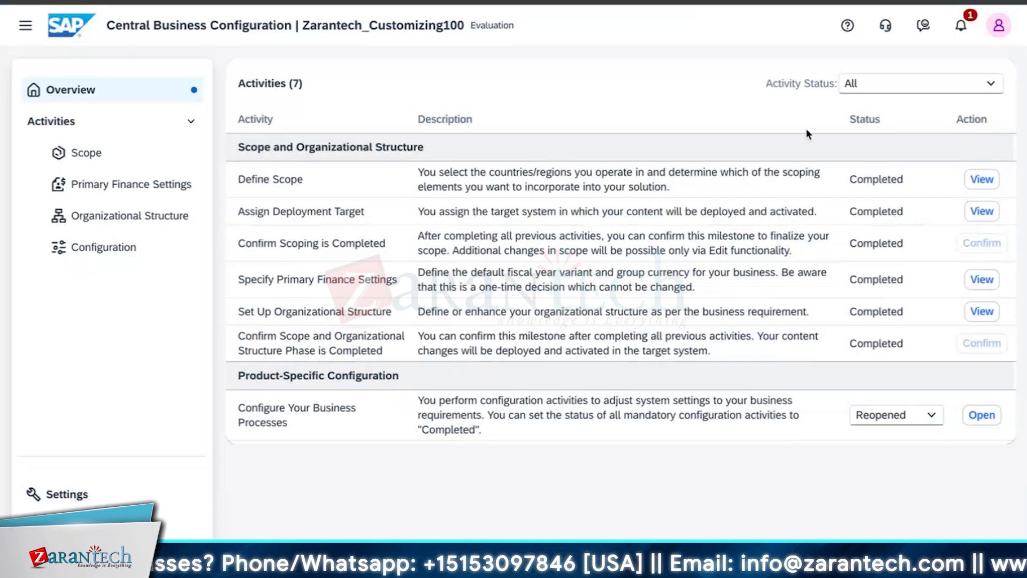
Find the configuration activities matching "chart" and open Assign Company Code to Chart of Accounts
double_click(104, 249)
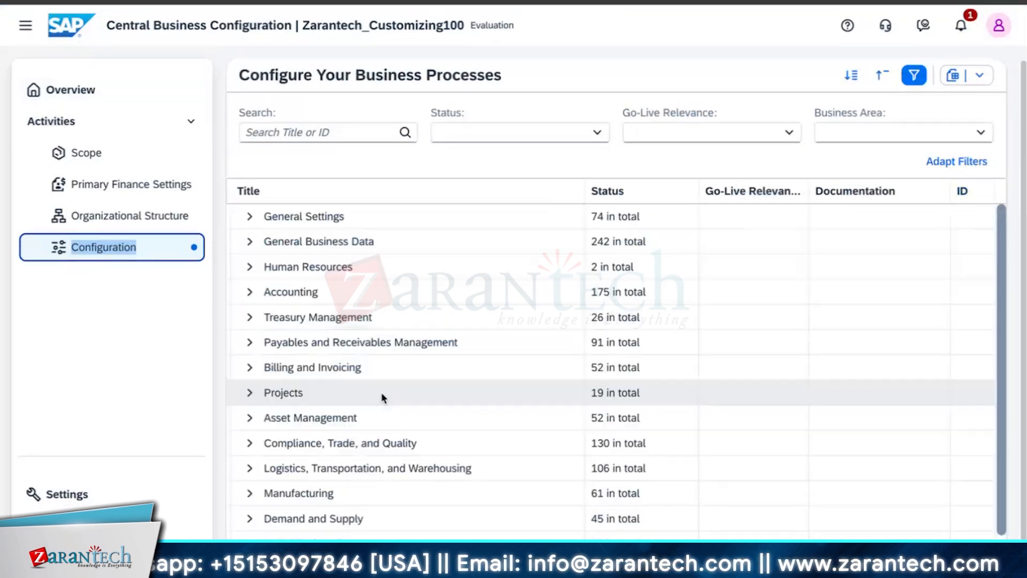
scroll(382, 397, down, 3)
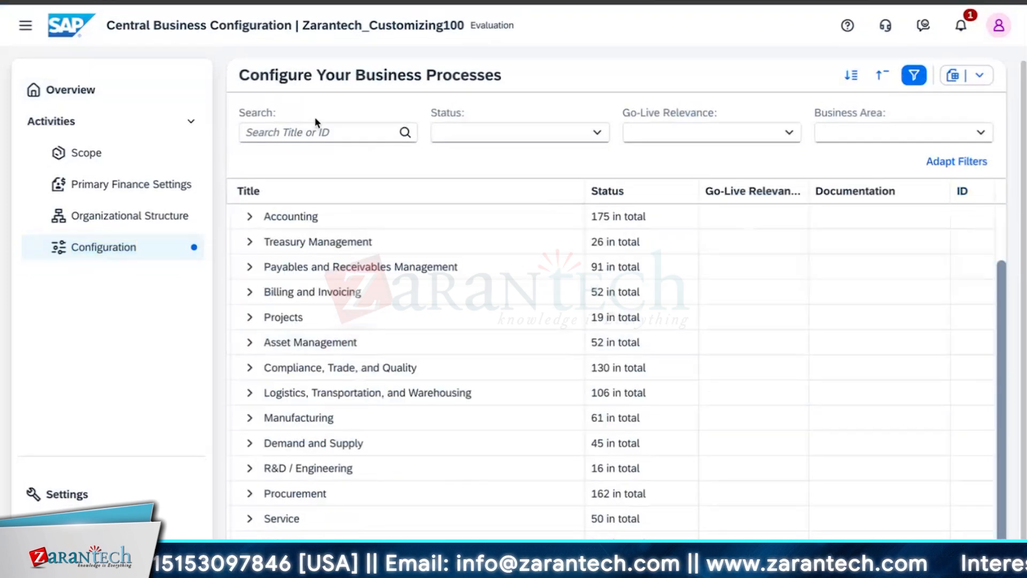
click(319, 133)
text(cha)
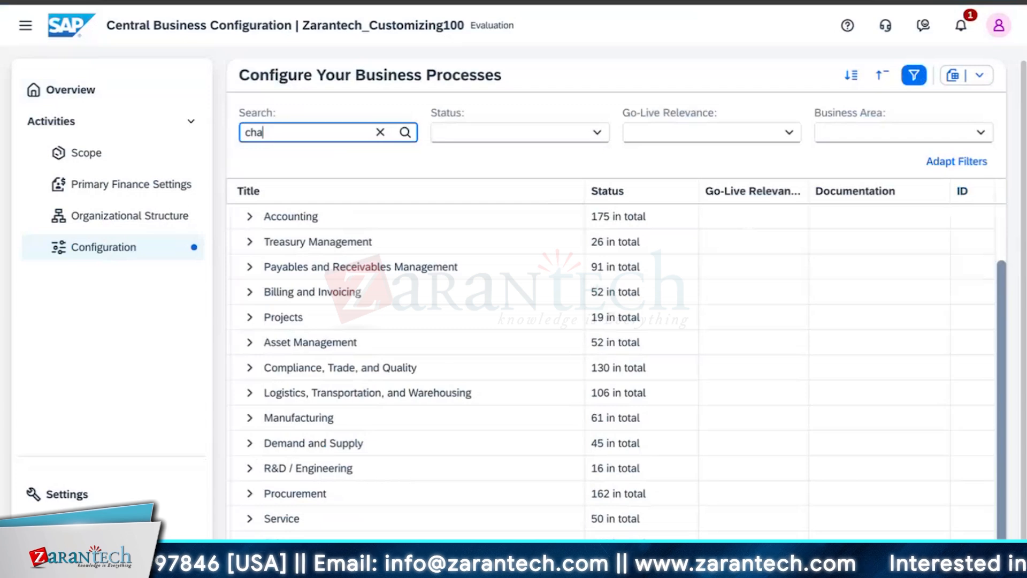
text(rt)
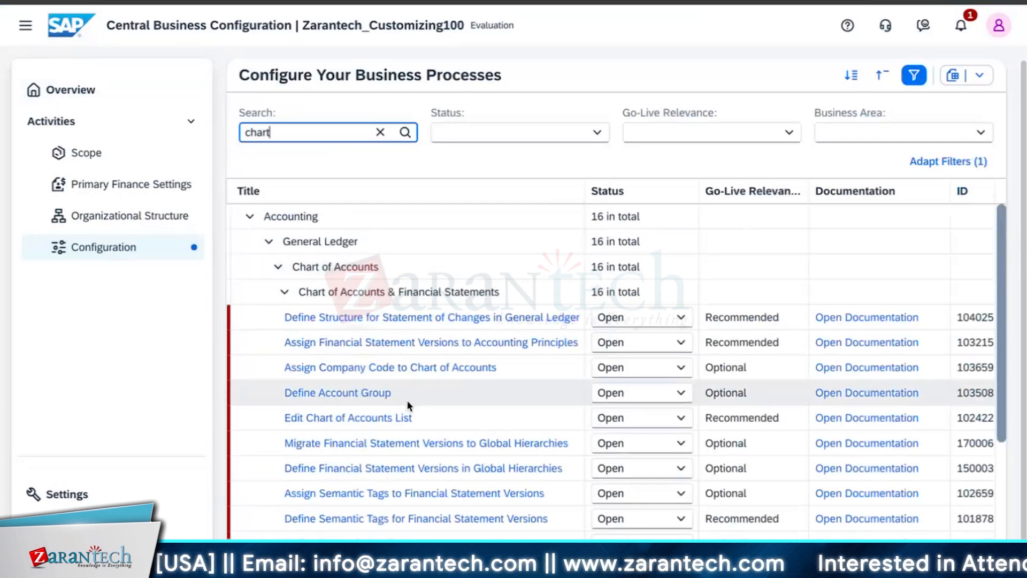
click(409, 369)
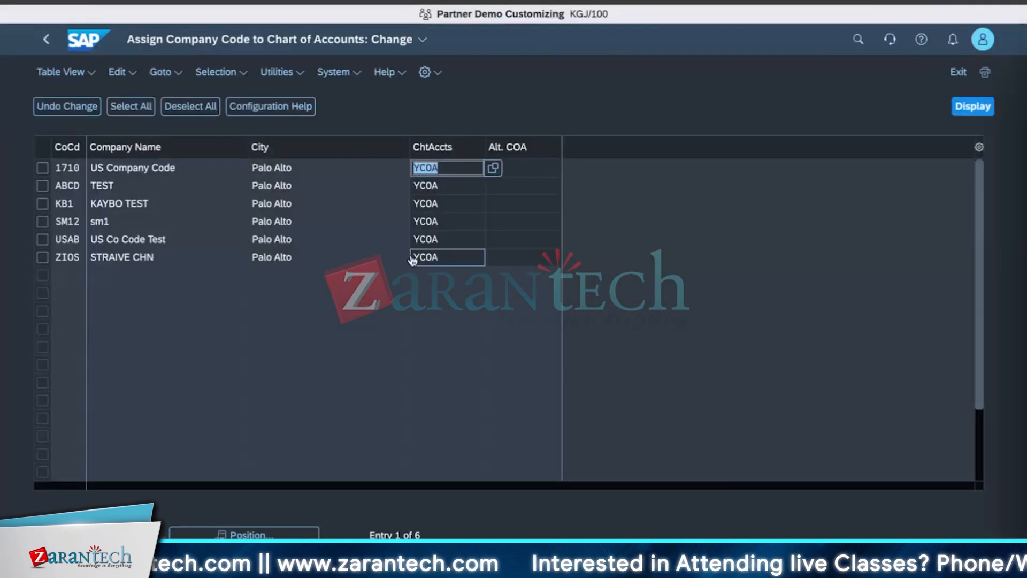
Try to assign chart of accounts ZIOA to company code ZIOS, with YCOA as its alternative chart of accounts
click(454, 262)
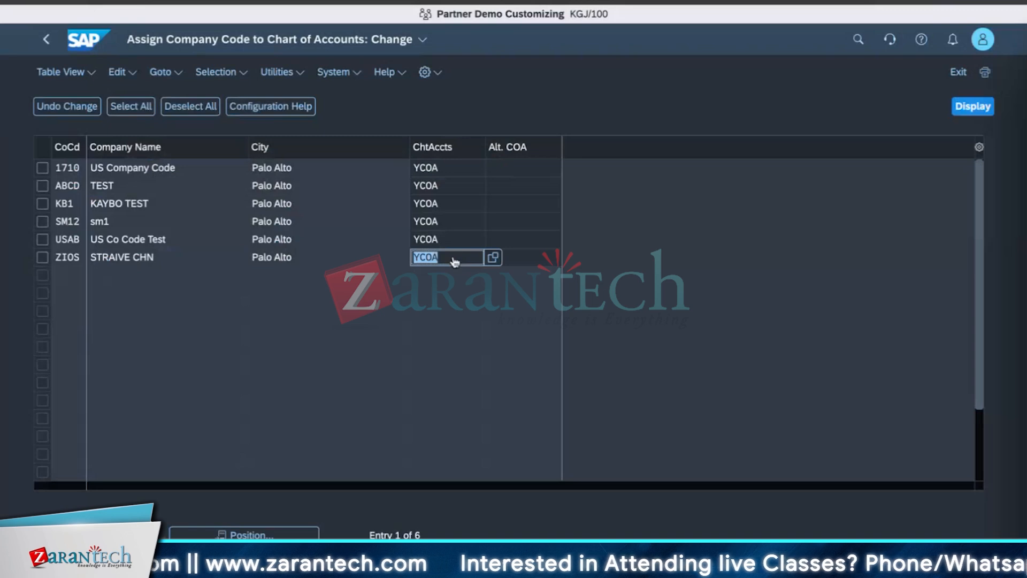
text(ZIOA)
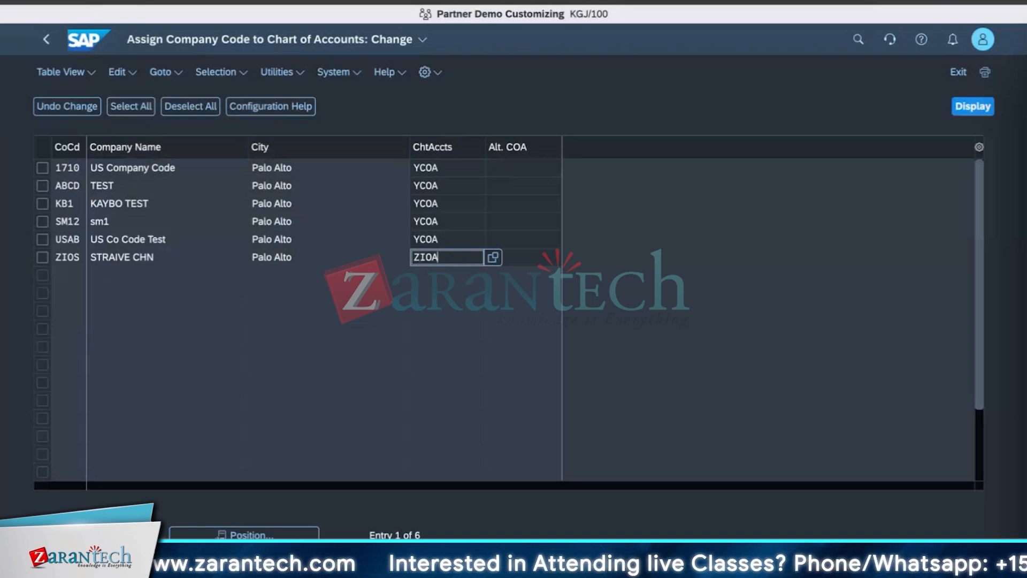
key(Return)
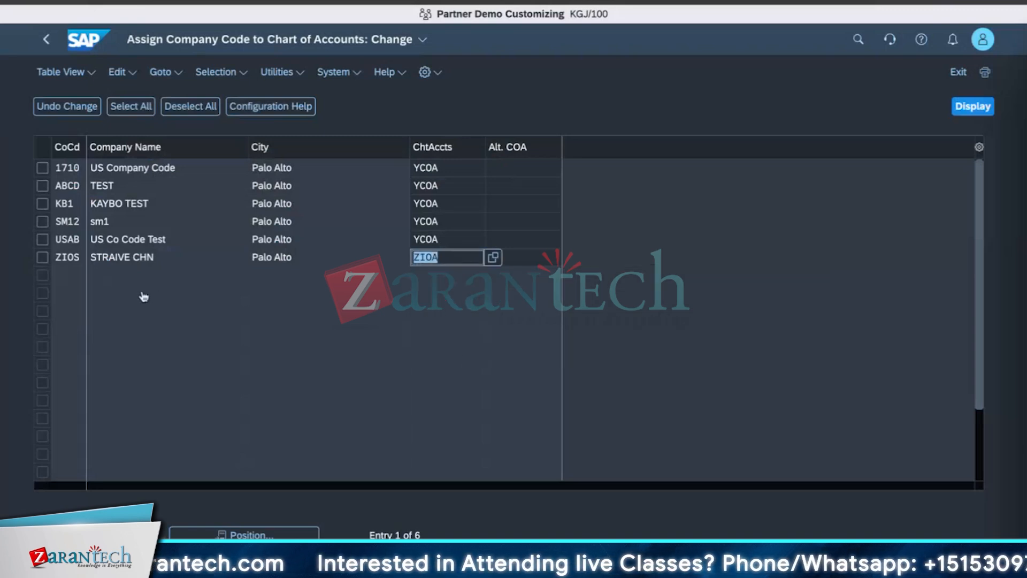
click(552, 235)
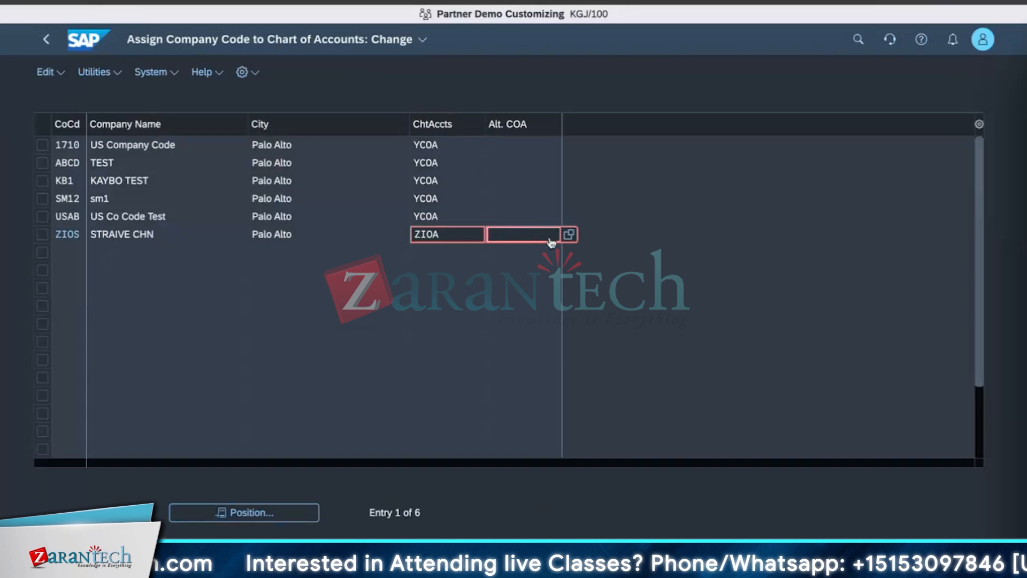
click(569, 235)
double_click(321, 293)
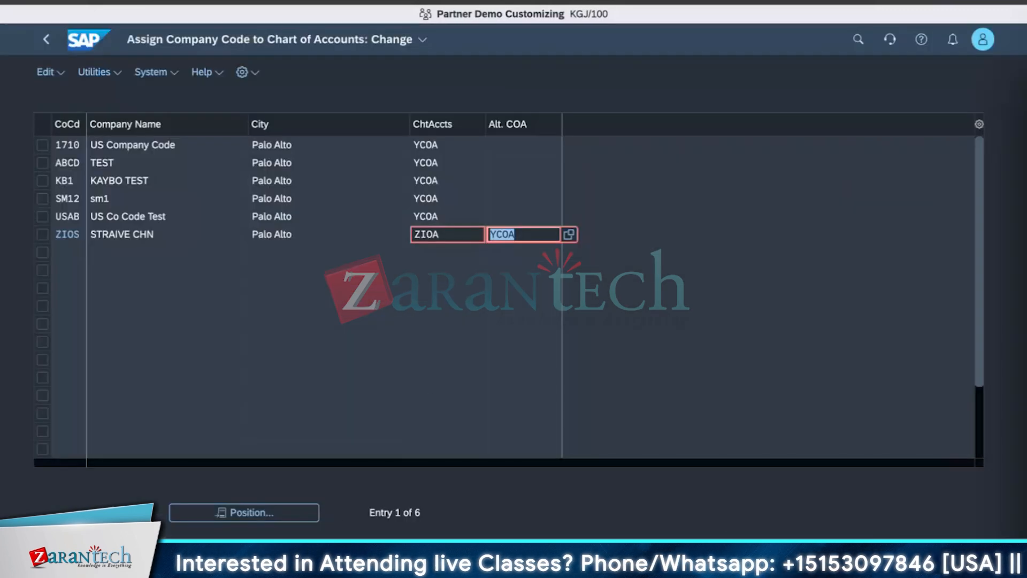
key(shift+Tab)
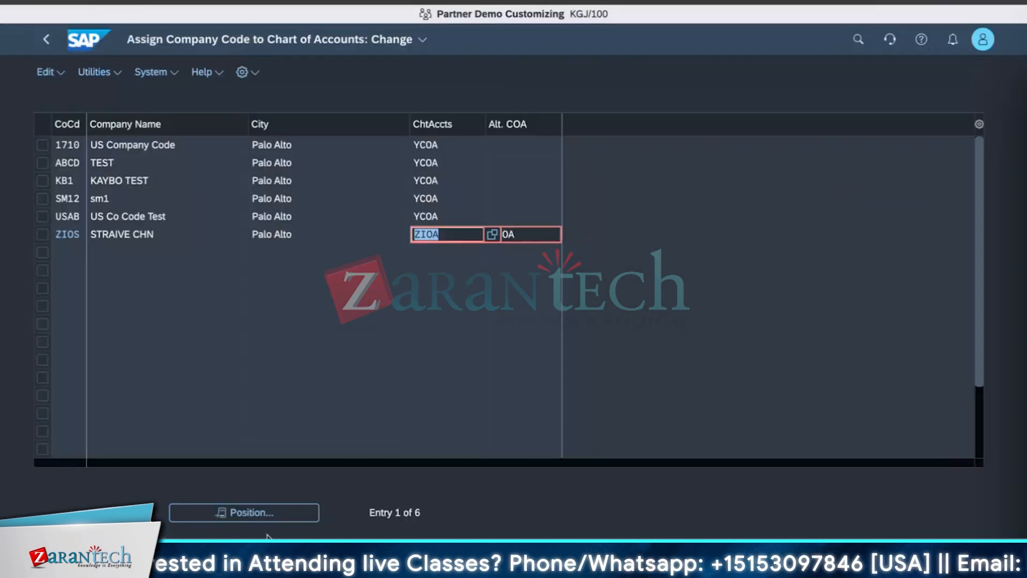
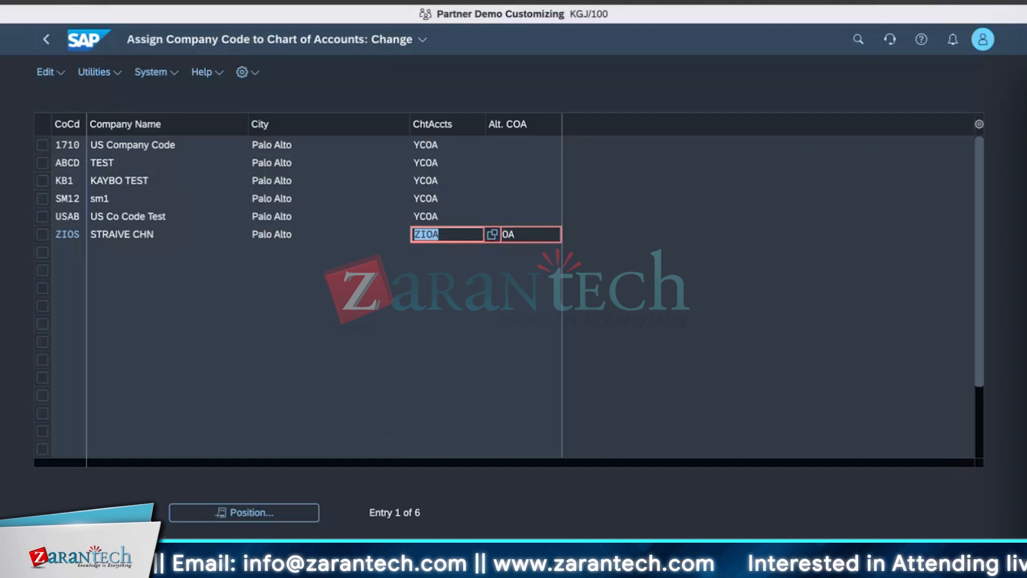
Search for "make company" and open the Make Company Code Settings - Asset Accounting-Specific app
click(858, 39)
text(mak)
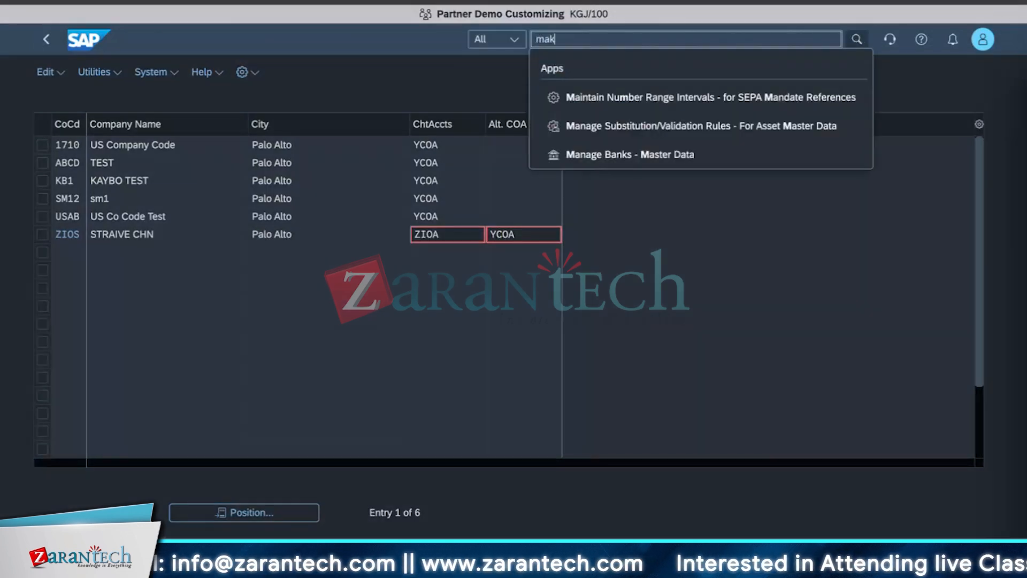
text(e company)
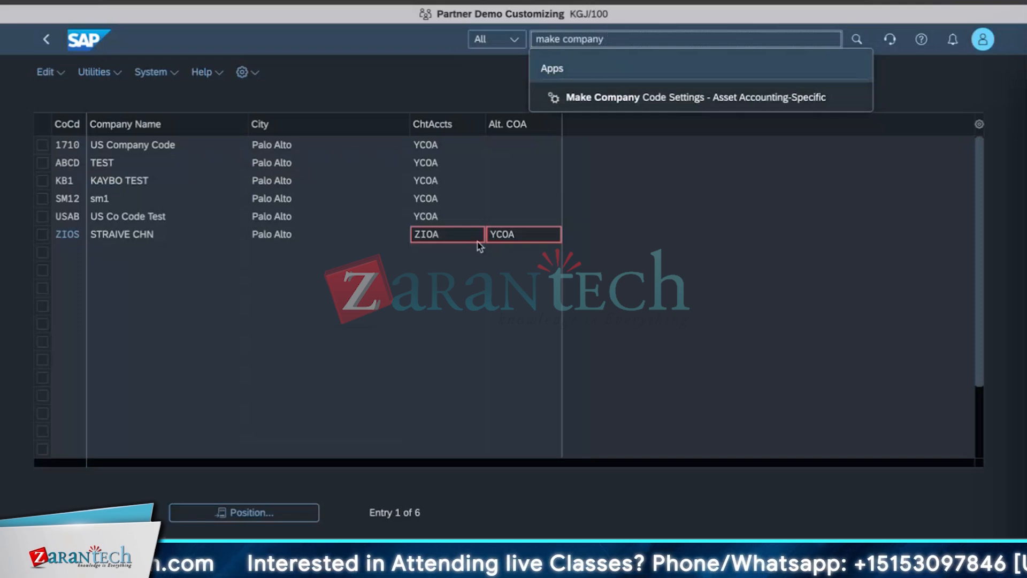
click(701, 97)
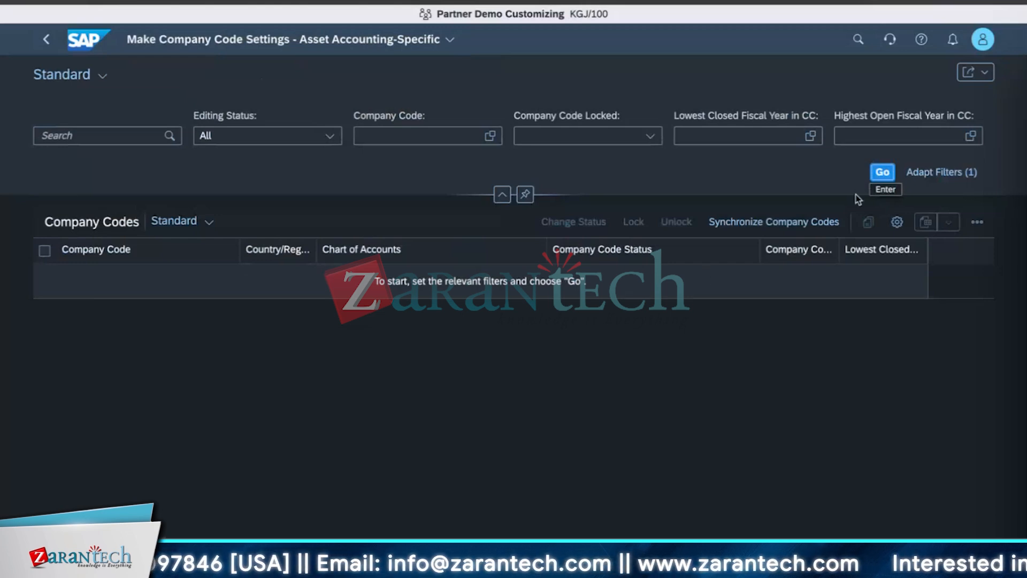
List the company codes without a filter and synchronize the company codes for asset accounting
click(882, 172)
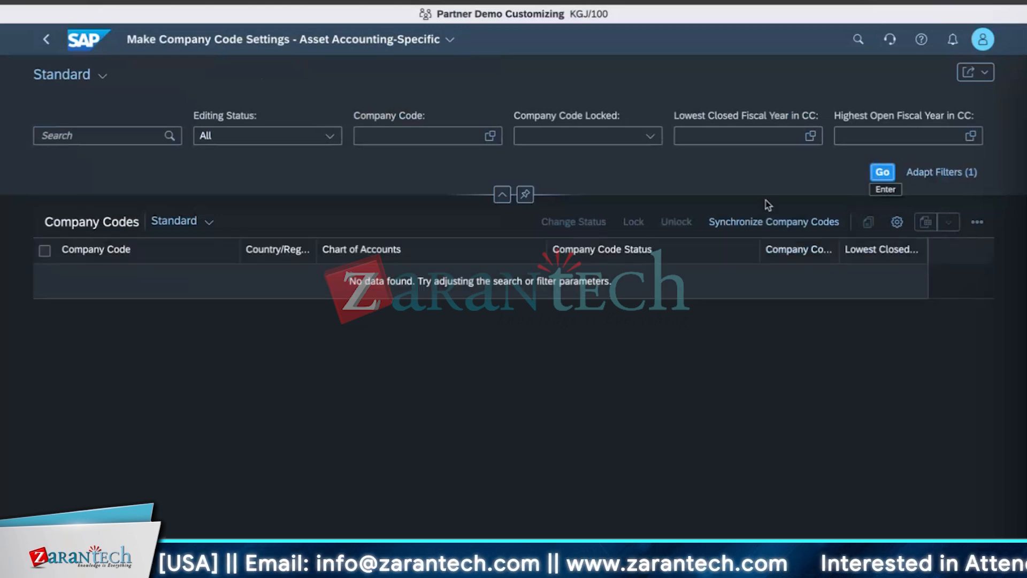
click(490, 136)
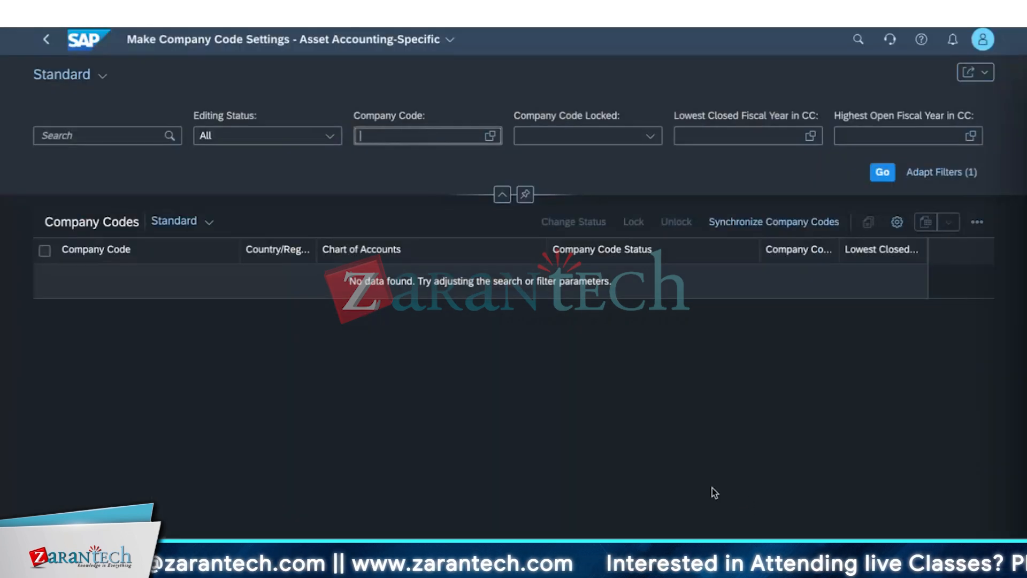
click(750, 227)
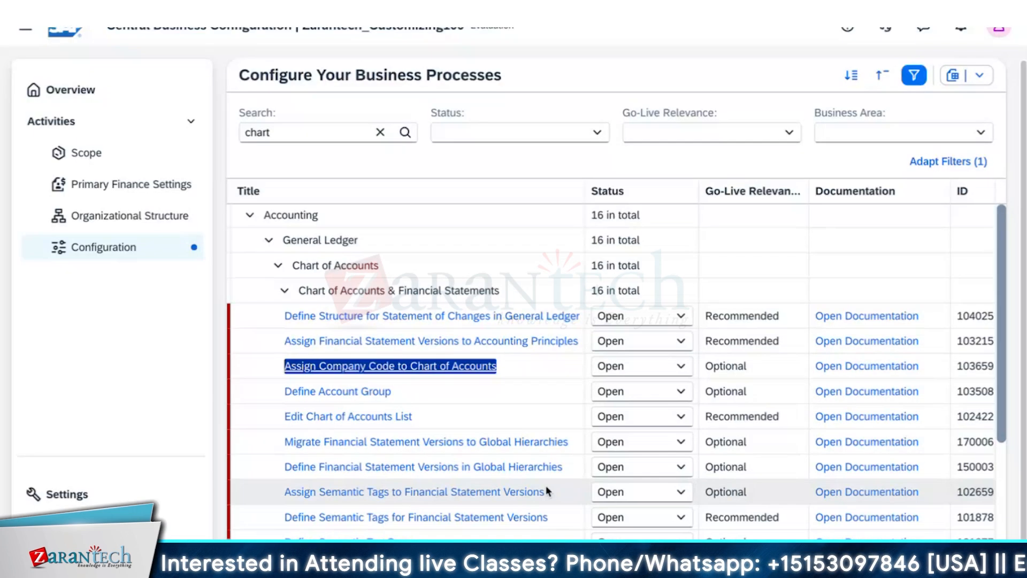
Switch to Central Business Configuration and review the activities under Chart of Accounts & Financial Statements
scroll(537, 488, down, 1)
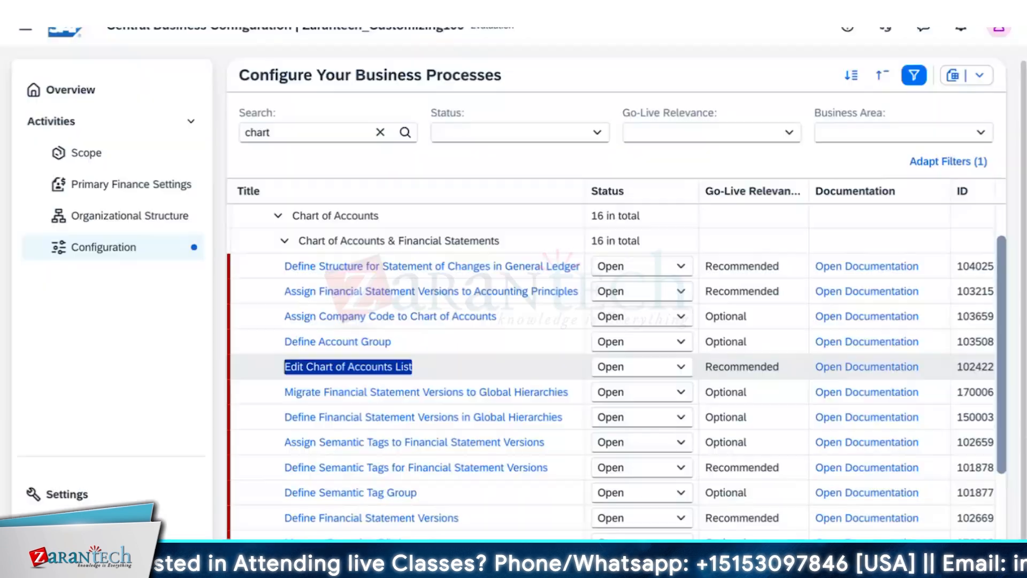
scroll(557, 524, down, 2)
scroll(556, 525, down, 3)
scroll(556, 524, up, 5)
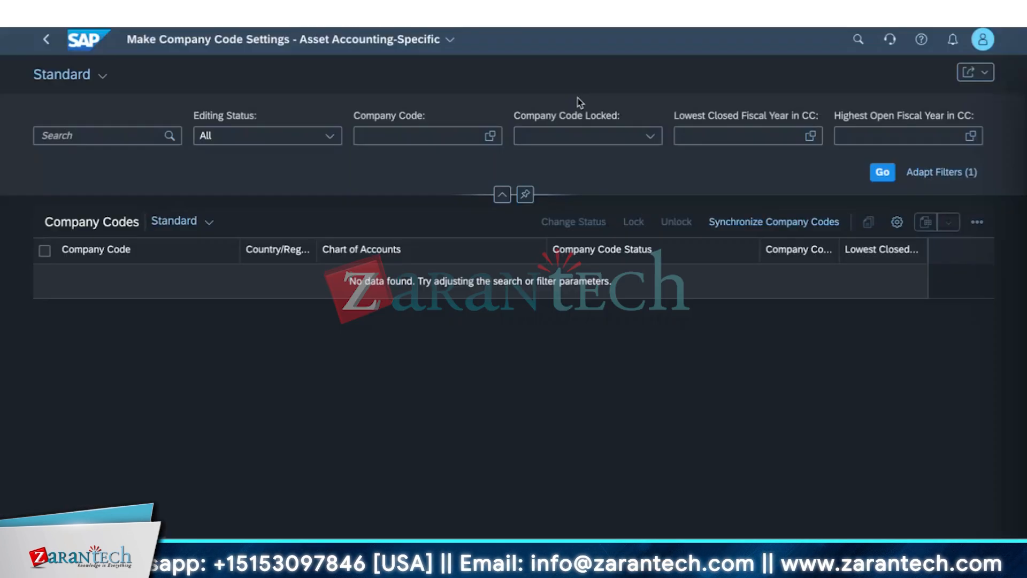
Return to the SAP system, search for "schedule acc" and open the Schedule Accounting Data Changes app
text(s)
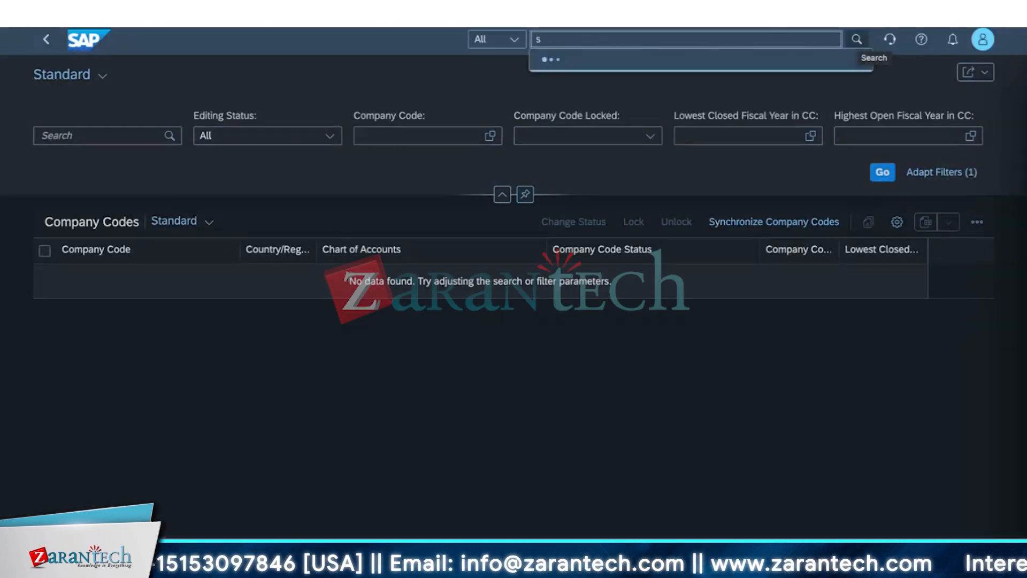
text(chedule acc)
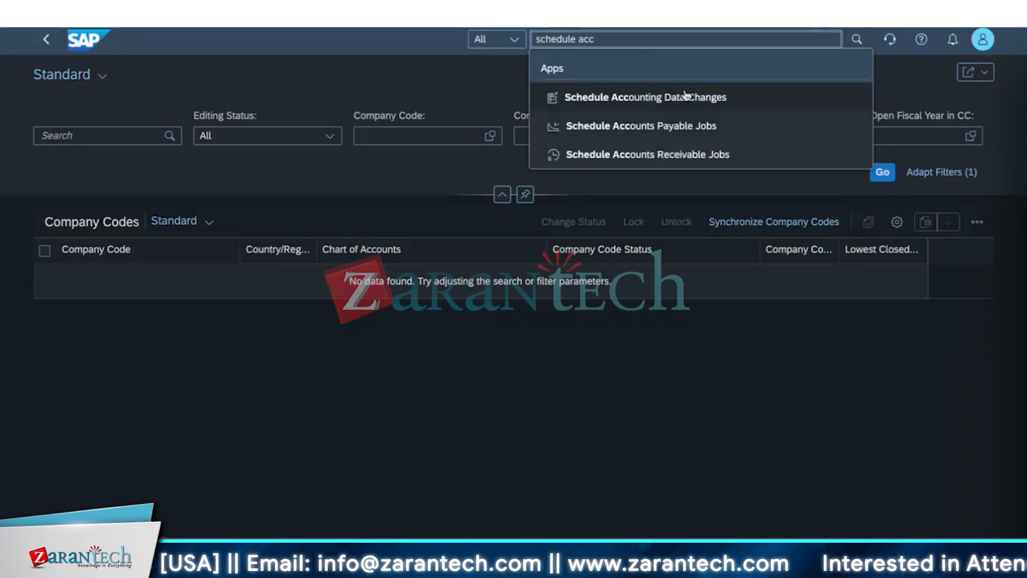
click(527, 57)
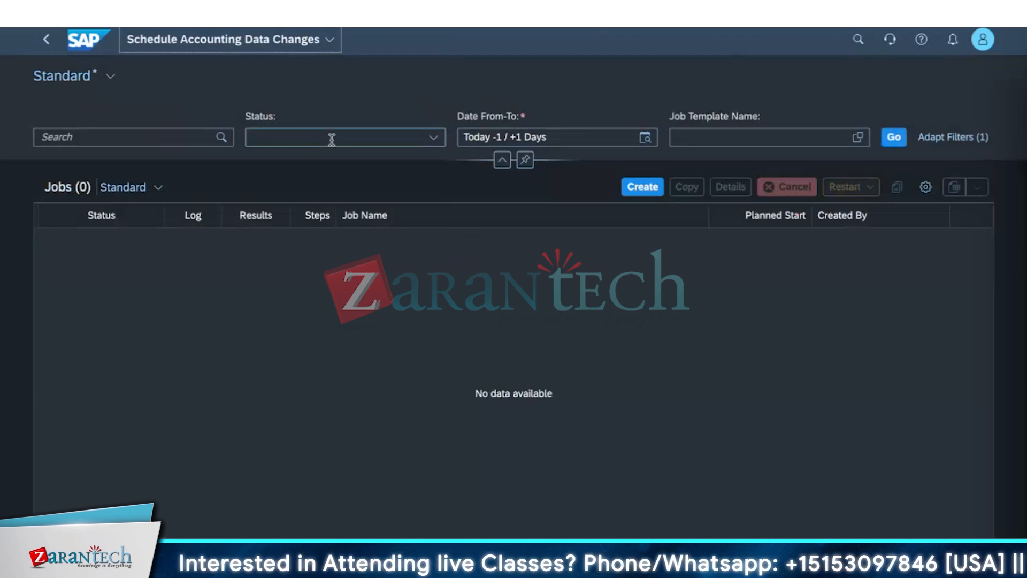
click(644, 192)
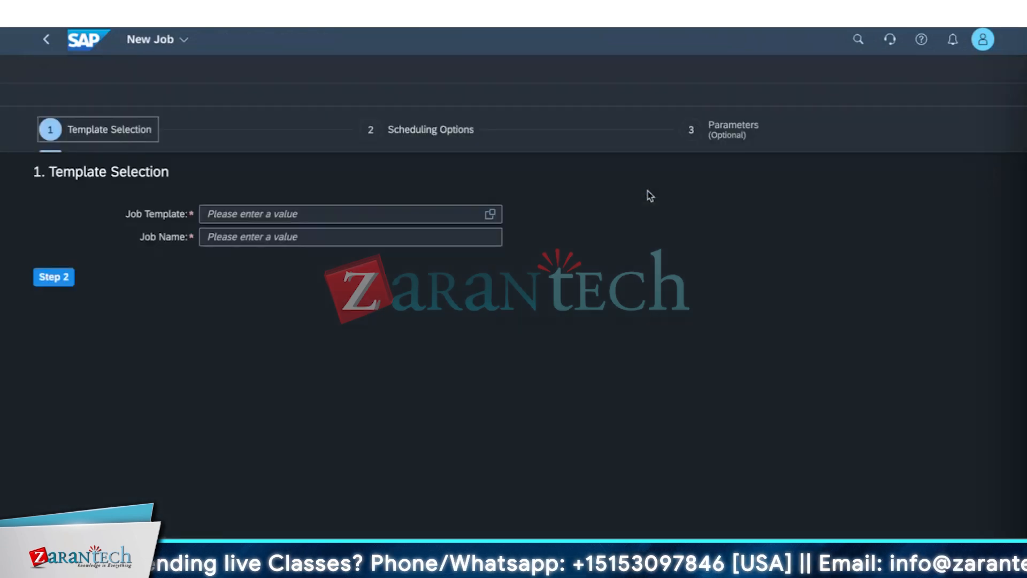
click(490, 214)
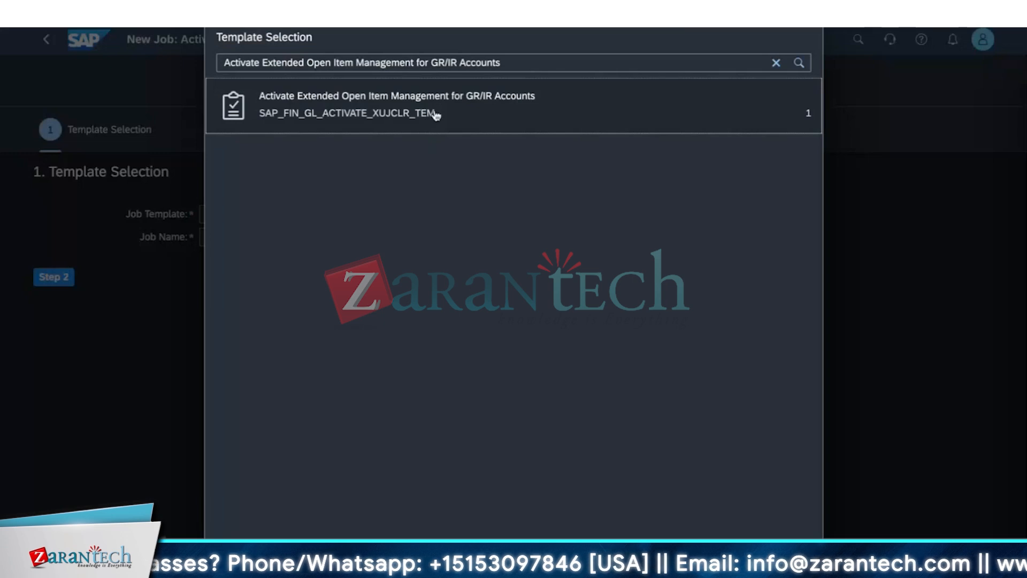
click(465, 118)
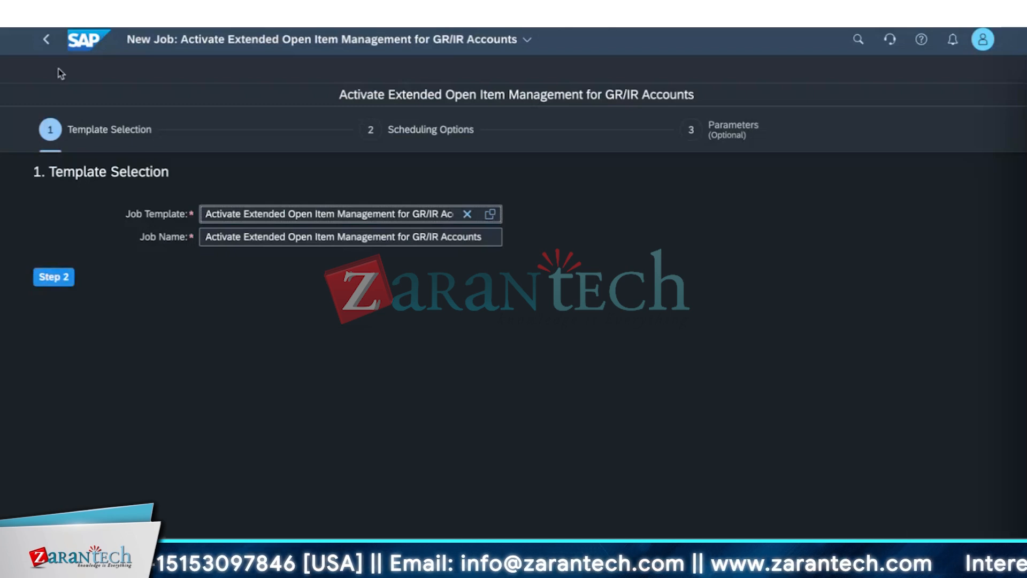
click(47, 40)
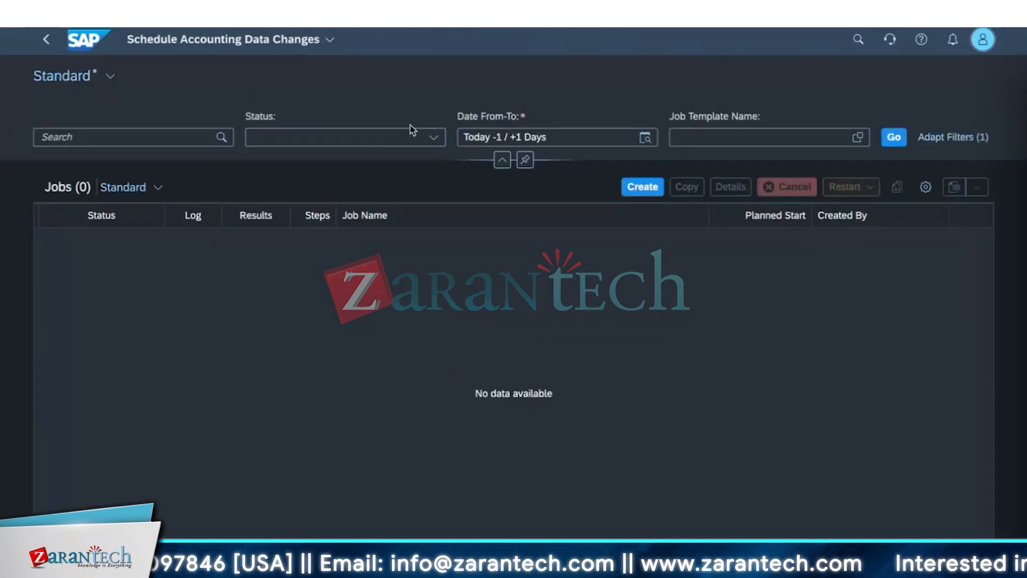
Search the job template names for "reset" and filter the jobs by the Reset Transaction Data template
click(433, 138)
click(582, 281)
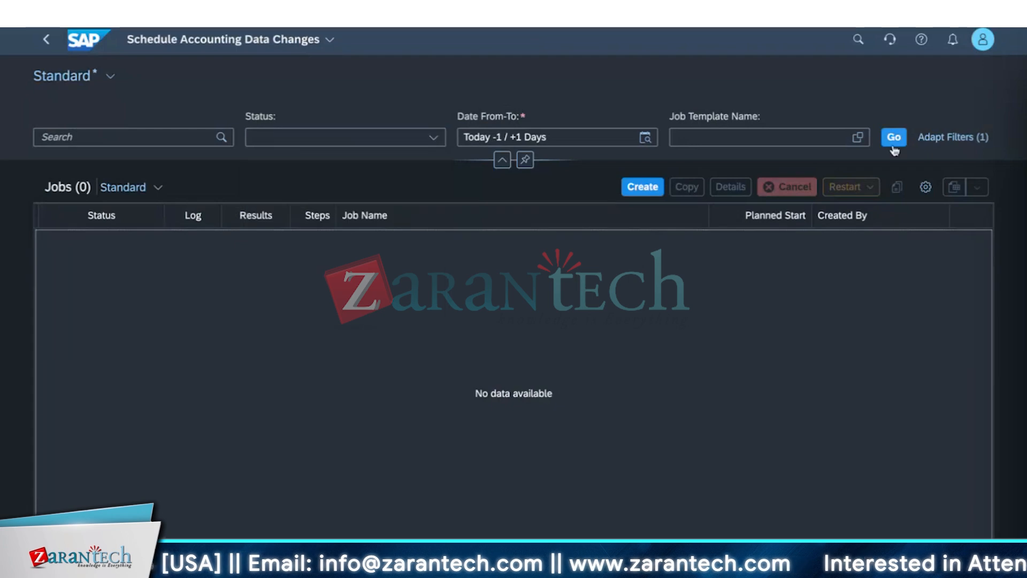
click(858, 137)
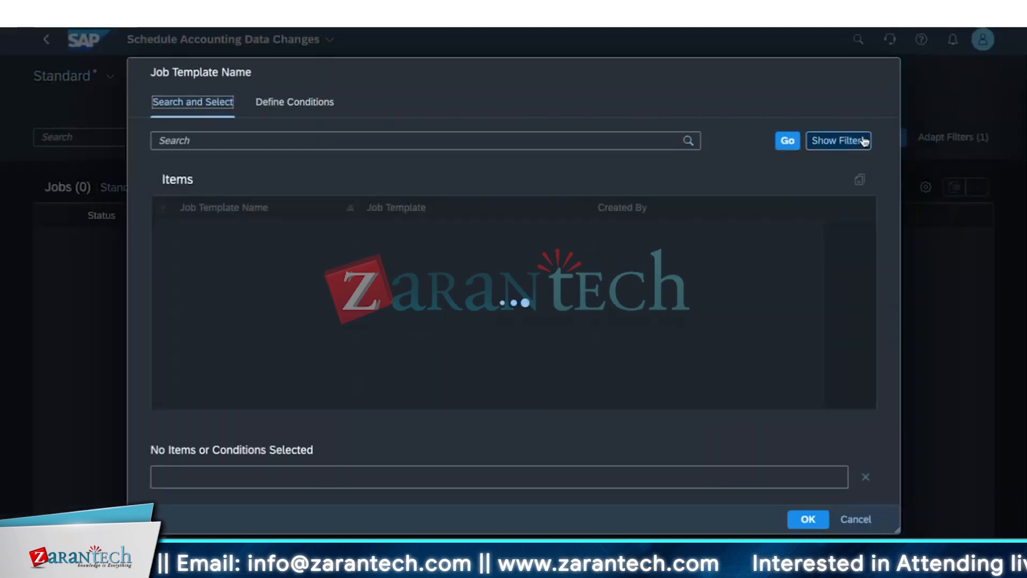
click(410, 133)
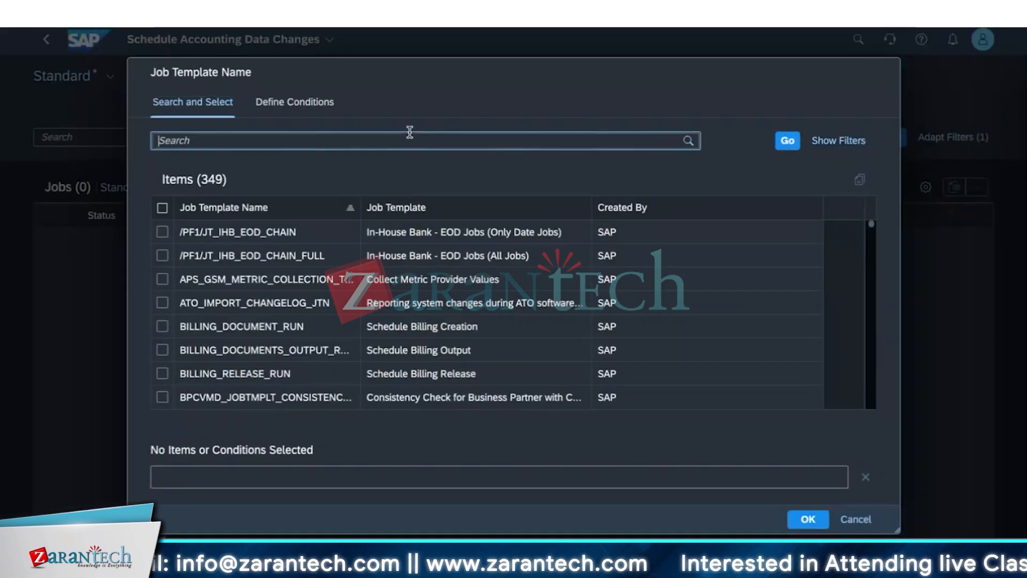
text(rteser)
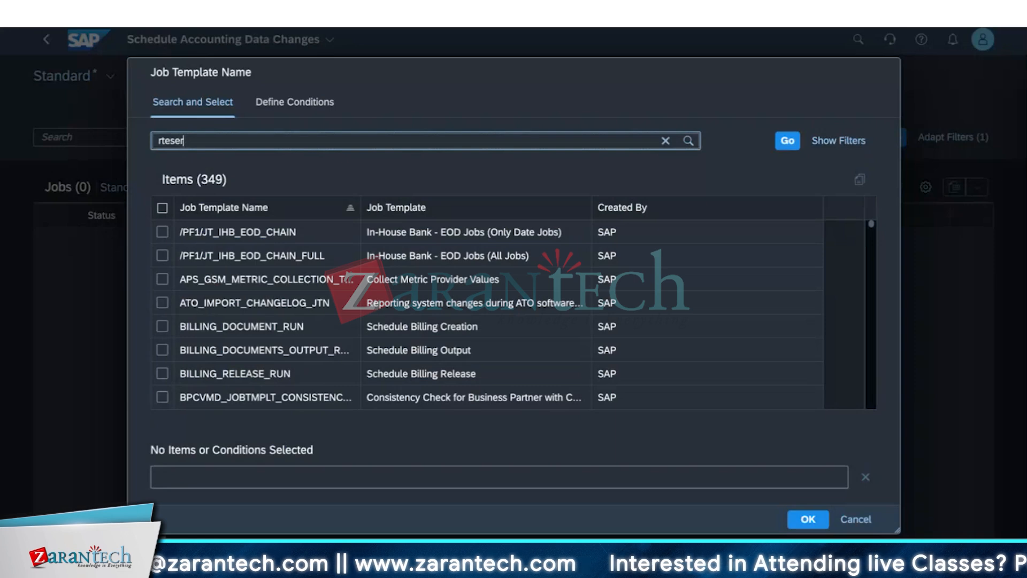
key(BackSpace)
key(BackSpace)
key(BackSpace)
key(BackSpace)
key(BackSpace)
text(eset)
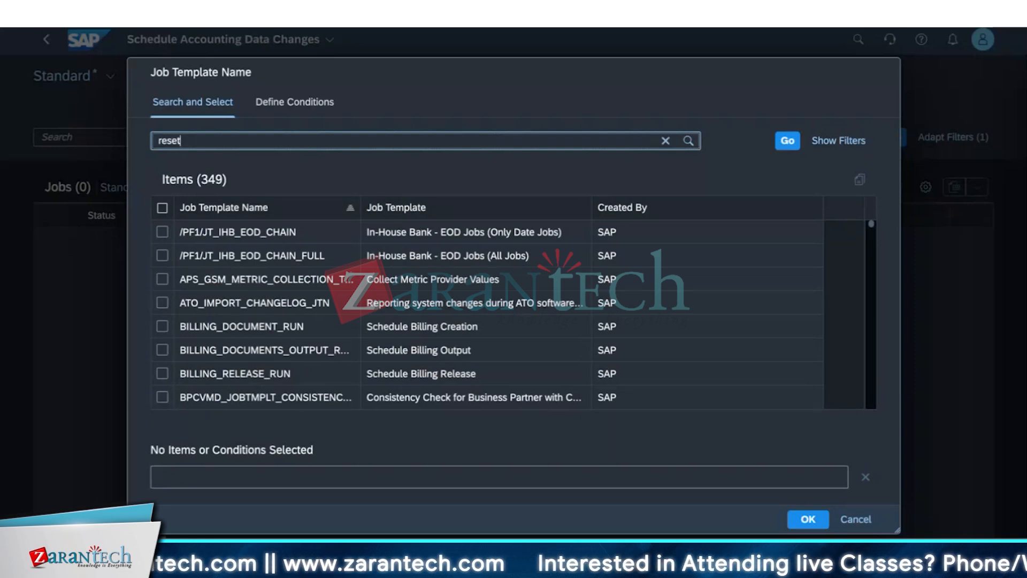
key(Return)
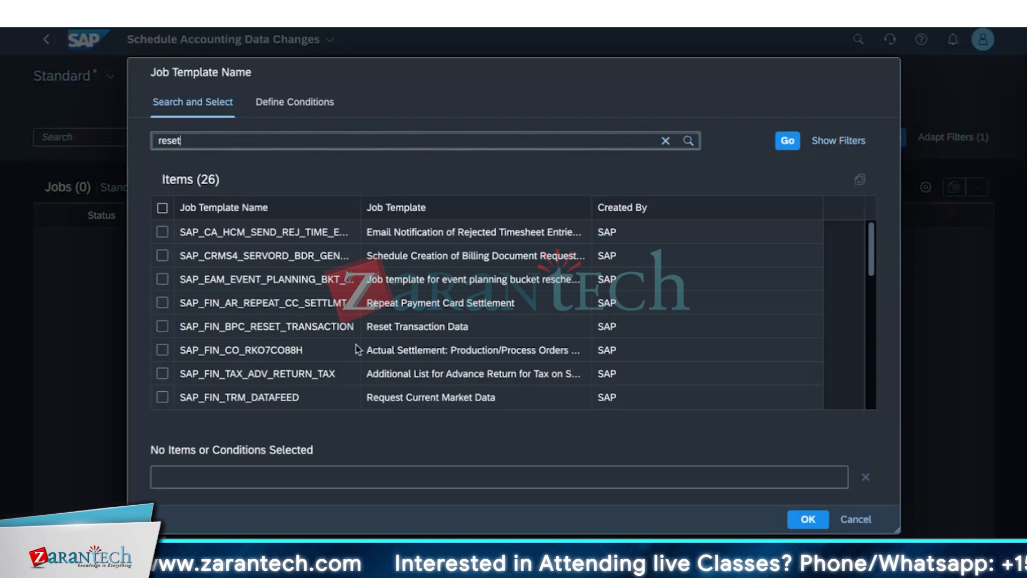
click(162, 326)
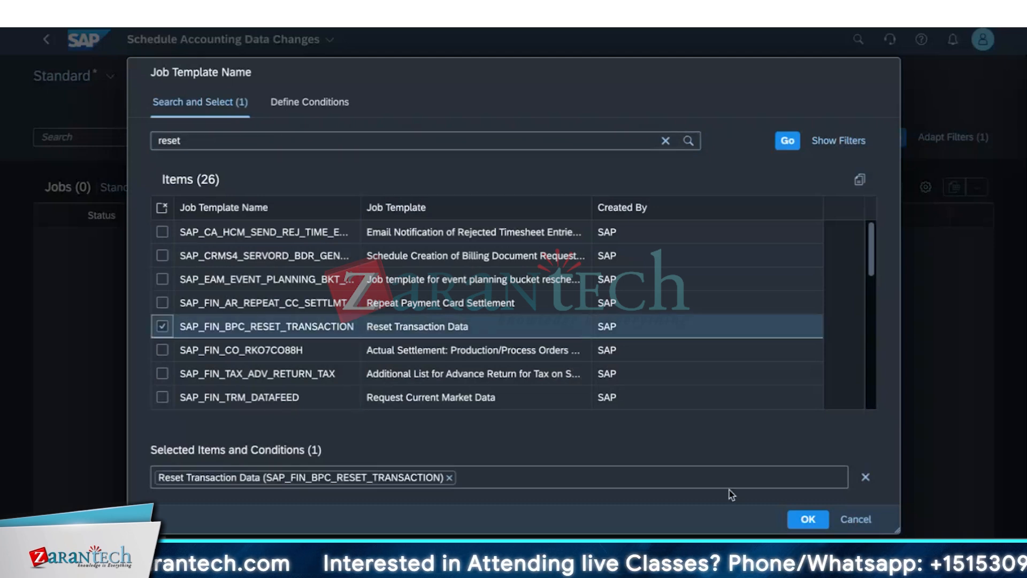
click(807, 519)
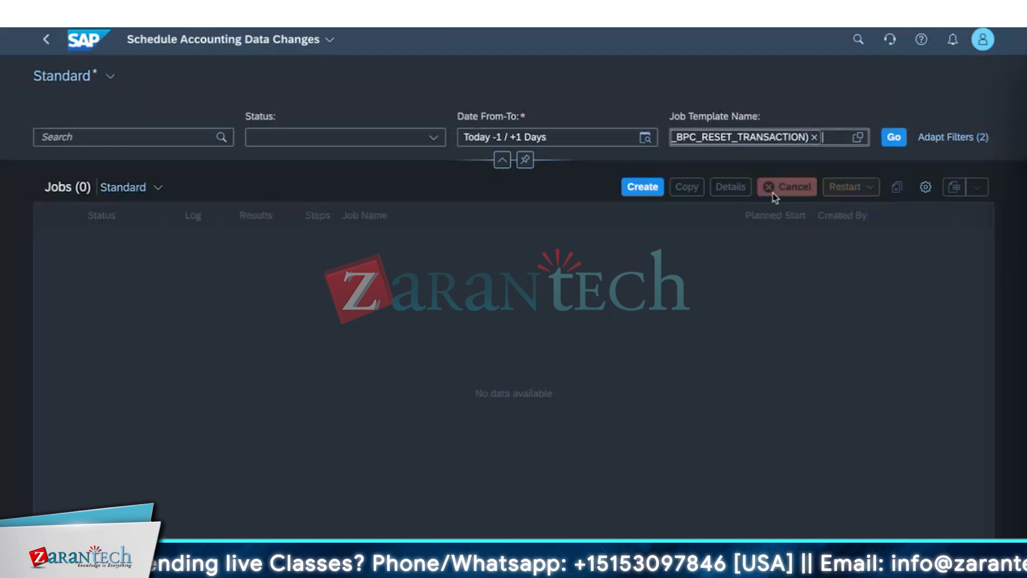
Add Job Run Parameter Name and Job Parameter Value to the filter fields of the jobs list
click(939, 136)
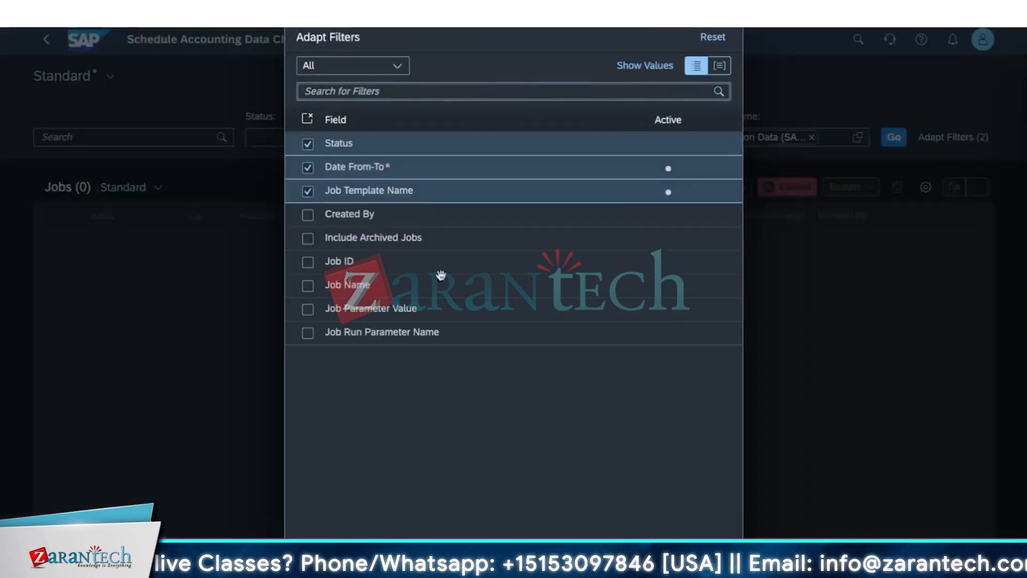
click(307, 333)
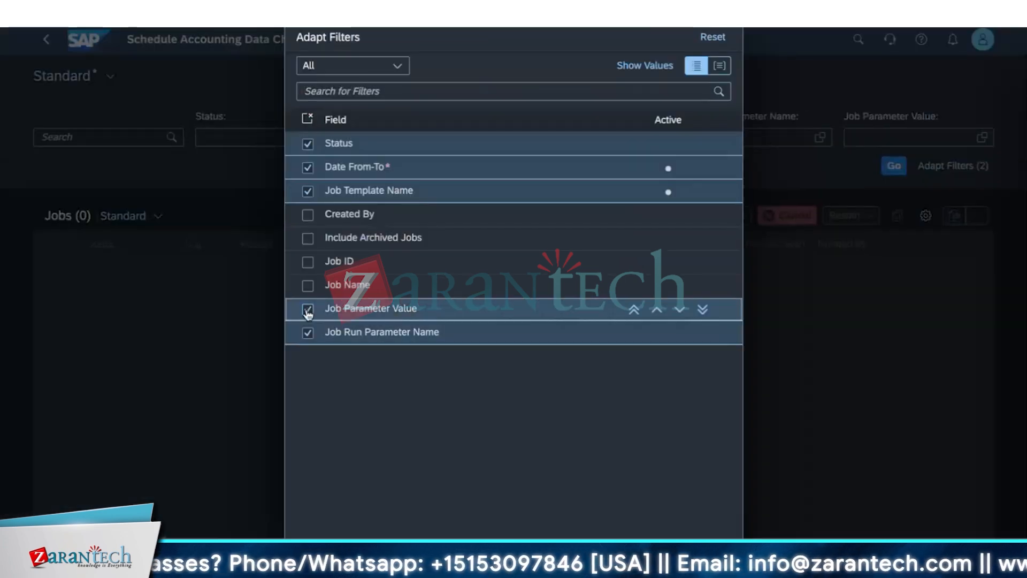
click(308, 309)
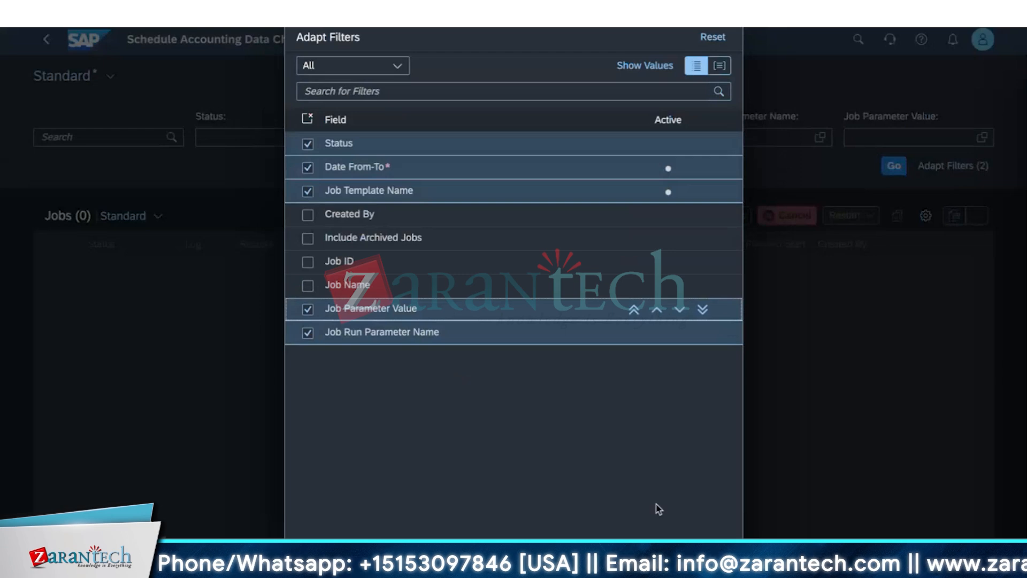
click(679, 553)
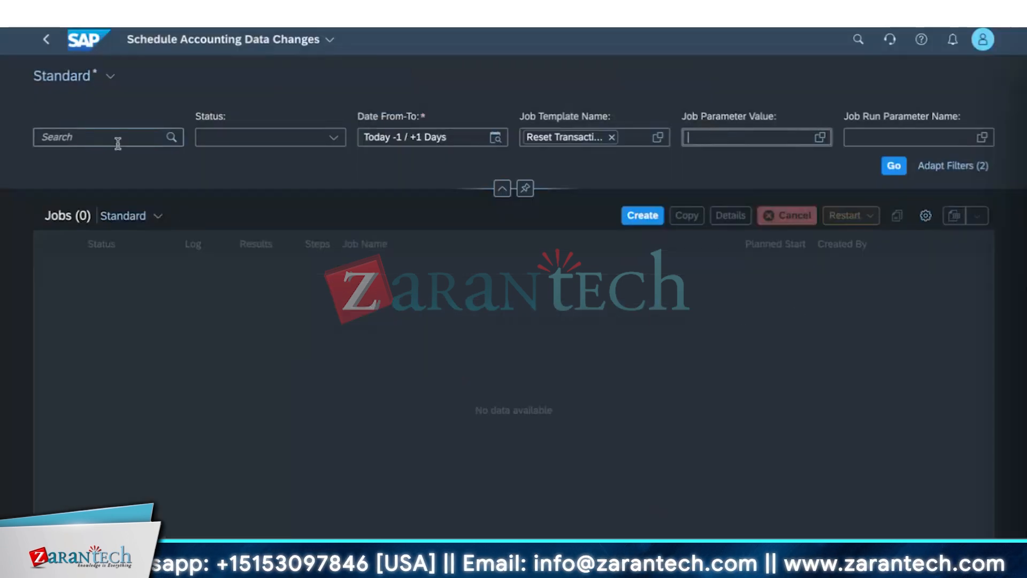
click(116, 140)
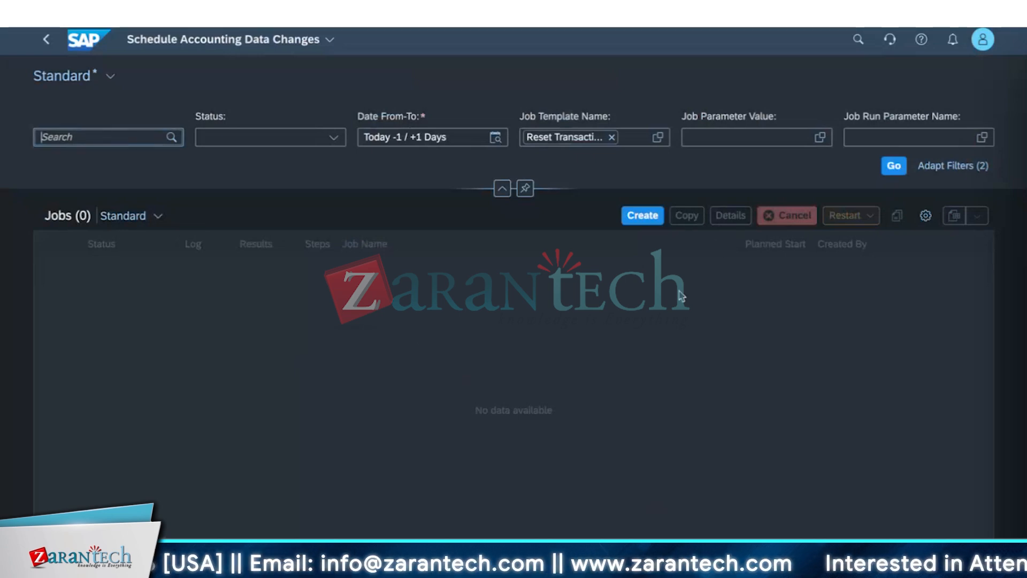
Try to schedule a new job from the Activate Extended Open Item Management for GR/IR Accounts template, then return to the jobs list
click(642, 216)
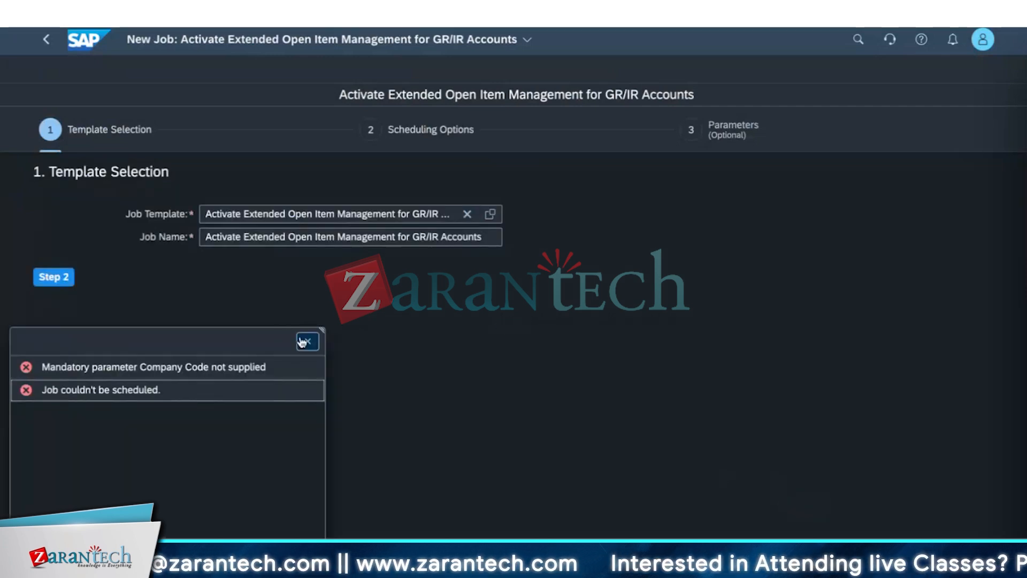
click(304, 342)
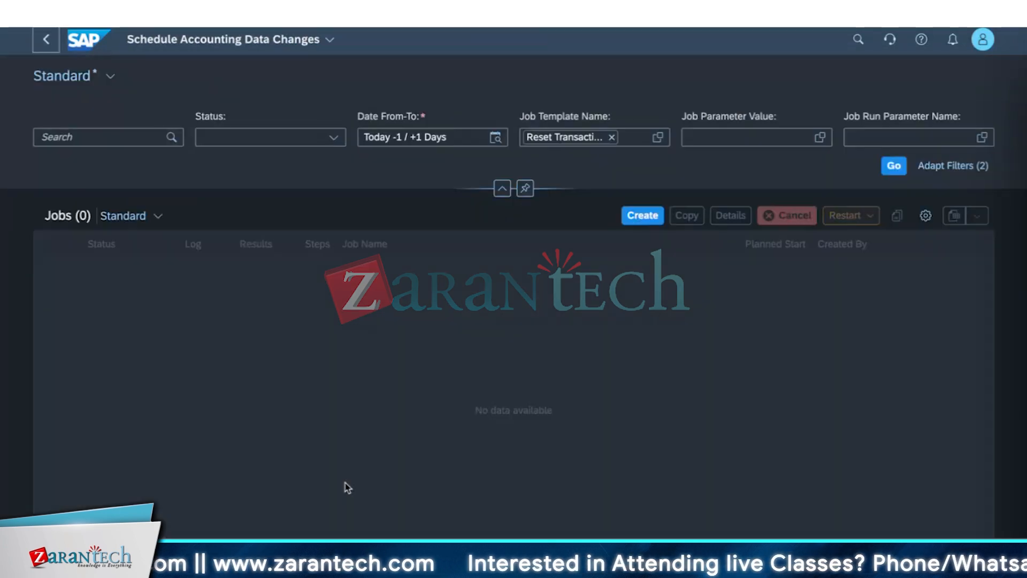
click(508, 187)
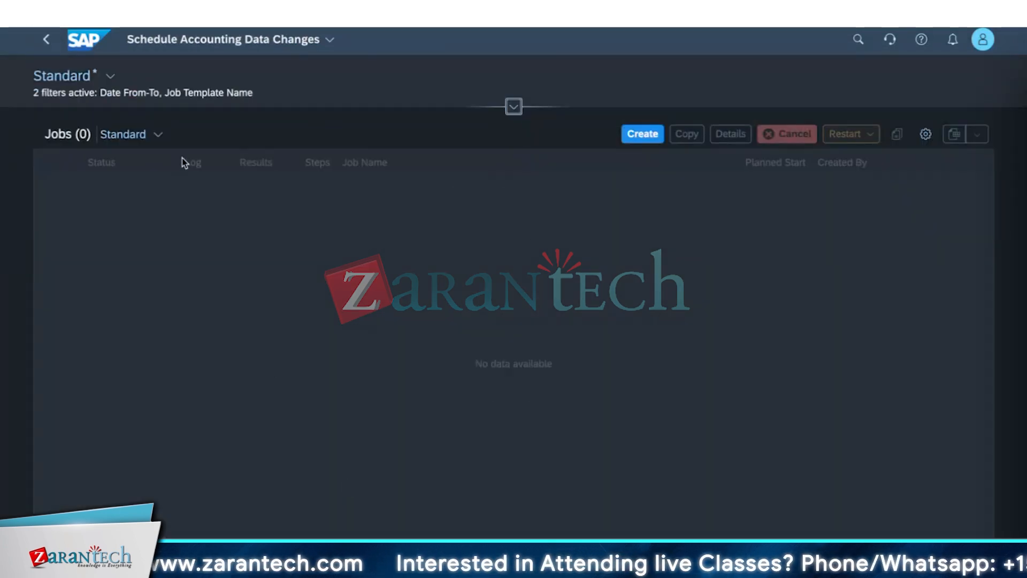
click(513, 106)
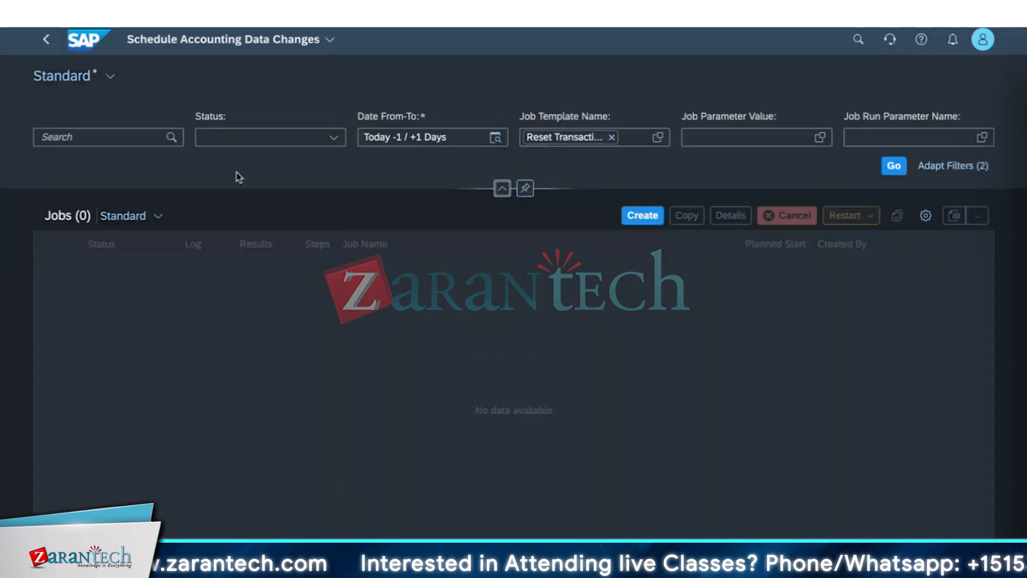
click(820, 138)
click(856, 512)
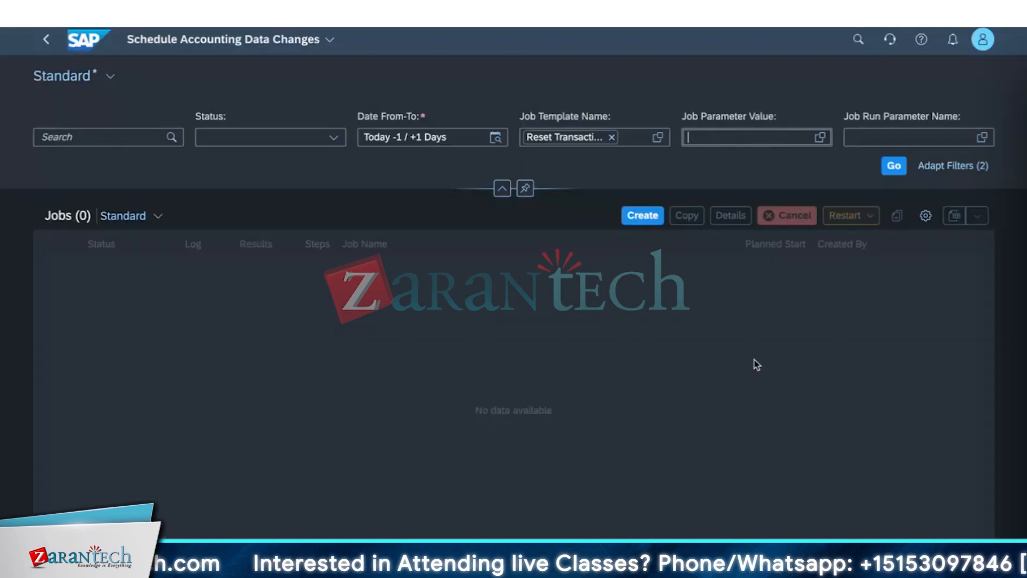
click(327, 139)
click(328, 139)
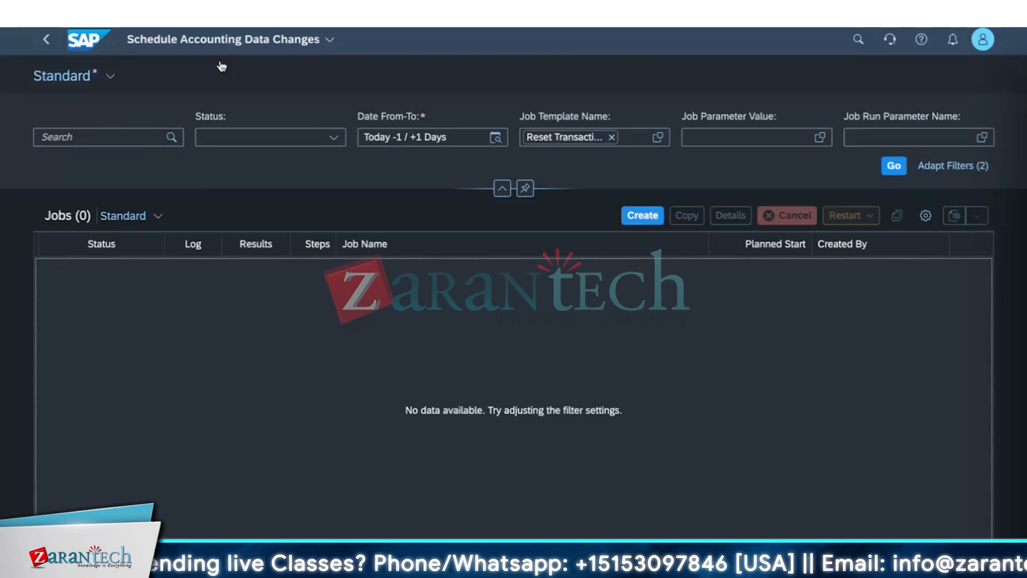
click(110, 76)
click(111, 76)
click(317, 39)
click(429, 385)
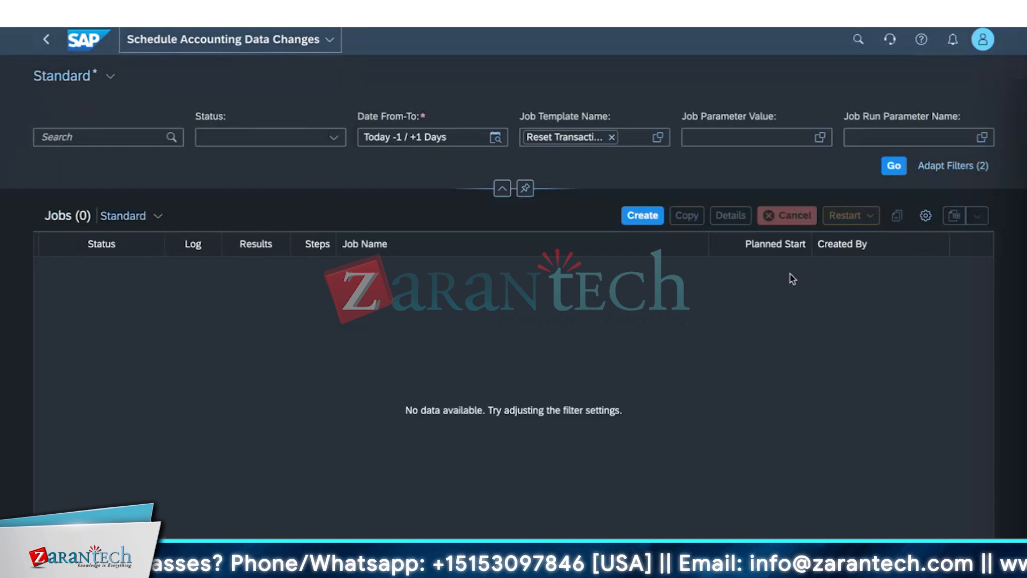
List the jobs matching the filters and review the available filter fields and the column and sort view settings
click(894, 165)
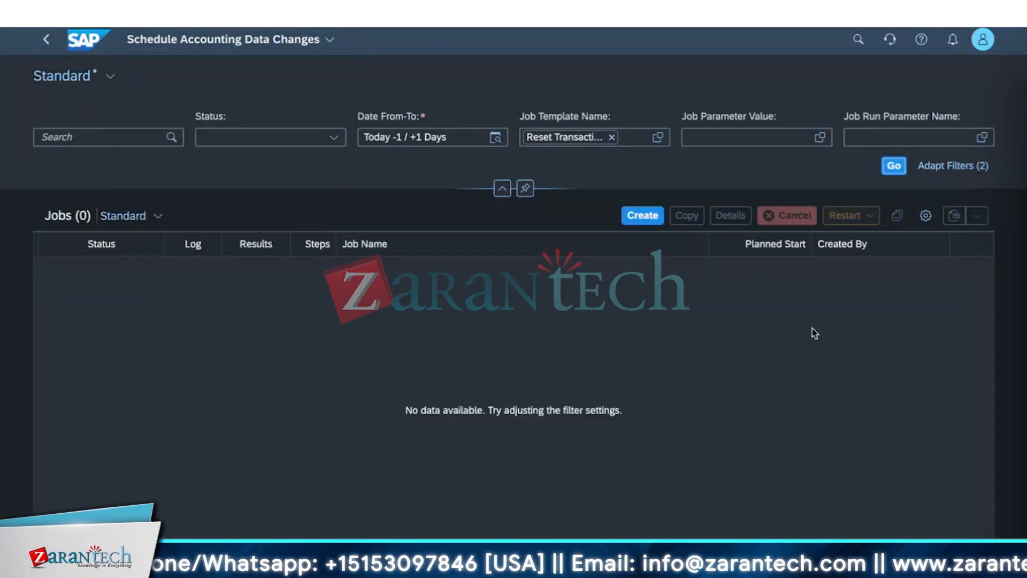
click(953, 165)
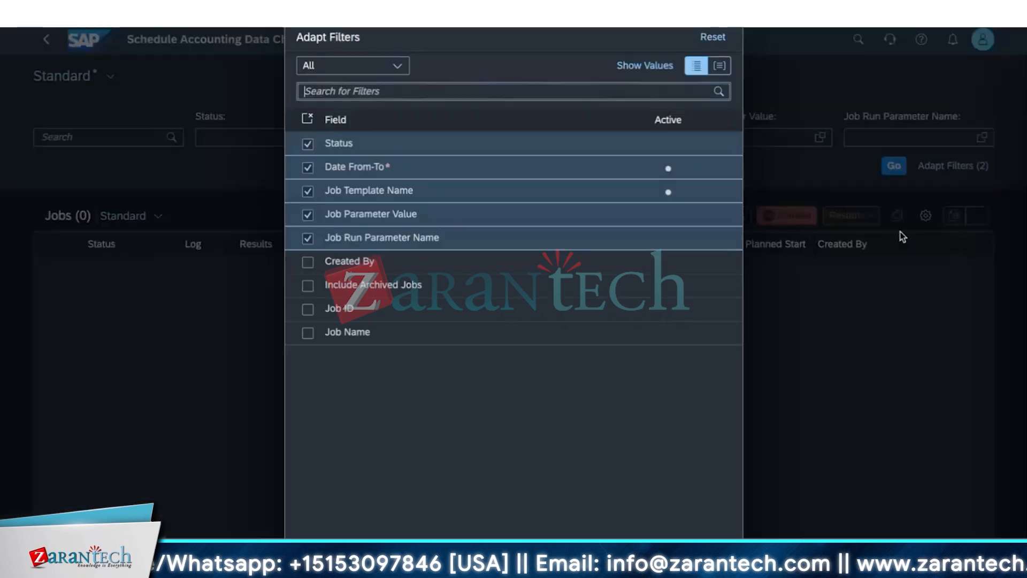
click(712, 551)
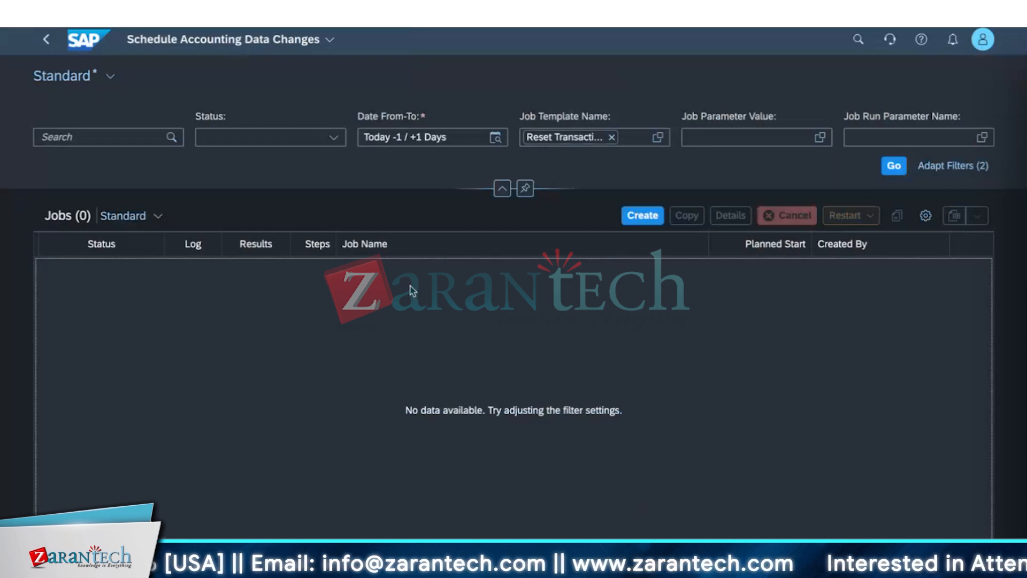
click(142, 142)
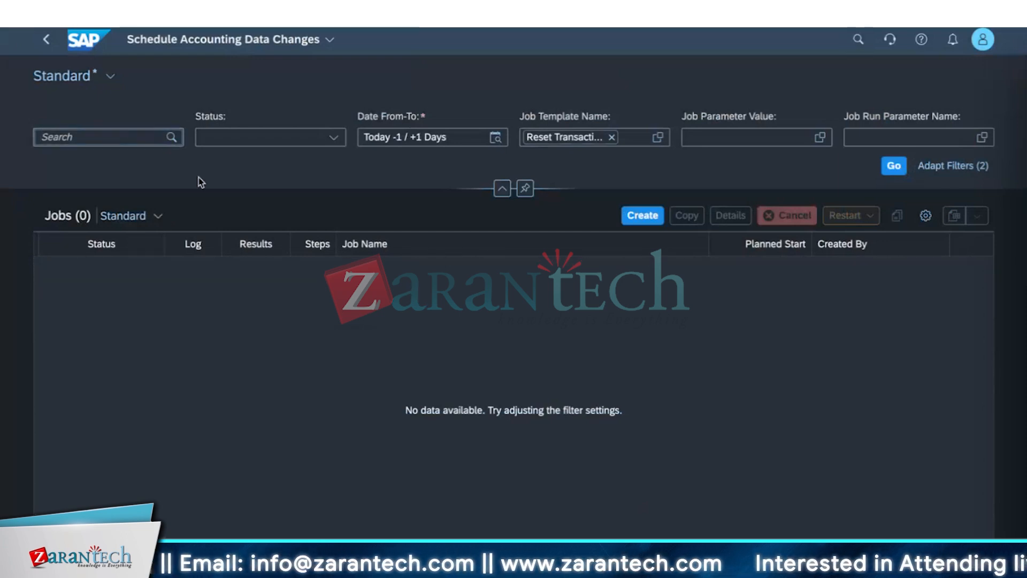
click(502, 188)
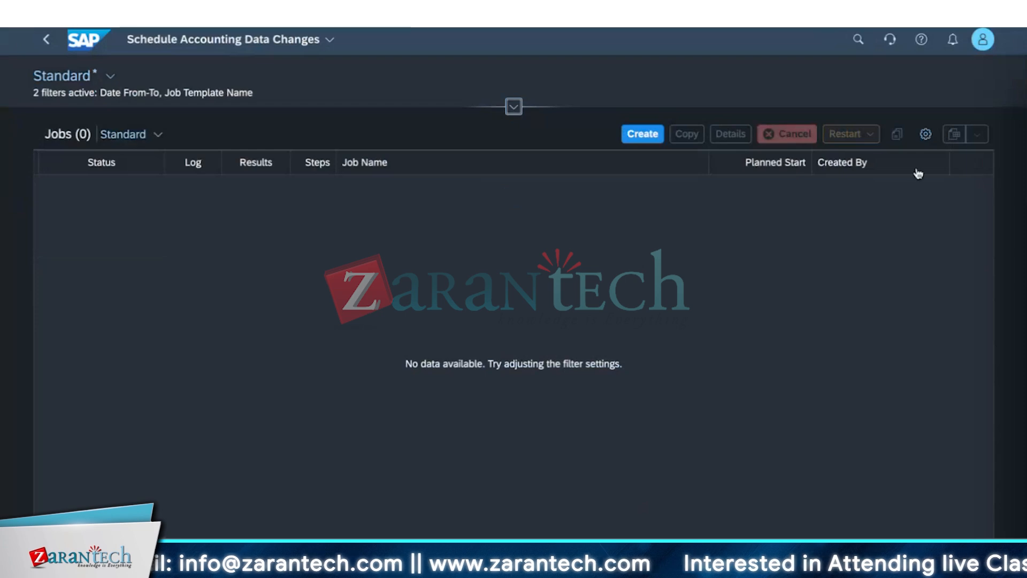
click(925, 135)
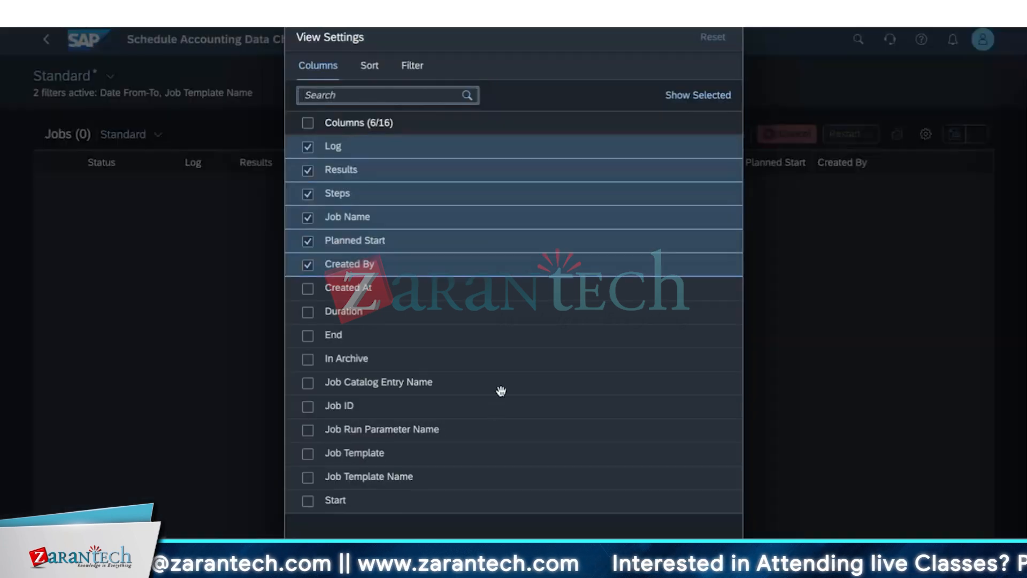
click(374, 69)
click(329, 69)
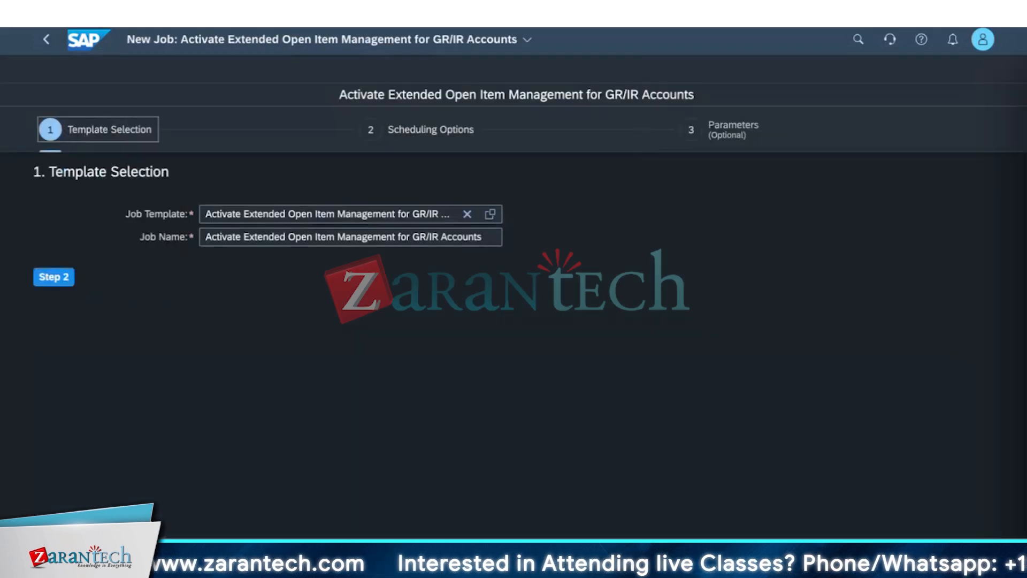
Open the template management list of a new job, review the job templates and close the list
click(942, 559)
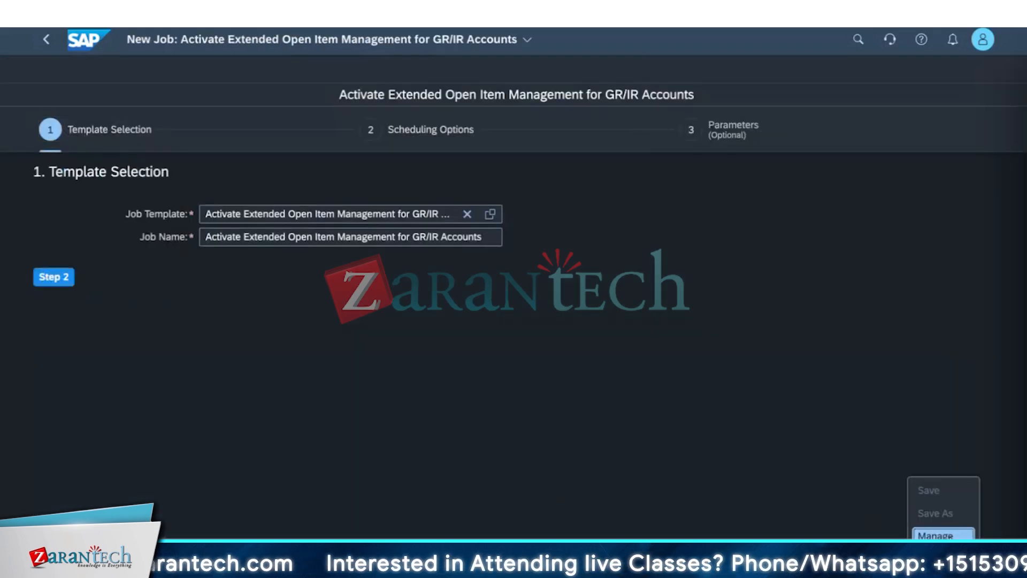
click(937, 535)
scroll(535, 337, down, 1)
scroll(534, 333, up, 1)
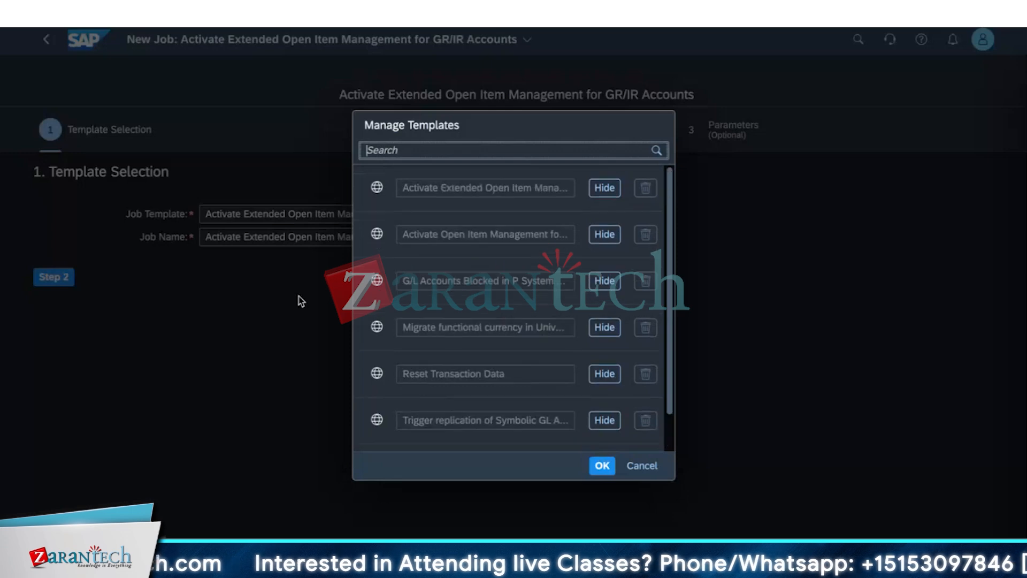
click(609, 470)
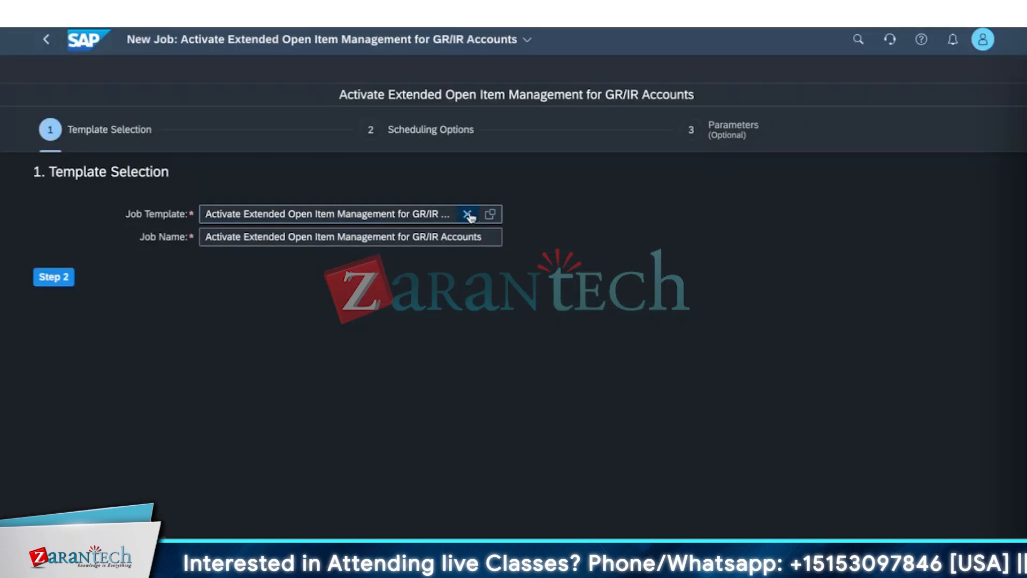
Replace the new job's template with Reset Transaction Data, searching the templates for it, and dismiss the error messages
click(469, 214)
click(468, 237)
click(490, 214)
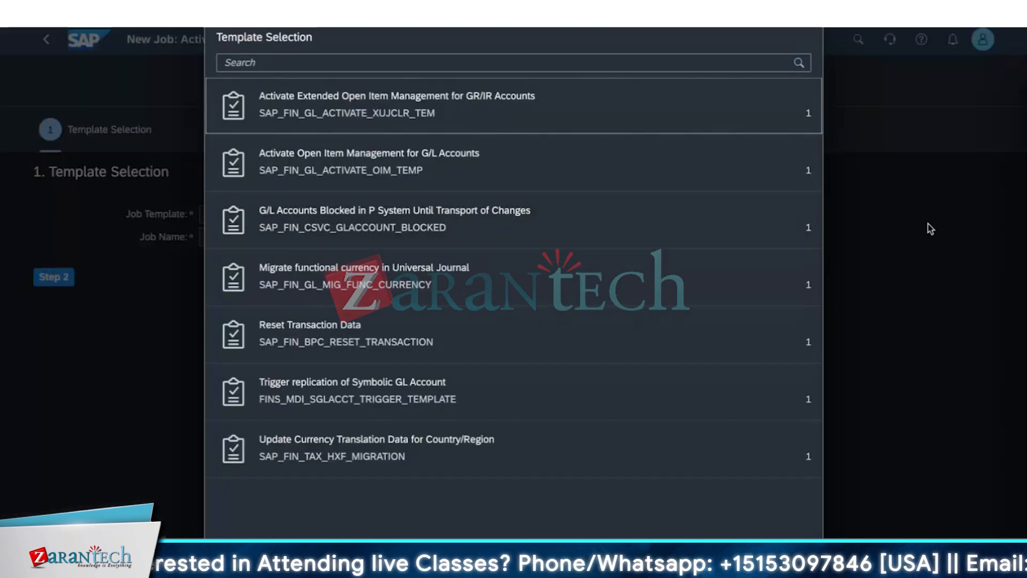
click(582, 63)
text(resertt)
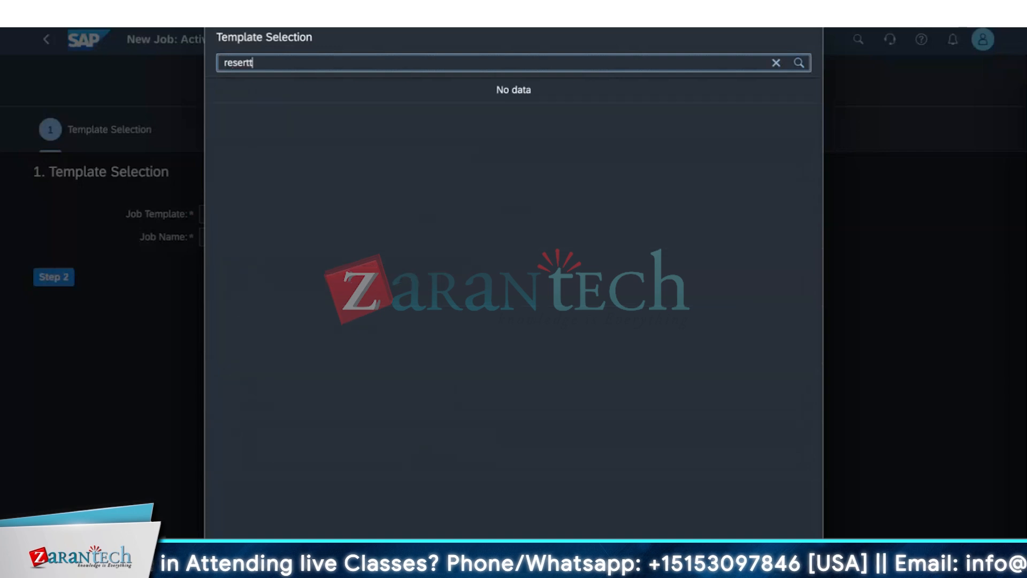
key(BackSpace)
key(BackSpace)
key(BackSpace)
text(t)
key(Return)
click(426, 109)
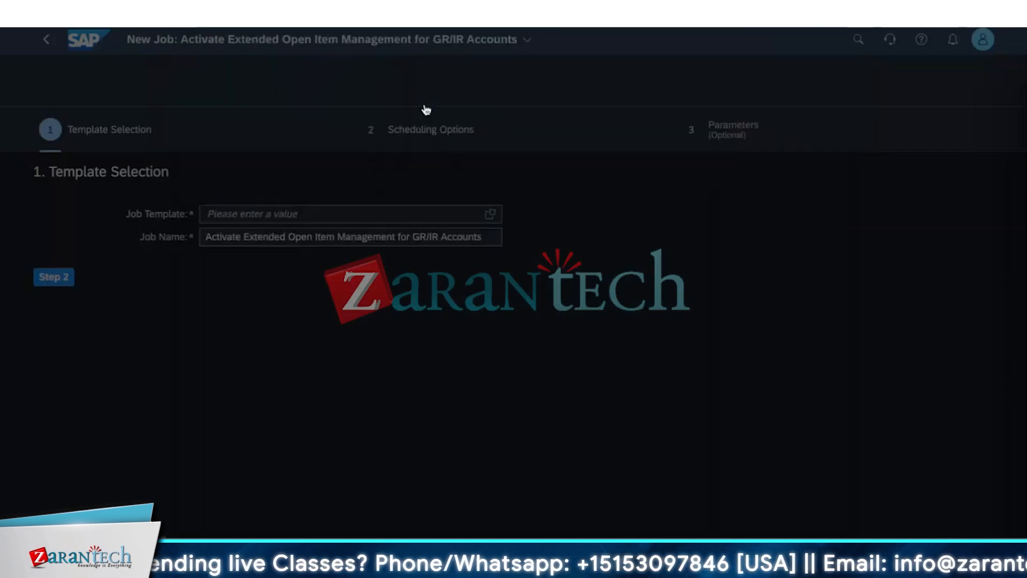
click(49, 276)
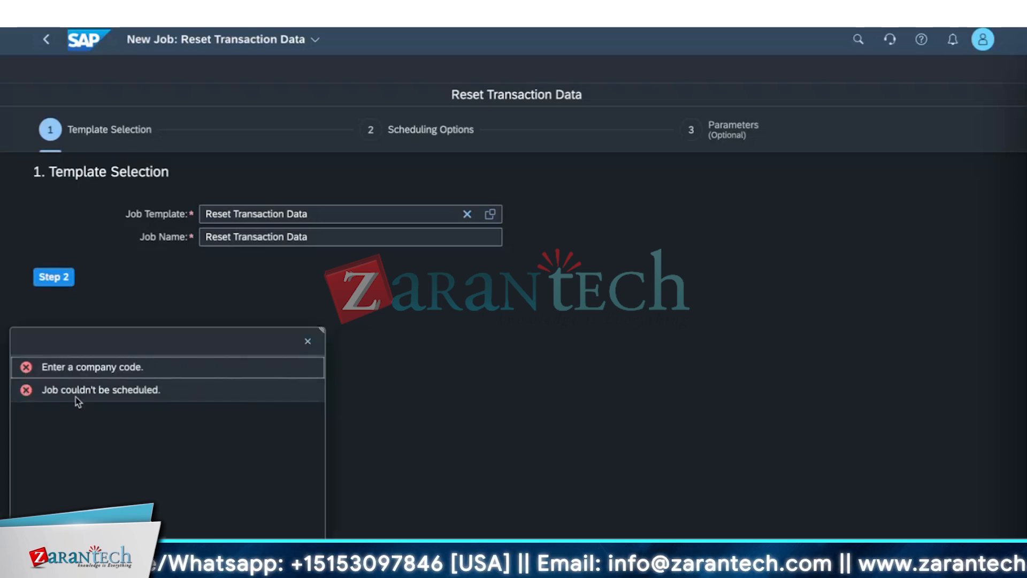
click(307, 341)
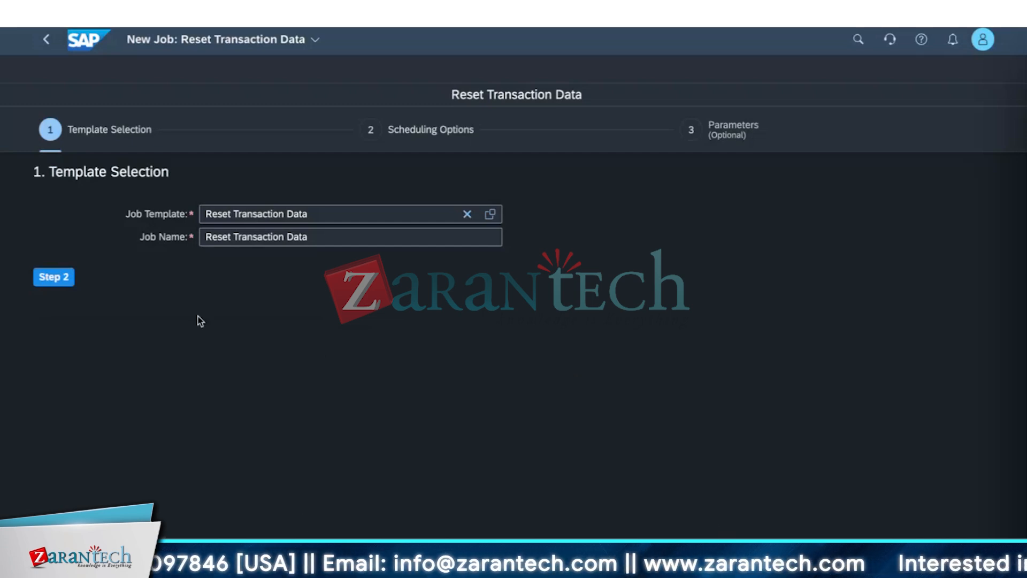
Continue through the scheduling options with an immediate start and select company code ZIOS in the job parameters
click(54, 276)
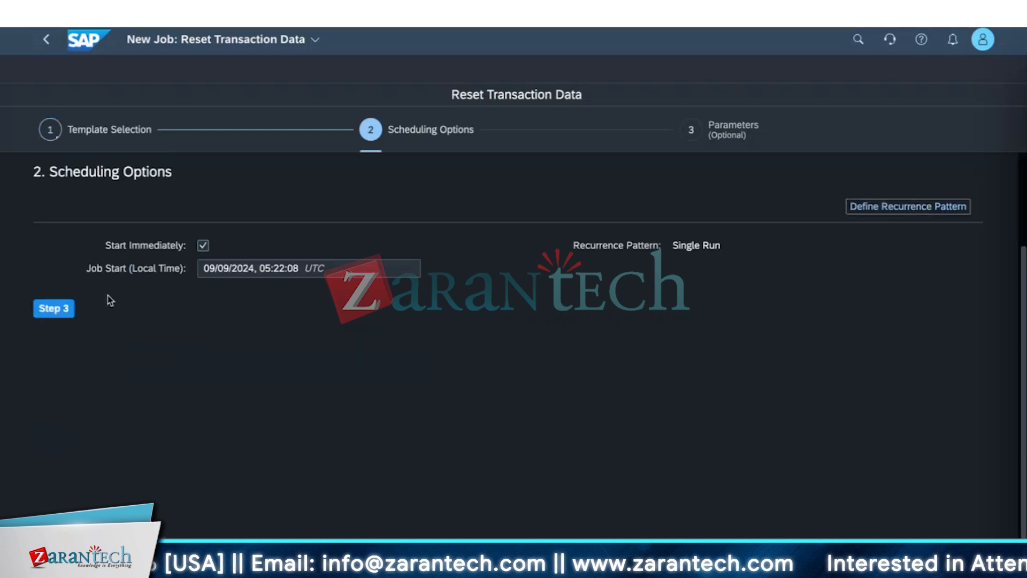
click(54, 308)
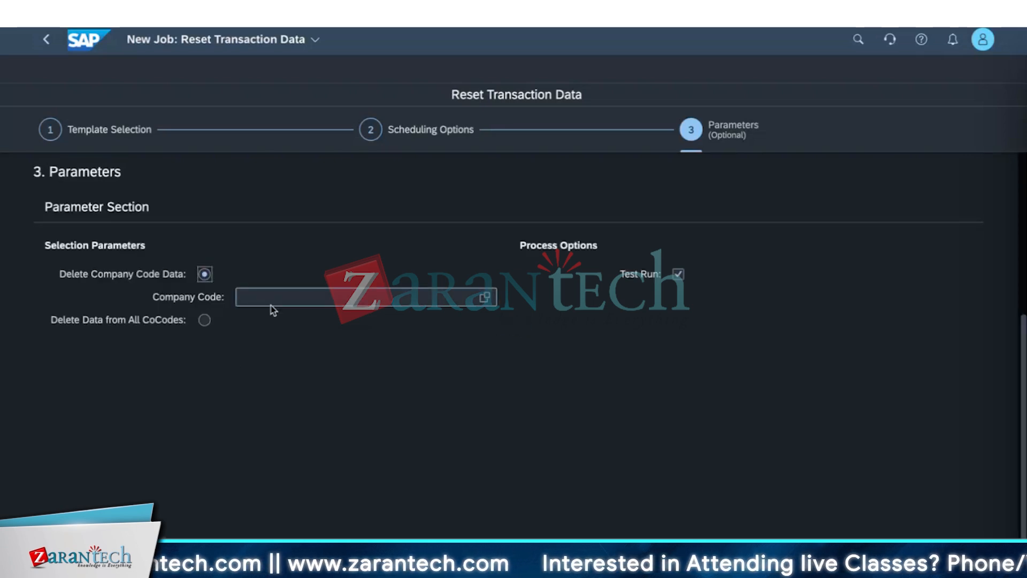
click(313, 303)
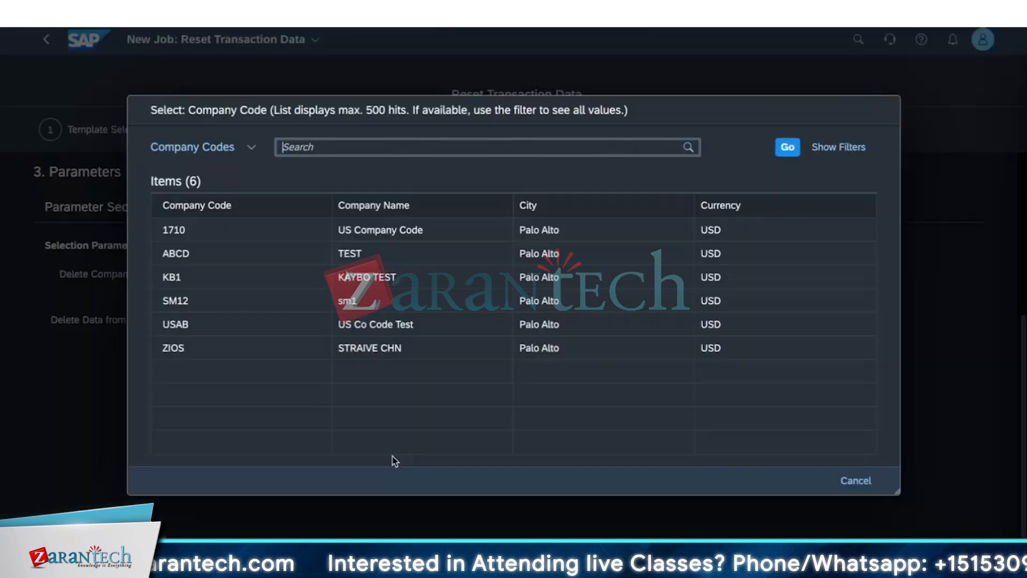
click(231, 353)
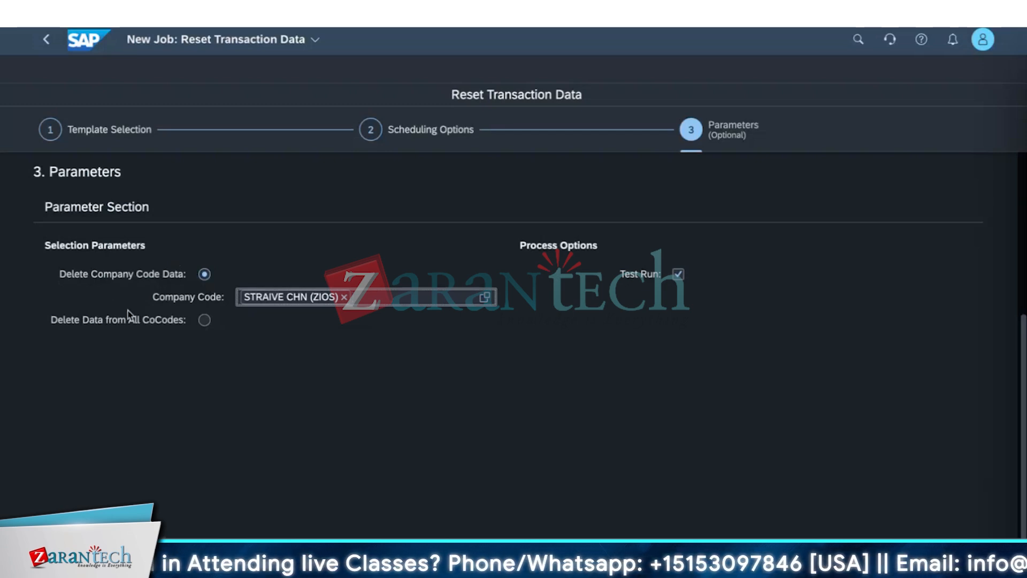
Try the Delete Data from All CoCodes option, return to Delete Company Code Data for ZIOS and schedule the job
click(203, 321)
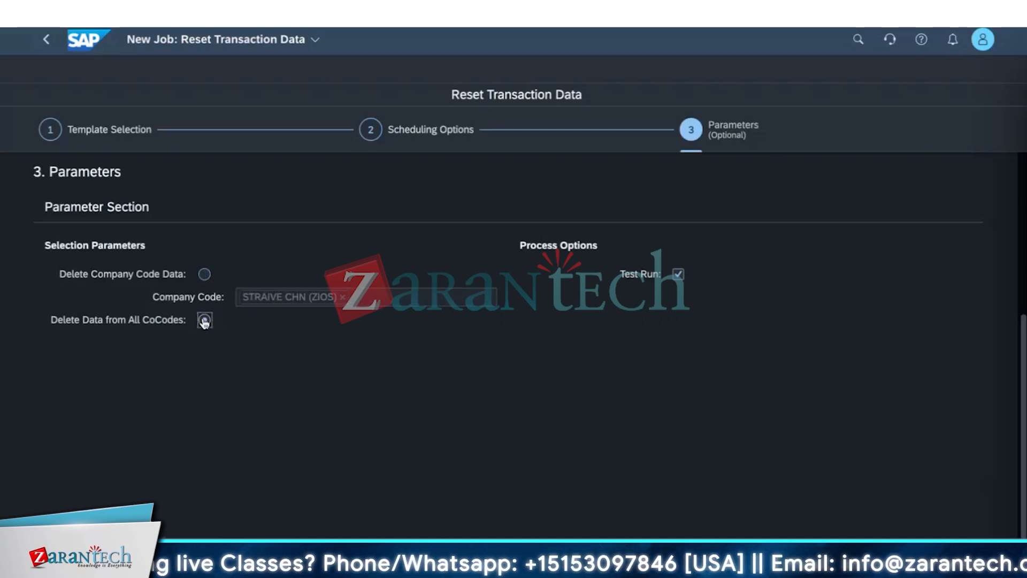
click(205, 274)
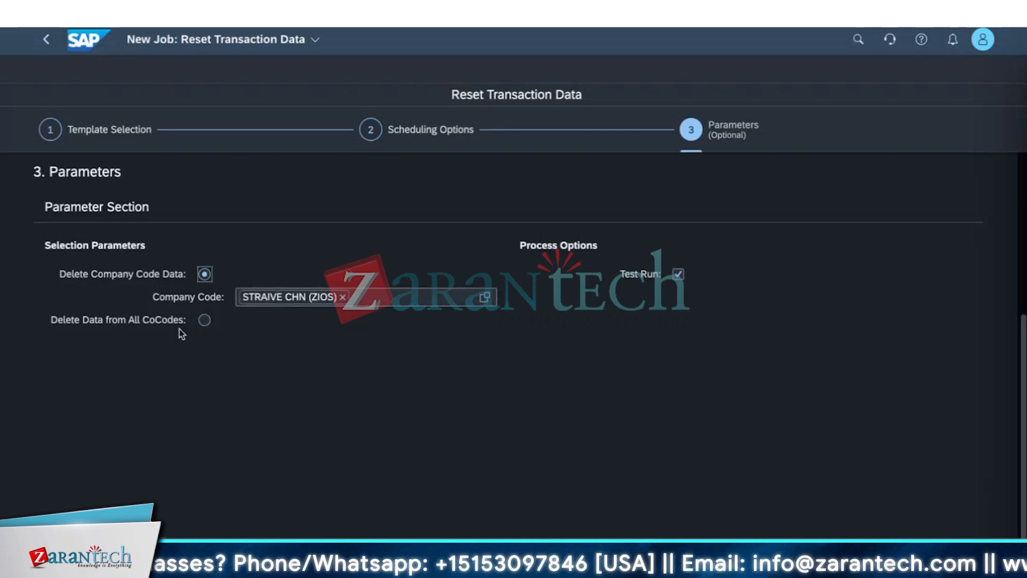
click(205, 320)
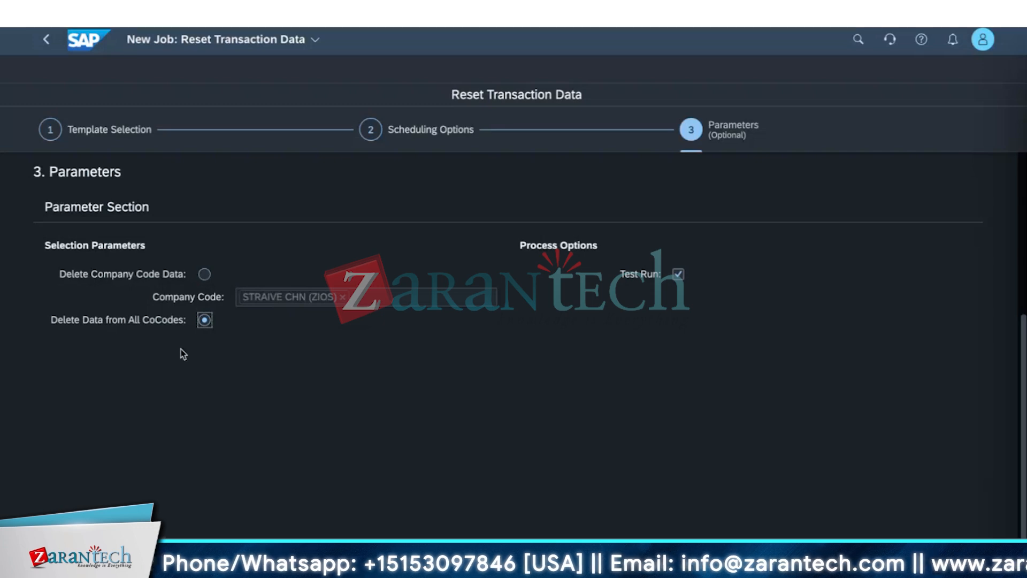
click(205, 275)
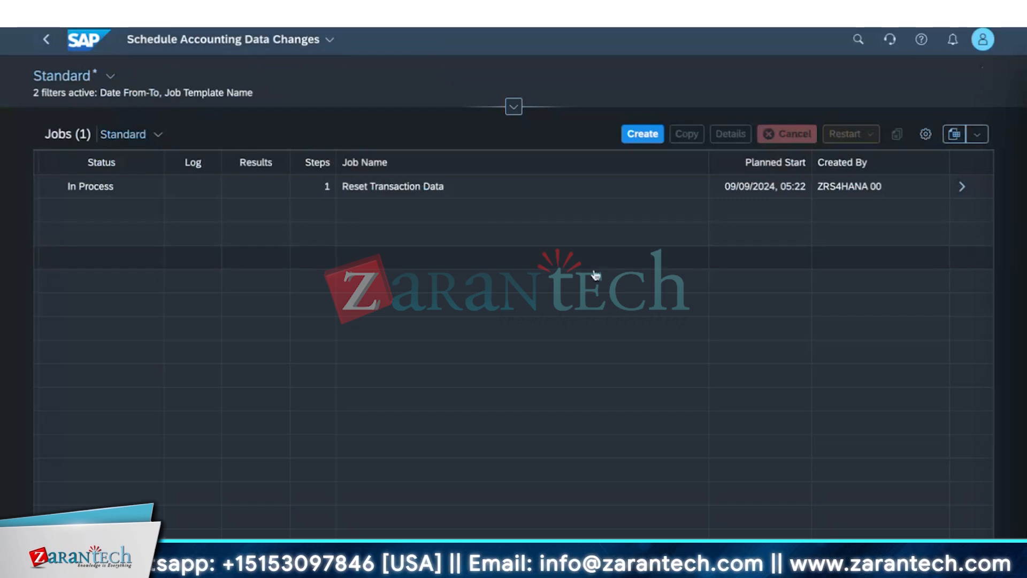
Open the details of the Reset Transaction Data job and review its scheduling options, run details and parameters
click(963, 191)
click(963, 188)
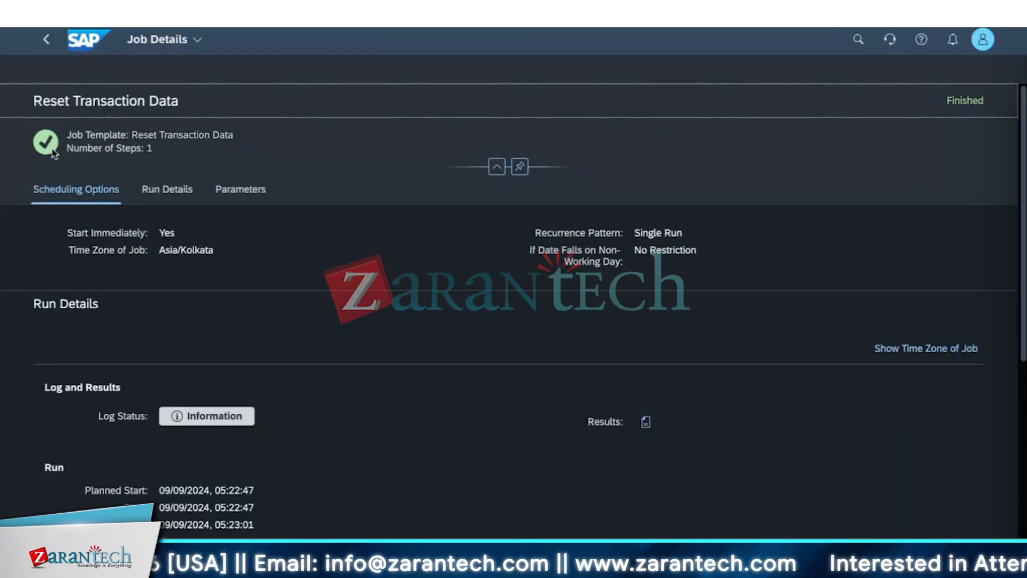
scroll(216, 466, down, 5)
scroll(217, 466, up, 4)
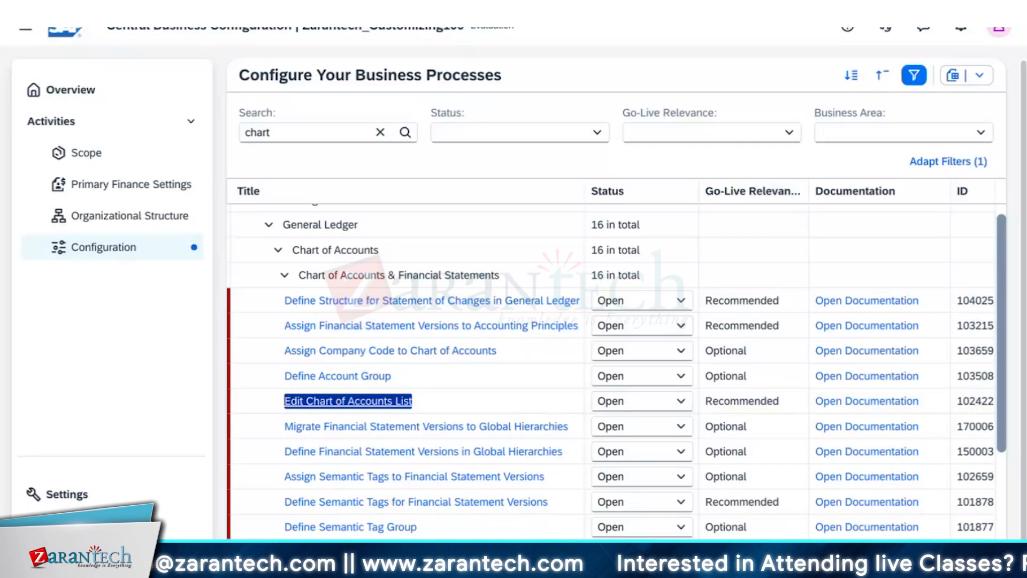
Open the Assign Company Code to Chart of Accounts activity and try to assign chart of accounts ZIOA to company code ZIOS
triple_click(390, 350)
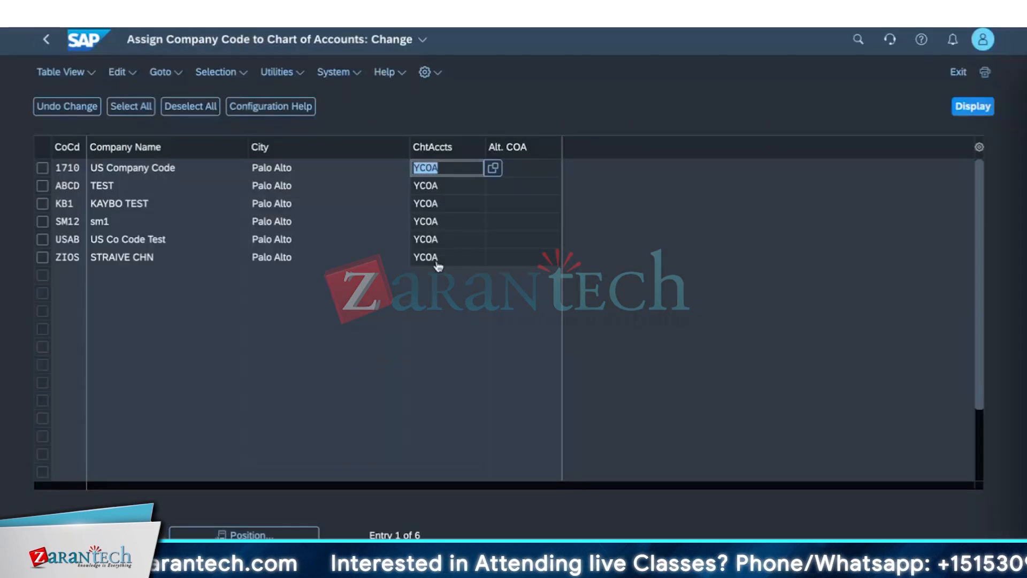
click(446, 259)
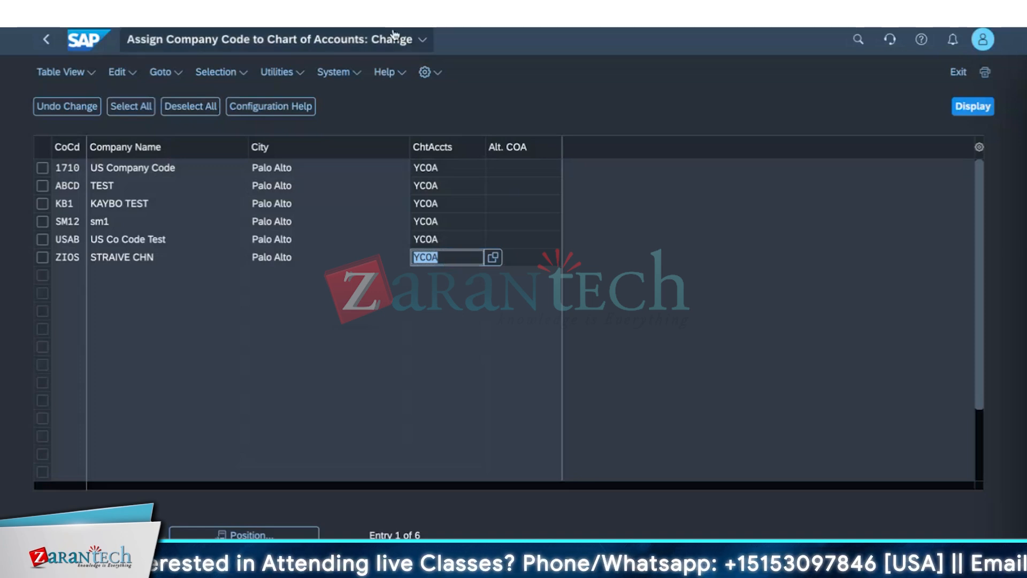
key(BackSpace)
text(ZIO)
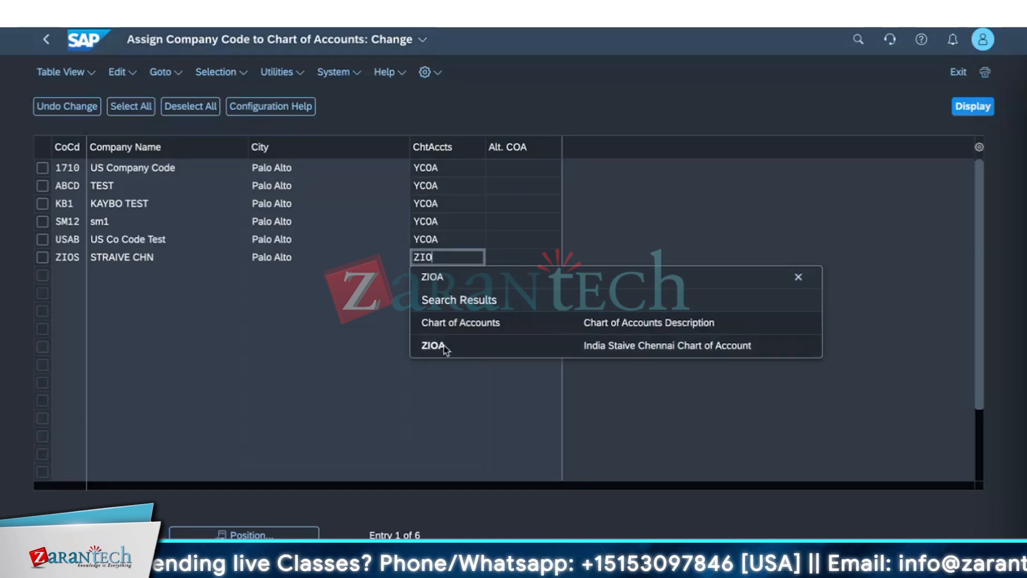
click(443, 348)
key(Return)
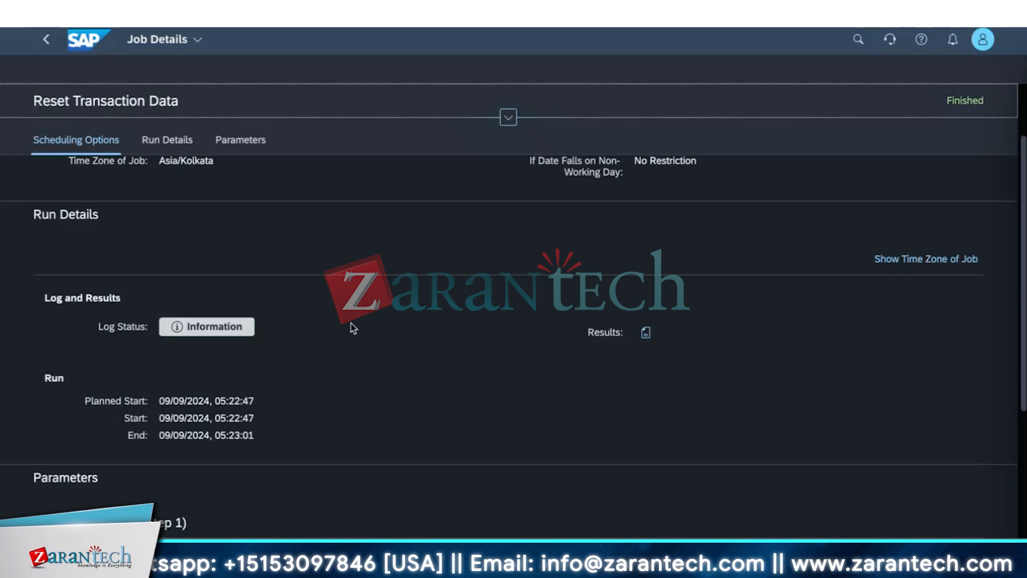
Review the Reset Transaction Data job details again and go back to the jobs list
scroll(295, 341, up, 3)
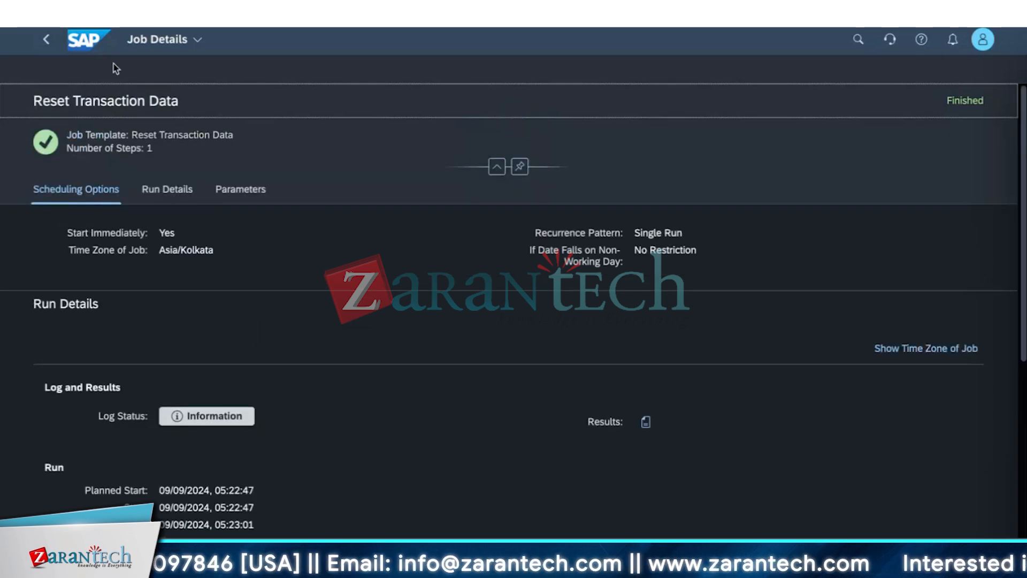
click(47, 40)
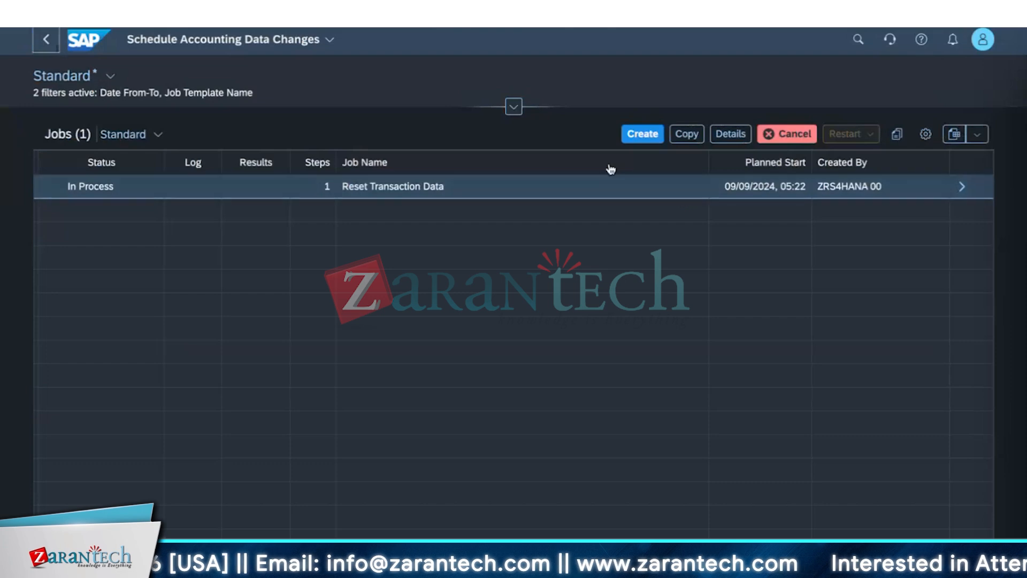
click(56, 42)
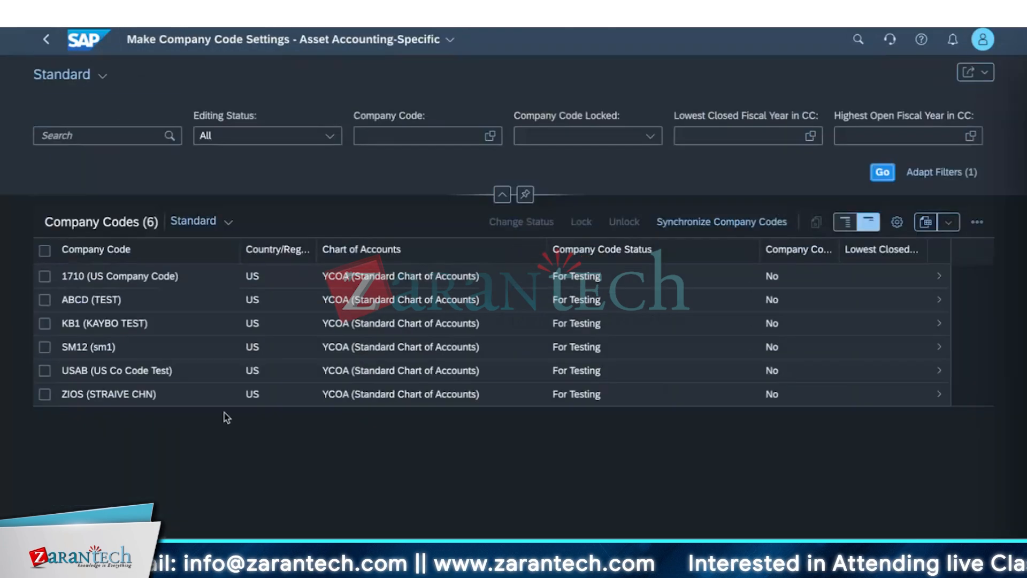
Reload the company code list in the asset accounting settings and widen its company code lock column to check it
click(62, 135)
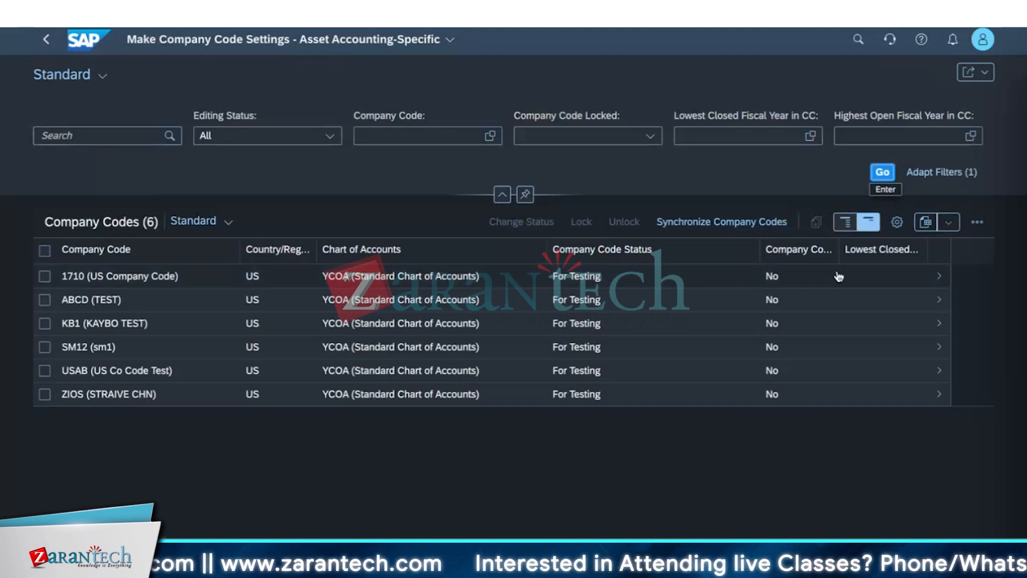
click(840, 250)
drag(840, 250, 921, 249)
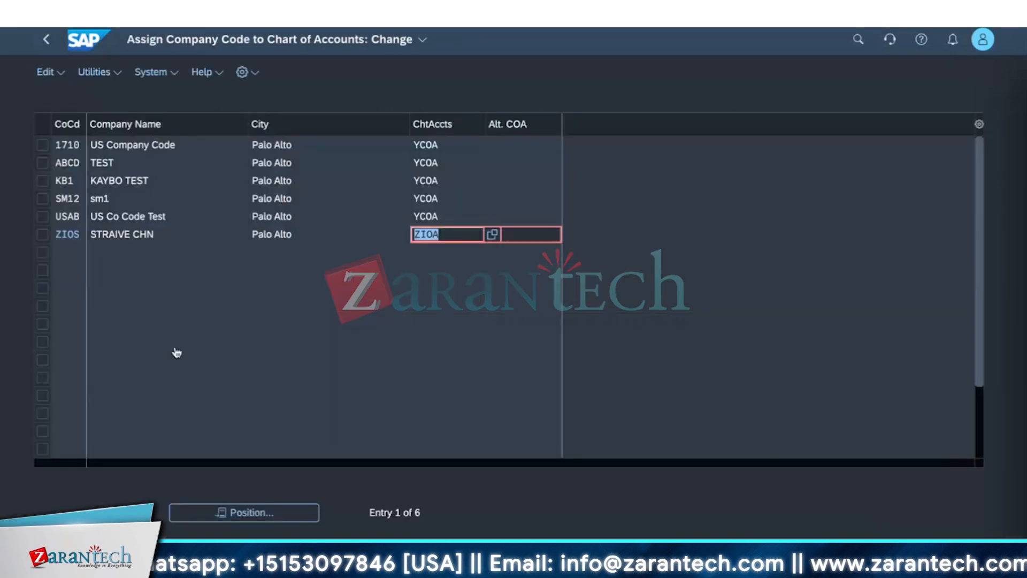
Clear the ZIOA chart of accounts entry for company code ZIOS in the assignment table
text(ZIOA)
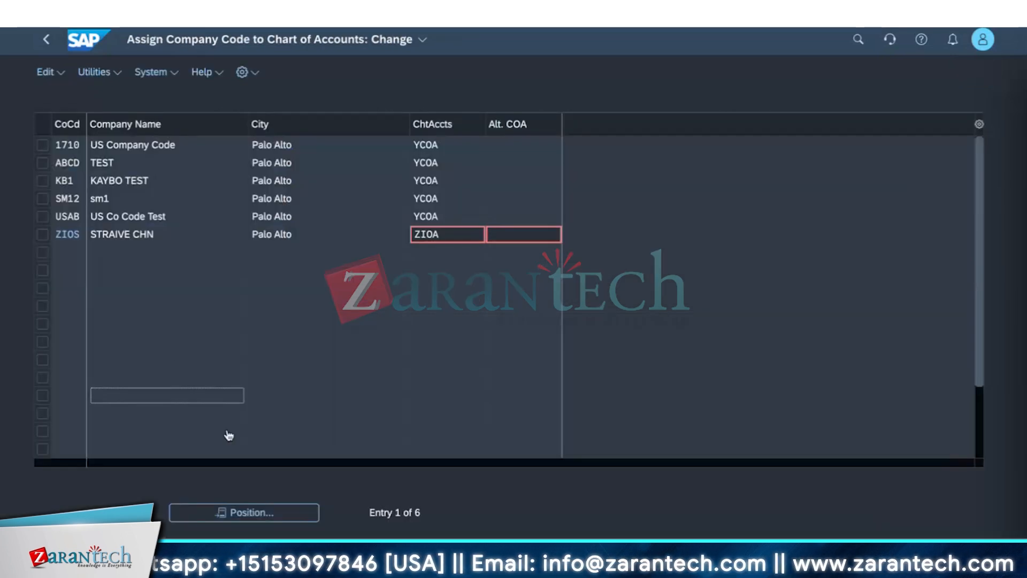
click(88, 236)
double_click(426, 235)
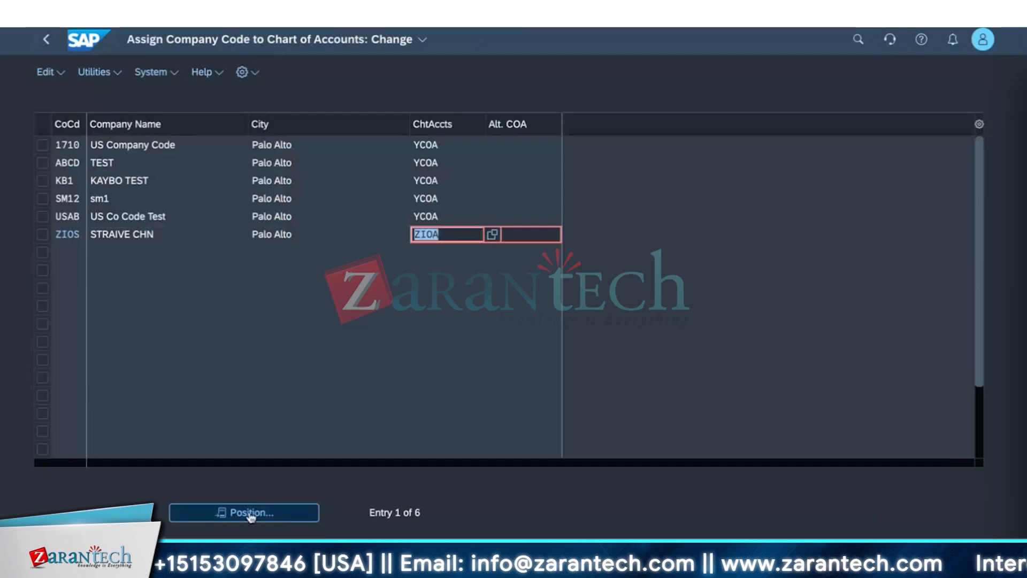
click(402, 285)
double_click(435, 233)
key(BackSpace)
click(64, 235)
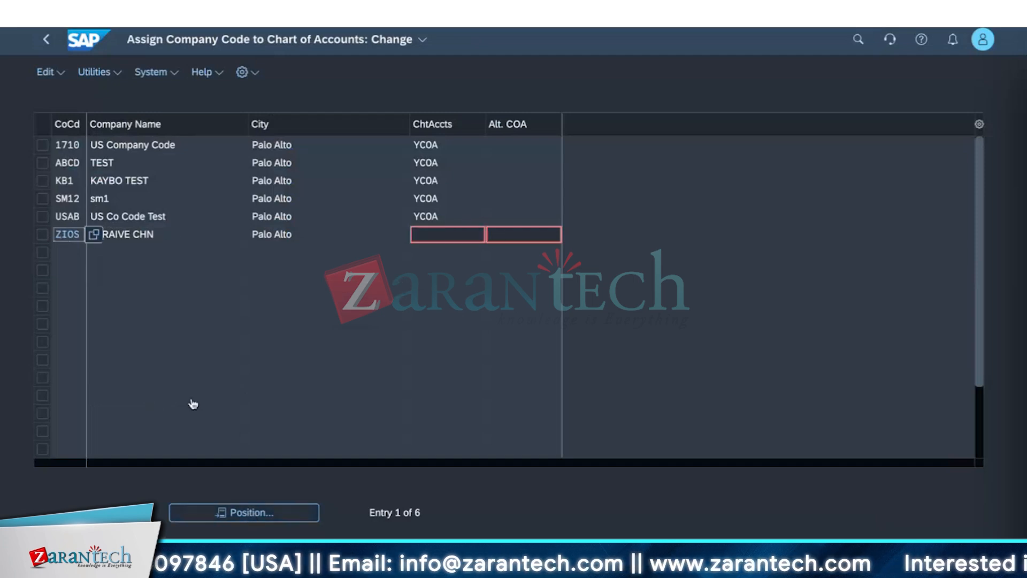
Open the long text of the chart of accounts error, read the procedure for resetting company code data and close it
click(230, 554)
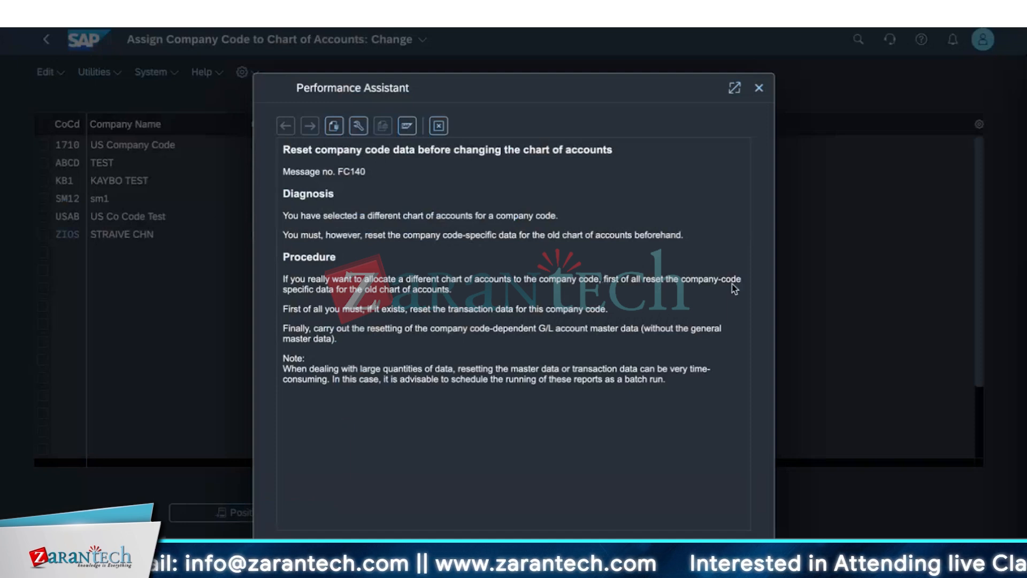
drag(283, 290, 337, 289)
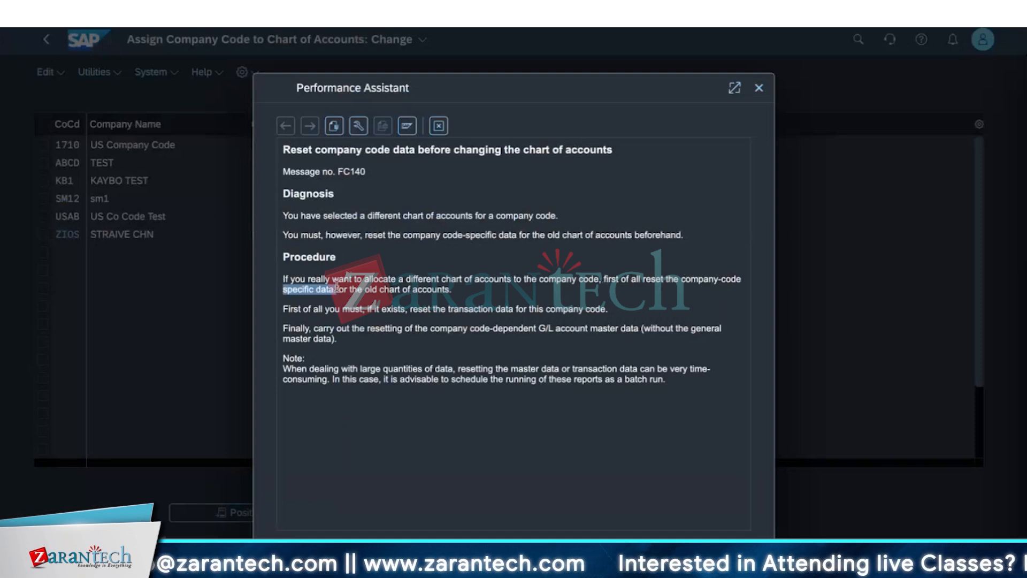
click(314, 303)
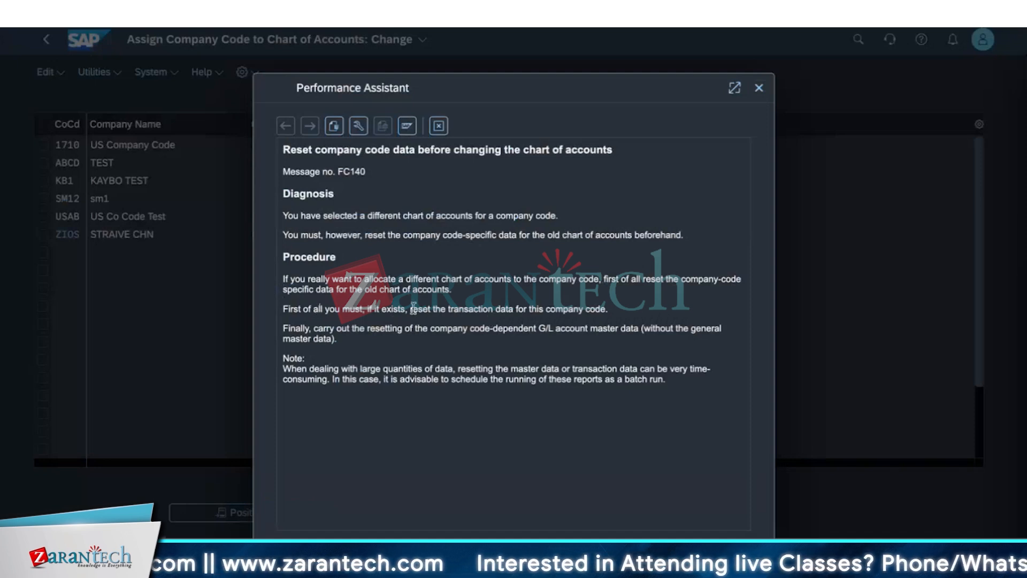
drag(410, 310, 515, 308)
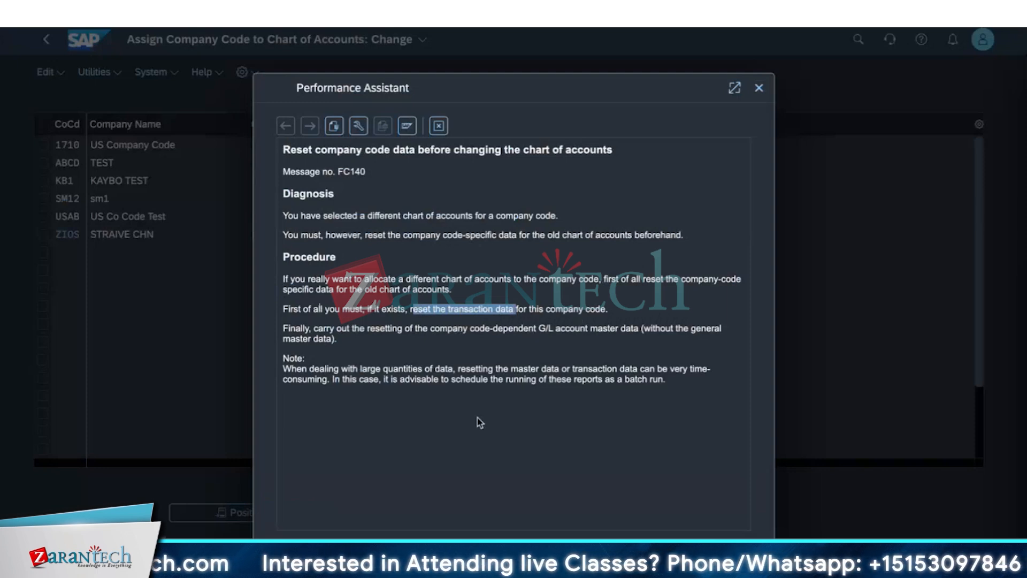
click(445, 395)
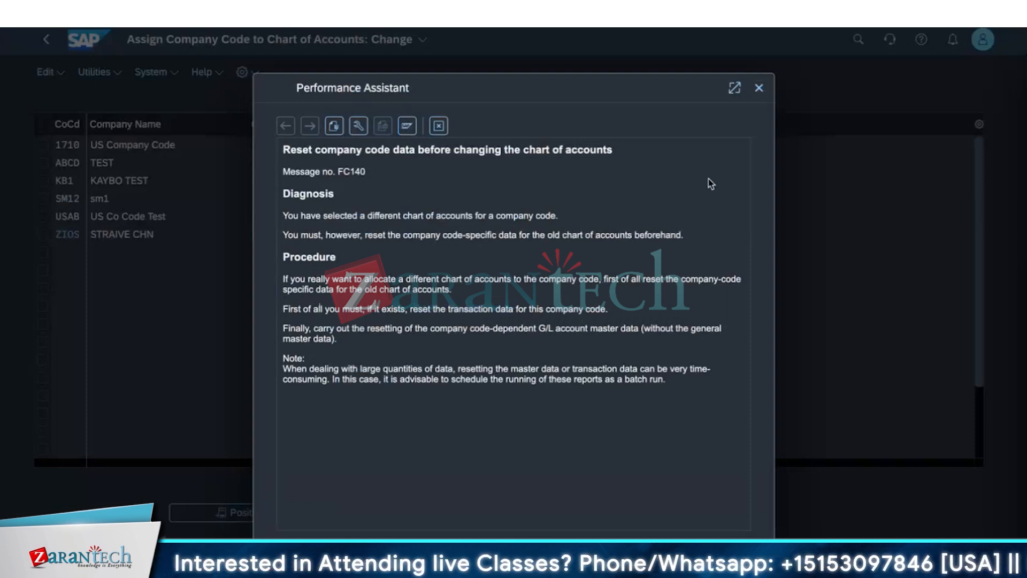
click(760, 88)
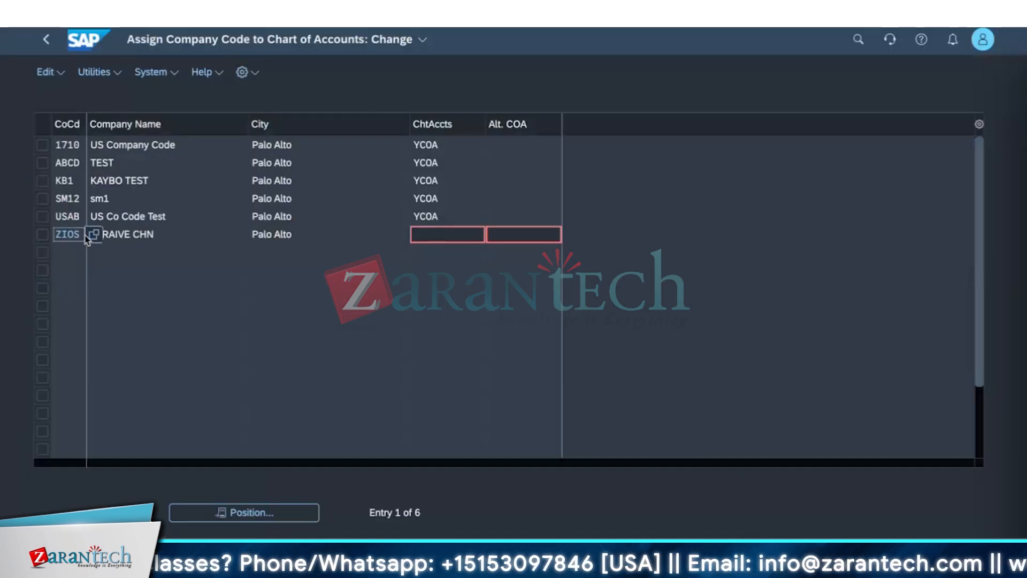
click(435, 236)
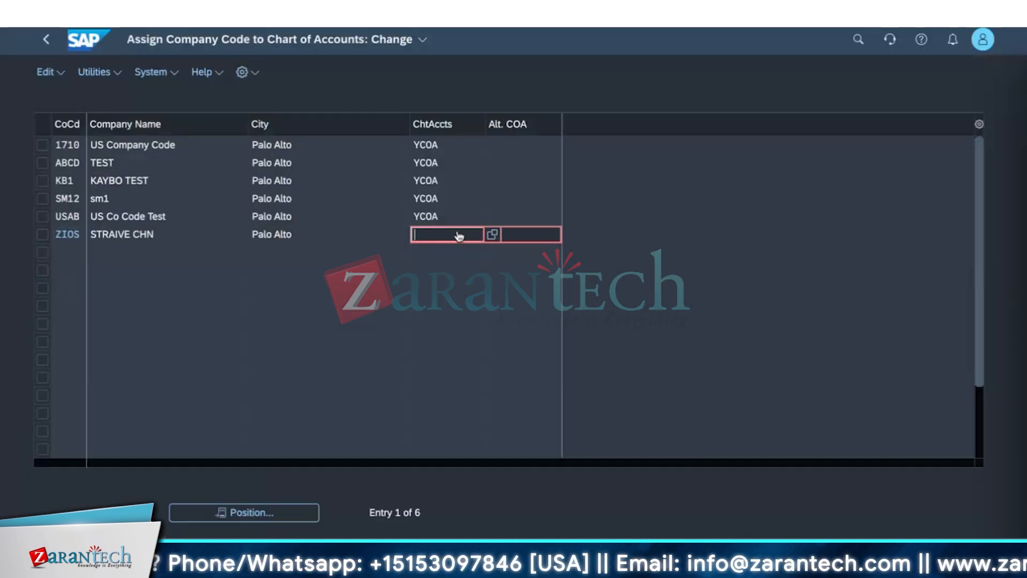
text(Y)
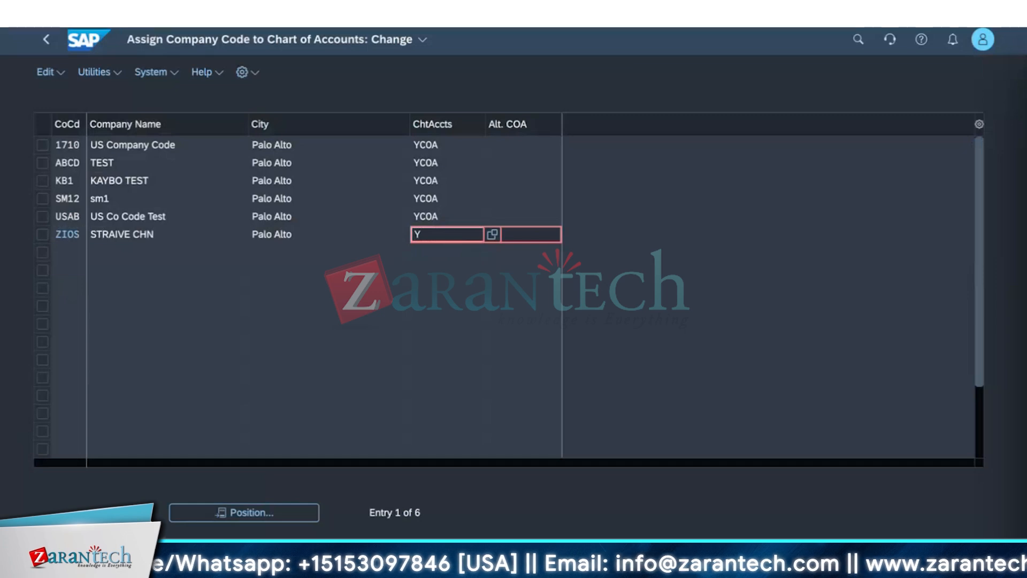
text(VCO)
key(BackSpace)
key(BackSpace)
key(BackSpace)
key(BackSpace)
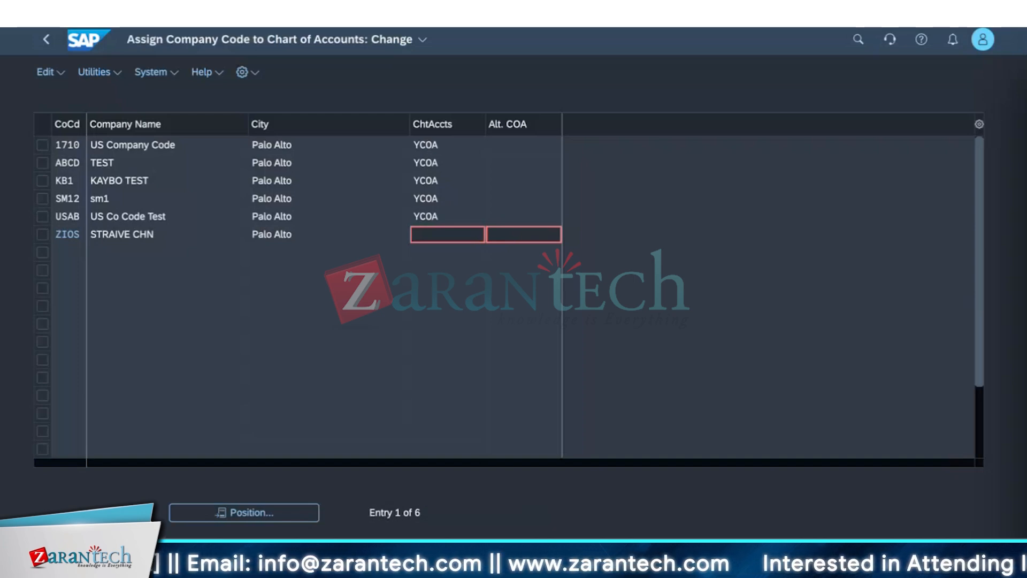
click(441, 216)
double_click(444, 216)
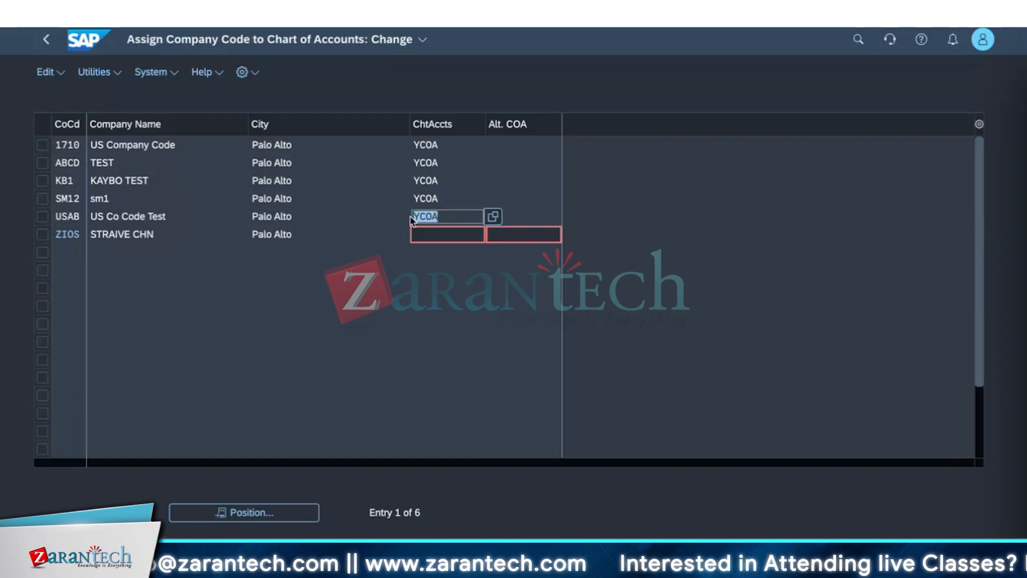
Assign chart of accounts YCOA and alternative chart of accounts ZIOA to company code ZIOS and confirm the entries
click(452, 235)
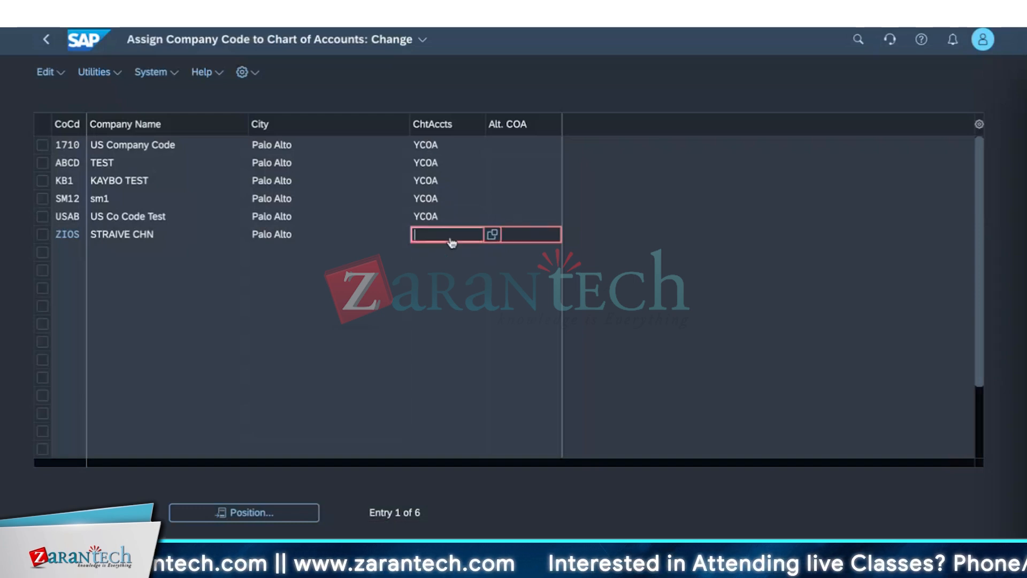
click(492, 235)
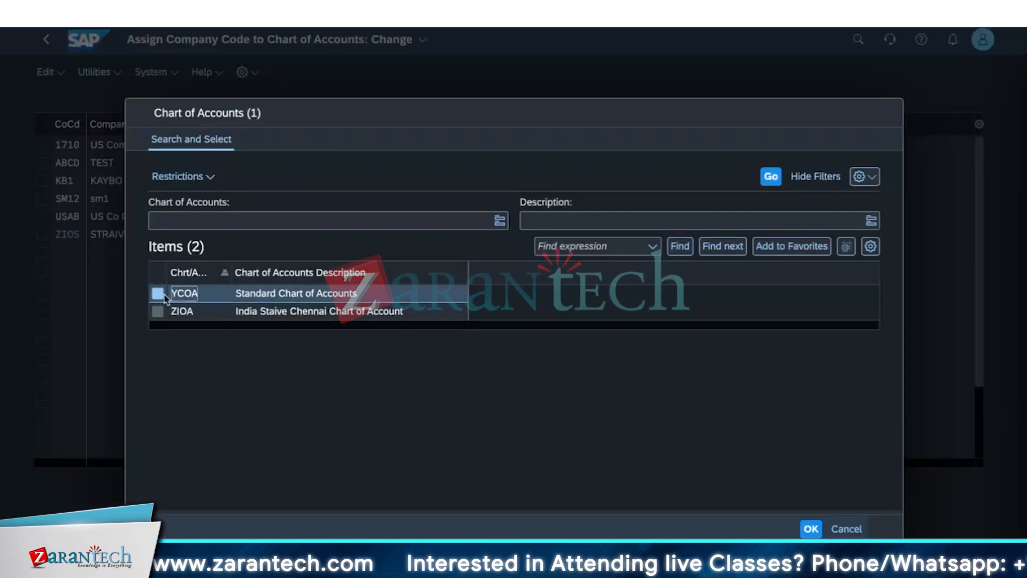
click(165, 297)
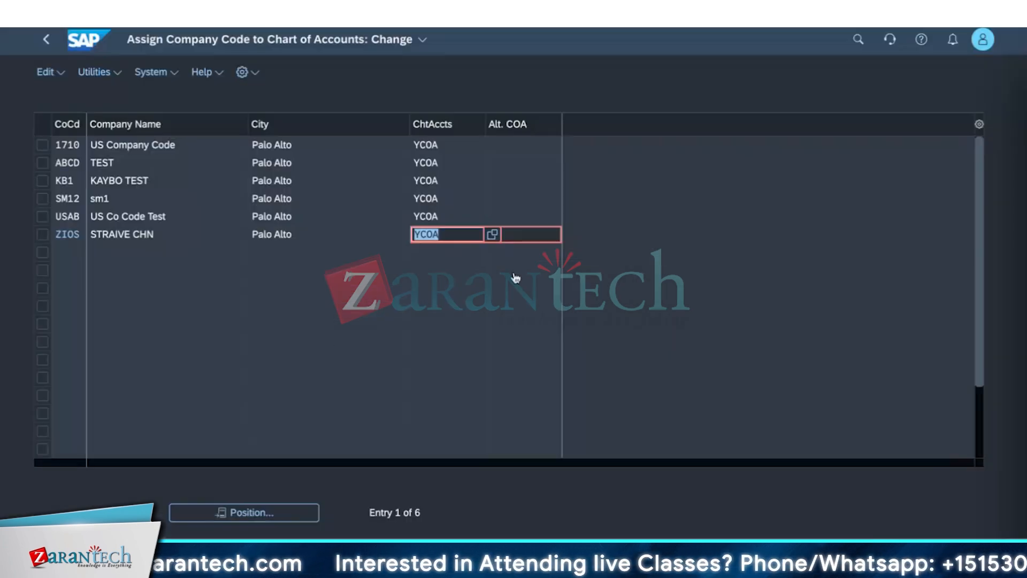
click(523, 234)
text(ZIO)
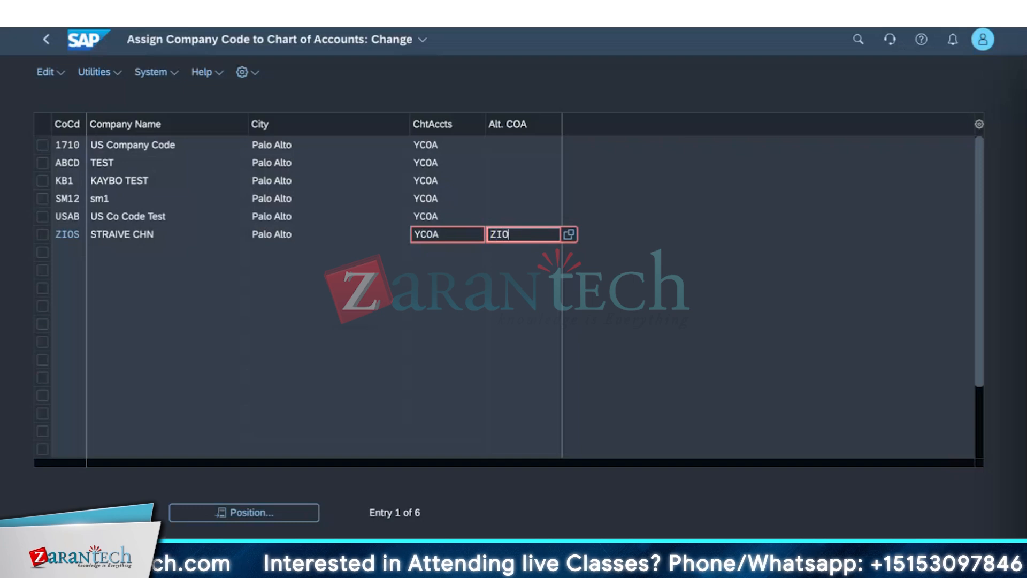
click(546, 298)
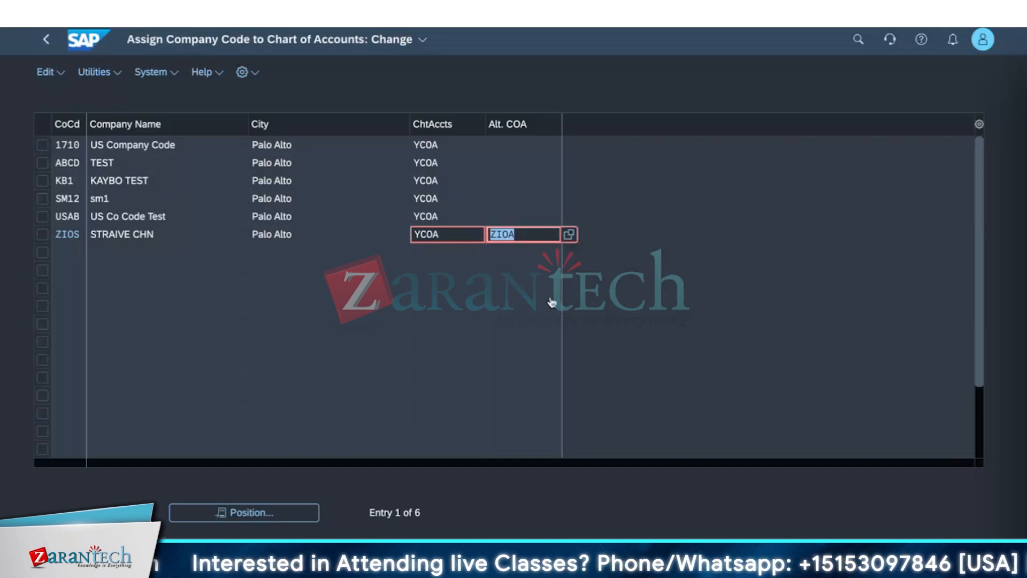
key(Return)
Accept the proposed customizing request for maintaining view V_001_S
click(428, 349)
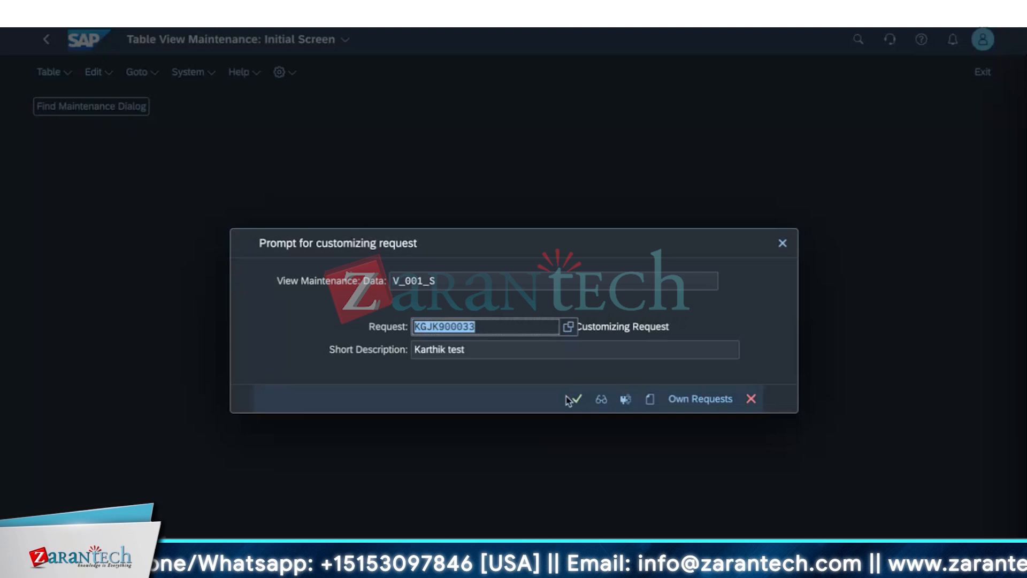
click(576, 399)
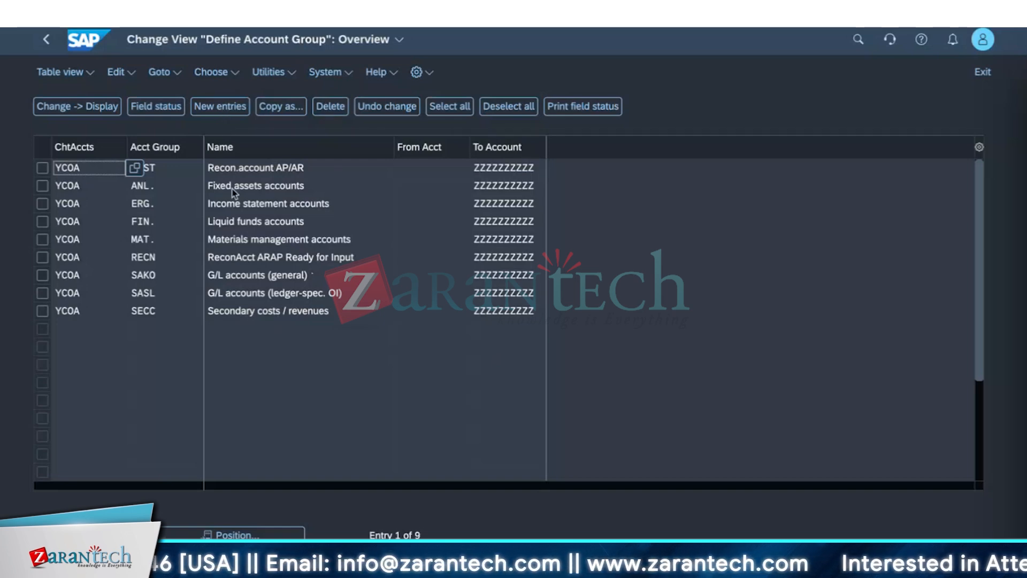
Start new entries in the account group table and try to pick YCOA as the first row's chart of accounts from the value list
click(233, 113)
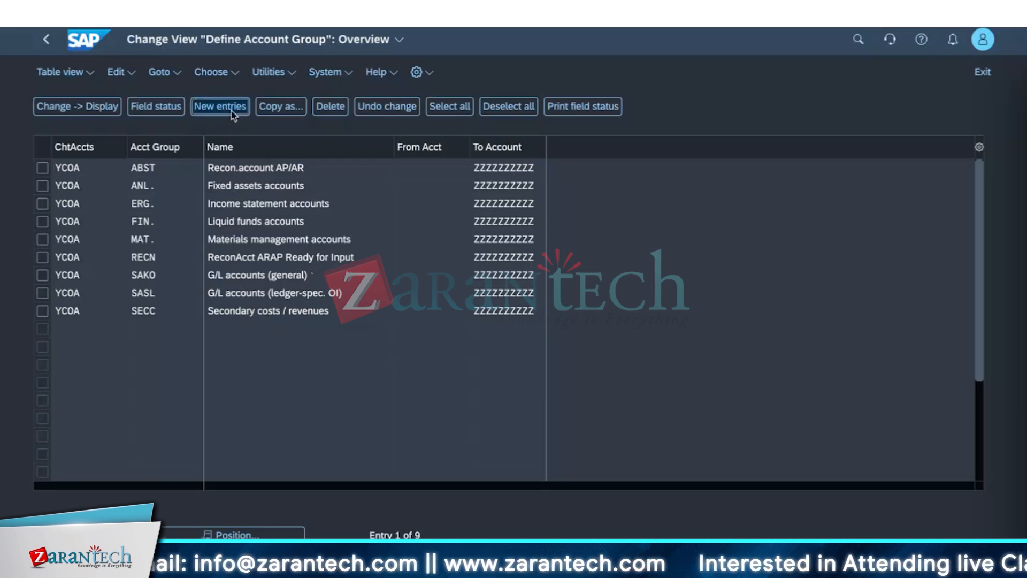
click(135, 168)
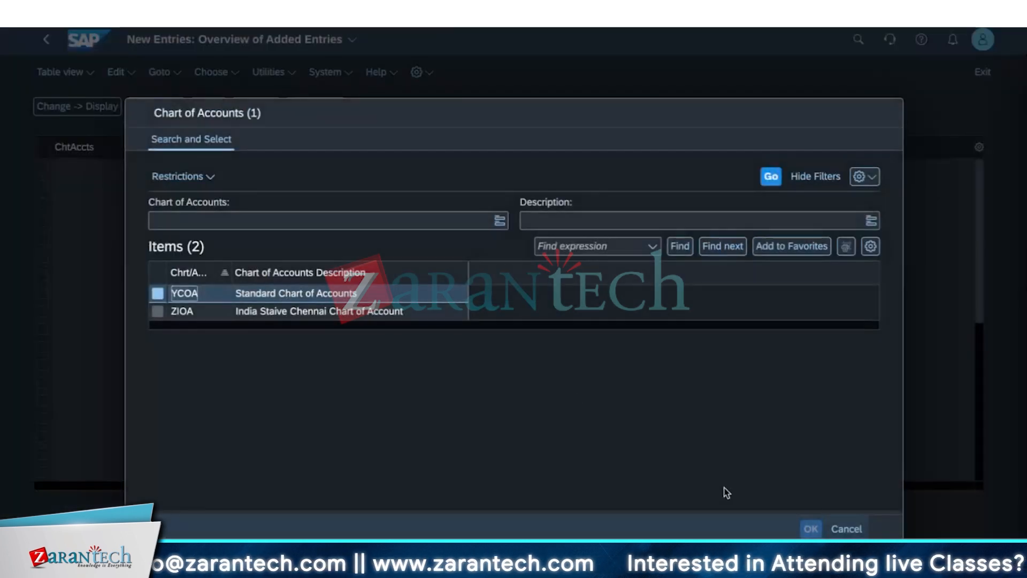
click(299, 312)
click(301, 294)
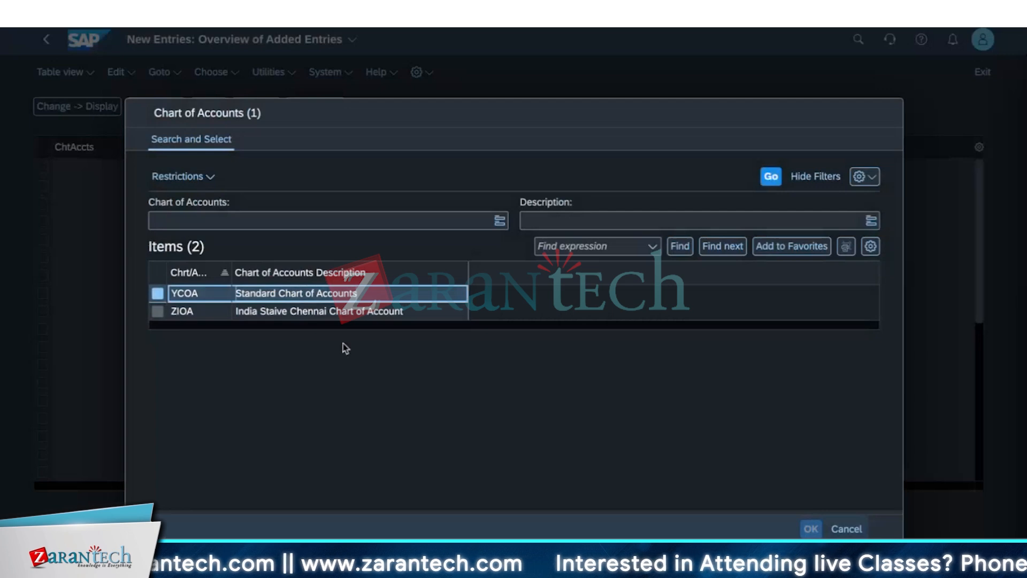
double_click(339, 299)
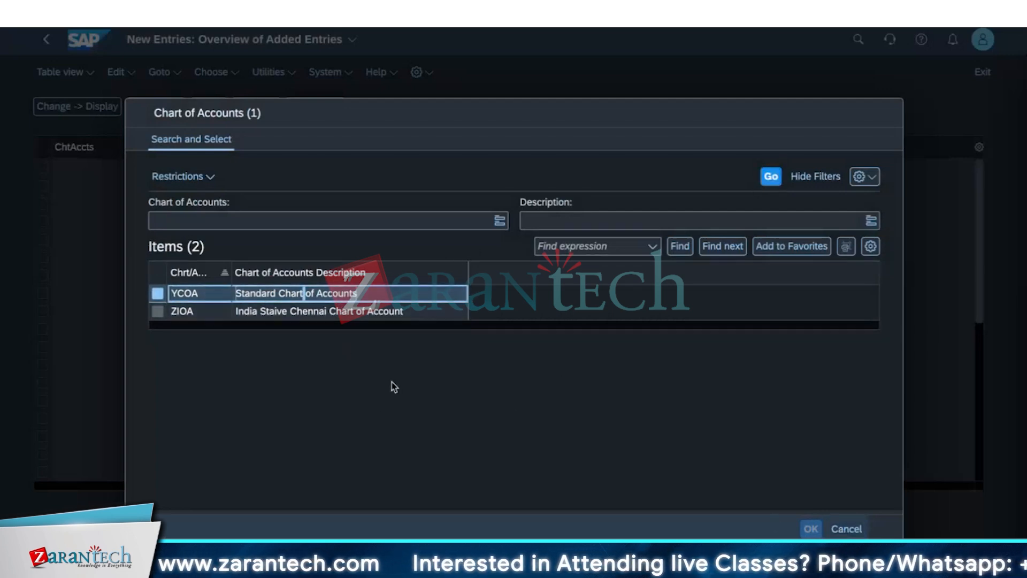
click(156, 313)
click(156, 293)
double_click(290, 293)
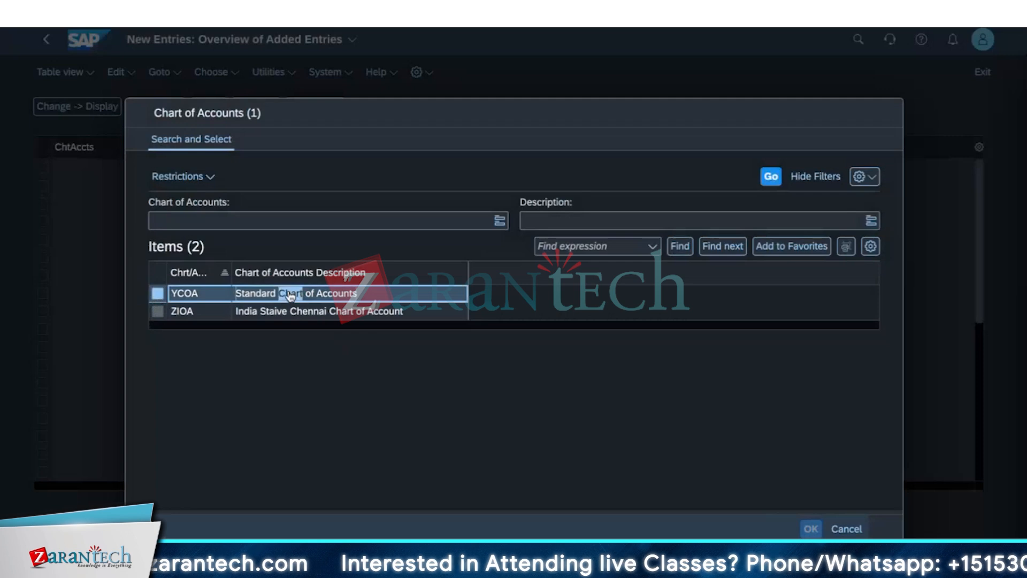
double_click(342, 294)
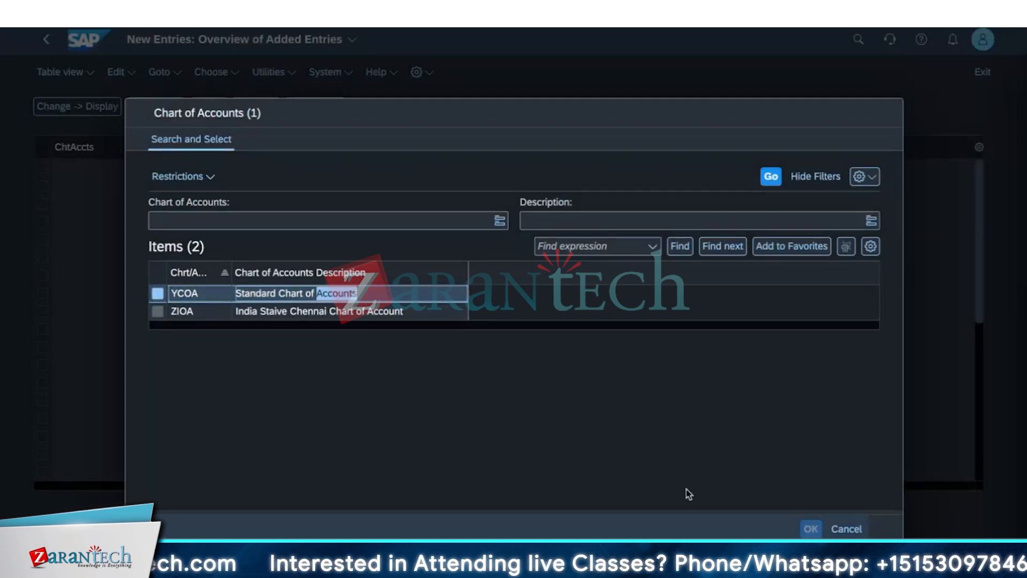
click(811, 529)
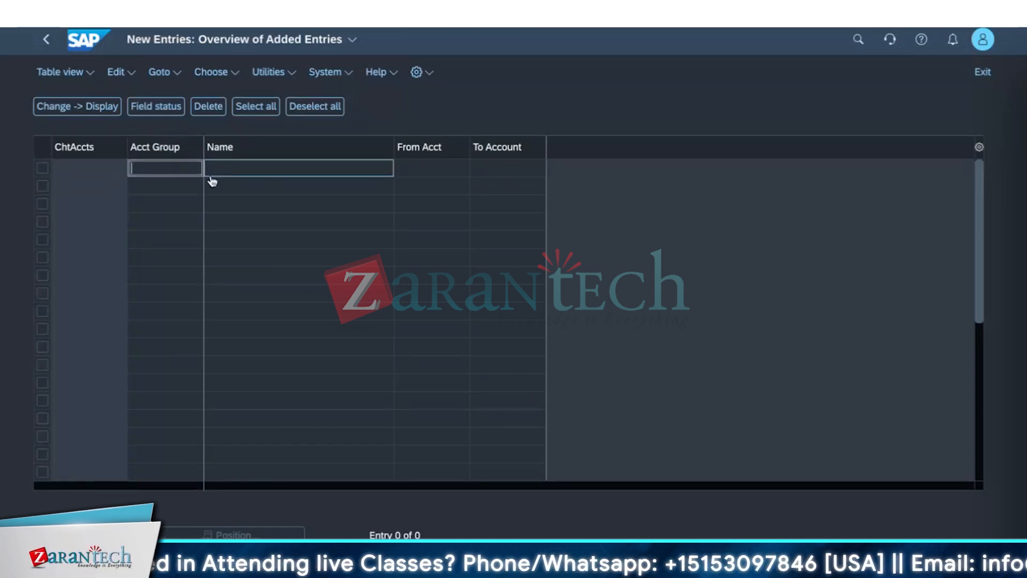
Enter account group BNG with the name "Banking Transaction group" in the first row of the new entries
click(266, 174)
click(179, 178)
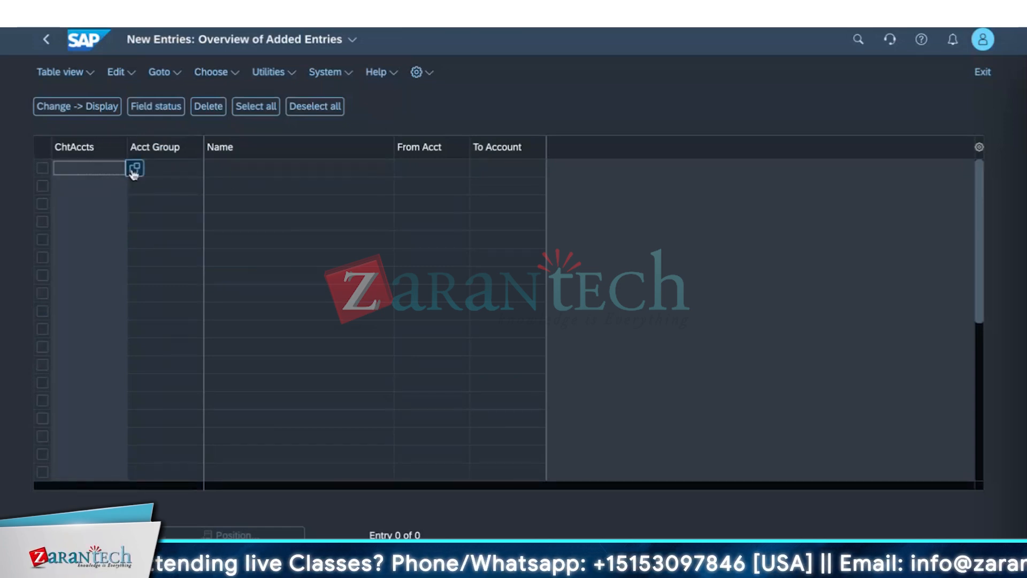
click(166, 174)
click(222, 176)
click(181, 174)
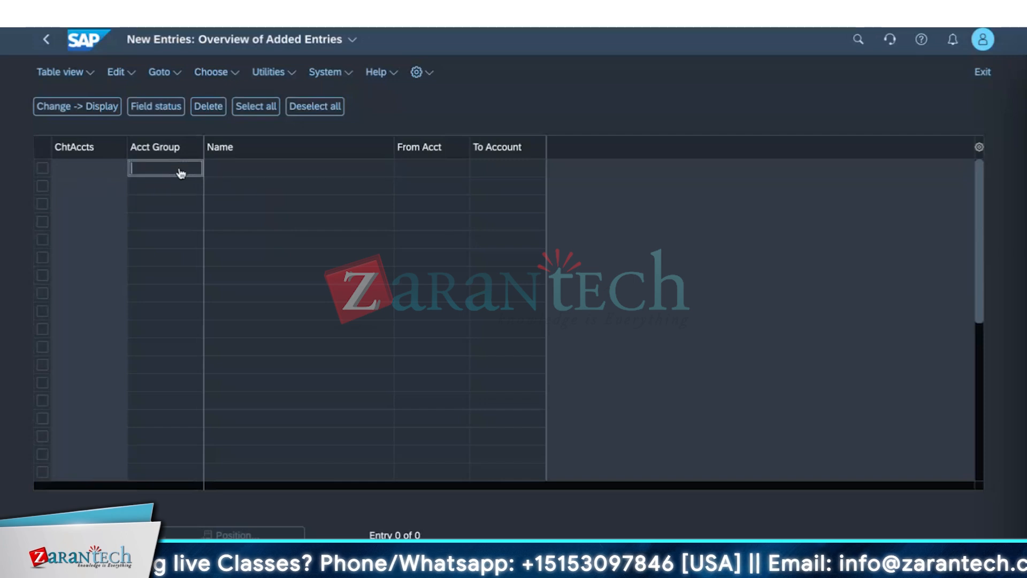
text(as)
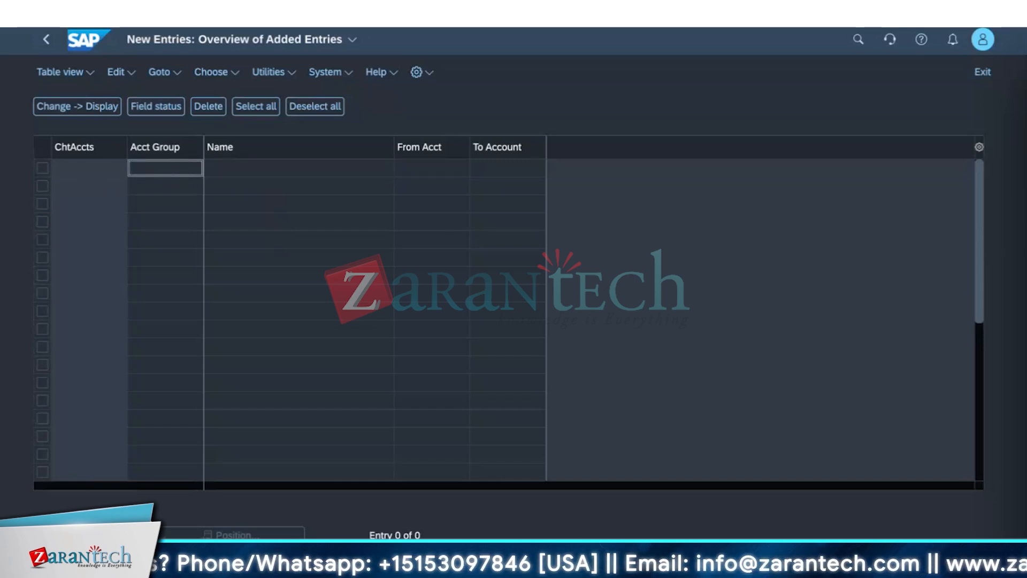
text(BNG)
click(251, 167)
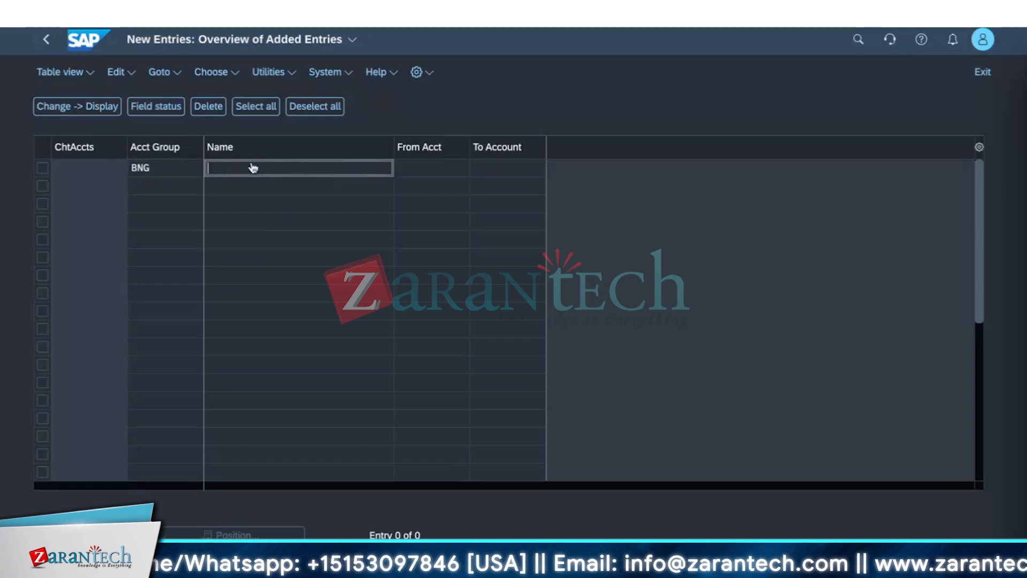
text(Banking)
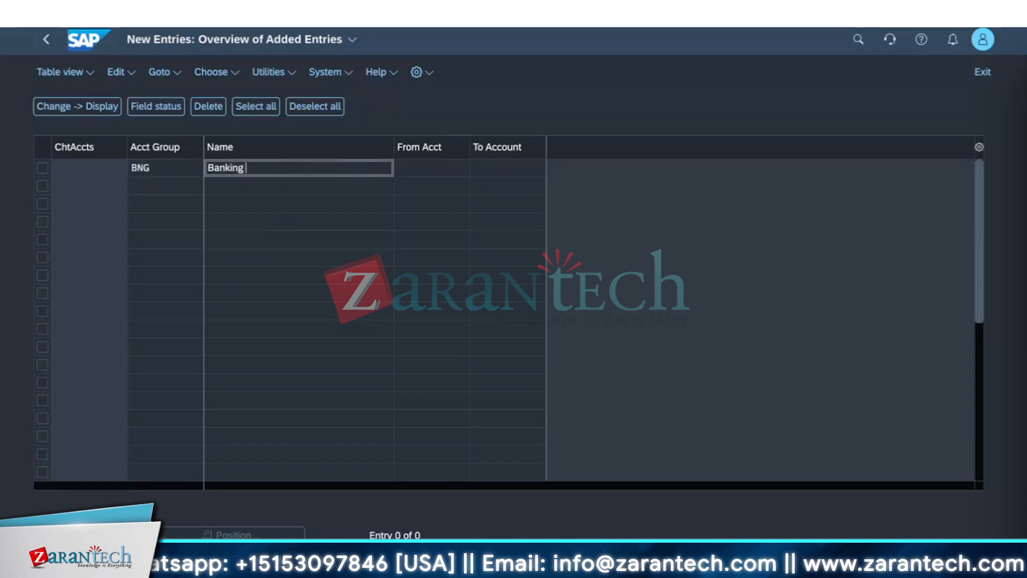
text( Transaction)
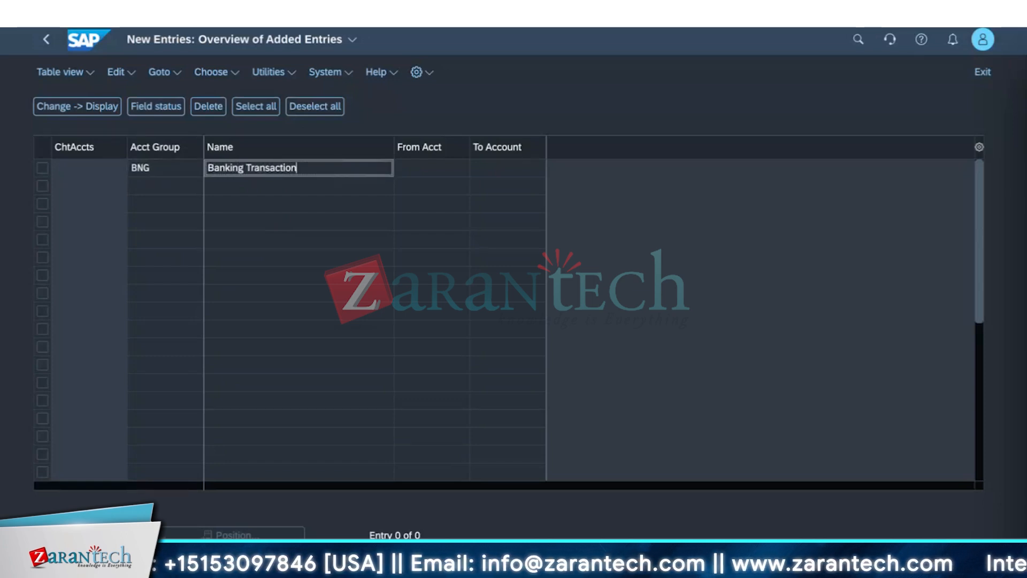
text( group)
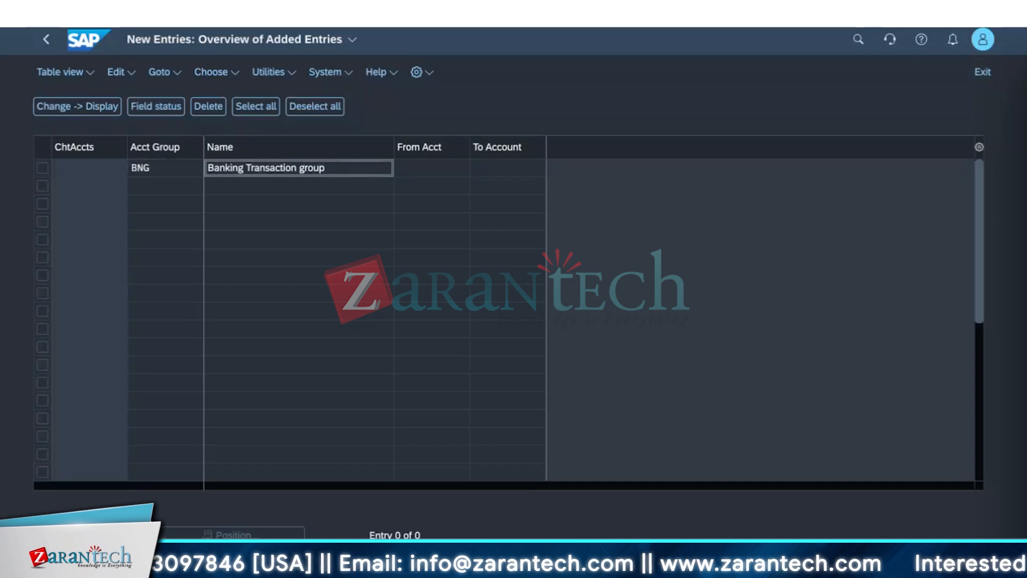
click(424, 168)
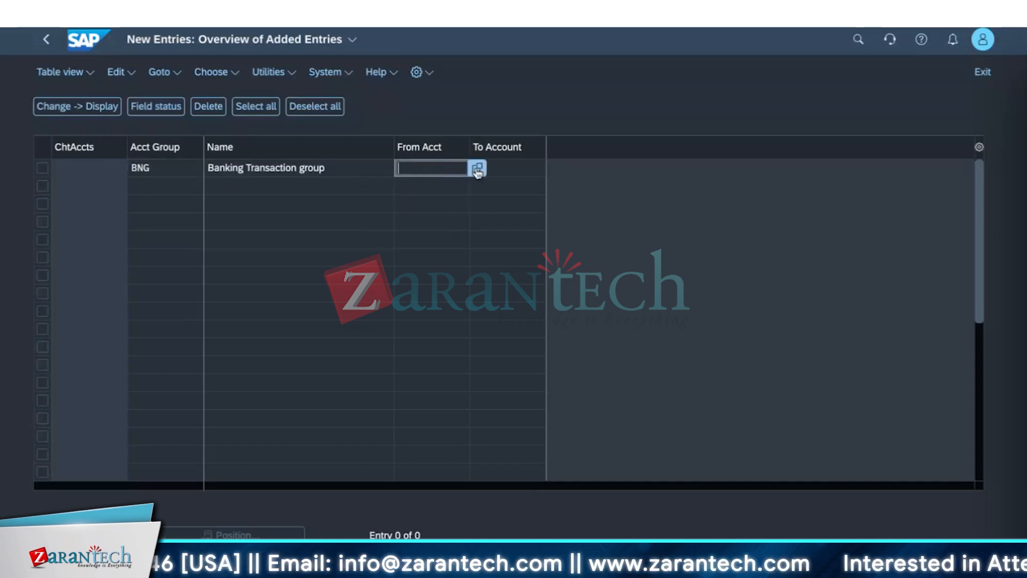
click(477, 169)
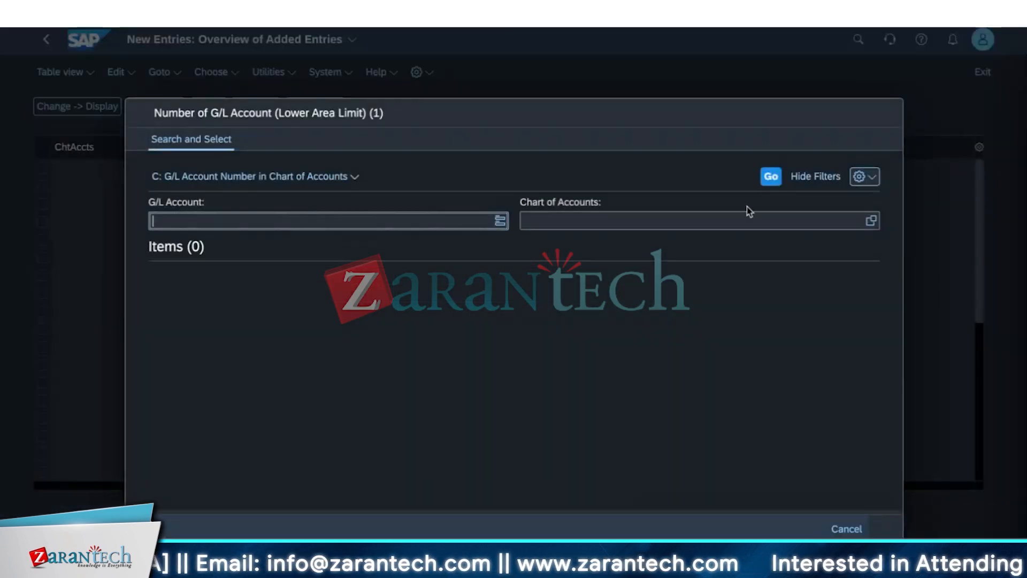
click(815, 176)
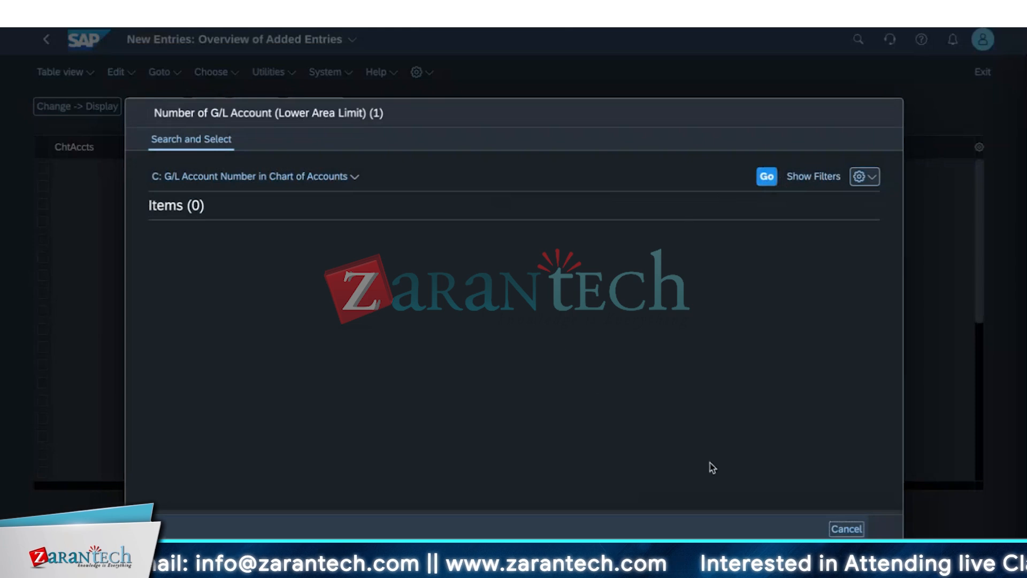
click(846, 529)
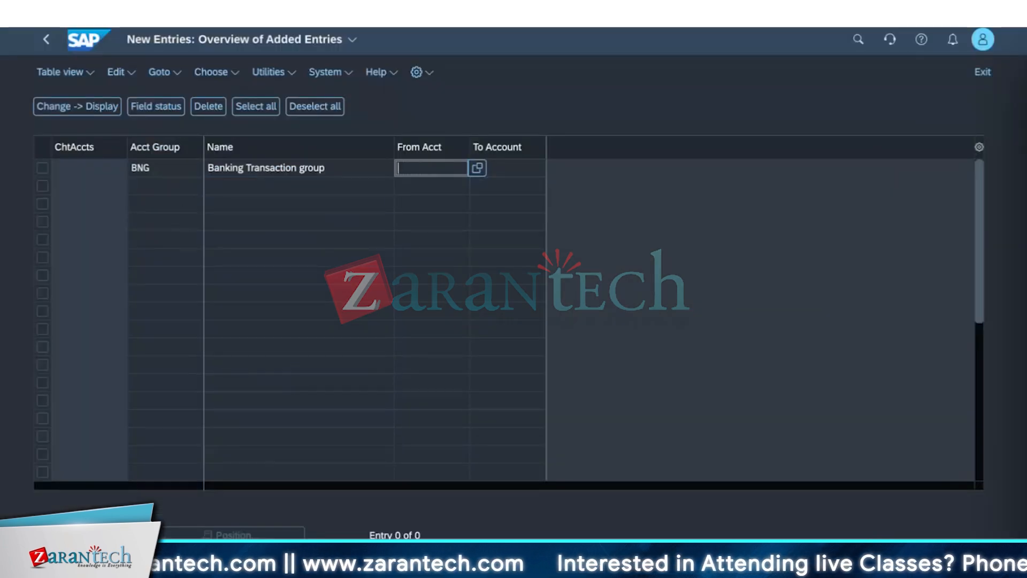
Set the From Account of group BNG to the Petty Cash account 10010000 from the G/L account search
key(Return)
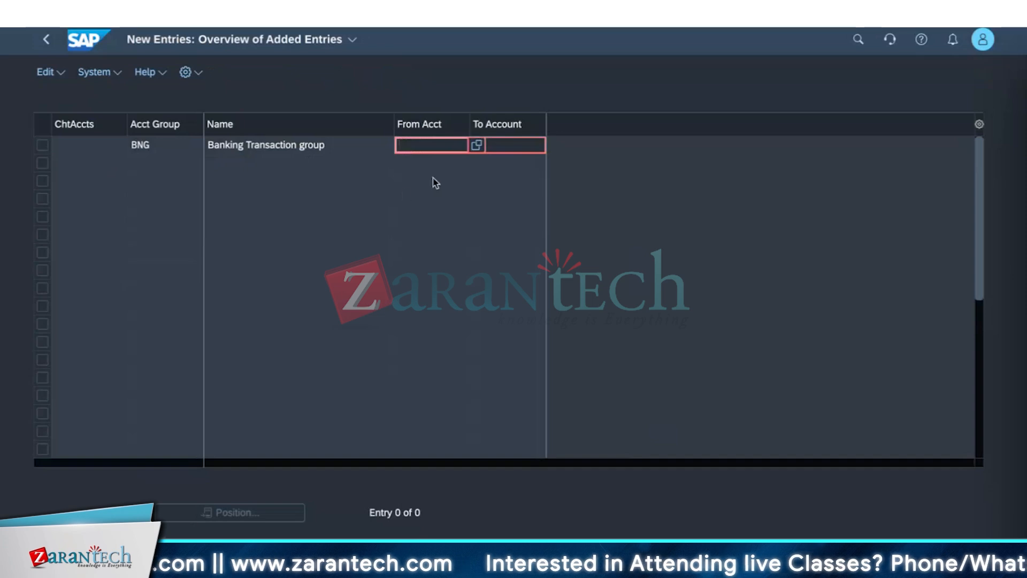
click(477, 149)
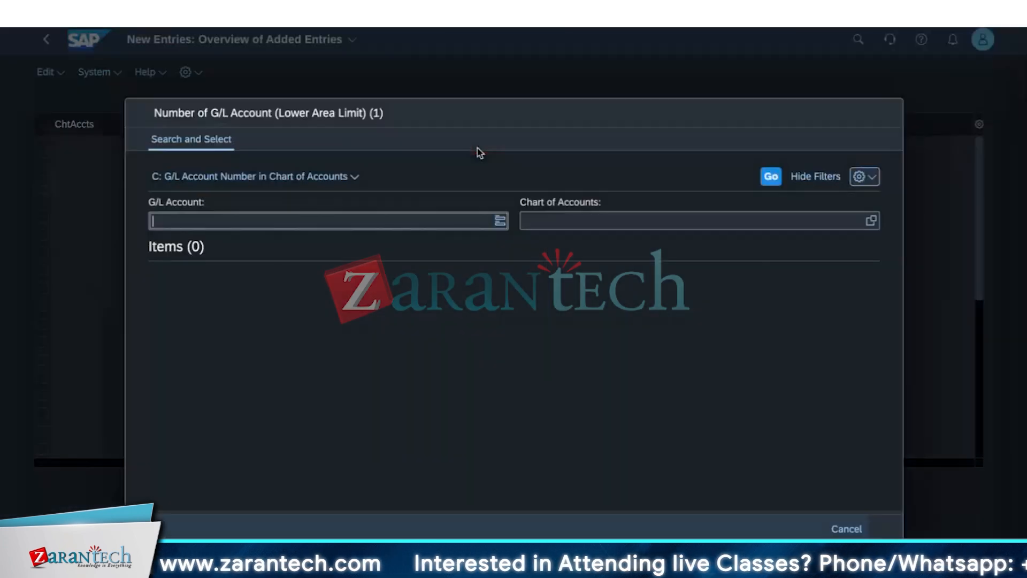
click(769, 176)
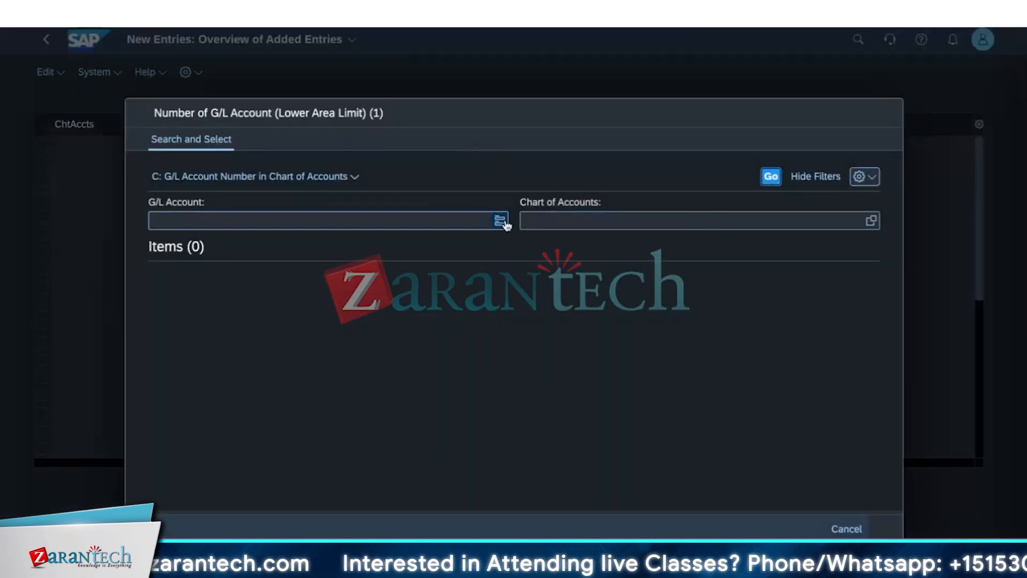
click(158, 293)
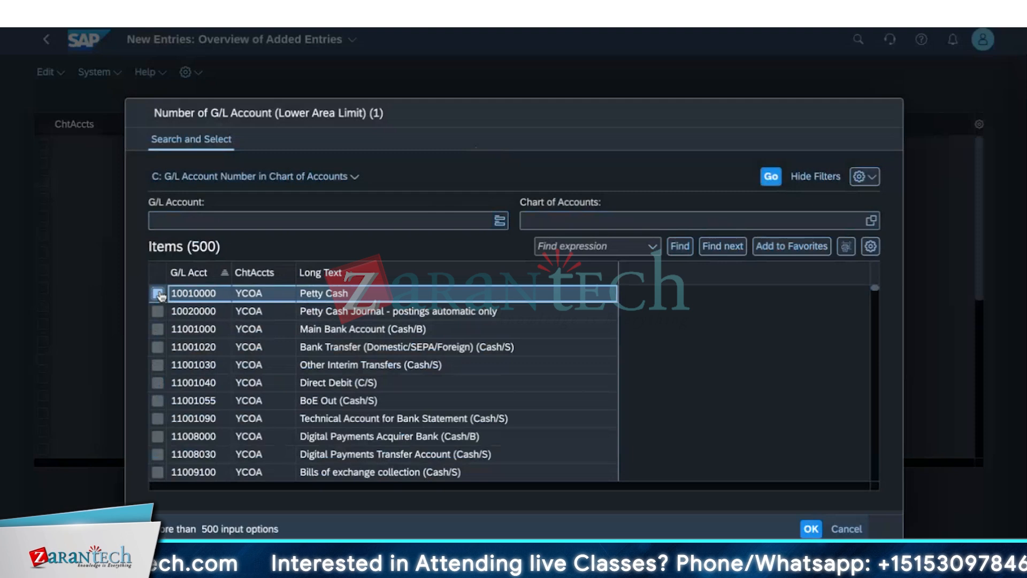
click(811, 528)
Set the To Account of group BNG to Technical Account for Bank Statement 11001090 and save the entry with the proposed customizing request
click(512, 150)
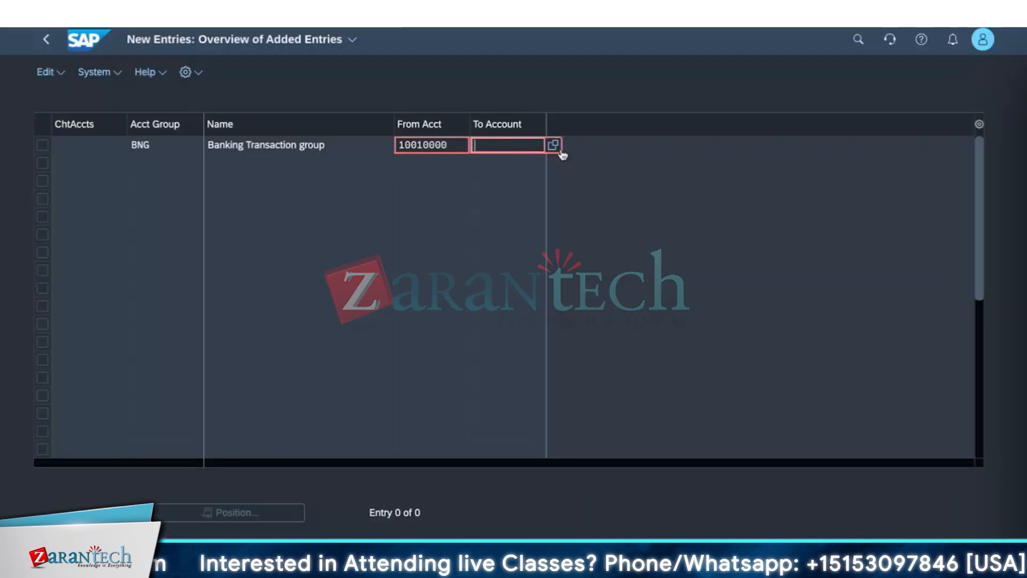
click(561, 153)
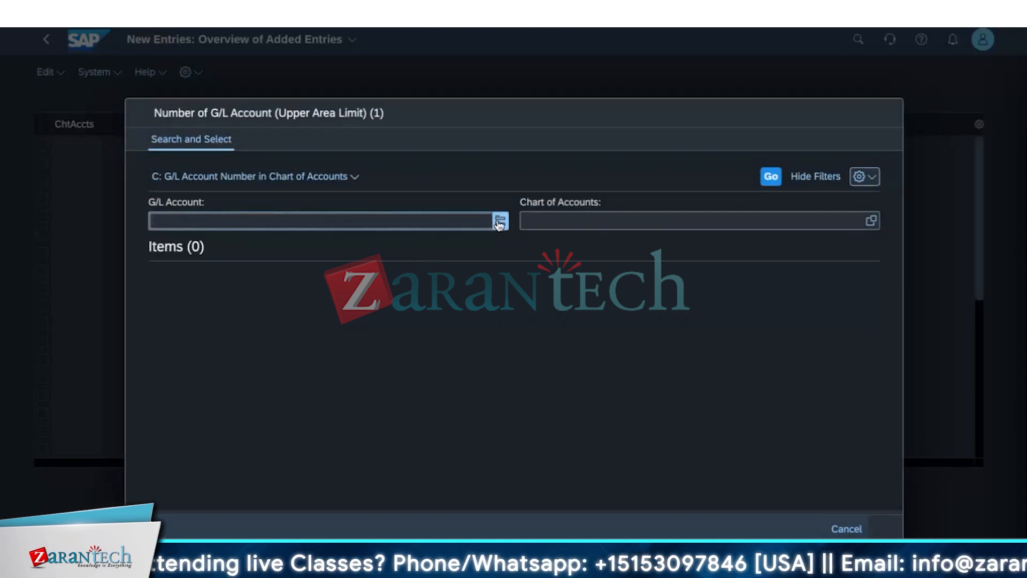
click(500, 224)
click(707, 442)
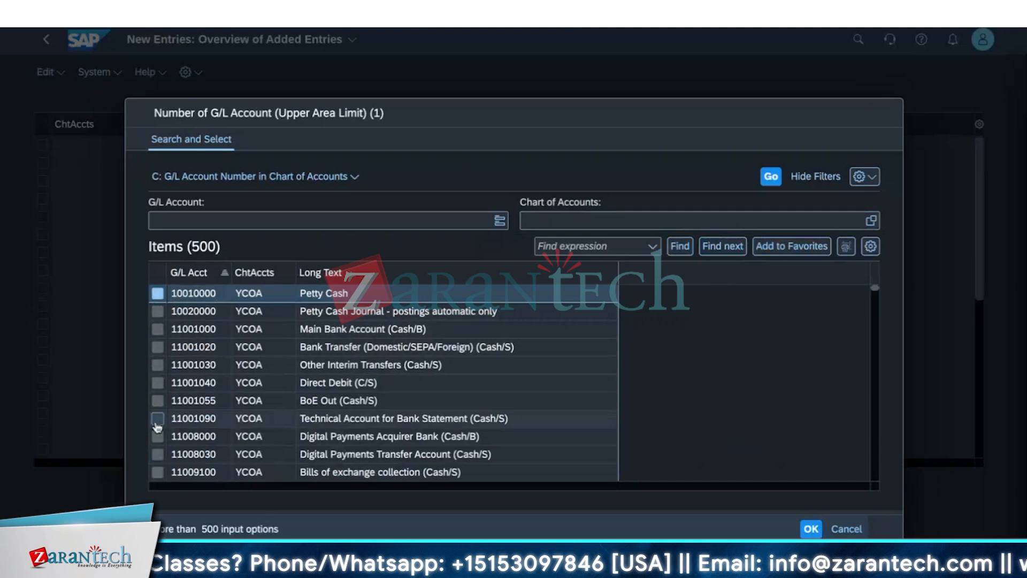
click(157, 419)
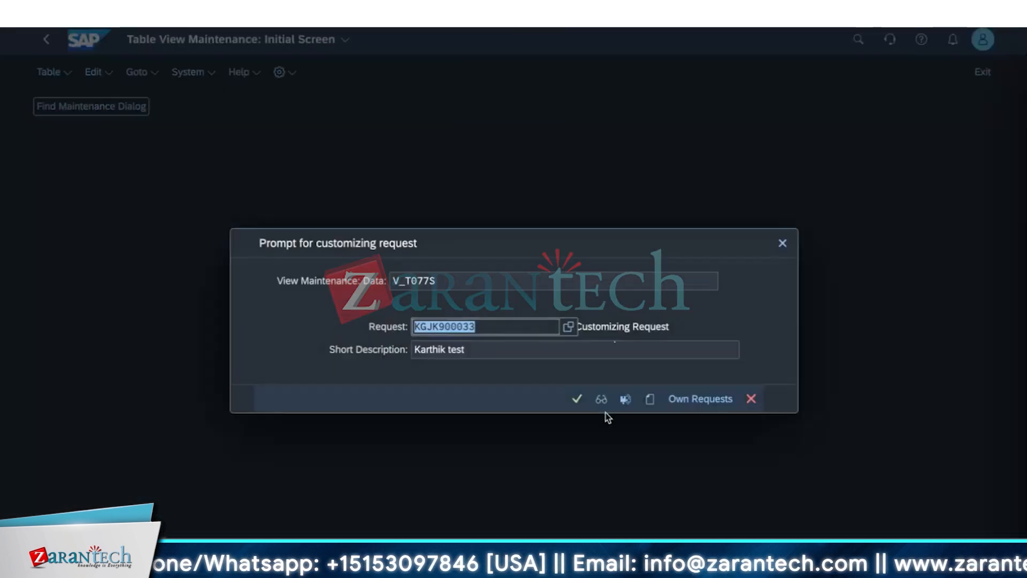
click(583, 402)
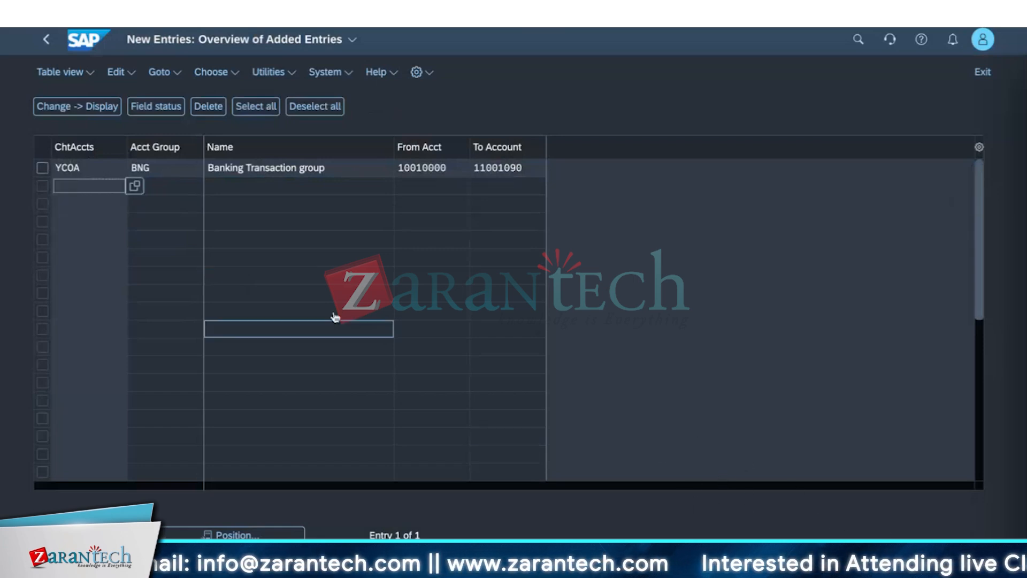
click(46, 42)
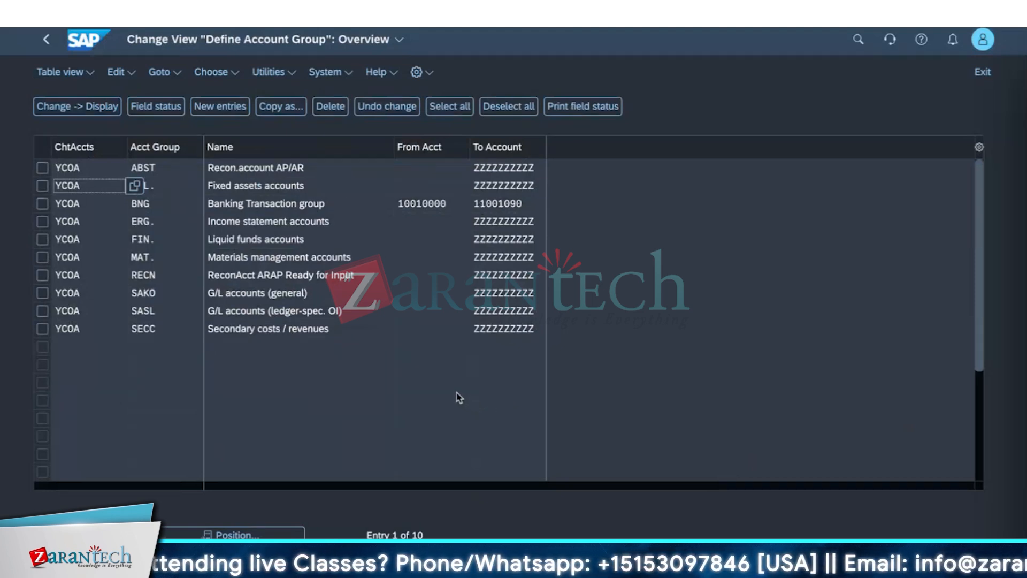
Open the Define Financial Statement Versions activity from the Chart of Accounts & Financial Statements configuration list
scroll(433, 380, down, 2)
scroll(447, 395, up, 2)
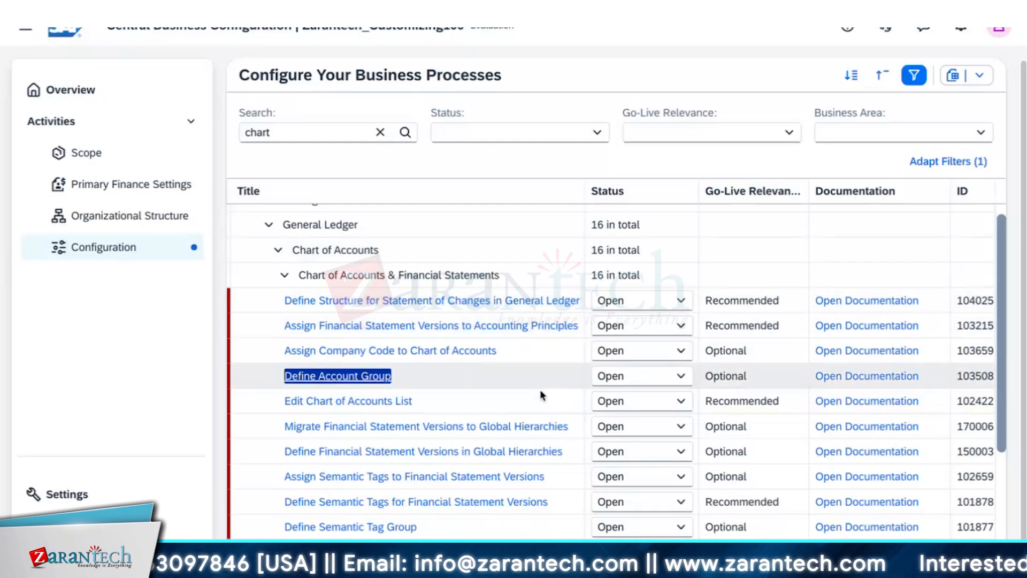
scroll(417, 502, down, 3)
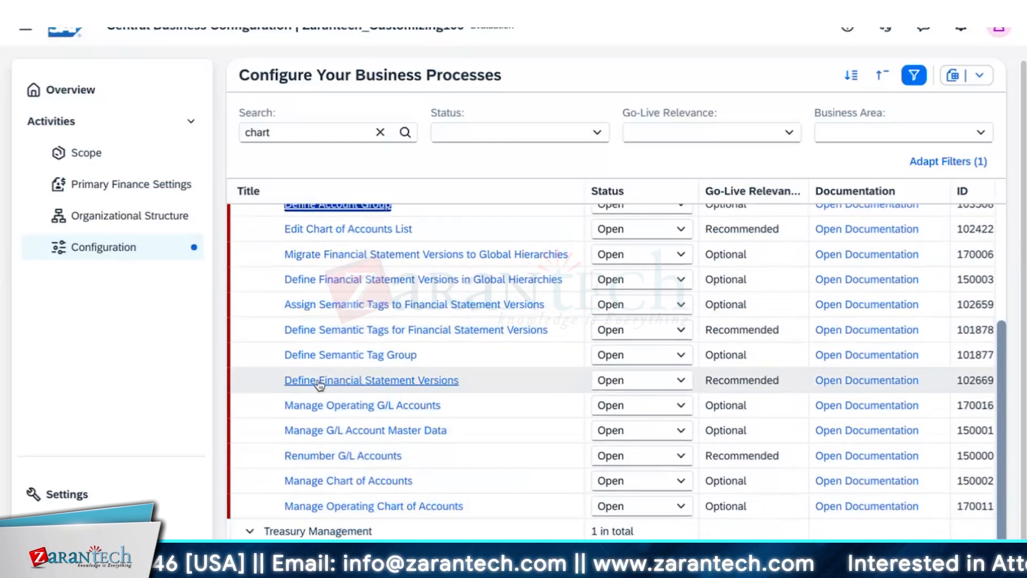
click(389, 380)
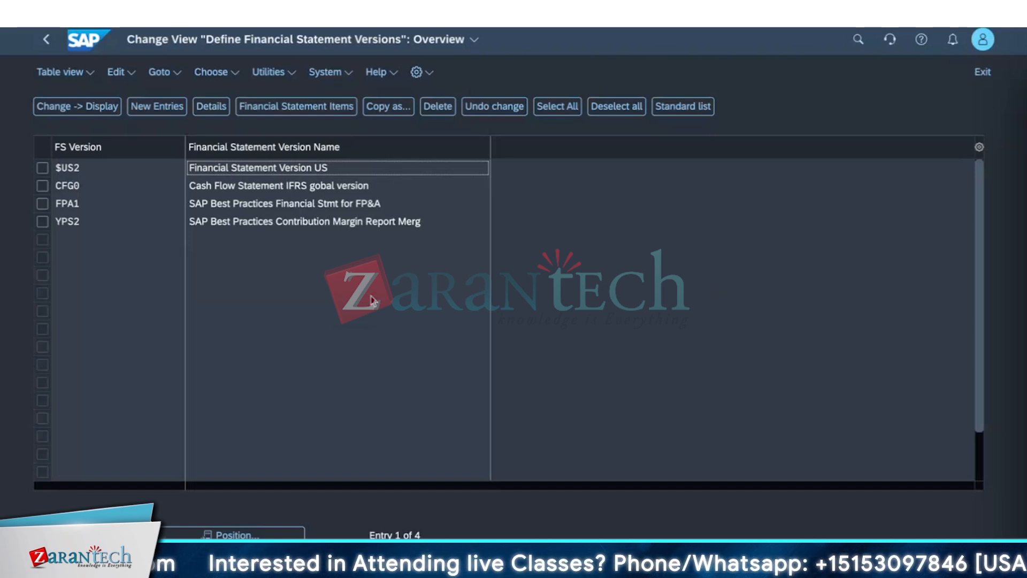
click(217, 225)
click(95, 221)
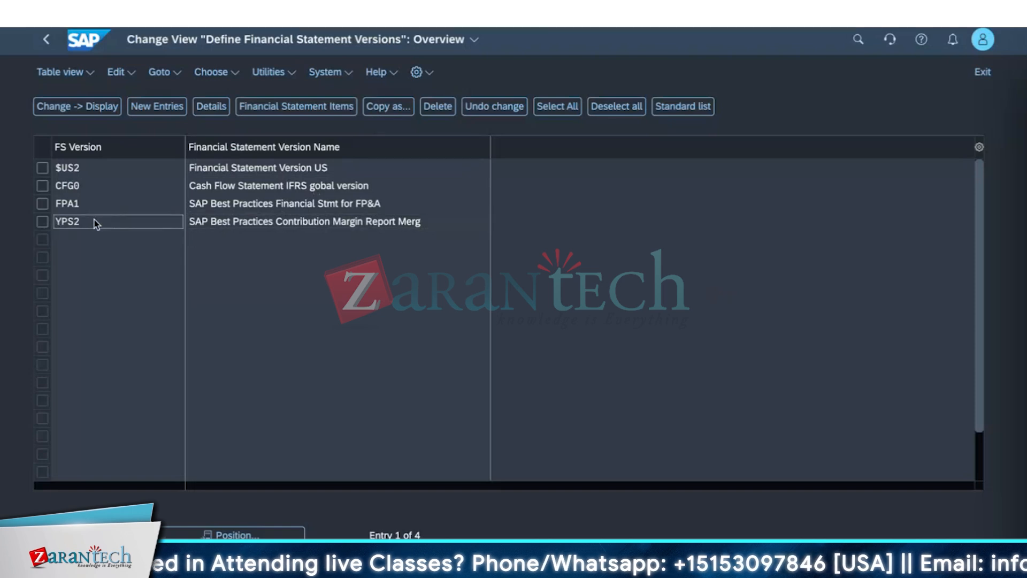
click(295, 218)
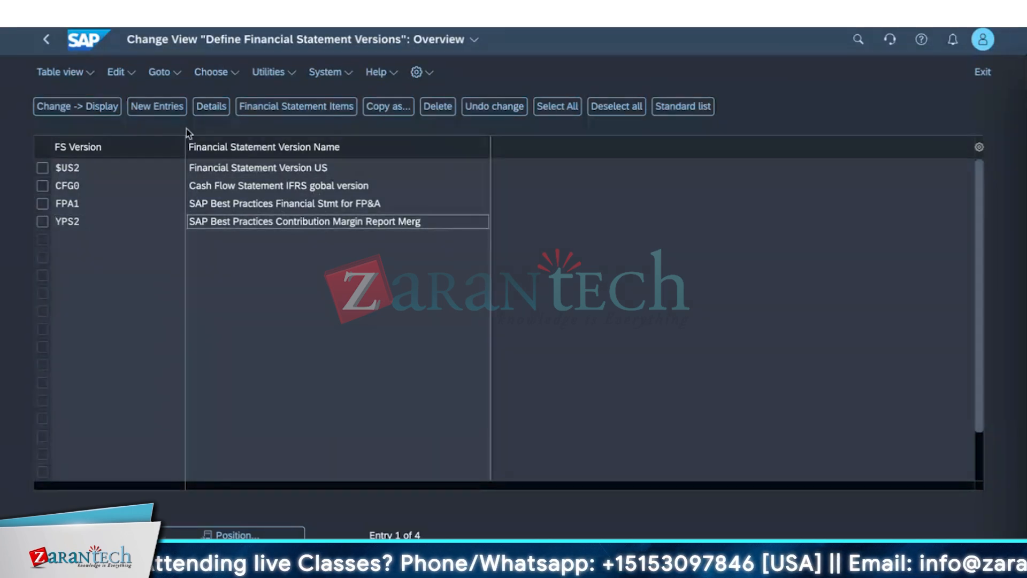
click(138, 217)
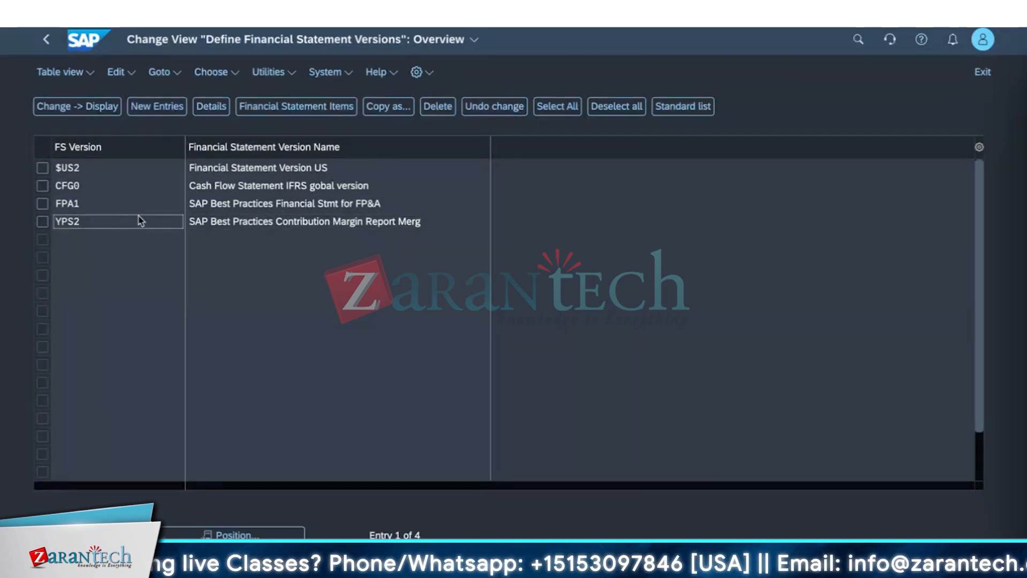
click(198, 221)
click(174, 222)
click(389, 109)
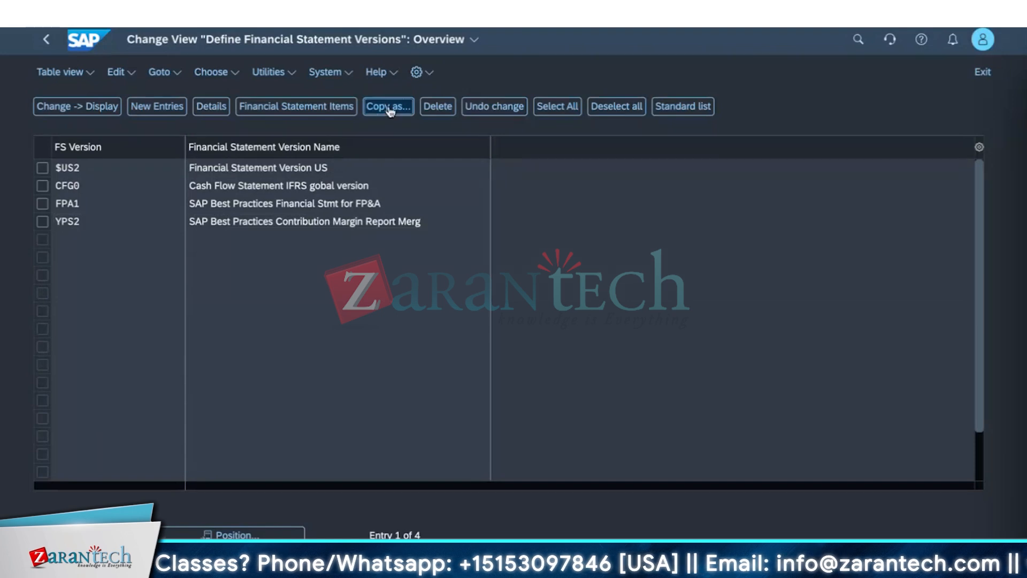
click(240, 224)
click(224, 246)
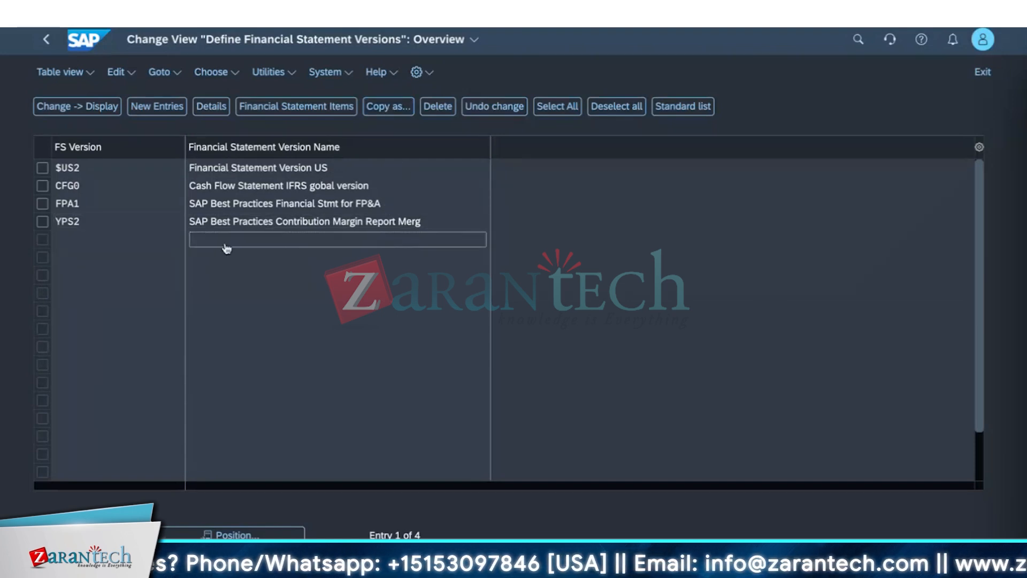
click(380, 109)
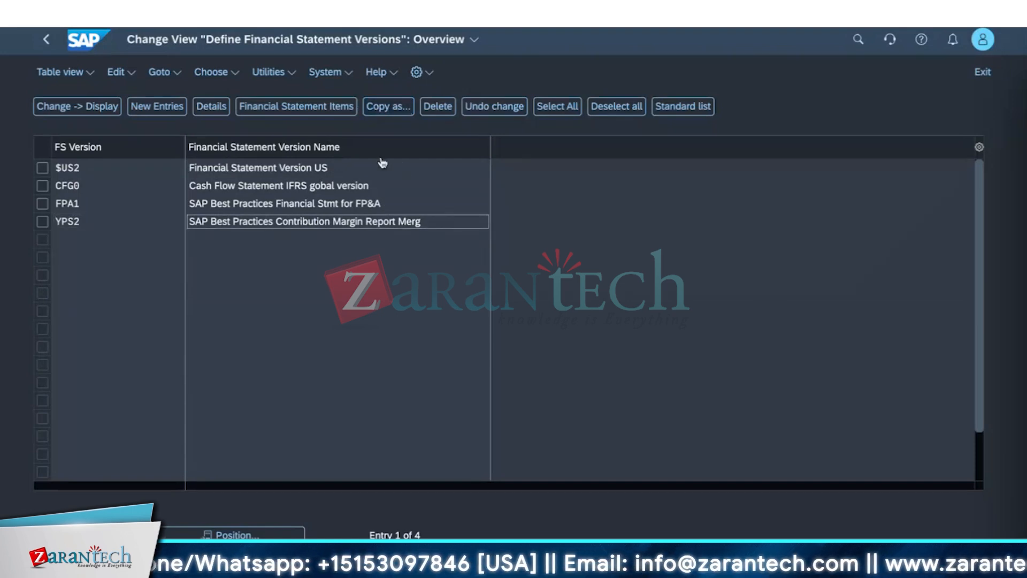
Open the details of financial statement version YPS2 and review its general specifications, including the Group Account Number option
double_click(281, 222)
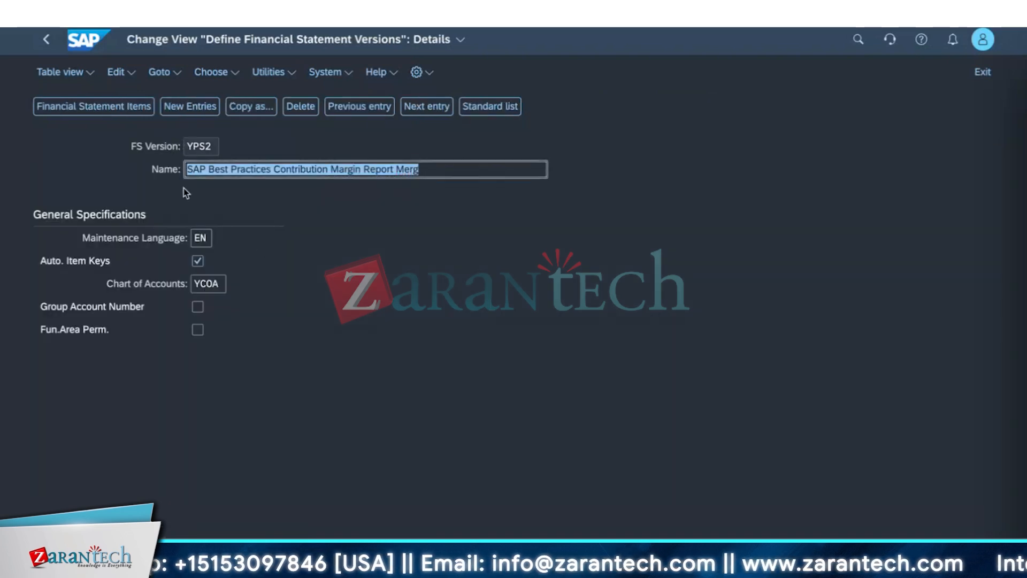
click(272, 228)
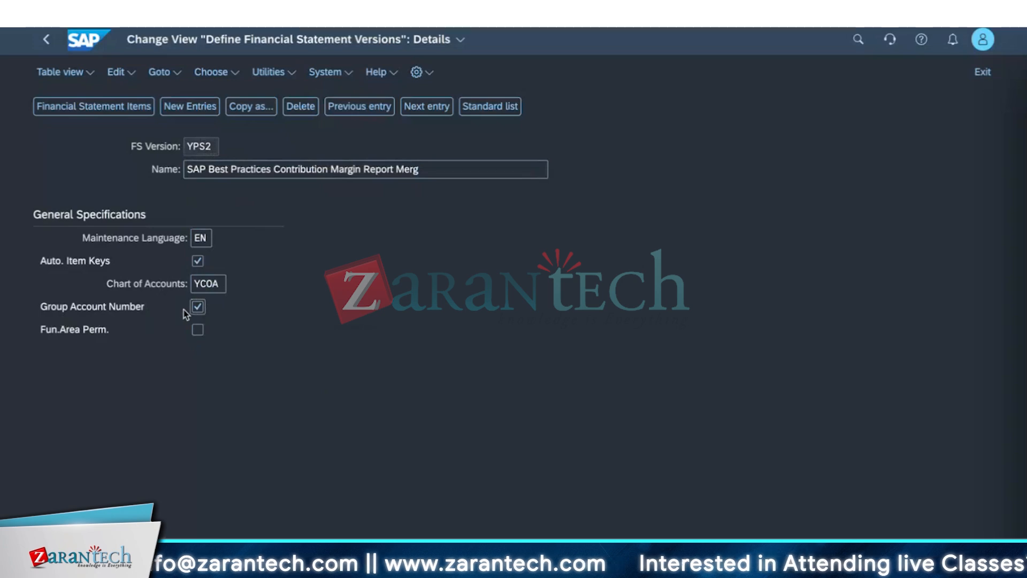
click(197, 308)
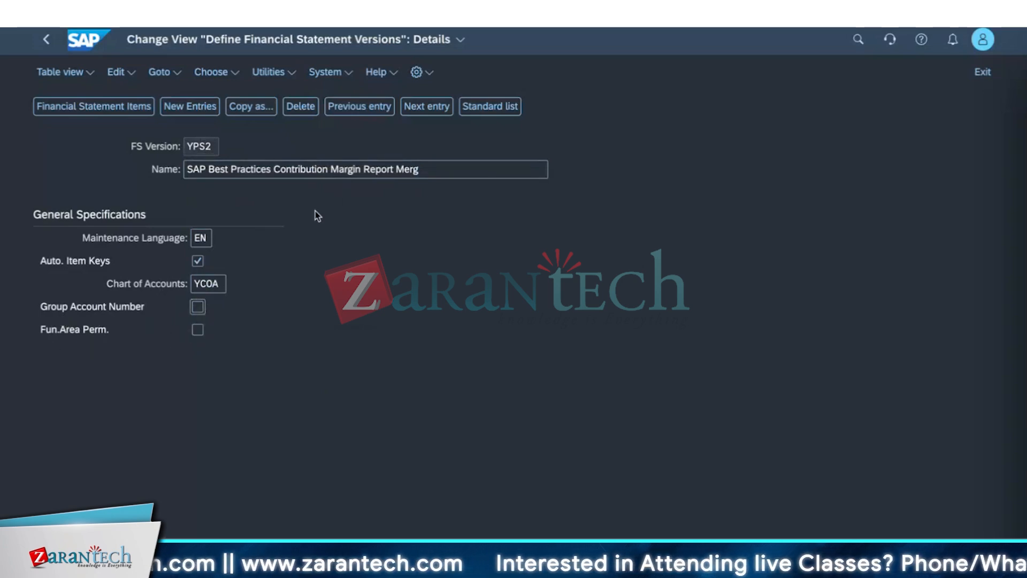
Open the financial statement items of version YPS2, choosing to save without activating, and return to the version overview
click(94, 107)
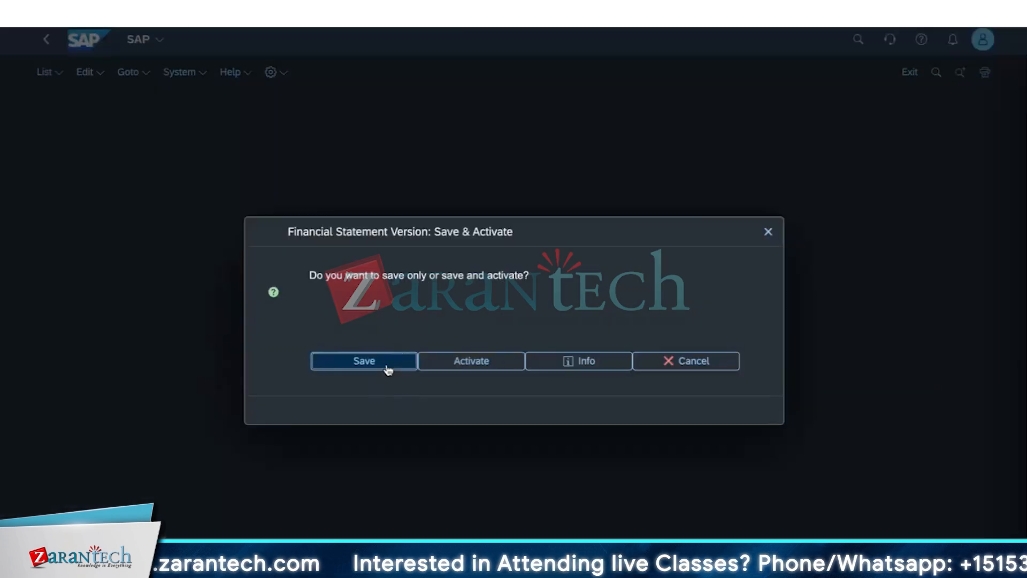
click(409, 369)
click(580, 401)
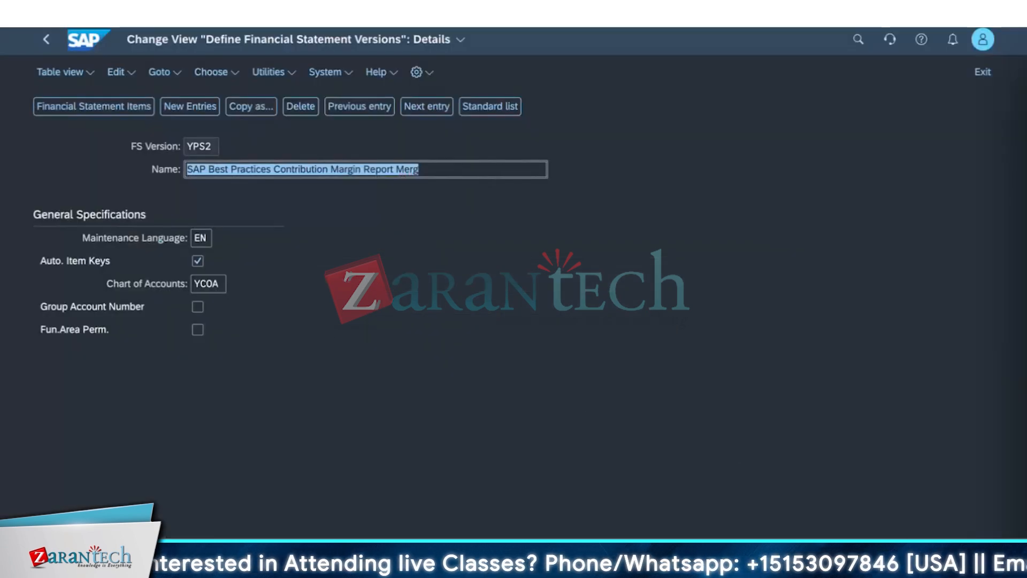
click(645, 499)
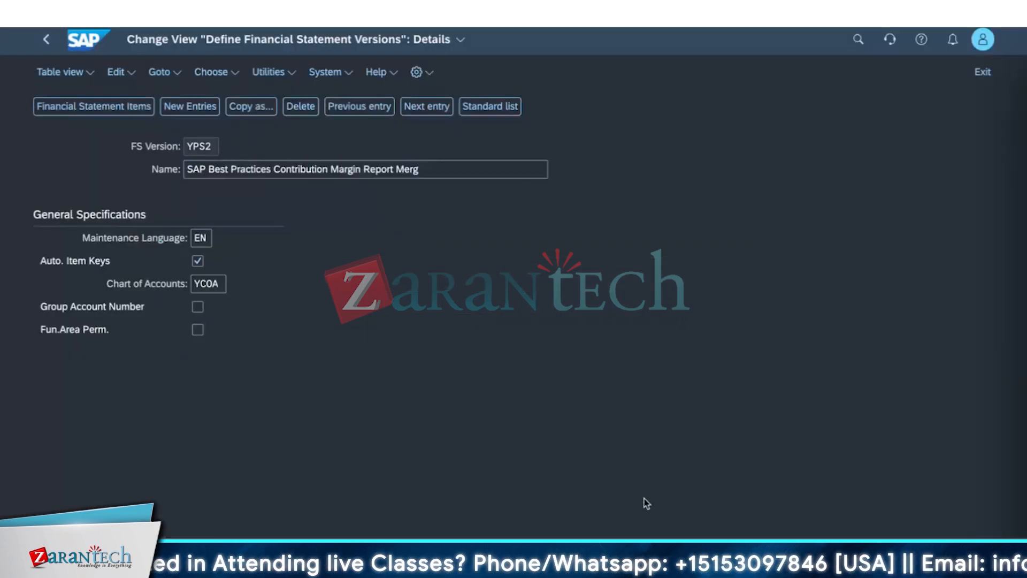
click(42, 44)
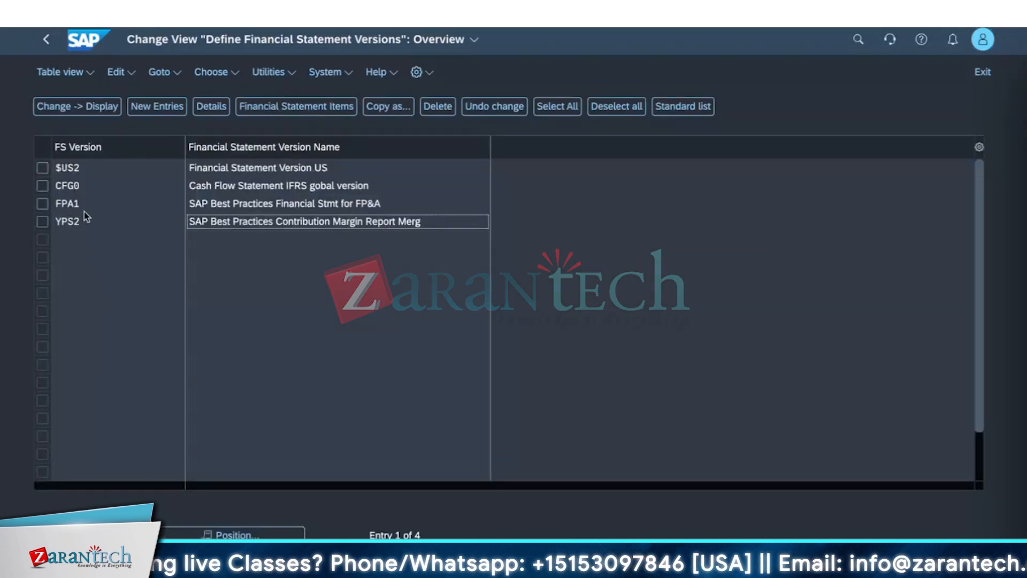
Start a new financial statement version entry, try BNK as its FS Version and clear the field again
click(234, 292)
click(153, 106)
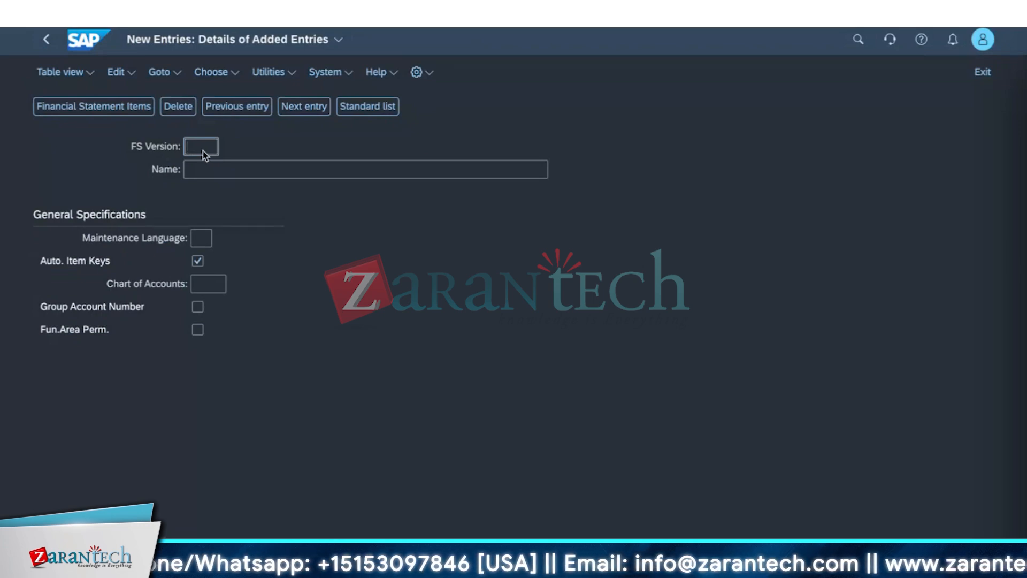
text(BNK)
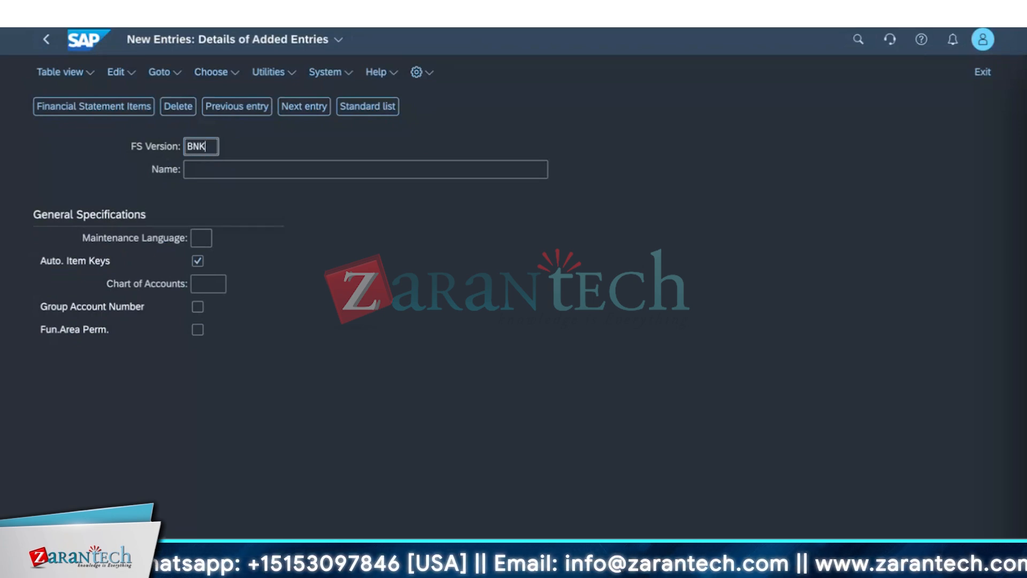
key(BackSpace)
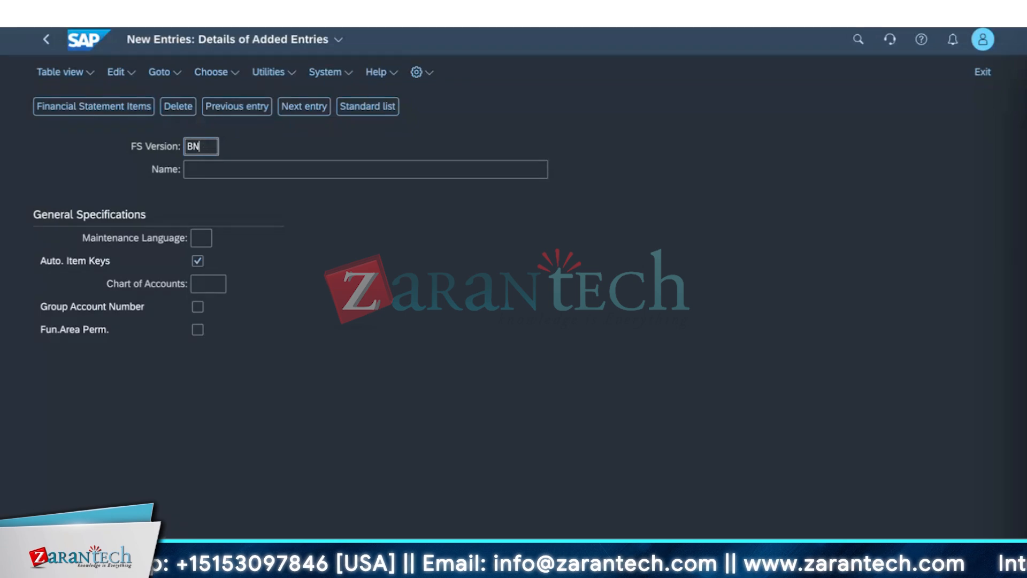
key(BackSpace)
key(BackSpace)
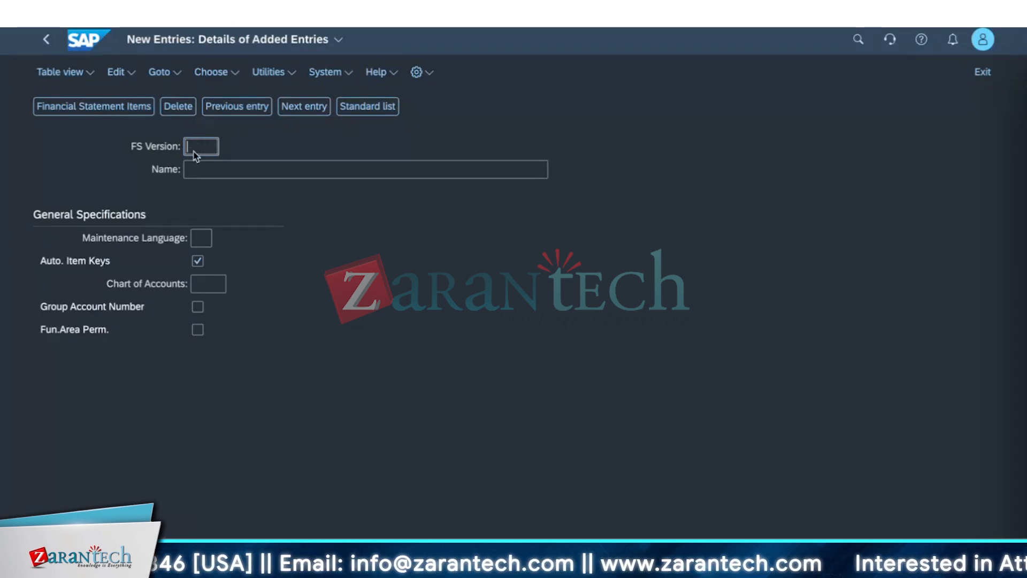
Try to go back from the empty new financial statement version entry, and skip the required Maintenance Language
click(52, 52)
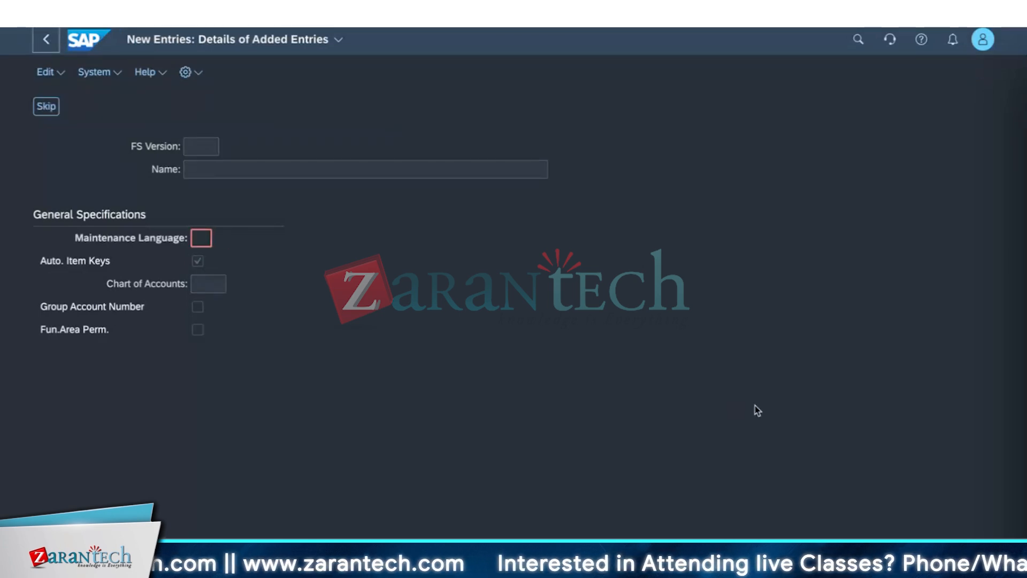
click(49, 43)
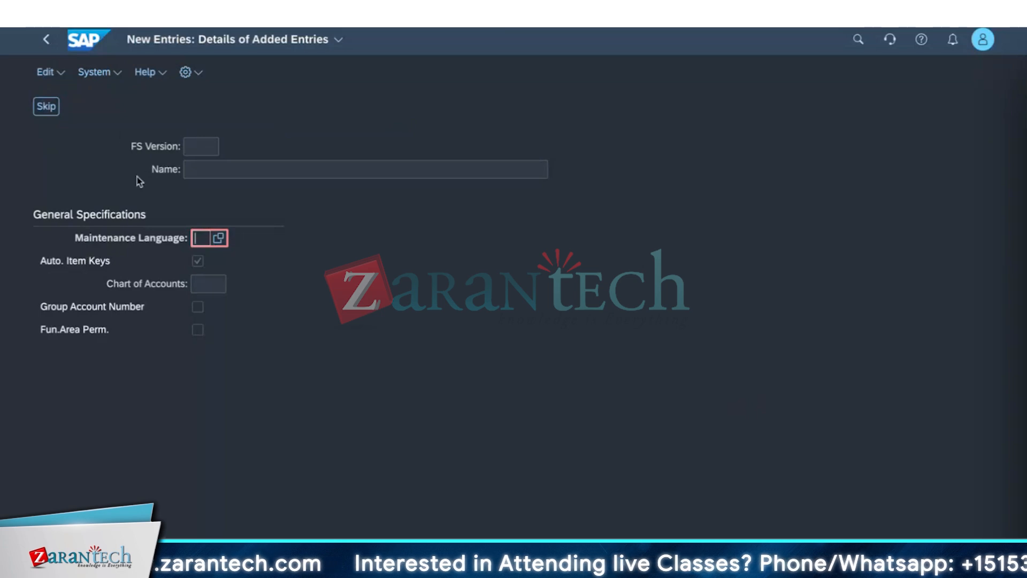
click(43, 48)
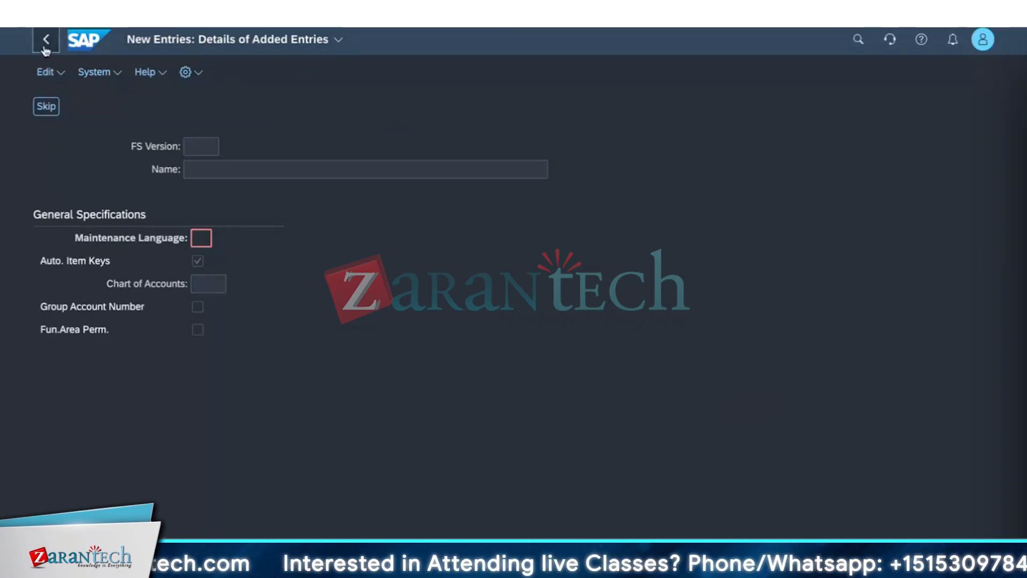
click(45, 105)
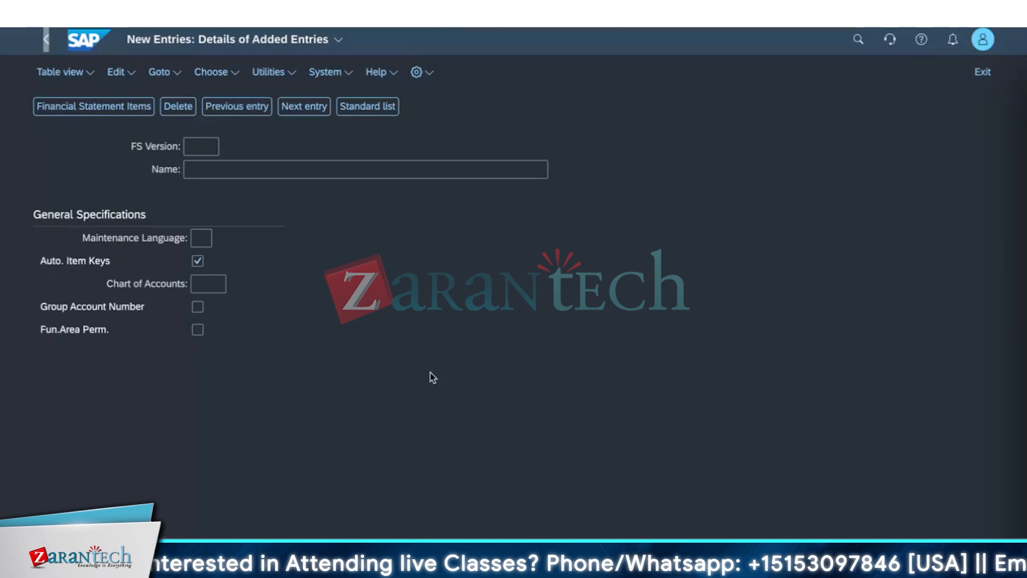
Begin the FS Version key of the new financial statement version with Z
click(214, 151)
text(Z)
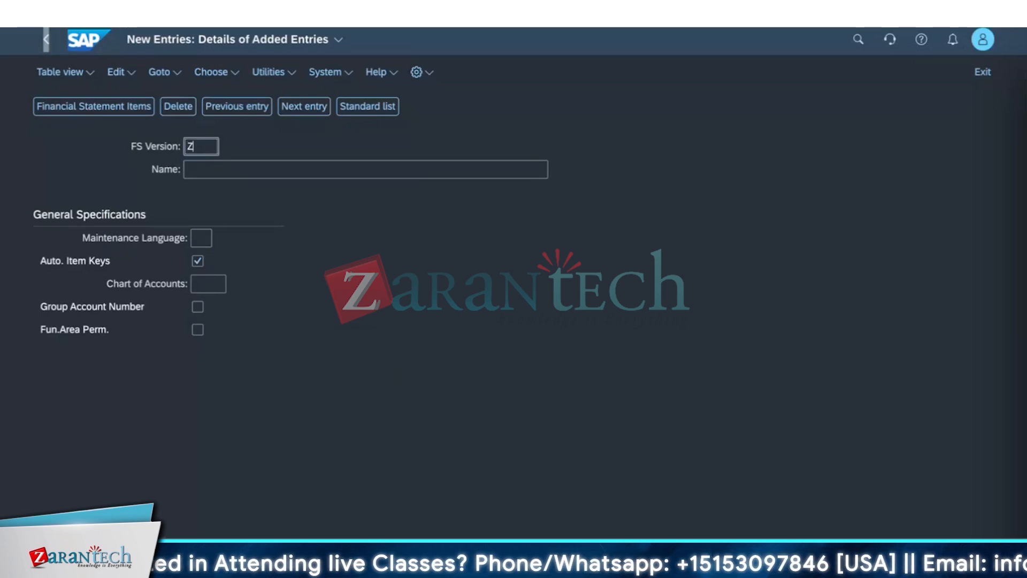
Enter ZBNK as the new financial statement version key and BANKING TRANSACTIONS as its name
text(PI)
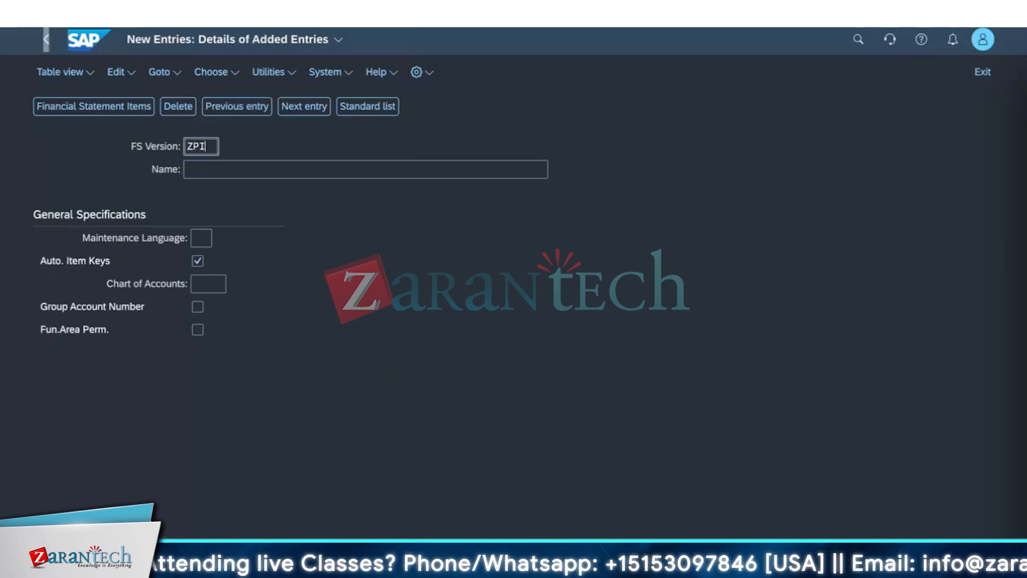
key(BackSpace)
key(BackSpace)
text(BNK)
key(Tab)
text(BANKINg)
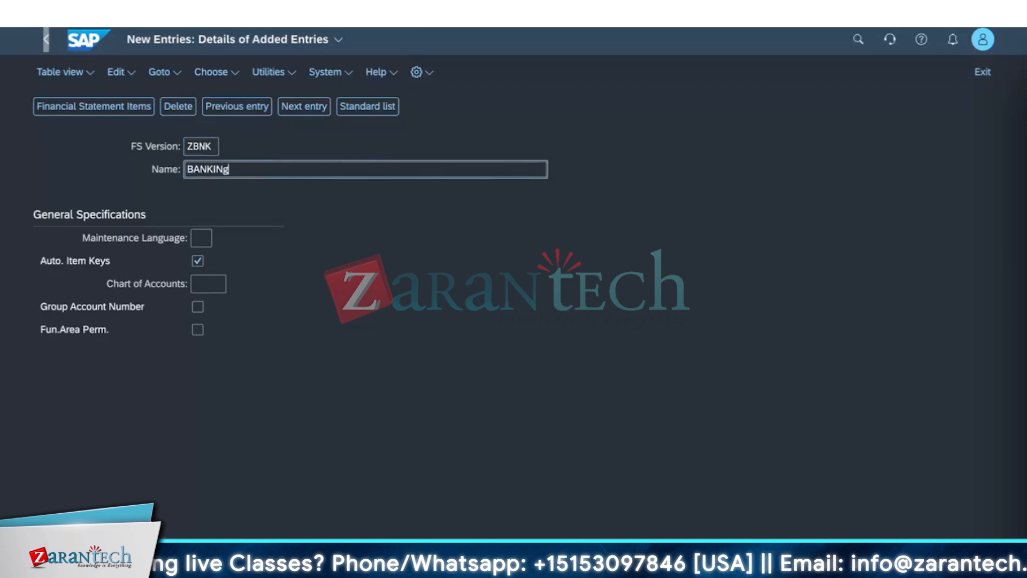
key(BackSpace)
text(G TRANSACT)
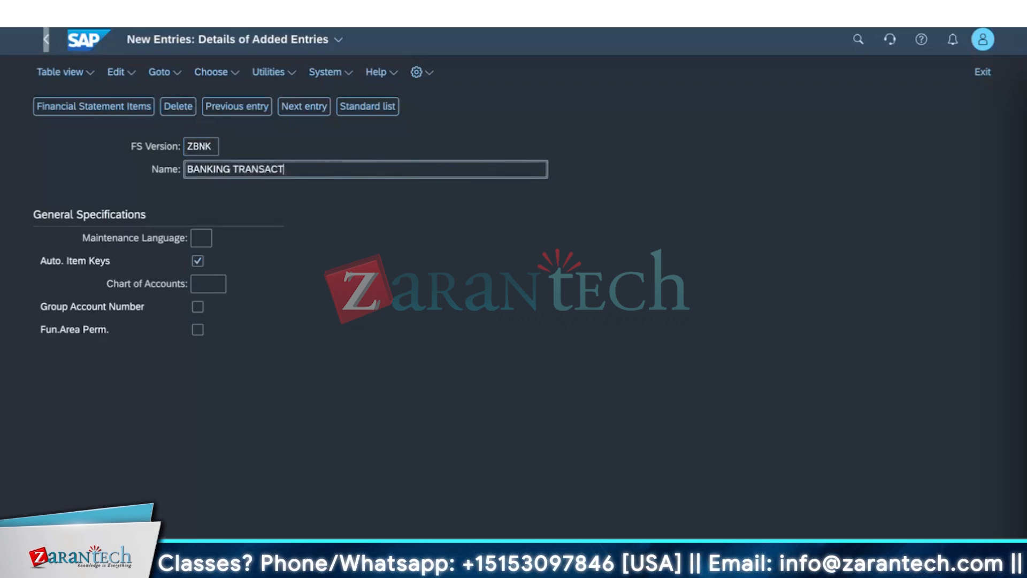
key(BackSpace)
key(BackSpace)
key(BackSpace)
key(BackSpace)
key(BackSpace)
key(BackSpace)
key(BackSpace)
key(BackSpace)
key(BackSpace)
text(TR)
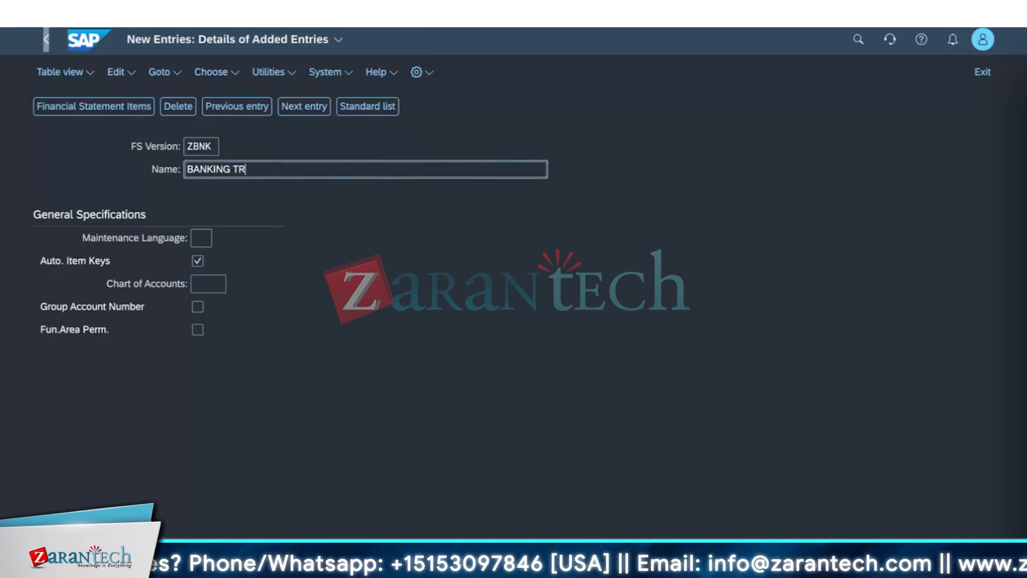
text(ANSACTIONS)
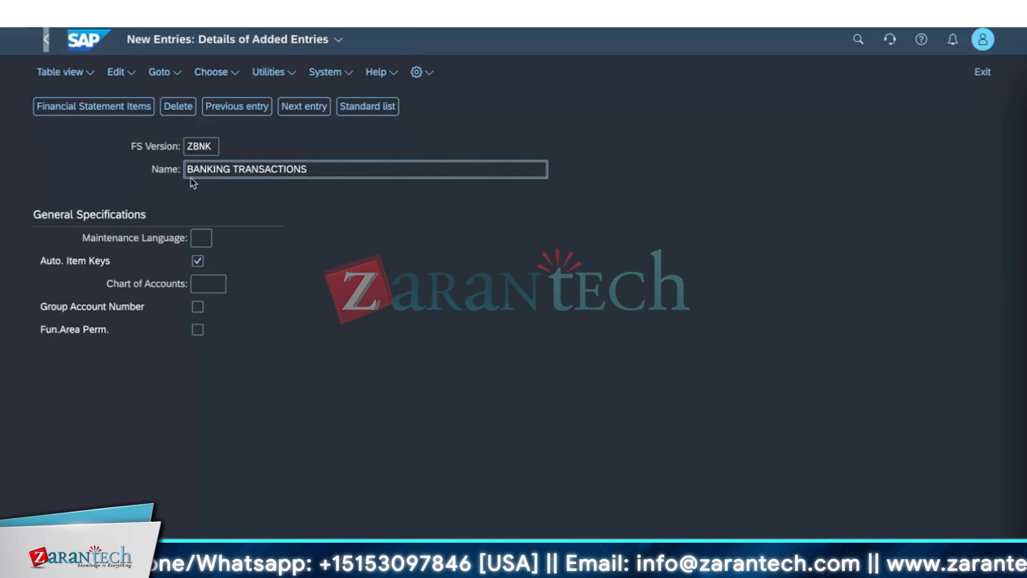
Set the version's maintenance language to EN and choose YCOA, Standard Chart of Accounts, as its chart of accounts
click(208, 240)
text(EN)
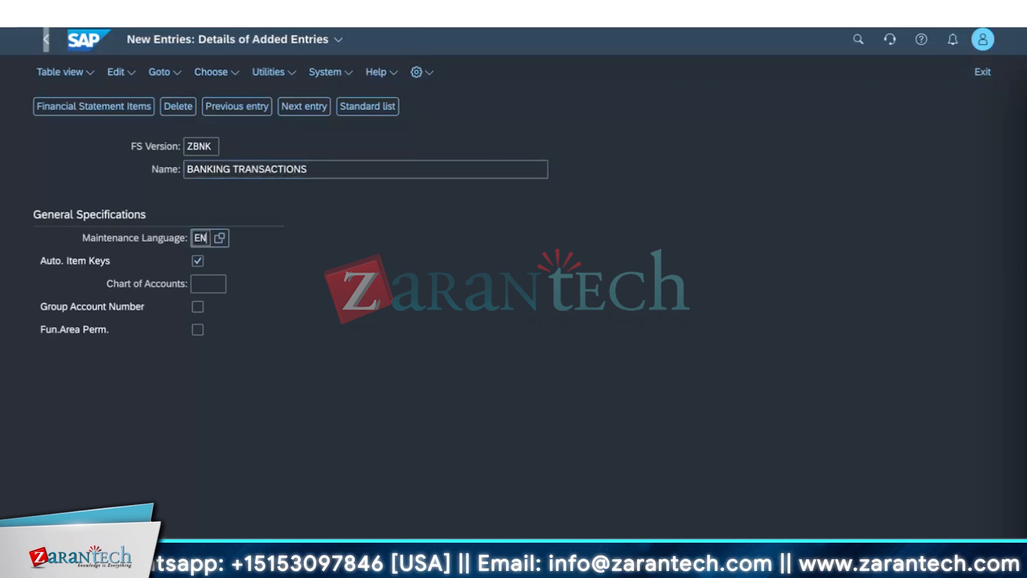
click(199, 285)
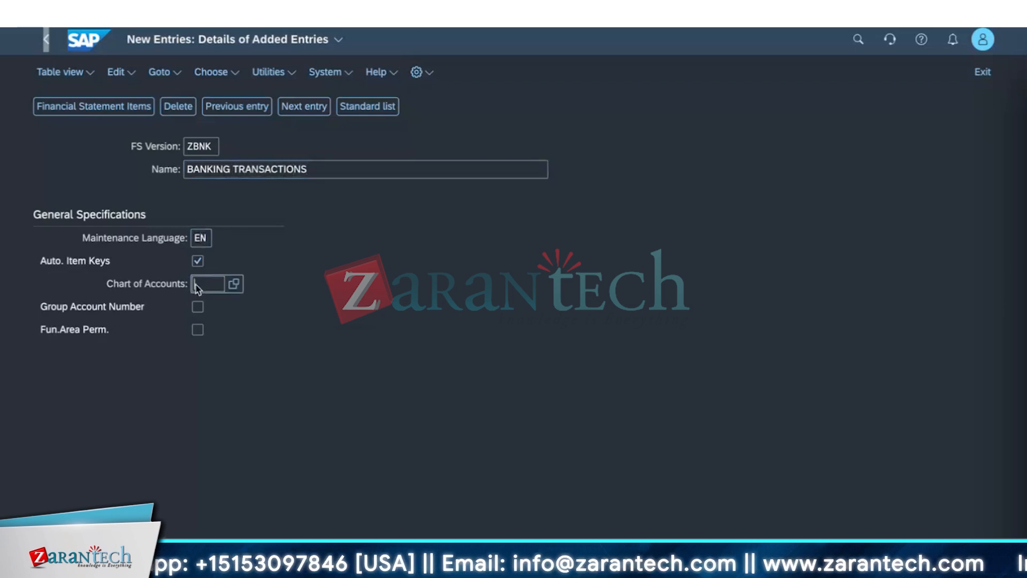
click(236, 285)
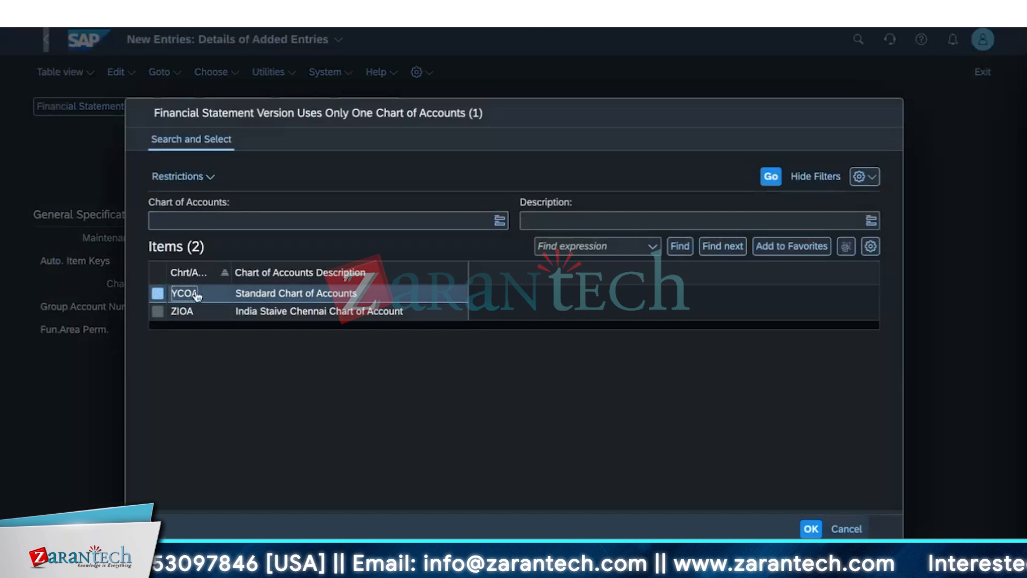
double_click(196, 294)
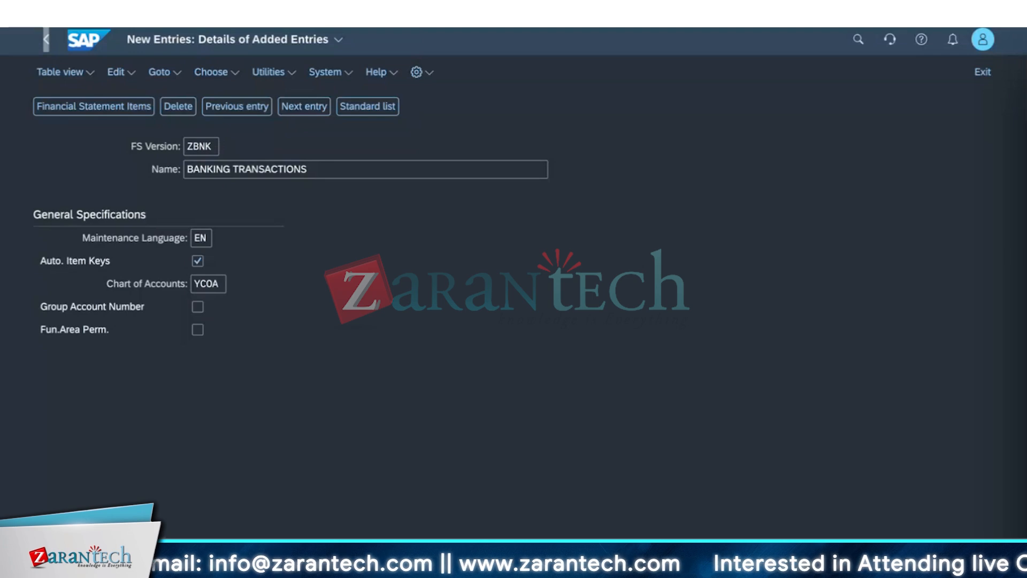
Save the ZBNK entry while opening its financial statement items, and select the Fin. Statement Notes item
click(127, 113)
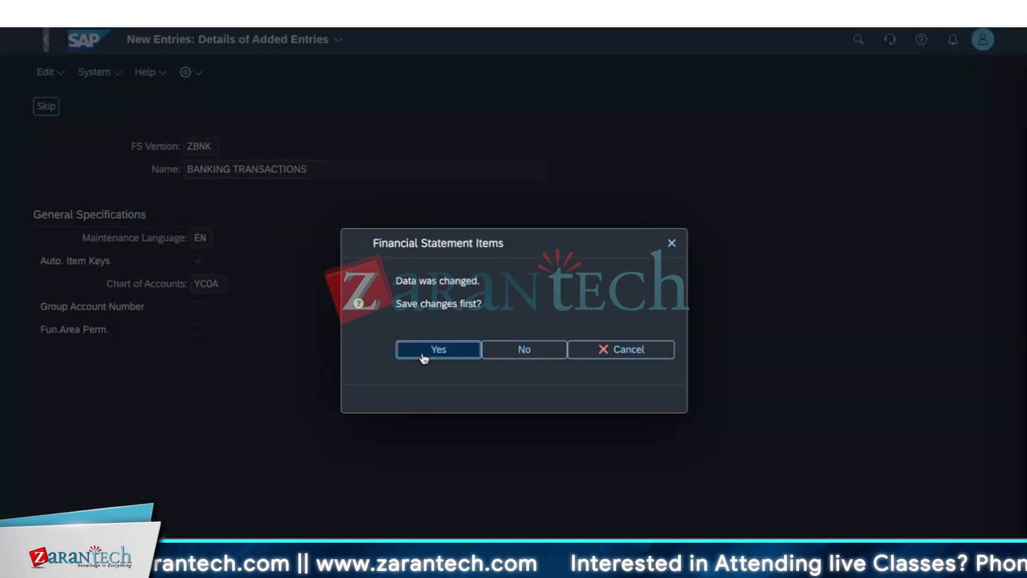
click(438, 350)
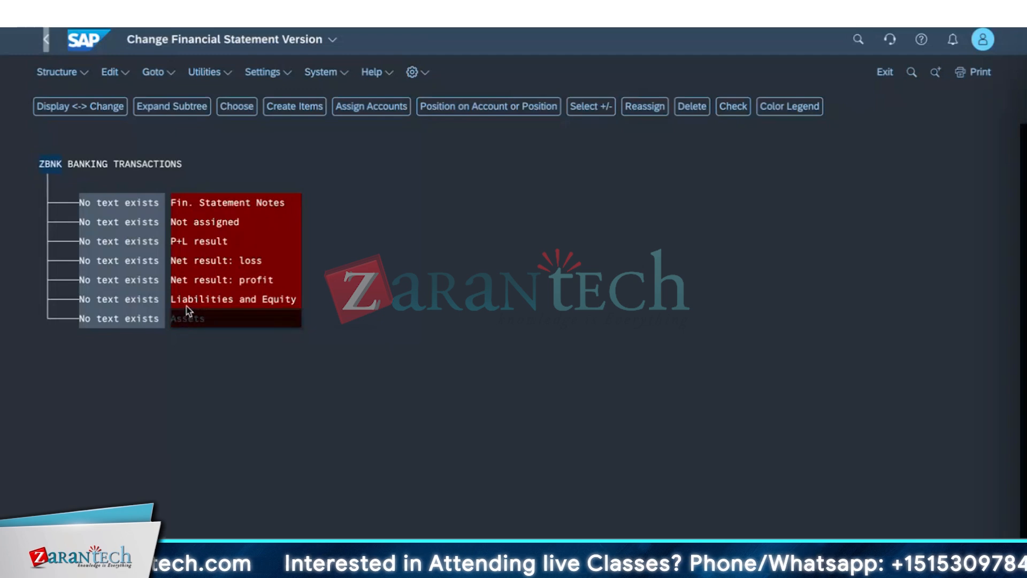
click(210, 205)
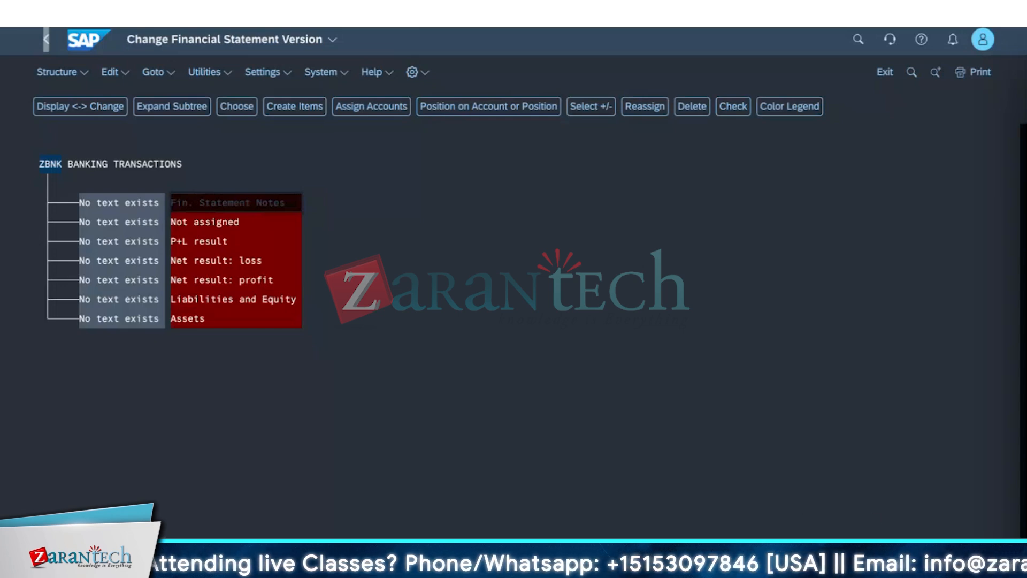
Save the ZBNK item structure without activating it and return to the overview of financial statement versions
key(ctrl+s)
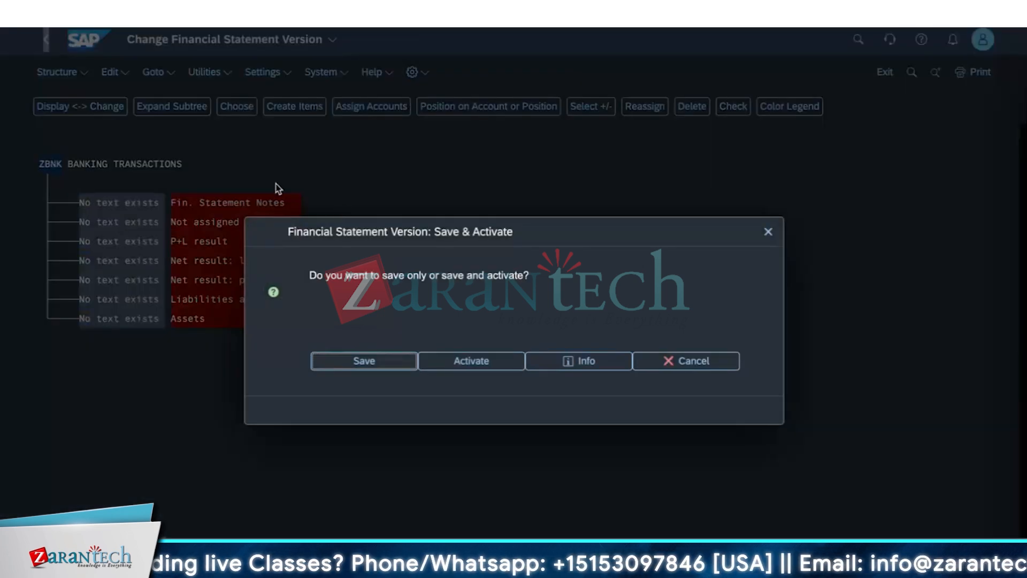
click(360, 364)
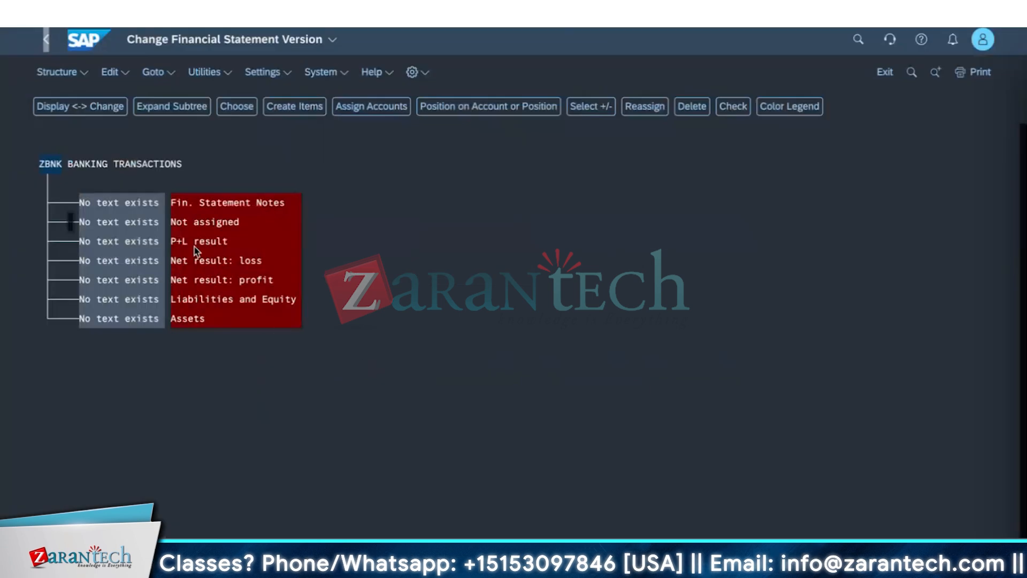
click(45, 46)
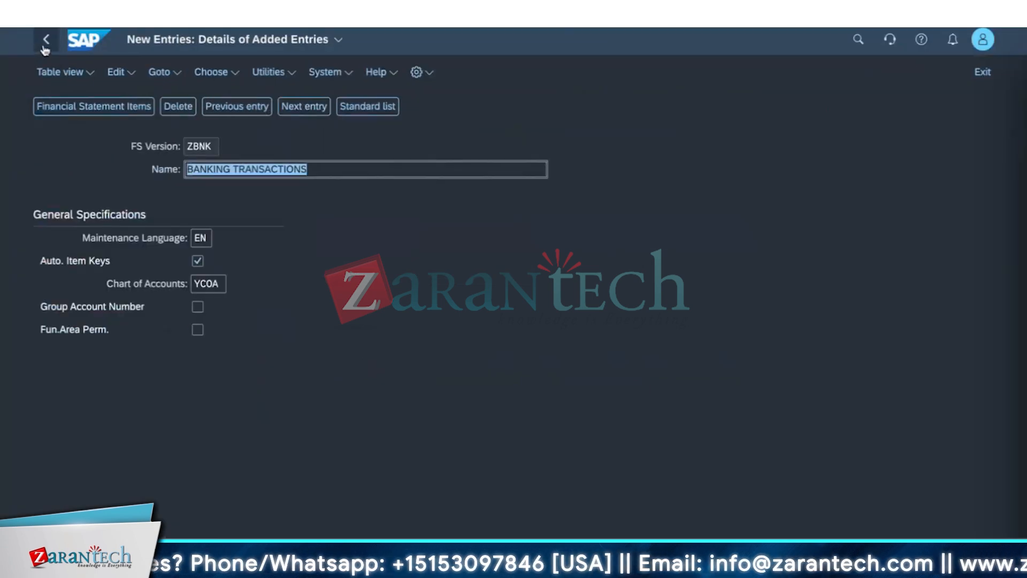
click(45, 48)
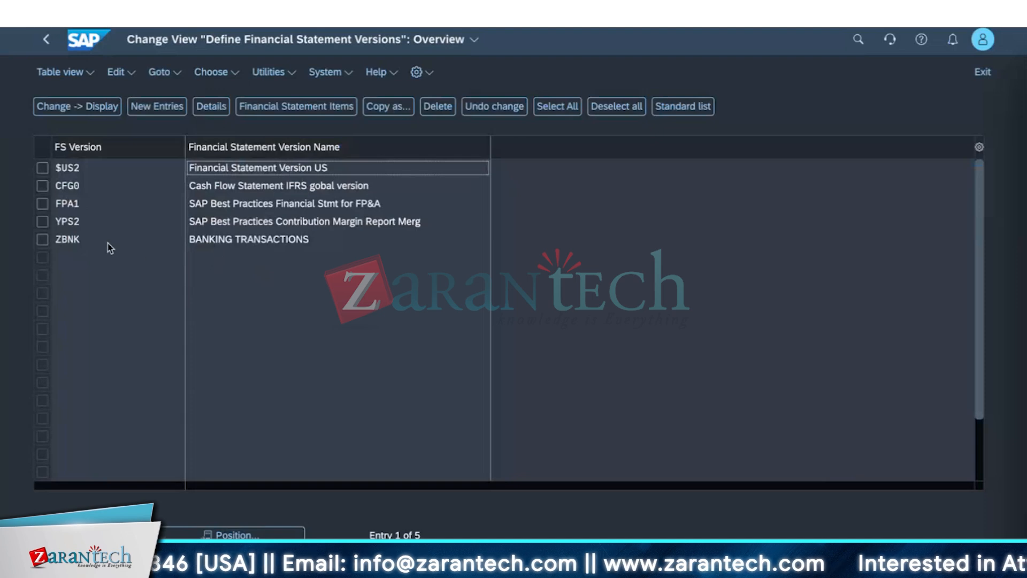
Select the YPS2 version, SAP Best Practices Contribution Margin Report Merg, and start a copy of it
click(222, 225)
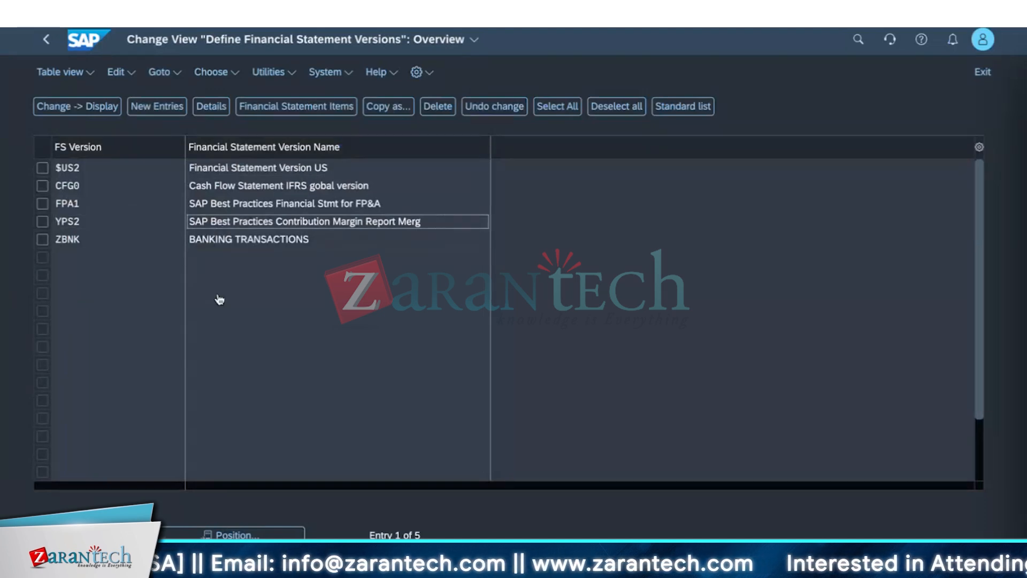
click(219, 295)
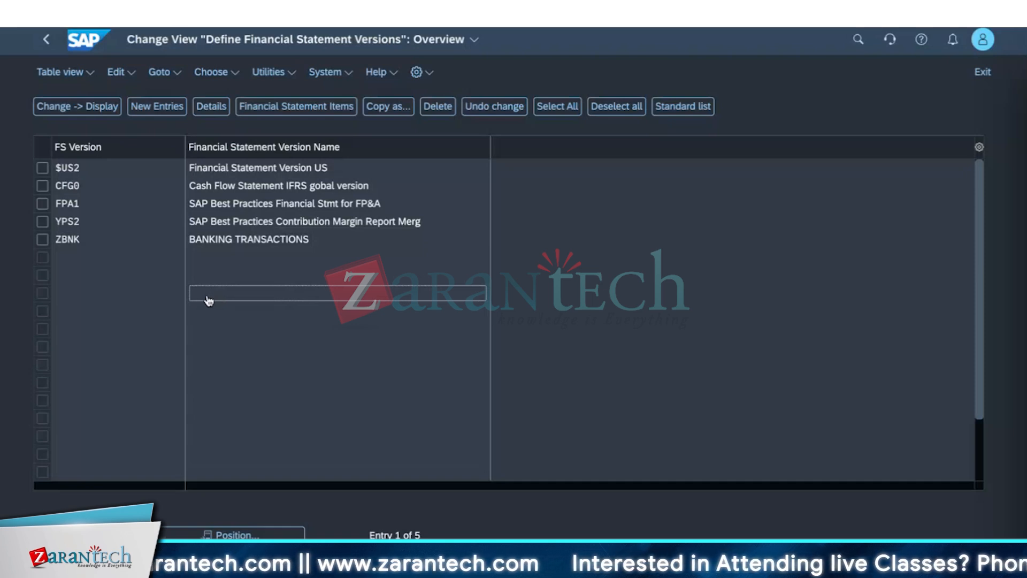
click(258, 225)
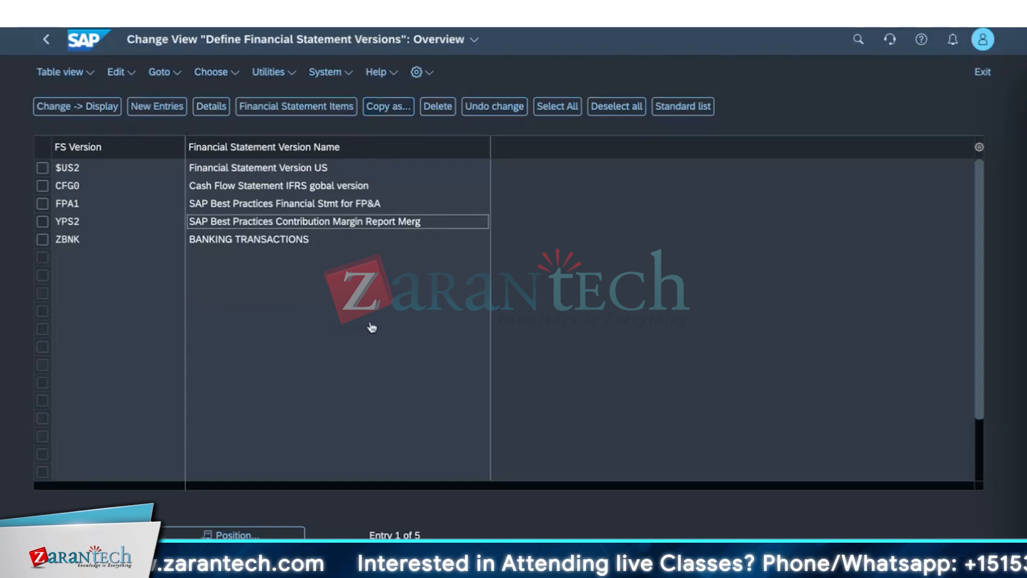
click(135, 225)
click(391, 112)
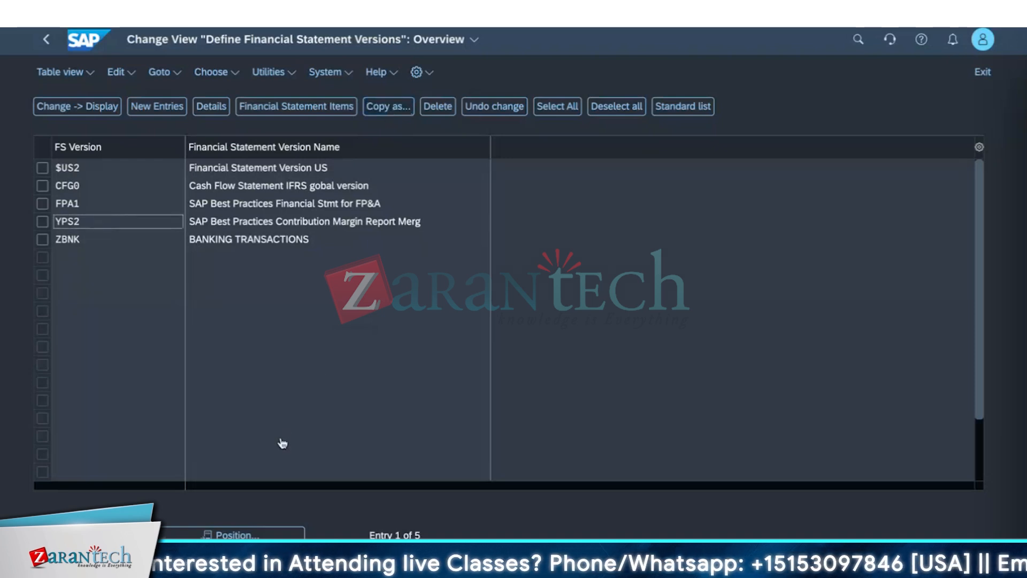
click(297, 223)
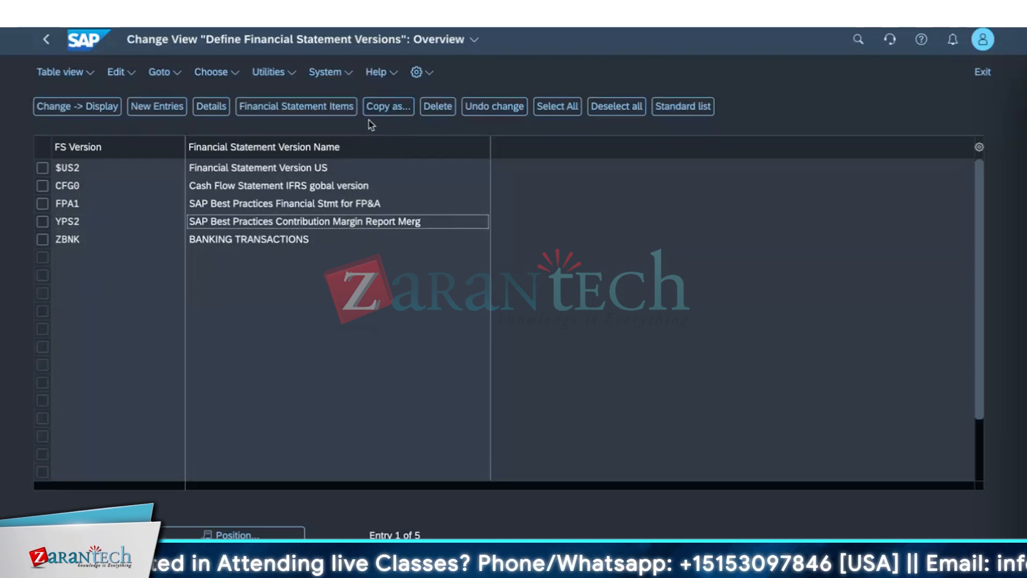
click(386, 107)
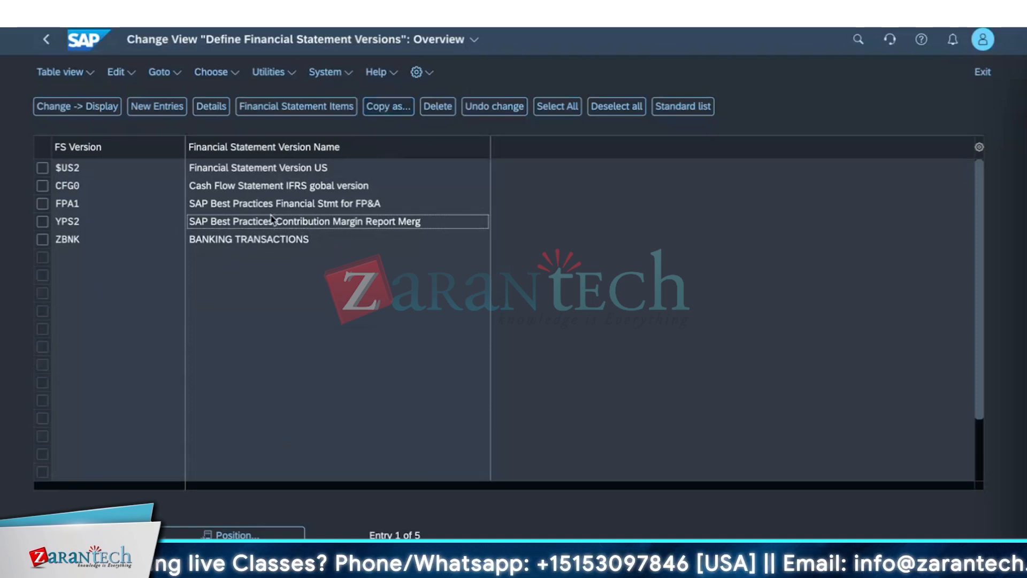
click(43, 221)
click(385, 111)
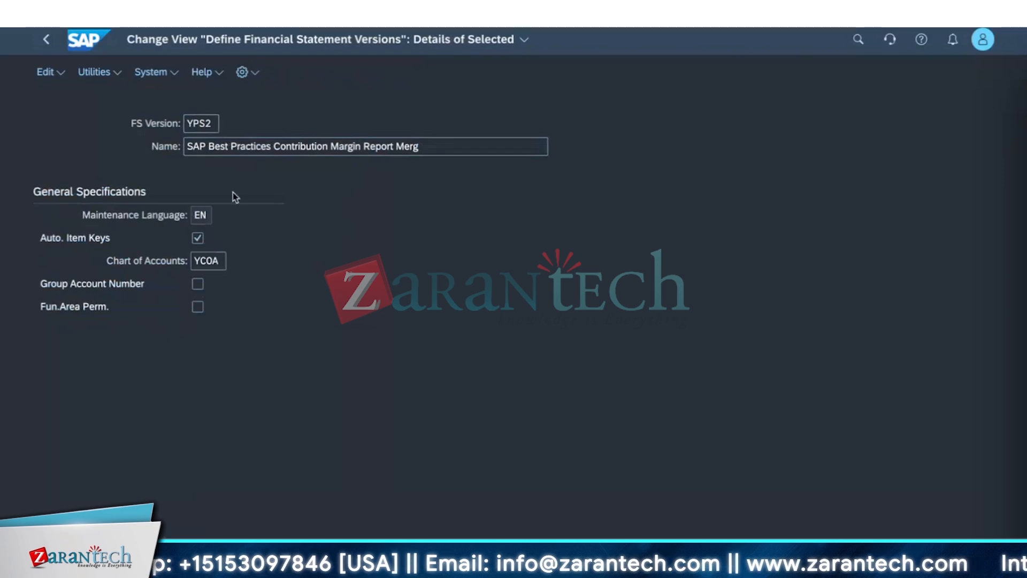
Set the FS version key of the copy to YPS3 and submit the entry
click(210, 121)
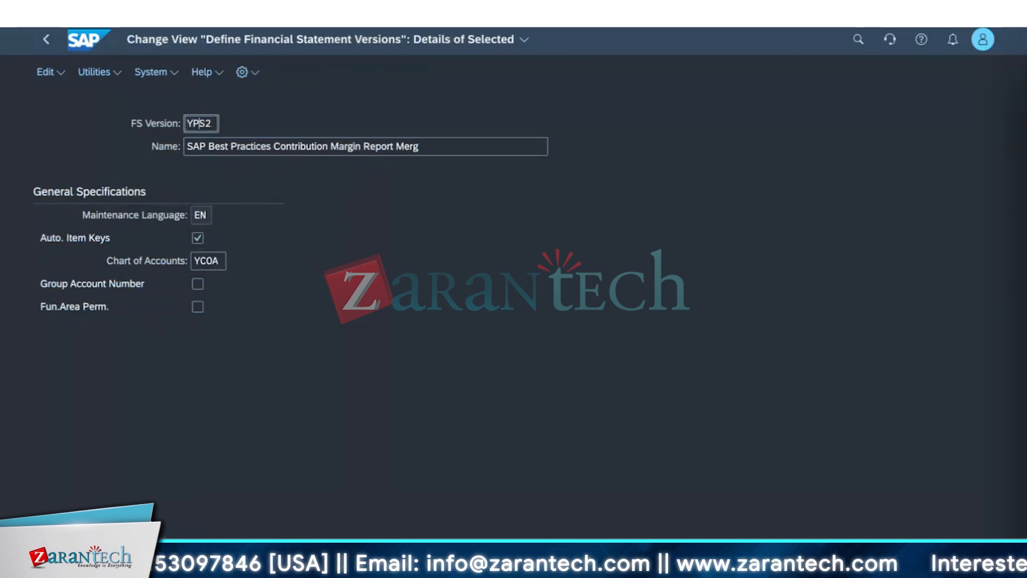
key(BackSpace)
text(3)
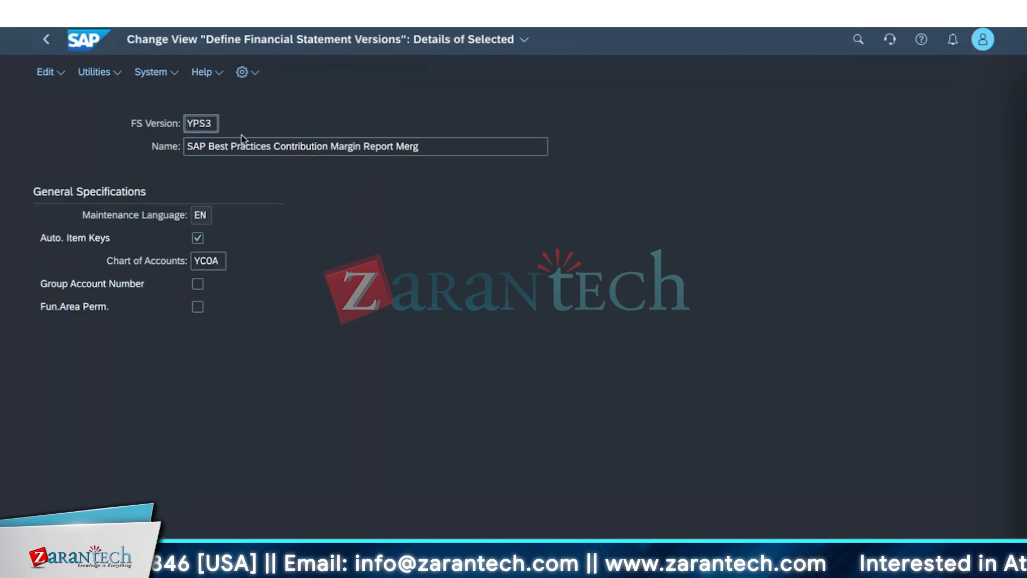
key(Return)
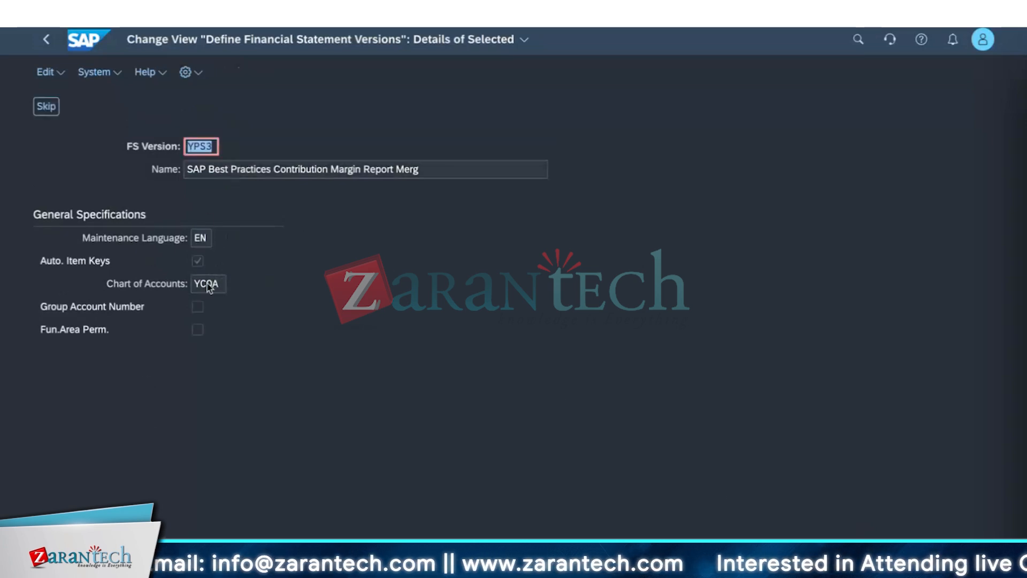
Read the detailed help about the FS version key's namespace and close it
click(206, 143)
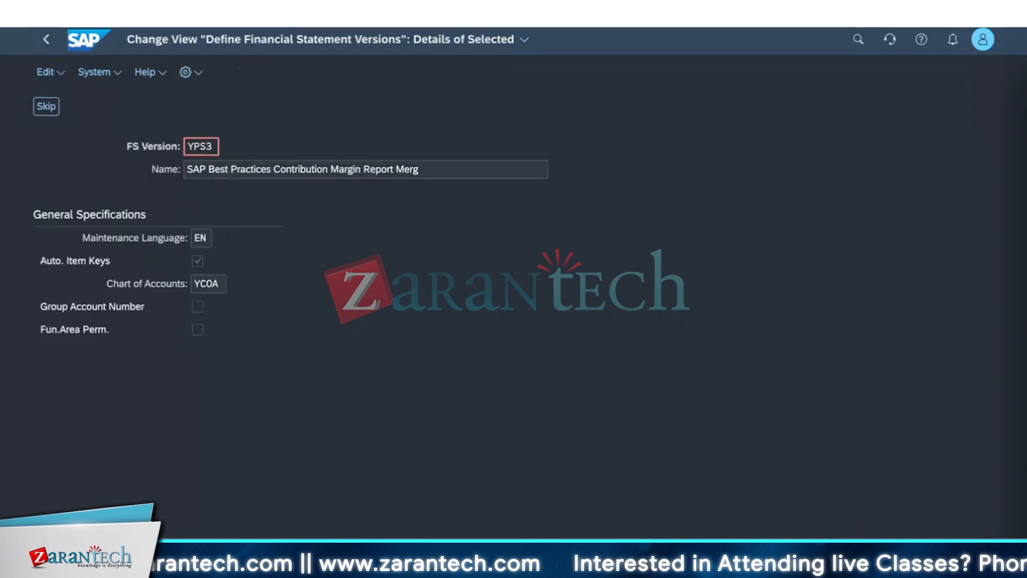
key(F1)
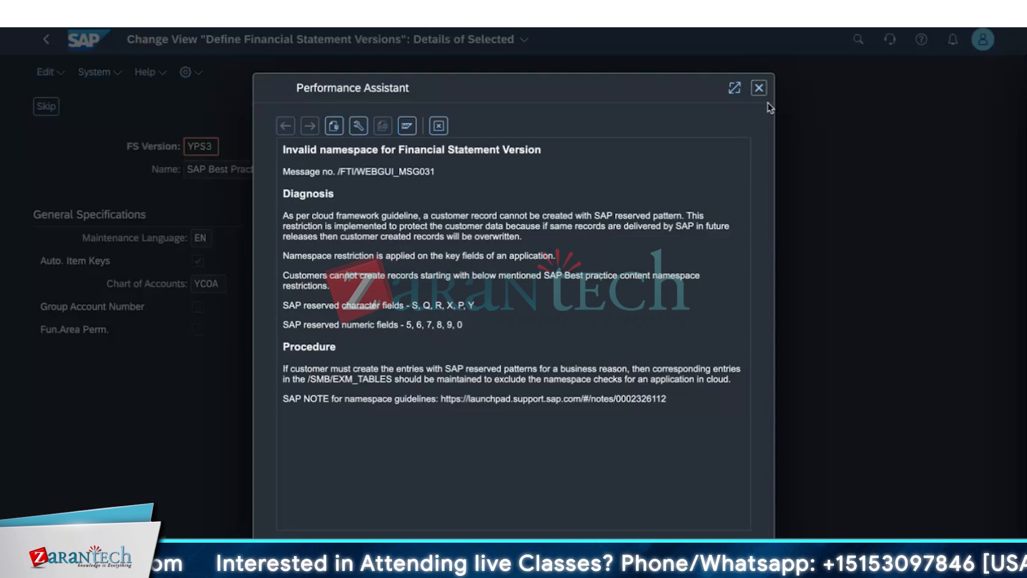
click(759, 89)
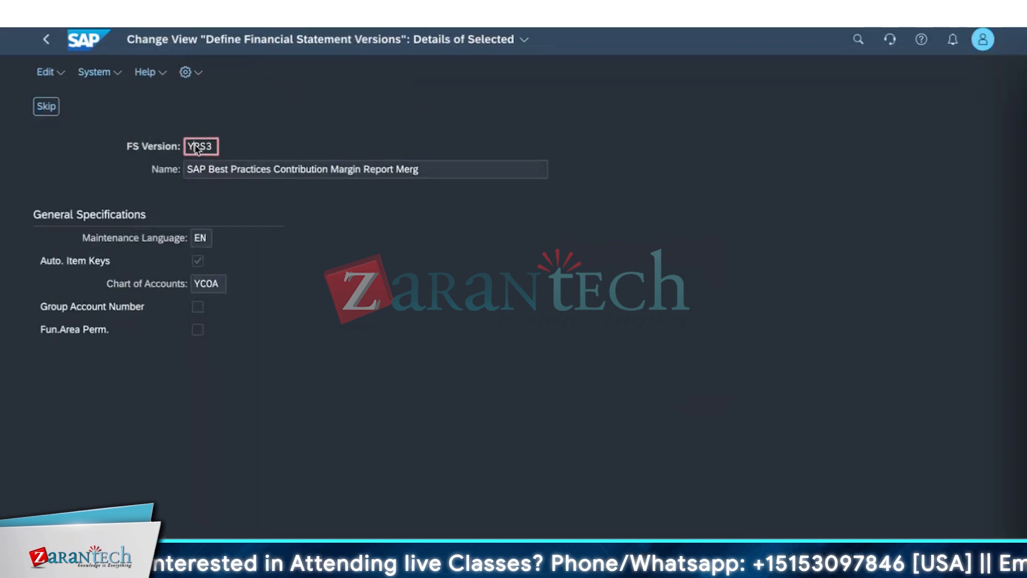
Replace the first letter of the FS version key so it reads ZPS3 and submit the copy
key(BackSpace)
text(Z)
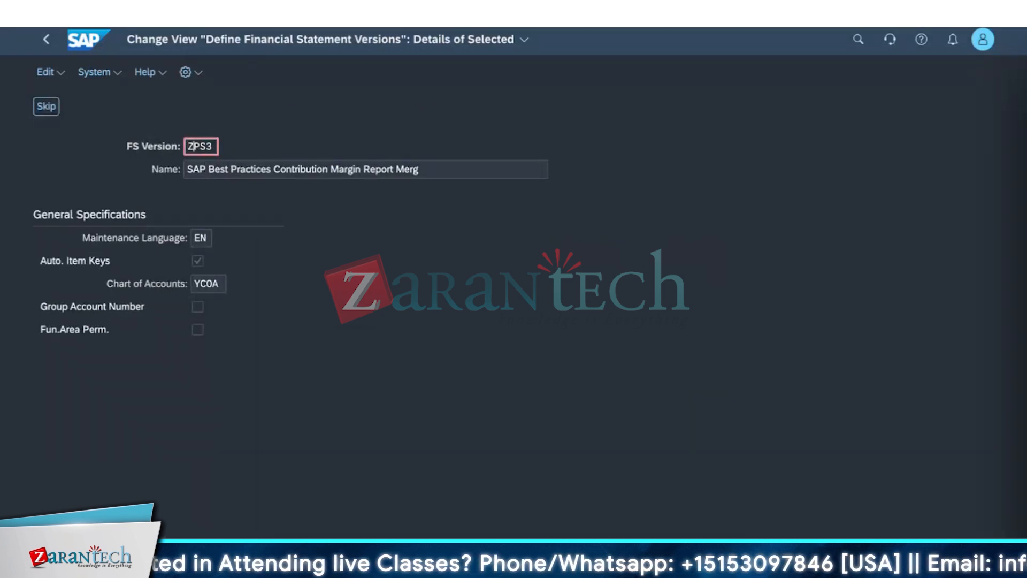
key(Return)
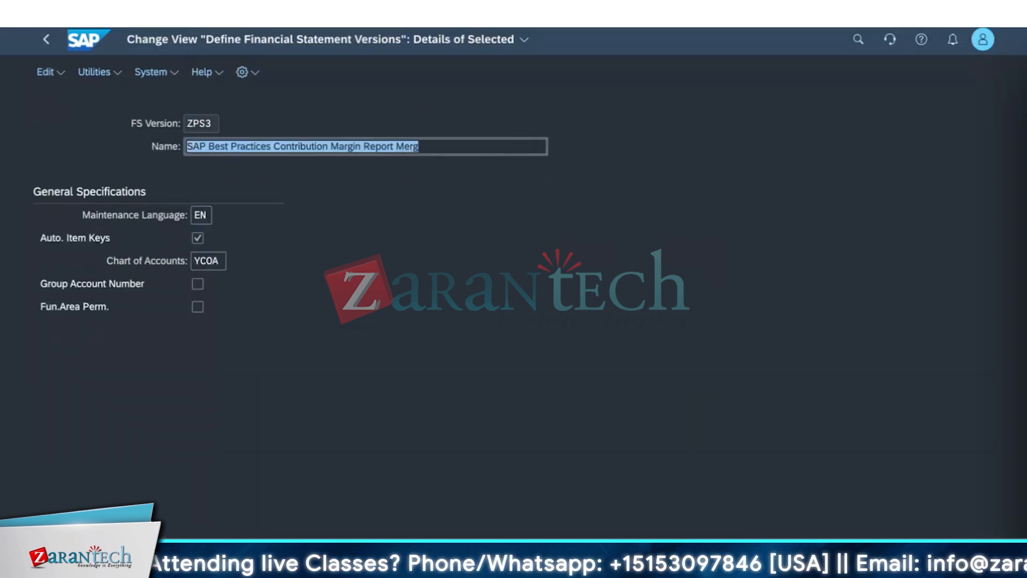
Save and activate the ZPS3 financial statement version and confirm the proposed customizing request
key(ctrl+s)
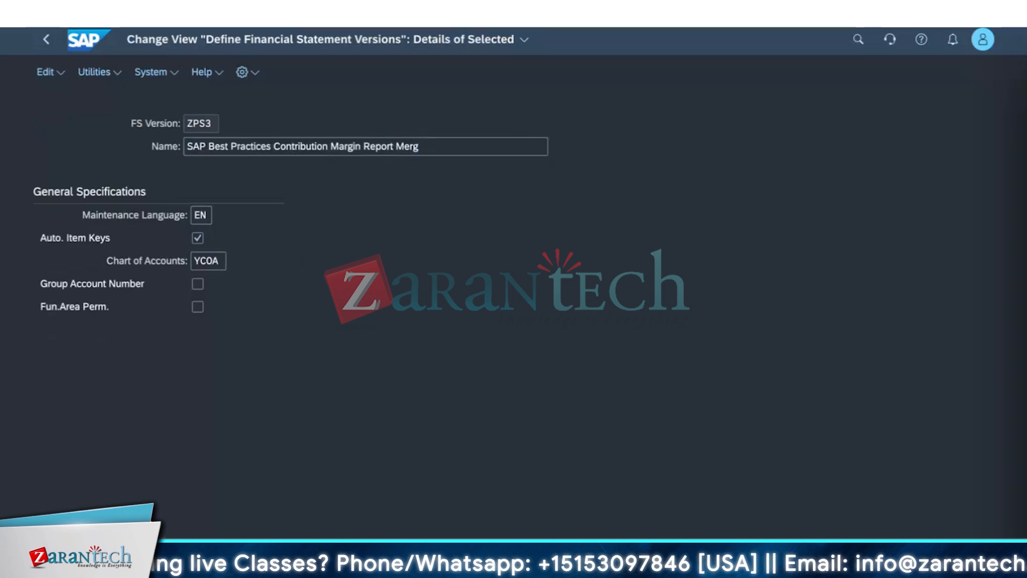
key(F3)
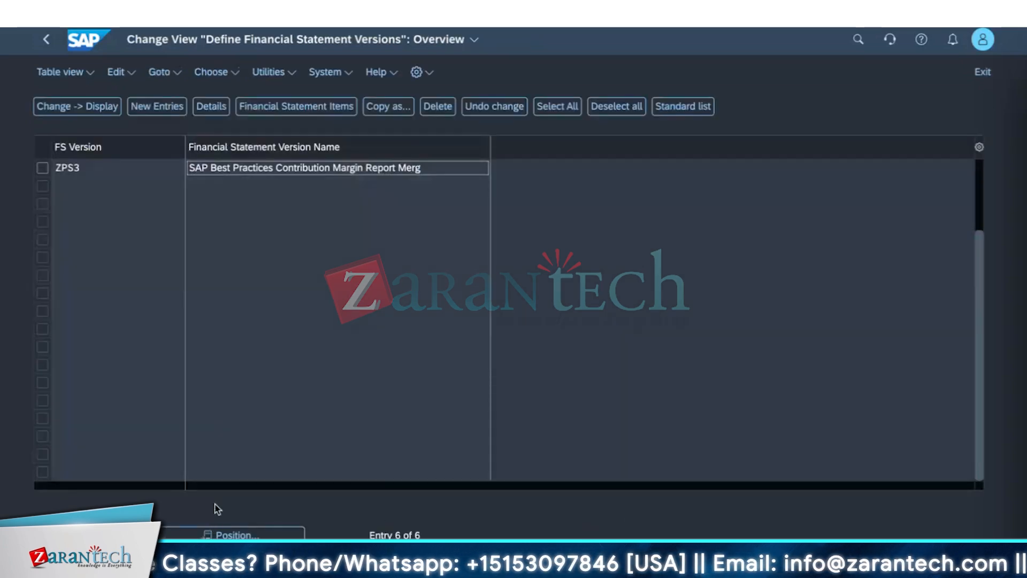
click(251, 541)
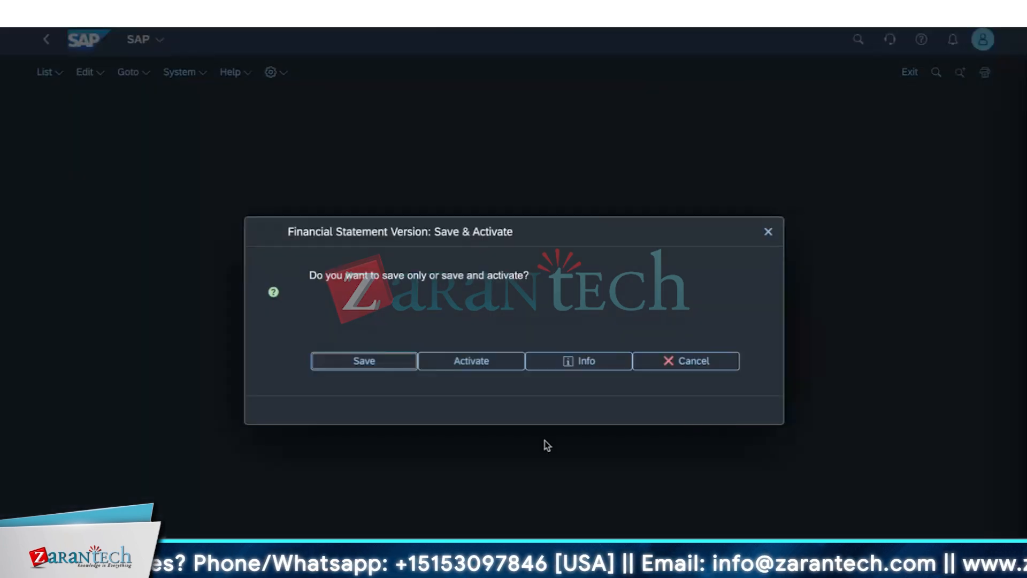
click(459, 362)
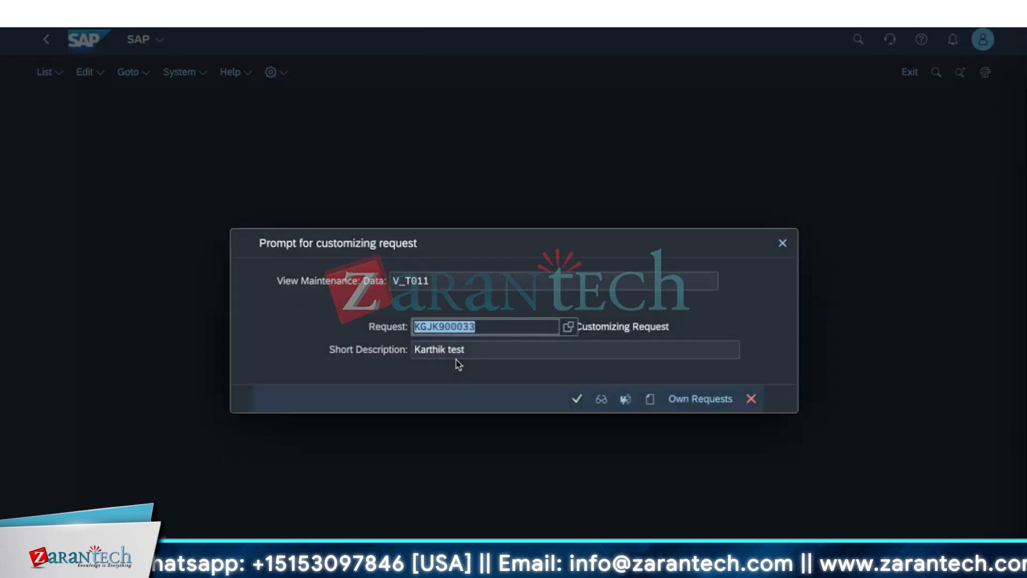
click(577, 401)
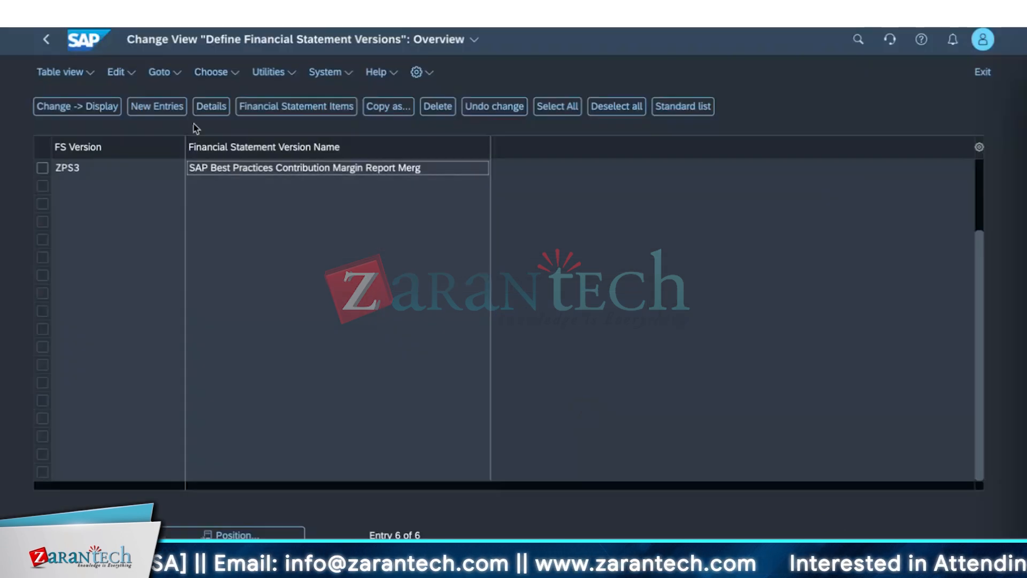
Leave the financial statement versions overview and return to the list of configuration activities
click(36, 39)
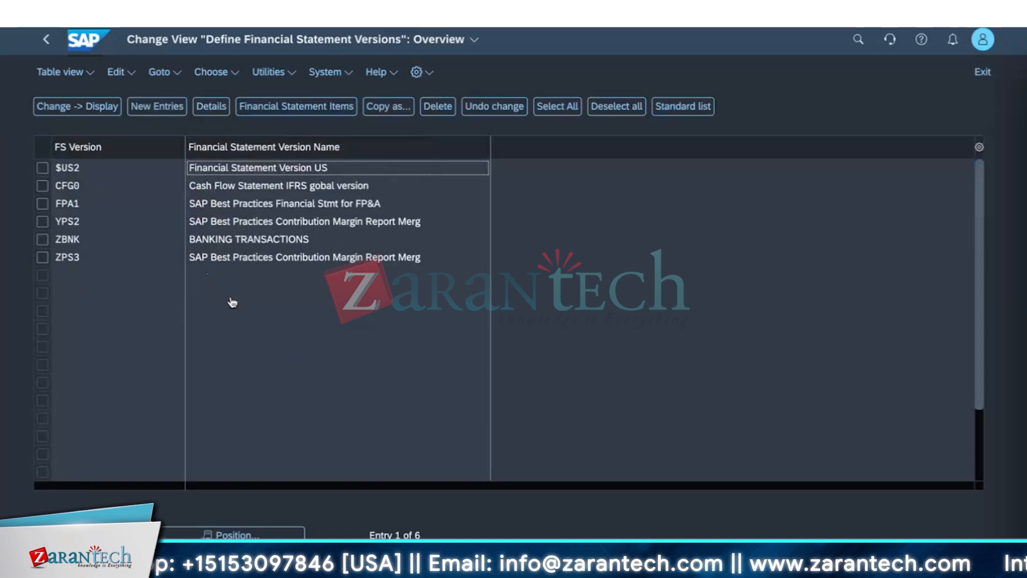
click(252, 109)
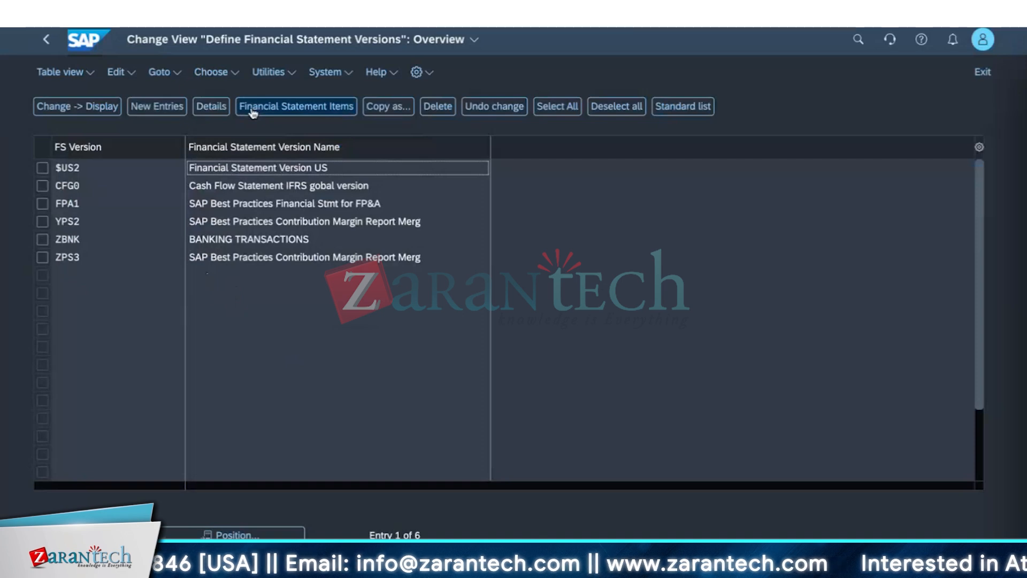
click(209, 363)
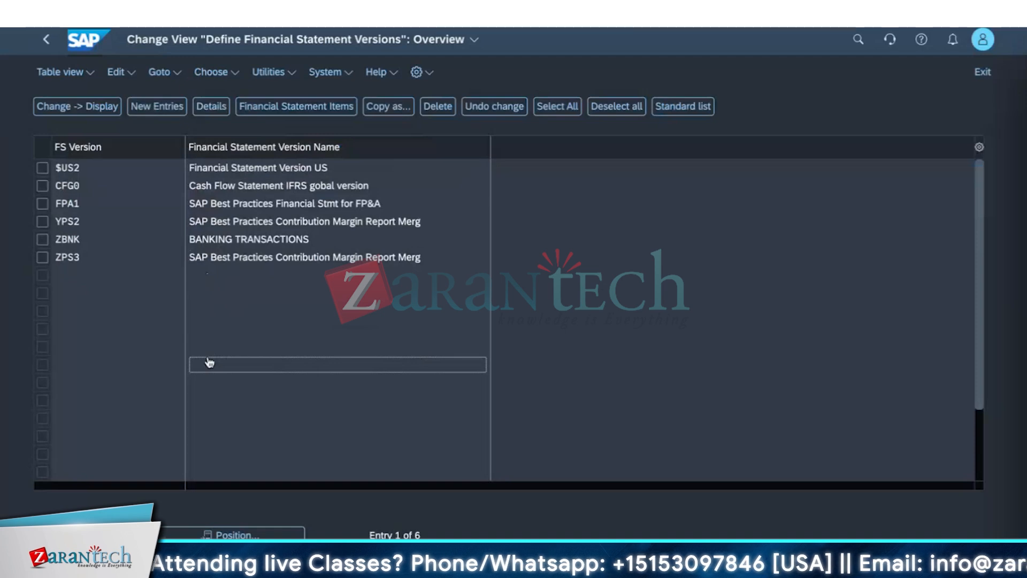
click(56, 44)
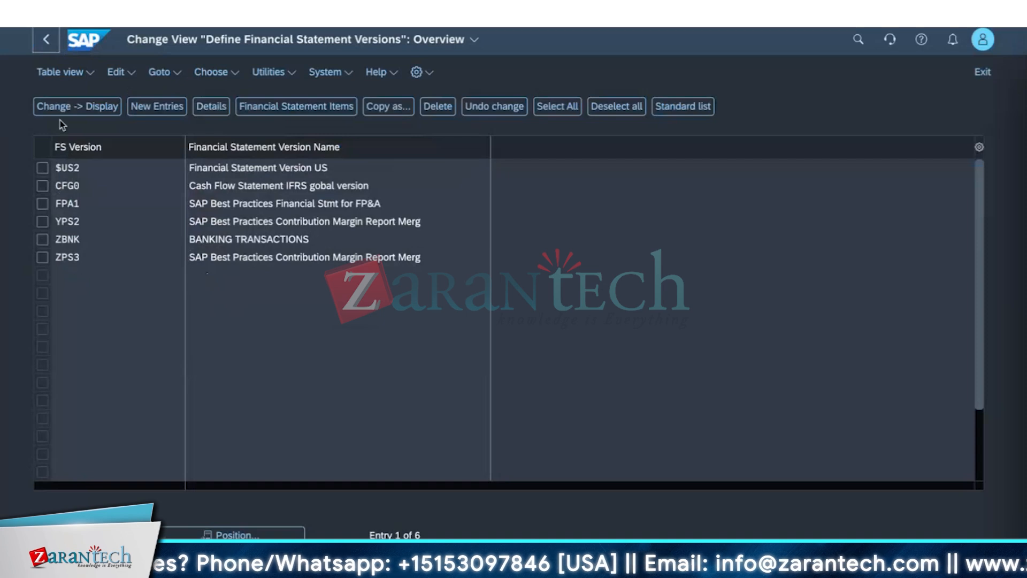
click(47, 42)
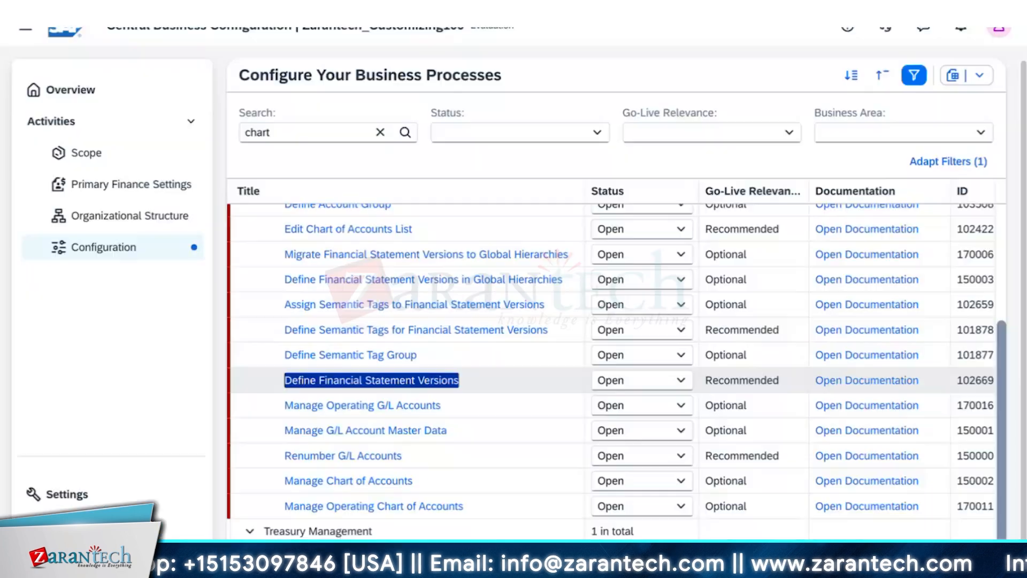
Launch the Manage Operating G/L Accounts activity and close the information message
scroll(369, 396, down, 1)
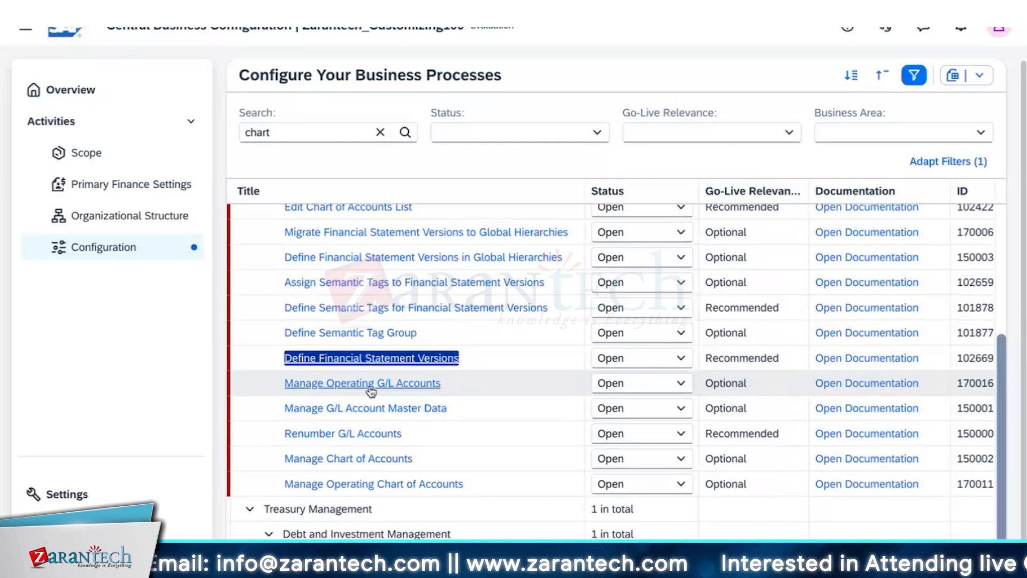
click(370, 390)
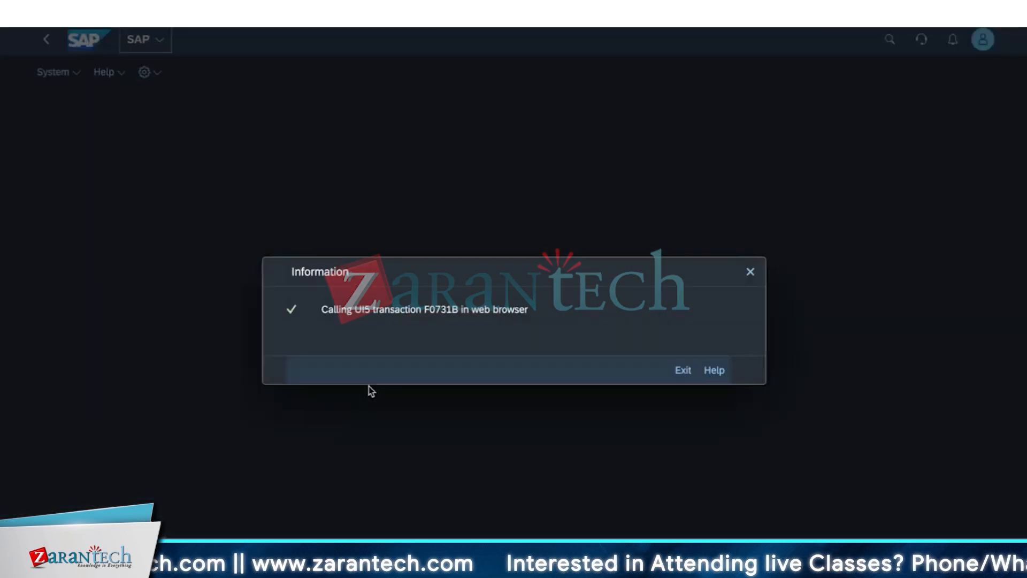
click(750, 272)
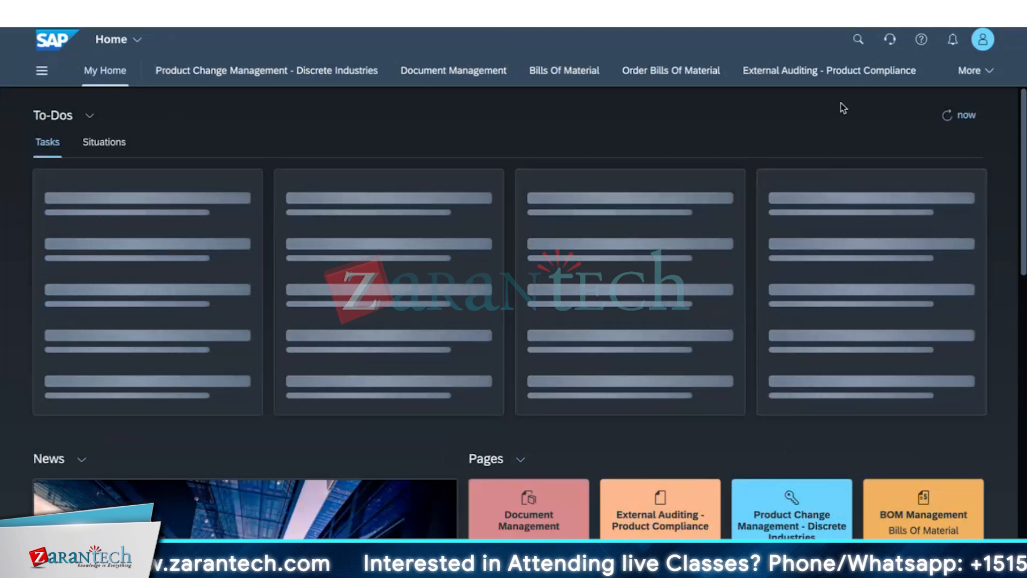
Search for "manage operating" and open the Manage Operating Chart of Accounts app
click(856, 42)
text(manage)
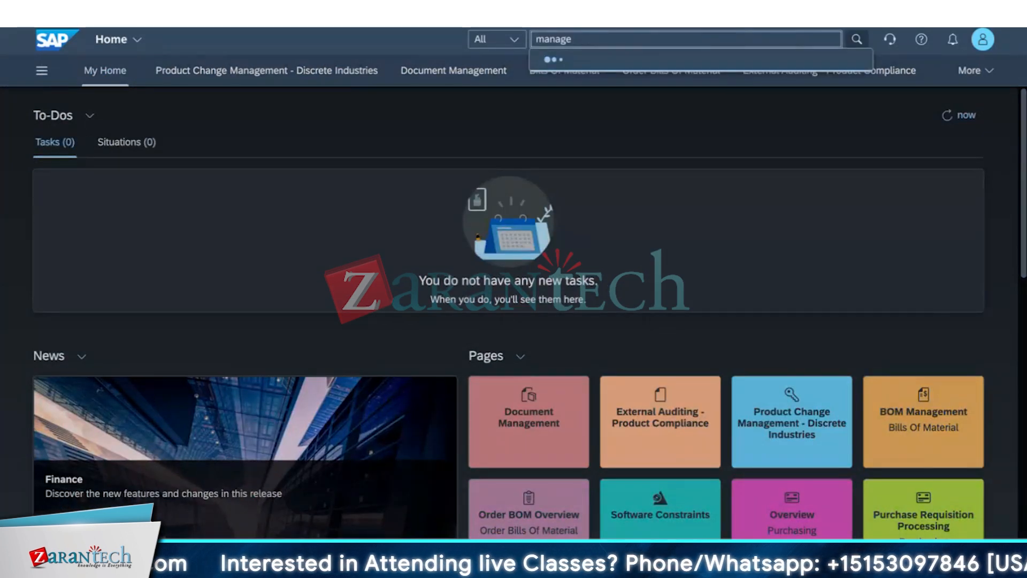
text( operating)
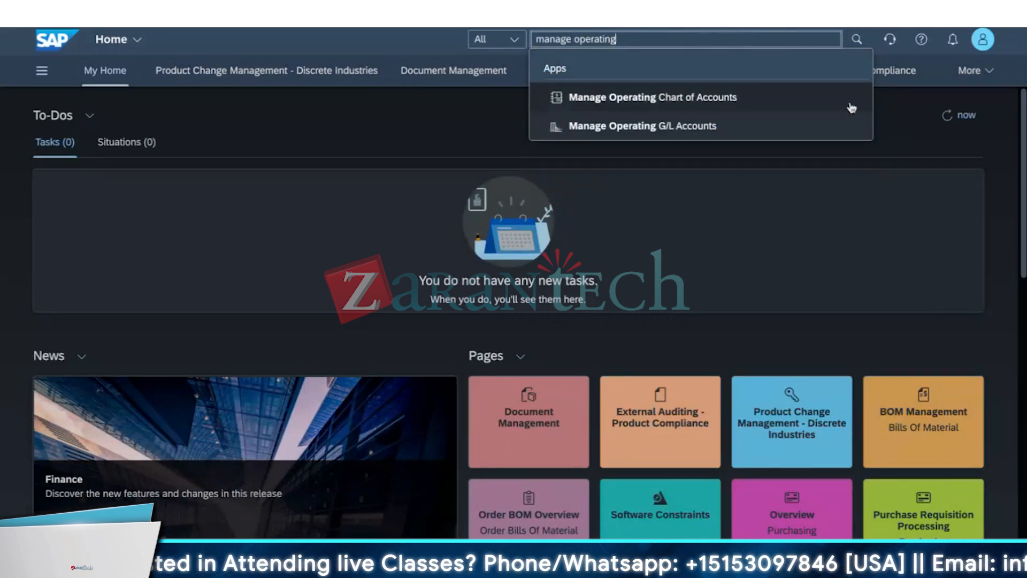
click(704, 101)
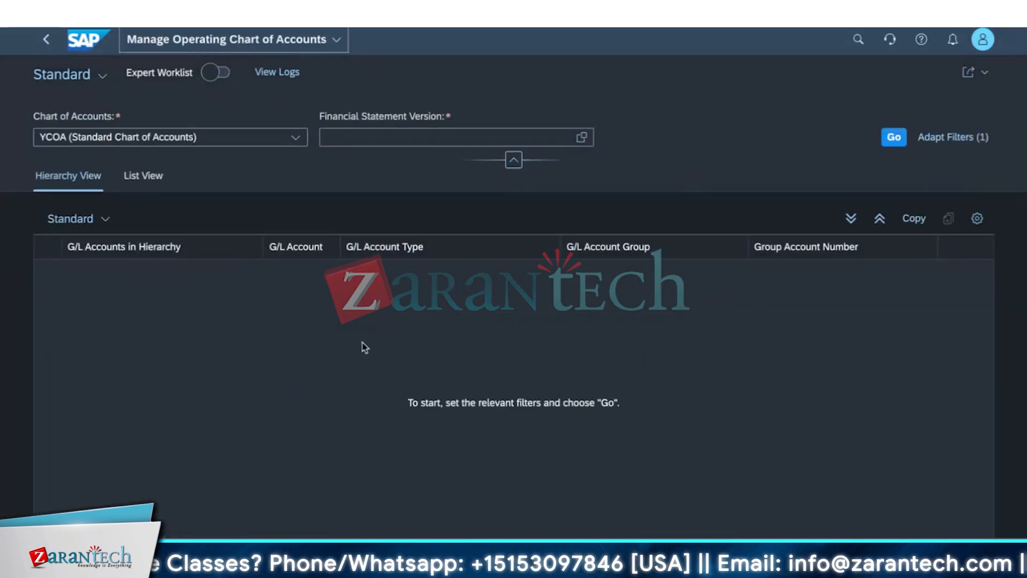
Display the YCOA account hierarchy for financial statement version CFG0, Cash Flow Statement IFRS gobal version
click(902, 140)
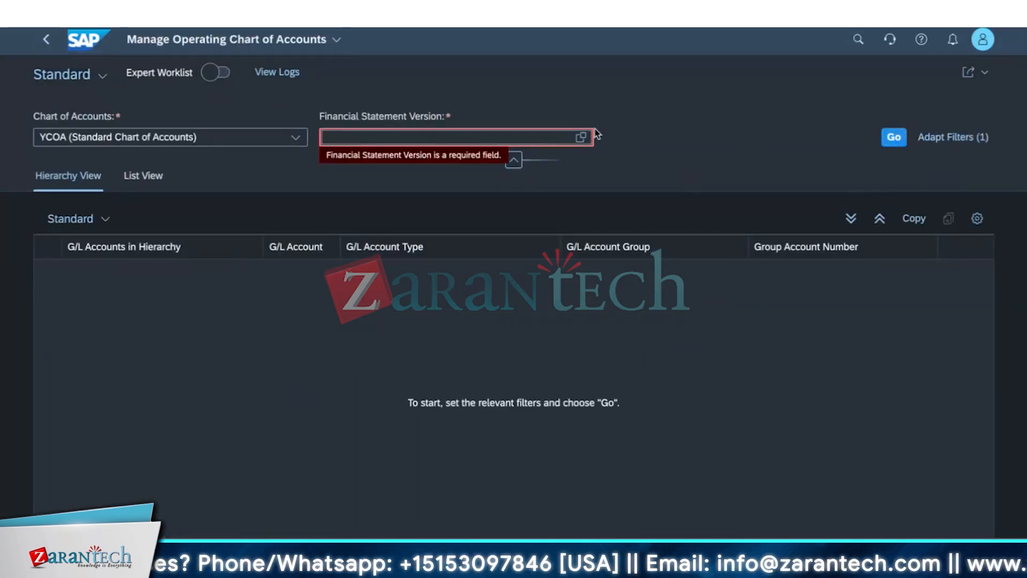
click(580, 138)
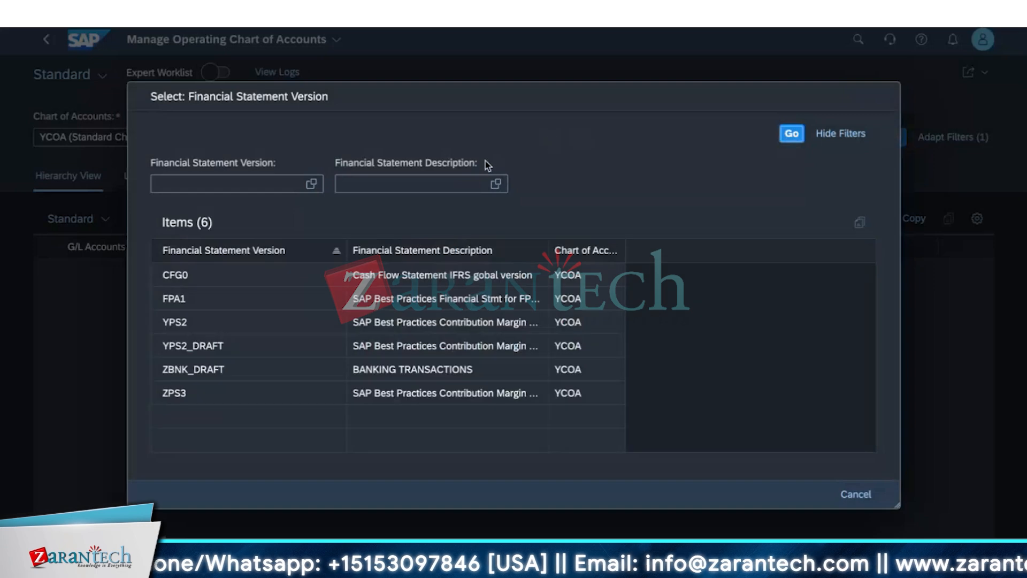
click(241, 276)
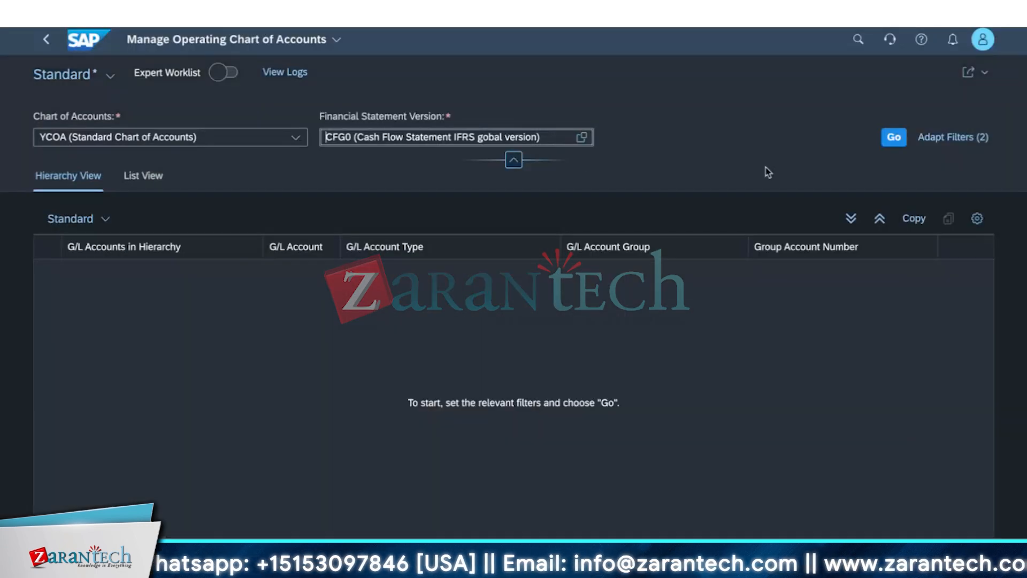
click(893, 150)
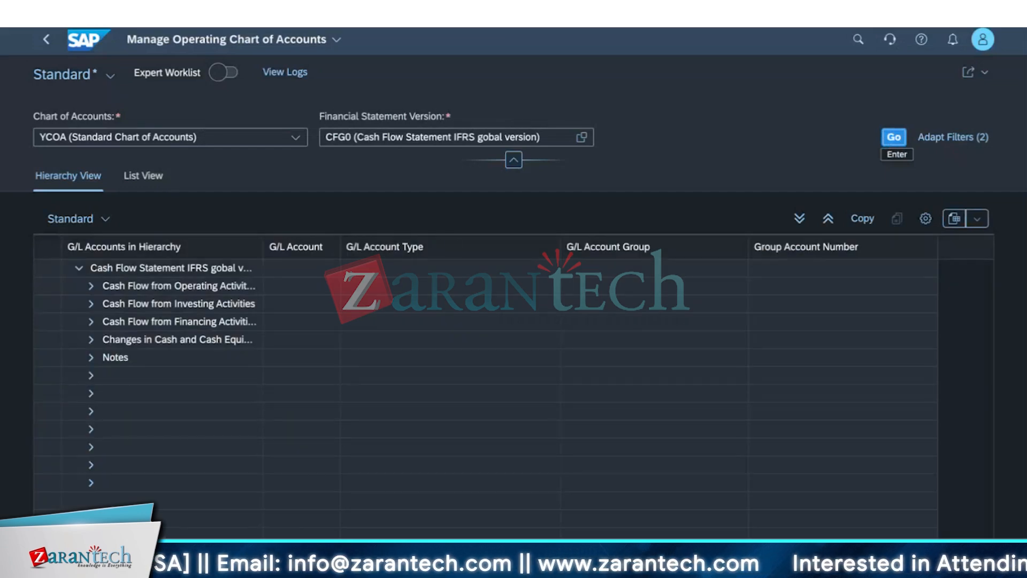
Return to the business process configuration list and look through the Chart of Accounts & Financial Statements activities
click(107, 9)
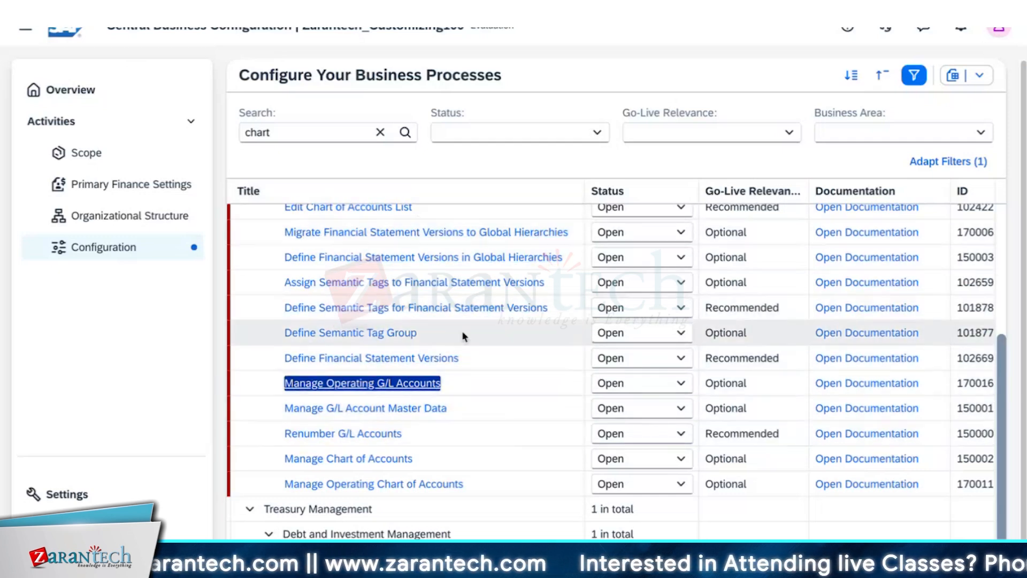
scroll(423, 433, up, 3)
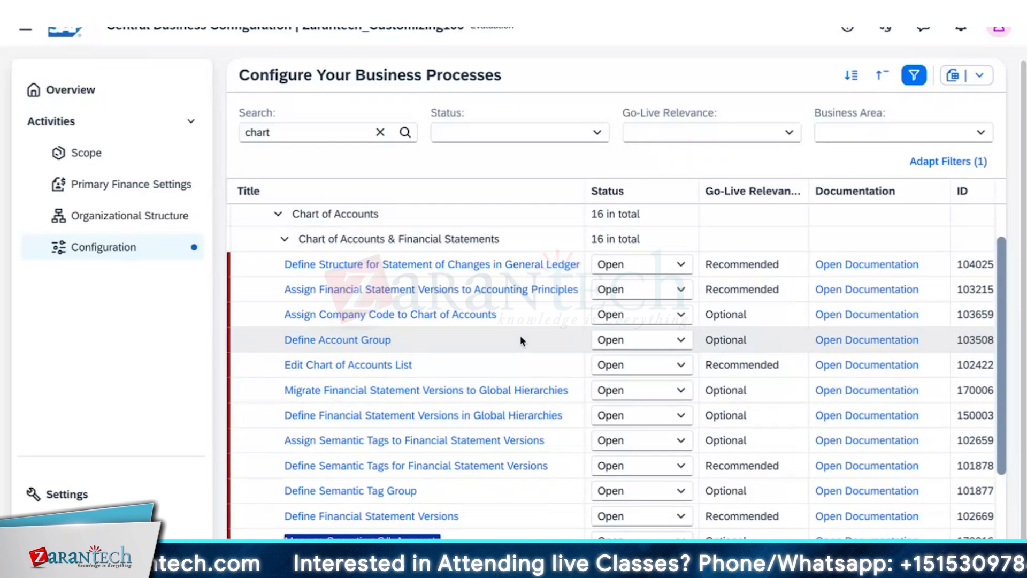
scroll(506, 390, down, 1)
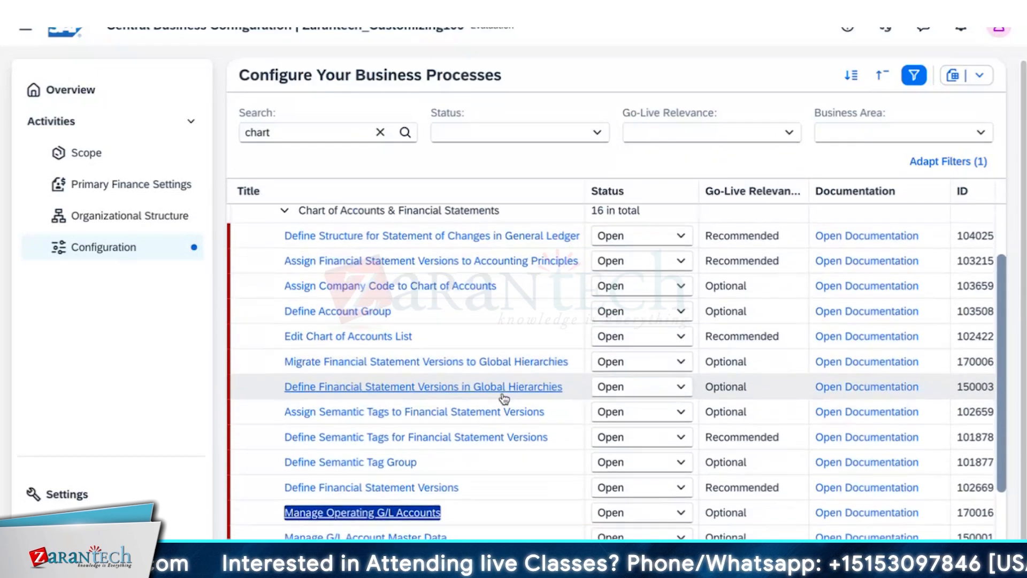
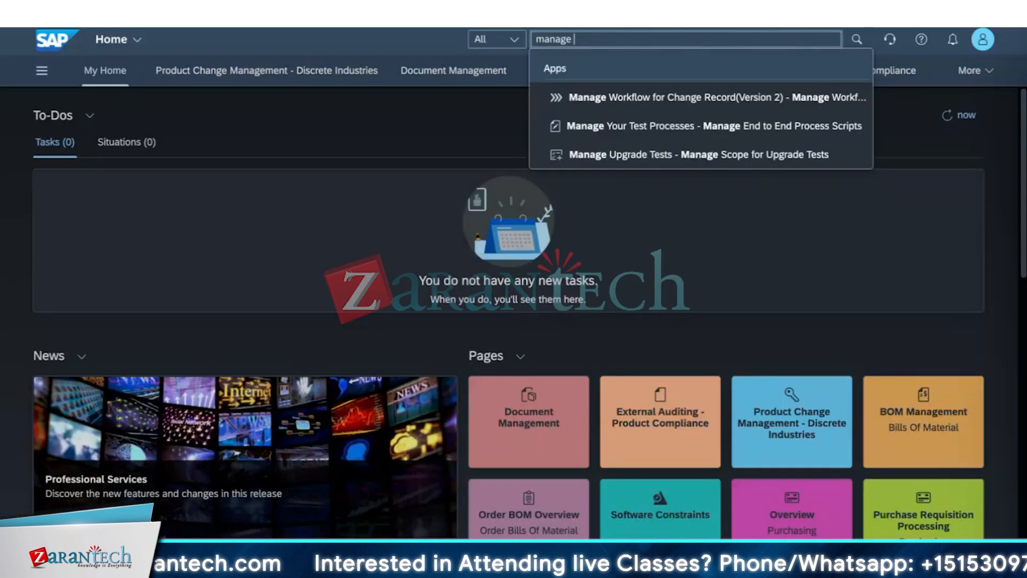
Search for "manage G/L" and open the Manage G/L Account Master Data app
text(G/)
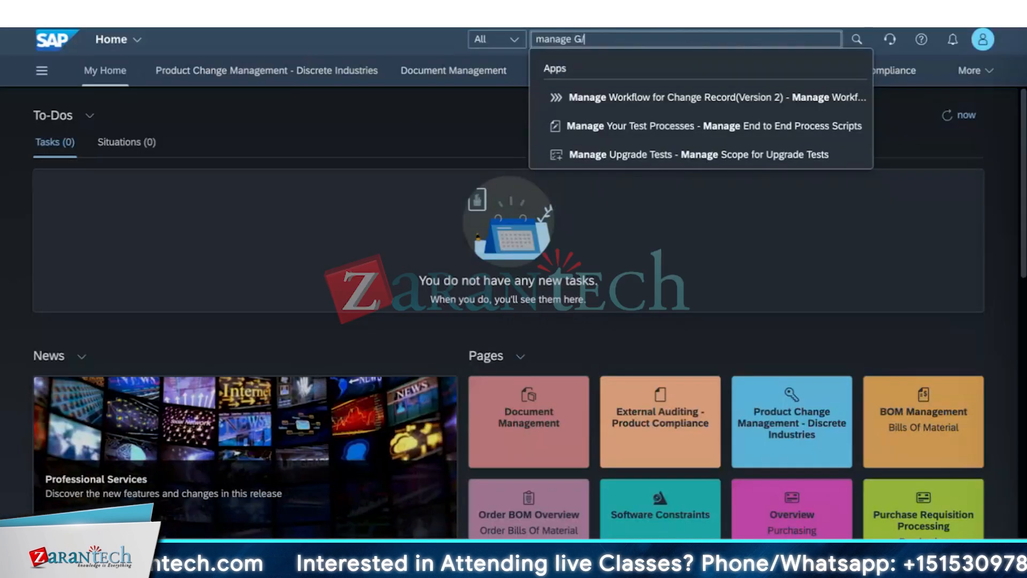
text(L)
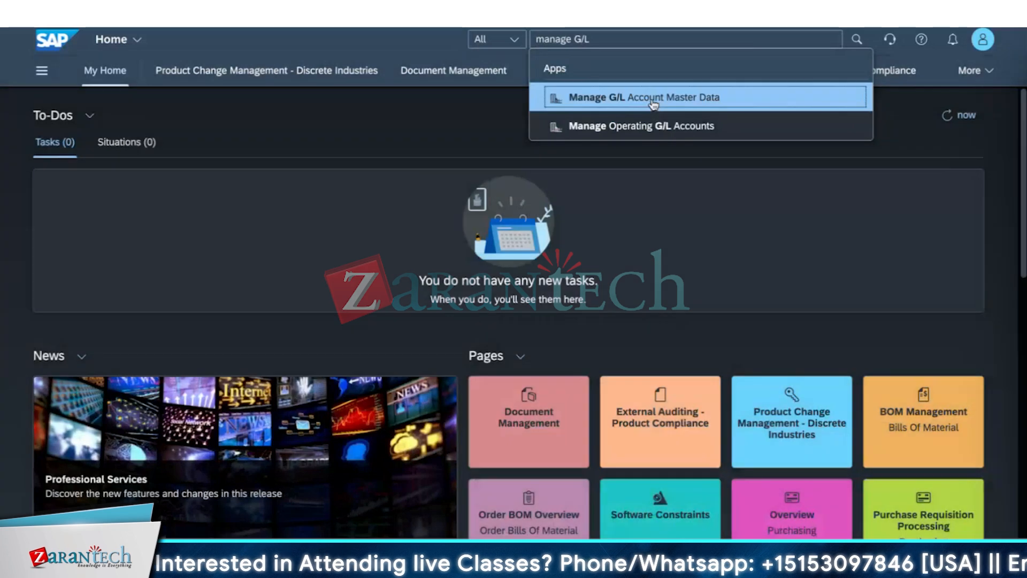
mouse_move(650, 98)
mouse_down()
mouse_move(641, 126)
mouse_move(645, 103)
mouse_up()
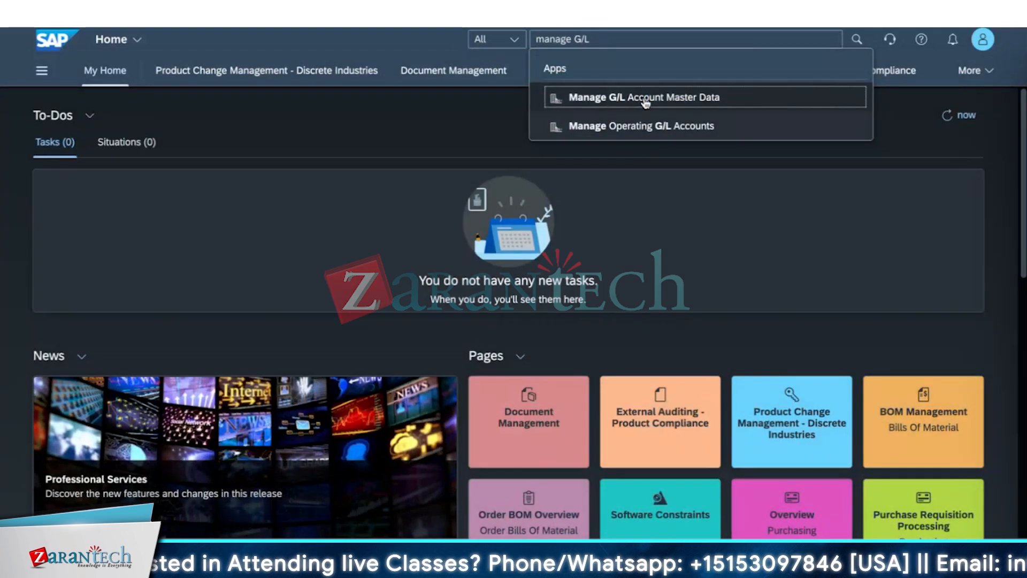
click(646, 100)
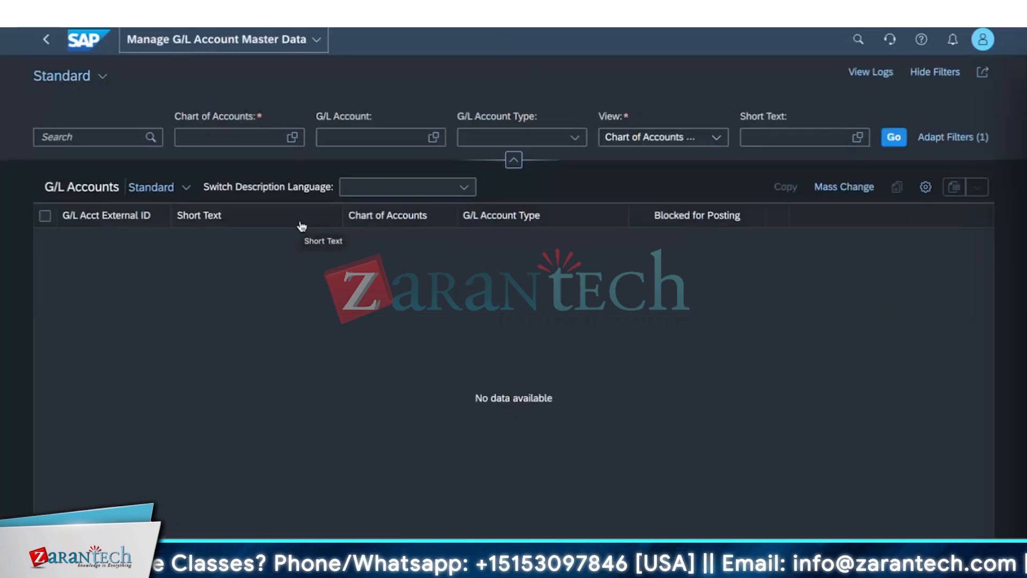
List the G/L accounts of the YCOA Standard Chart of Accounts
click(893, 138)
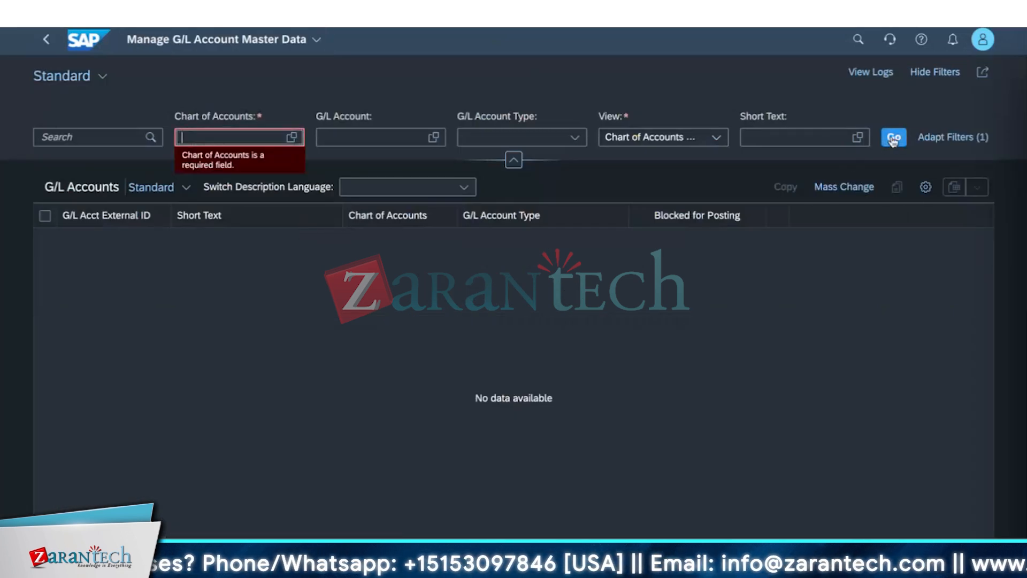
click(292, 137)
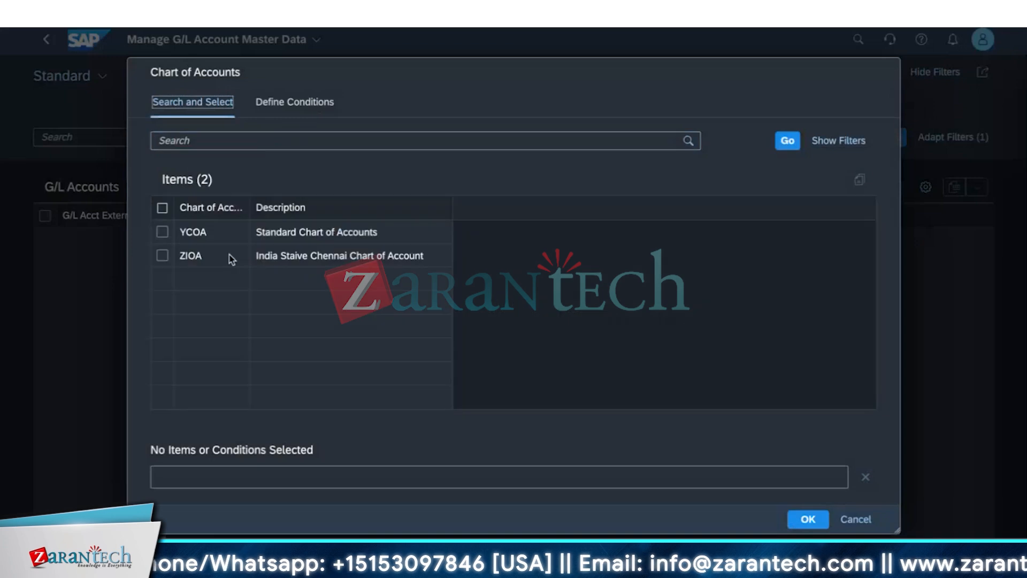
click(161, 233)
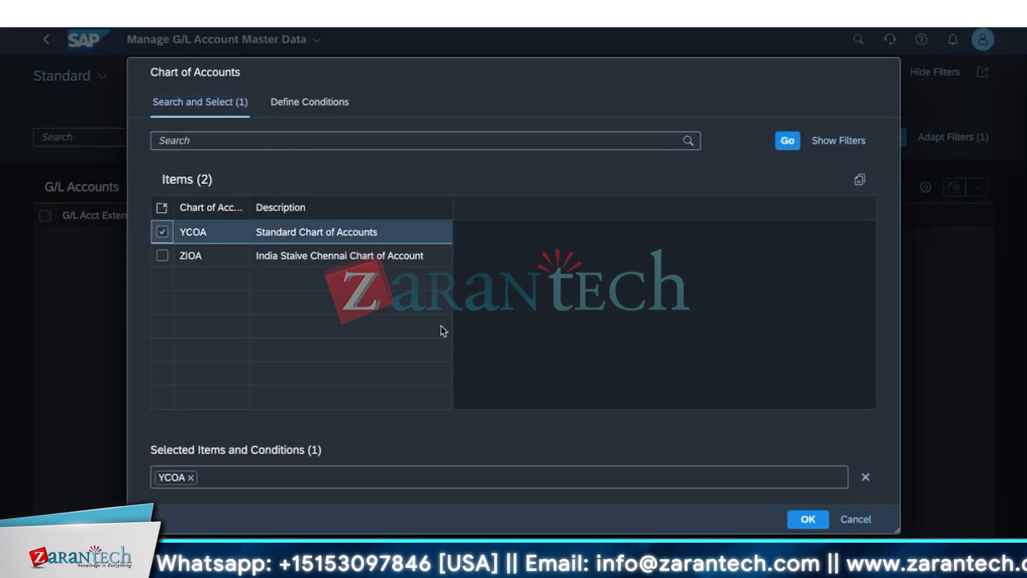
click(805, 519)
click(894, 138)
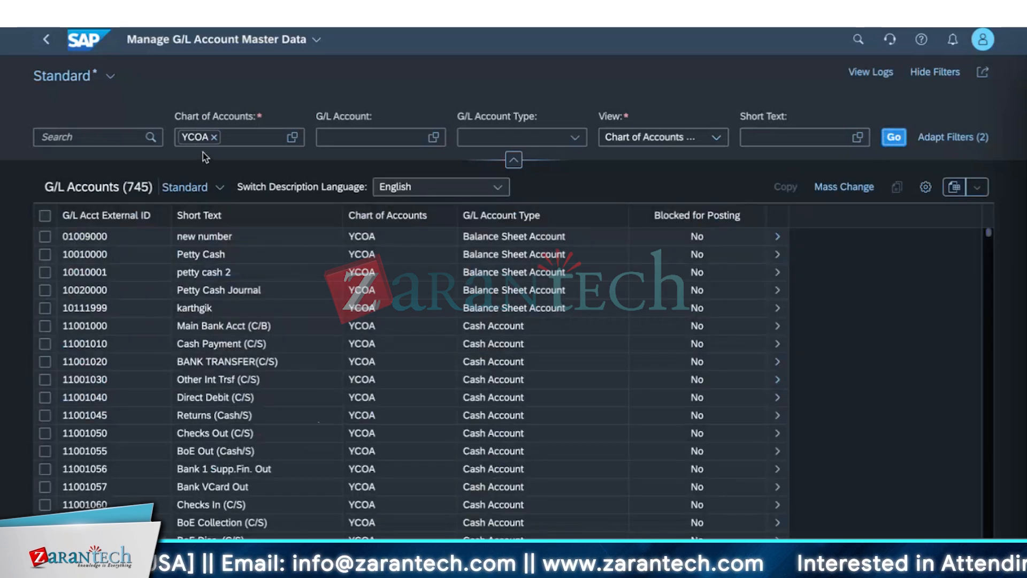
Replace the chart of accounts filter with ZIOA, India Staive Chennai Chart of Account
click(214, 137)
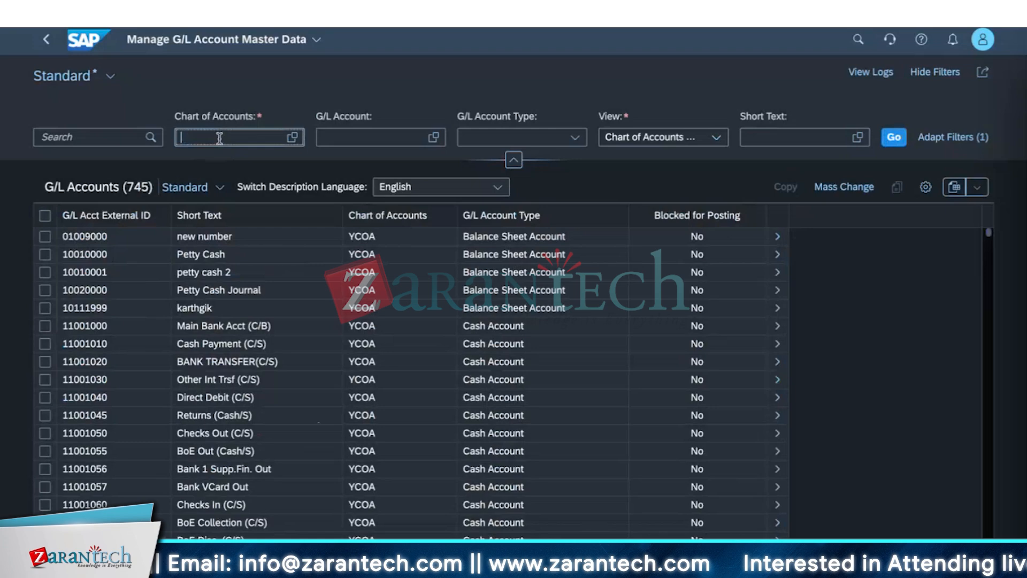
click(292, 137)
click(162, 255)
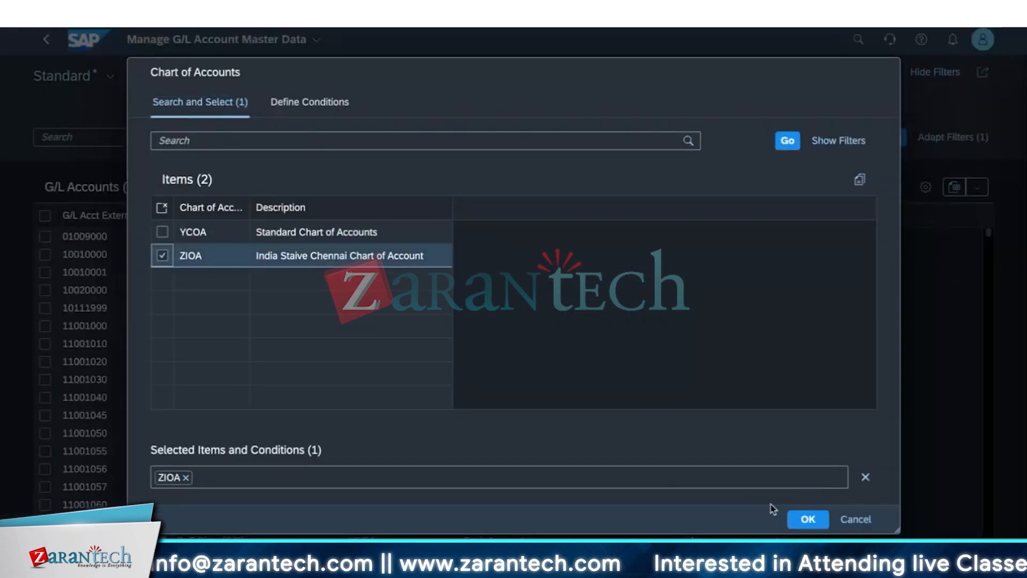
click(808, 518)
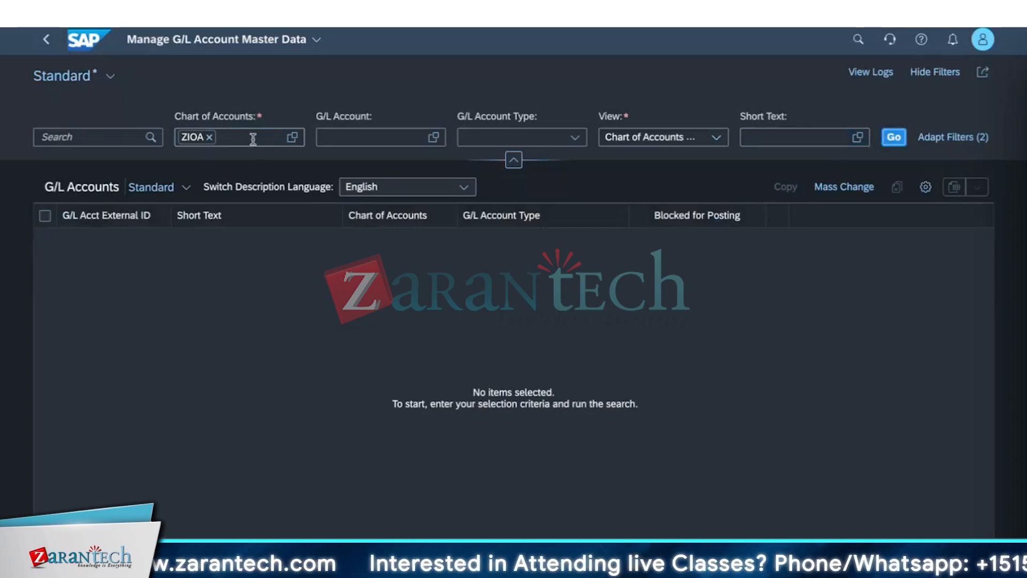
Replace the chart of accounts filter with YCOA, Standard Chart of Accounts, and list its G/L accounts
click(209, 137)
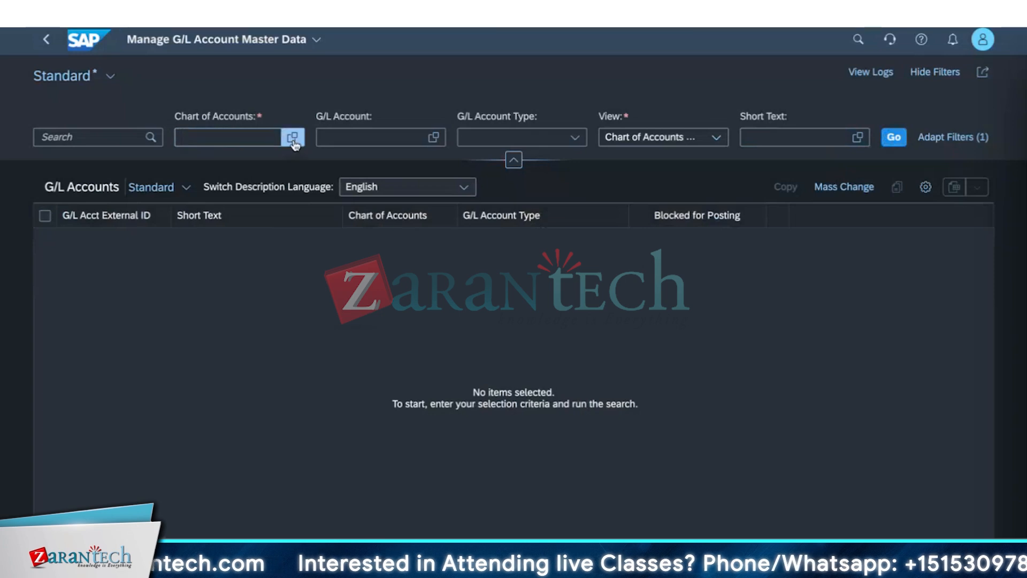
click(293, 138)
click(162, 232)
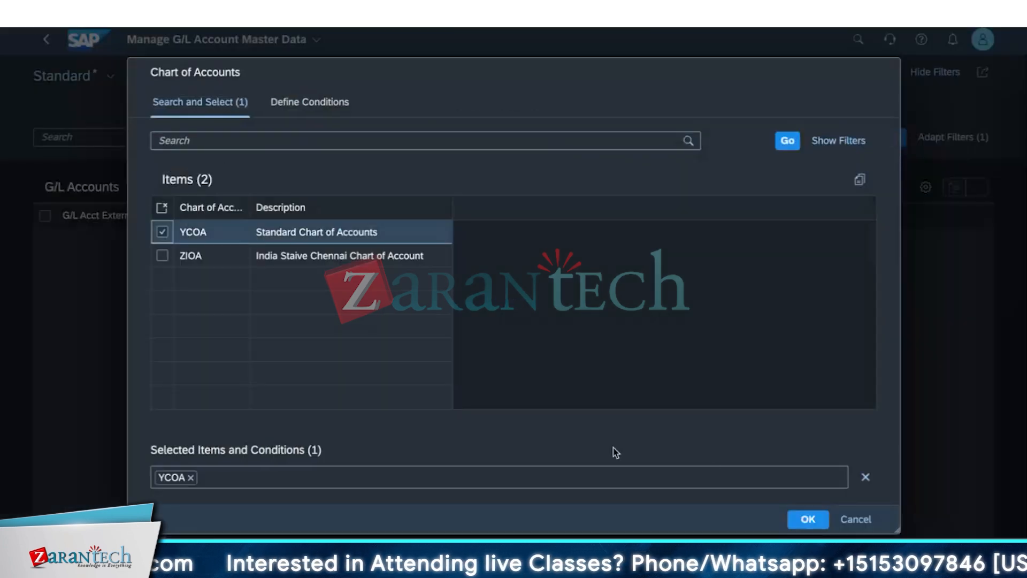
click(805, 519)
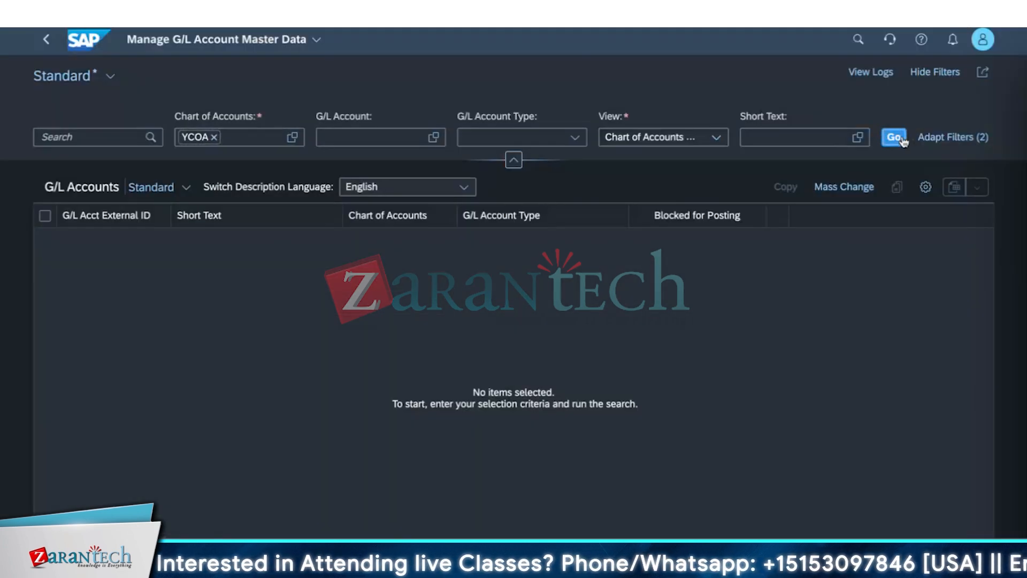
click(894, 138)
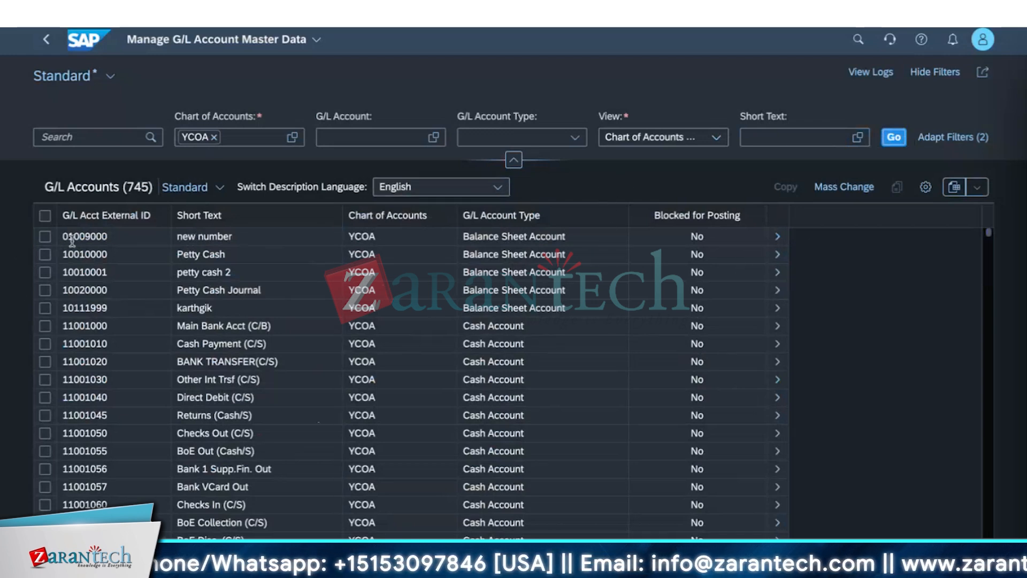
click(128, 242)
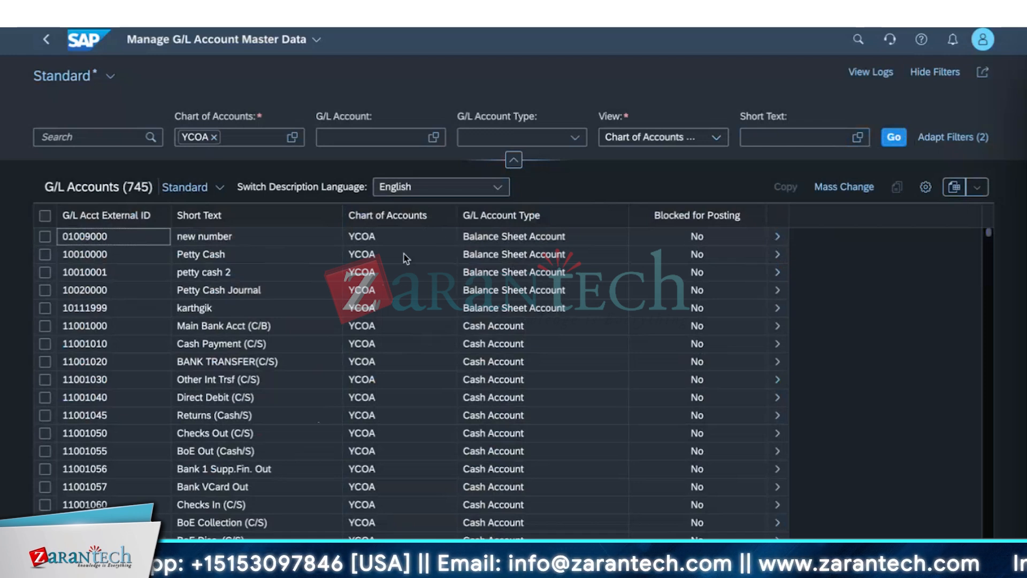
scroll(710, 237, down, 15)
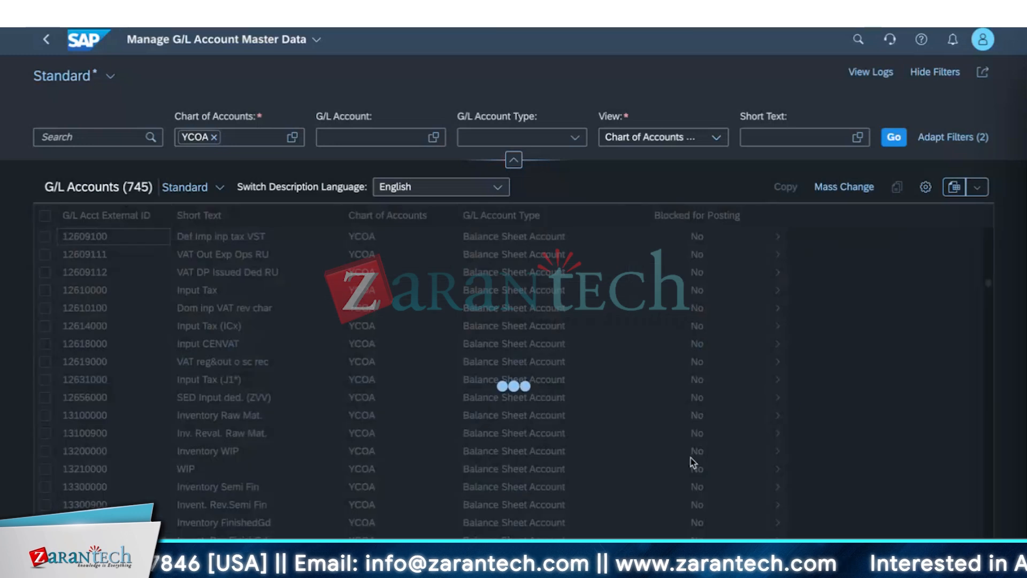
scroll(688, 455, up, 15)
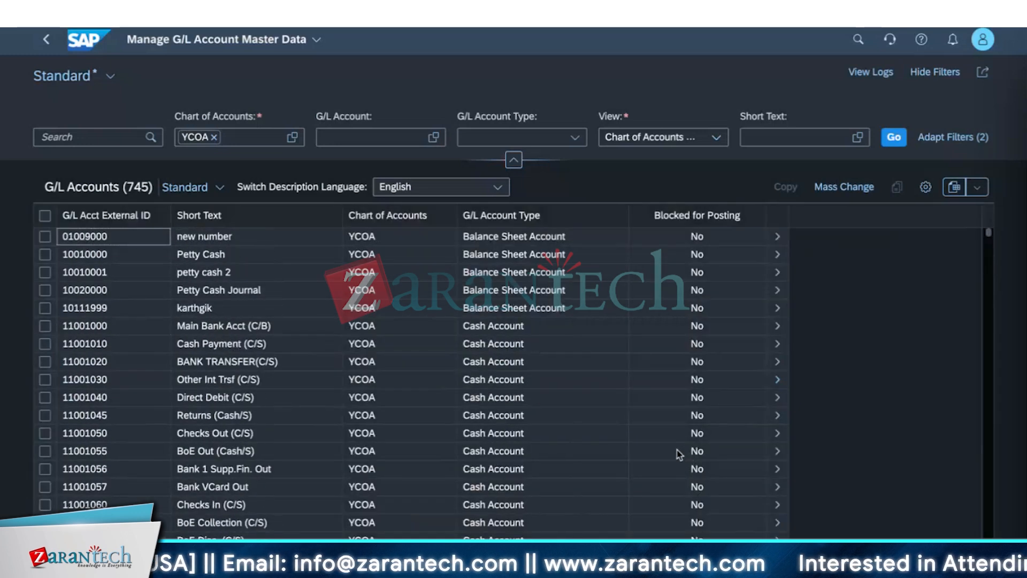
Start a copy of G/L account 01009000 and assign it to company code 1710
click(45, 236)
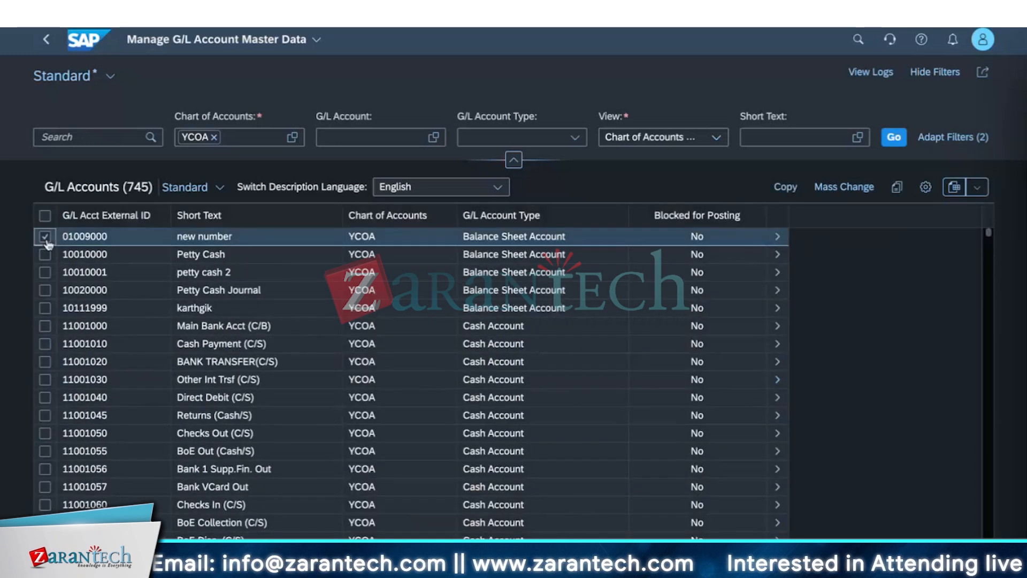
click(789, 188)
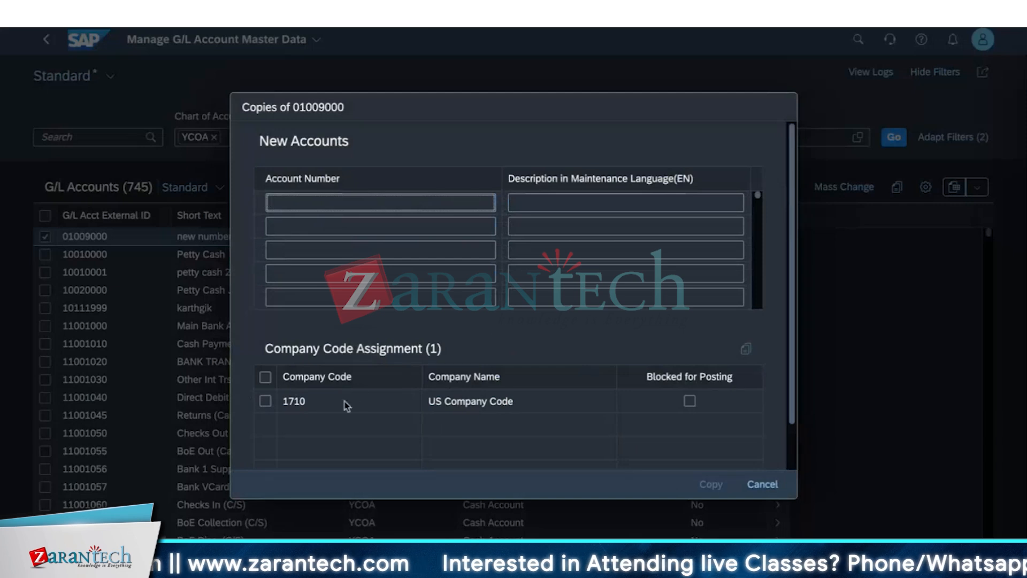
click(266, 402)
click(690, 402)
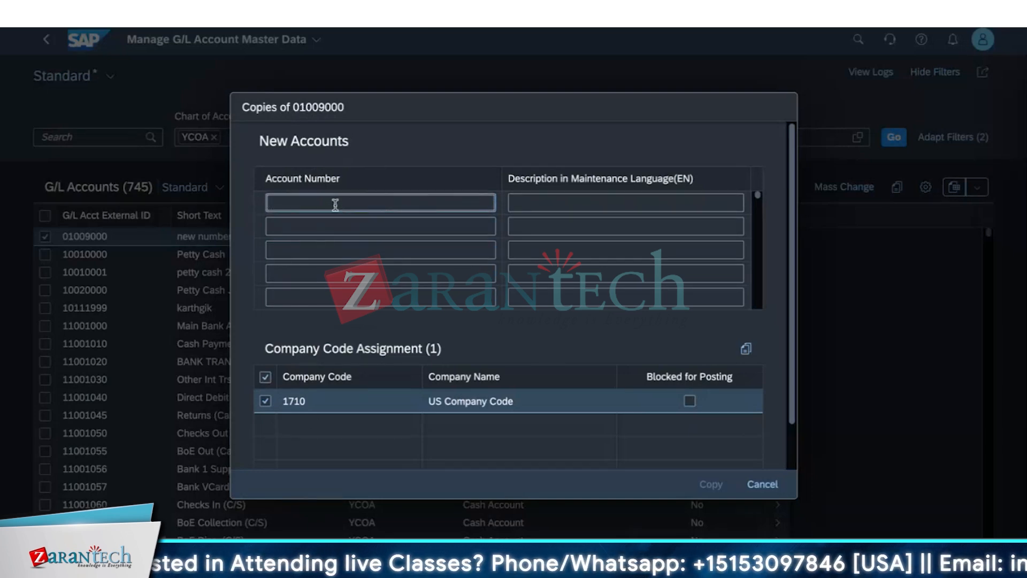
Enter 01009991 as the account number in the first two rows of the new accounts
text(0)
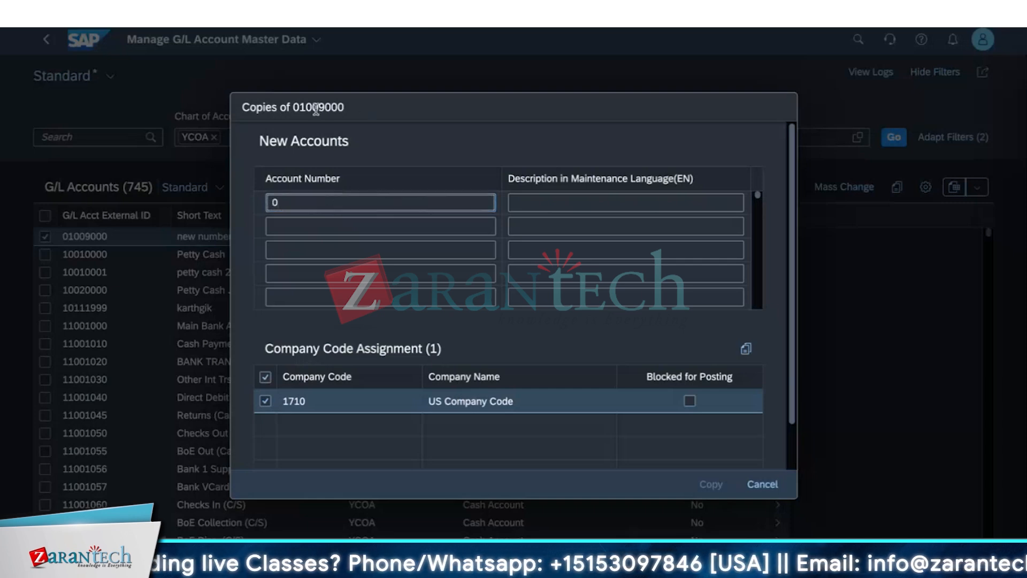
click(294, 201)
text(1)
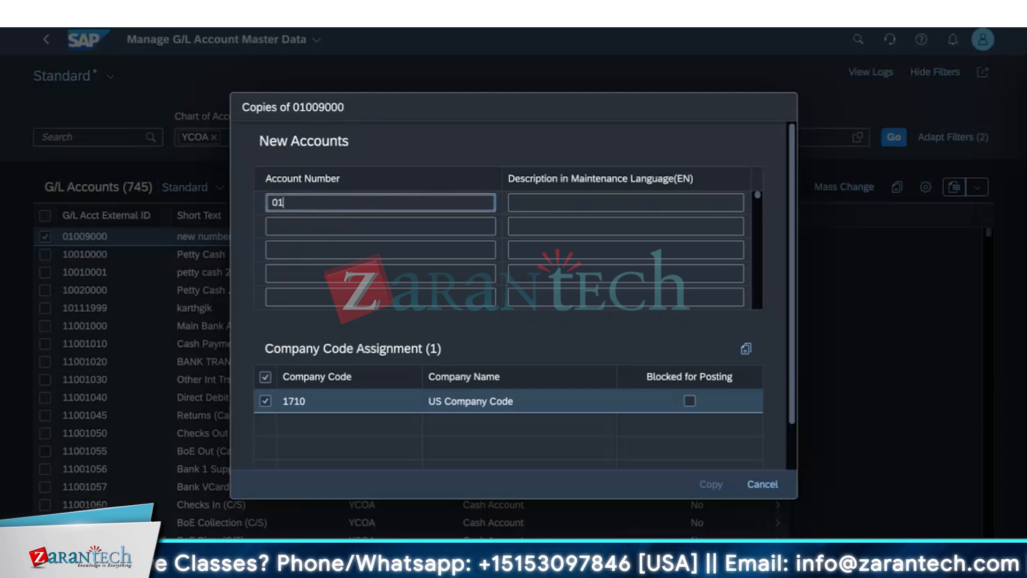
text(009991)
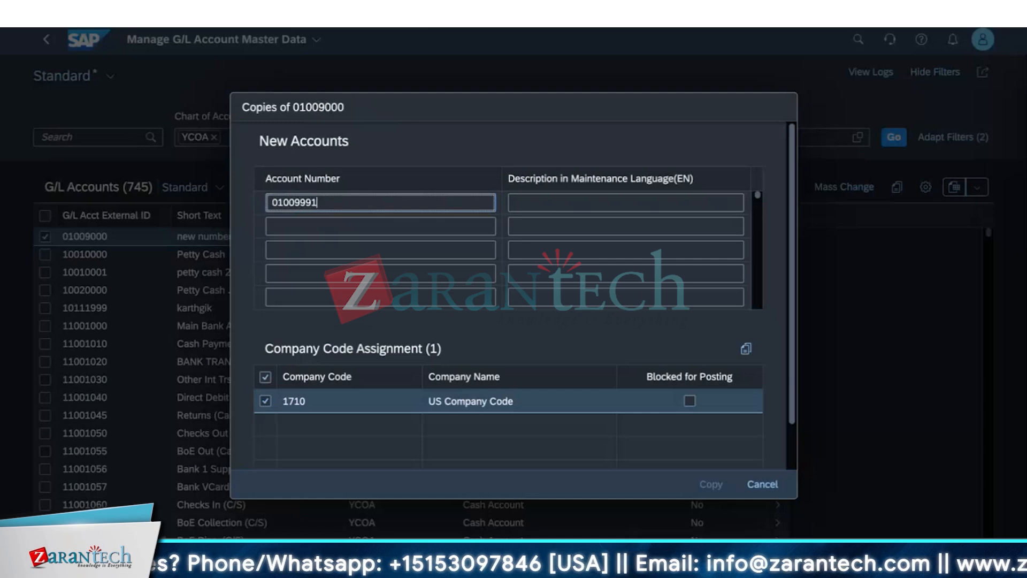
double_click(315, 203)
key(ctrl+c)
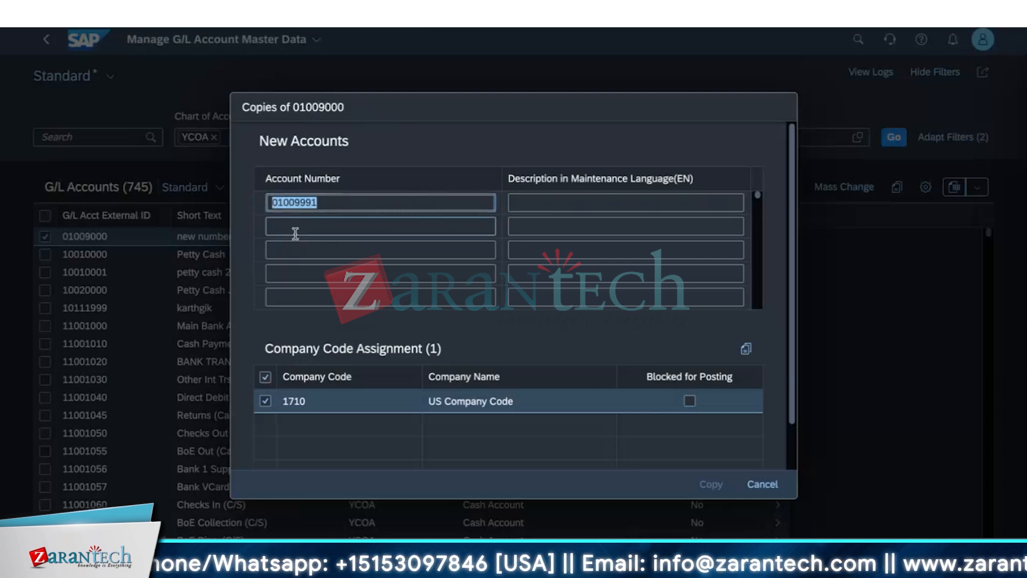
click(296, 230)
key(ctrl+v)
Set the description of both new accounts to EN and try to copy the account
click(543, 202)
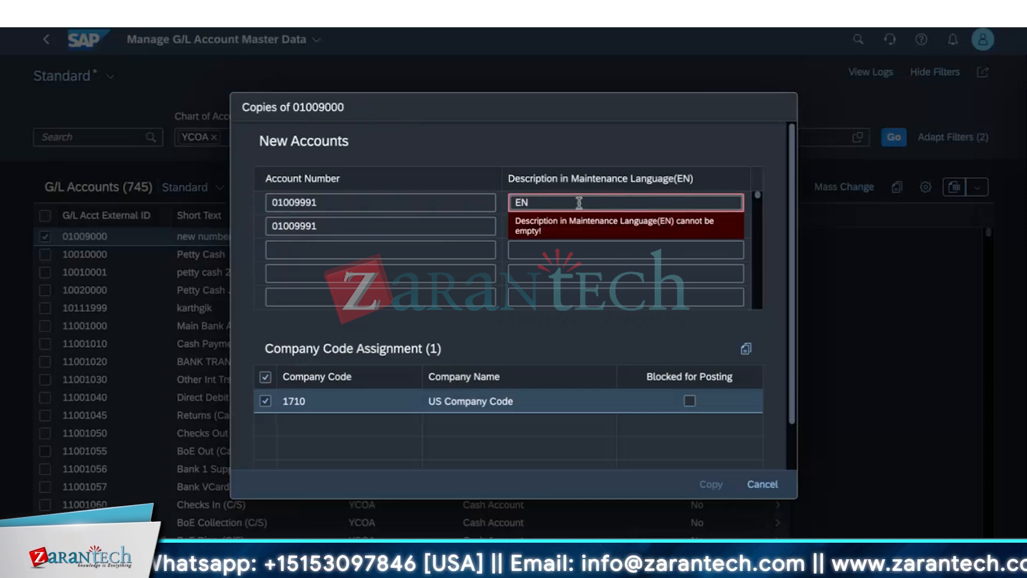
click(543, 226)
text(EN)
click(461, 433)
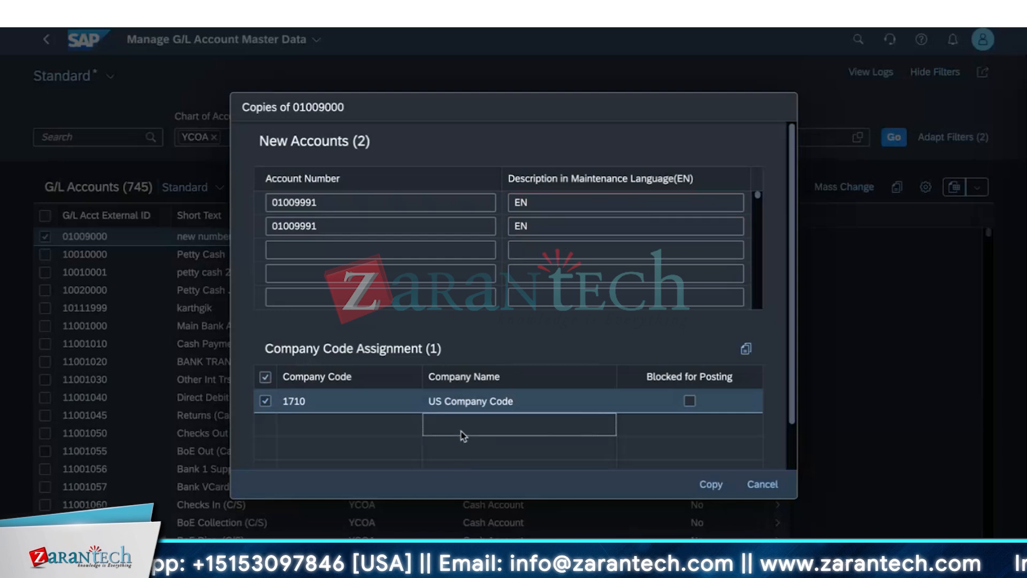
click(712, 484)
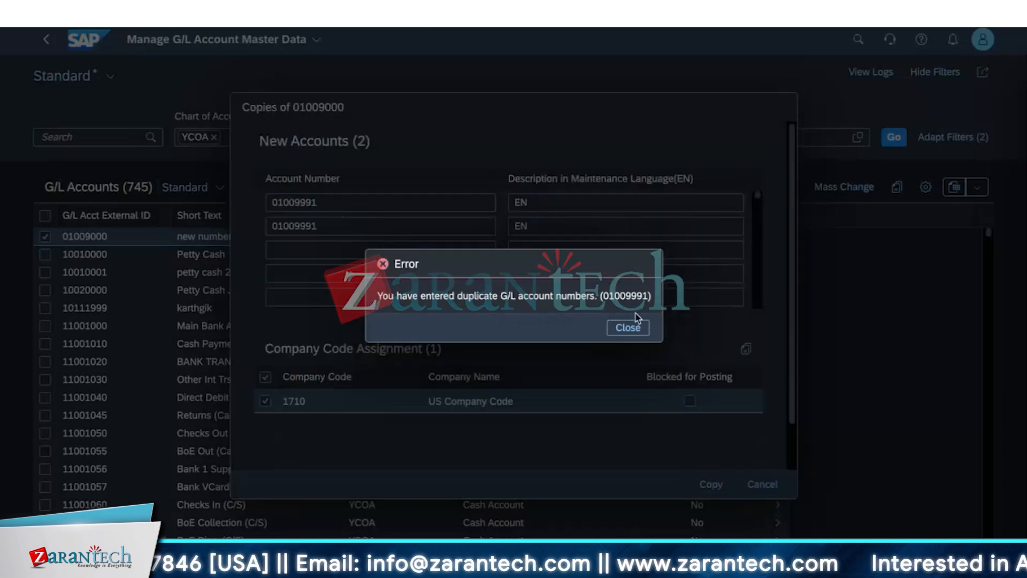
click(626, 329)
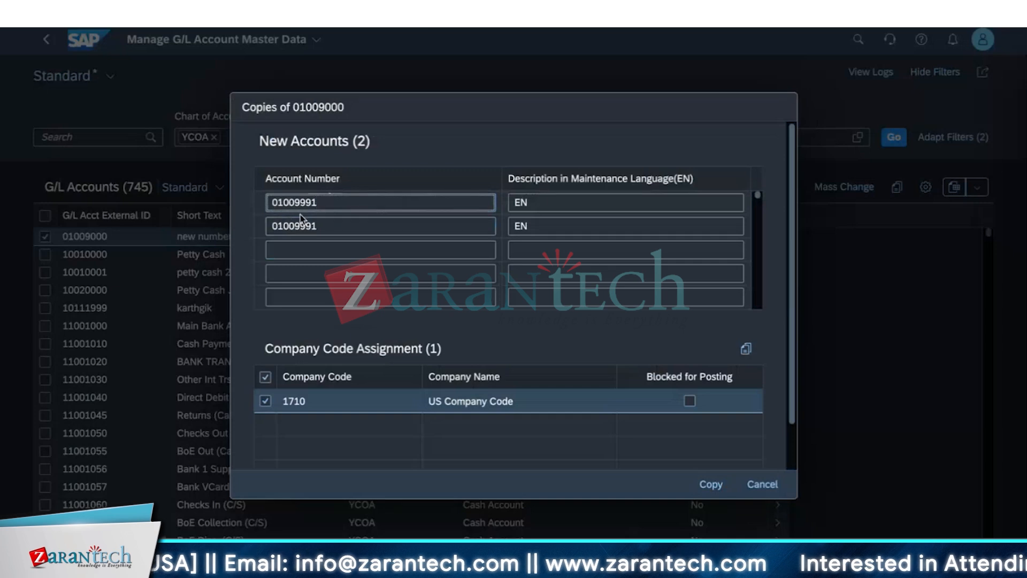
Change both new account numbers to 01109991 and try to copy the account again
click(285, 226)
key(BackSpace)
text(1)
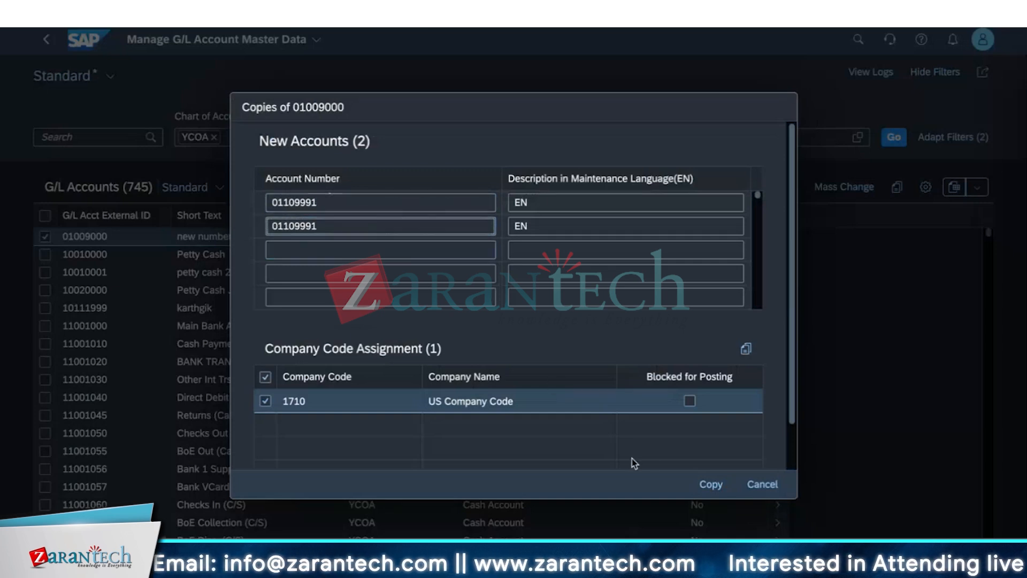
click(711, 484)
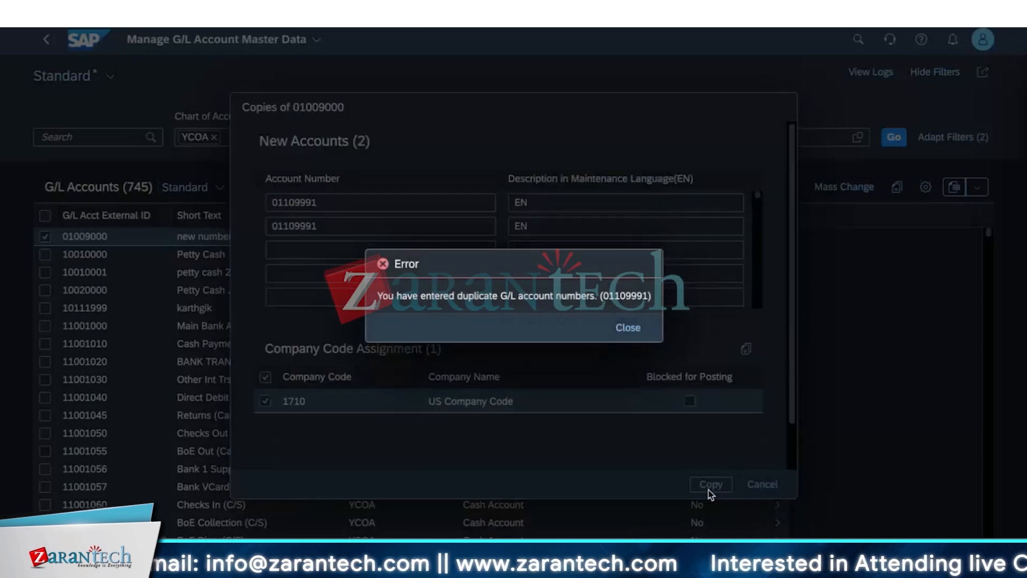
click(626, 329)
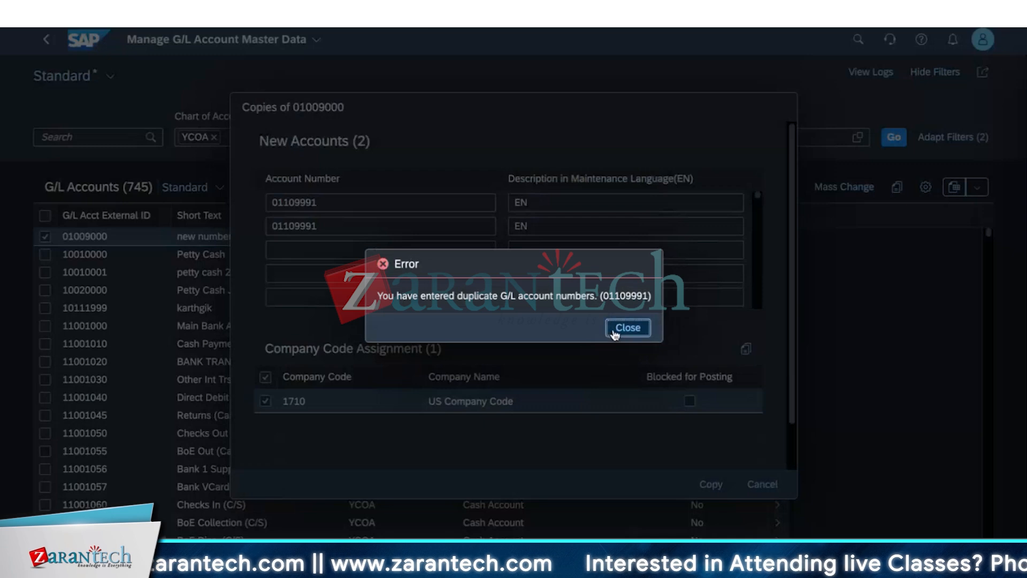
click(626, 329)
Remove the leading zero from both new account numbers and retry the copy with 1109991
click(272, 203)
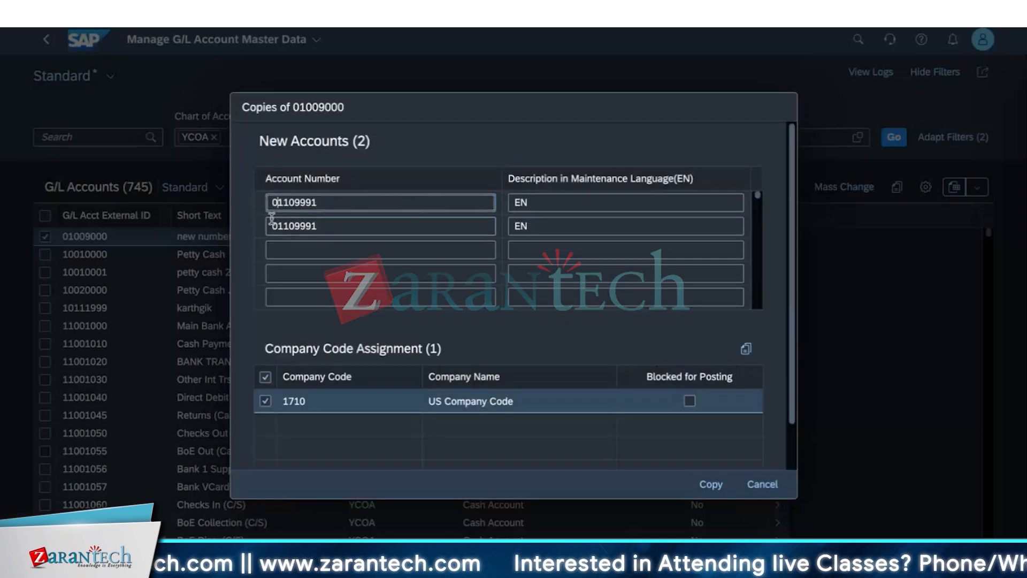
key(Delete)
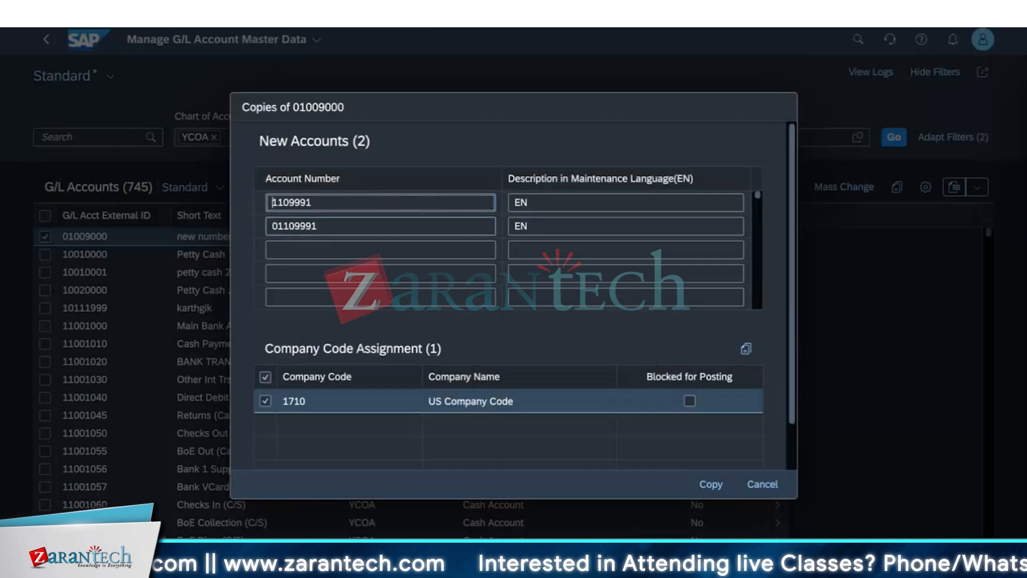
click(272, 226)
key(Delete)
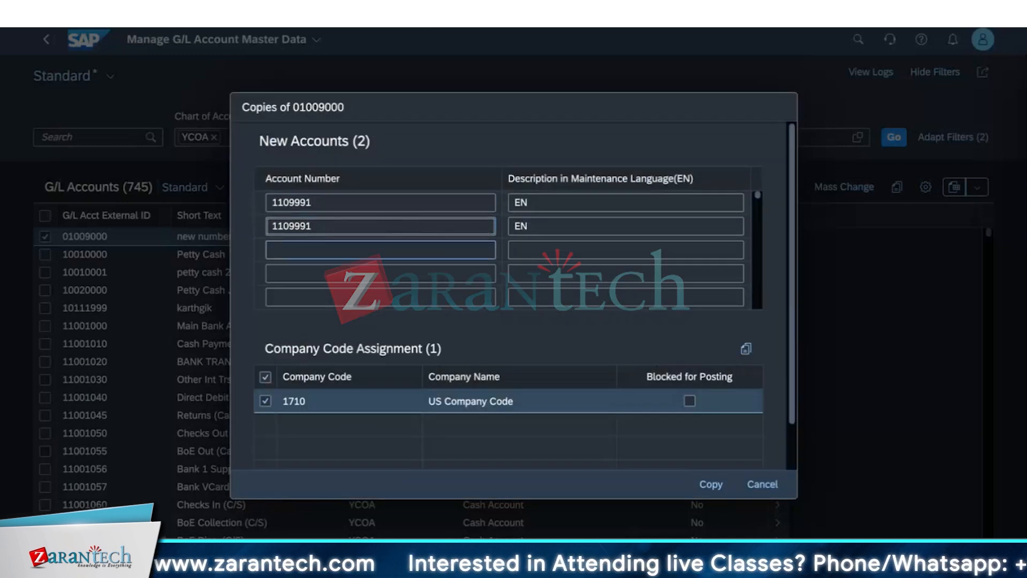
click(710, 484)
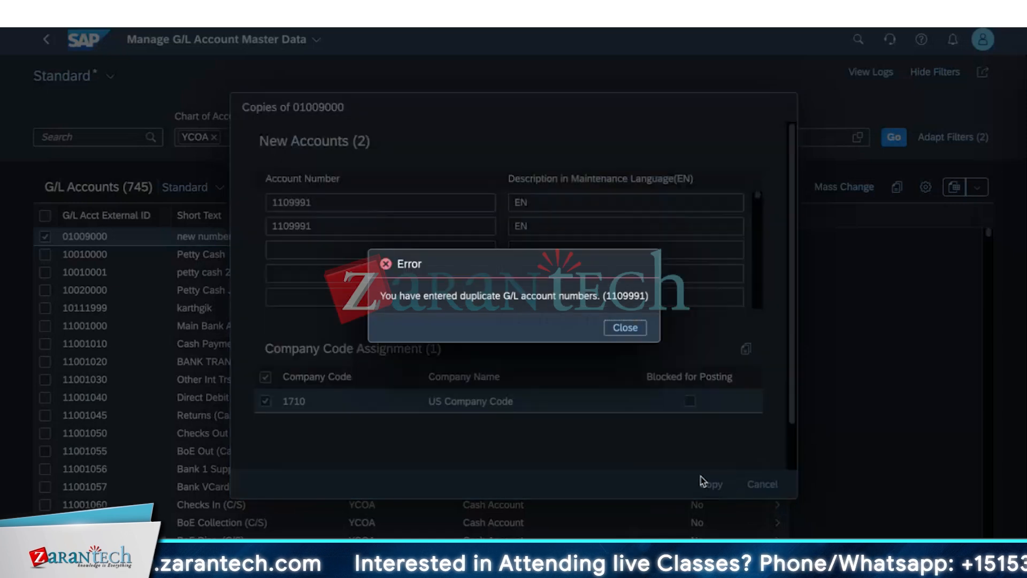
click(624, 329)
click(624, 329)
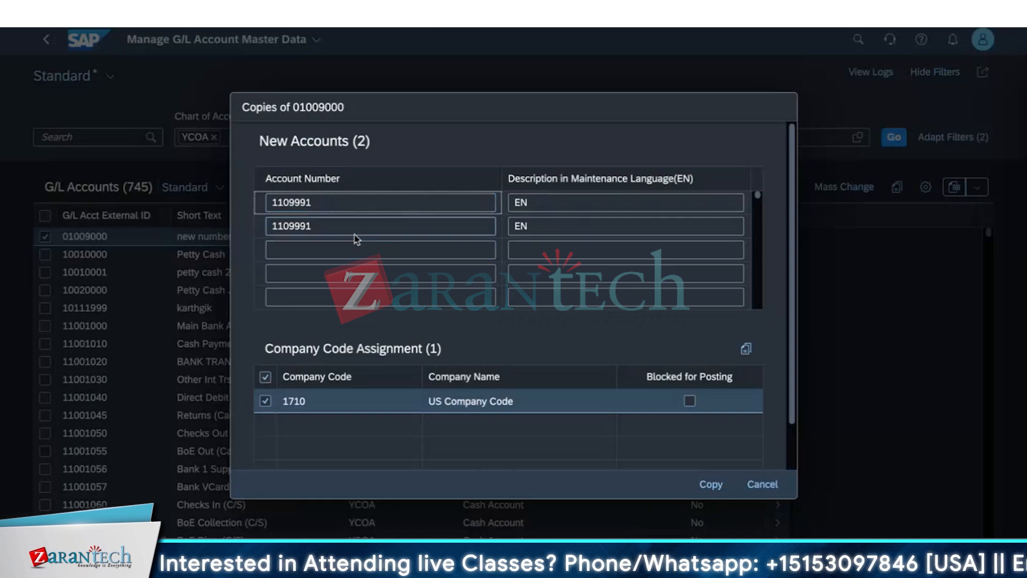
Replace the first new account's number with 19101910
click(344, 202)
key(BackSpace)
key(BackSpace)
key(BackSpace)
key(BackSpace)
key(BackSpace)
key(BackSpace)
key(BackSpace)
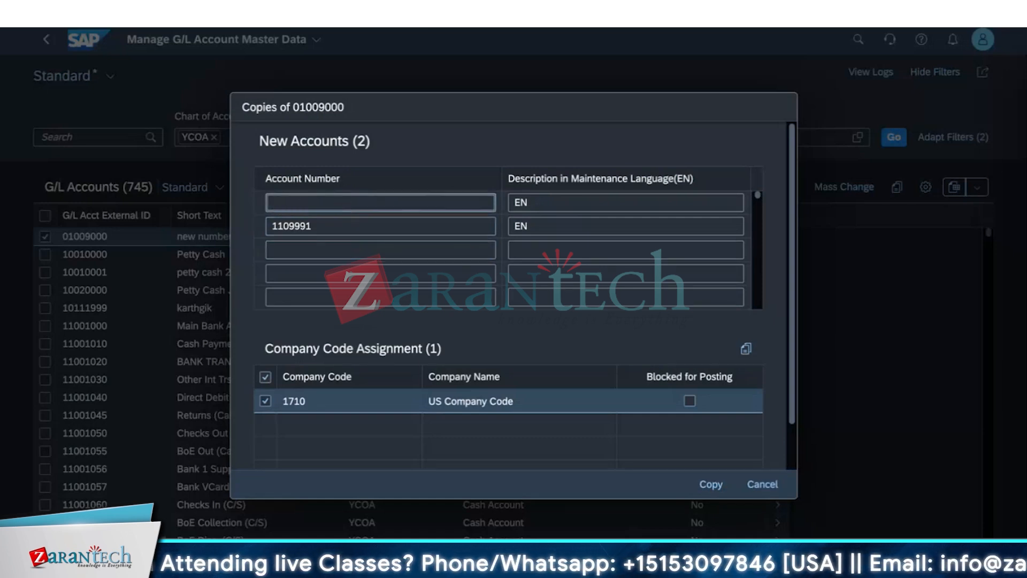
text(191)
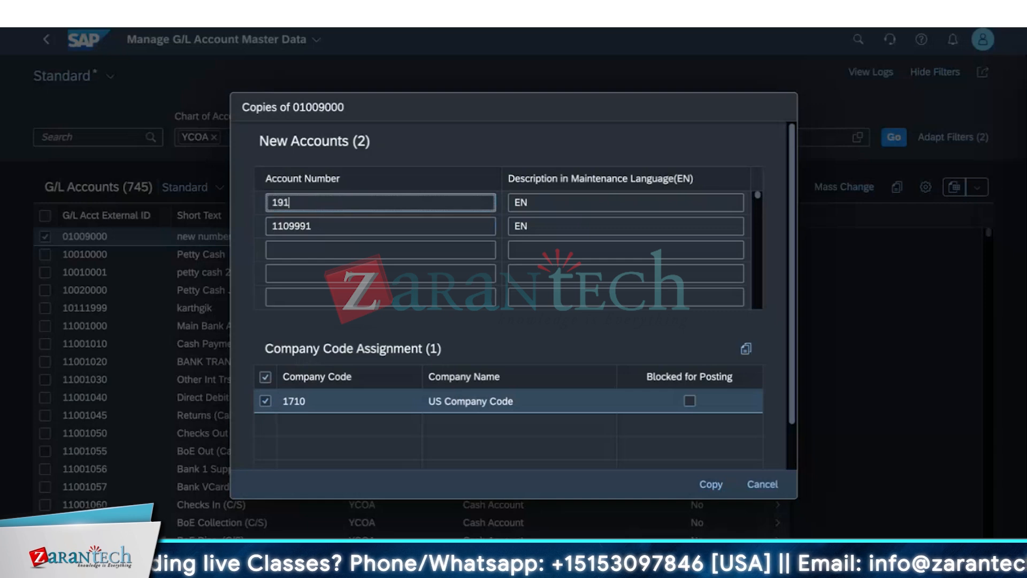
text(01910)
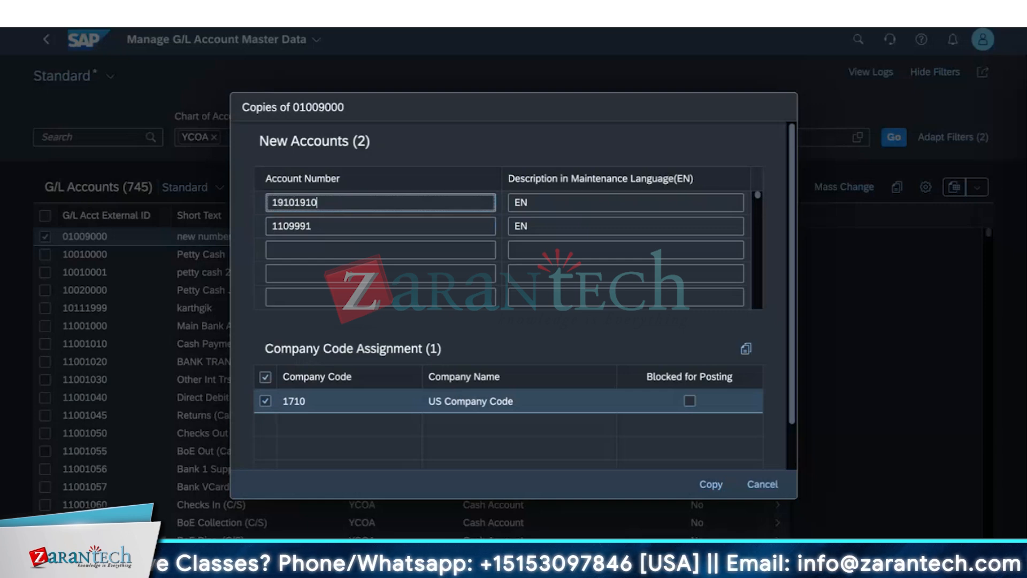
Clear the account number and description from the second new account row
click(335, 225)
drag(335, 225, 243, 224)
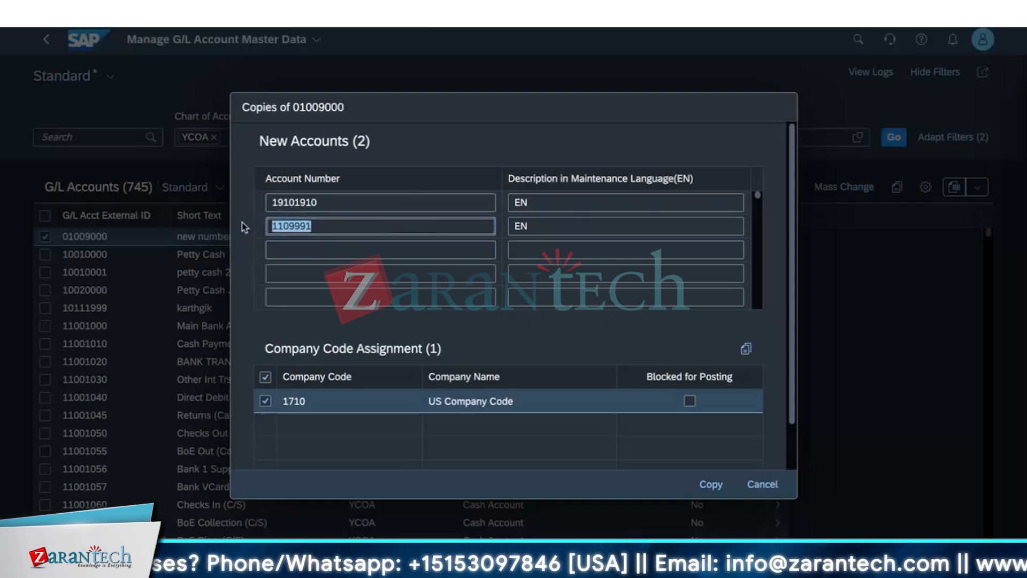
key(BackSpace)
click(532, 227)
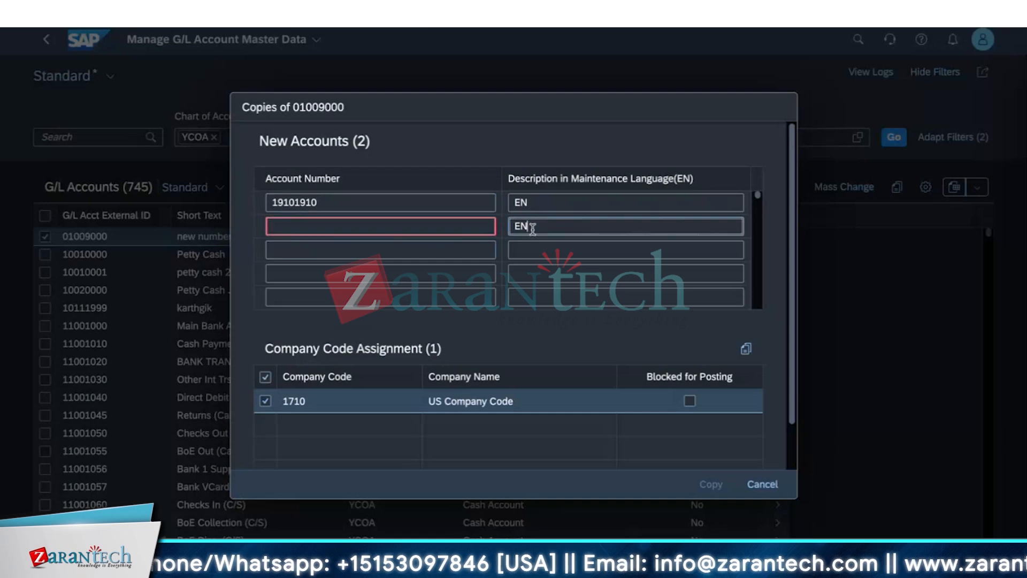
click(541, 452)
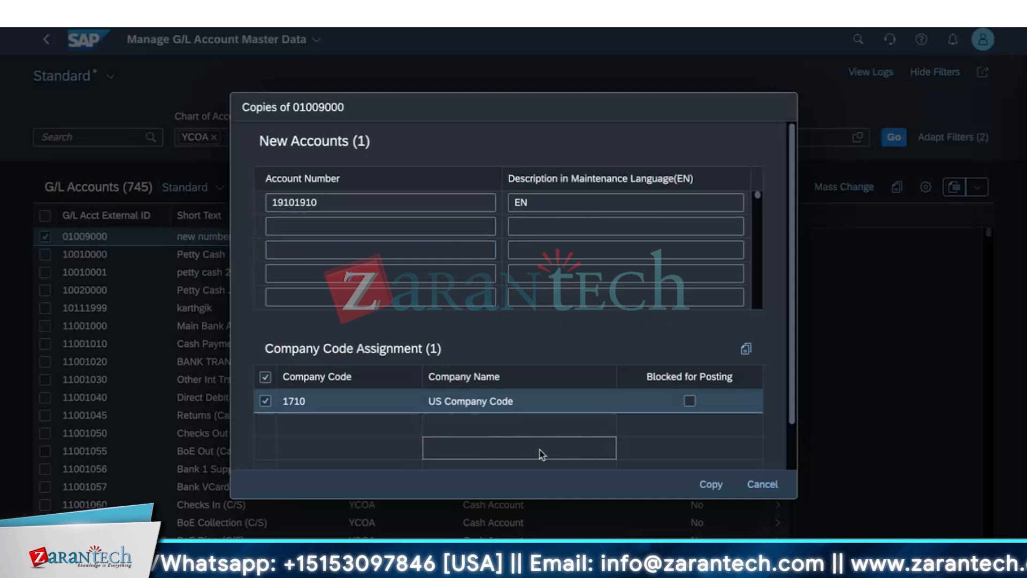
Copy G/L account 01009000 to the new account and refresh the YCOA account list
click(715, 489)
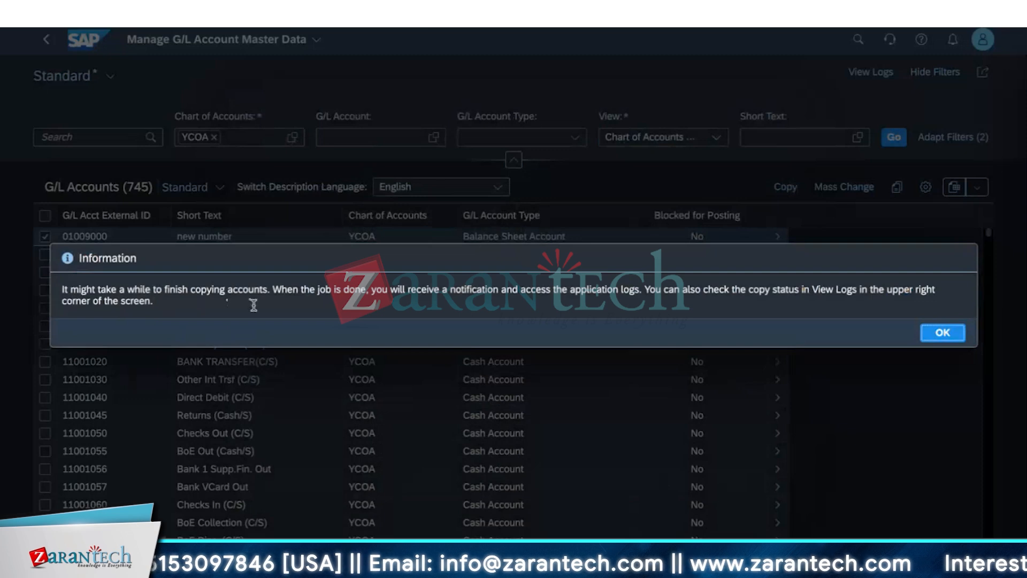
click(942, 333)
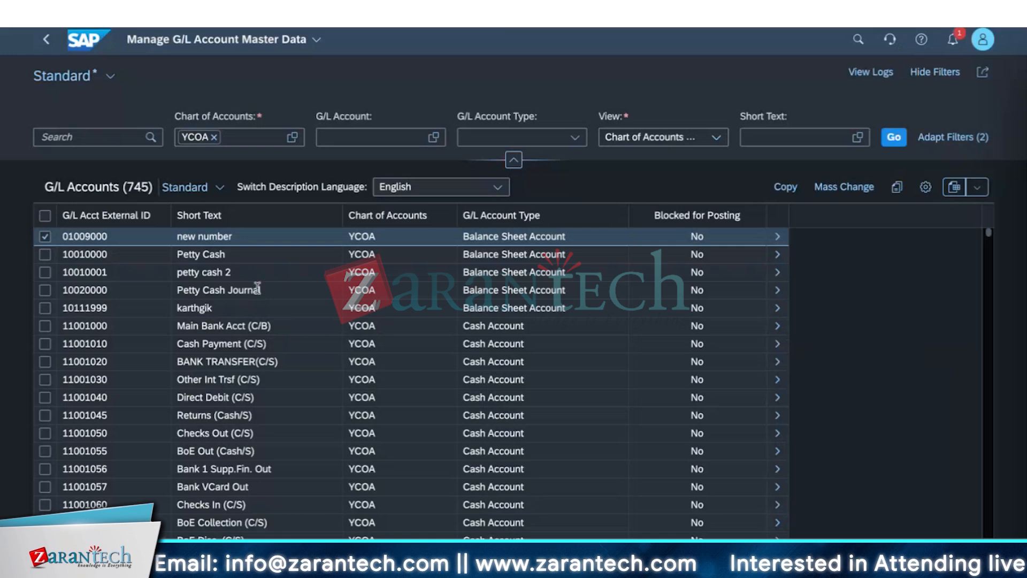
click(891, 141)
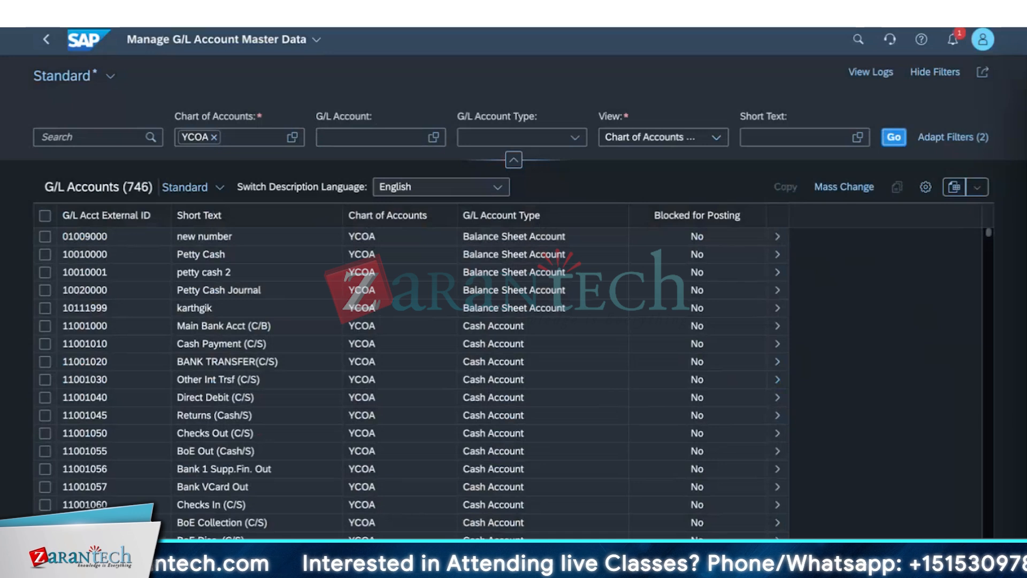
Search the apps for "manage G/L" and open Manage Operating G/L Accounts
click(858, 39)
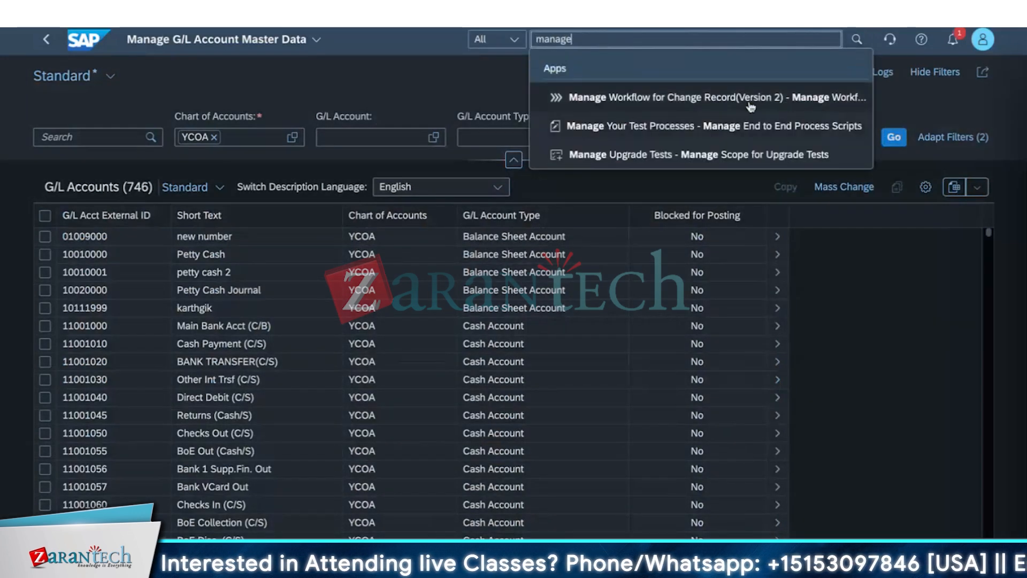
text(manage )
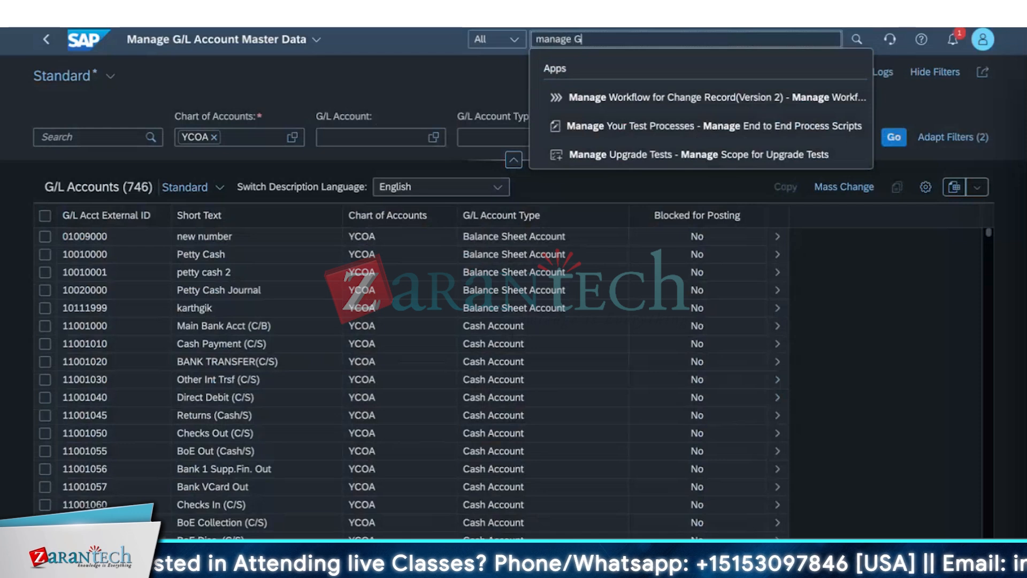
text(G/L)
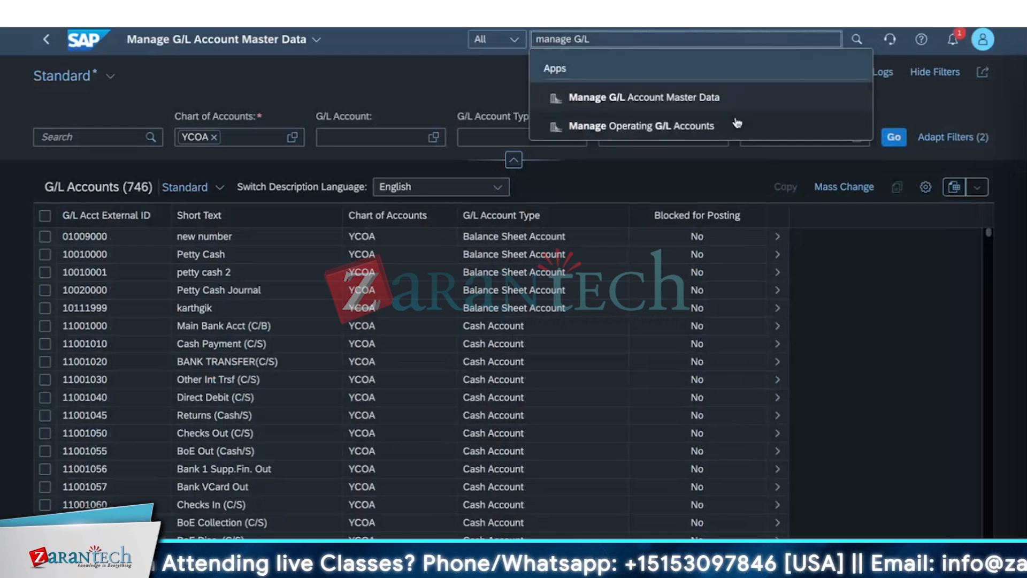
click(699, 124)
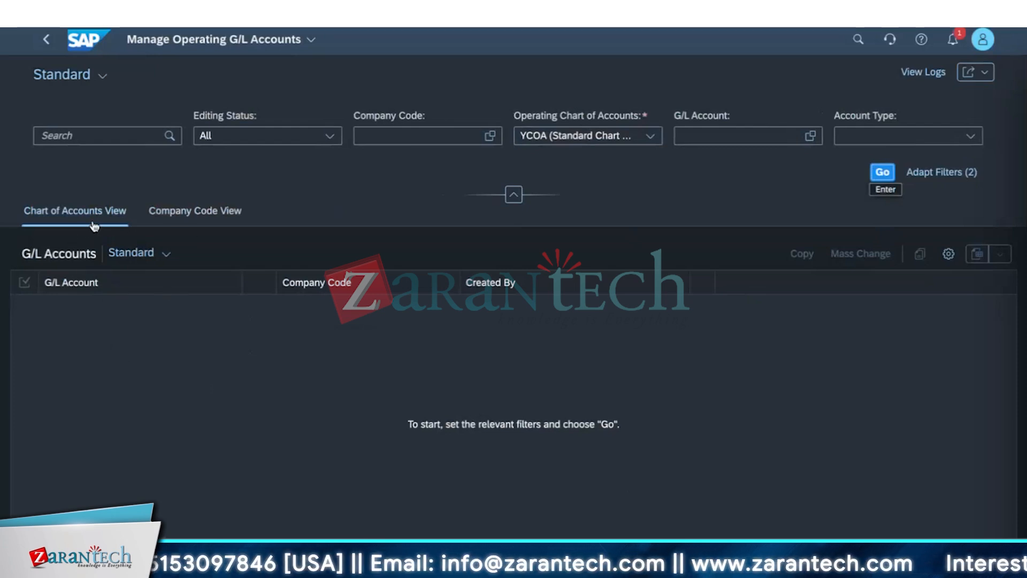
List the G/L accounts of operating chart of accounts YCOA in the Chart of Accounts View
click(152, 212)
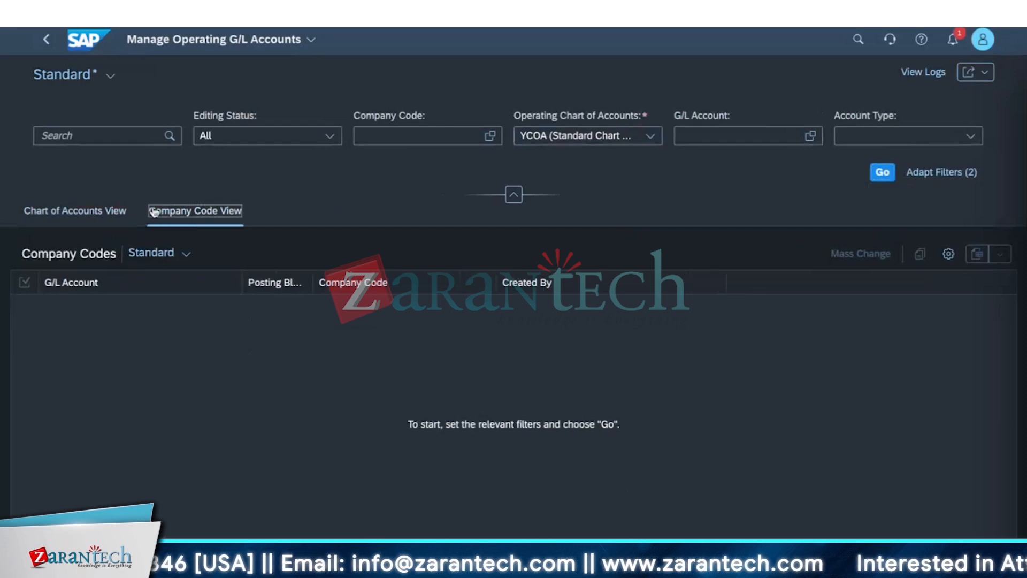
click(108, 214)
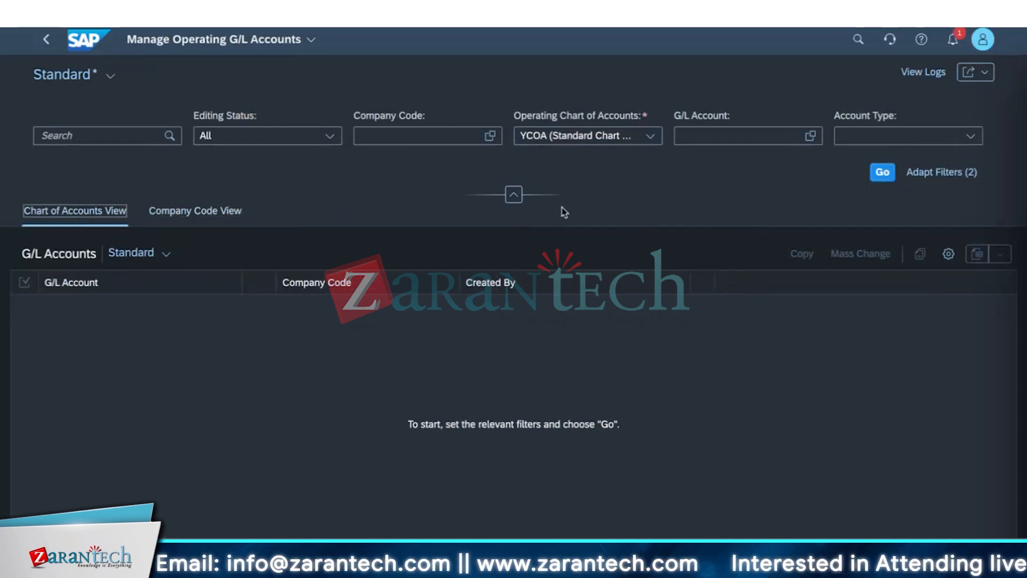
click(877, 174)
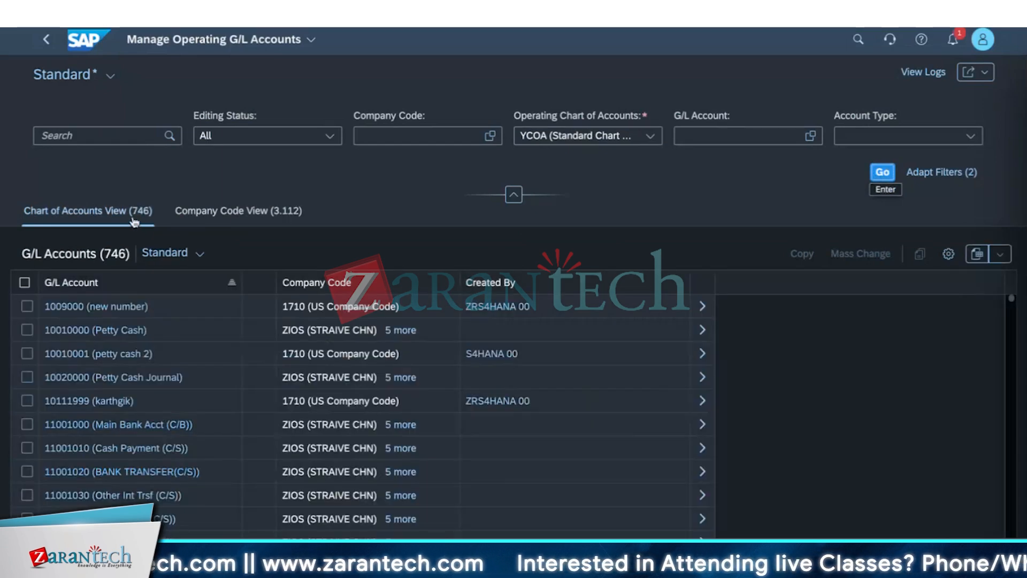
click(650, 136)
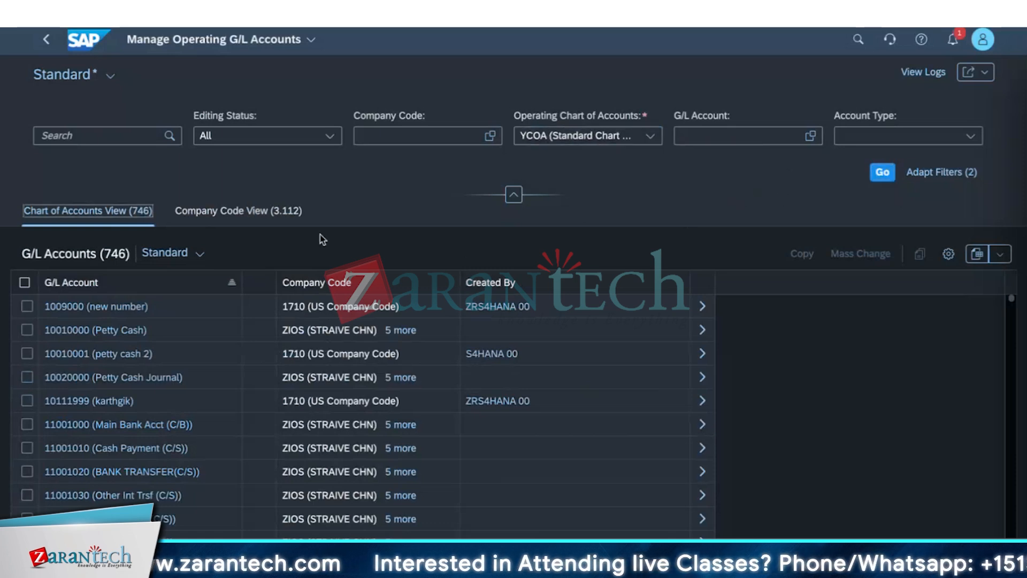
Switch to the Company Code View and look at the related links of G/L account 1009000
click(247, 213)
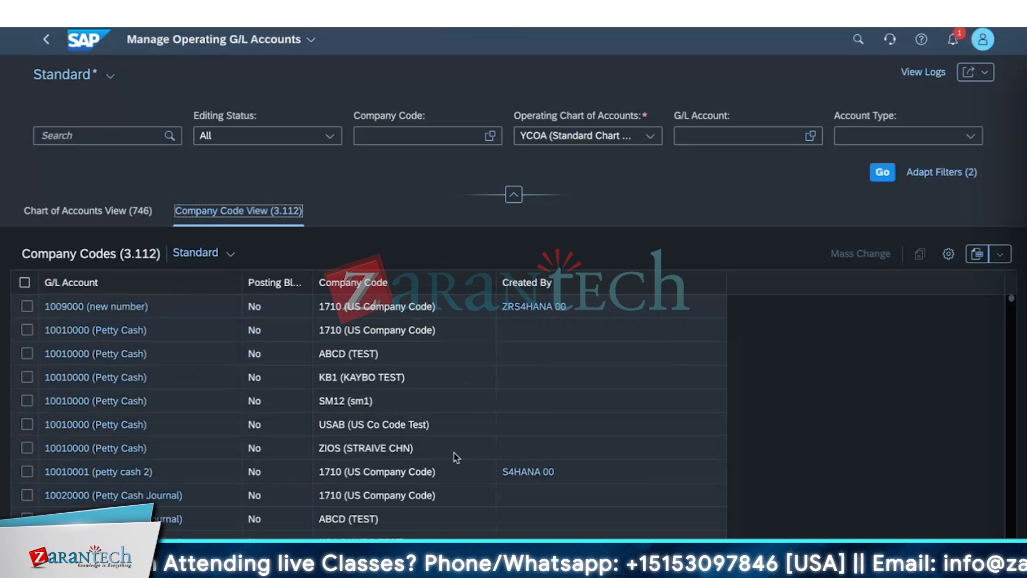
click(618, 313)
click(644, 406)
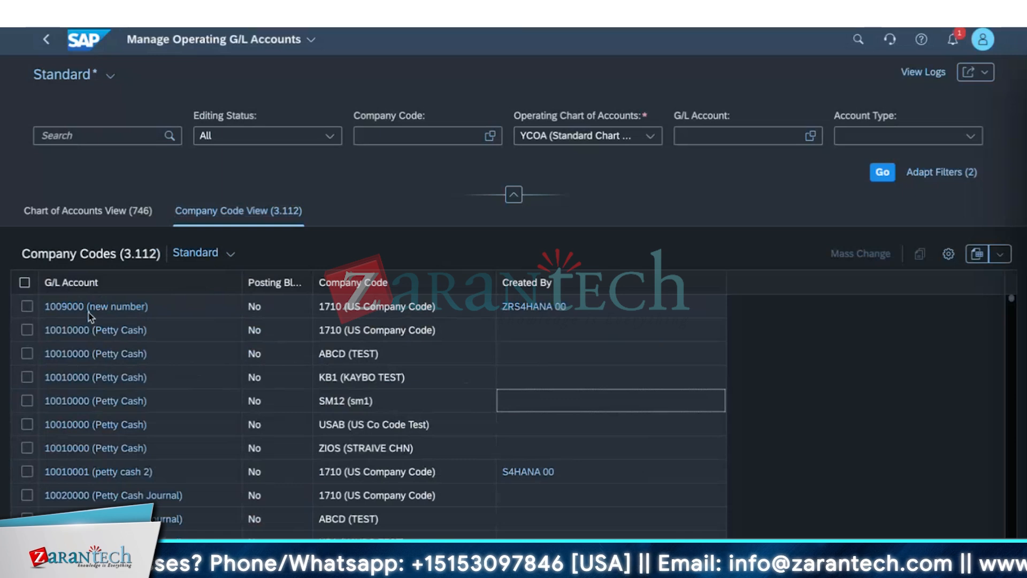
click(117, 309)
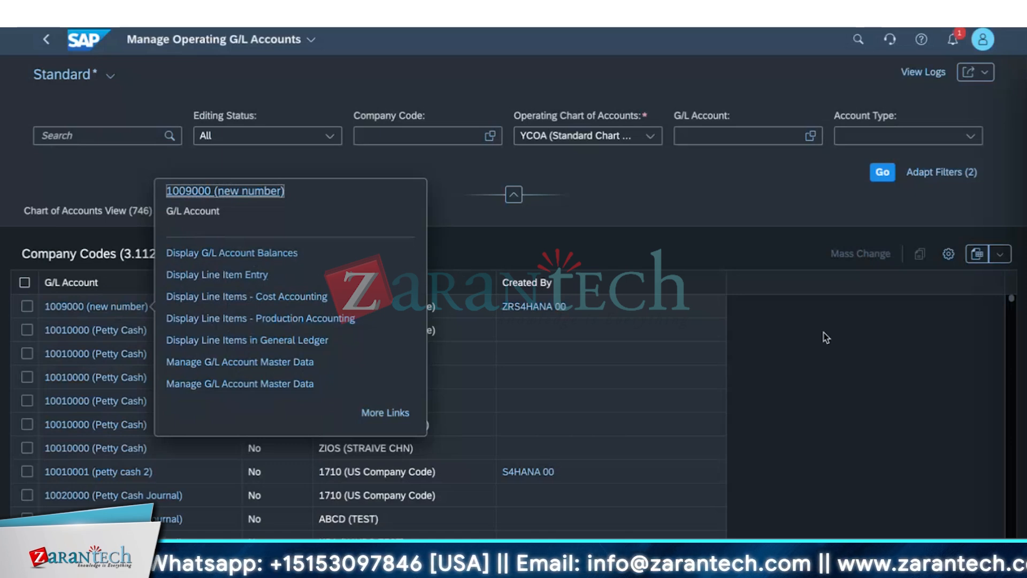
click(610, 401)
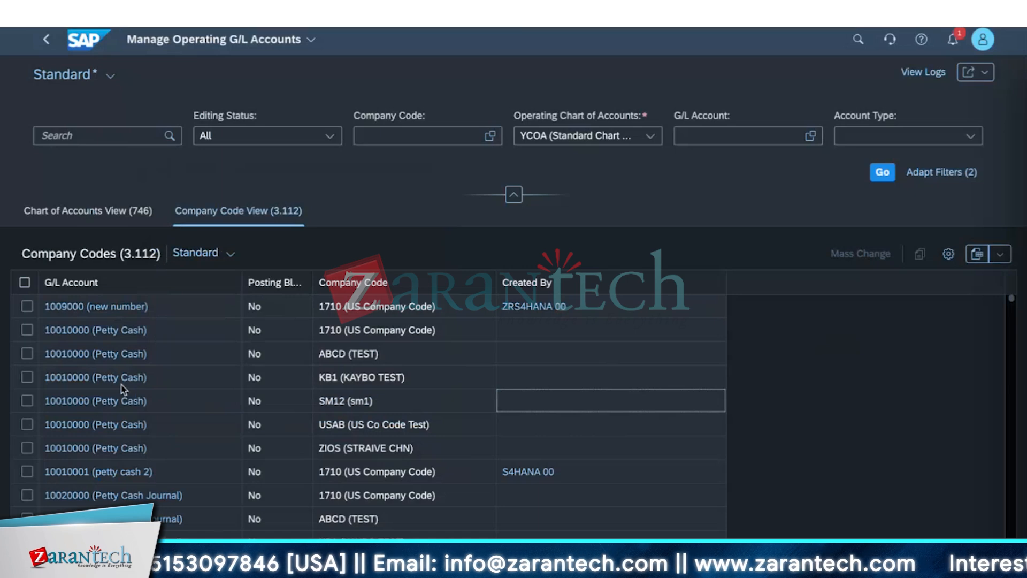
Compare the Chart of Accounts View with the Company Code View and recheck the related links and row of account 1009000
click(131, 212)
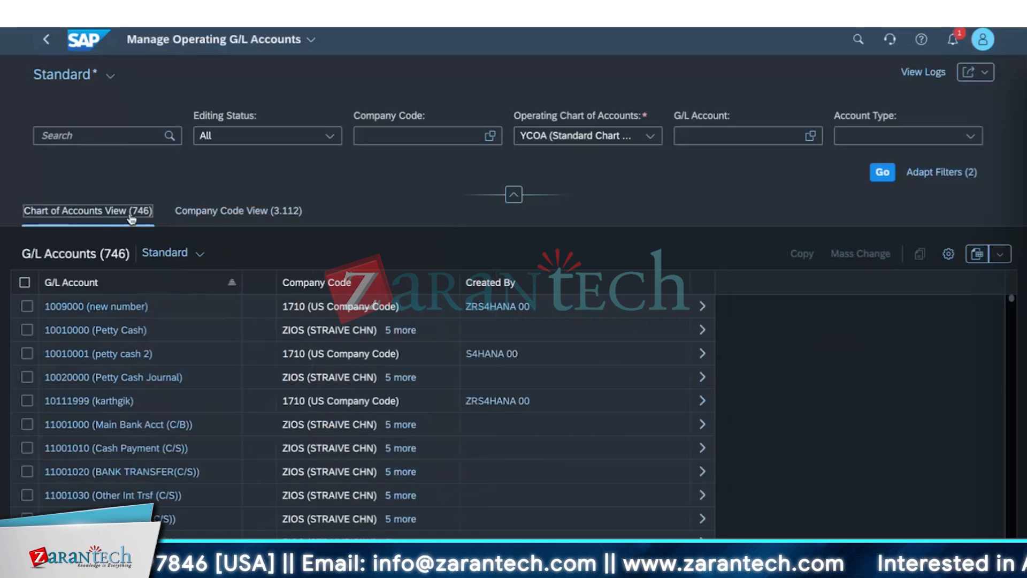
click(219, 214)
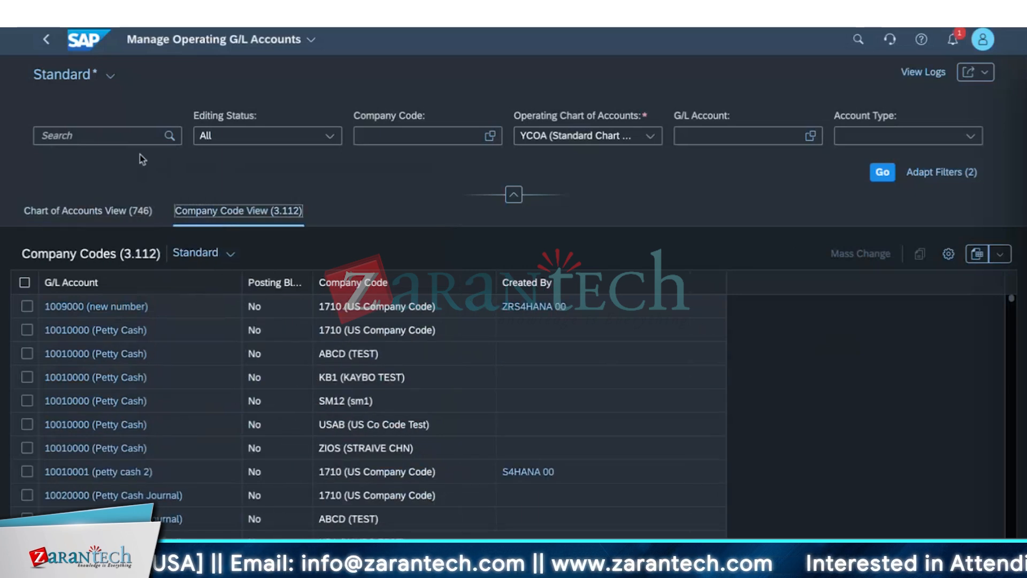
click(110, 76)
click(869, 378)
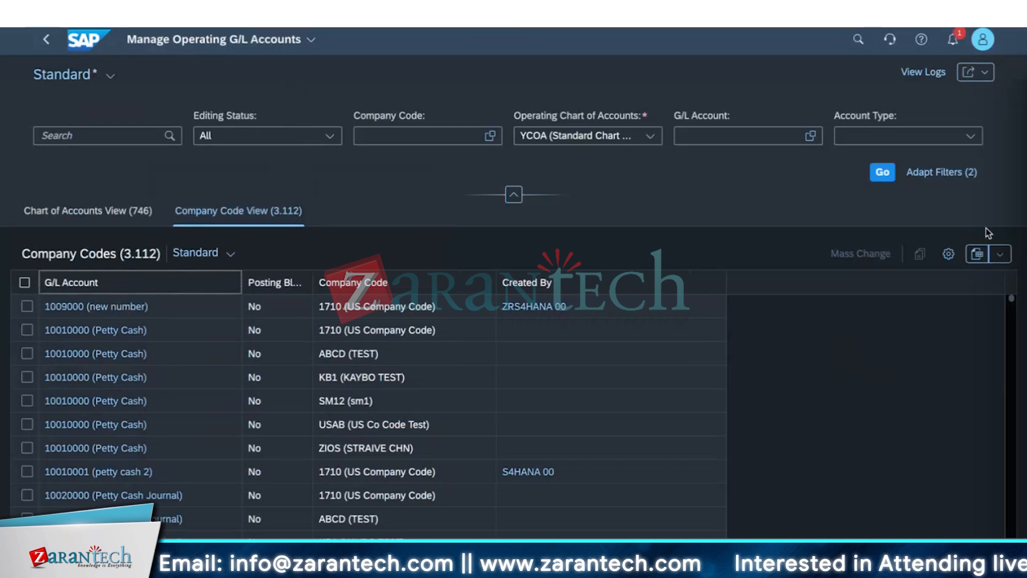
click(138, 314)
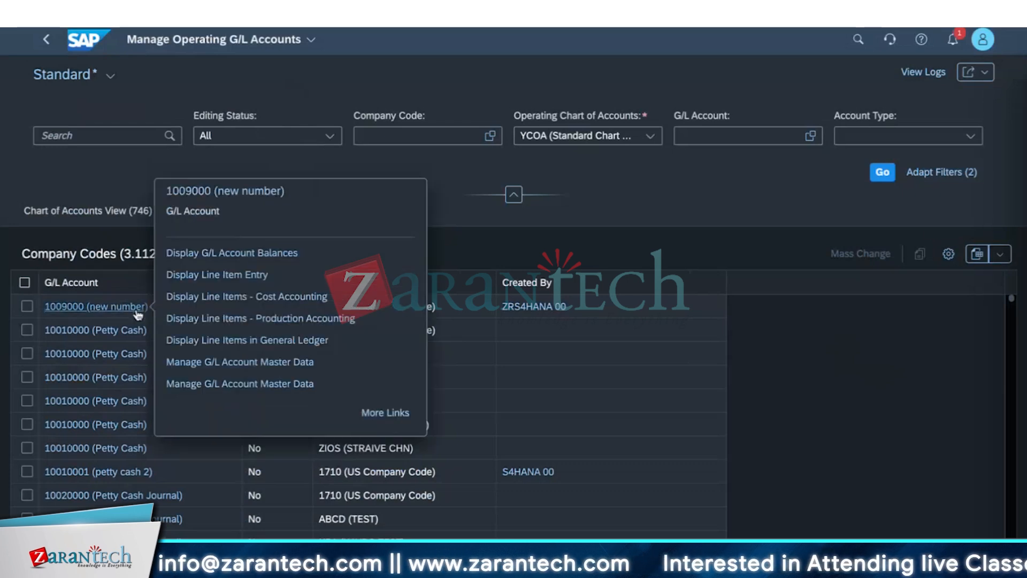
click(619, 378)
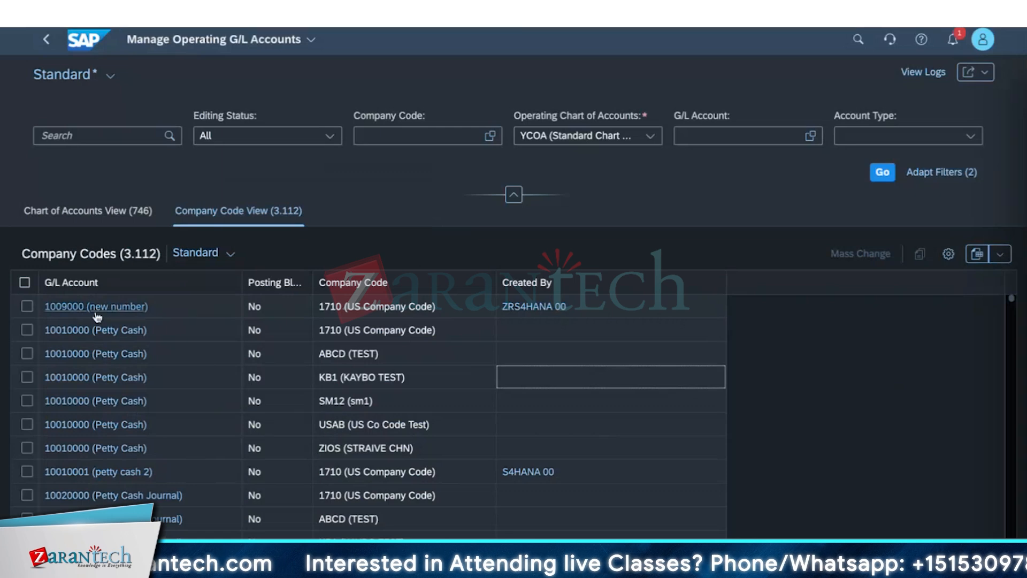
click(581, 310)
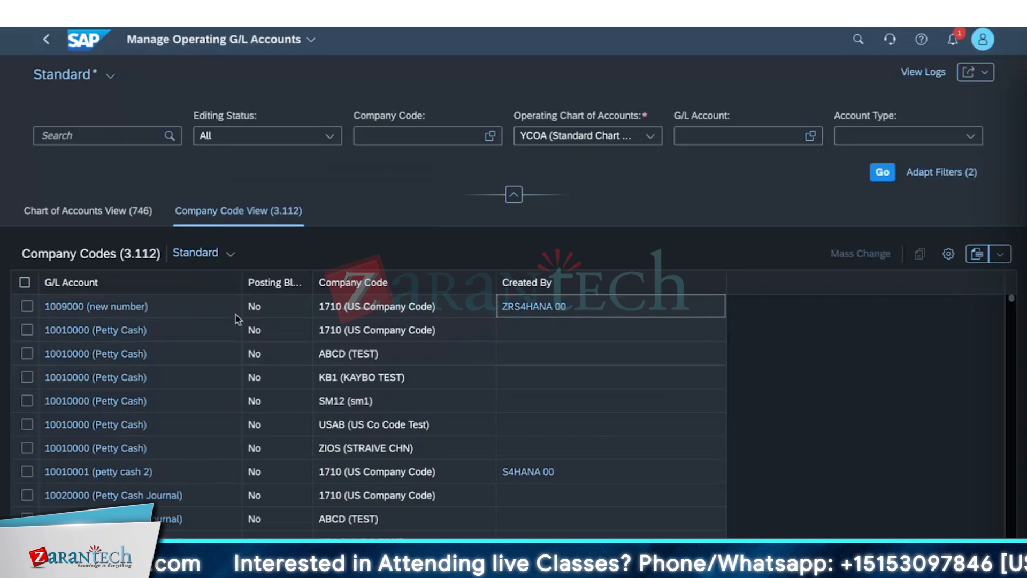
click(179, 310)
scroll(293, 440, down, 2)
scroll(288, 452, up, 2)
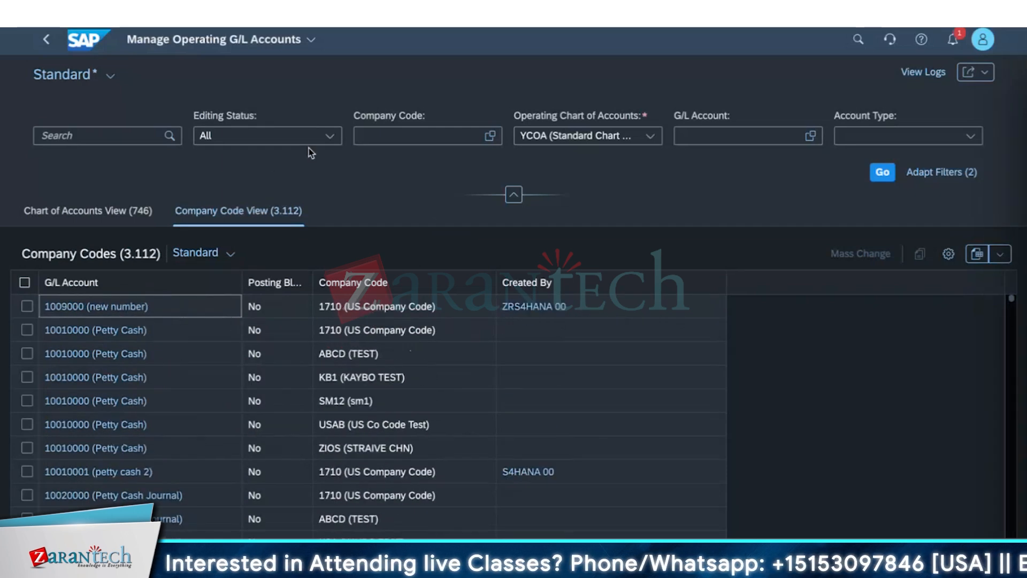
Try to filter the list by G/L account 11001000 and clear that filter again
click(718, 137)
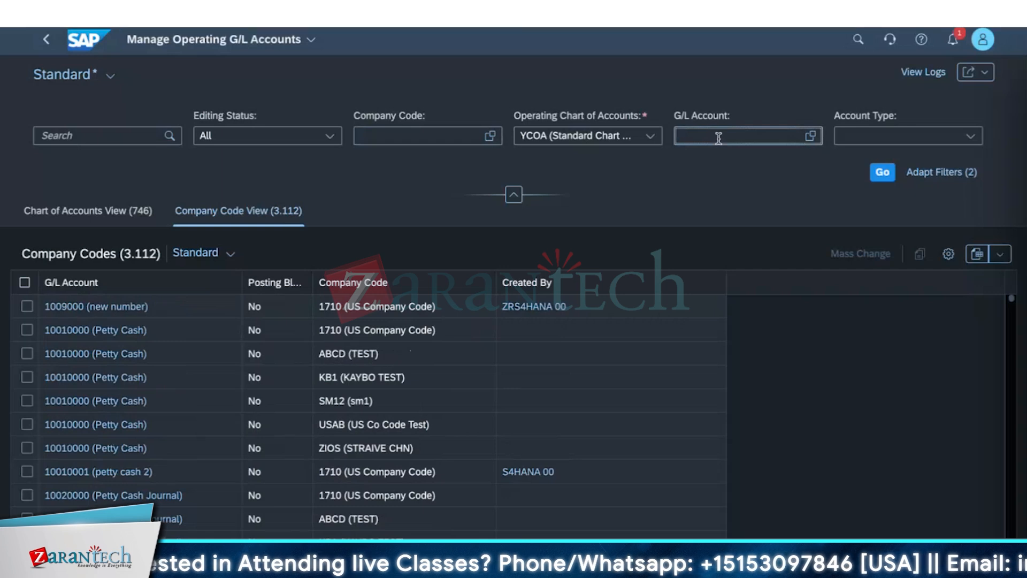
text(1)
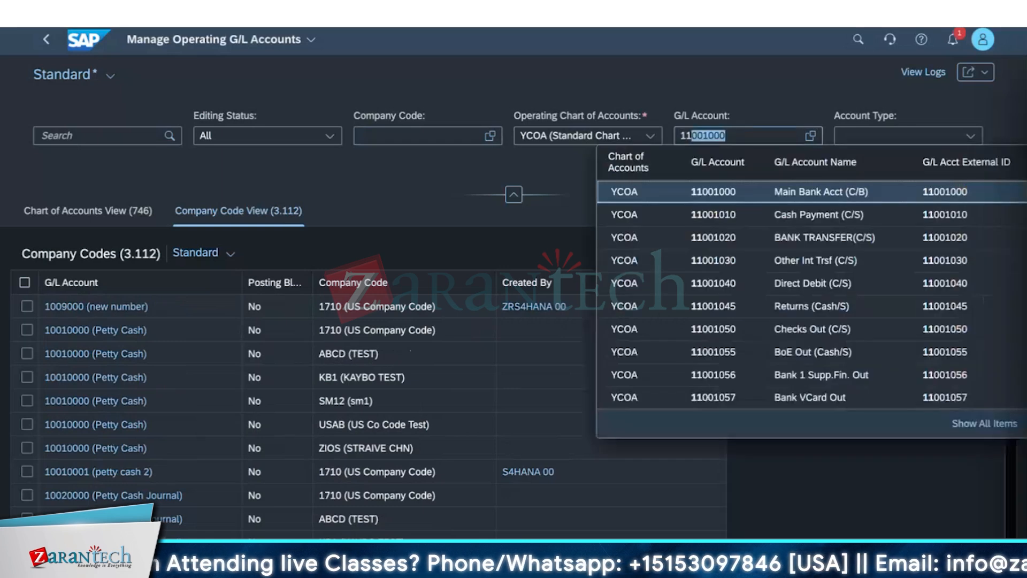
text(10)
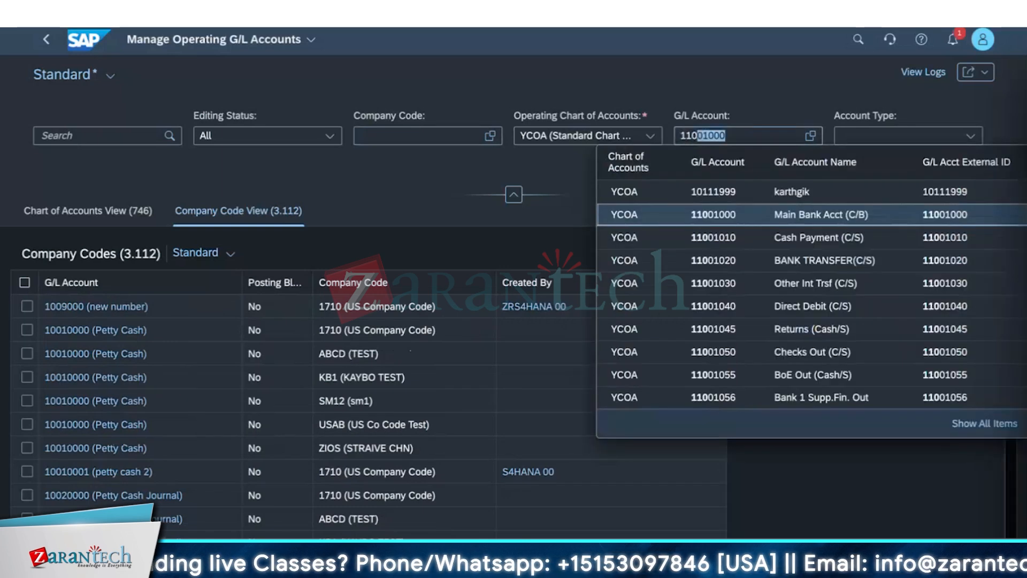
text(9)
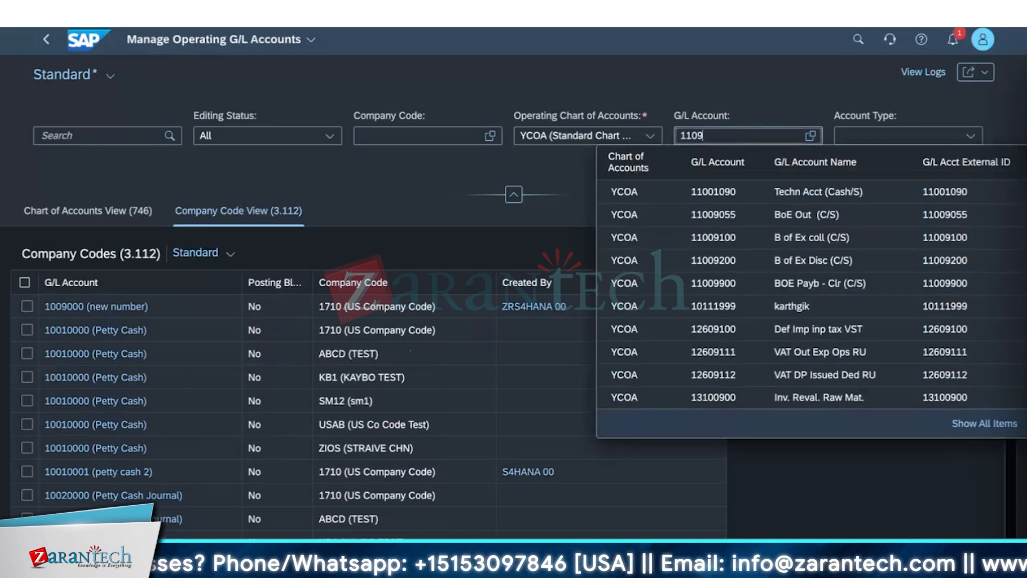
key(BackSpace)
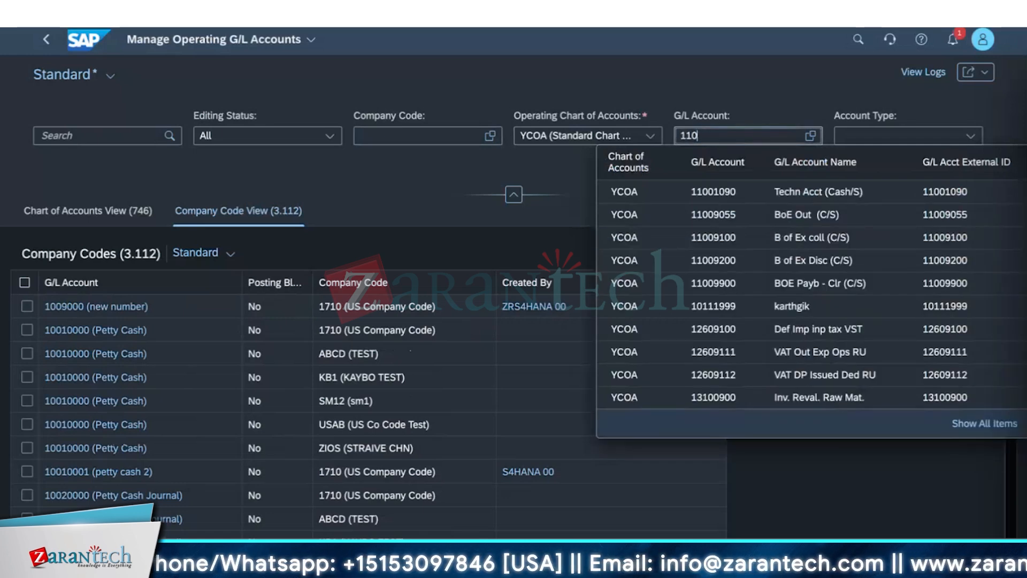
key(Return)
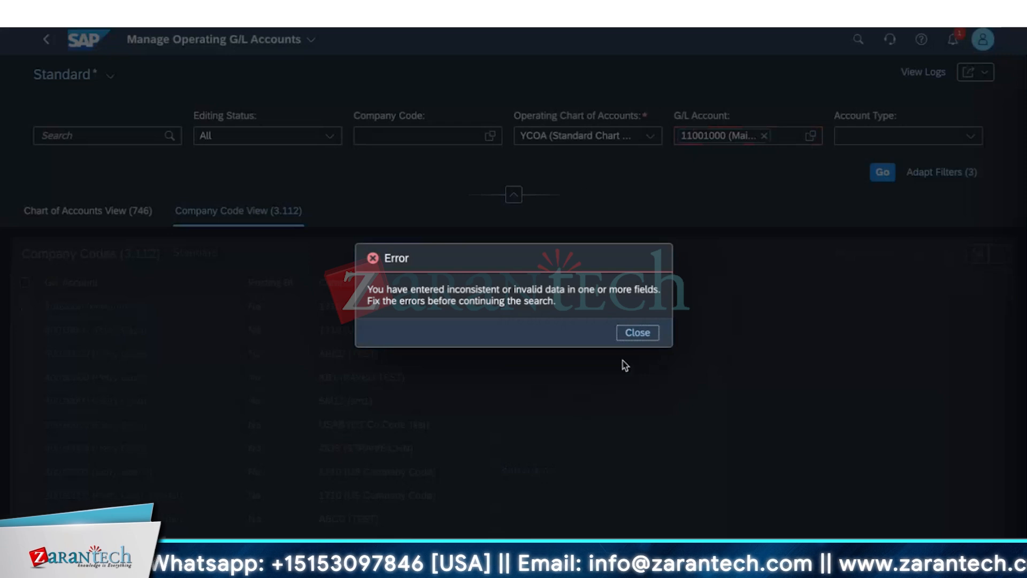
click(638, 333)
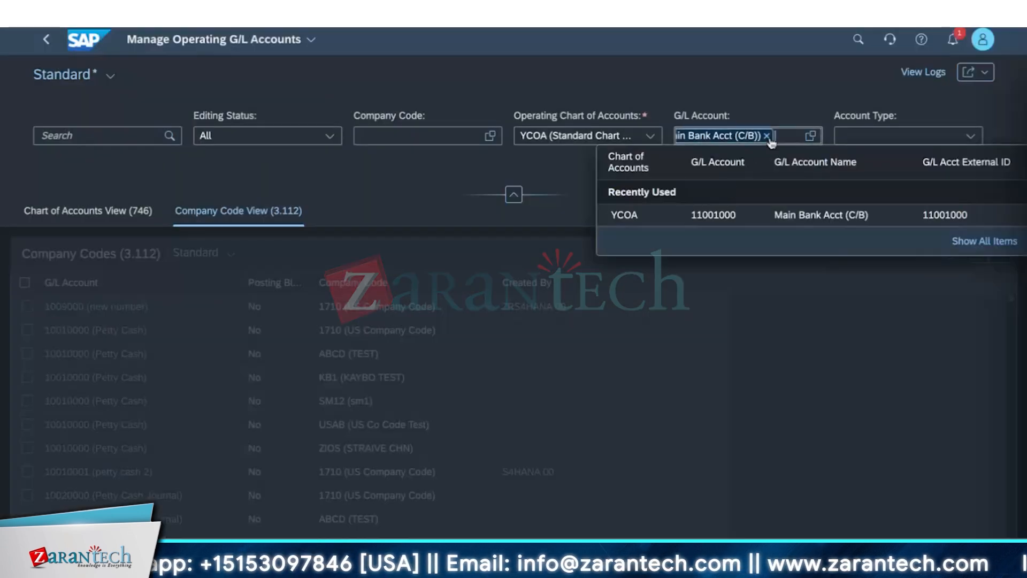
click(767, 136)
click(811, 381)
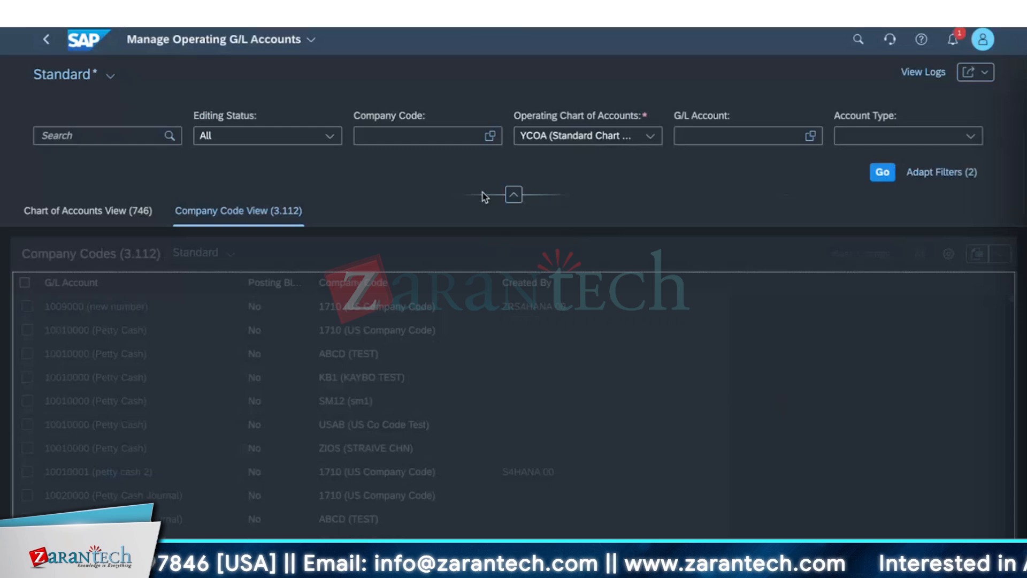
Filter the account list by company code 1710 (US Company Code) and browse the listed G/L accounts
click(423, 134)
click(490, 135)
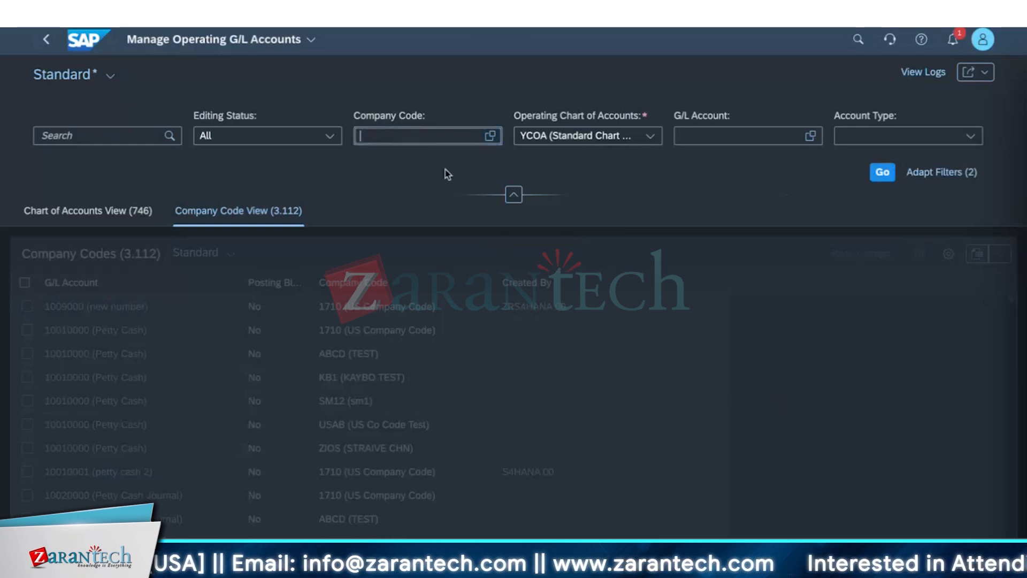
click(162, 193)
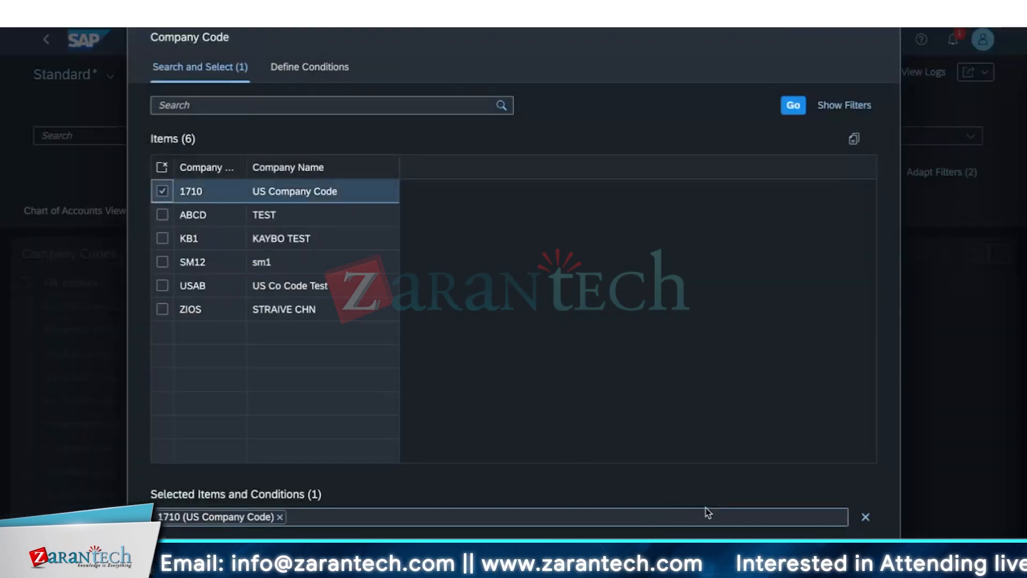
click(828, 557)
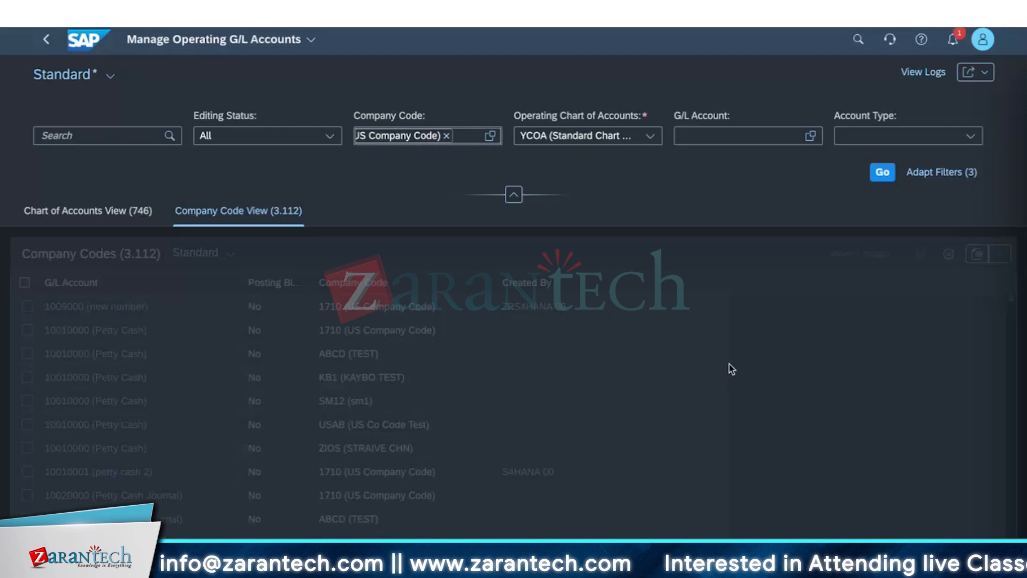
click(880, 179)
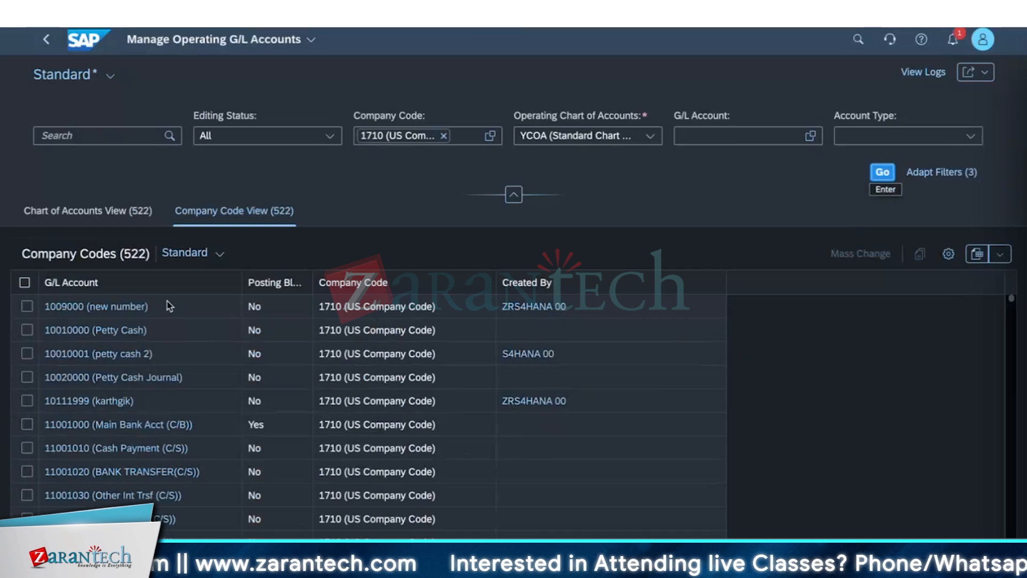
scroll(310, 455, down, 2)
scroll(310, 456, down, 10)
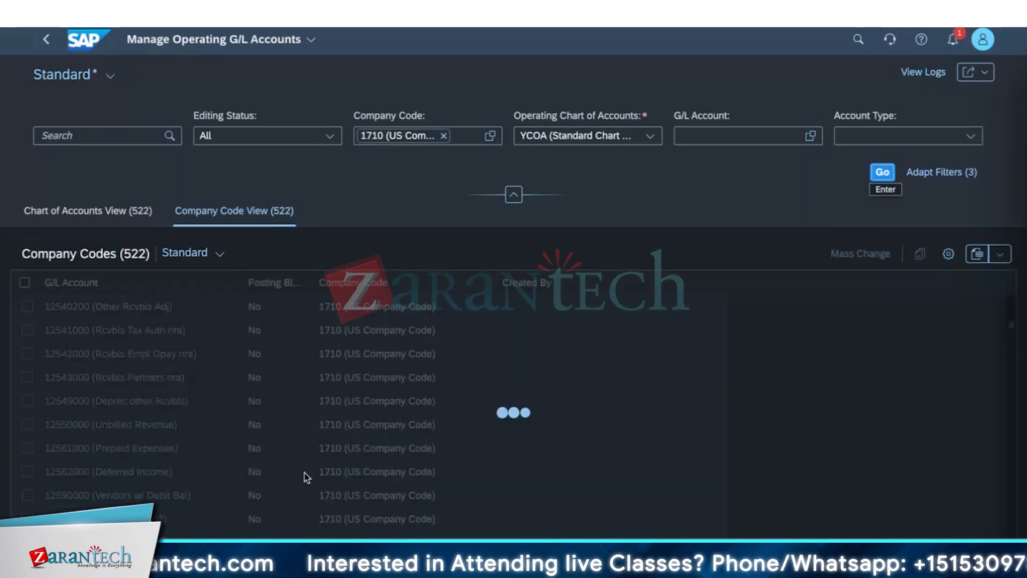
scroll(304, 472, down, 5)
scroll(304, 473, down, 5)
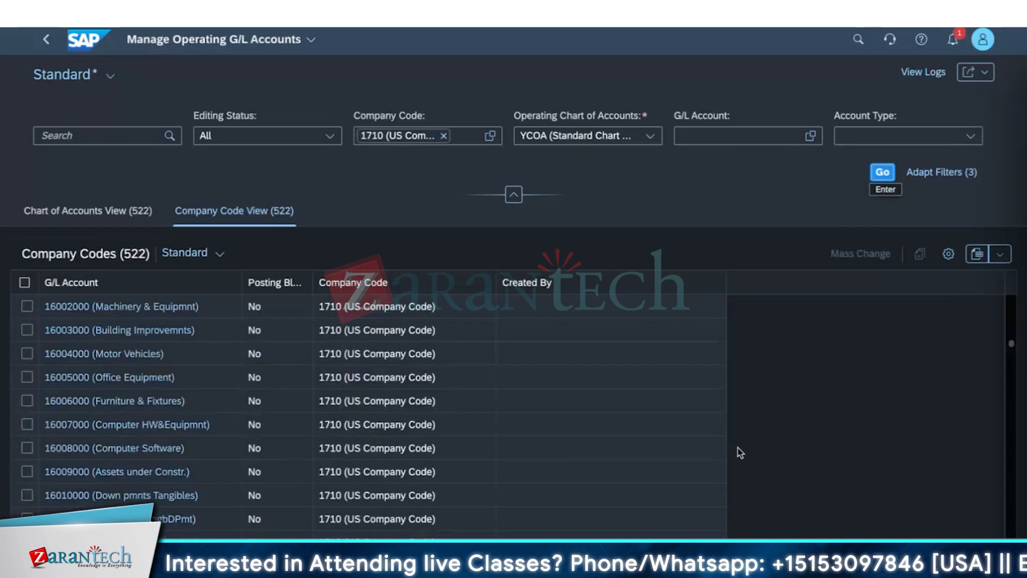
click(843, 364)
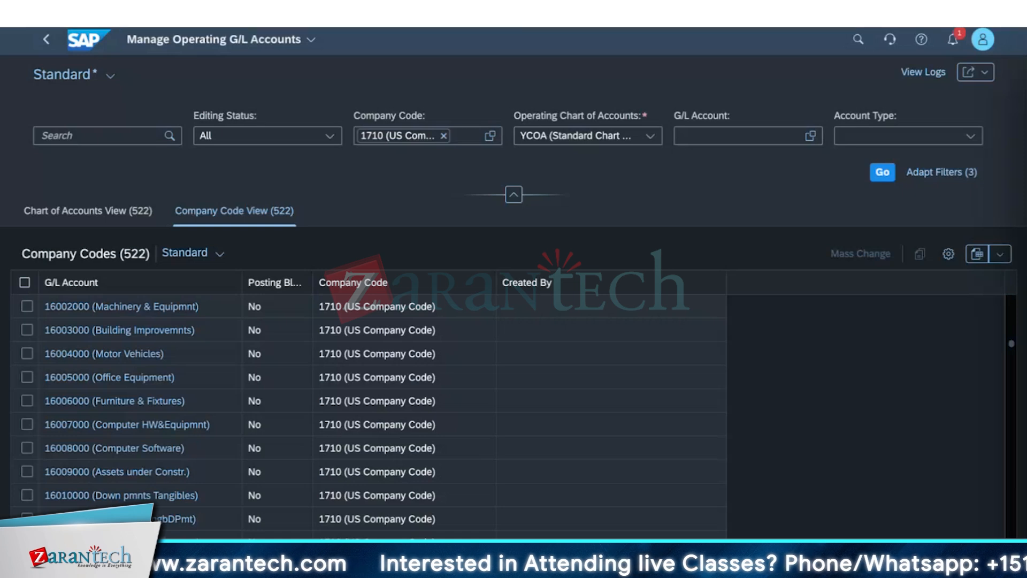
Search the home page for "manage g/l account master" and open the Manage G/L Account Master Data app
click(859, 41)
drag(860, 42, 725, 59)
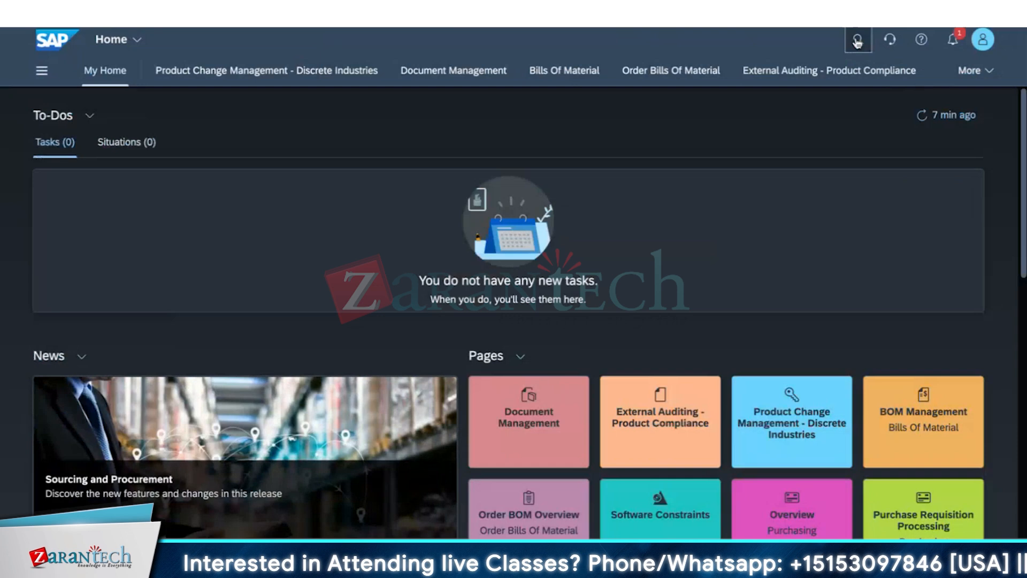
click(857, 39)
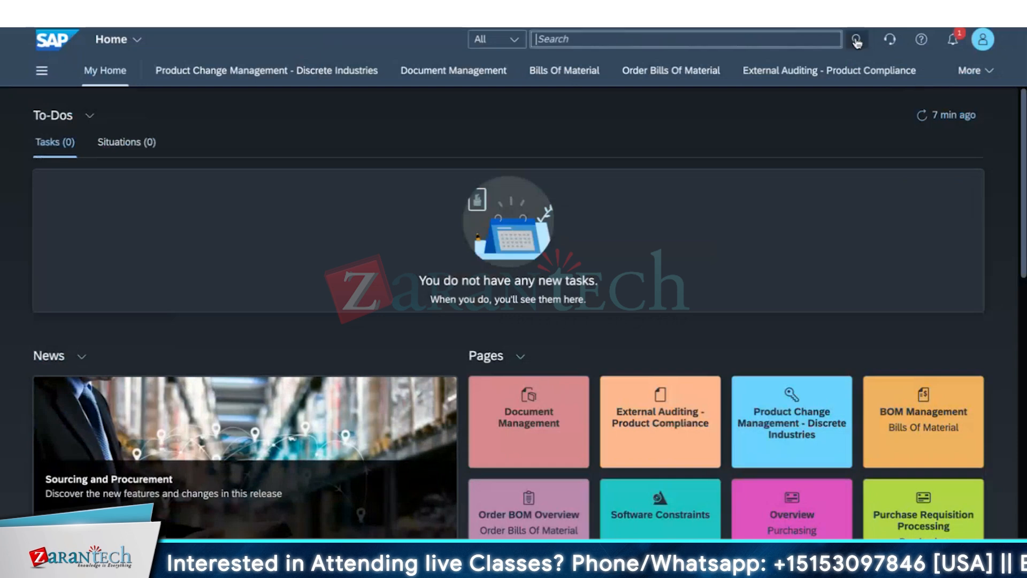
text(manage )
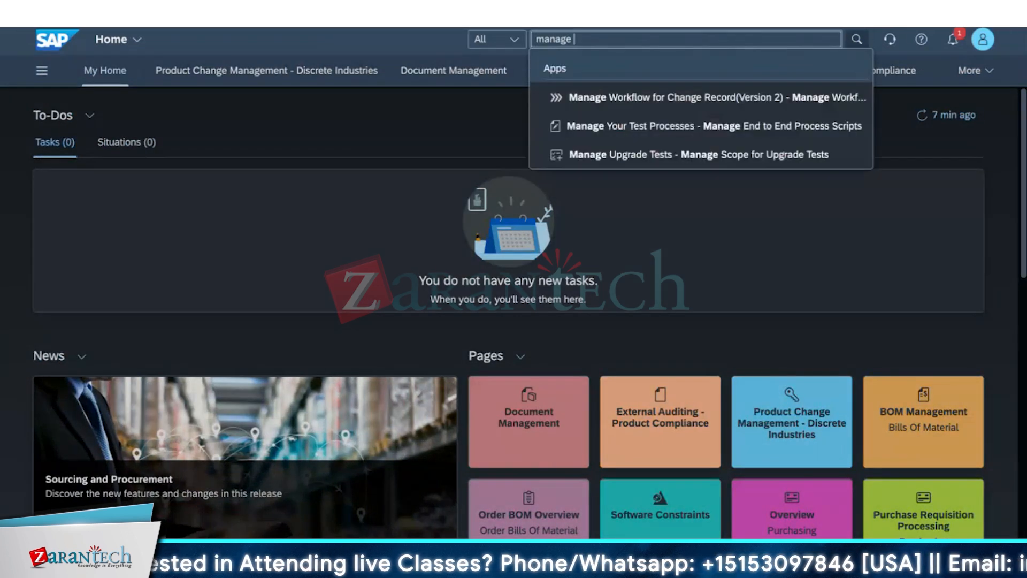
text(g/l )
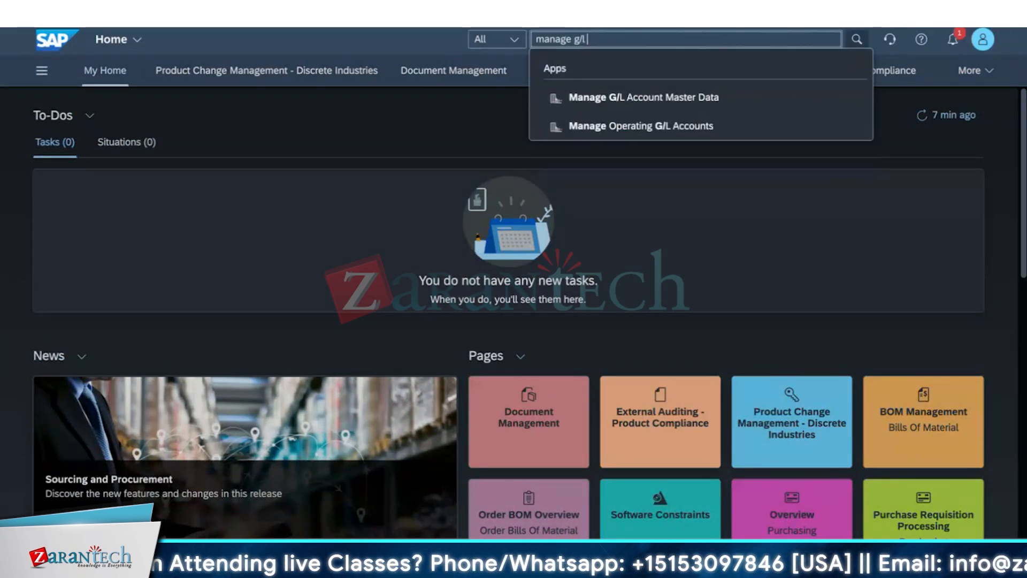
text(account master)
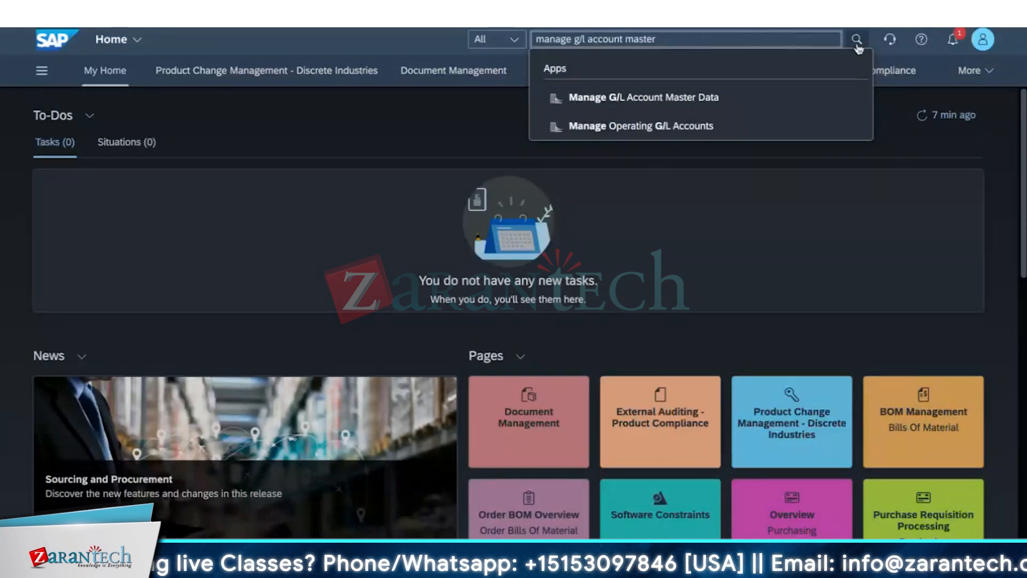
click(698, 97)
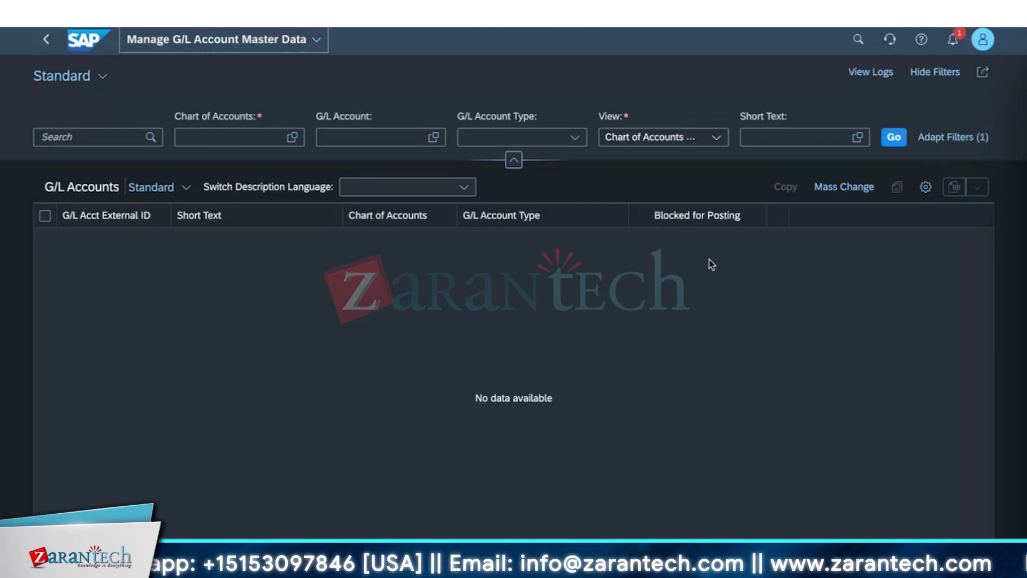
List the G/L account master data for chart of accounts YCOA (Standard Chart of Accounts)
click(883, 138)
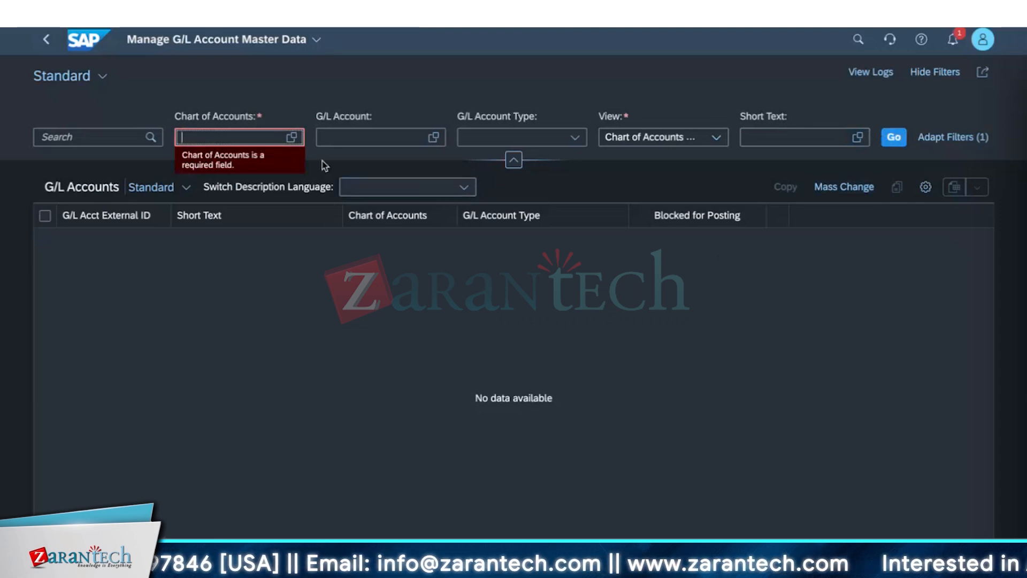
click(291, 137)
click(162, 232)
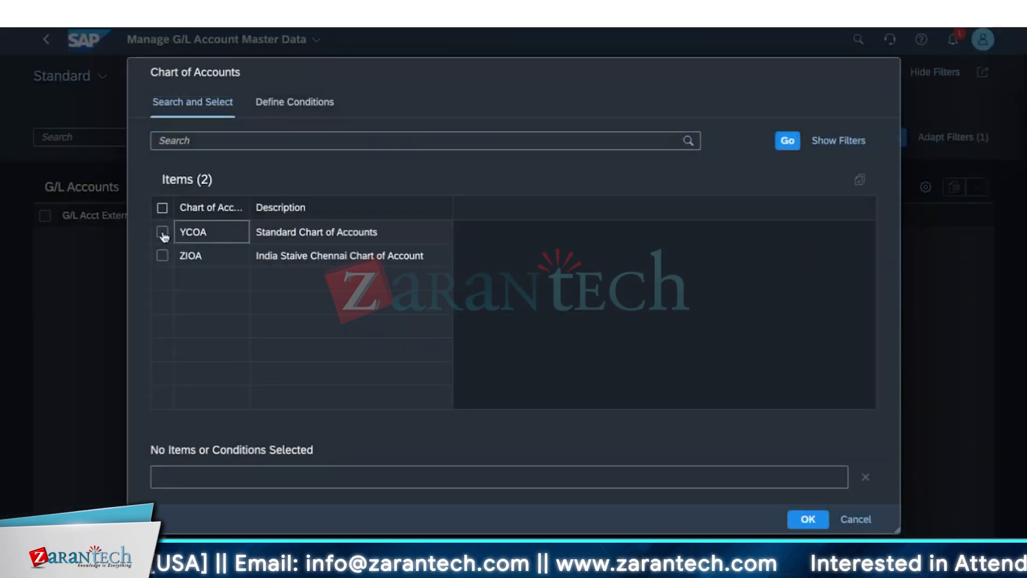
click(807, 519)
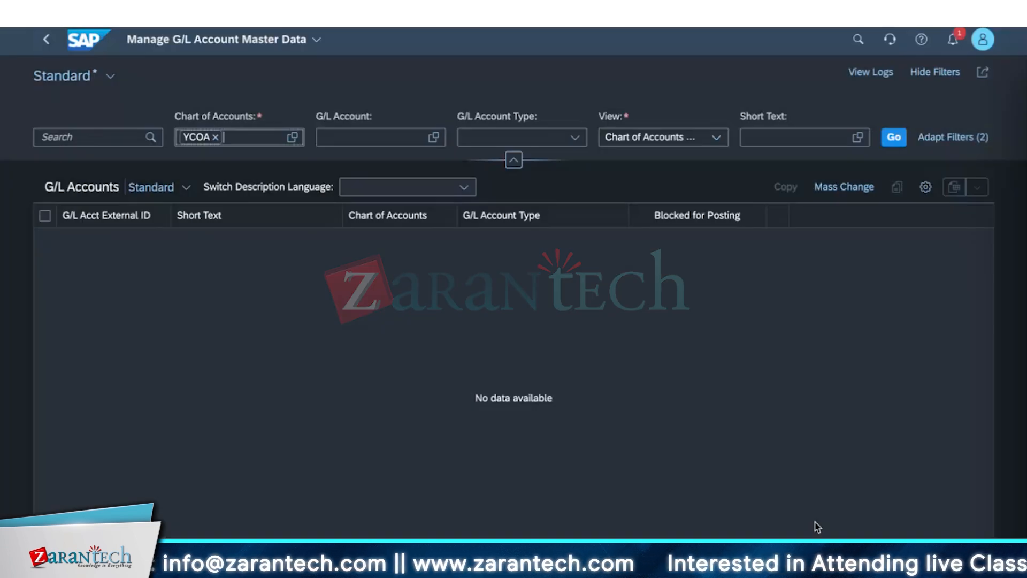
click(893, 137)
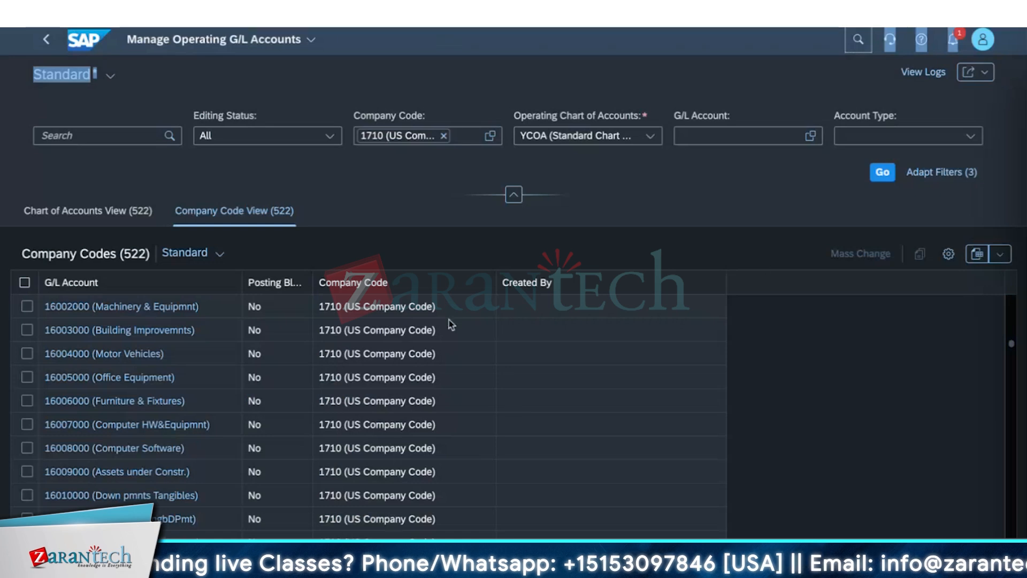
Browse further down company code 1710's account list in Manage Operating G/L Accounts, and return to the home page
click(491, 78)
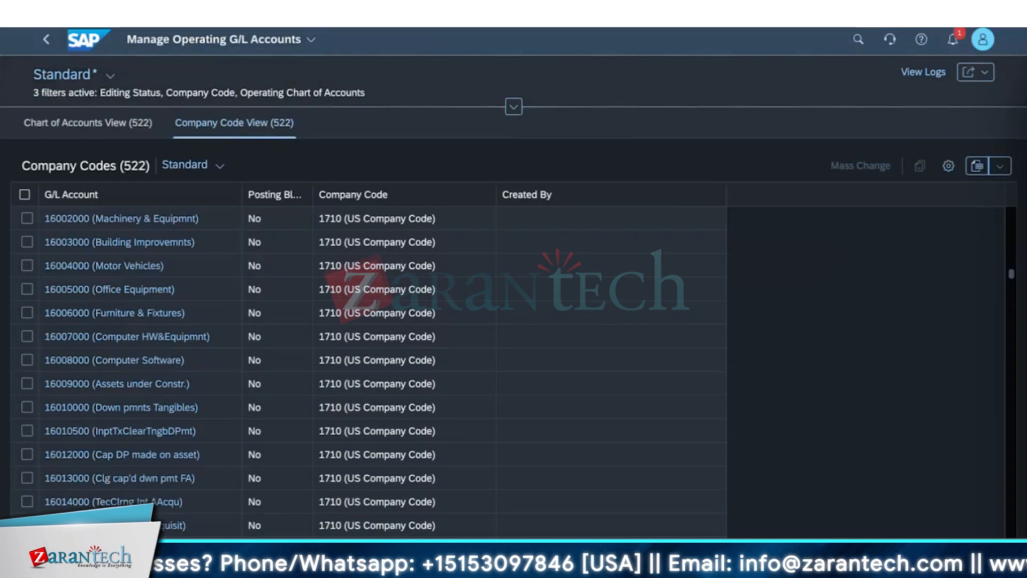
scroll(544, 227, down, 3)
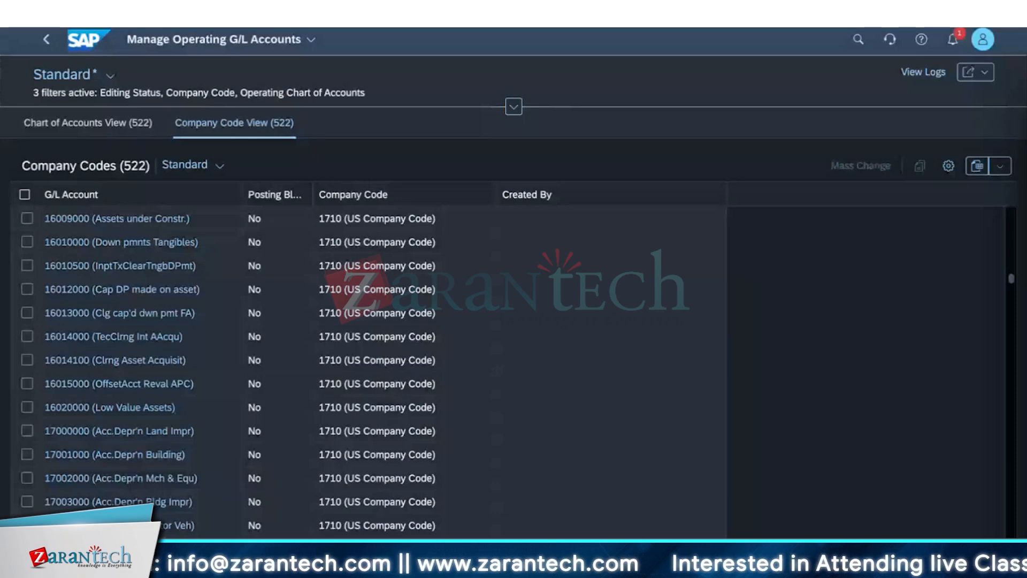
click(48, 41)
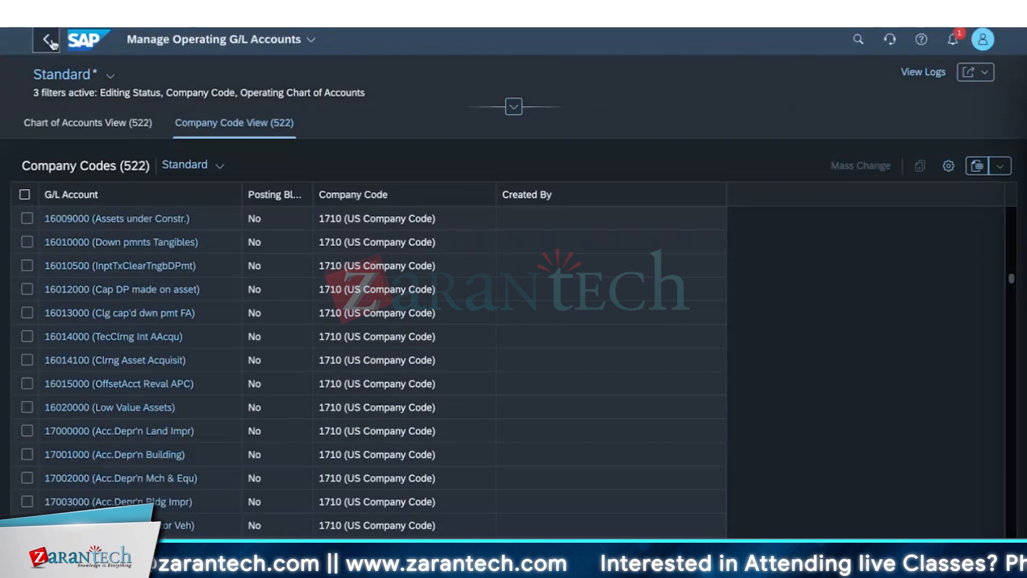
click(50, 41)
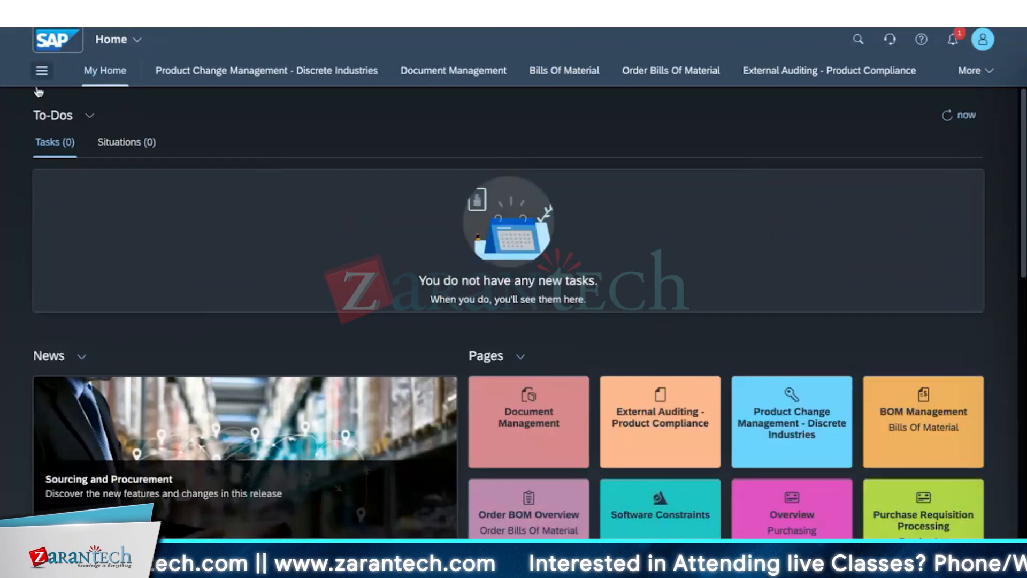
Search the apps for "maintain business role" and open the non-deprecated Maintain Business Roles app
click(858, 39)
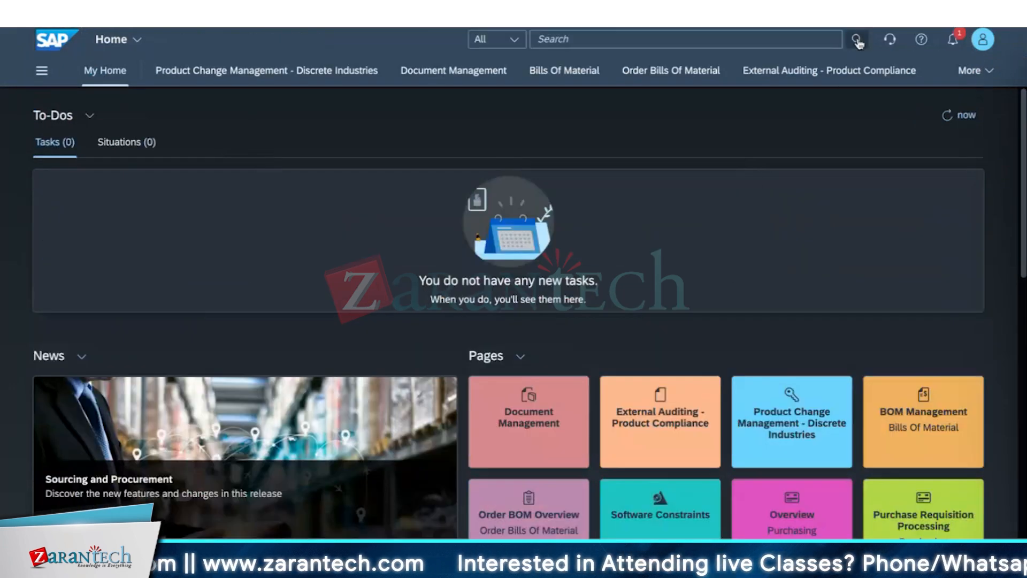
text(maintain )
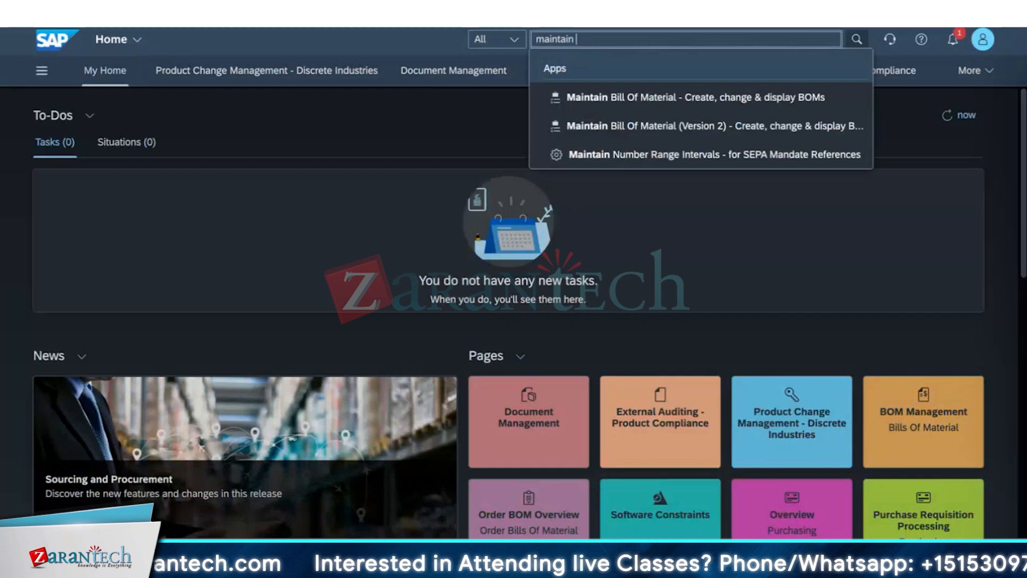
text(business role)
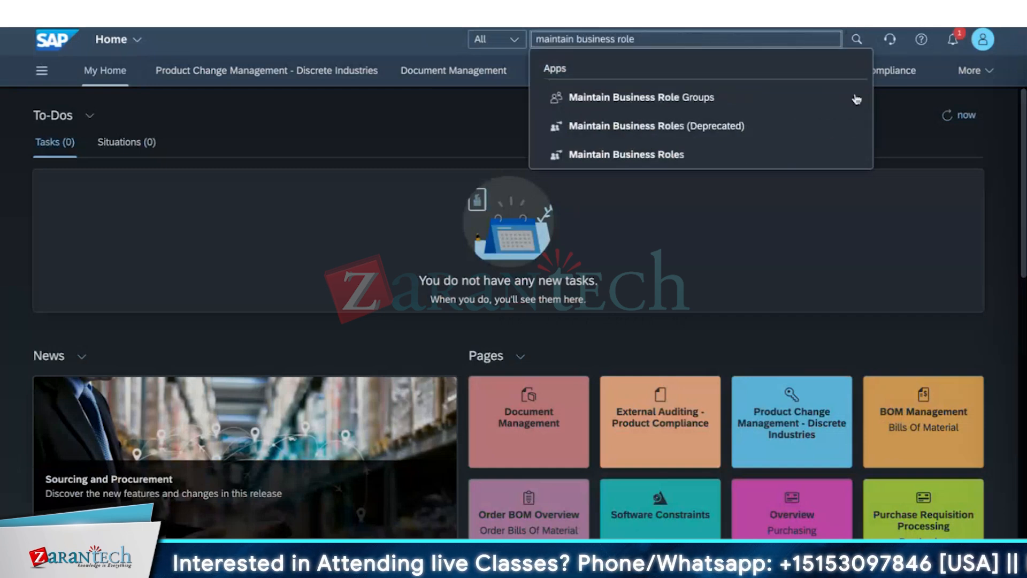
key(BackSpace)
key(BackSpace)
key(BackSpace)
key(BackSpace)
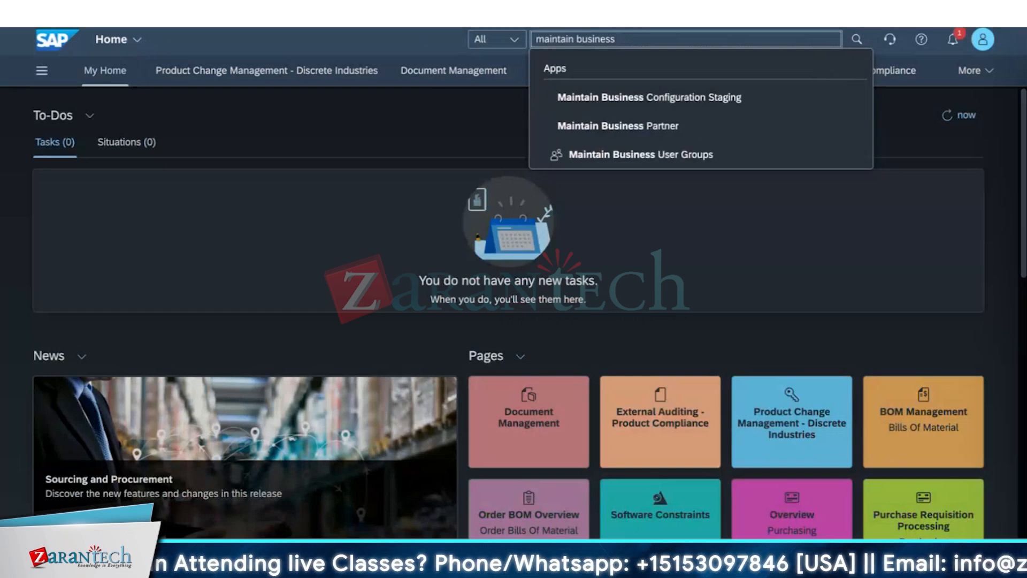
text(role)
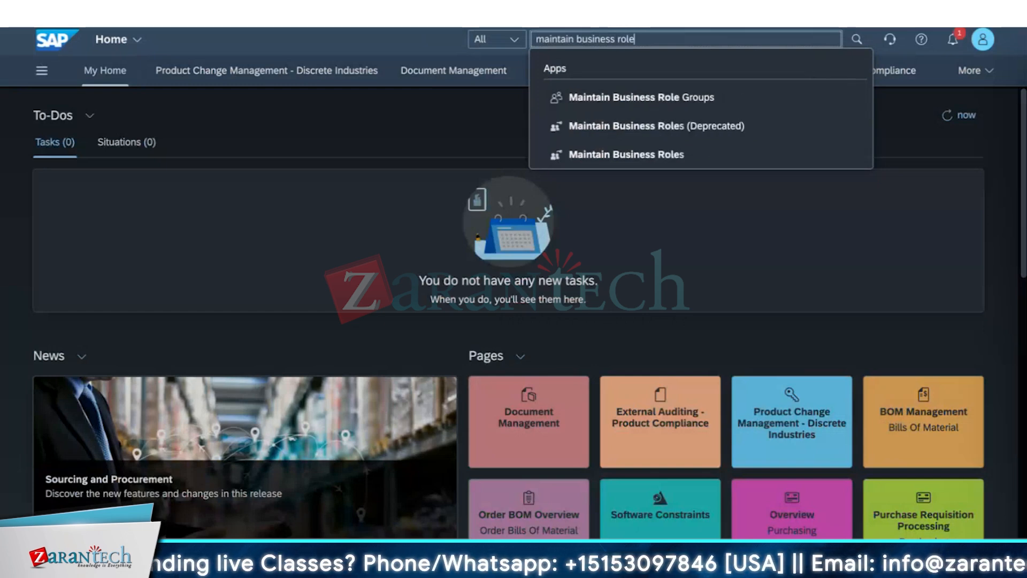
click(678, 155)
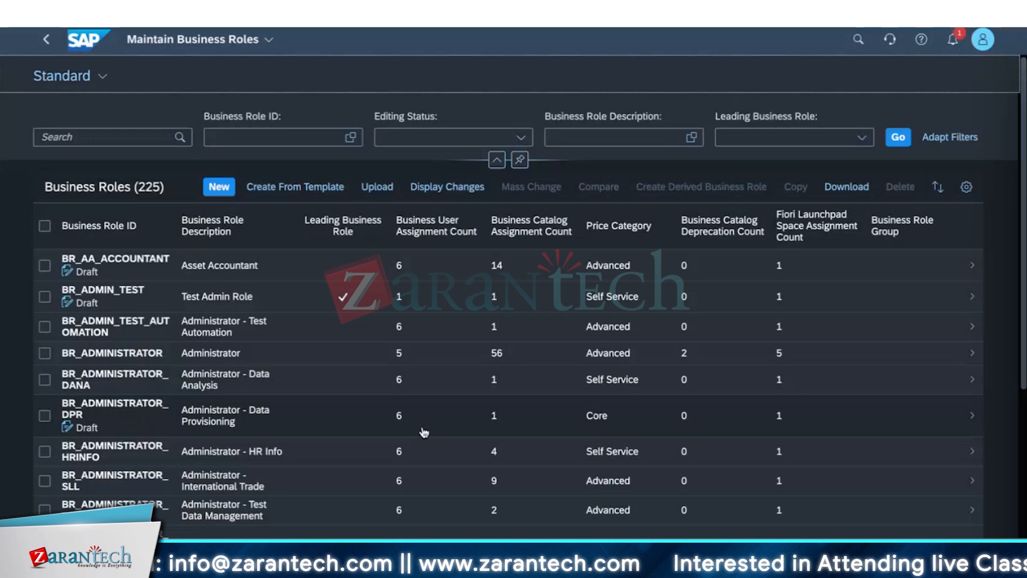
click(220, 134)
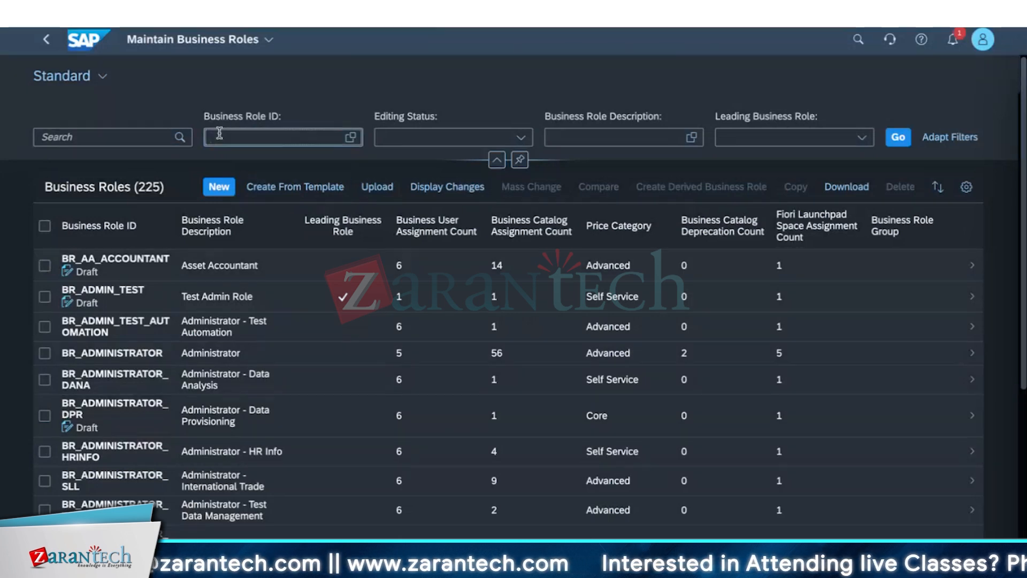
click(352, 138)
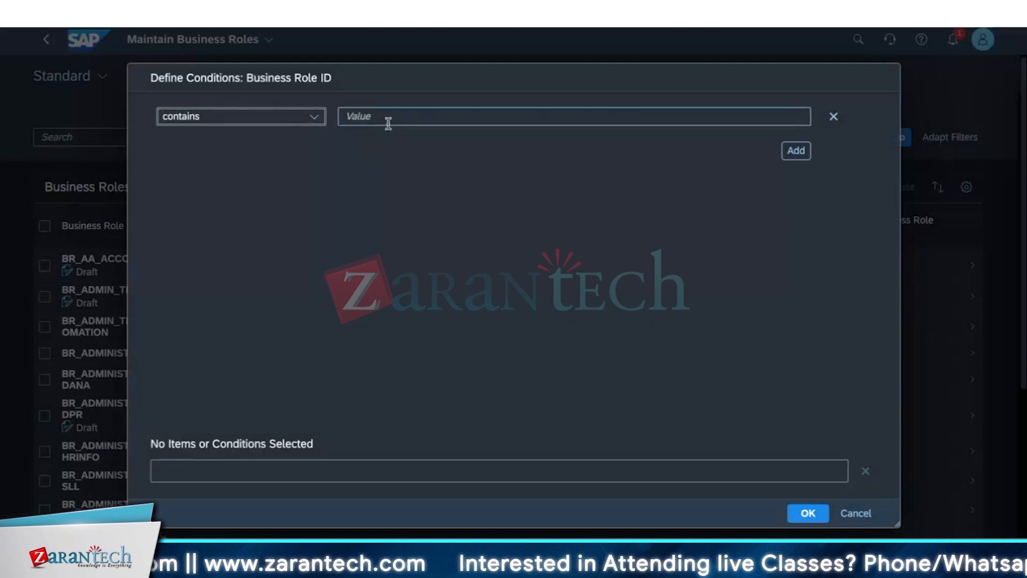
click(387, 119)
text(SAP_)
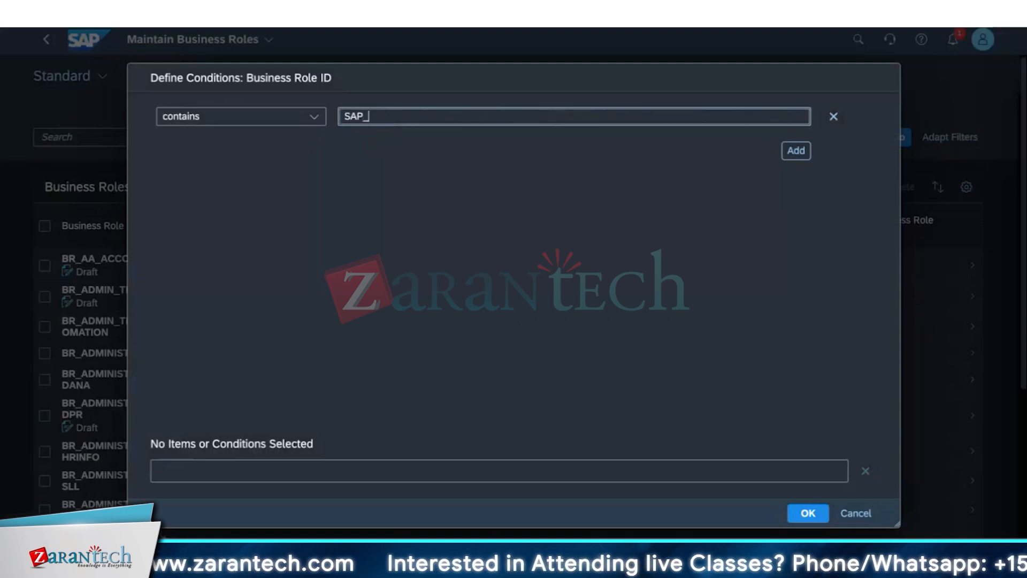
text(BR)
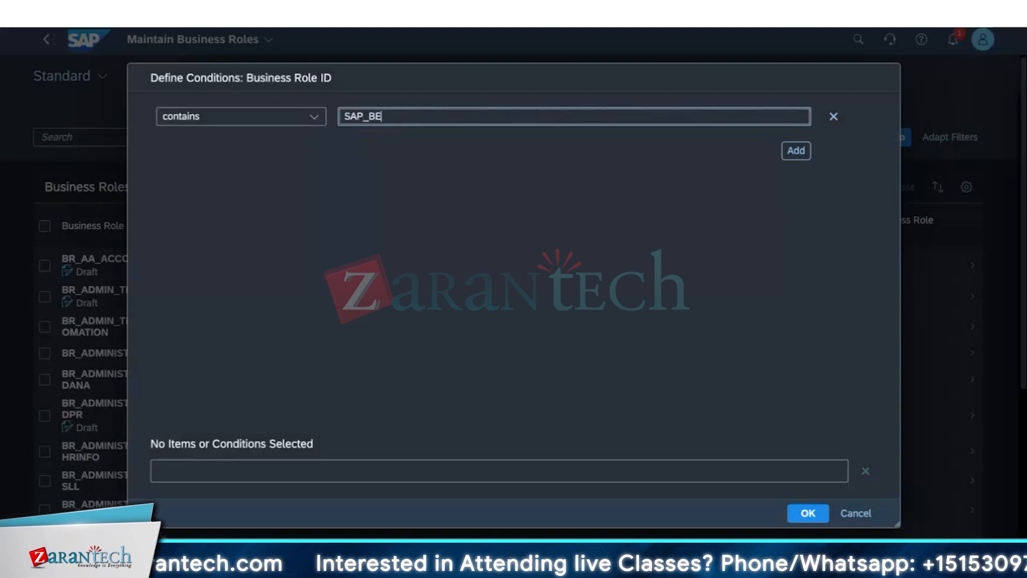
key(BackSpace)
text(R_)
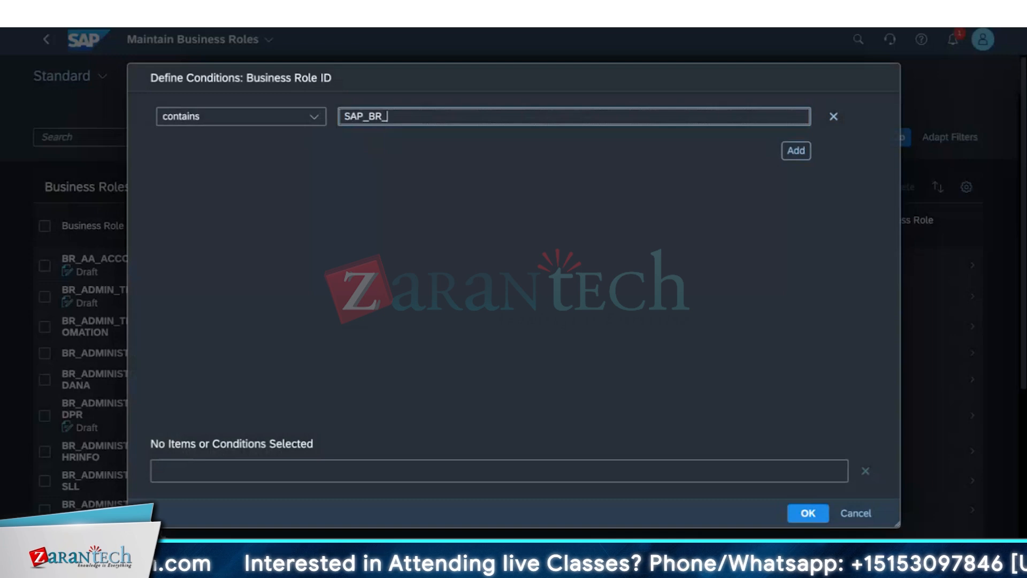
text(GL)
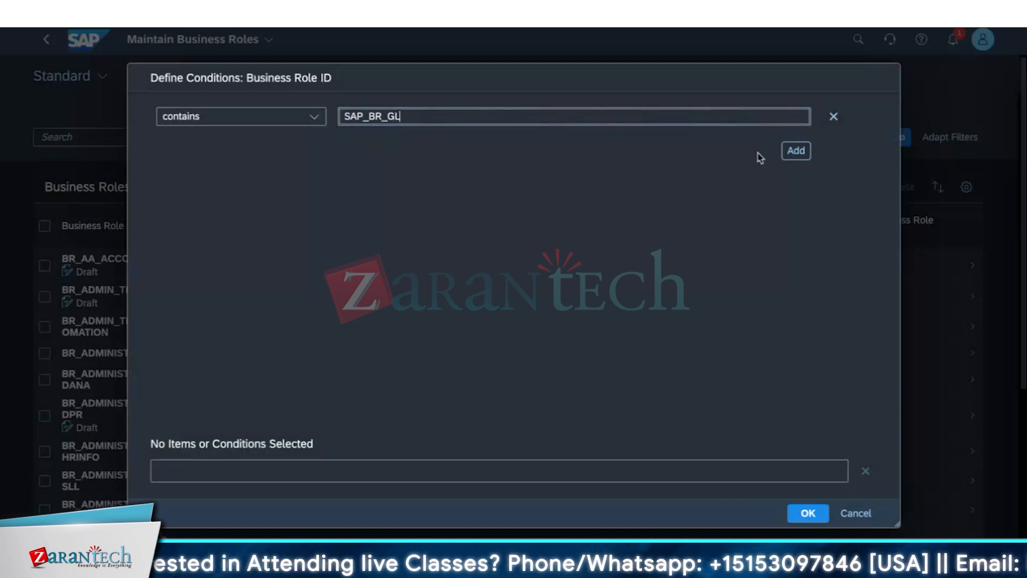
key(Return)
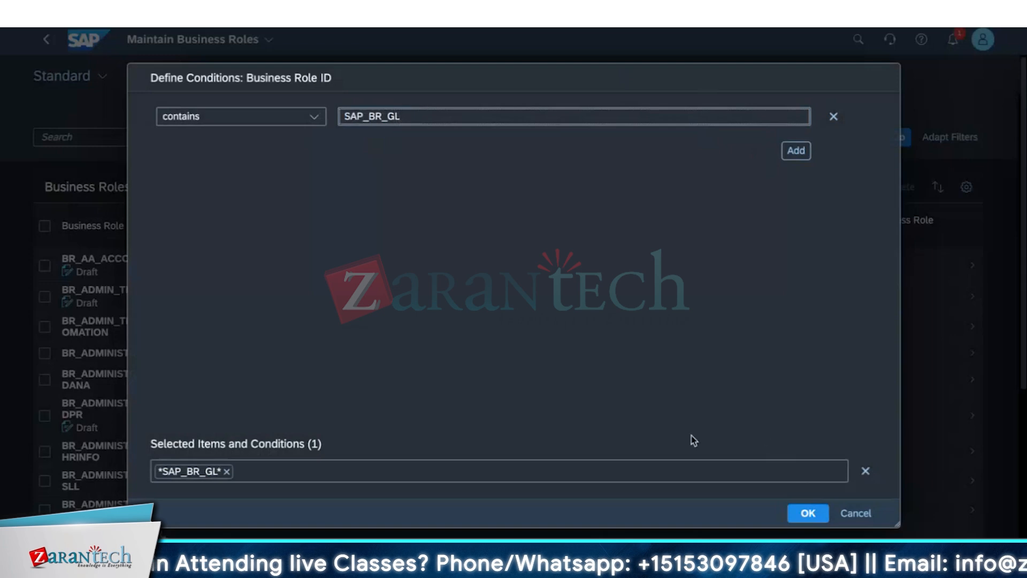
click(855, 513)
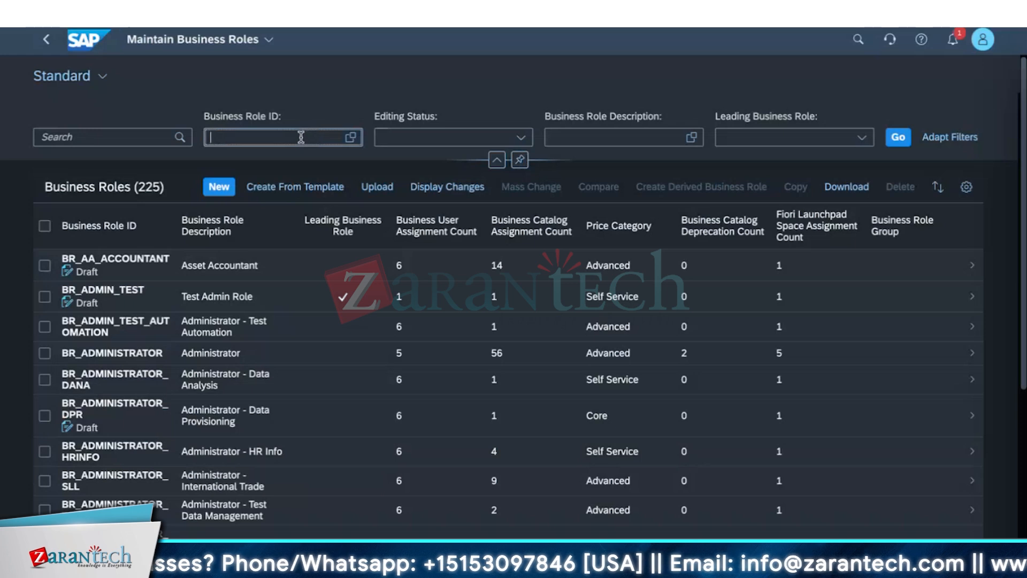
Try to filter the business roles by Business Role ID SAP_BR_GL_ACCOUNT and clear that filter again
text(SAp_BR)
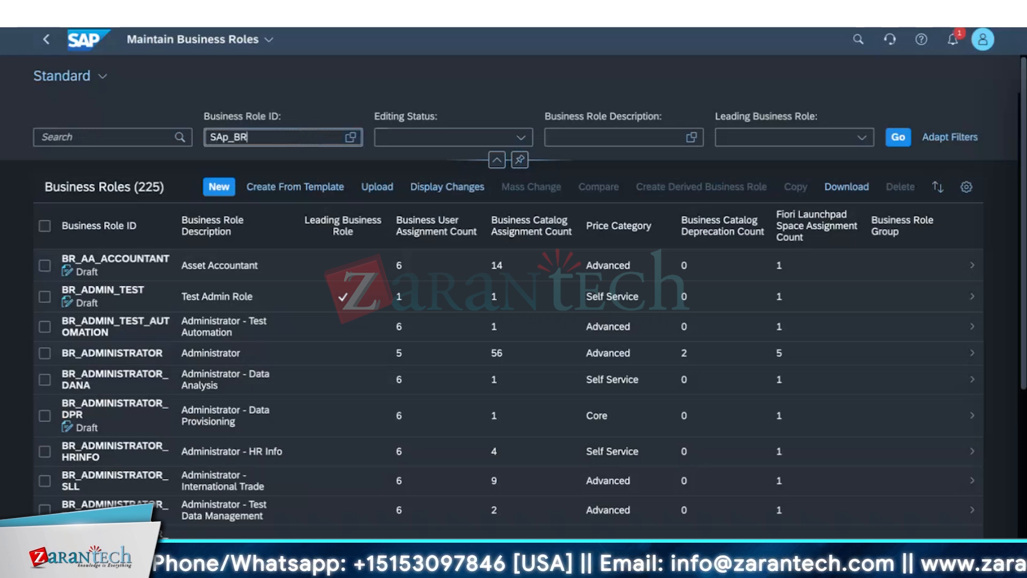
text(_GL-ACCOUNT)
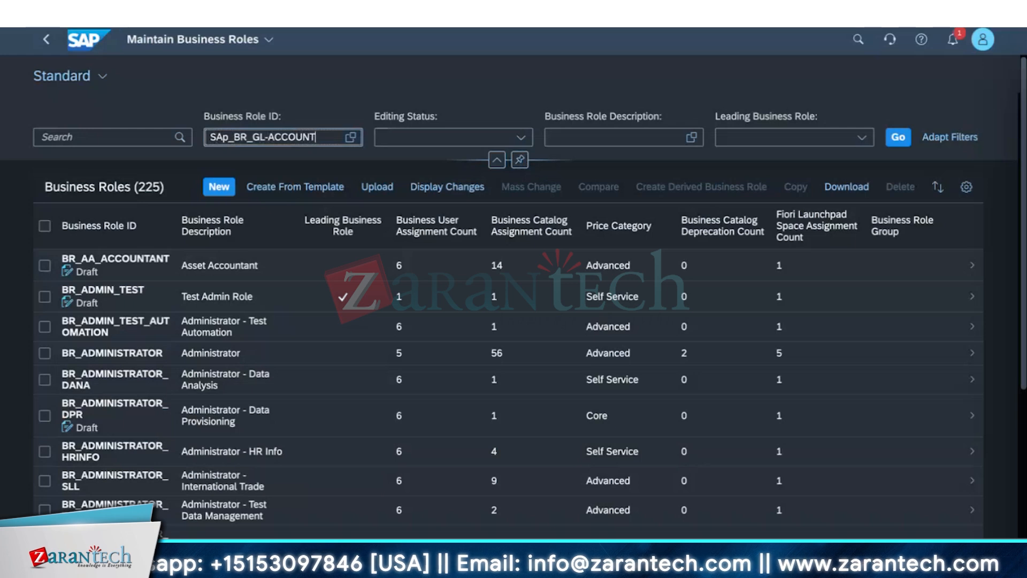
key(Left)
key(Left)
key(Left)
key(Left)
key(Left)
key(Left)
key(Left)
key(BackSpace)
text(_)
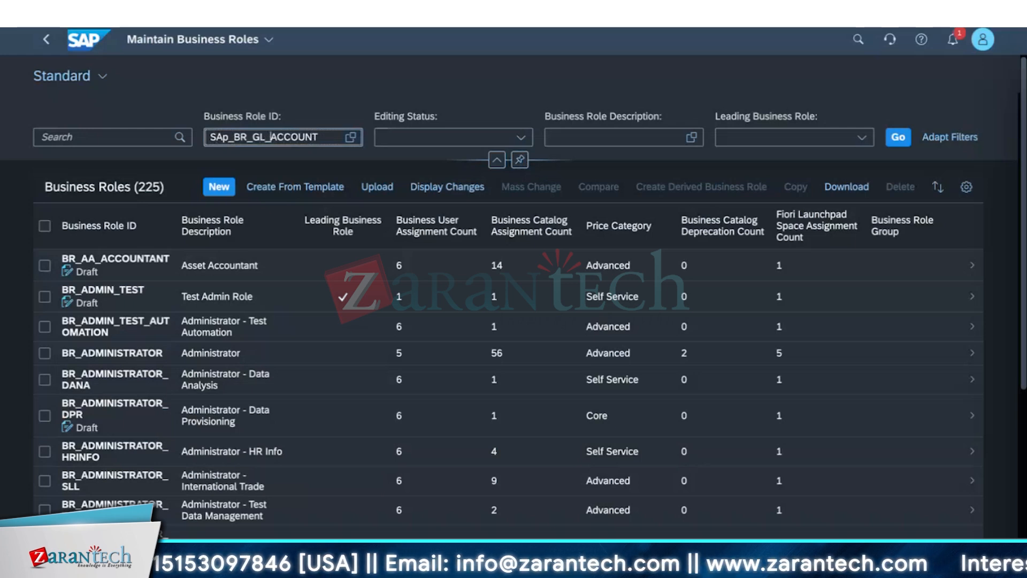
key(Return)
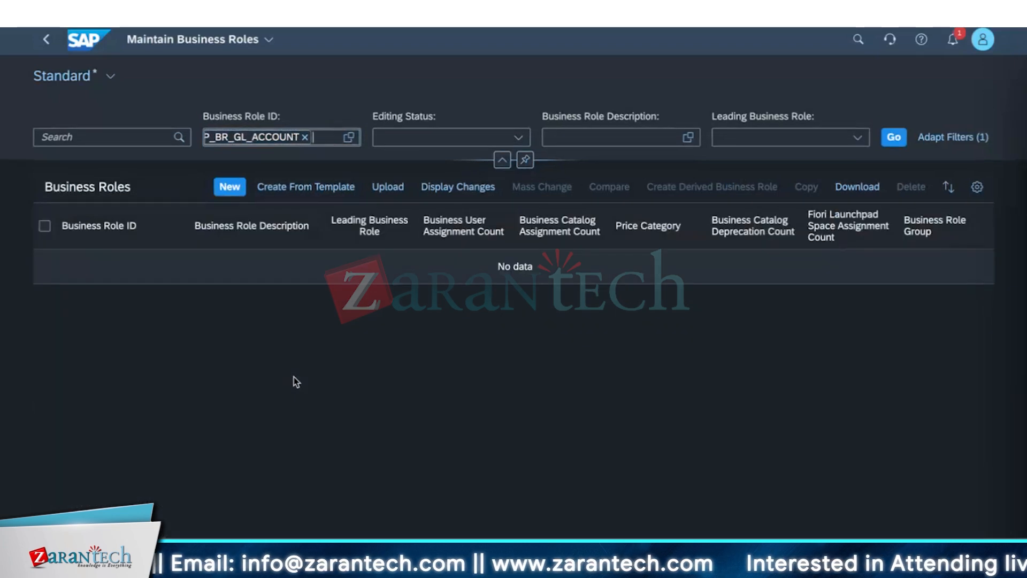
click(305, 137)
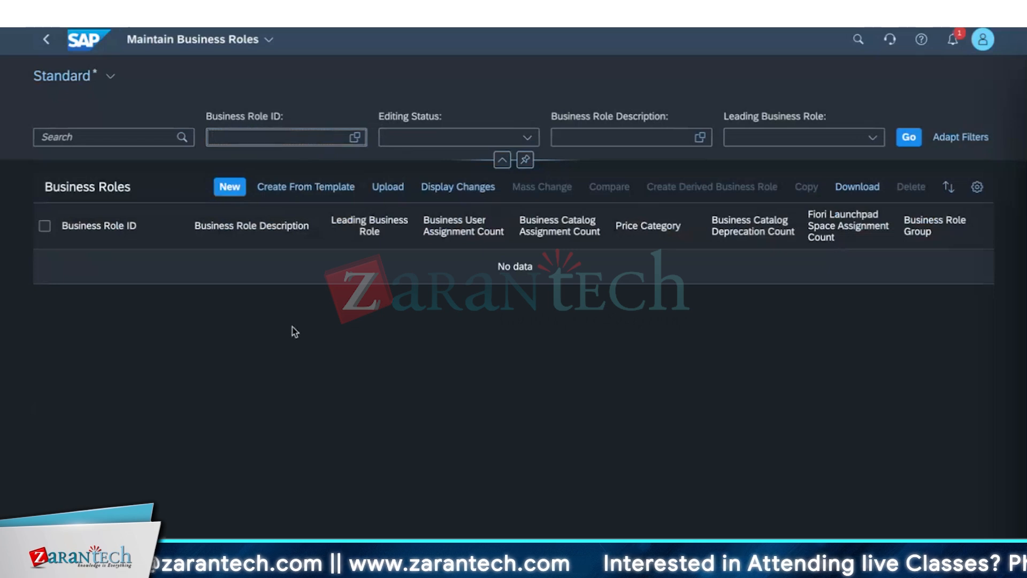
Search the business roles for SAP_BR_GL
click(125, 137)
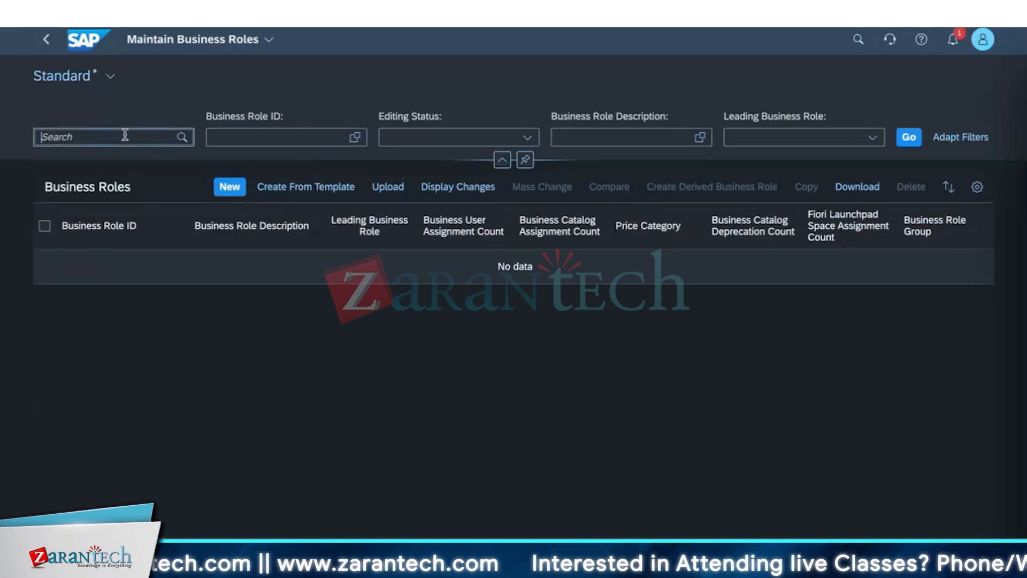
text(SAp)
key(BackSpace)
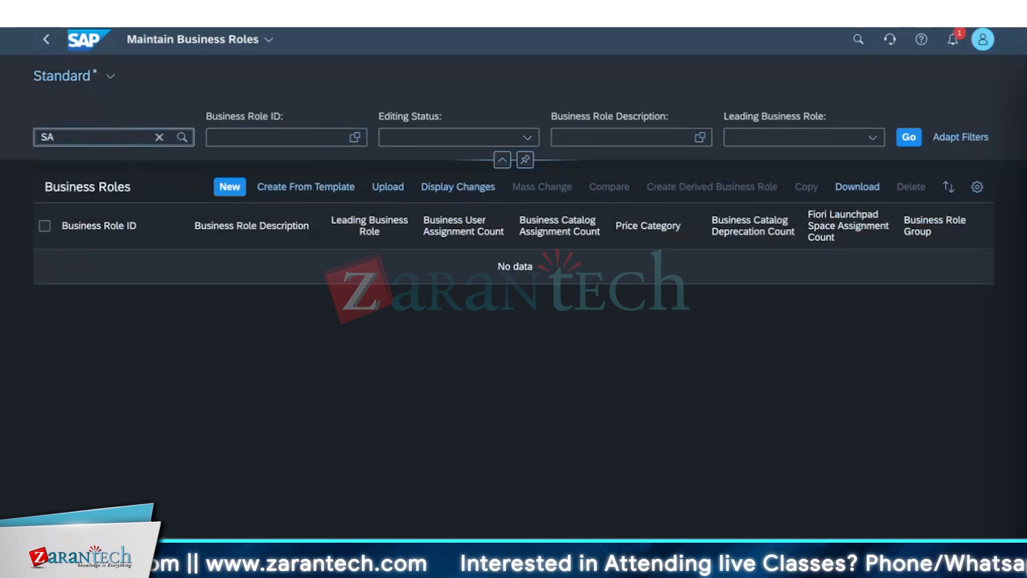
text(P)
text(_)
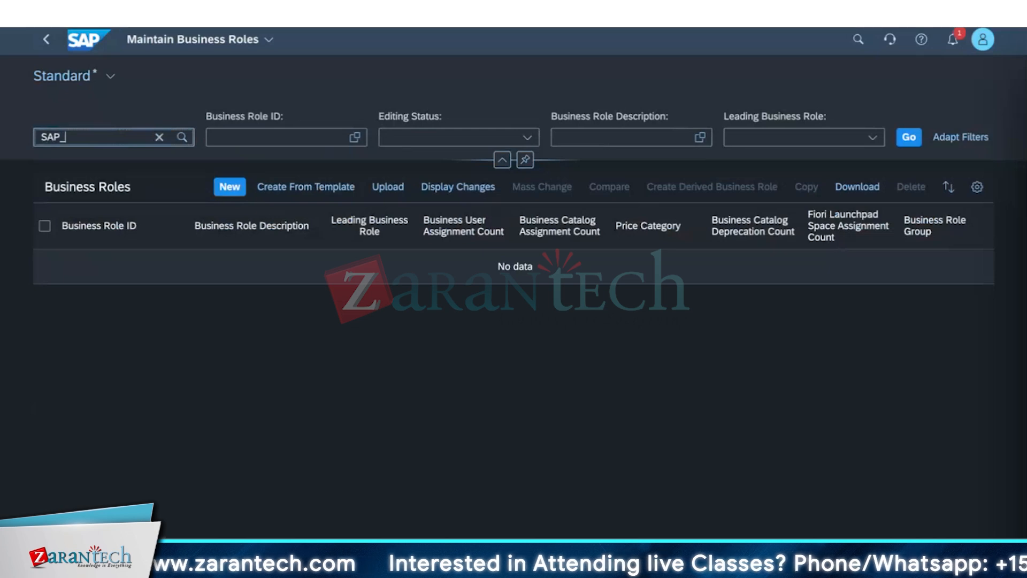
text(BR_GL)
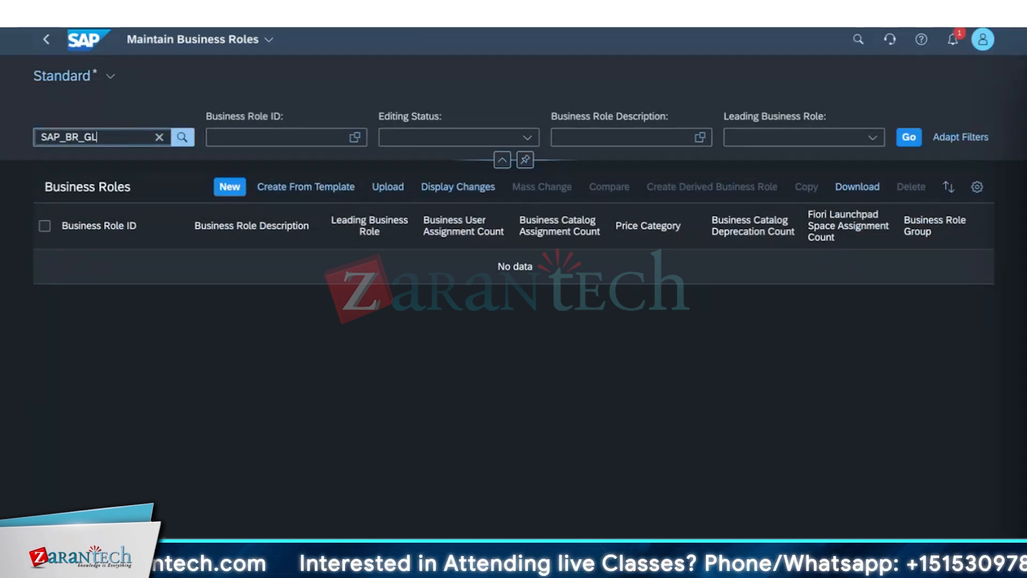
key(Return)
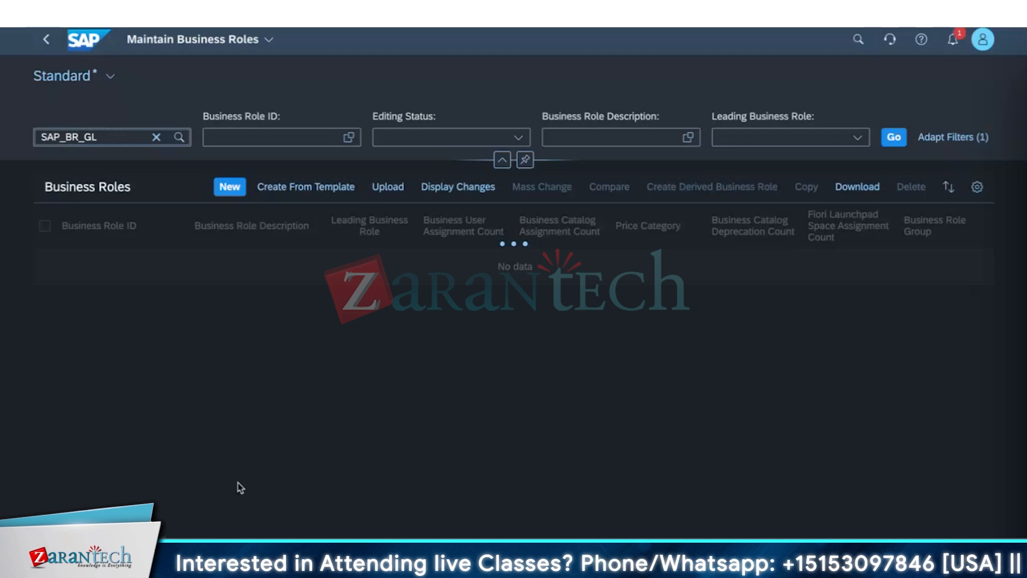
Broaden the business role search to SAP_BR
key(BackSpace)
key(BackSpace)
key(BackSpace)
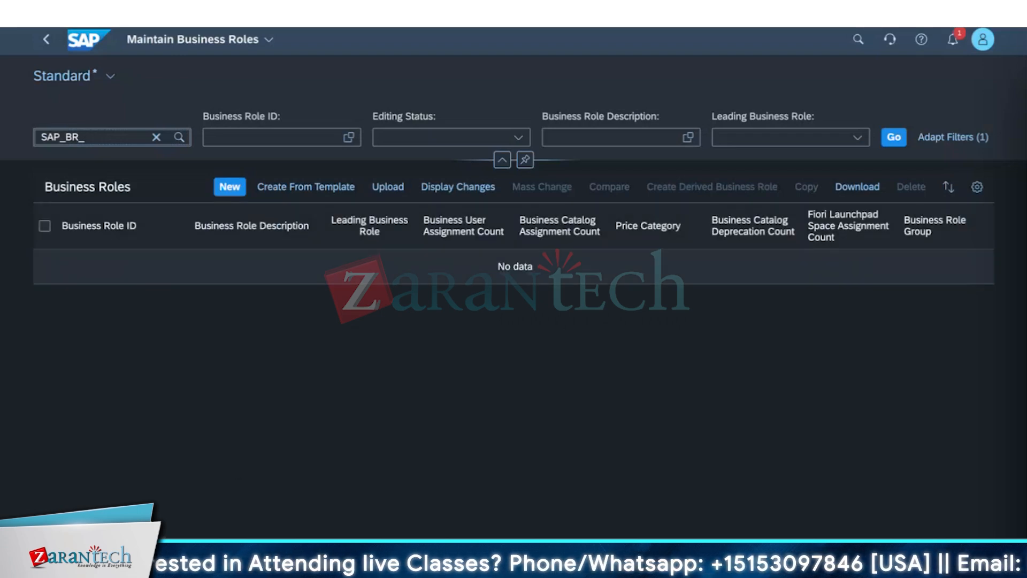
key(Return)
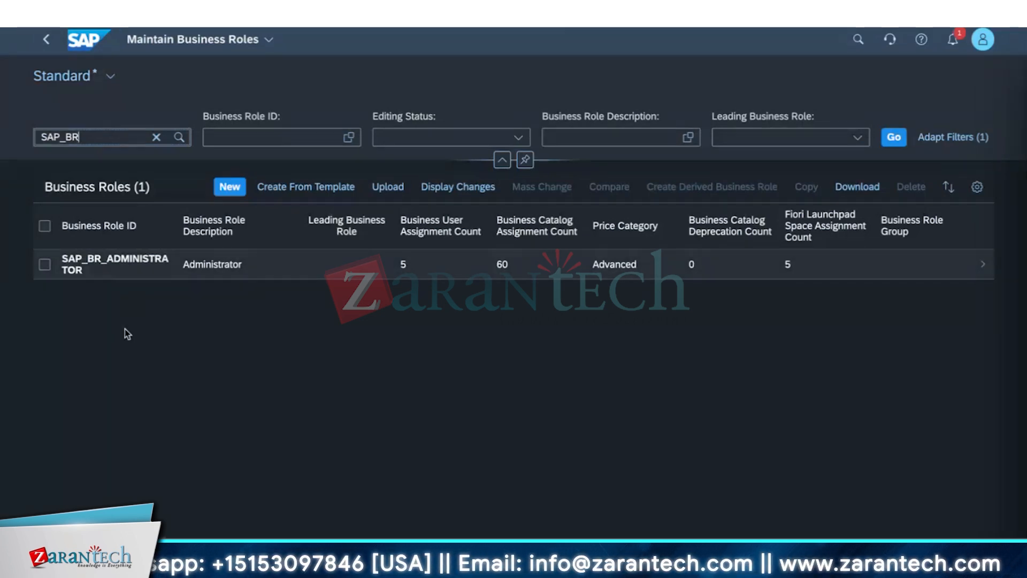
Try to create a new business role with the ID SAP_BR_GL_ACCOUNTANT and the description G/L Accountant
click(231, 188)
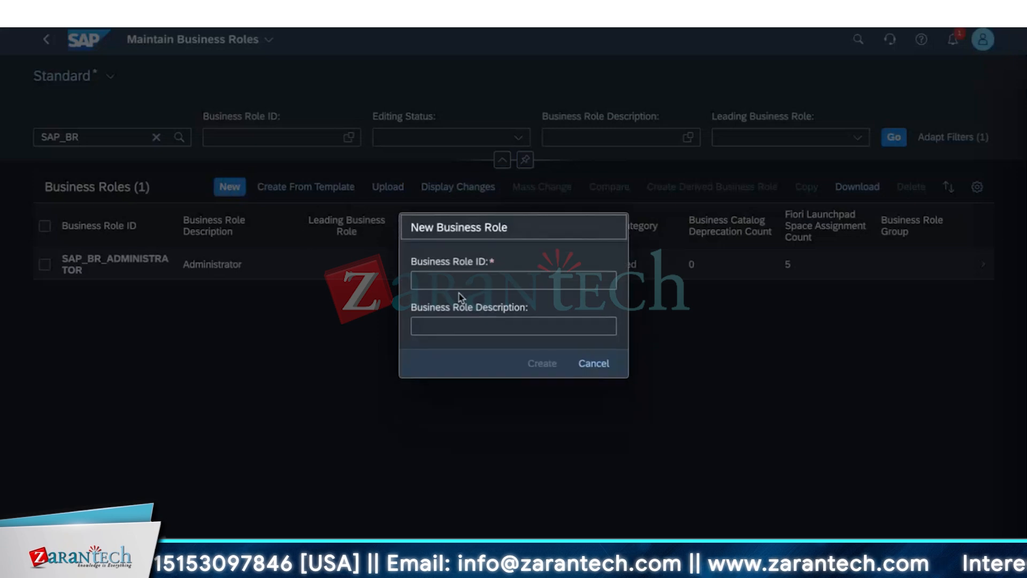
click(467, 281)
text(SAP)
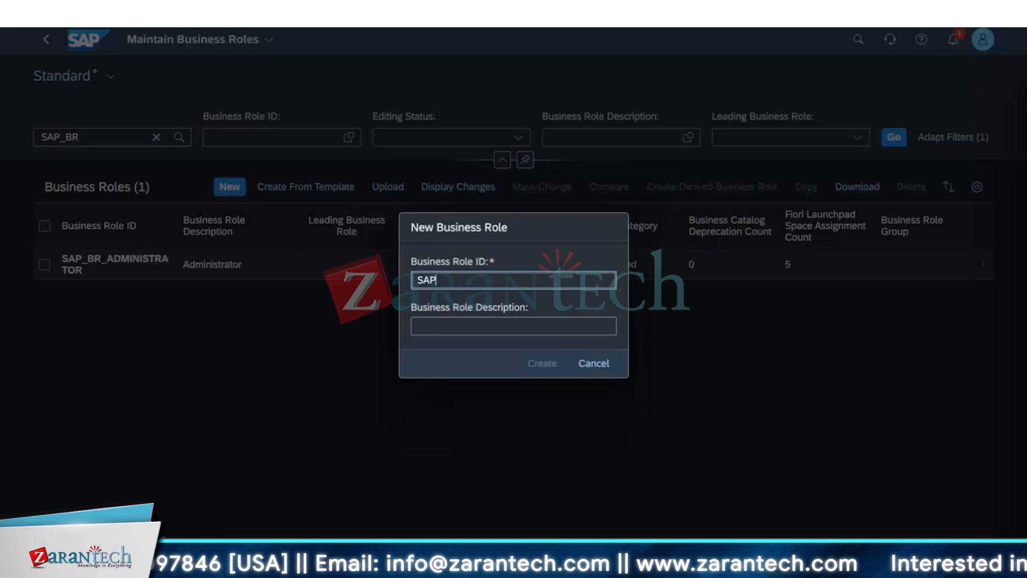
text(_)
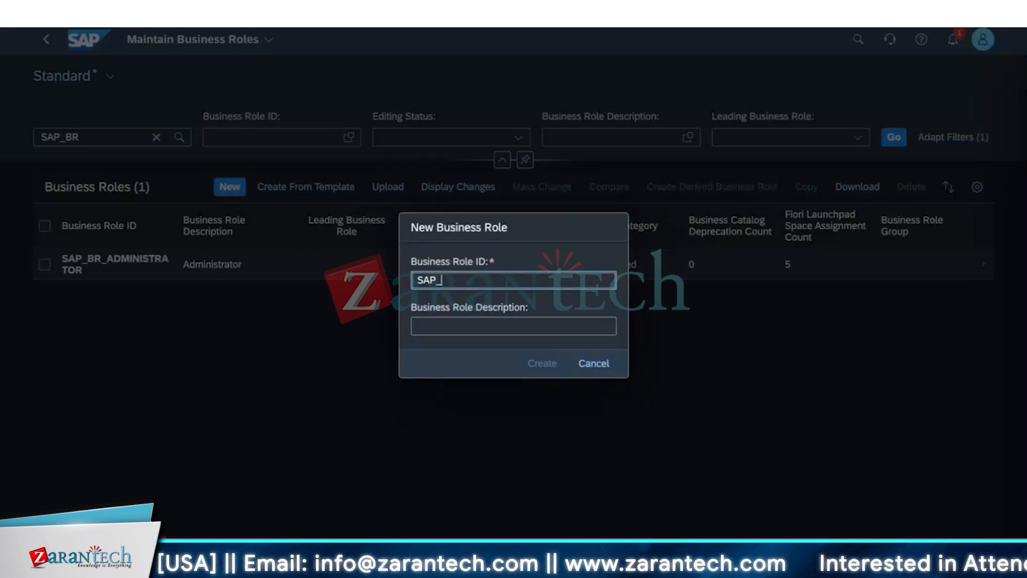
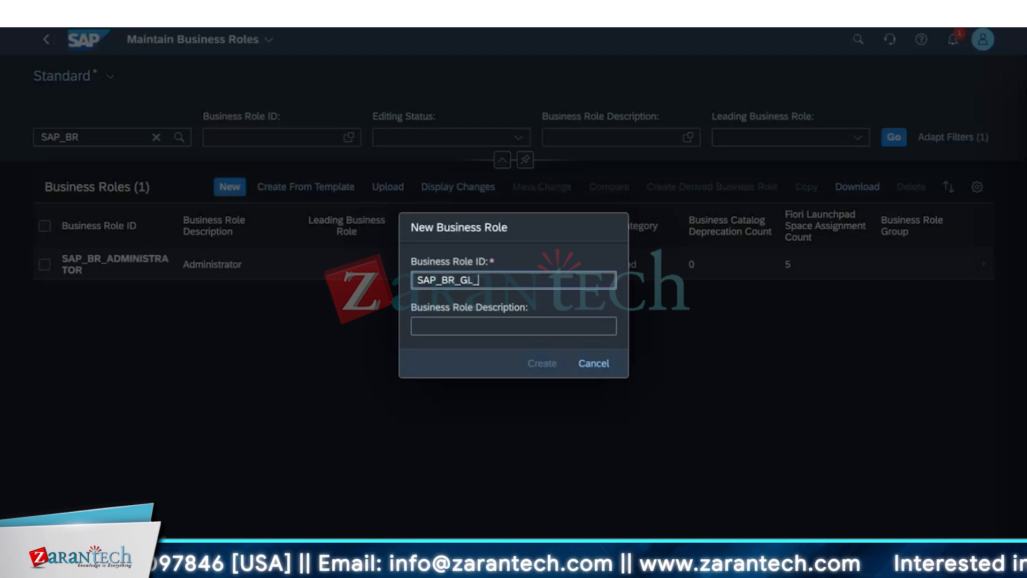
text(ACCOUNTANT)
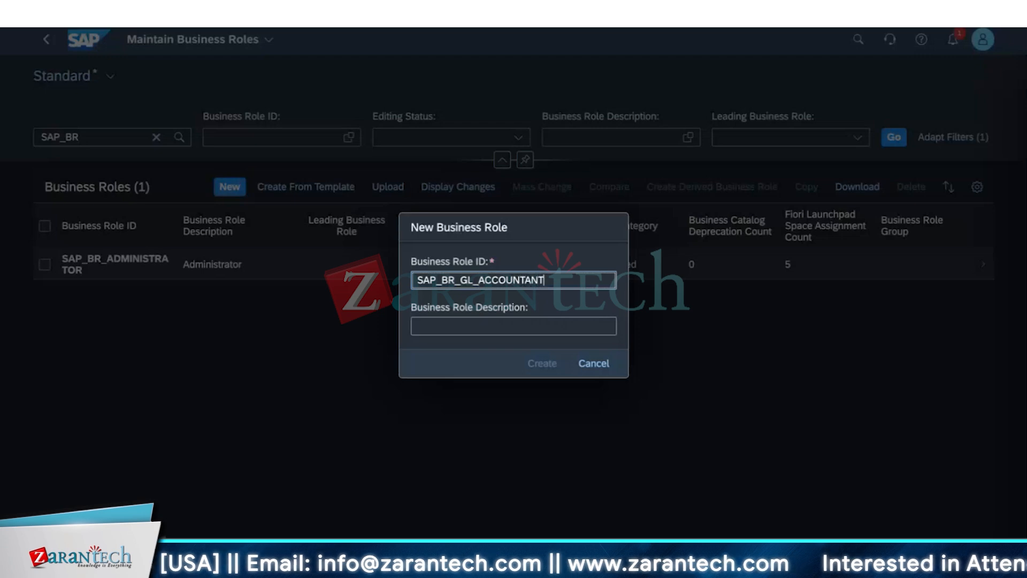
click(431, 328)
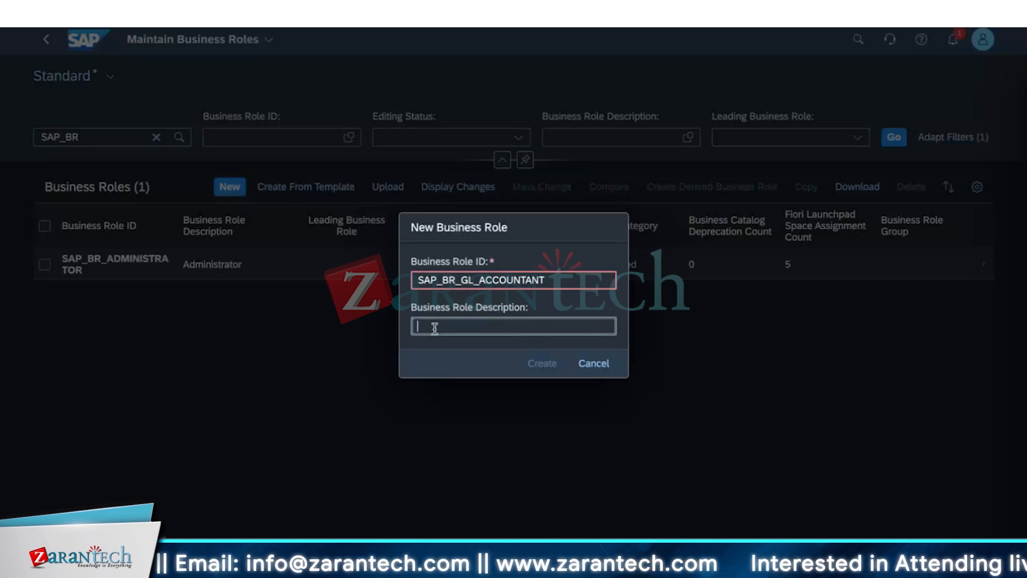
text(G)
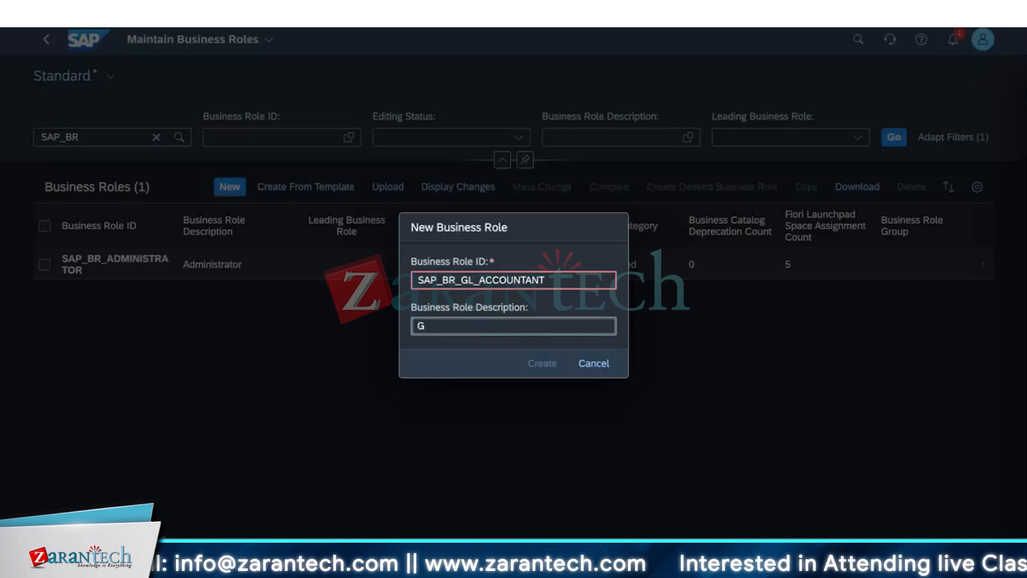
text(/L Accountant)
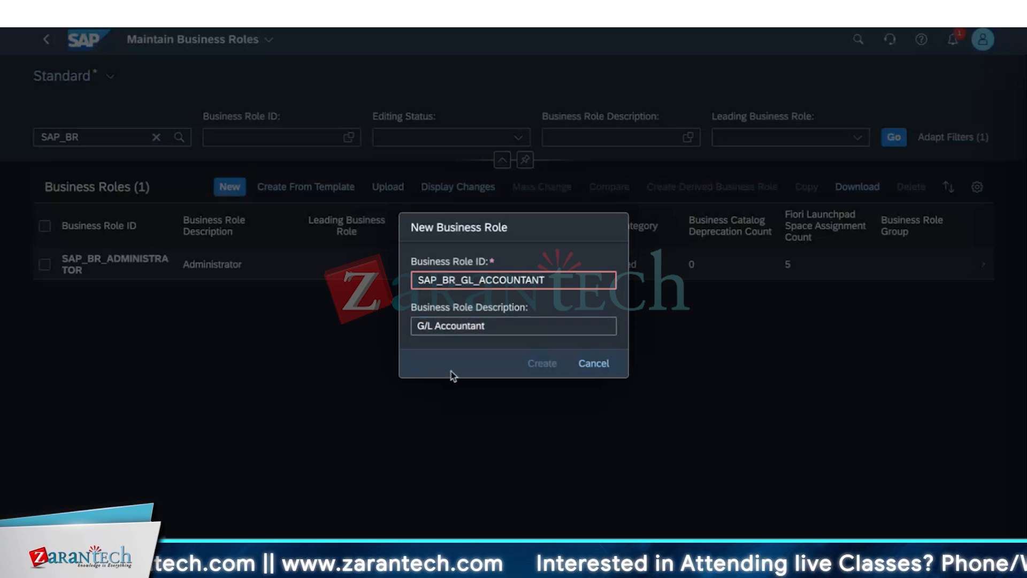
click(564, 280)
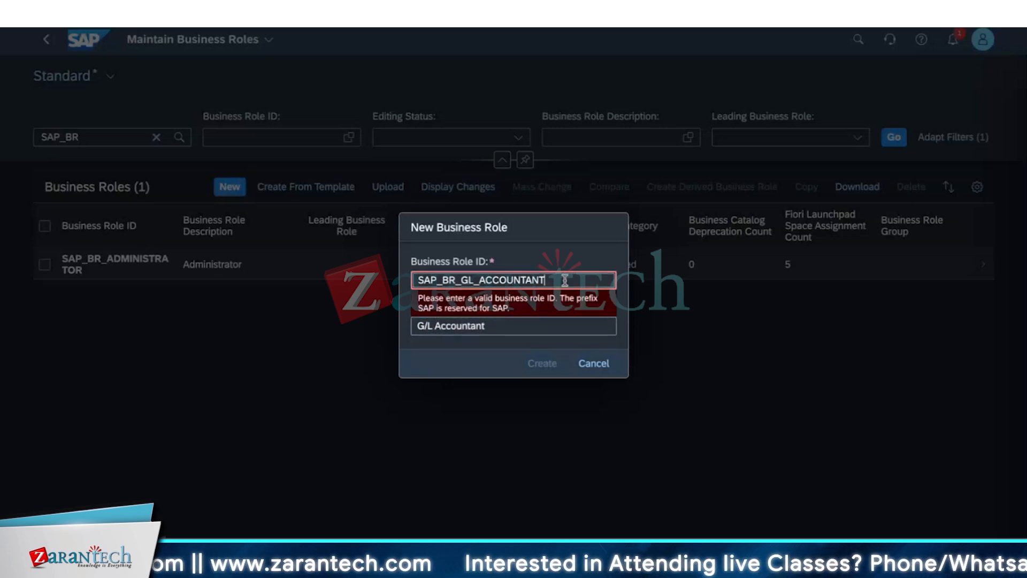
key(BackSpace)
key(BackSpace)
key(BackSpace)
key(BackSpace)
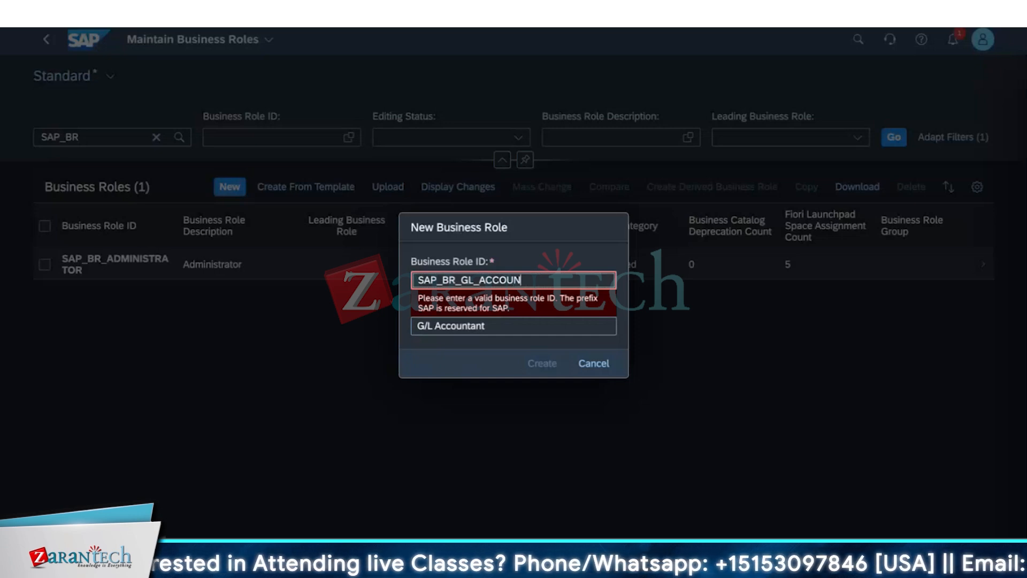
text(ANT)
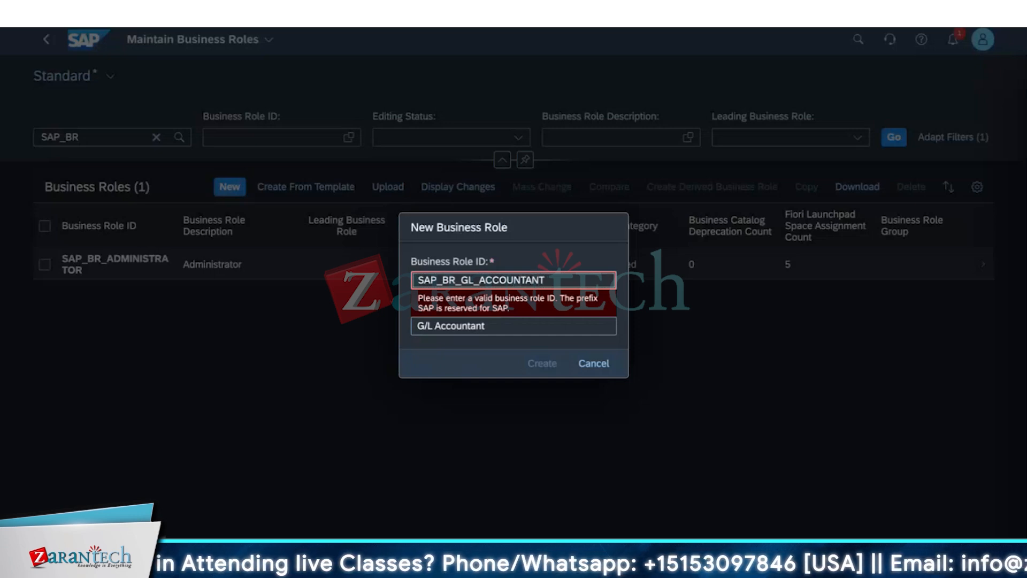
Try SAP_BR_BPC_EXPERT as the new business role's ID, and cancel the role's creation
click(524, 326)
click(556, 280)
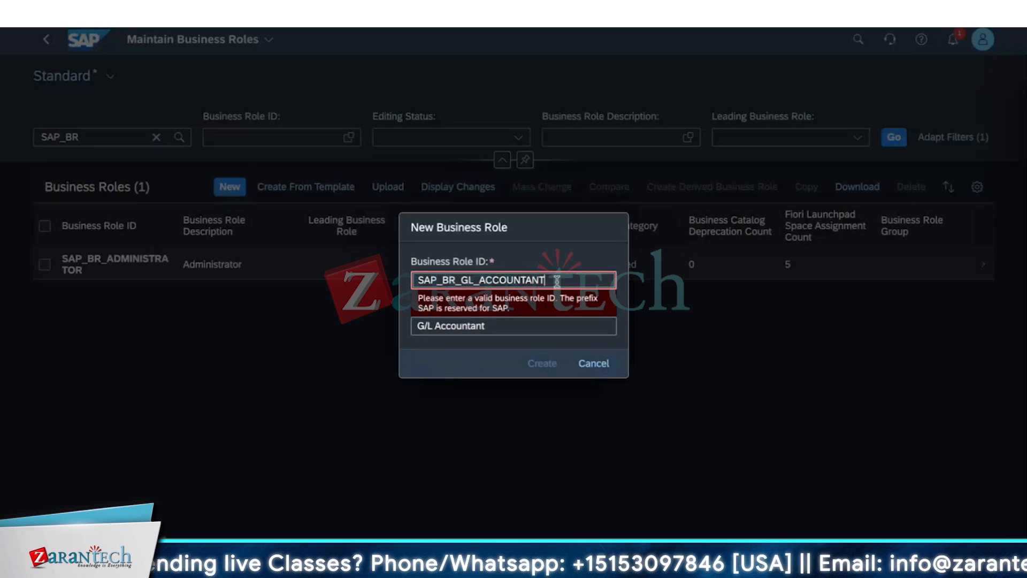
key(BackSpace)
key(BackSpace)
key(BackSpace)
key(BackSpace)
key(BackSpace)
key(BackSpace)
key(BackSpace)
key(BackSpace)
key(BackSpace)
key(BackSpace)
key(BackSpace)
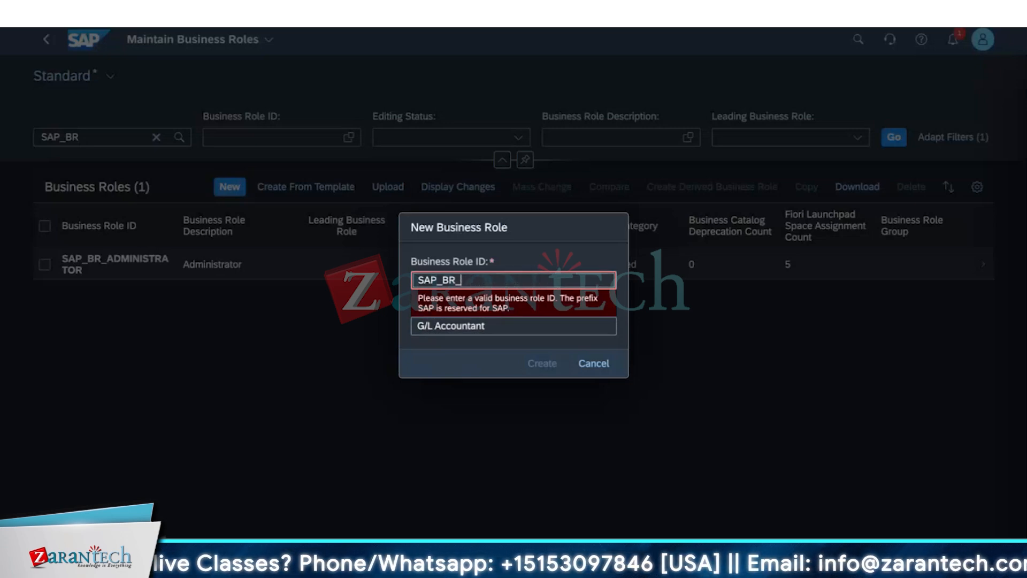
text(BPC_EXP)
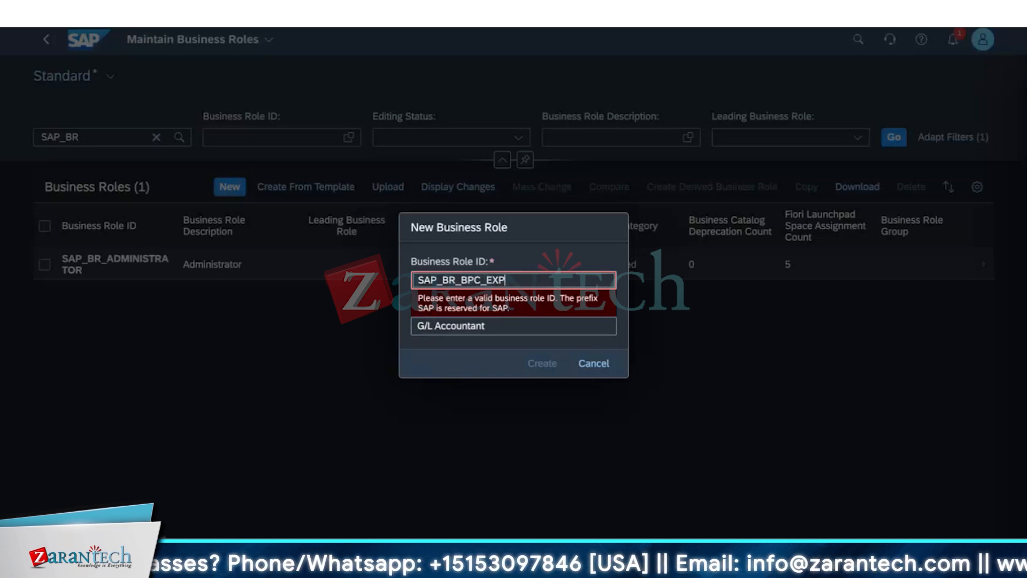
text(ERT)
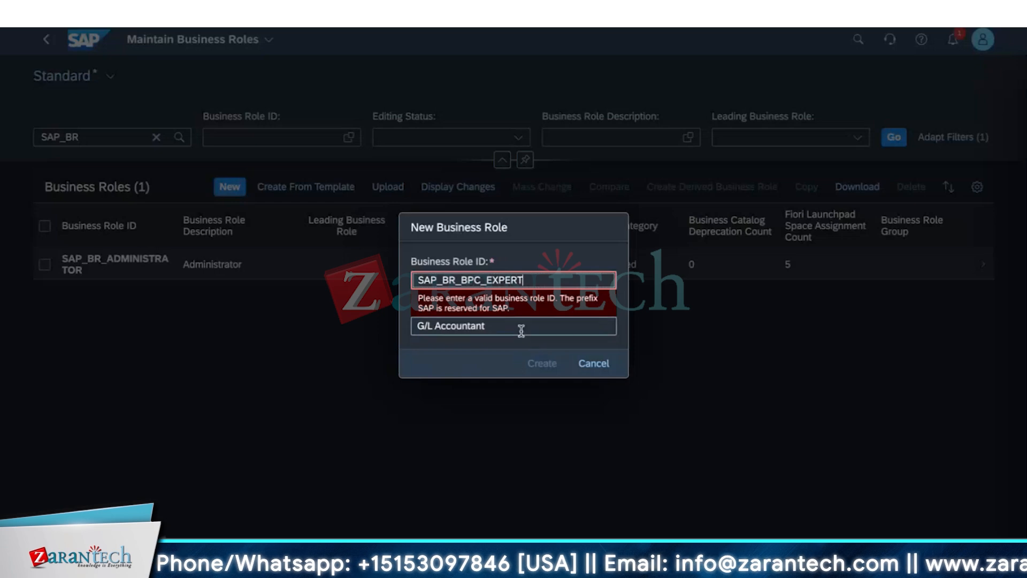
click(521, 327)
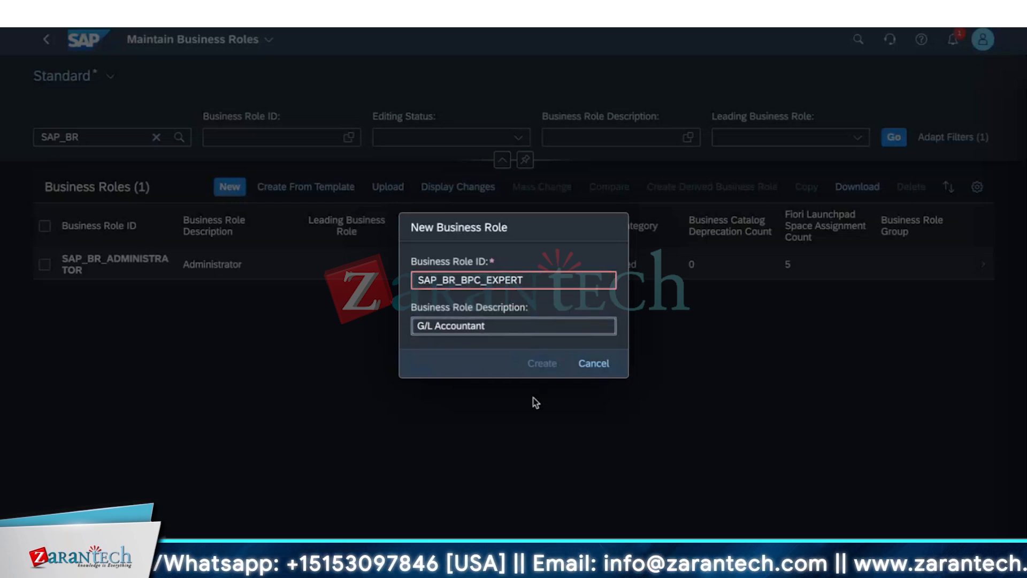
click(593, 363)
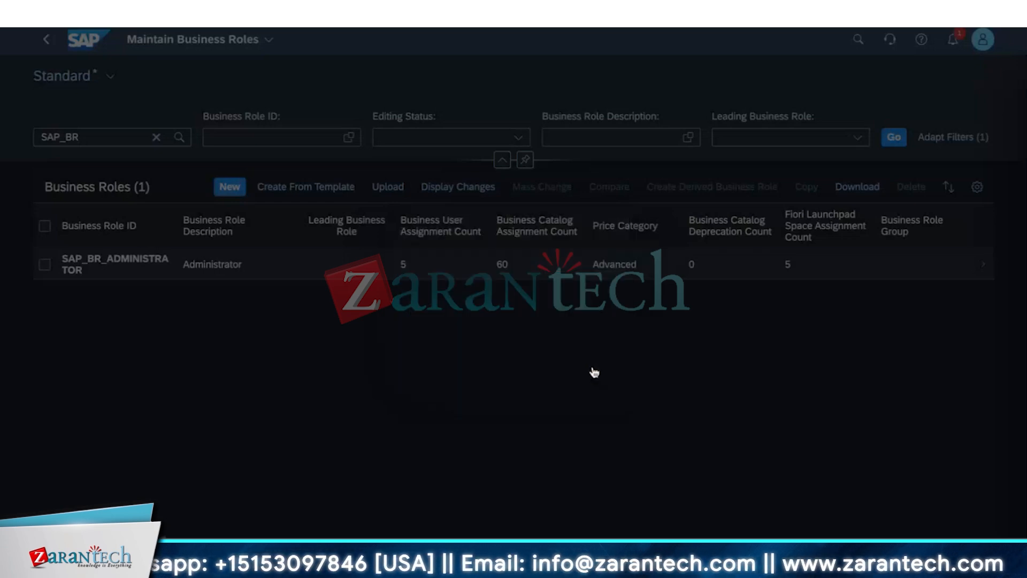
Start creating a business role from a template, choosing the Configuration Expert template SAP_BR_BPC_EXPERT
click(323, 187)
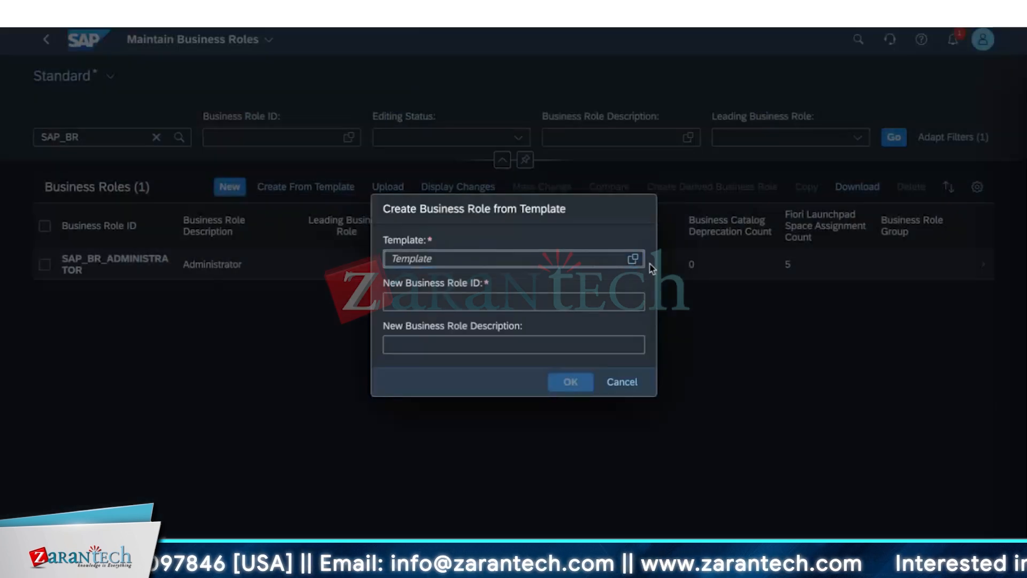
click(633, 260)
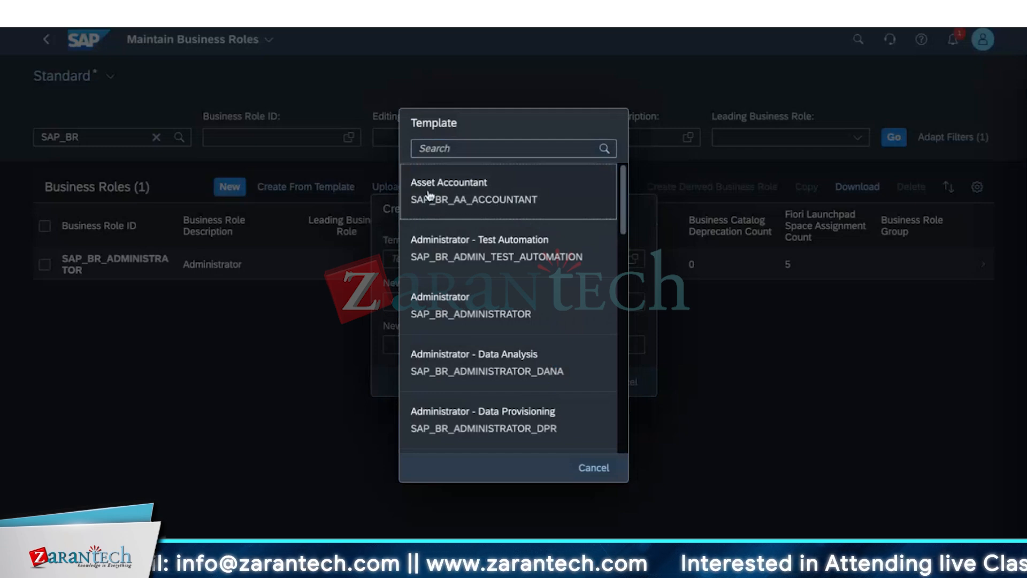
scroll(476, 323, down, 1)
scroll(476, 324, down, 6)
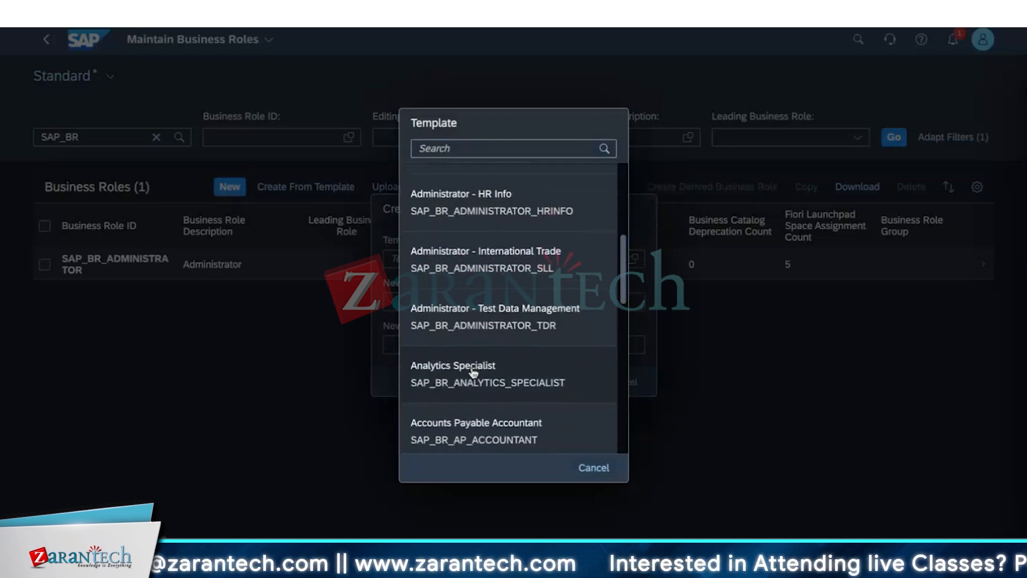
scroll(484, 390, down, 8)
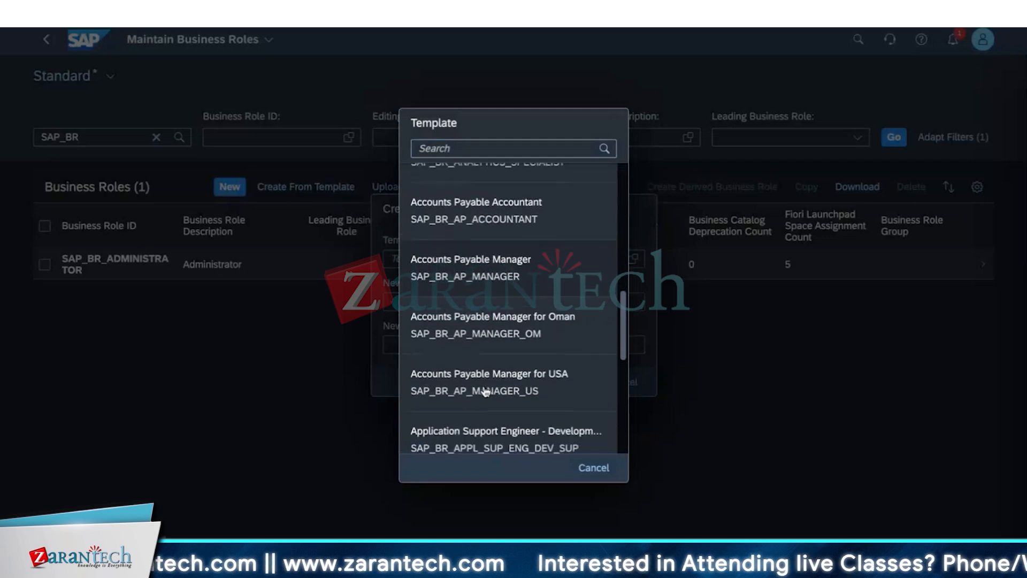
scroll(487, 394, down, 7)
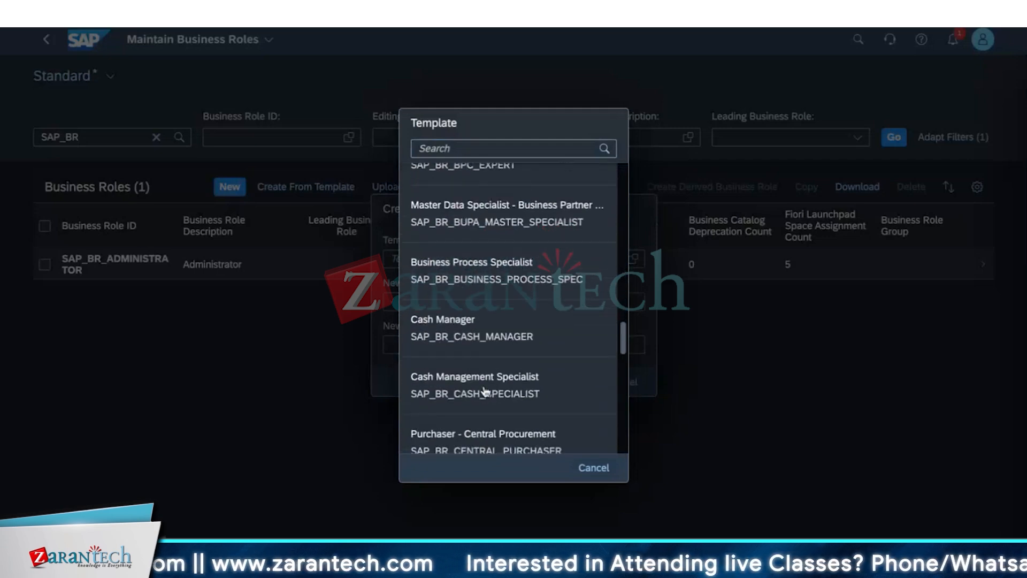
scroll(488, 394, up, 1)
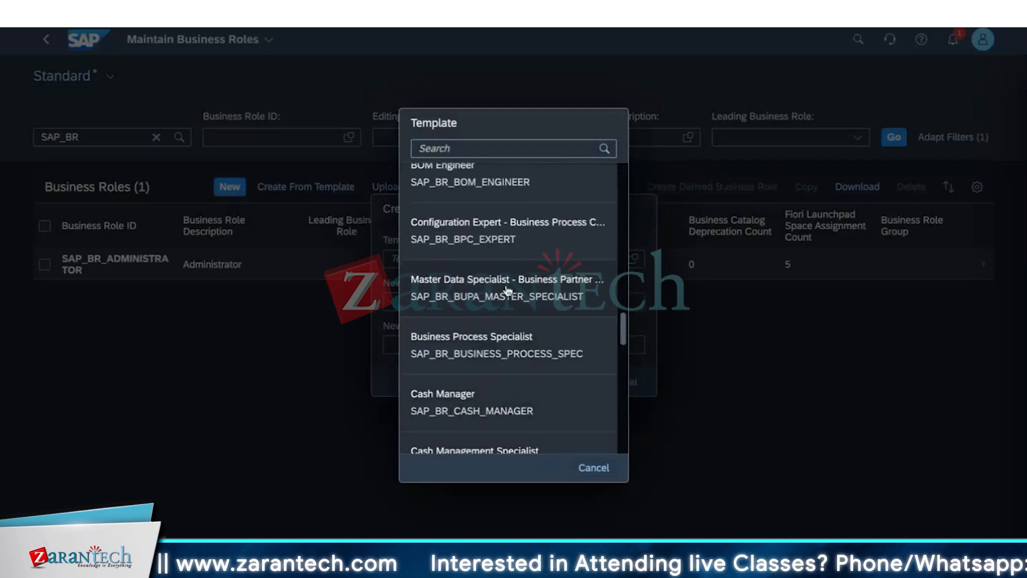
click(477, 236)
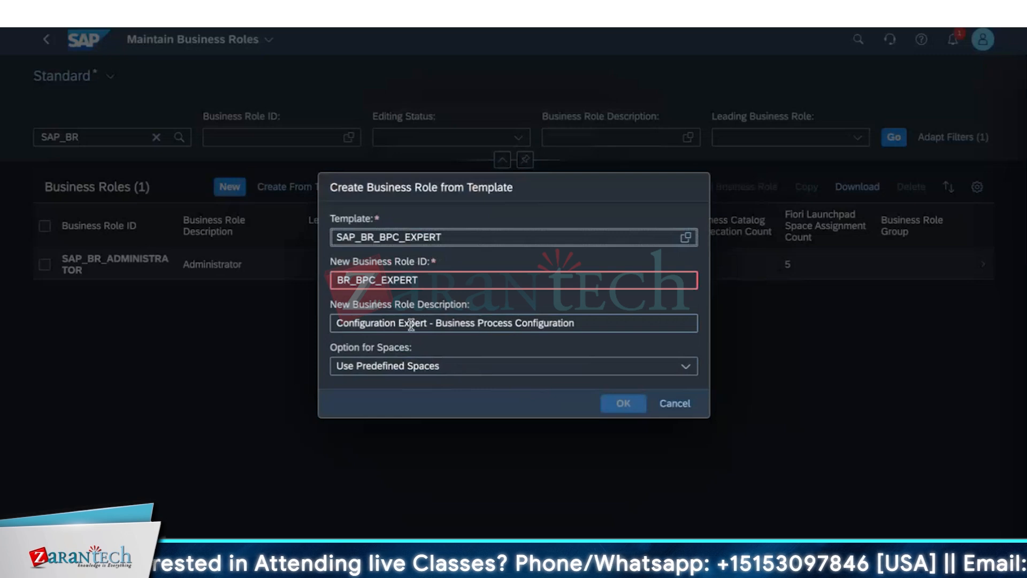
Set the new business role ID to YBR_BPC_EXPERT, keep the Use Predefined Spaces option, and create the role from the template
click(340, 279)
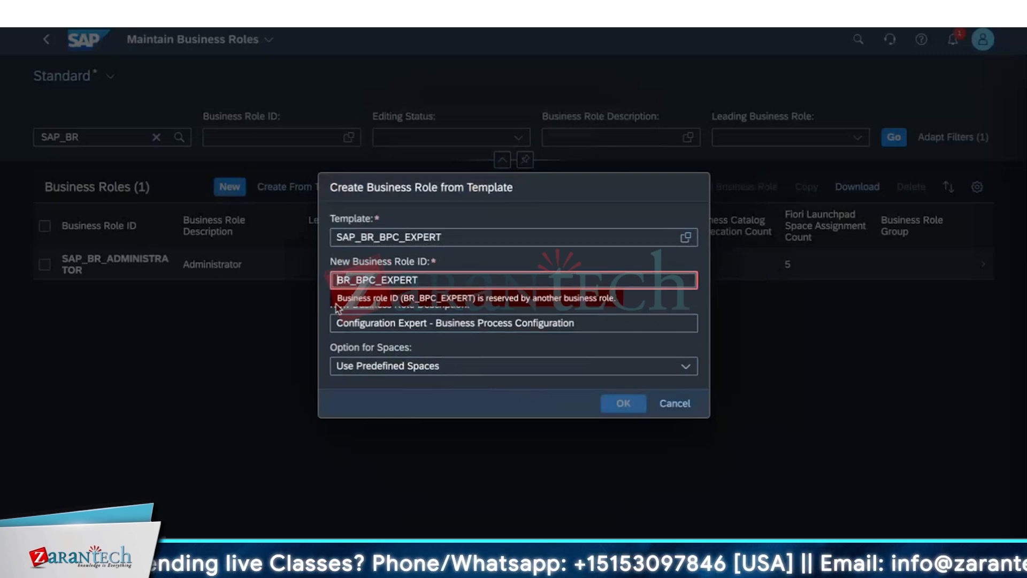
text(Z)
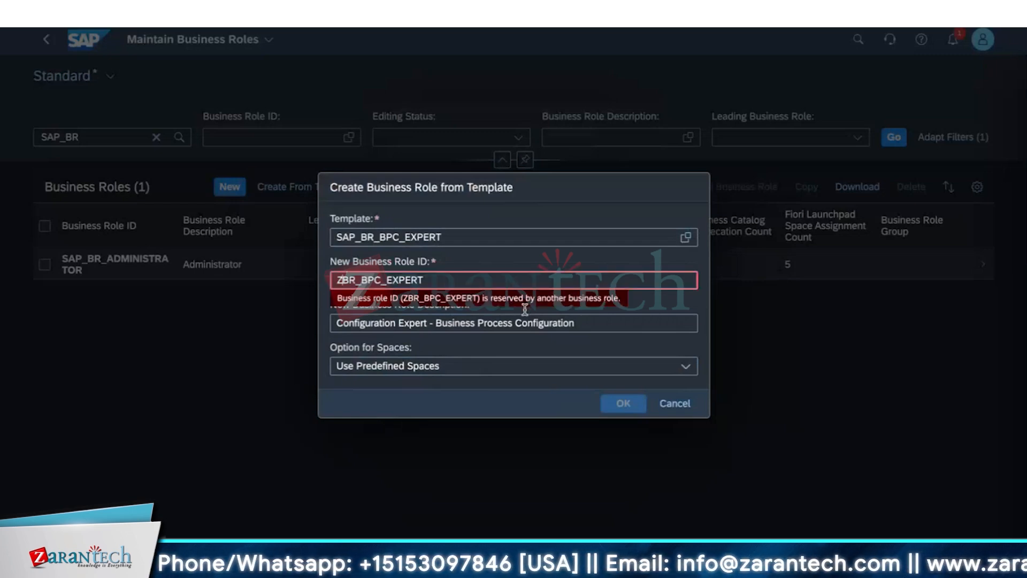
key(BackSpace)
text(Y)
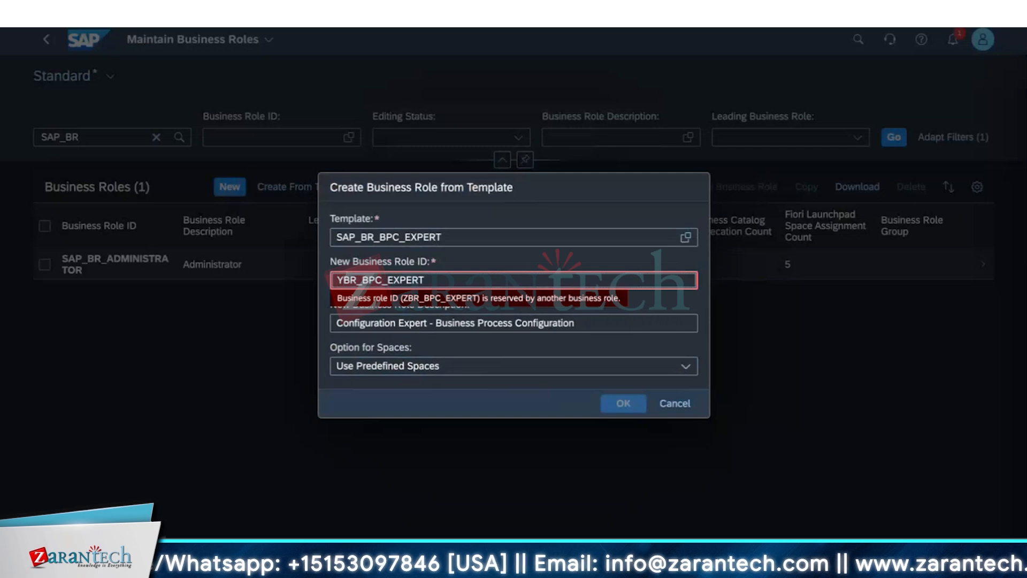
click(488, 366)
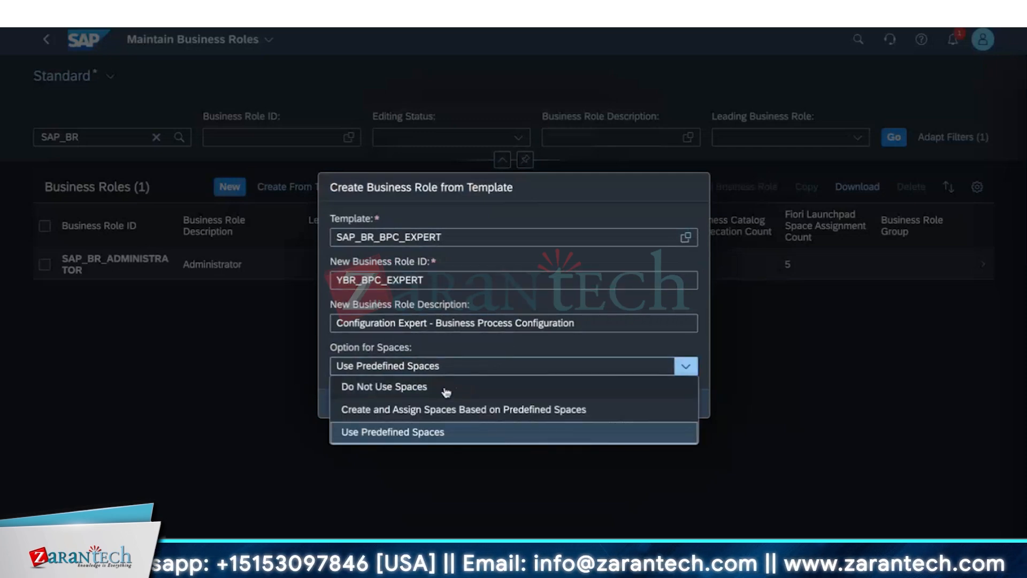
click(503, 316)
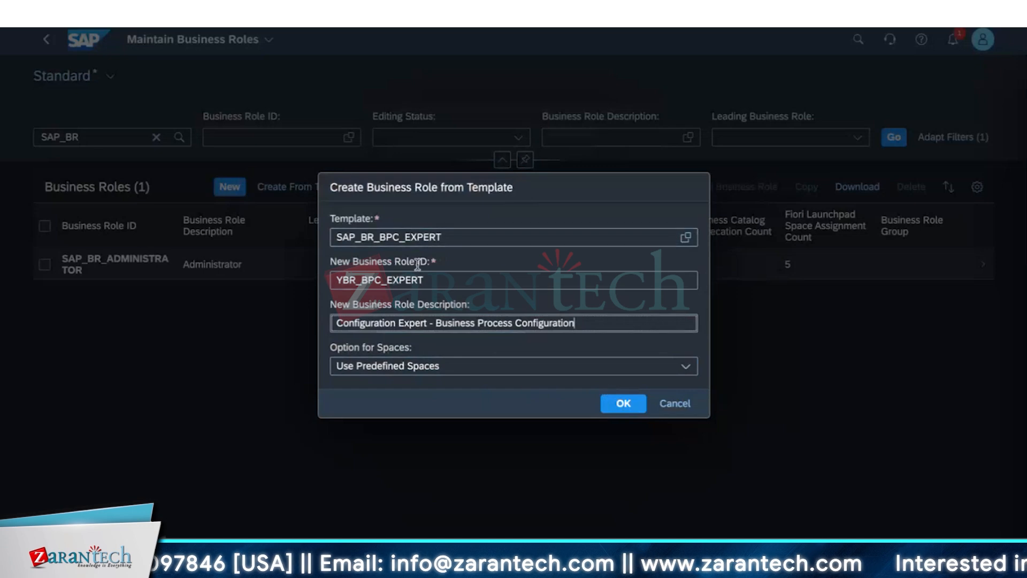
click(610, 405)
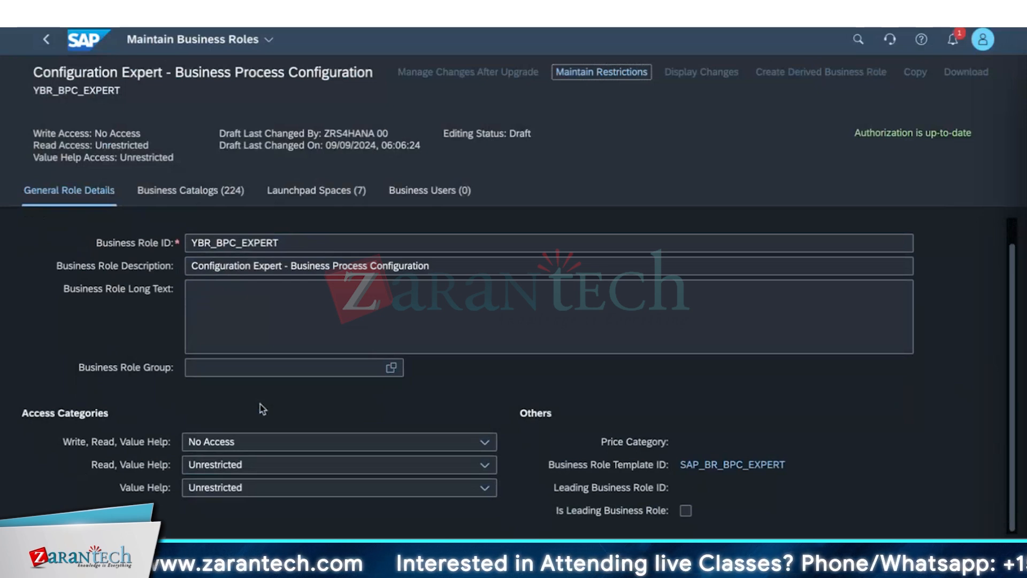
Review the new role's general details, assigned business catalogs and launchpad spaces
scroll(260, 404, up, 1)
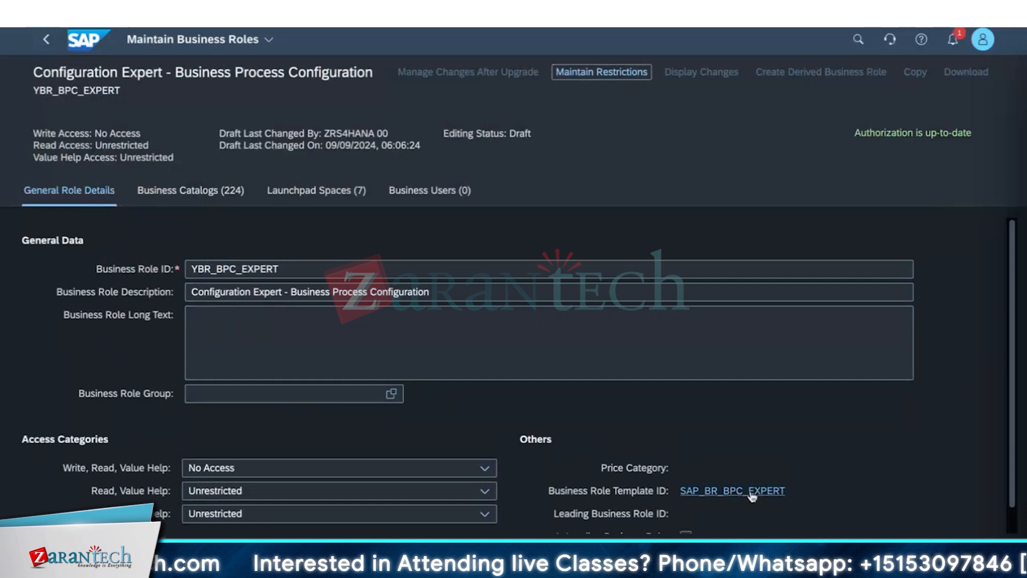
click(180, 192)
click(289, 193)
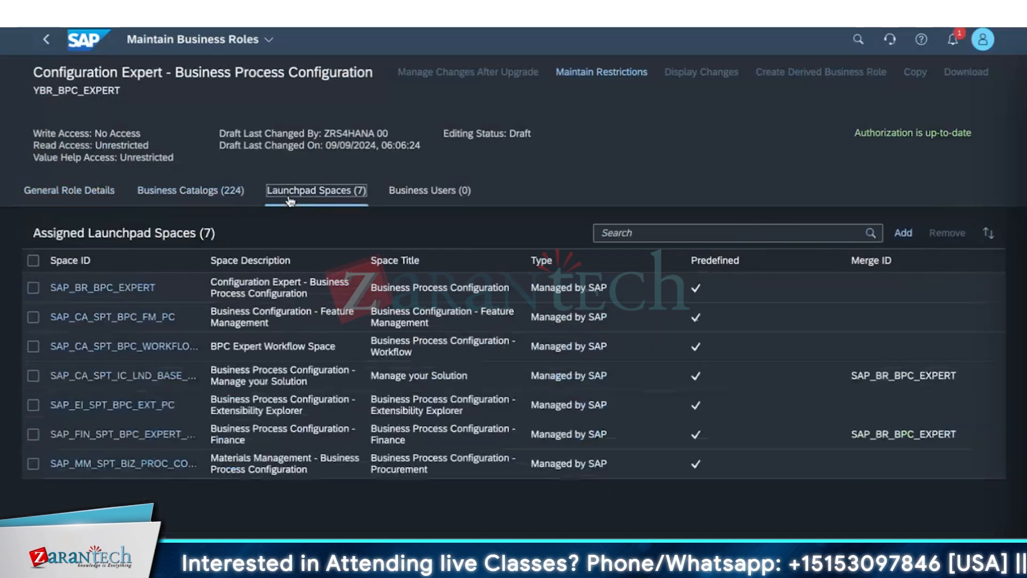
Assign the first two listed business users to the YBR_BPC_EXPERT role
click(413, 193)
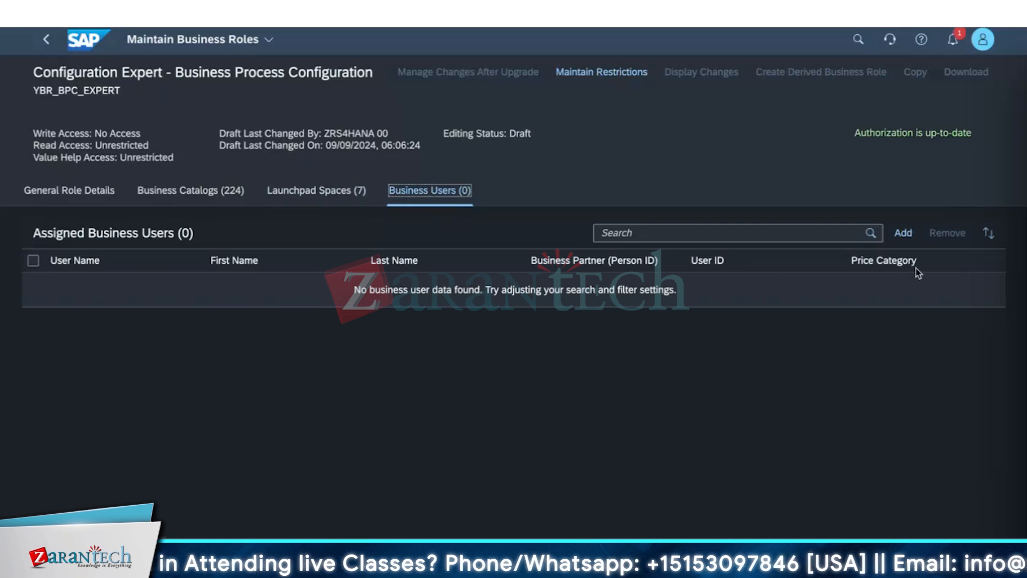
click(902, 235)
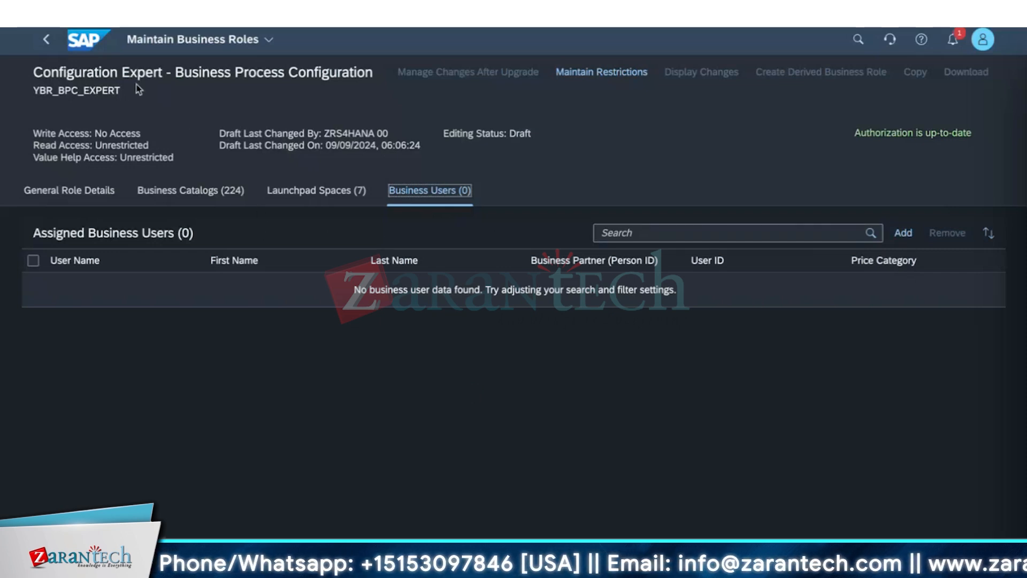
click(903, 233)
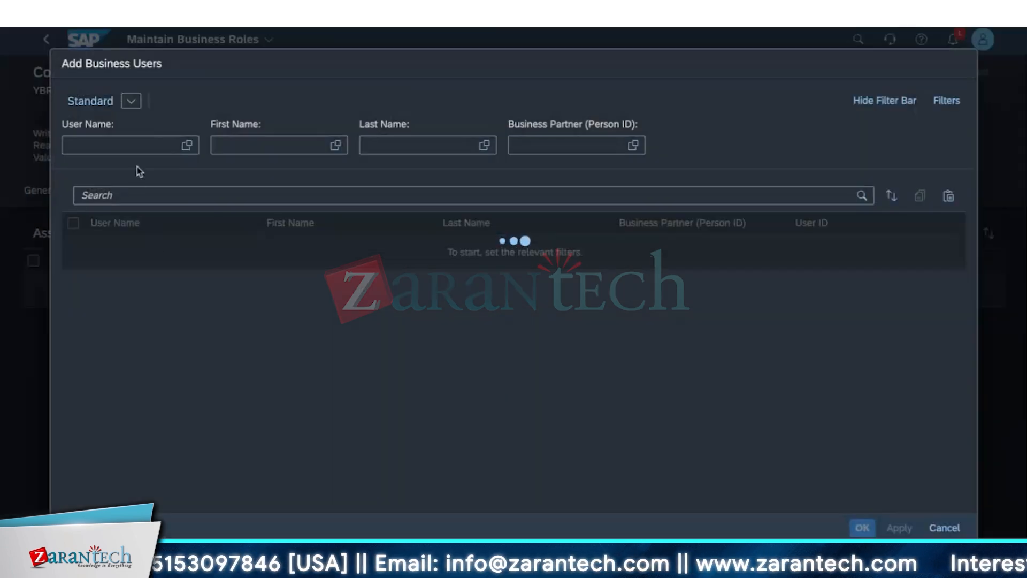
click(142, 145)
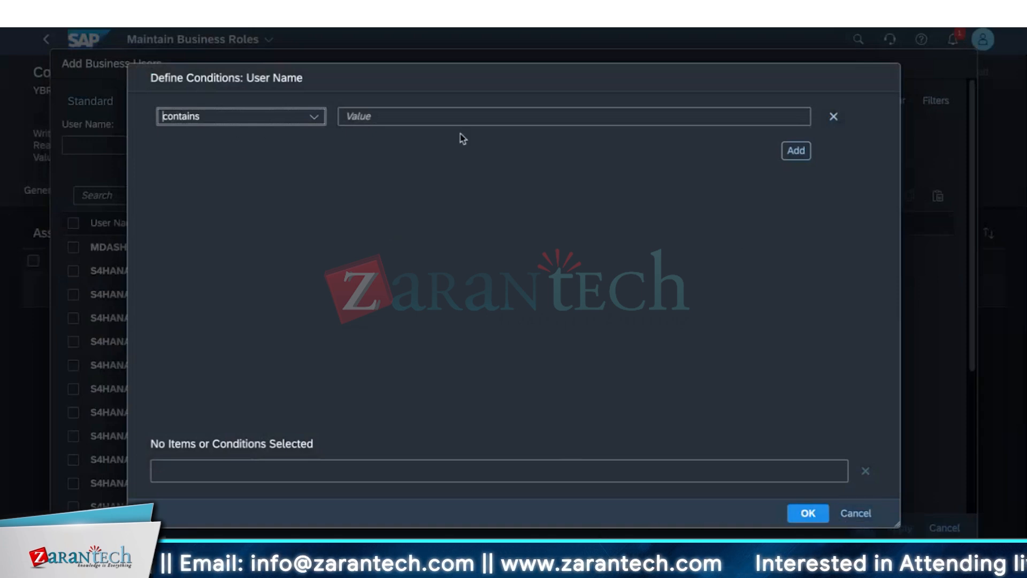
click(856, 513)
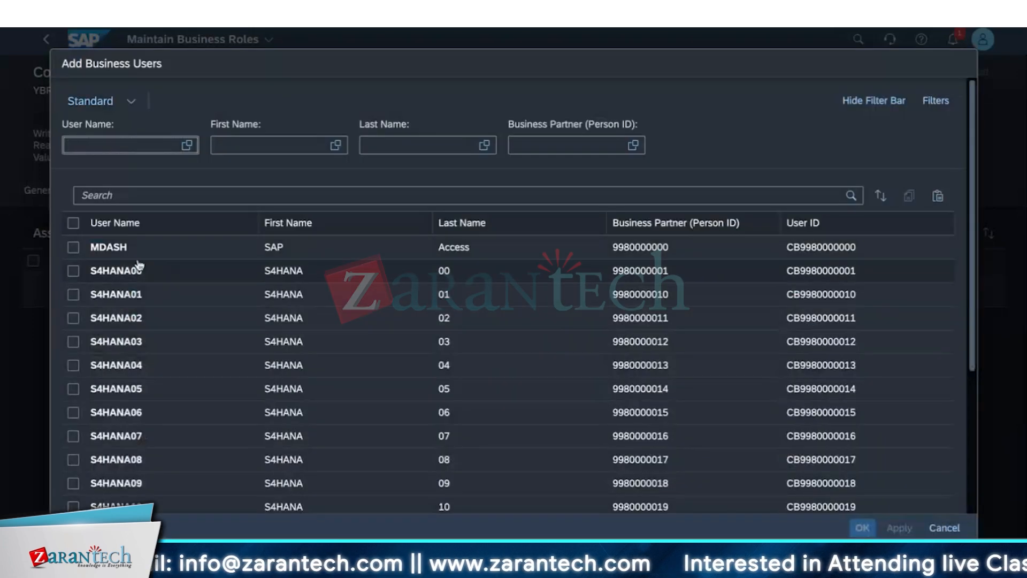
click(73, 247)
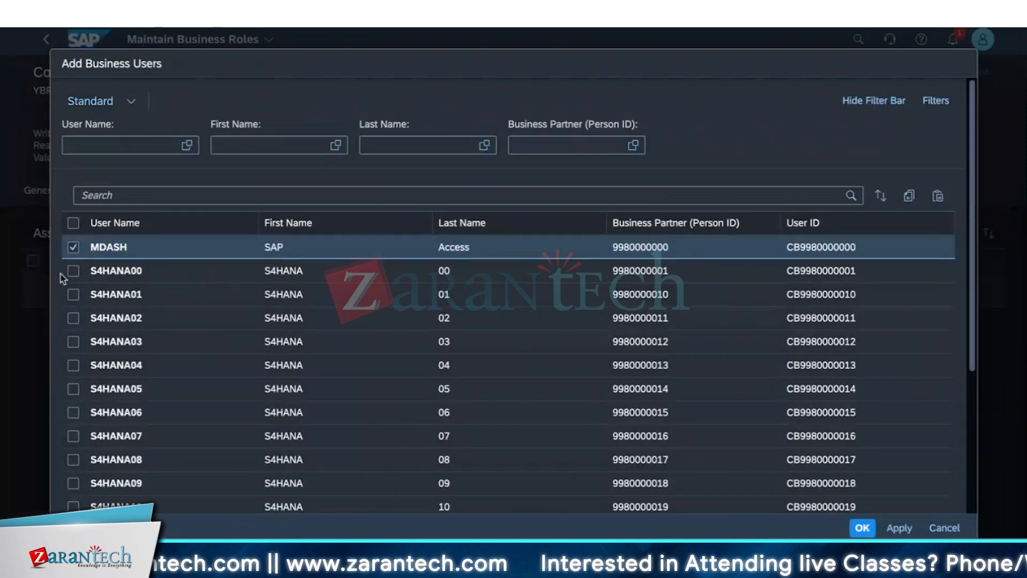
click(75, 272)
click(899, 528)
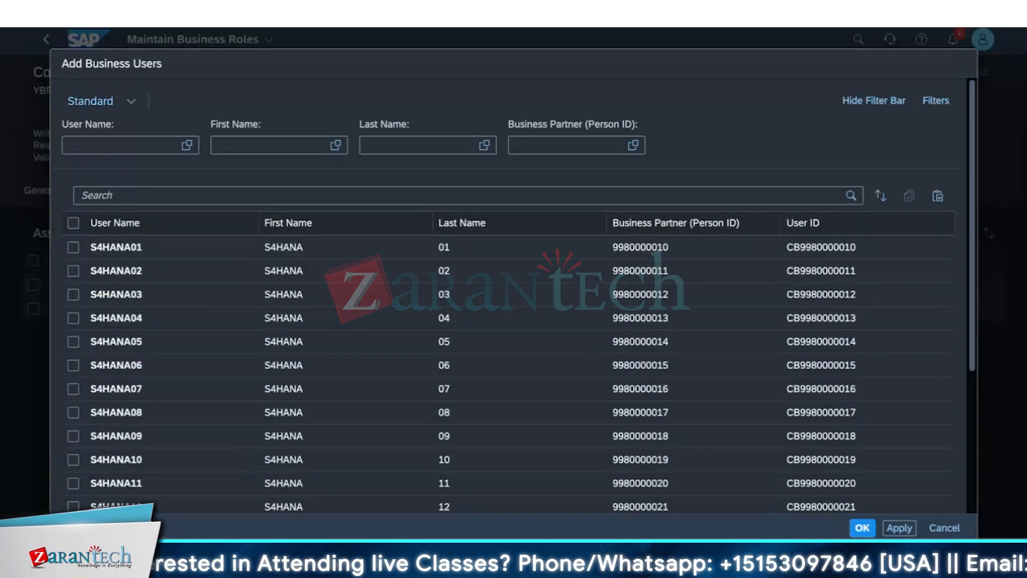
click(868, 532)
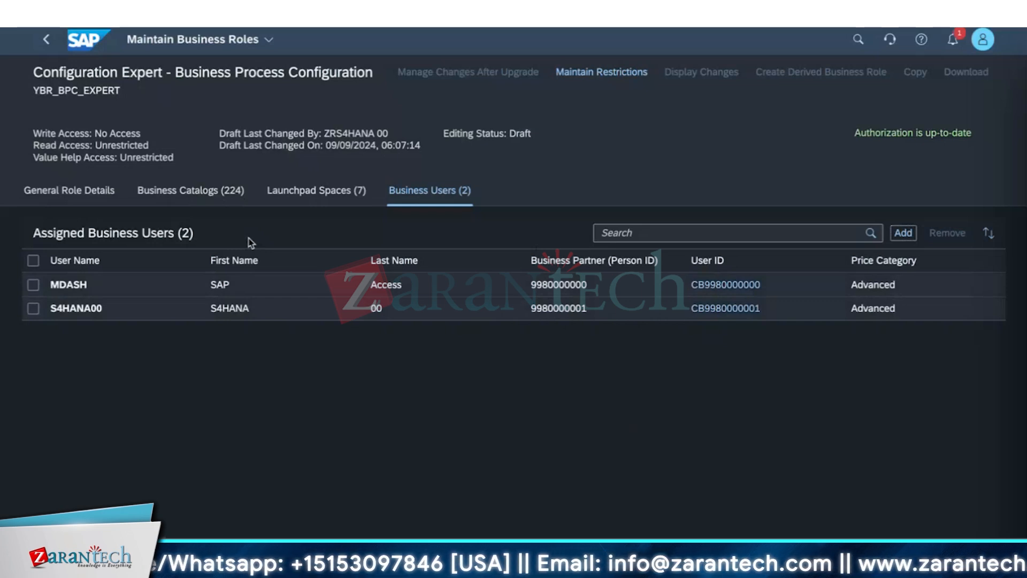
Save and activate the YBR_BPC_EXPERT business role with its assigned users
click(287, 358)
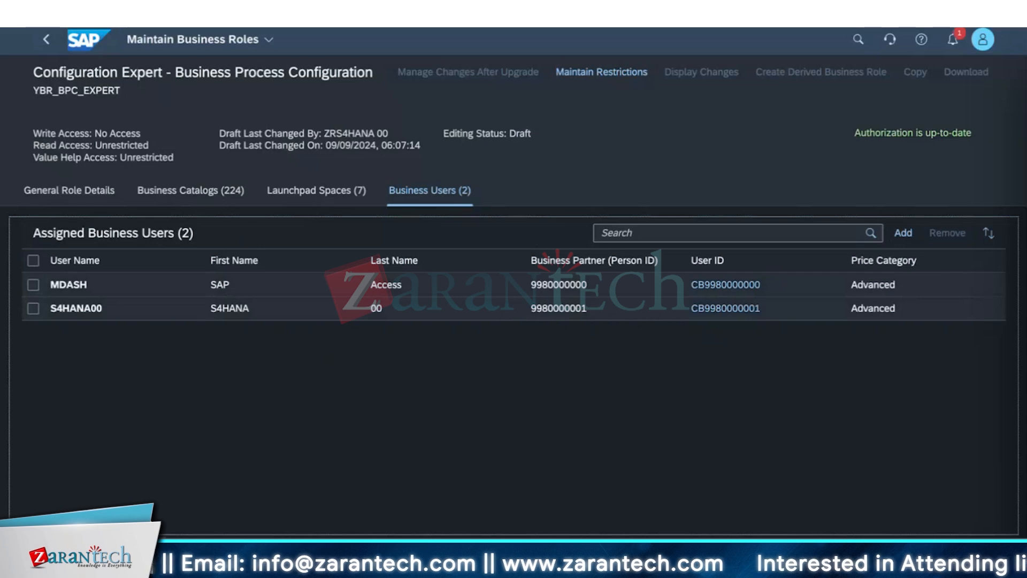
click(904, 553)
click(650, 333)
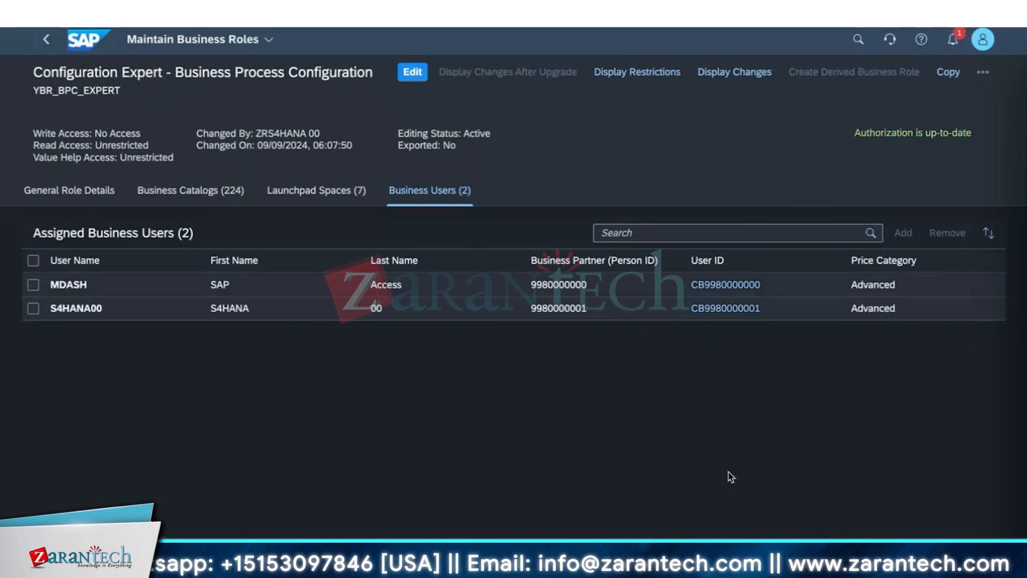
Leave the business role, return to the G/L account master data list, and check the available mass change options
click(47, 45)
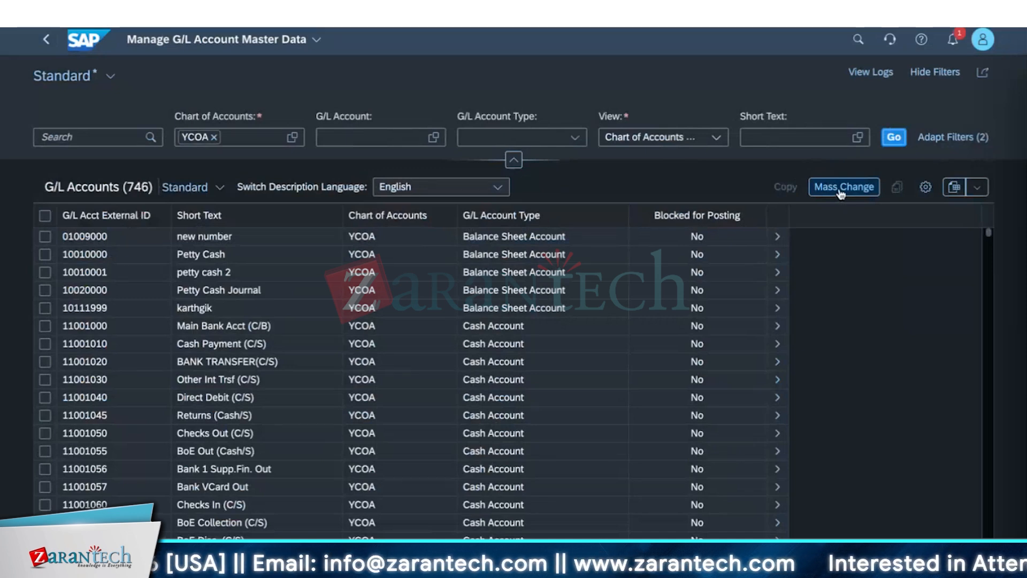
click(841, 192)
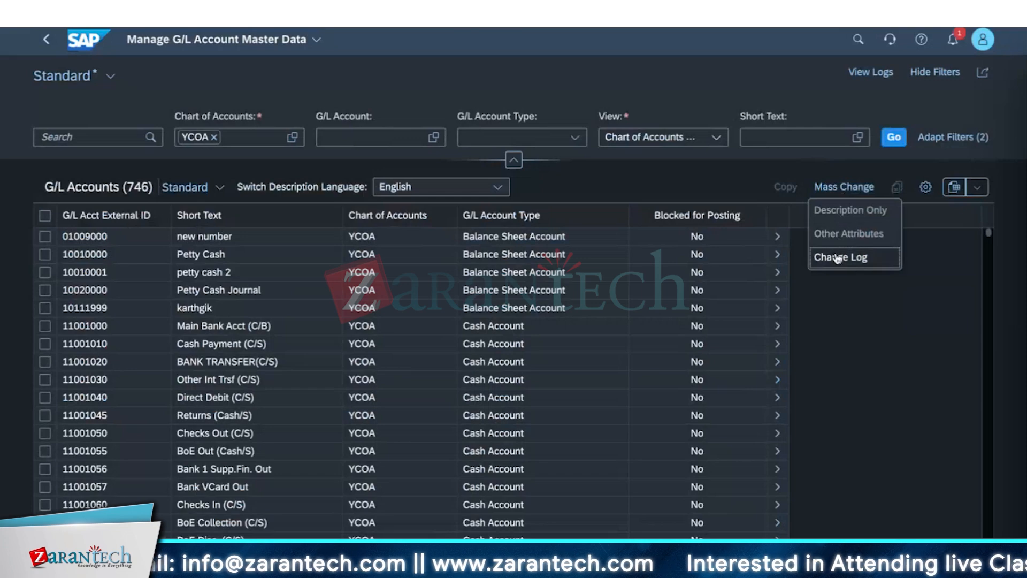
click(610, 175)
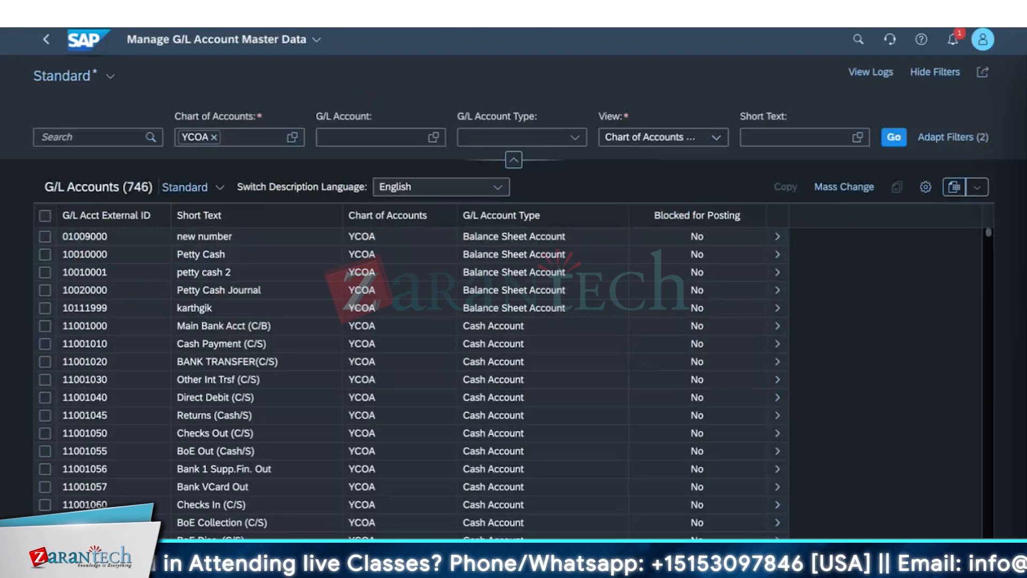
Examine the YCOA G/L accounts and their account types, from balance sheet and cash accounts to primary costs or revenue and nonoperating accounts
click(107, 215)
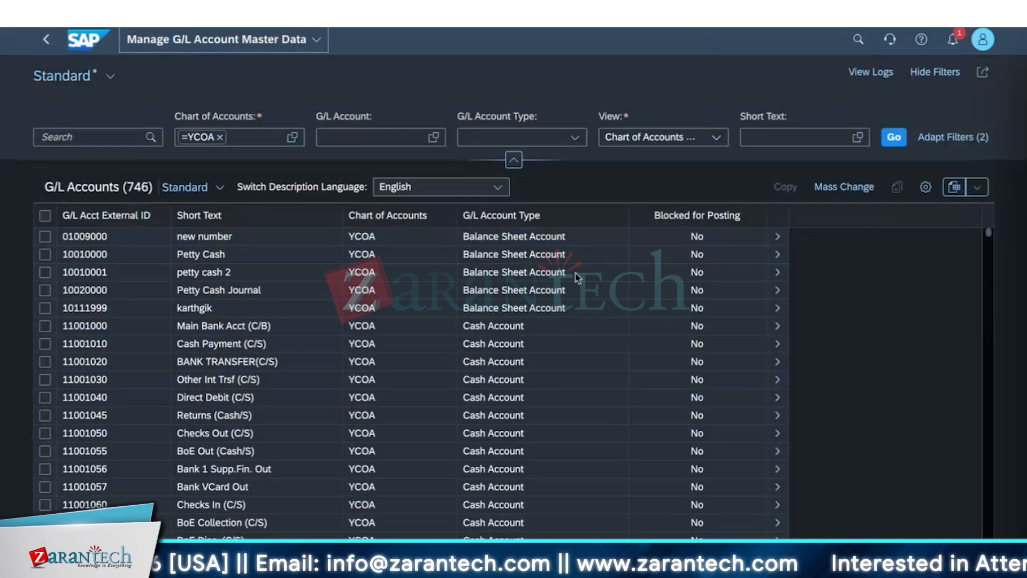
scroll(543, 375, down, 2)
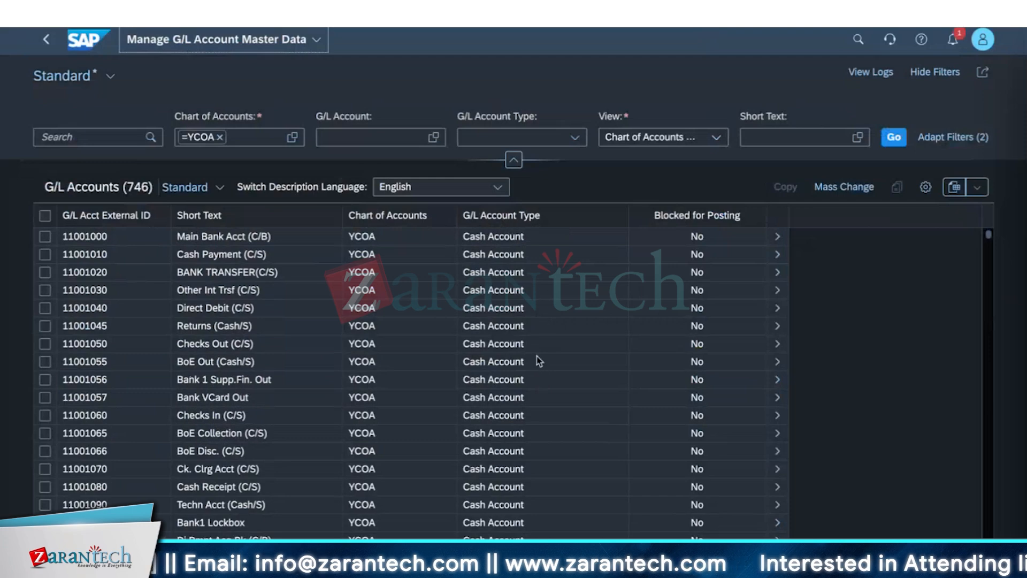
scroll(539, 362, down, 10)
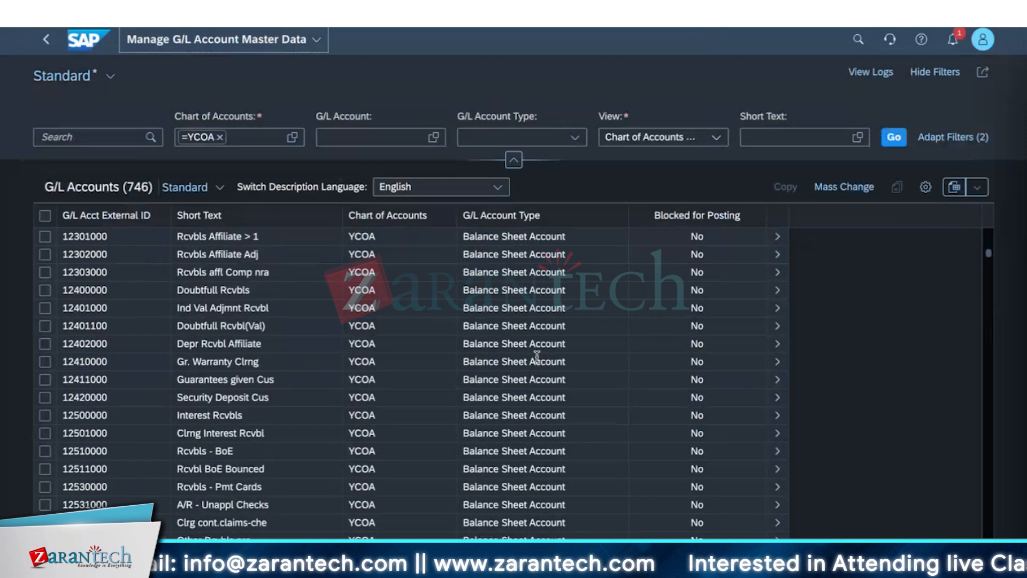
scroll(538, 355, up, 2)
scroll(538, 356, down, 10)
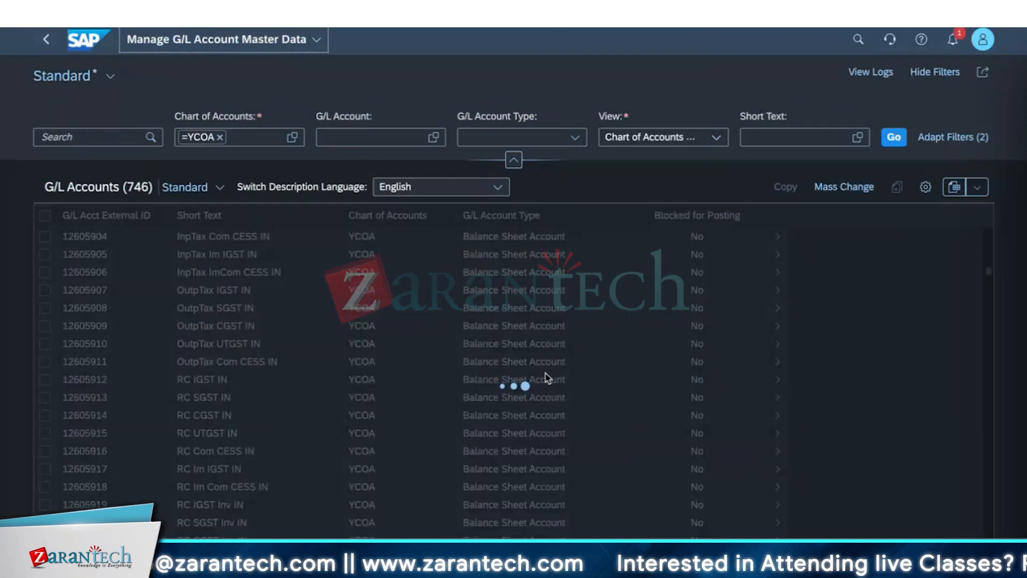
scroll(545, 372, down, 10)
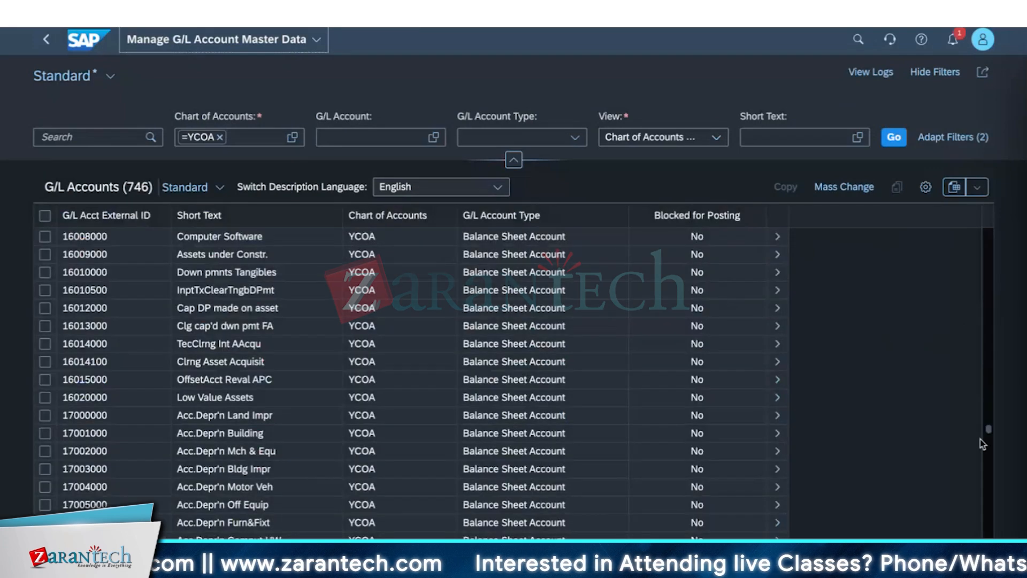
scroll(975, 467, down, 10)
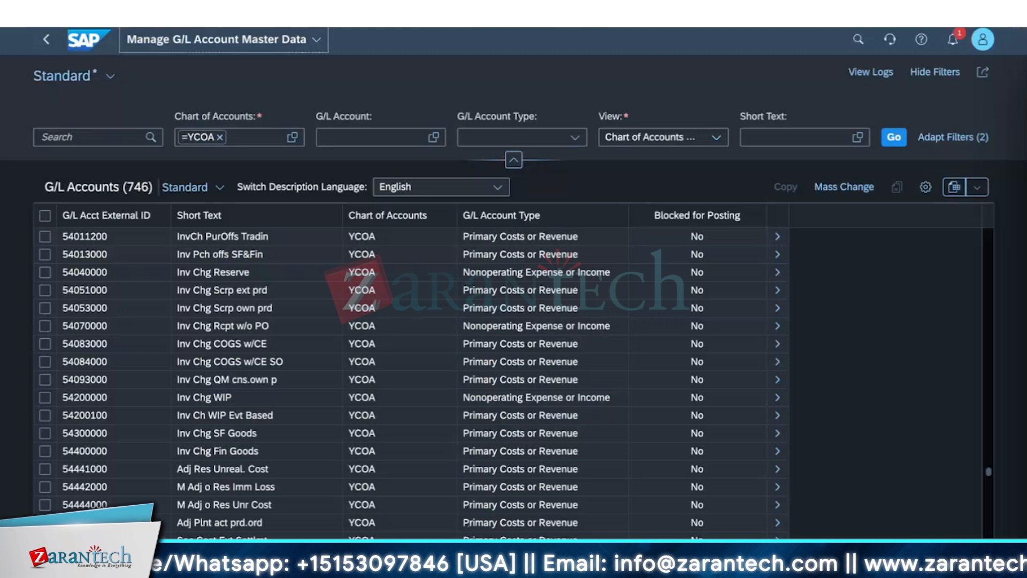
scroll(522, 487, down, 1)
scroll(557, 397, up, 4)
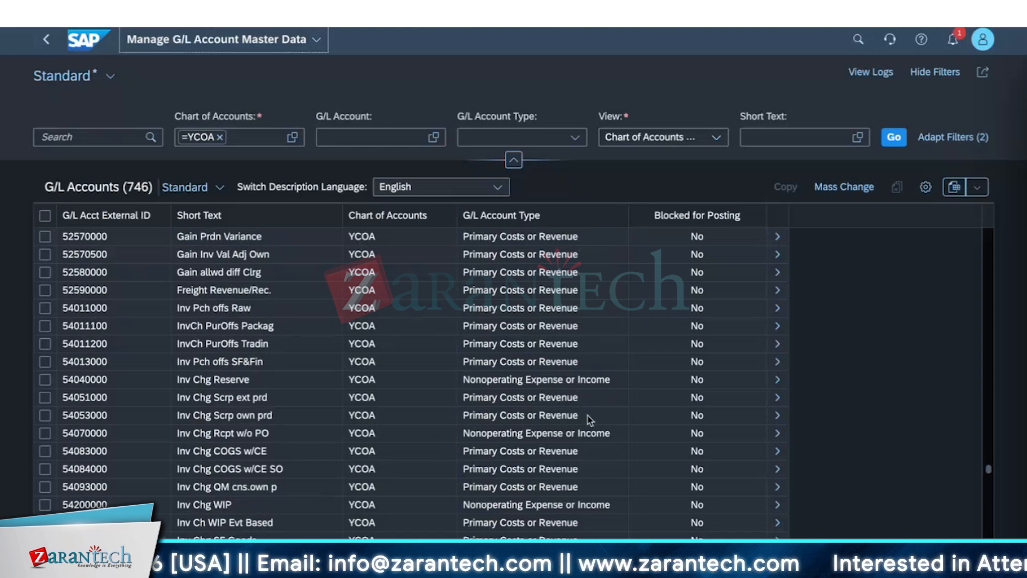
scroll(589, 420, up, 10)
drag(988, 428, 988, 233)
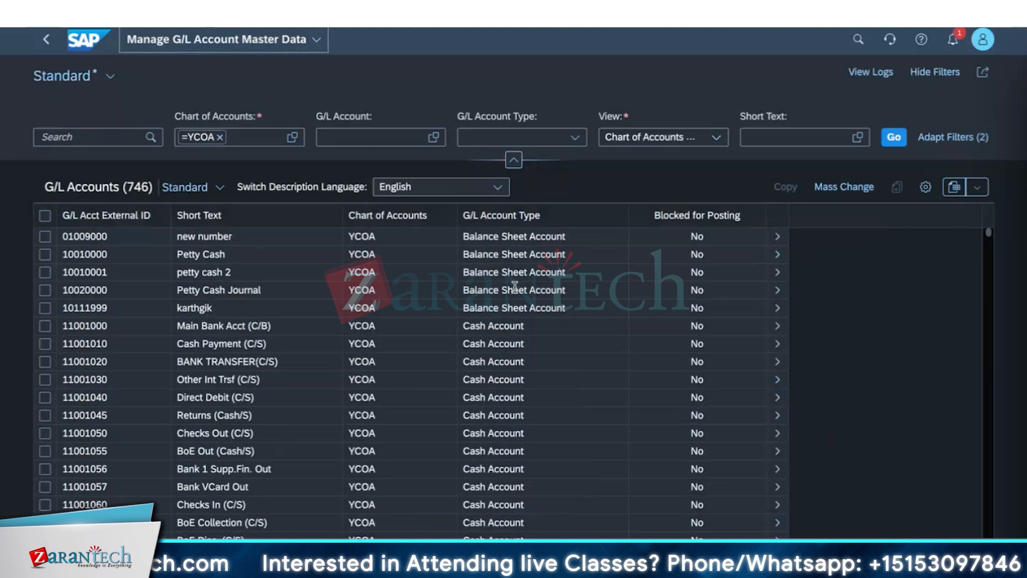
scroll(492, 414, down, 5)
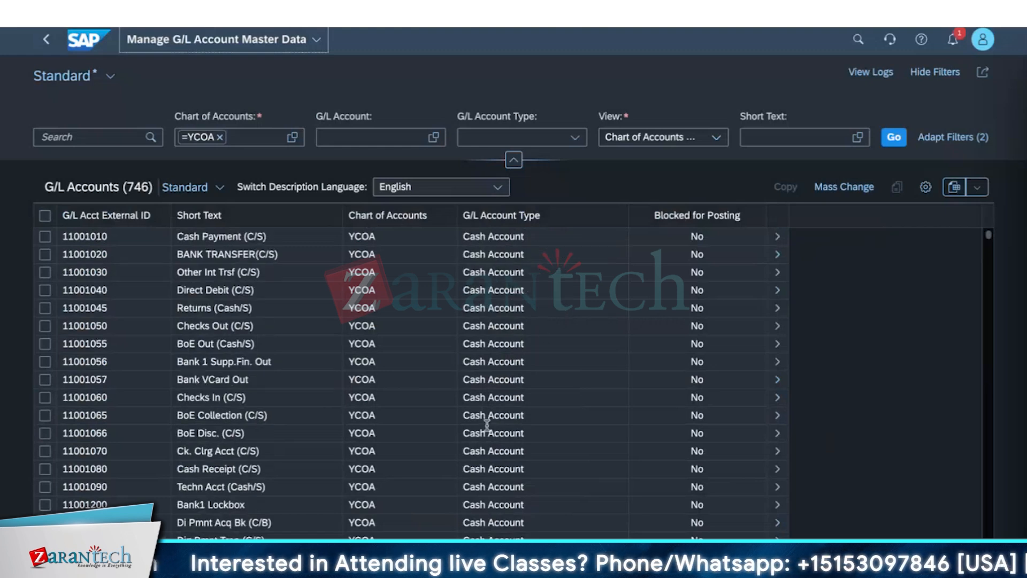
scroll(496, 380, up, 5)
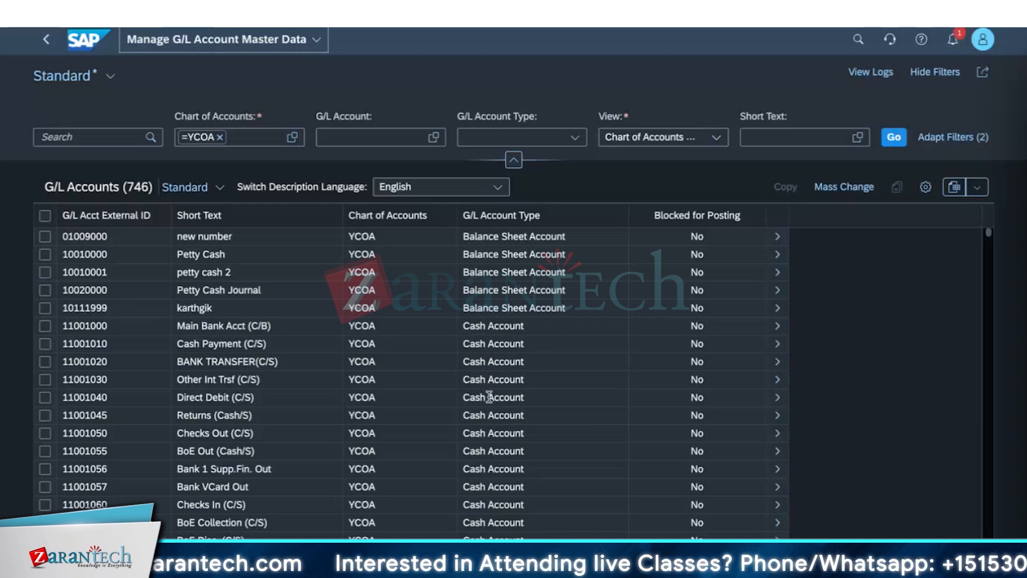
scroll(492, 407, down, 20)
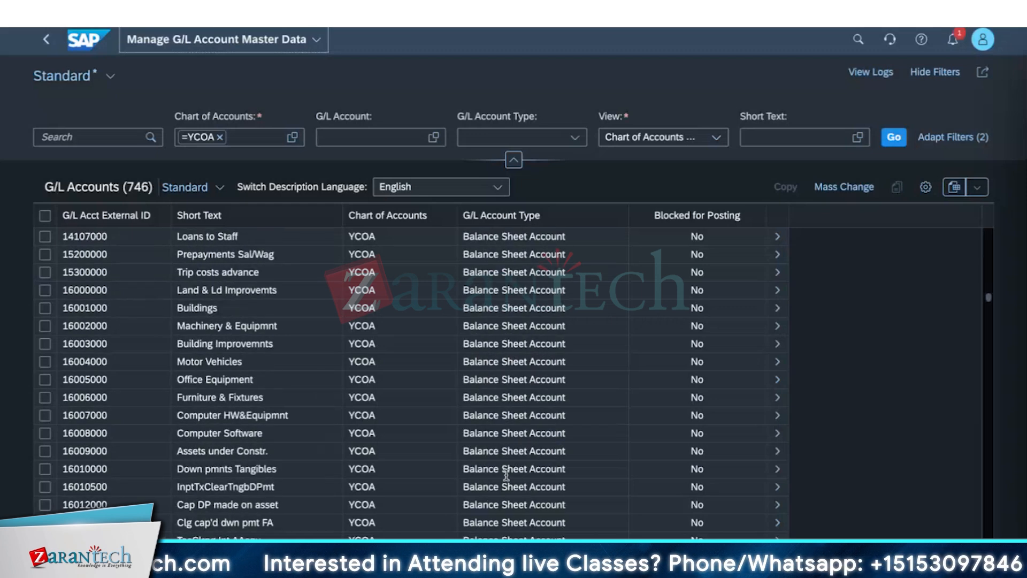
scroll(534, 500, down, 10)
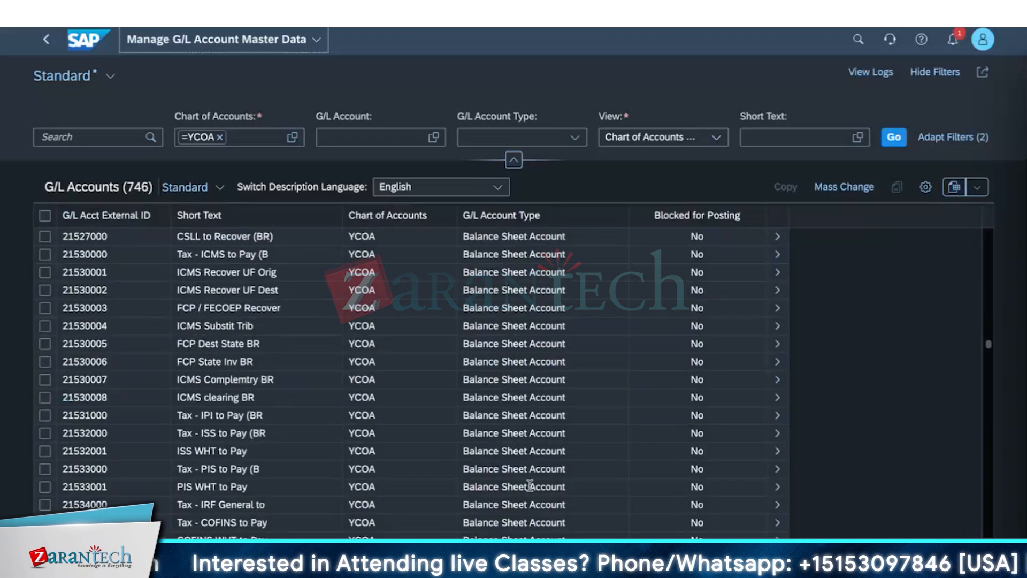
scroll(546, 495, down, 10)
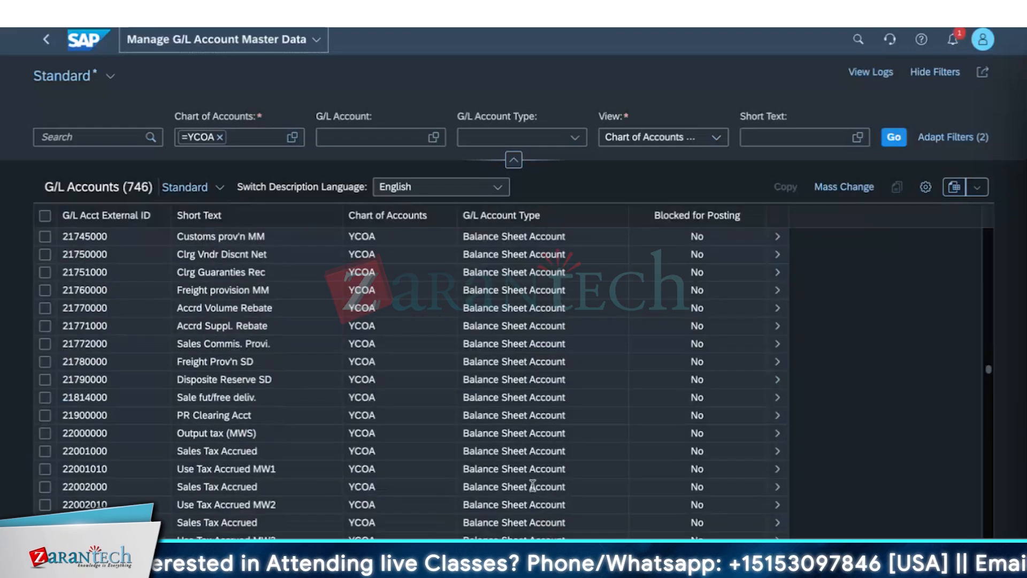
scroll(547, 500, down, 10)
scroll(527, 492, up, 10)
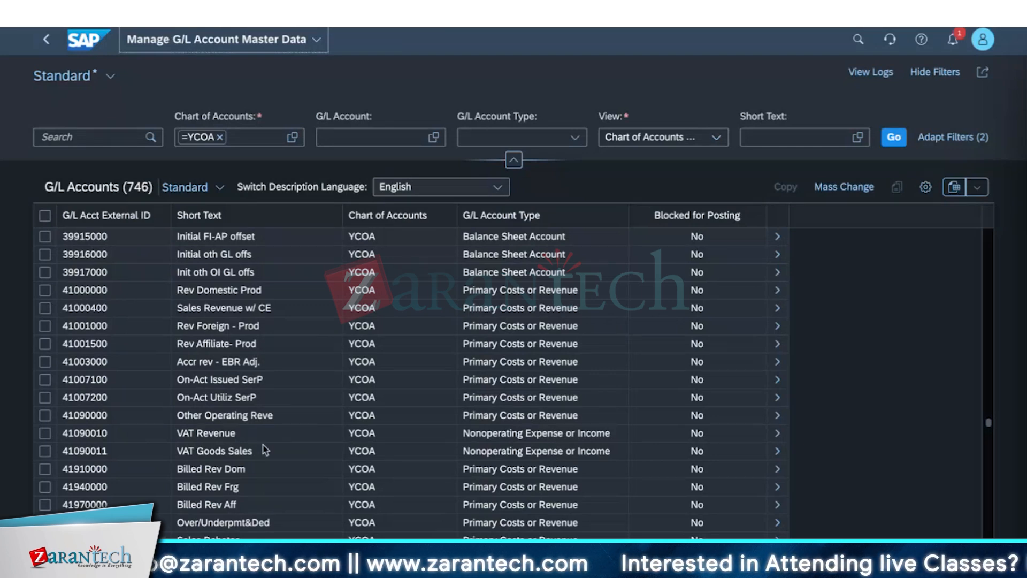
Examine the YCOA revenue, cost of goods sold, gain and loss, payroll and secondary cost accounts along with their G/L account types
scroll(451, 496, down, 1)
scroll(450, 496, down, 10)
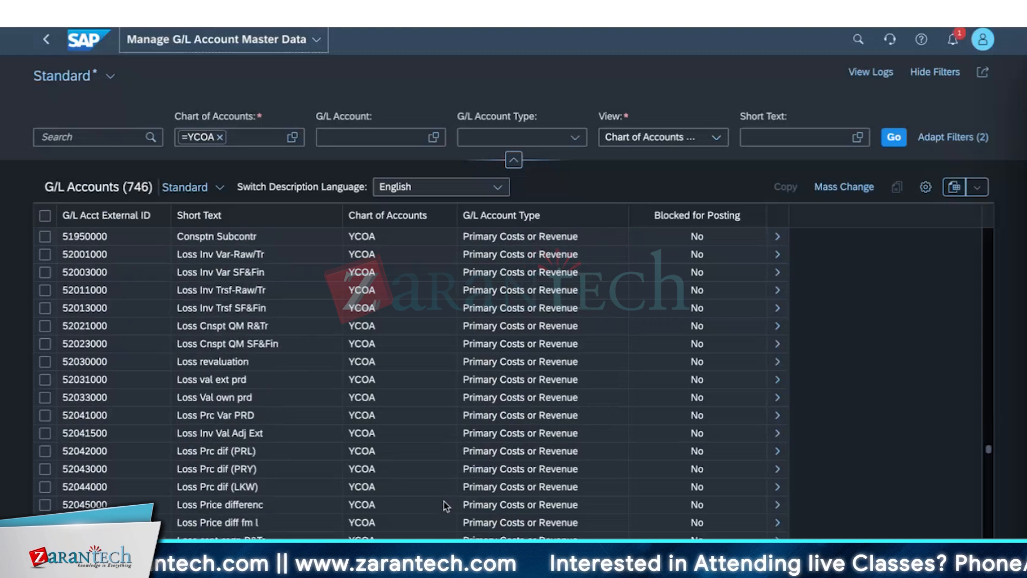
scroll(465, 495, up, 5)
scroll(495, 491, down, 2)
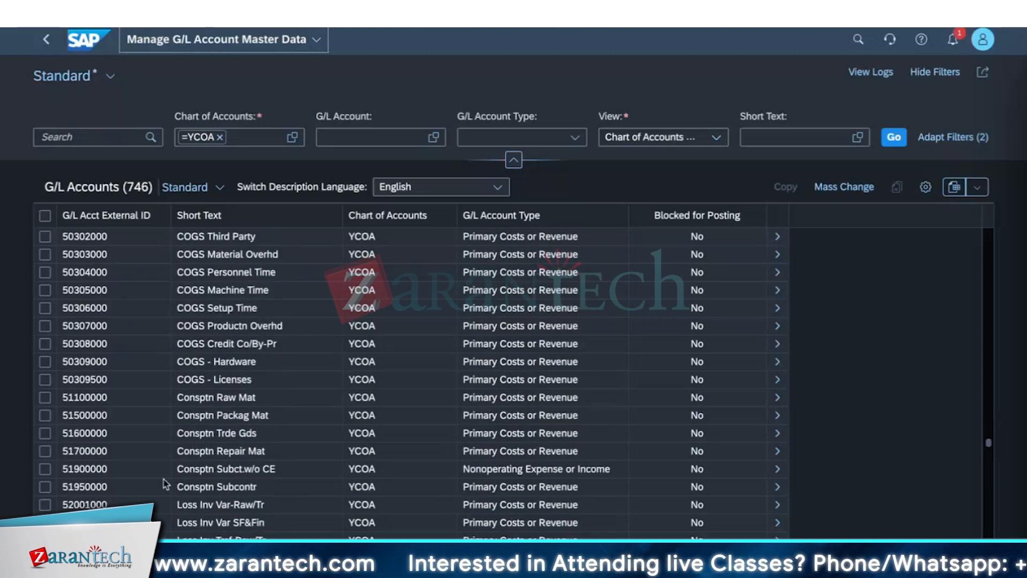
scroll(374, 497, down, 10)
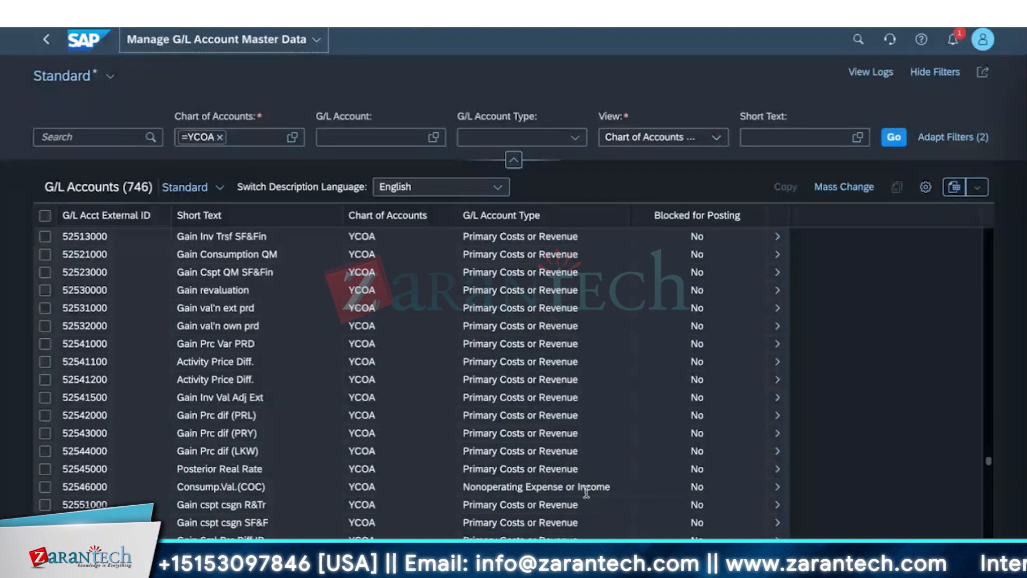
scroll(542, 244, up, 5)
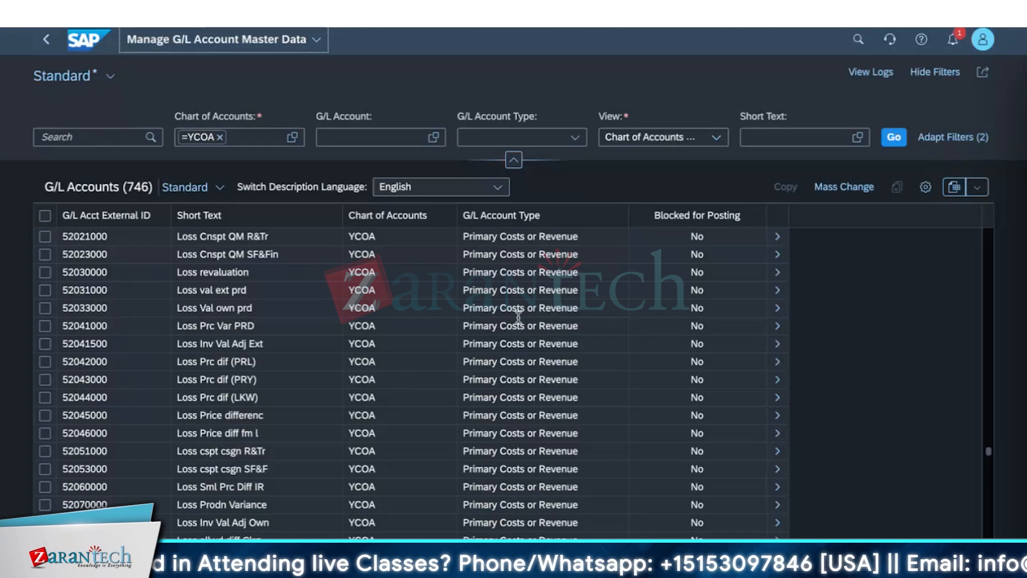
scroll(517, 321, down, 15)
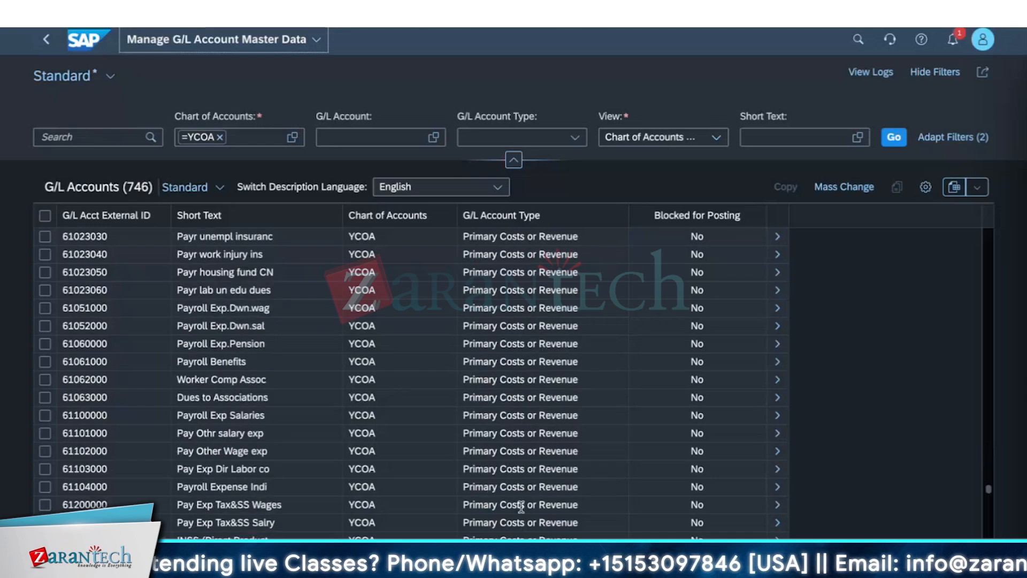
scroll(514, 522, down, 10)
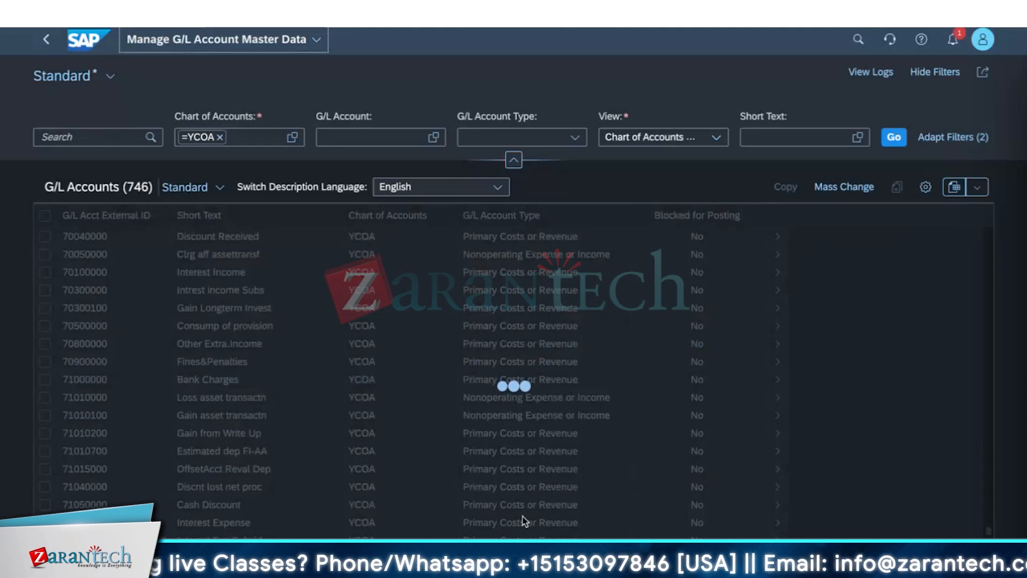
scroll(523, 516, down, 4)
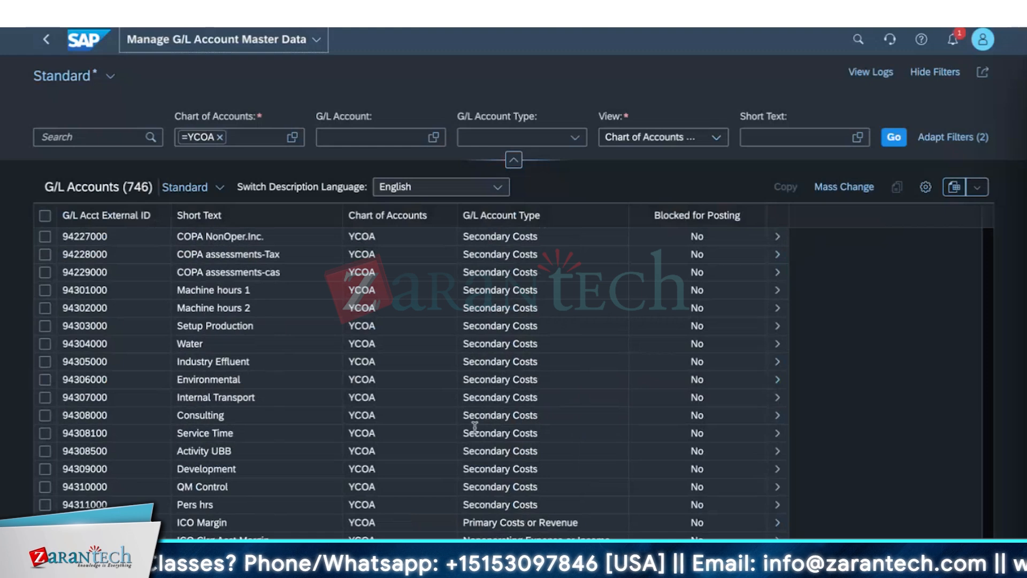
scroll(492, 347, up, 4)
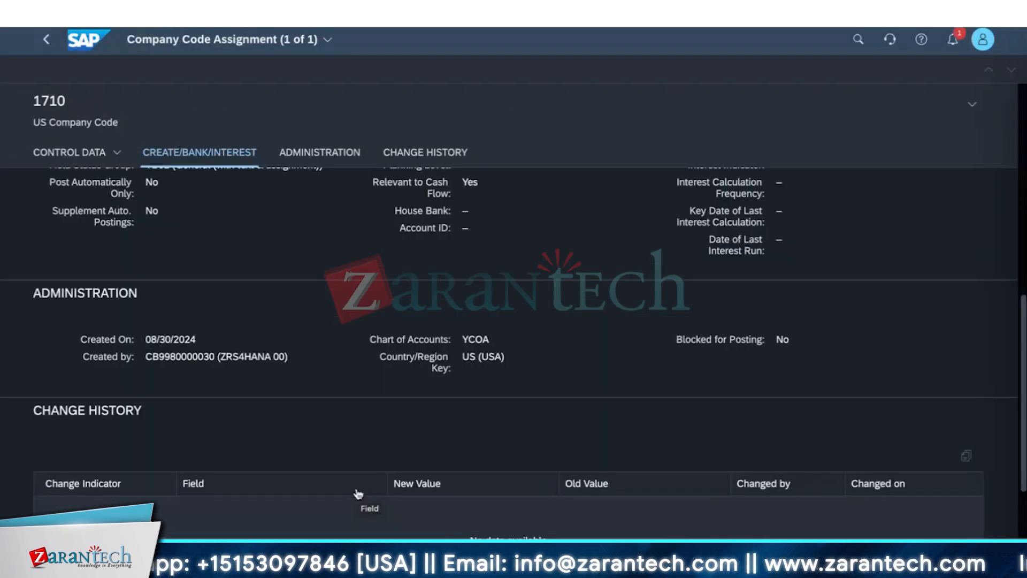
Review the document creation, bank, interest, administration and change history details of the company code 1710 assignment
scroll(359, 493, up, 3)
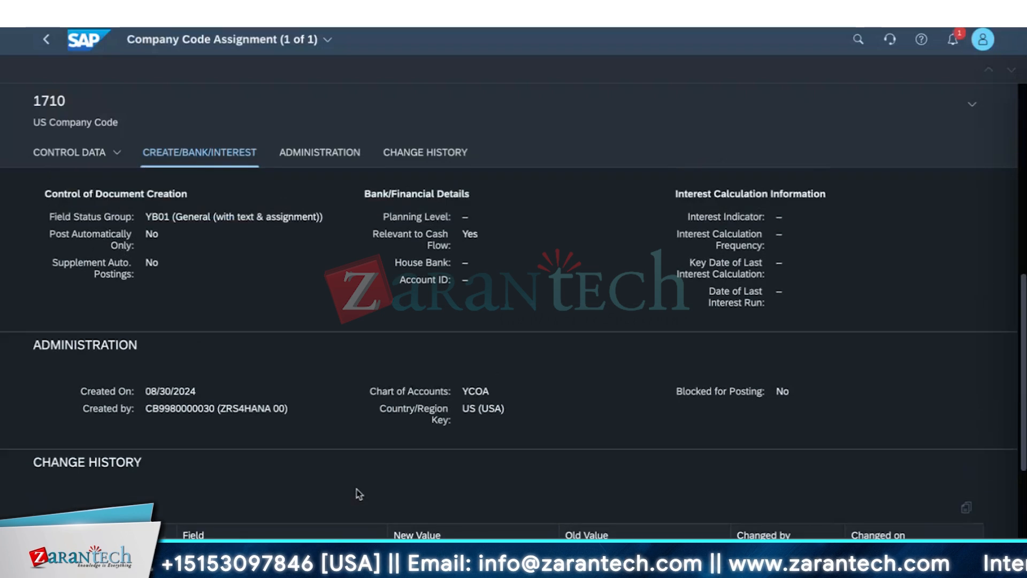
scroll(358, 494, down, 6)
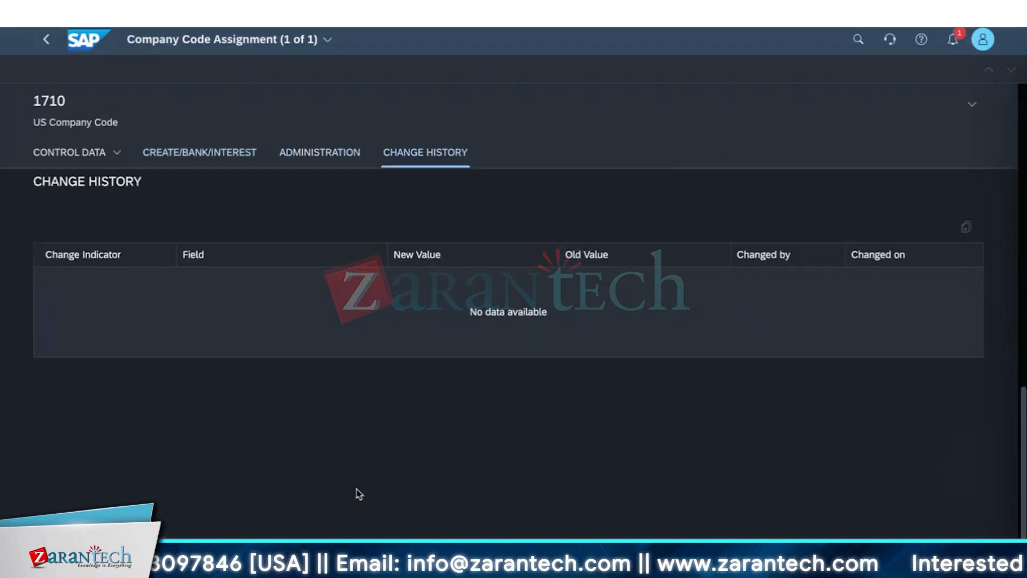
scroll(359, 494, up, 5)
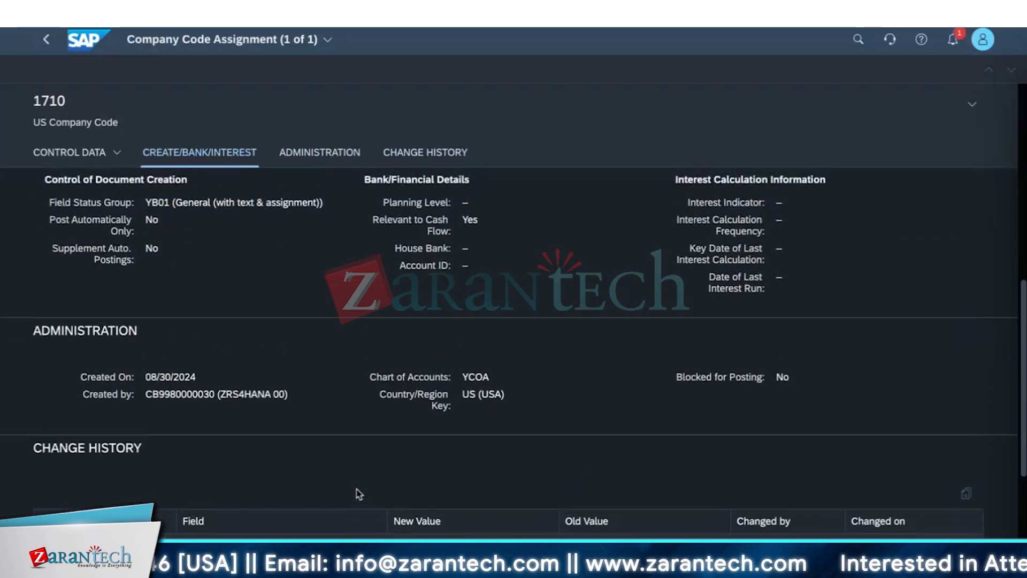
scroll(359, 493, up, 1)
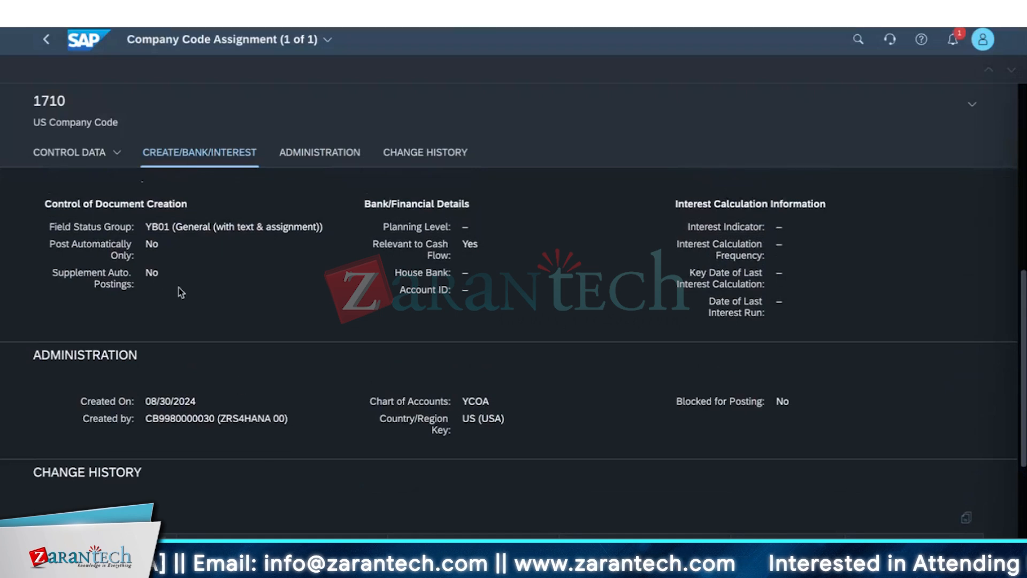
Examine the field status group that controls document creation in the company code 1710 assignment
drag(53, 226, 338, 235)
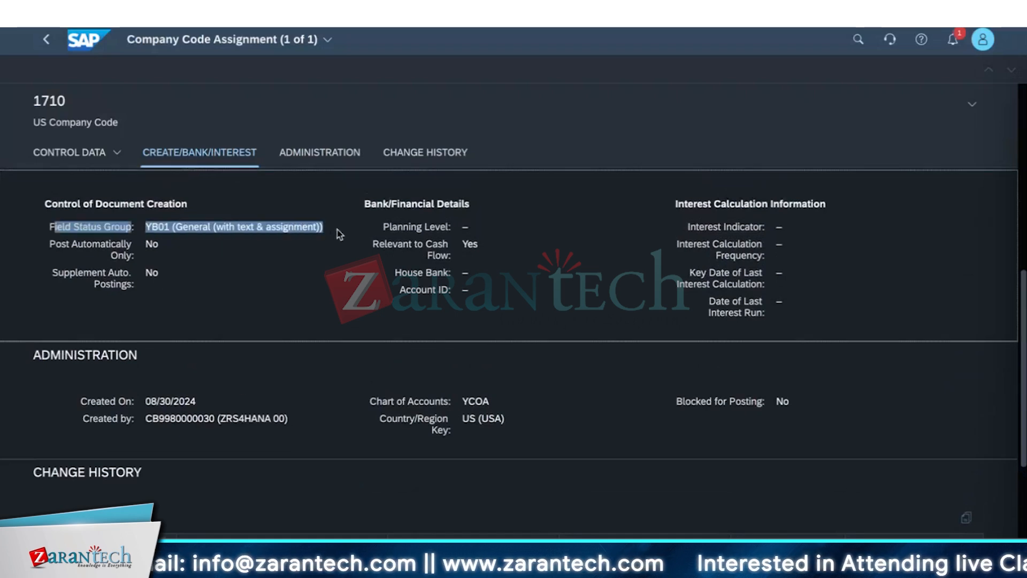
click(317, 300)
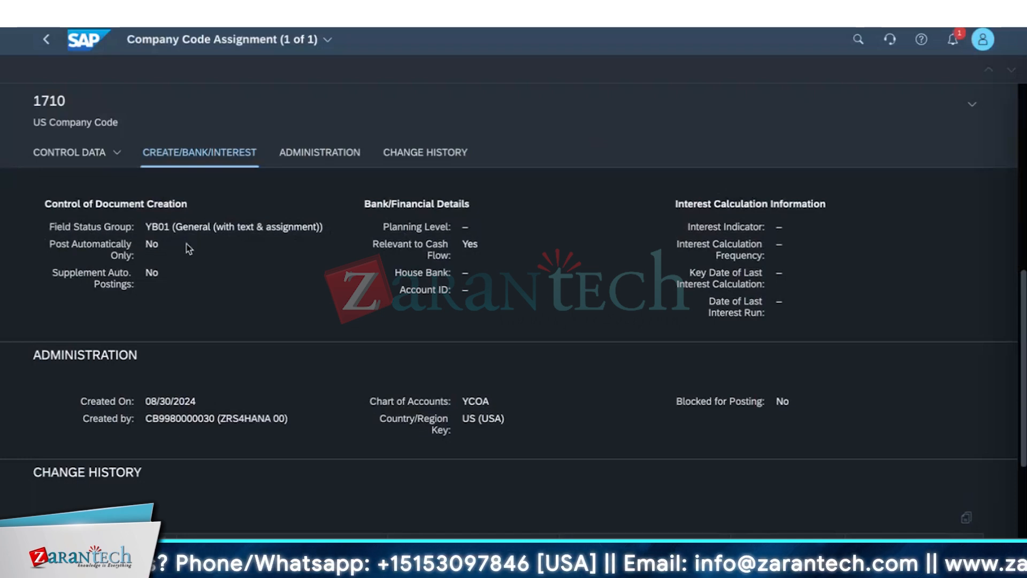
click(54, 229)
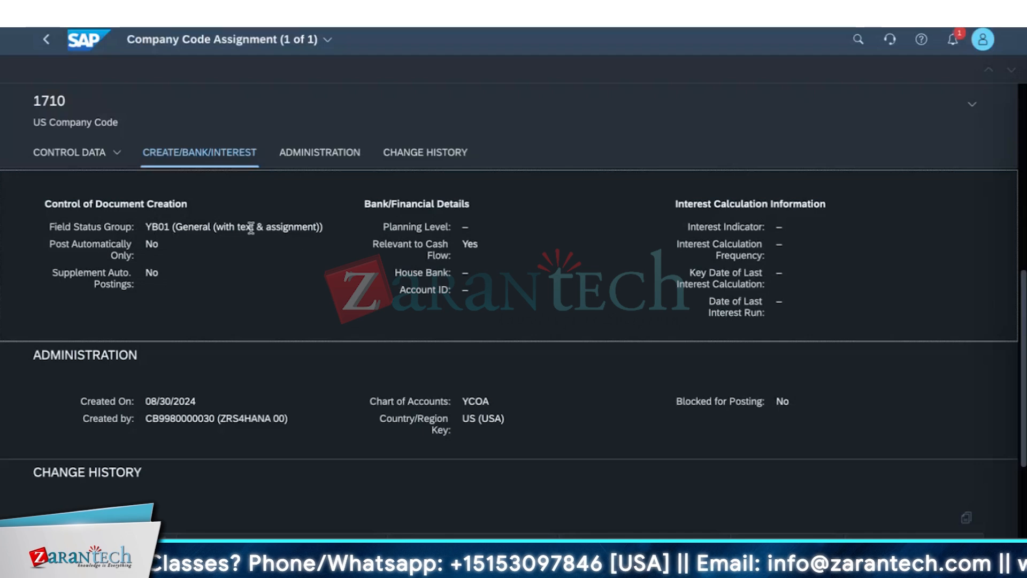
scroll(220, 433, down, 3)
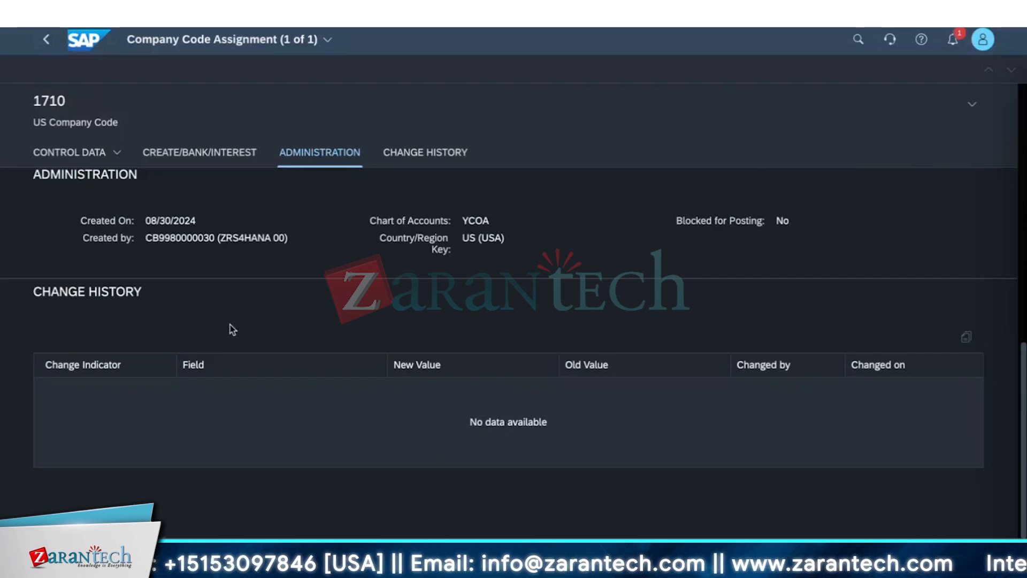
scroll(229, 328, up, 4)
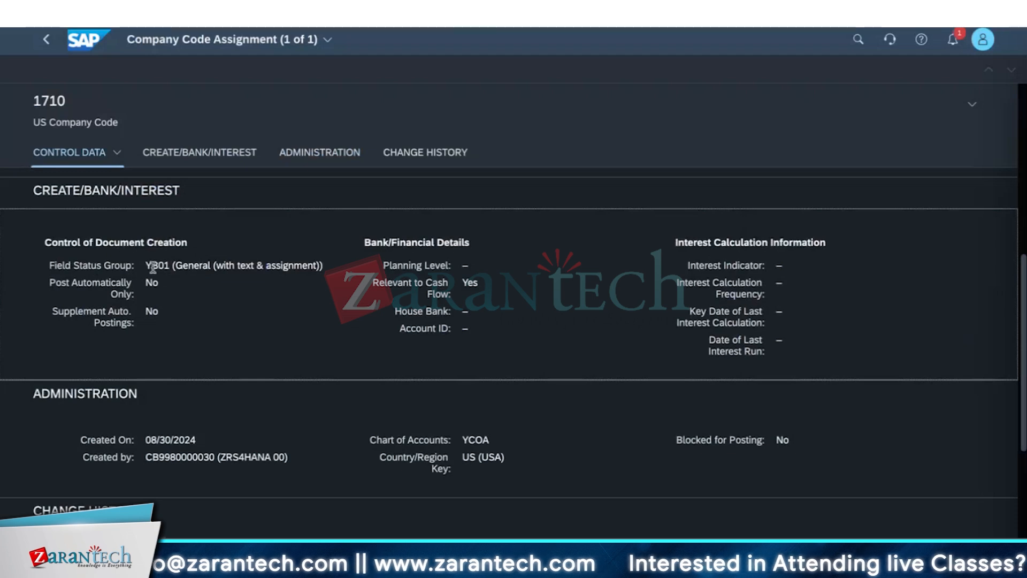
drag(54, 266, 323, 266)
click(241, 268)
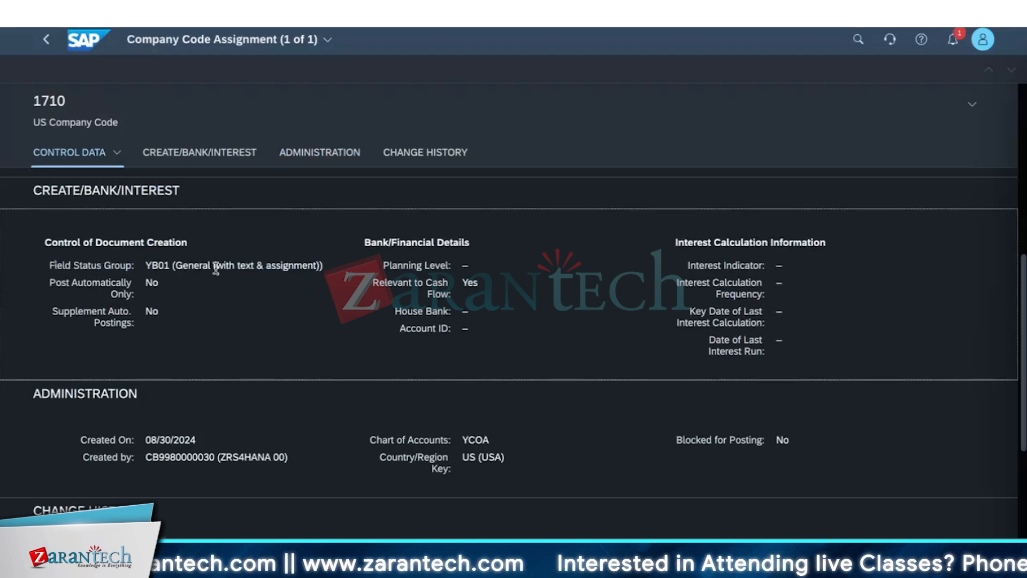
drag(216, 267, 317, 268)
drag(144, 268, 184, 264)
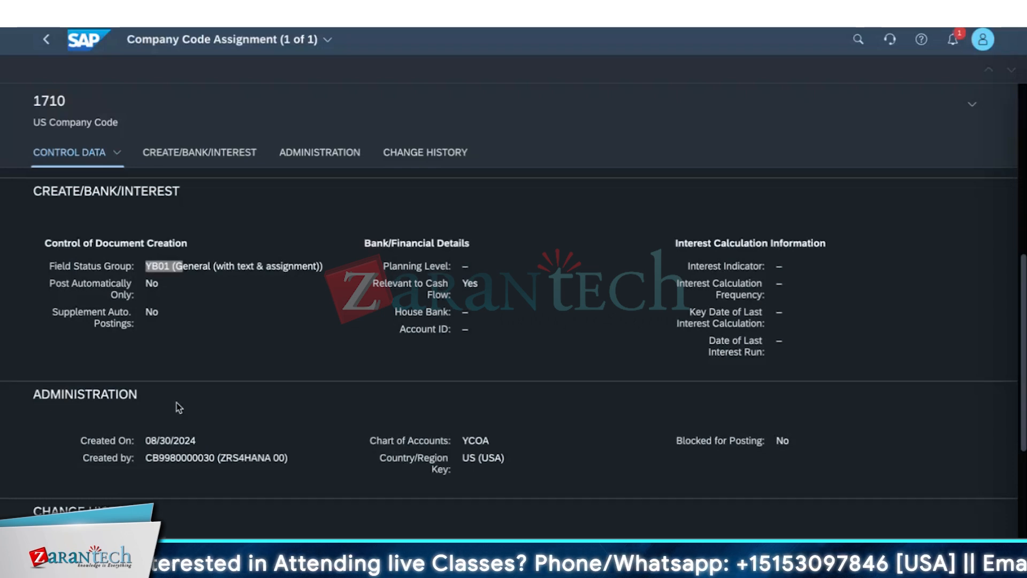
Review the account control and account management data of the company code 1710 assignment
scroll(171, 398, up, 5)
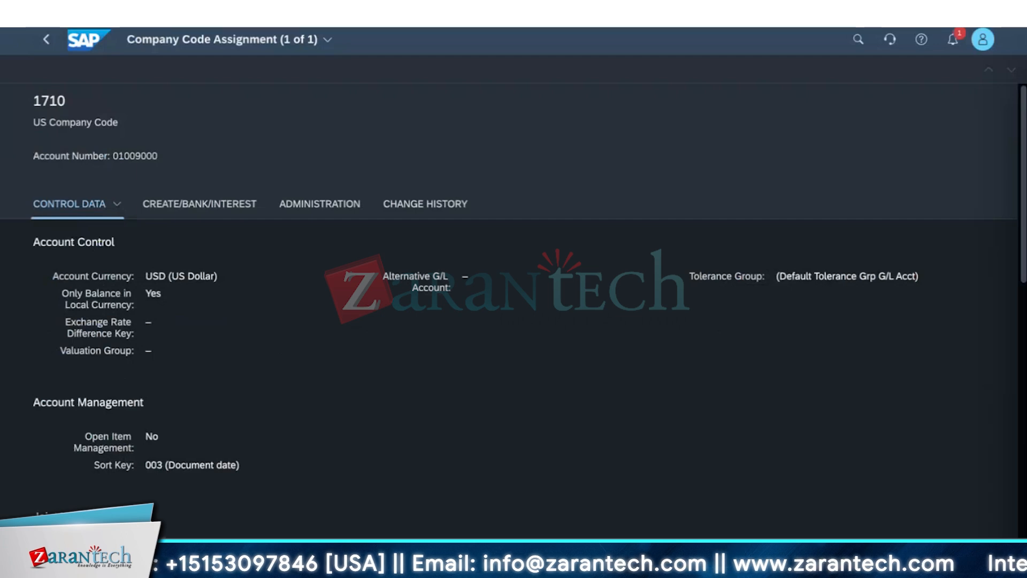
scroll(230, 420, down, 1)
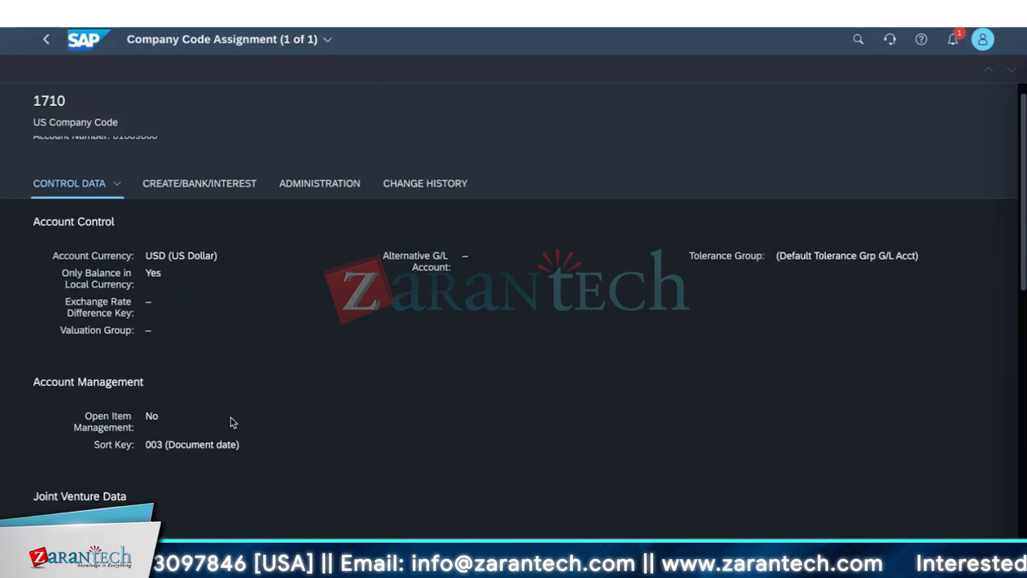
scroll(229, 420, up, 1)
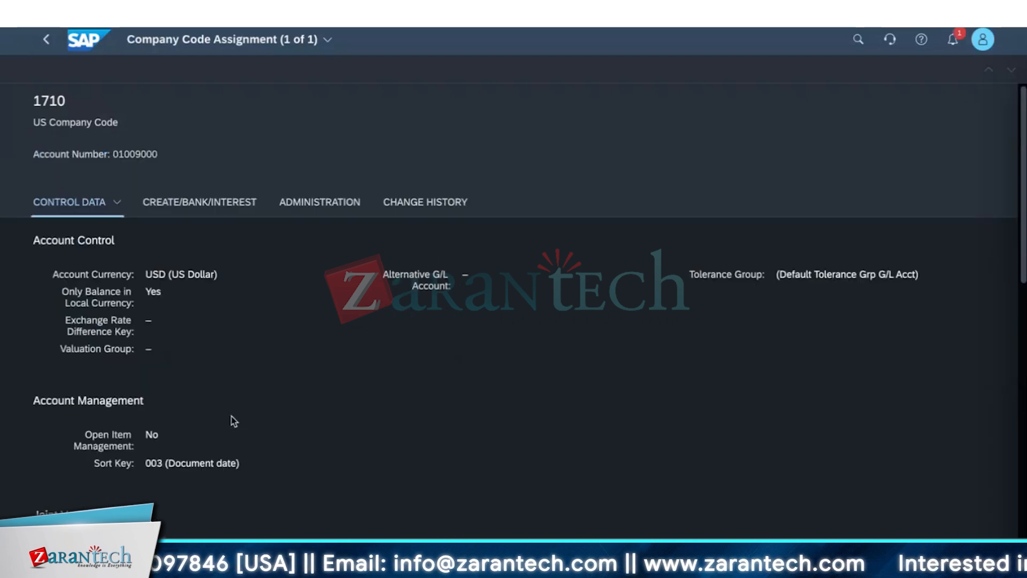
Return to the general data of the "new number" G/L account and examine its account group
click(46, 39)
scroll(95, 337, up, 10)
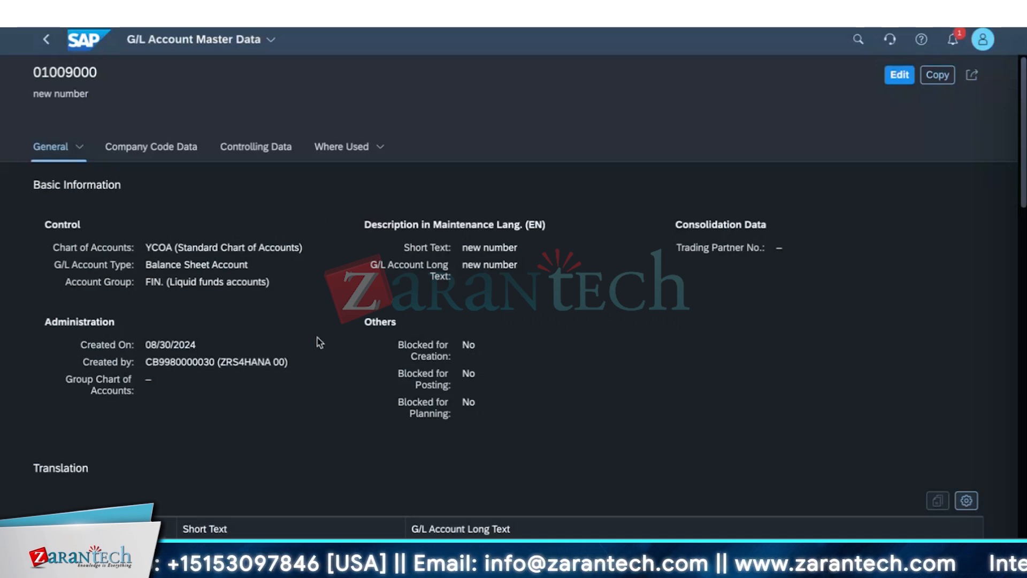
scroll(317, 338, down, 2)
scroll(321, 329, up, 2)
scroll(323, 330, down, 1)
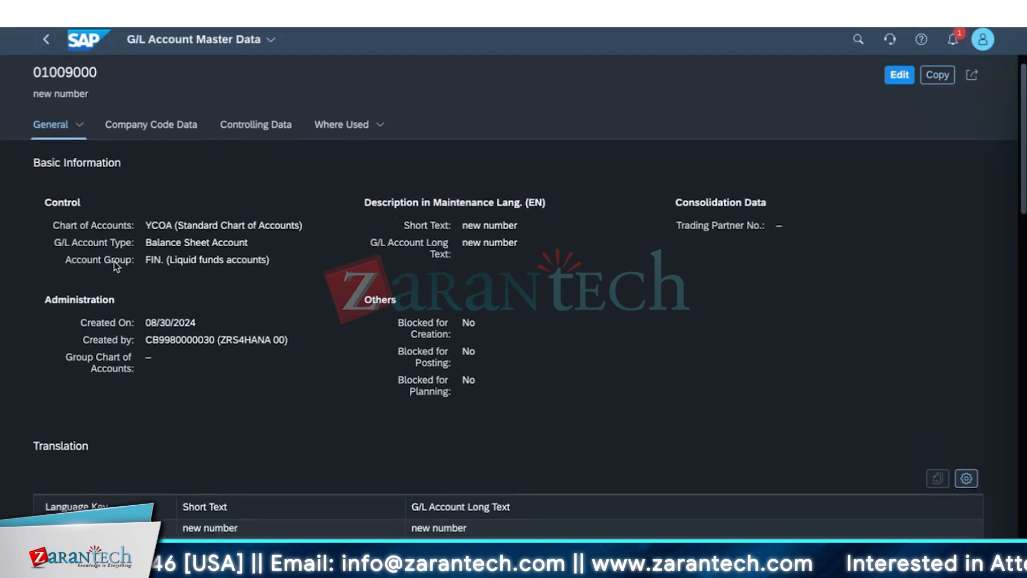
drag(145, 259, 274, 263)
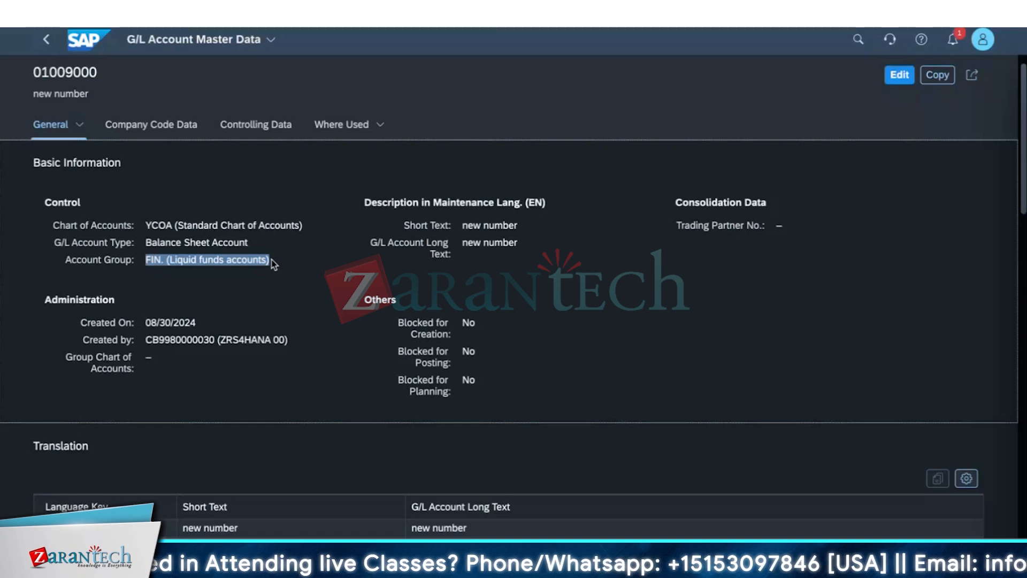
click(325, 278)
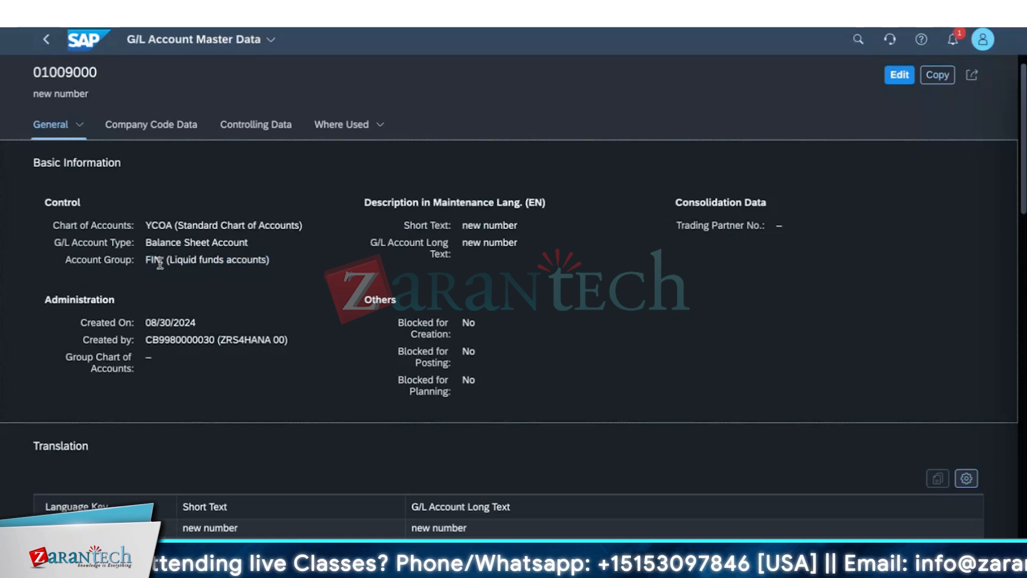
drag(73, 260, 147, 273)
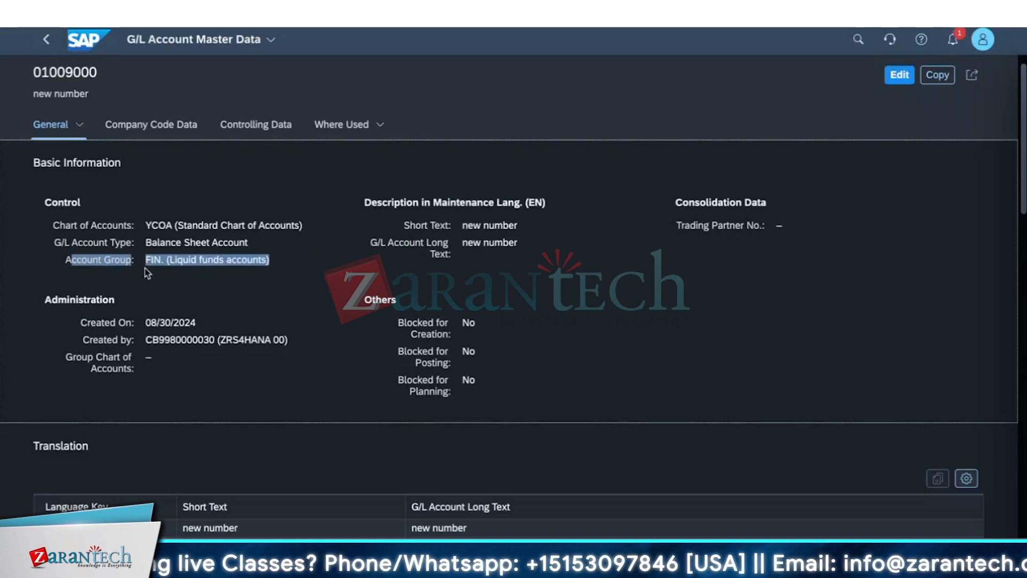
click(221, 284)
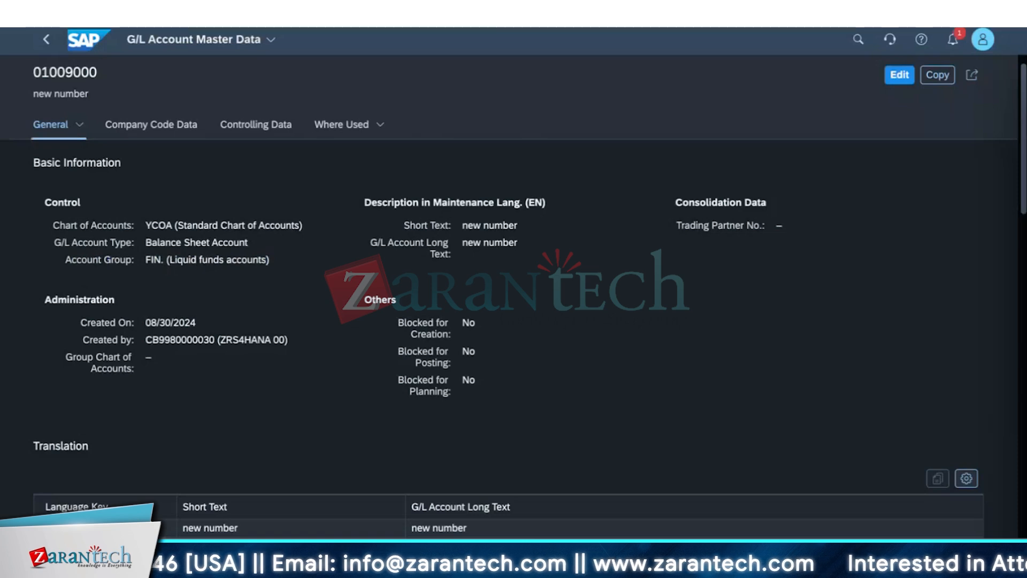
click(102, 262)
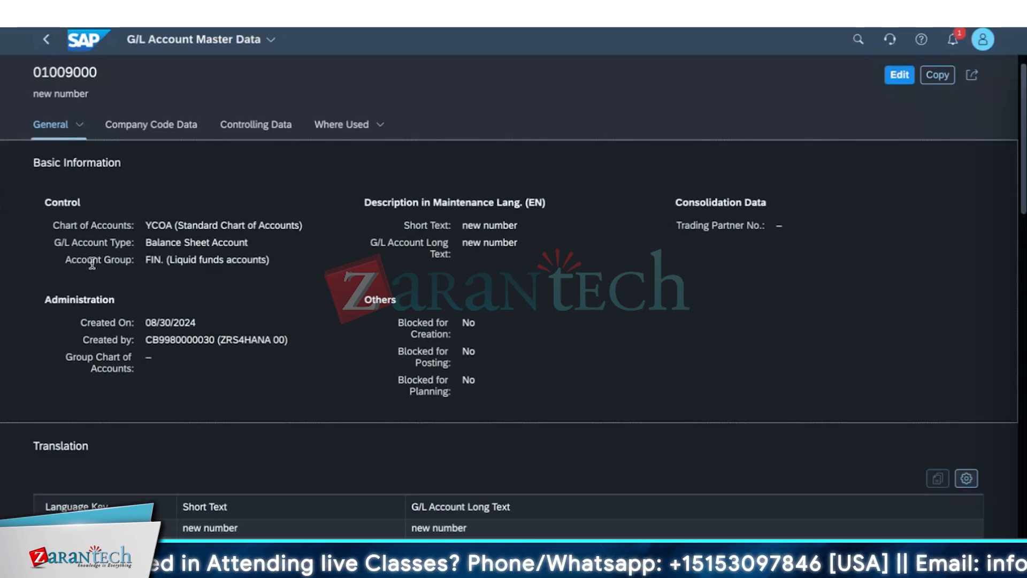
drag(66, 260, 77, 261)
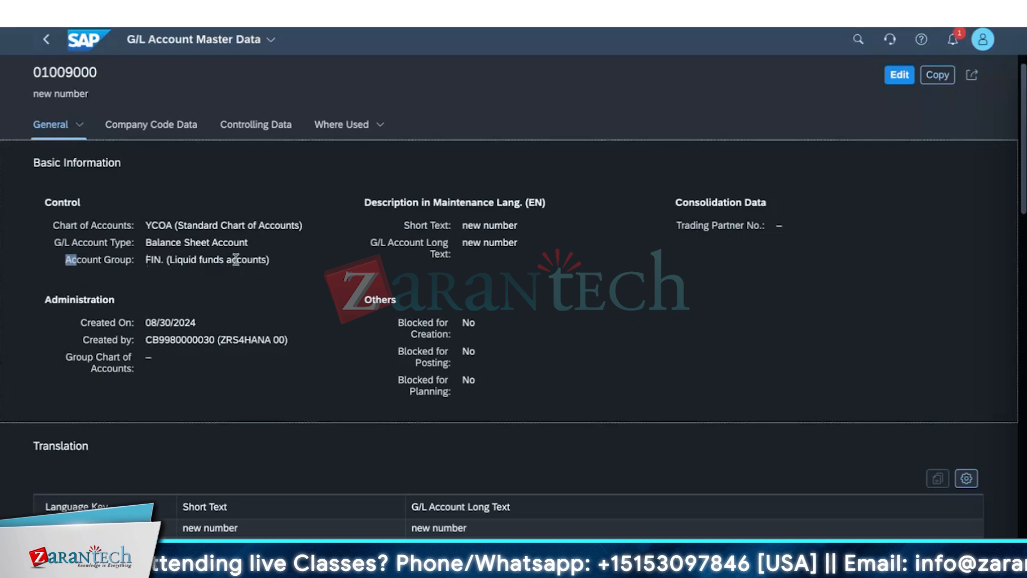
click(74, 266)
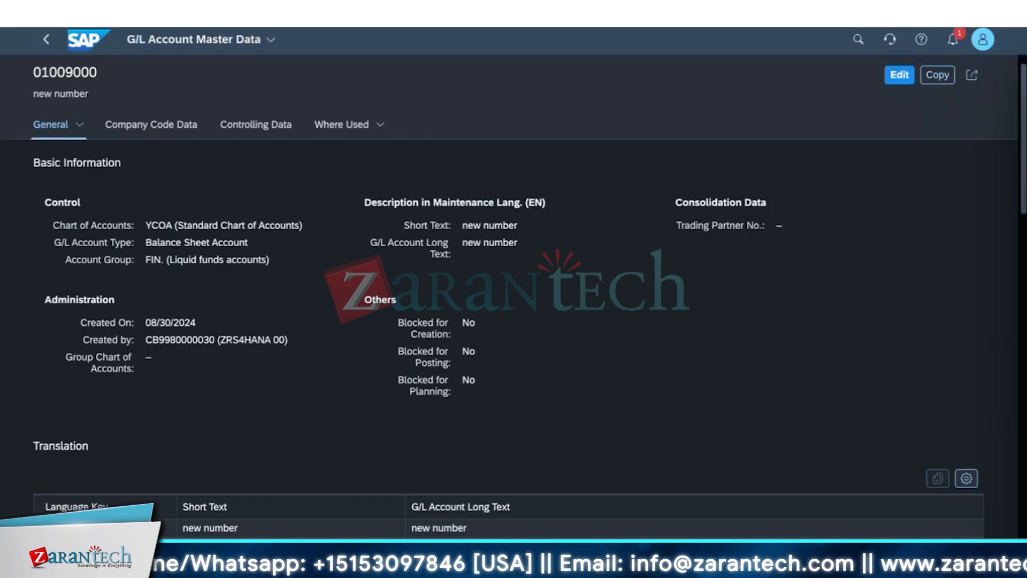
Open the account's company code 1710 assignment and check its field status group again
scroll(862, 500, down, 10)
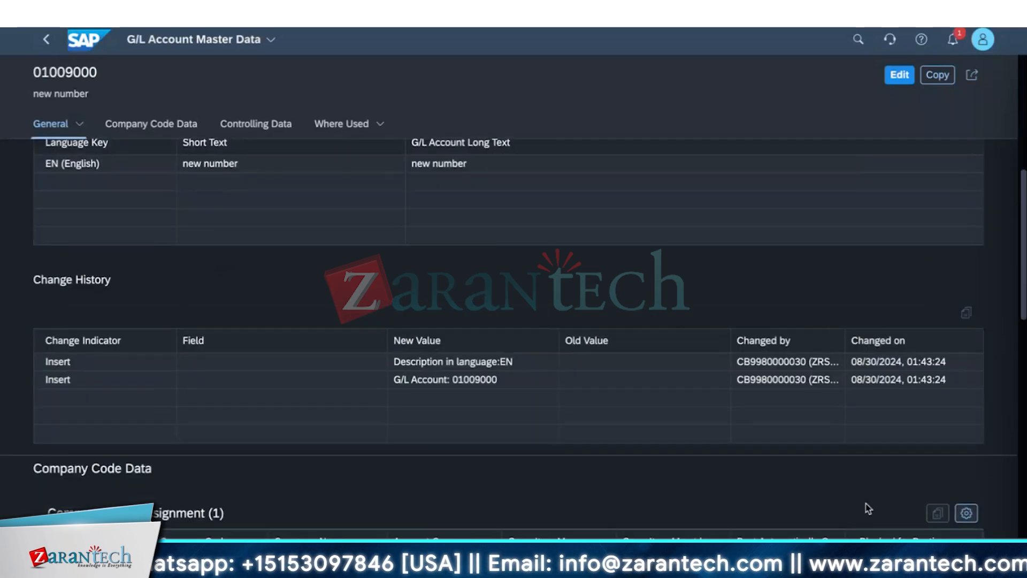
click(973, 371)
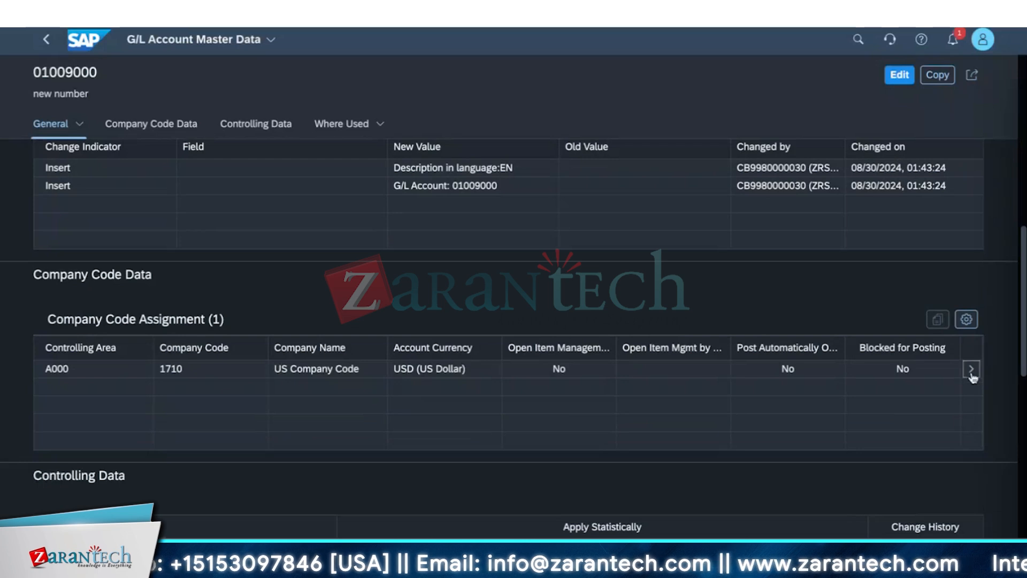
scroll(529, 433, down, 10)
scroll(515, 458, down, 3)
scroll(493, 453, up, 8)
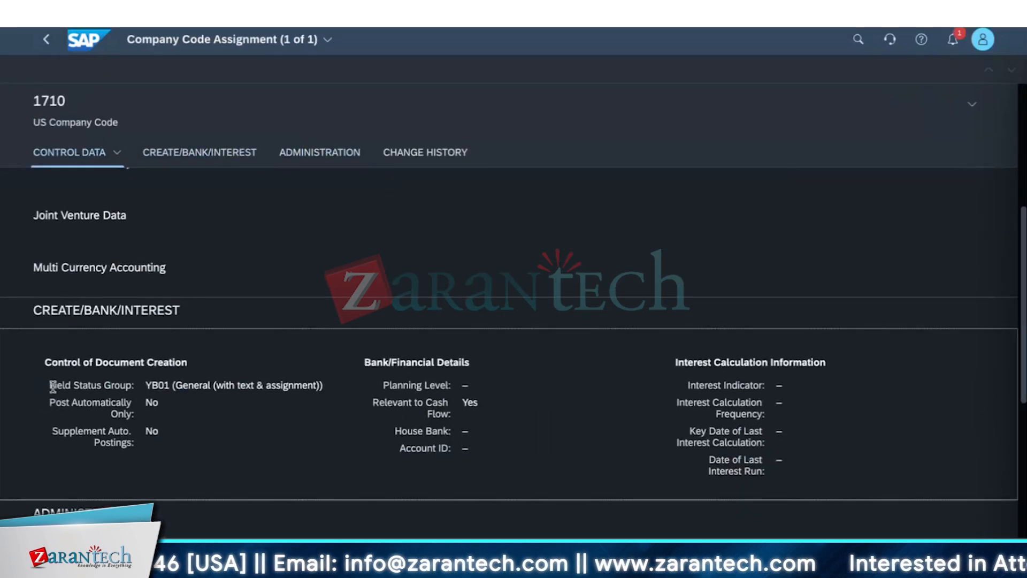
drag(55, 385, 303, 386)
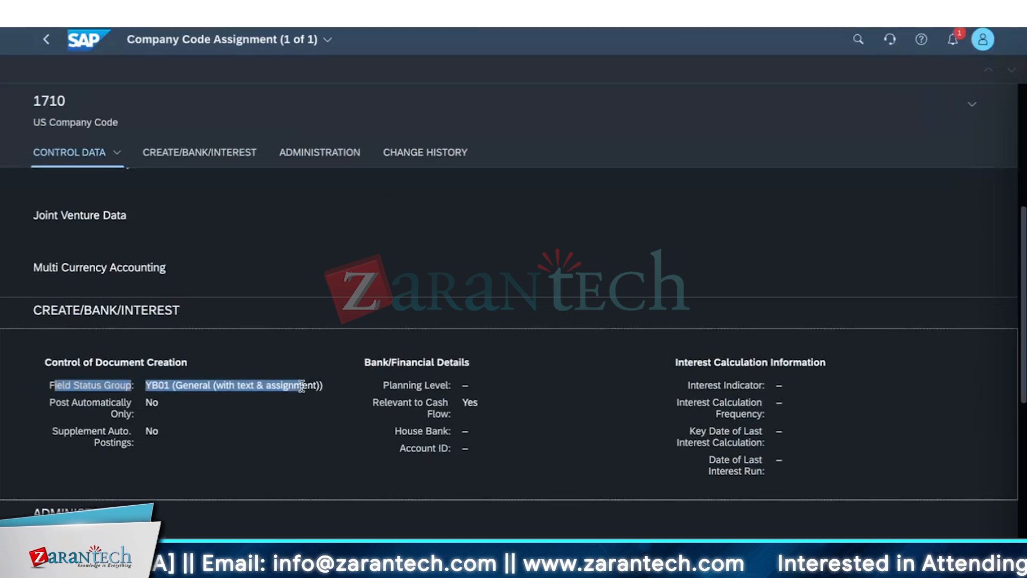
Examine the field status group for document creation and the administration data of the company code 1710 assignment
click(224, 413)
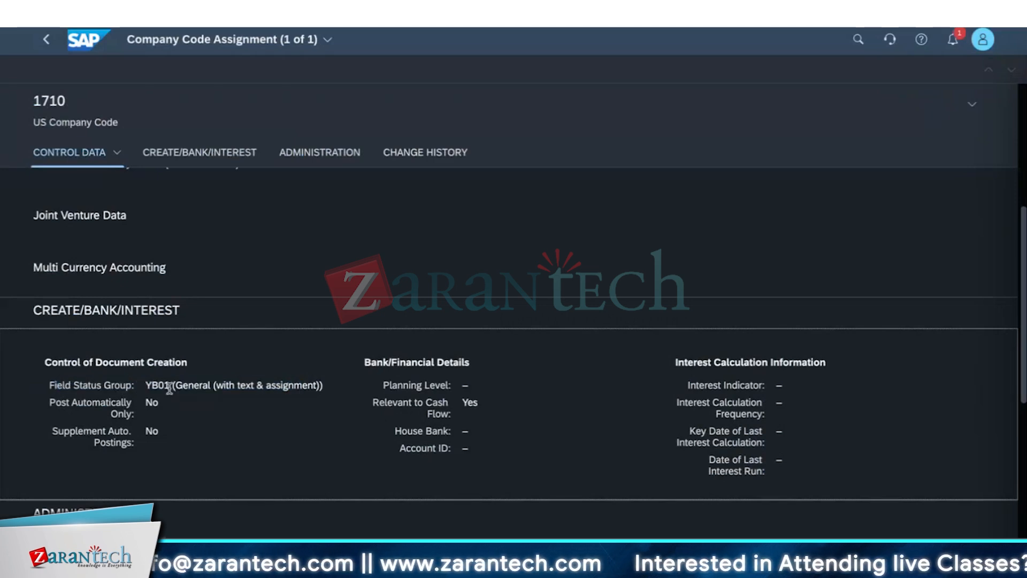
drag(148, 384, 322, 385)
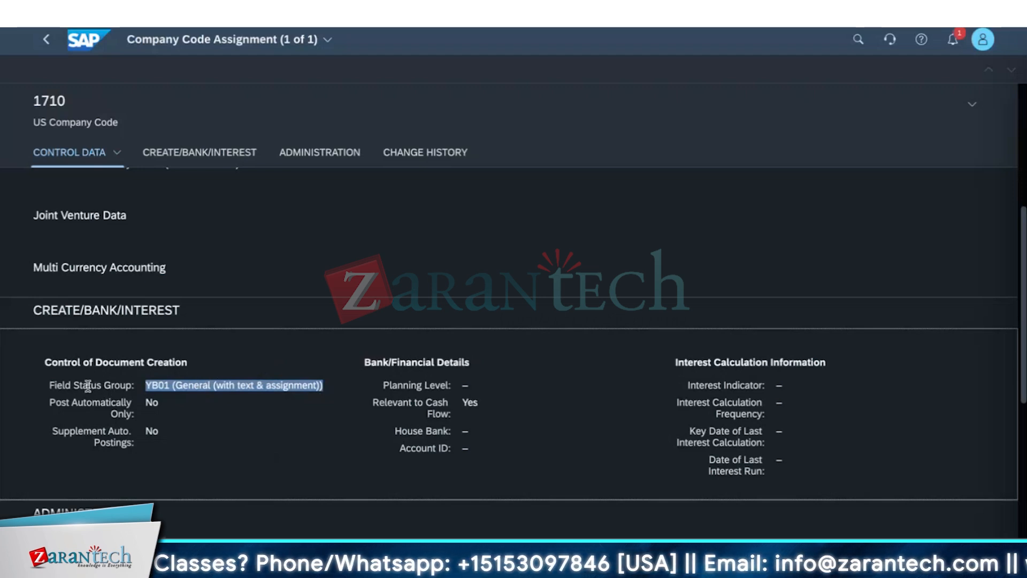
click(210, 413)
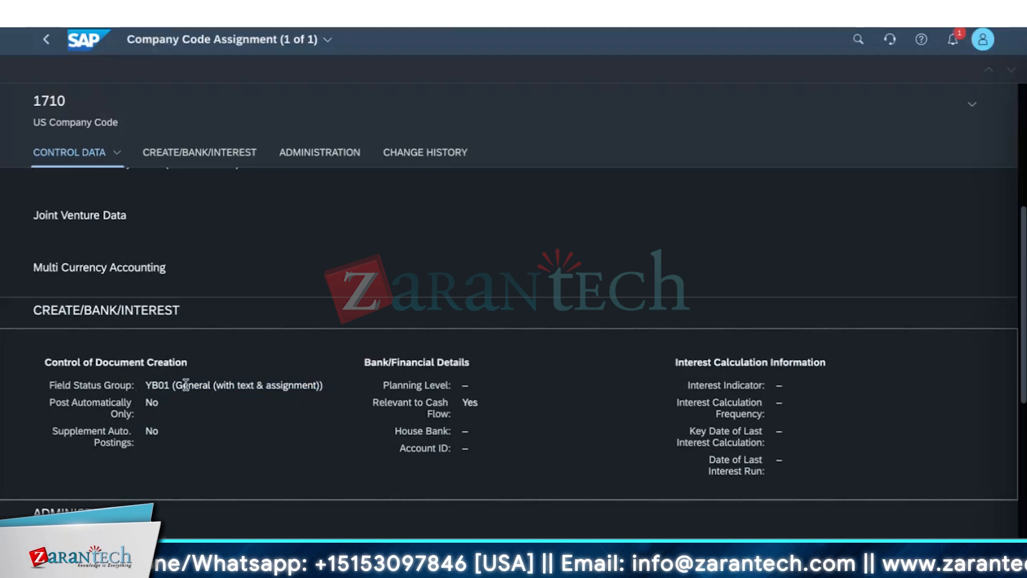
drag(175, 385, 196, 385)
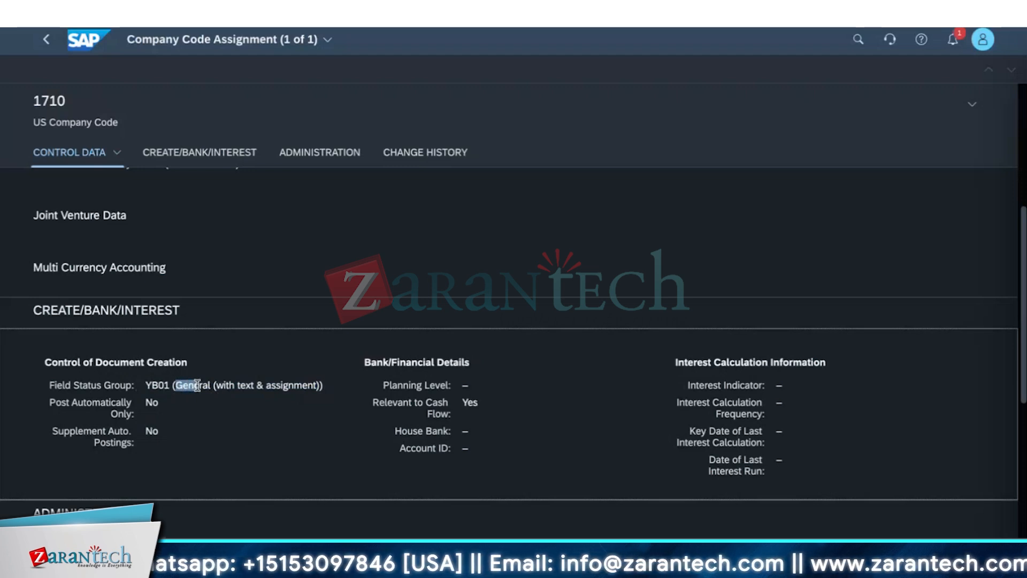
click(214, 416)
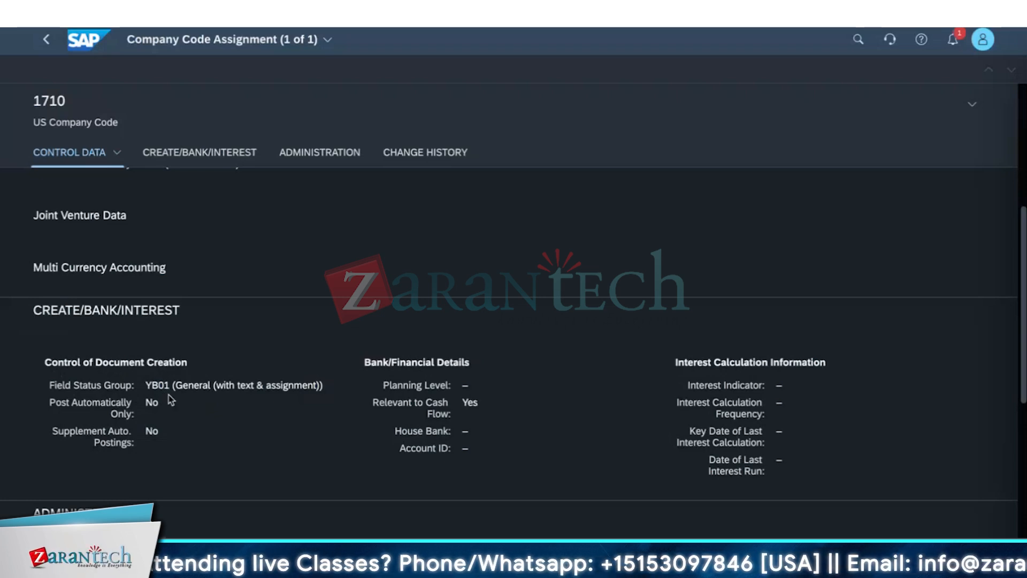
scroll(170, 400, down, 2)
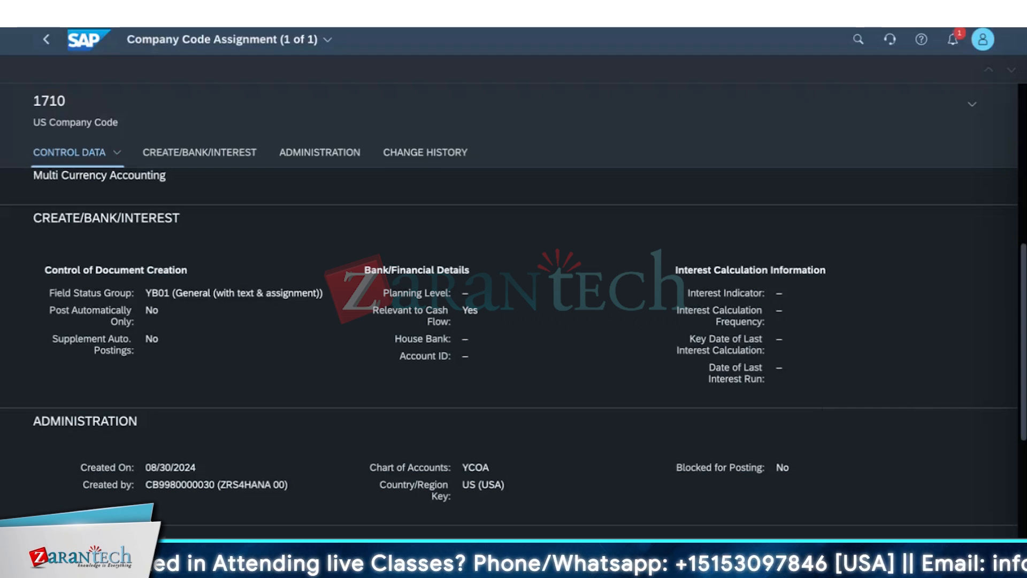
scroll(253, 395, up, 10)
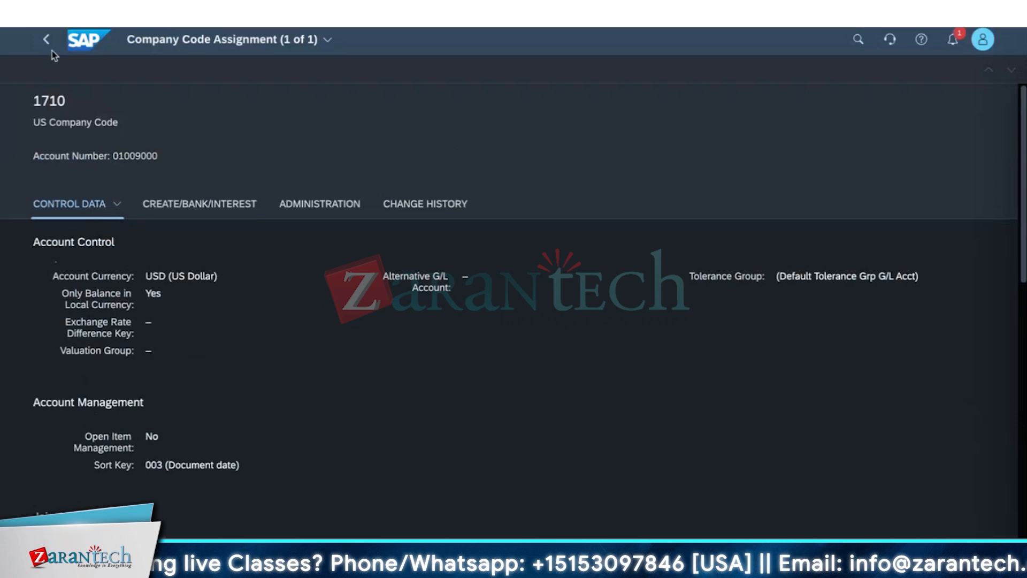
Leave the company code assignment and the G/L account's master data, and close the G/L account list
click(49, 42)
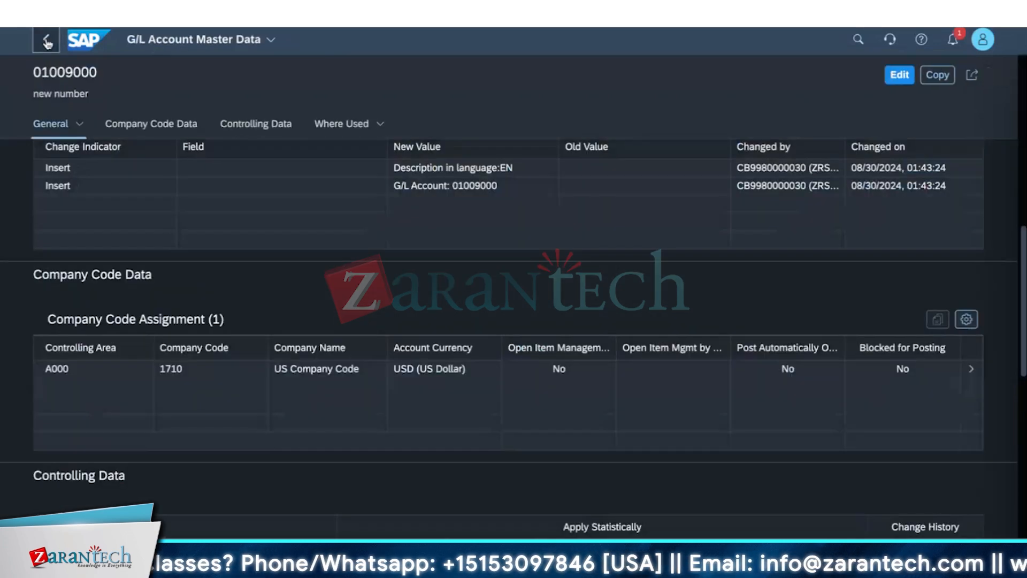
click(47, 43)
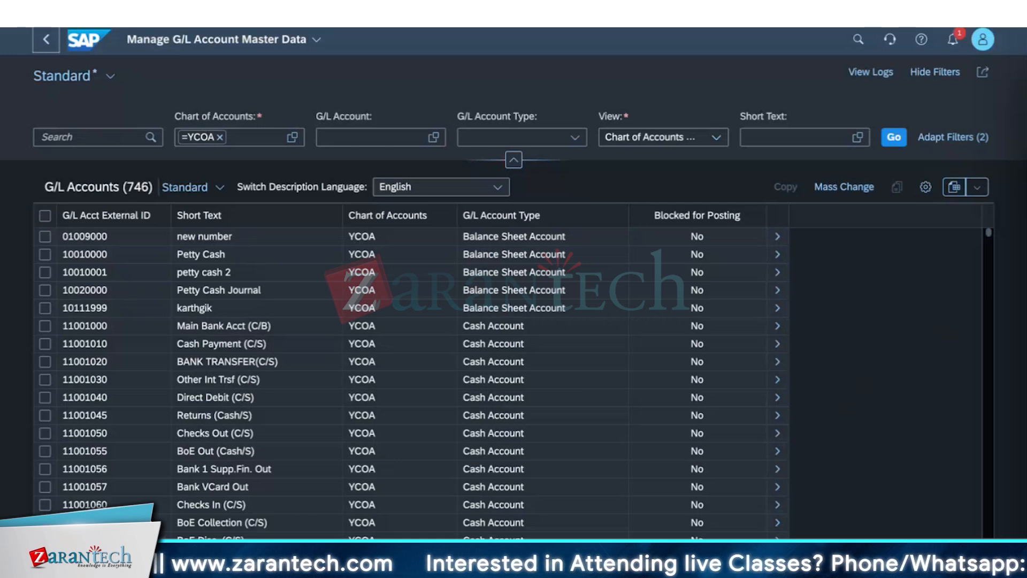
click(47, 47)
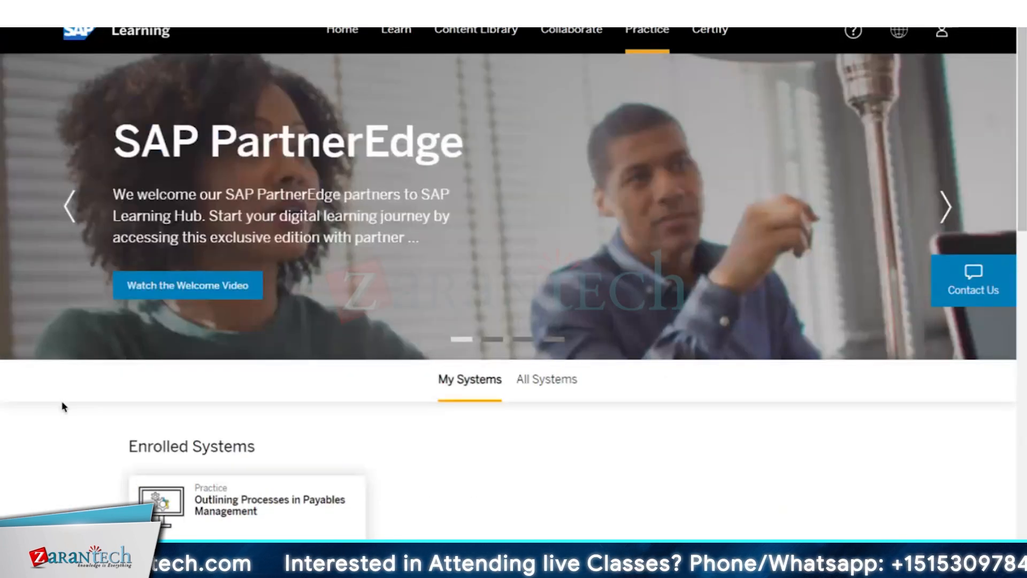
scroll(62, 408, down, 5)
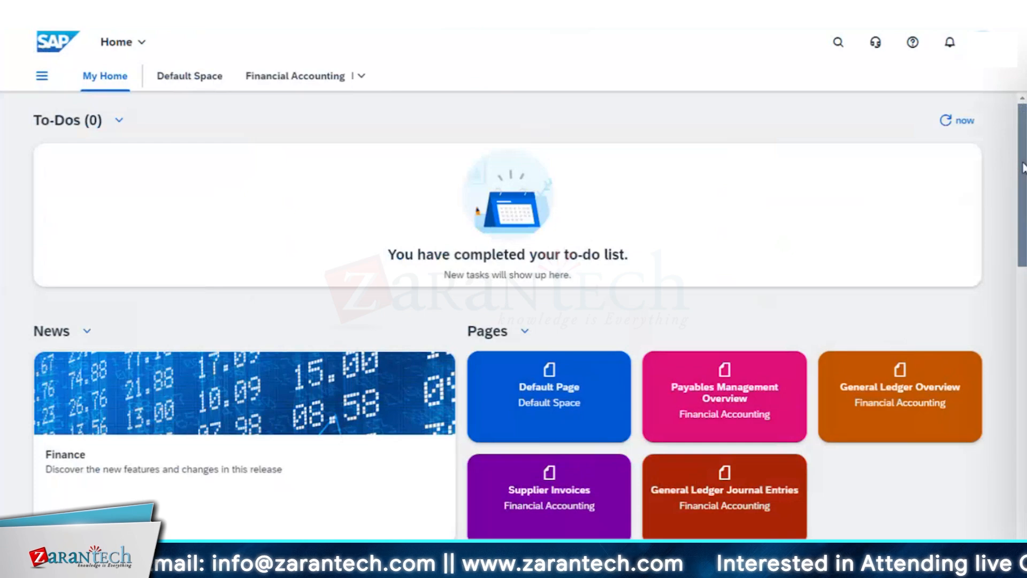
click(1015, 287)
drag(1016, 285, 1011, 147)
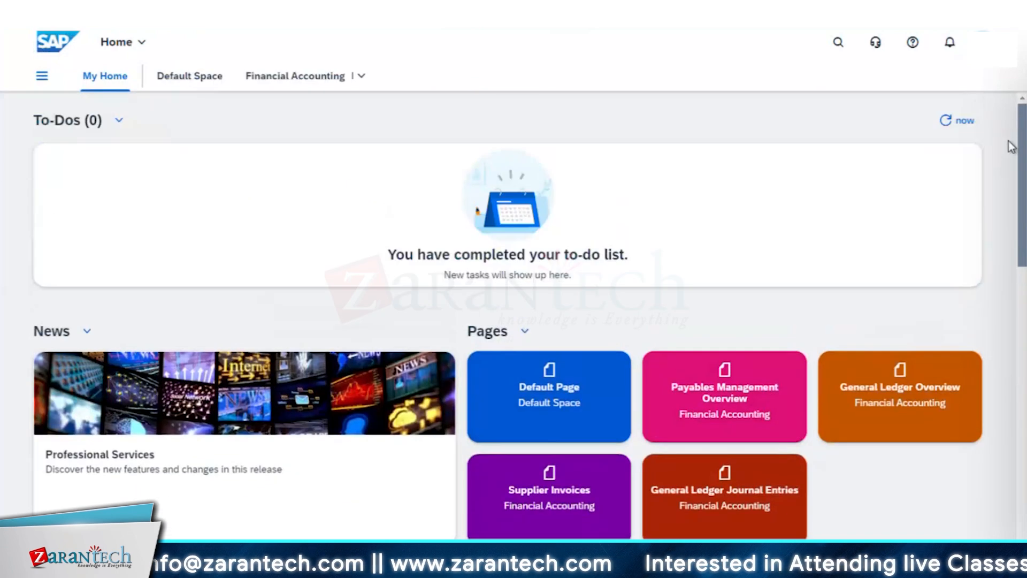
right_click(1010, 128)
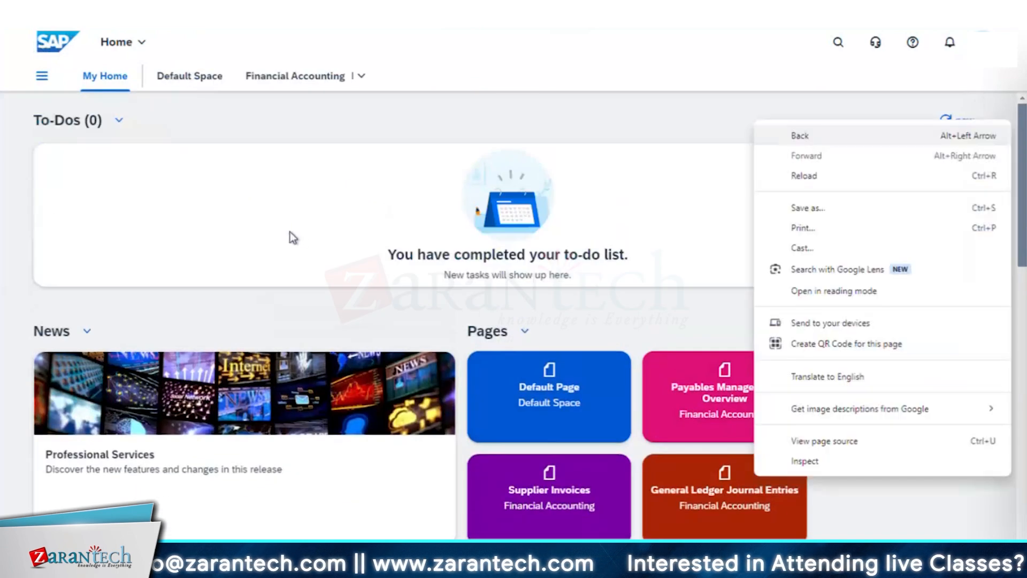
click(257, 327)
scroll(259, 328, down, 6)
scroll(626, 117, up, 6)
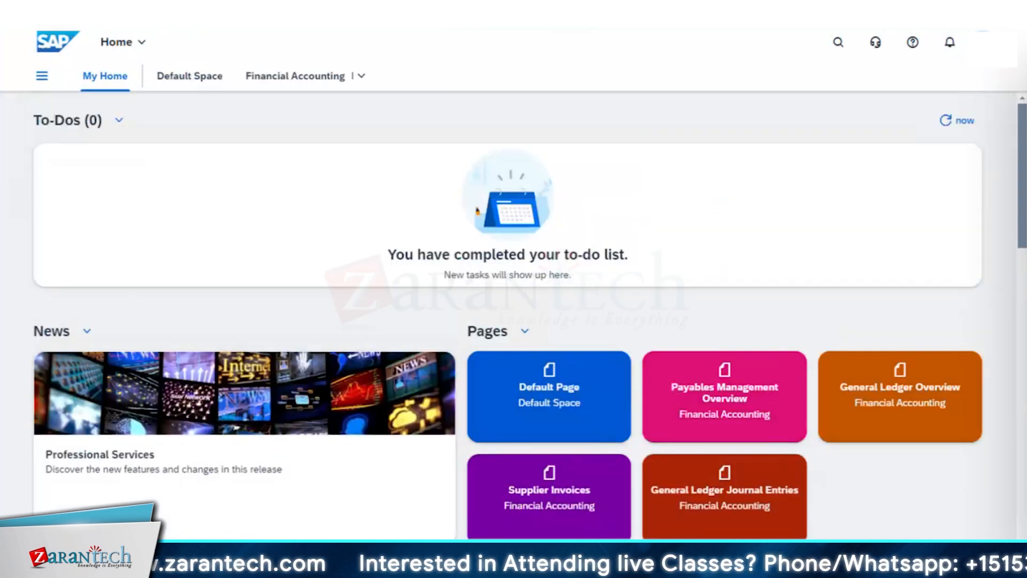
Open the Payables Management Overview page of Financial Accounting and launch Manage Business Partner Master Data
click(363, 77)
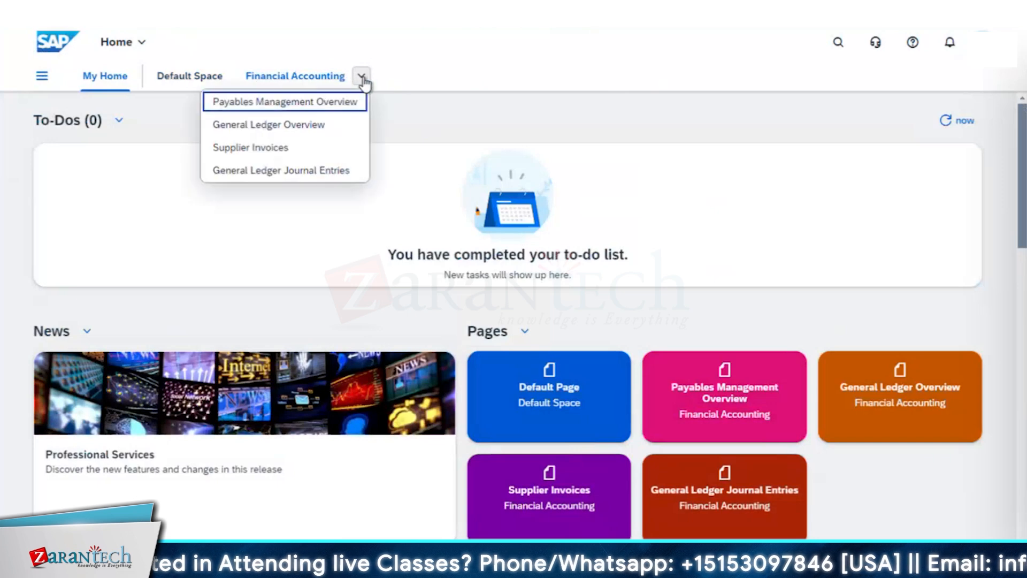
click(257, 110)
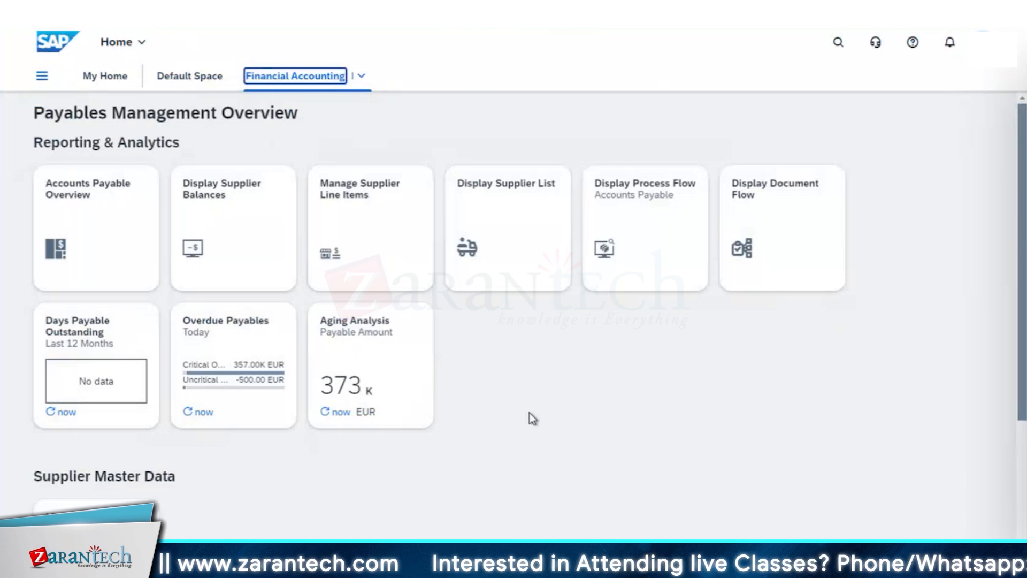
scroll(529, 413, down, 3)
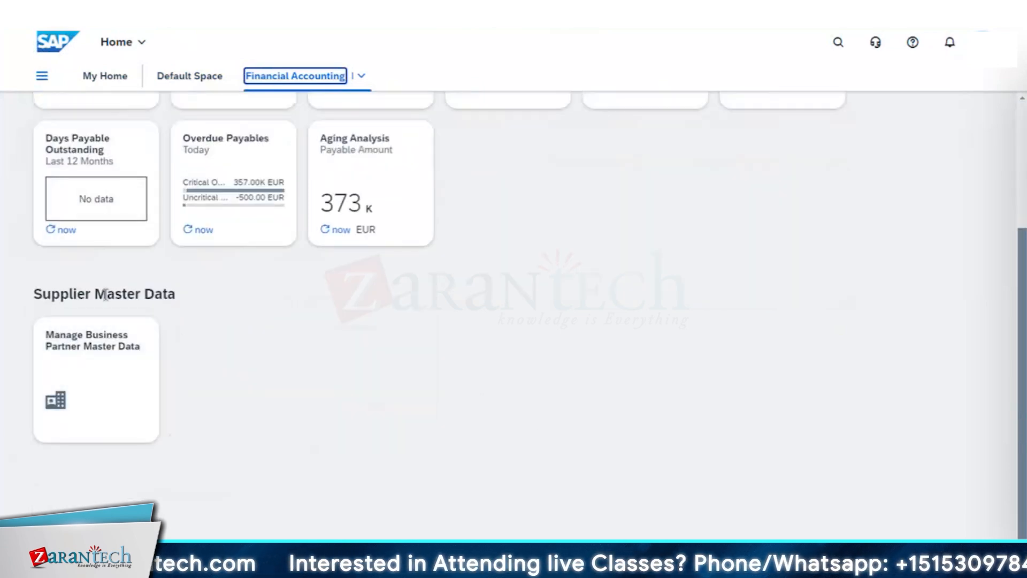
click(90, 360)
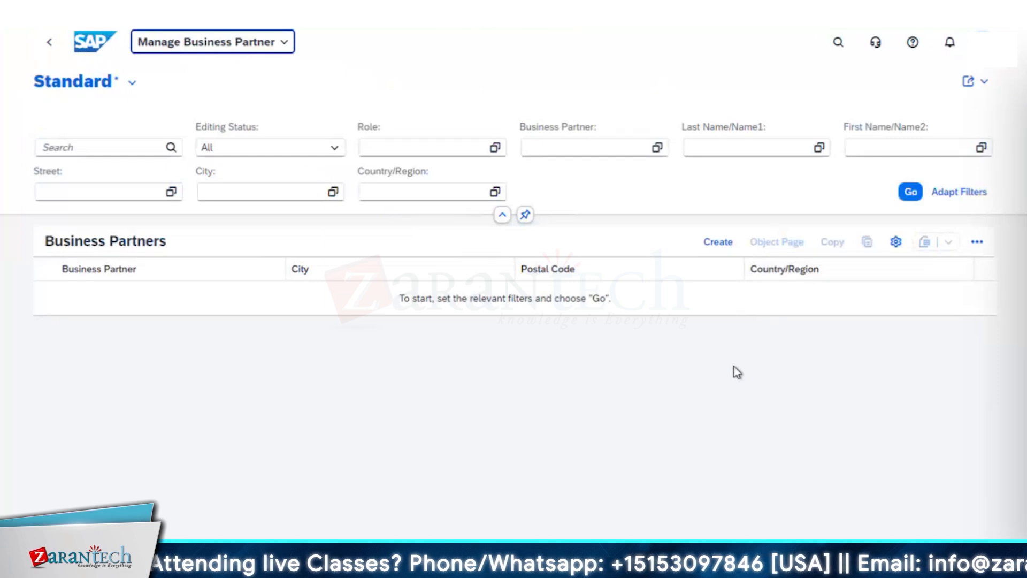
Start creating a business partner of type Organization and set its grouping to BP02
click(718, 245)
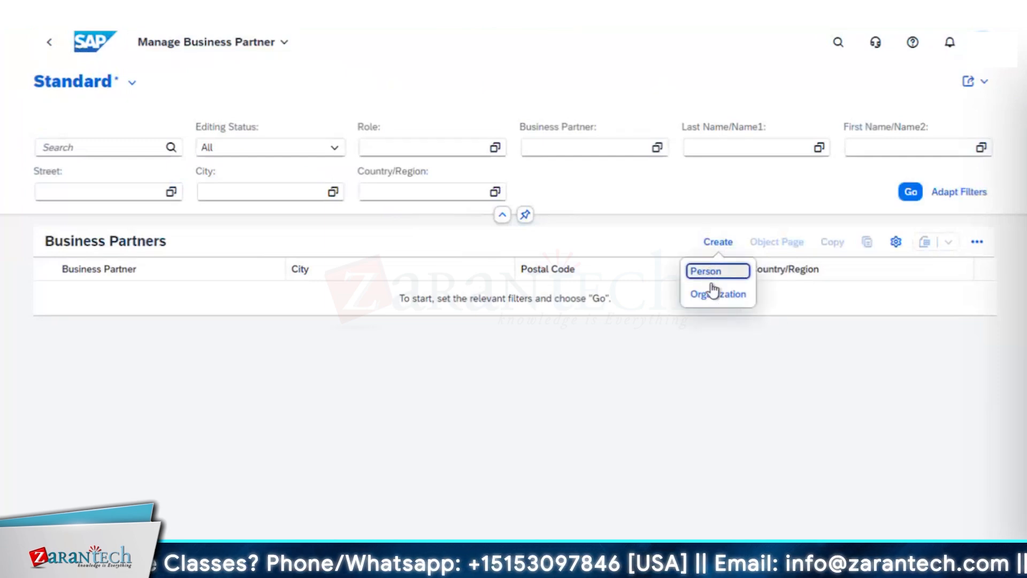
click(714, 298)
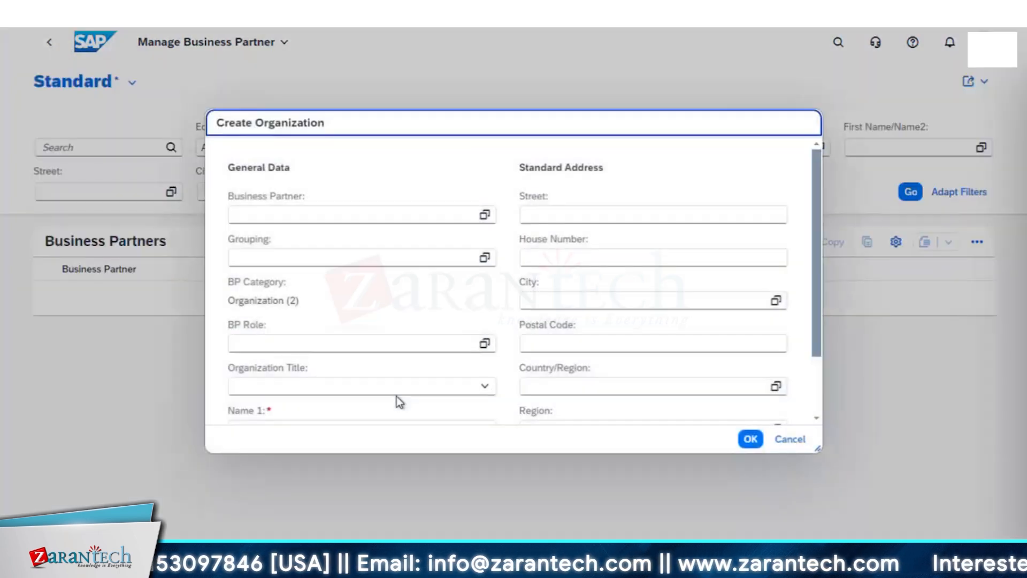
click(313, 255)
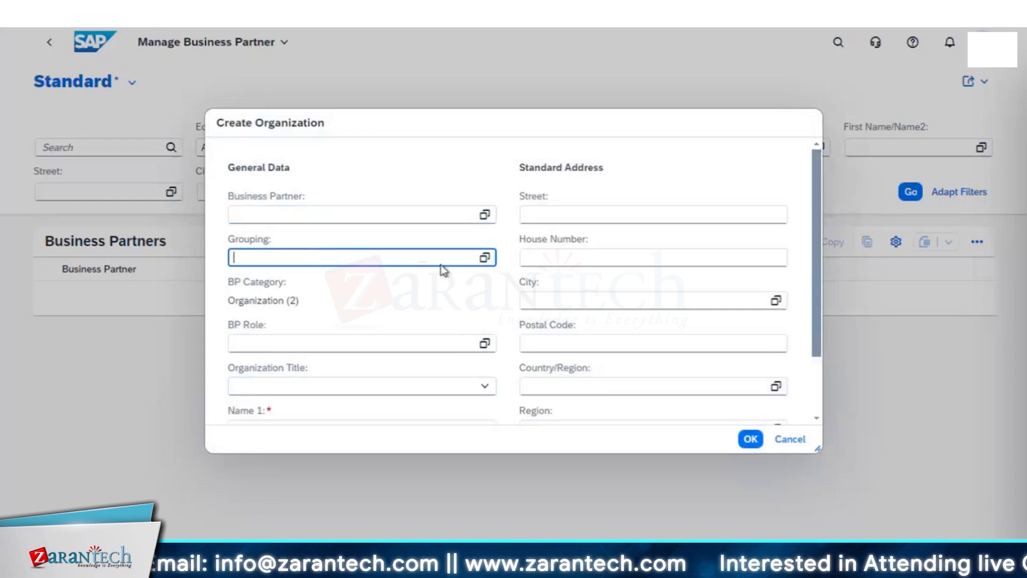
click(486, 259)
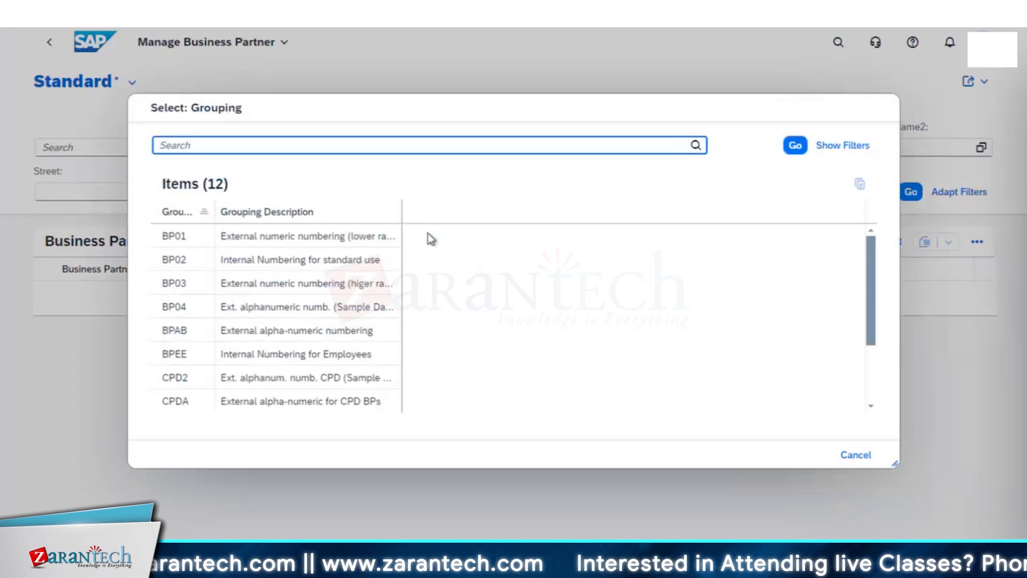
click(293, 266)
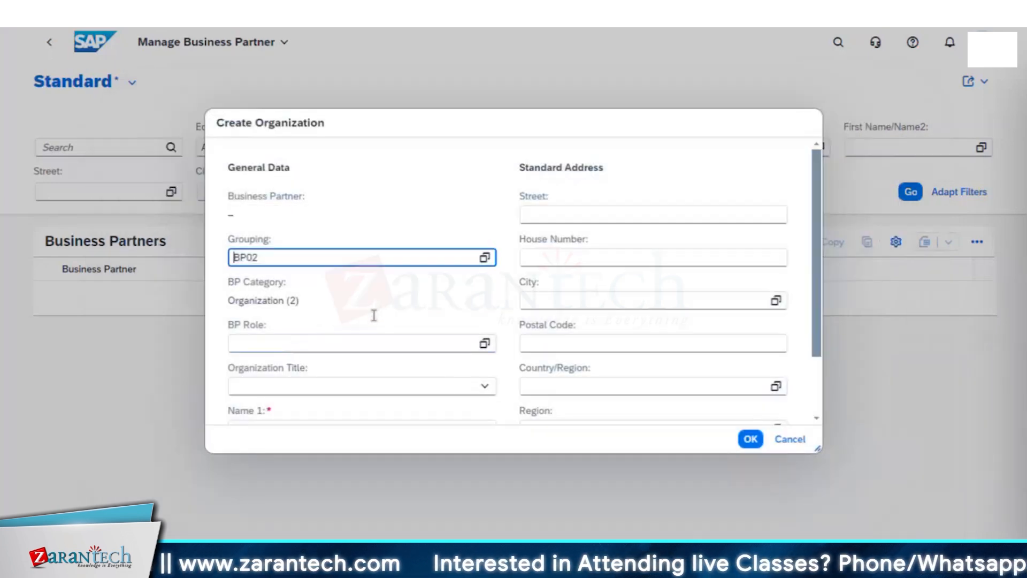
Enter "Tirelss tires K01" as Name 1 of the new organization
scroll(342, 372, down, 2)
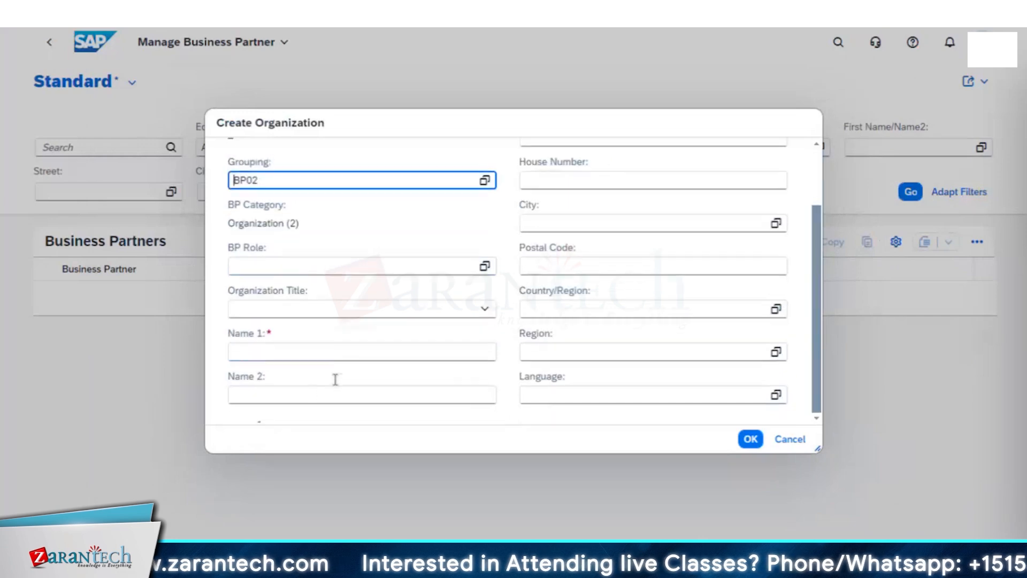
click(269, 358)
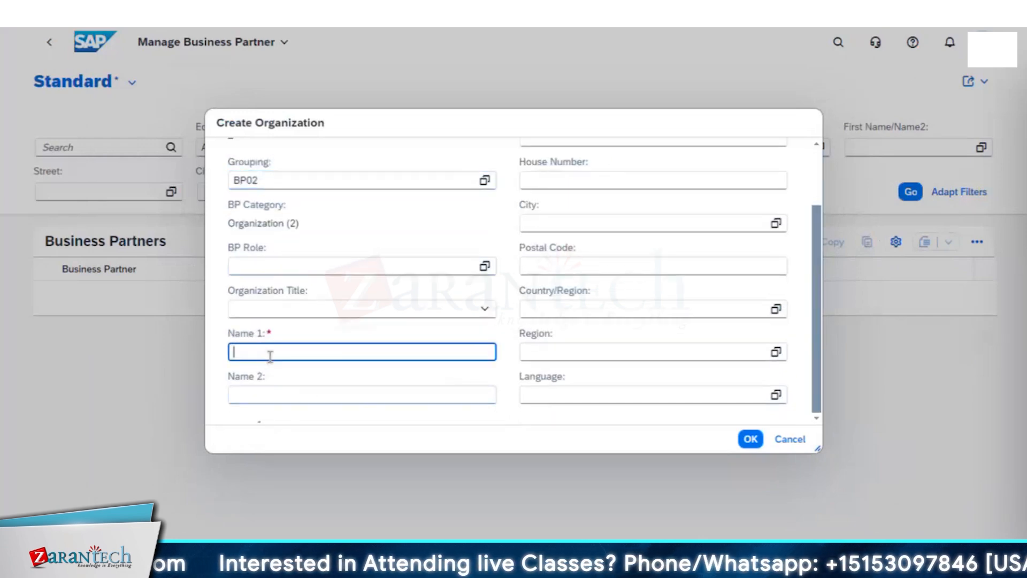
text(Tire)
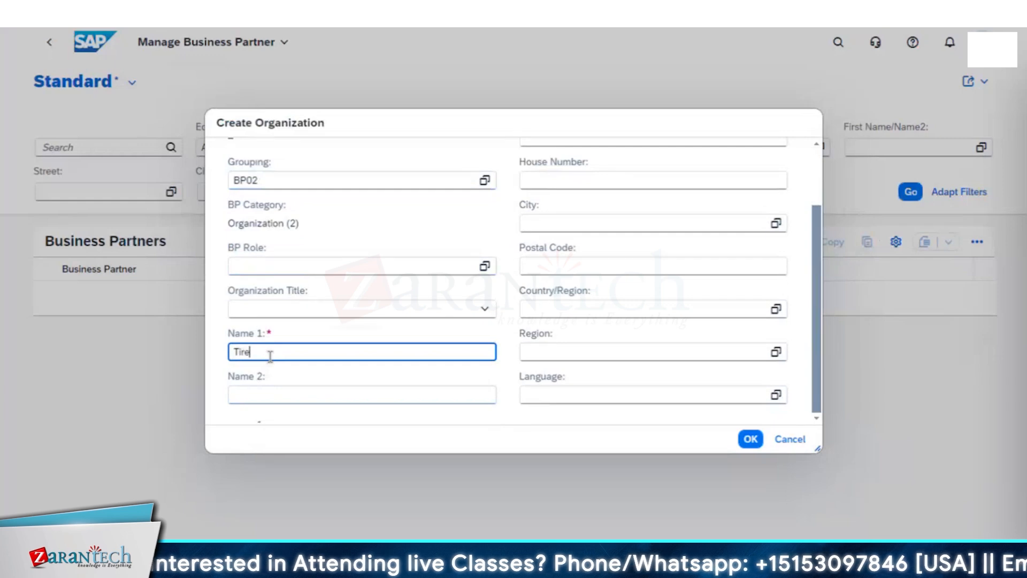
text(lss ti)
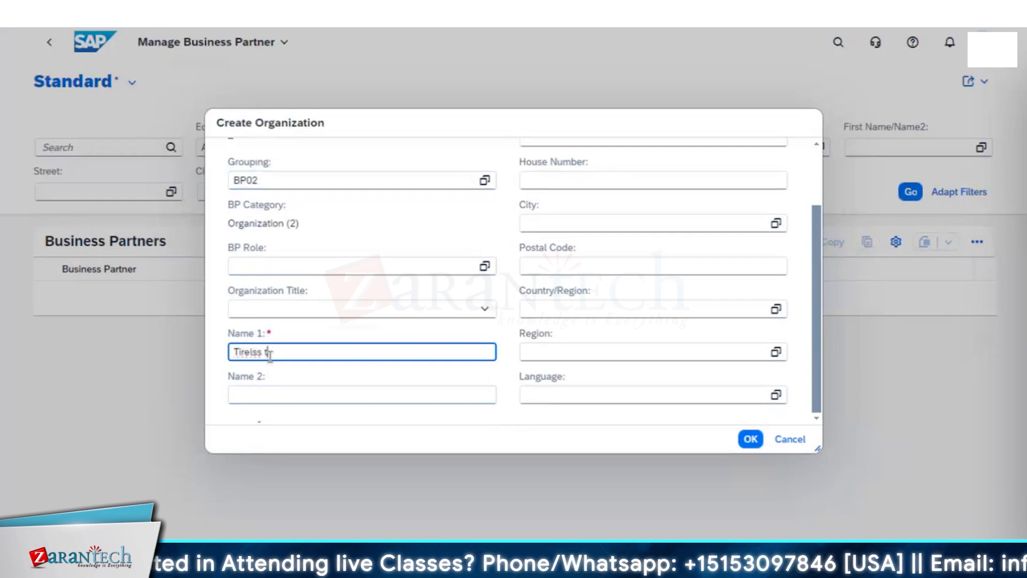
text(ress)
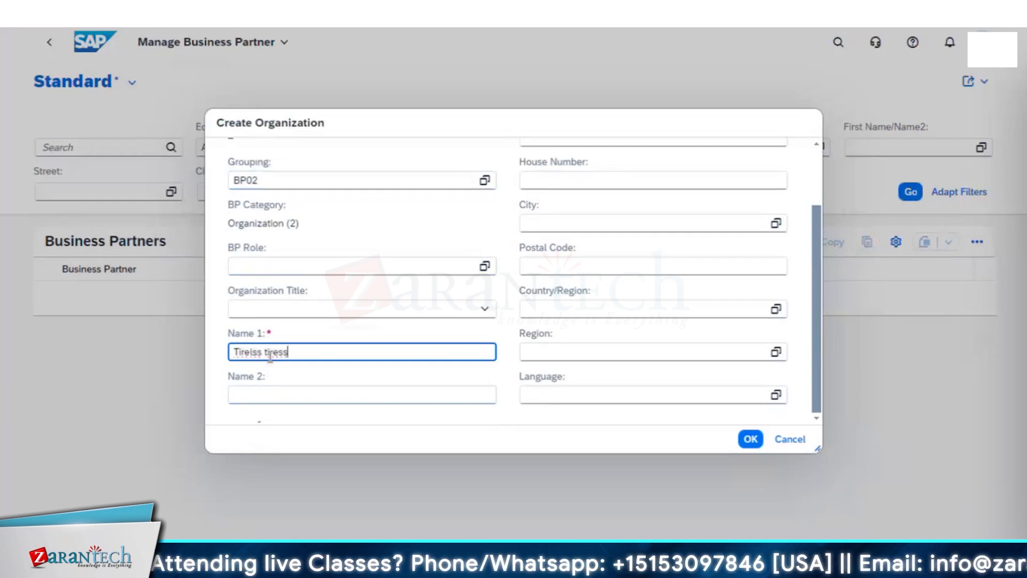
key(BackSpace)
text(0)
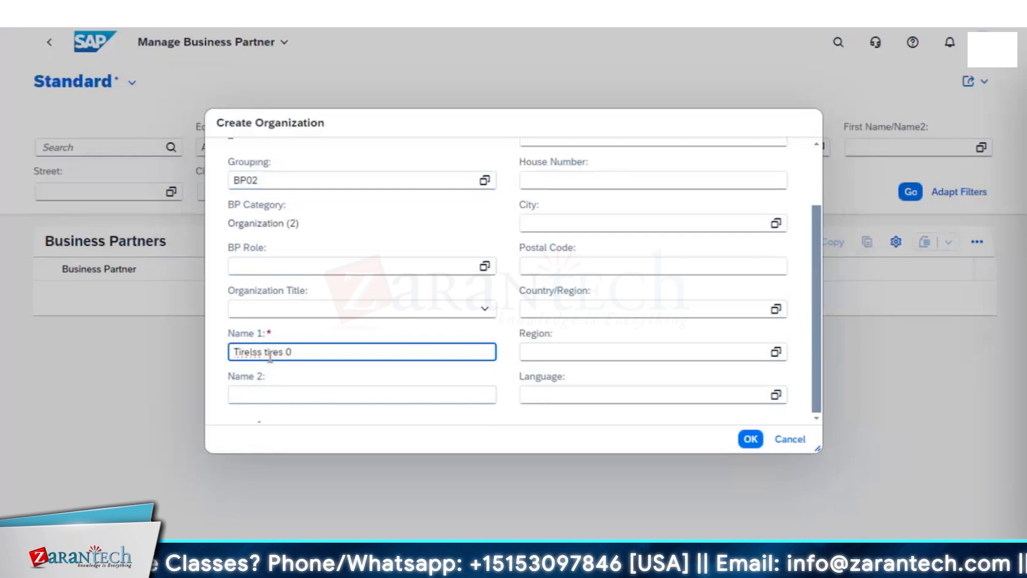
key(BackSpace)
text(K01)
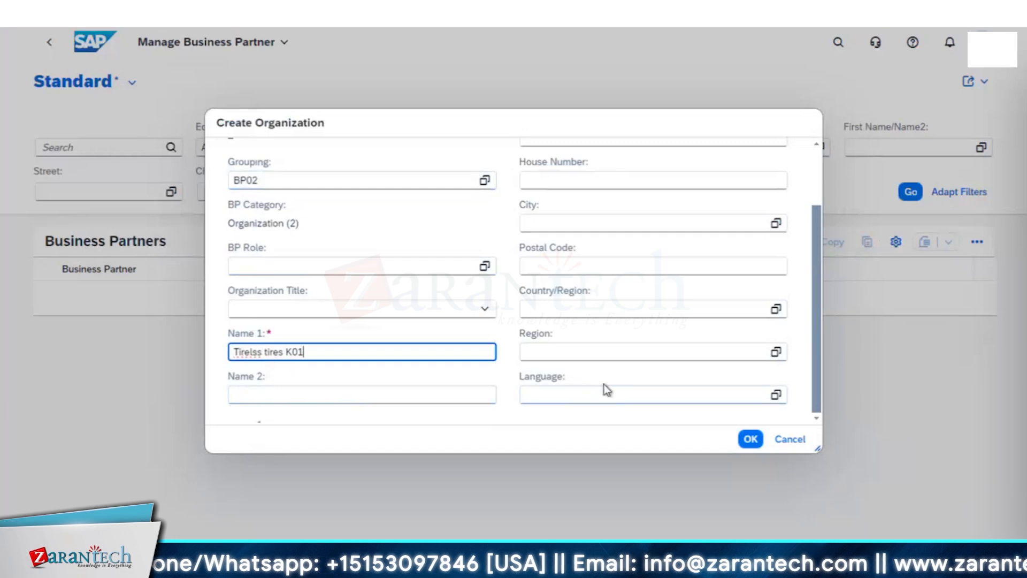
Fill in the organization's street, house number, city and postal code in its standard address
scroll(619, 369, up, 2)
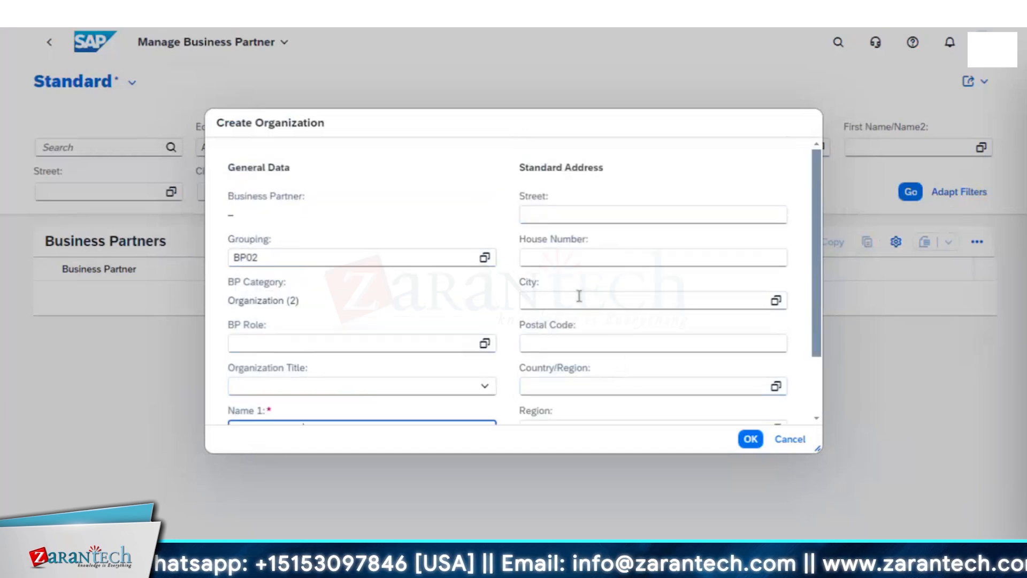
click(563, 217)
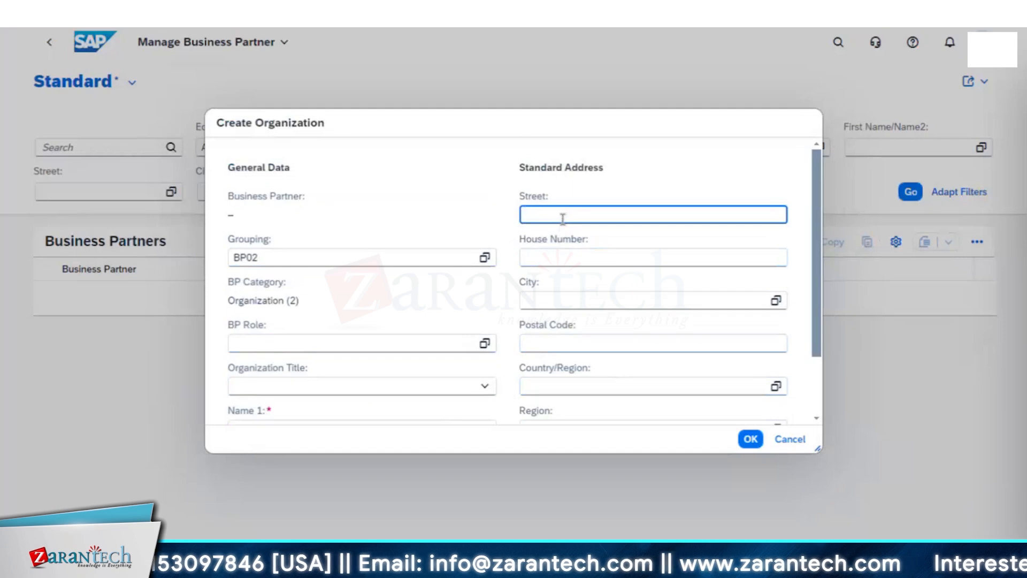
text(NAVA)
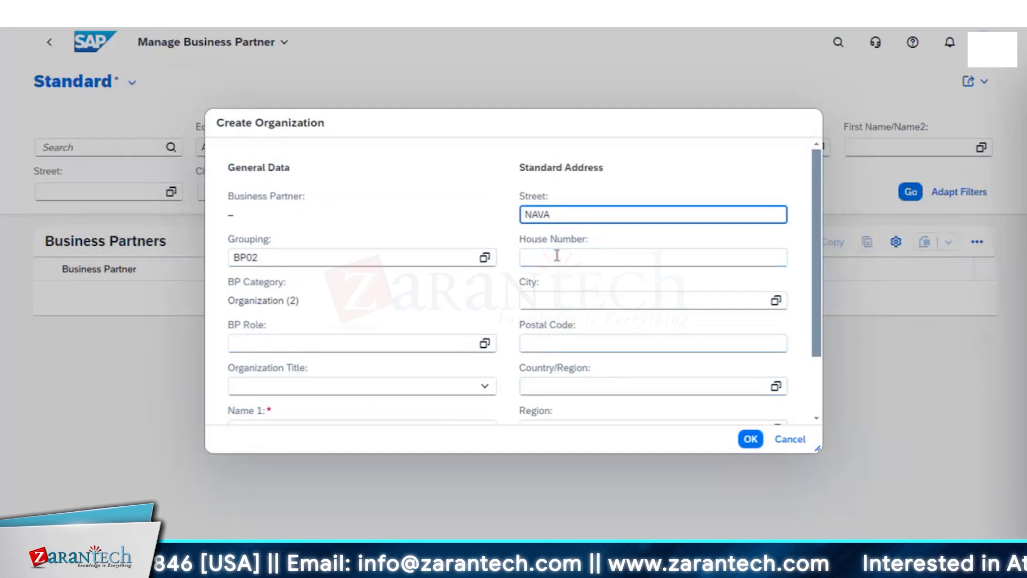
click(557, 256)
text(111)
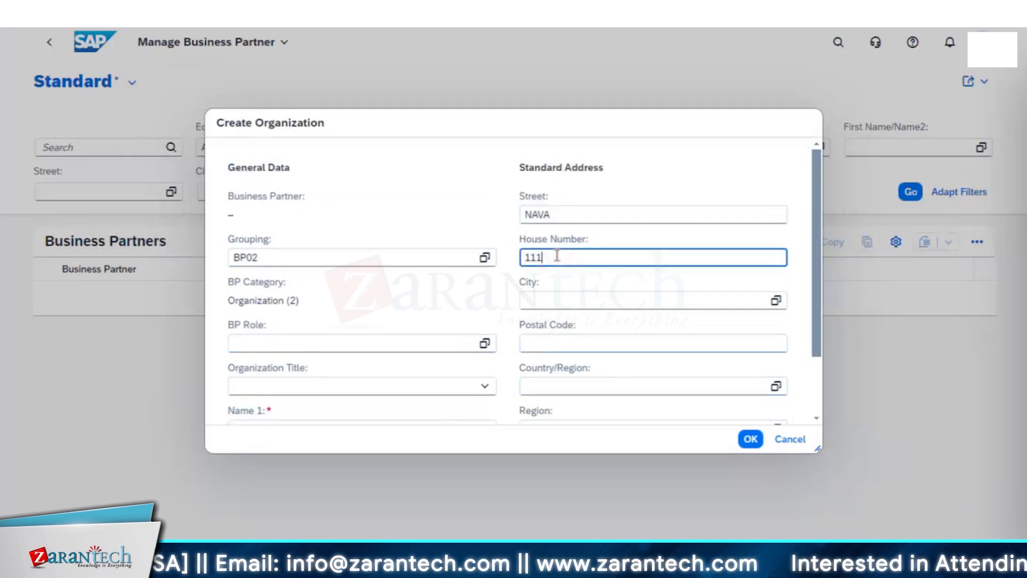
click(552, 297)
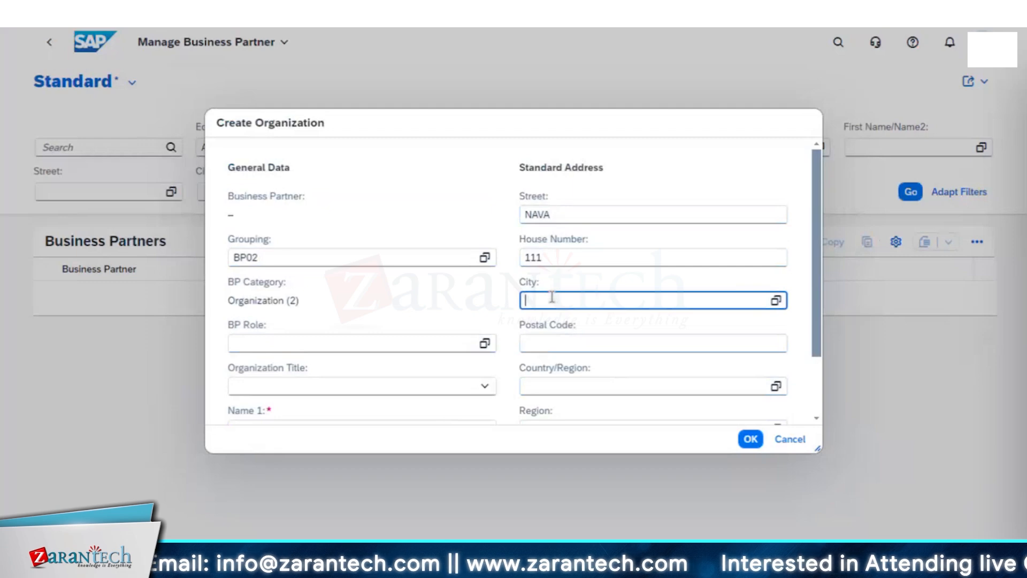
text(wall)
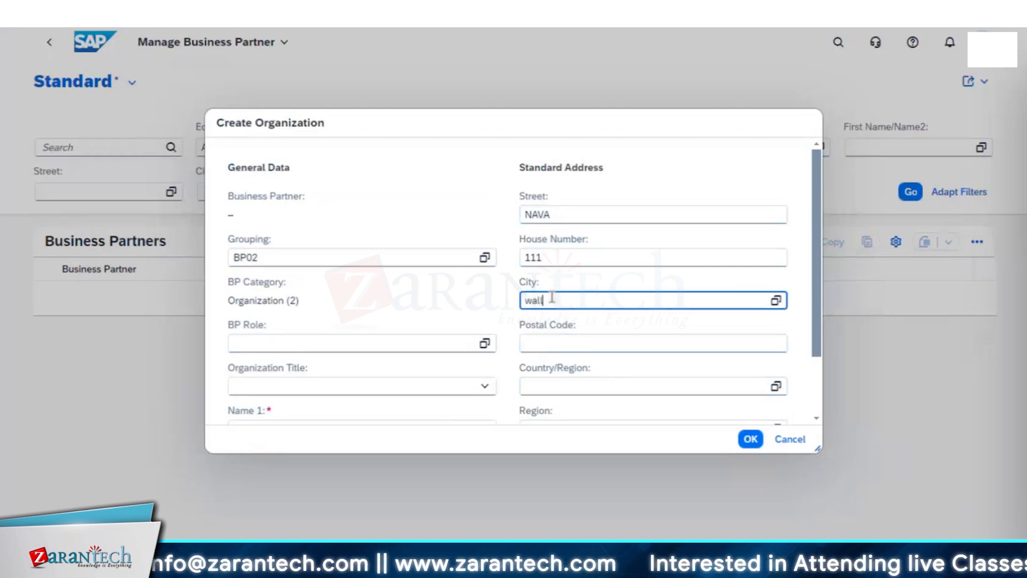
text(dorf)
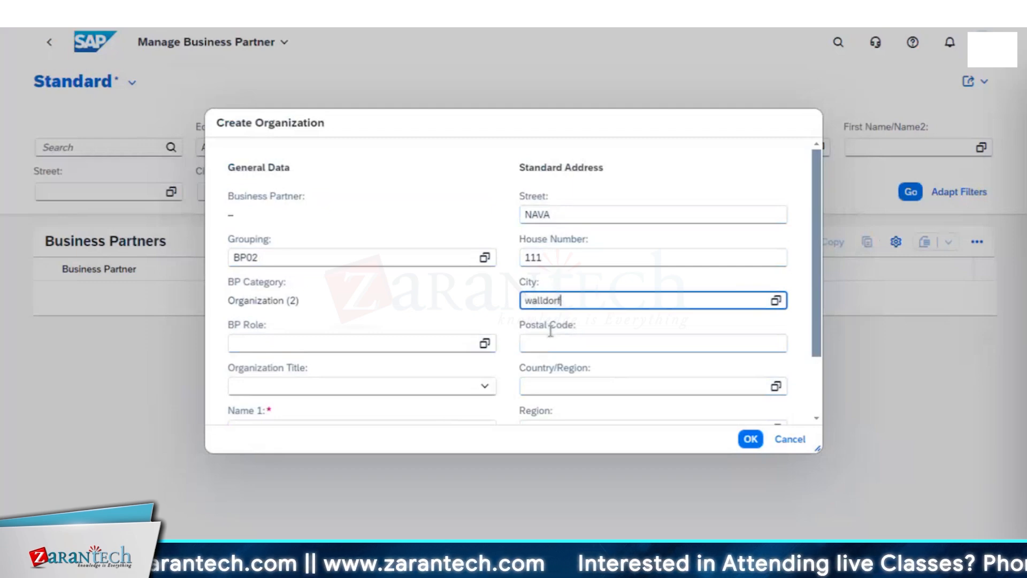
click(550, 341)
text(6919)
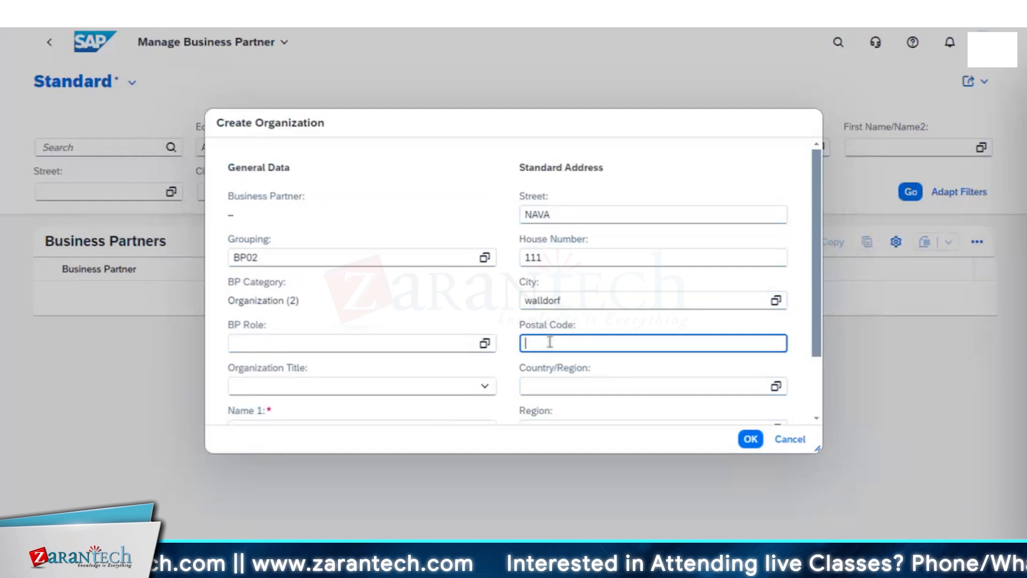
text(0)
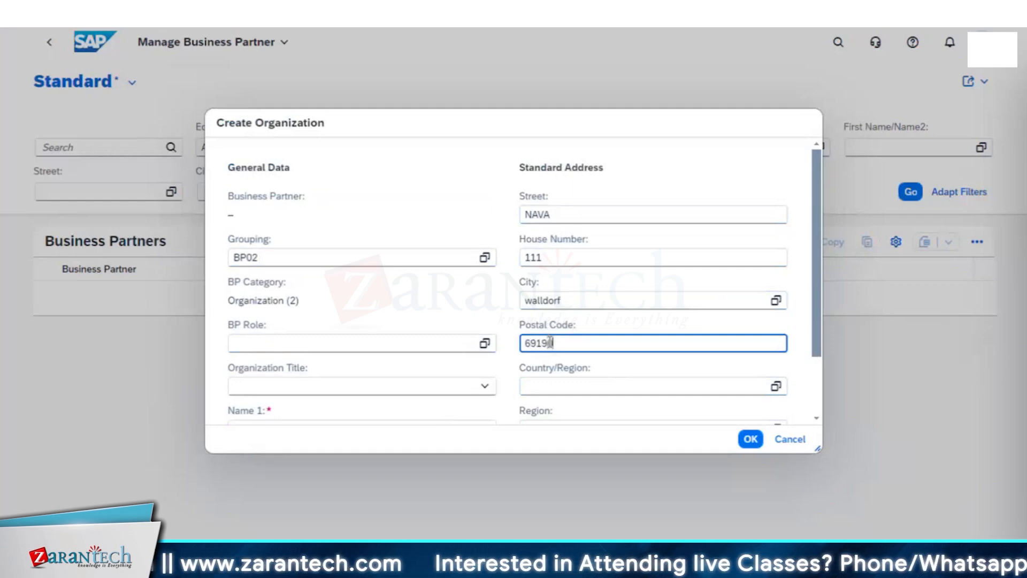
Set the address to country DE, region BW and language EN, and confirm the new organization's initial data
scroll(562, 380, down, 2)
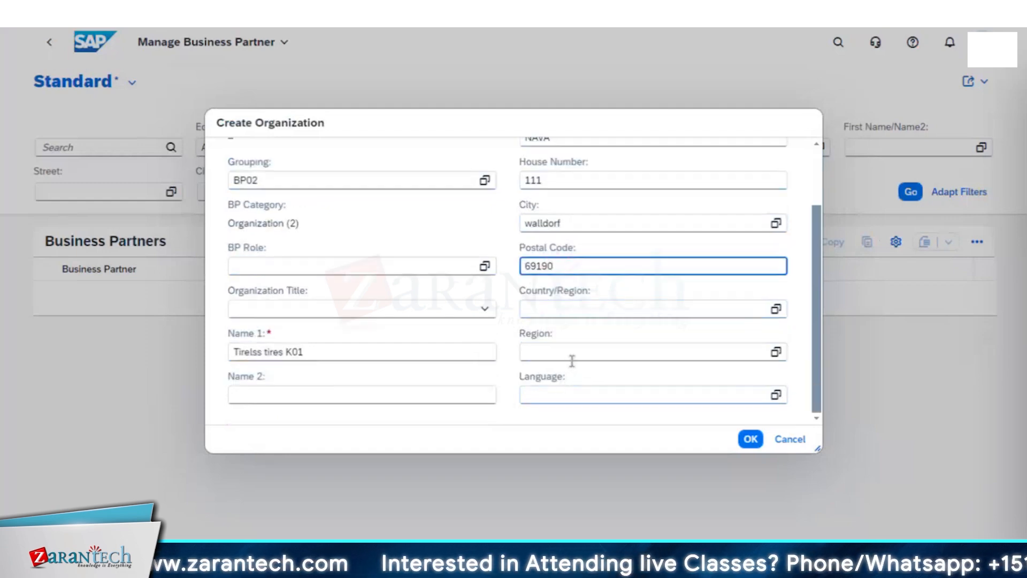
click(582, 311)
text(DE)
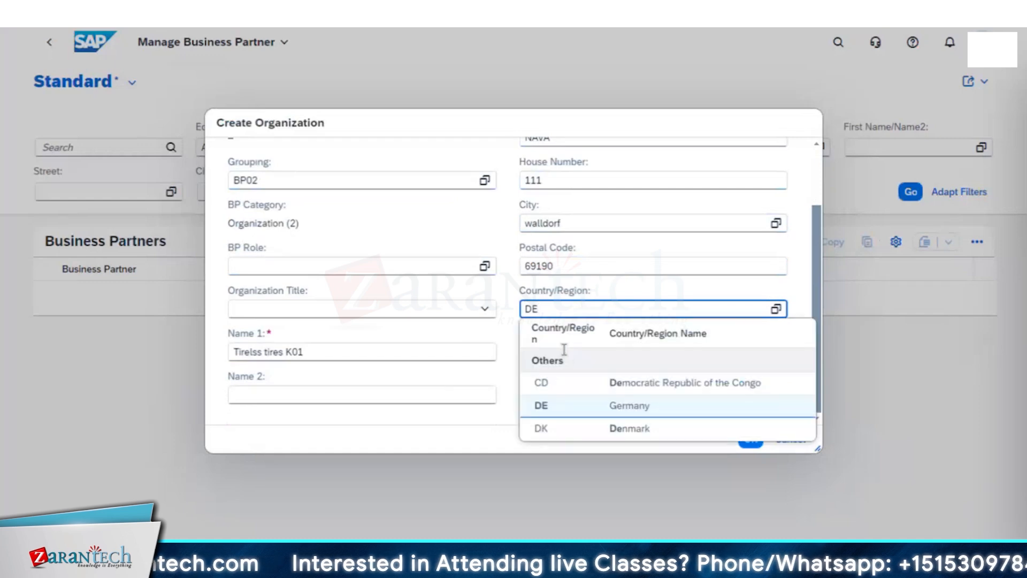
click(557, 407)
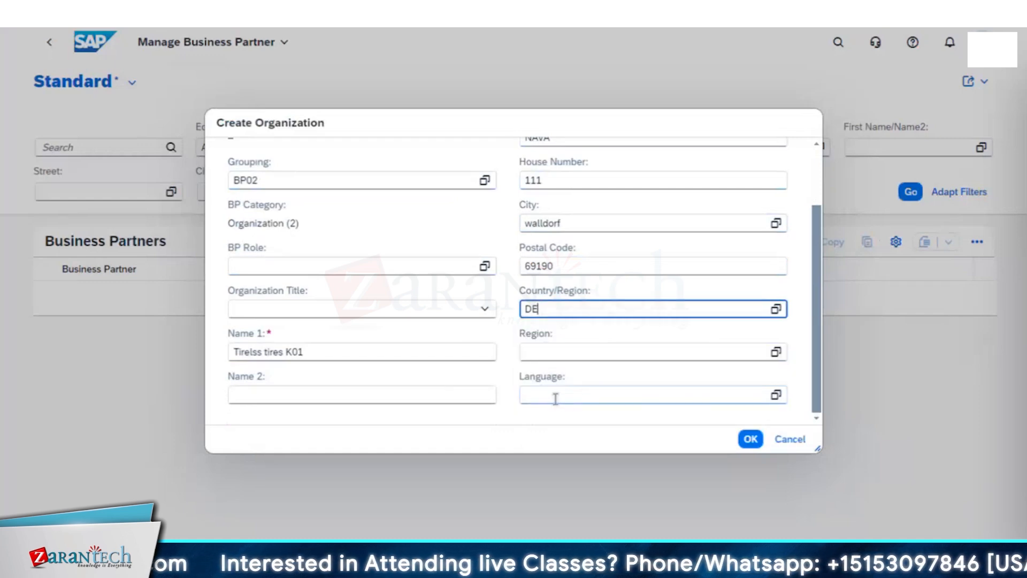
click(554, 351)
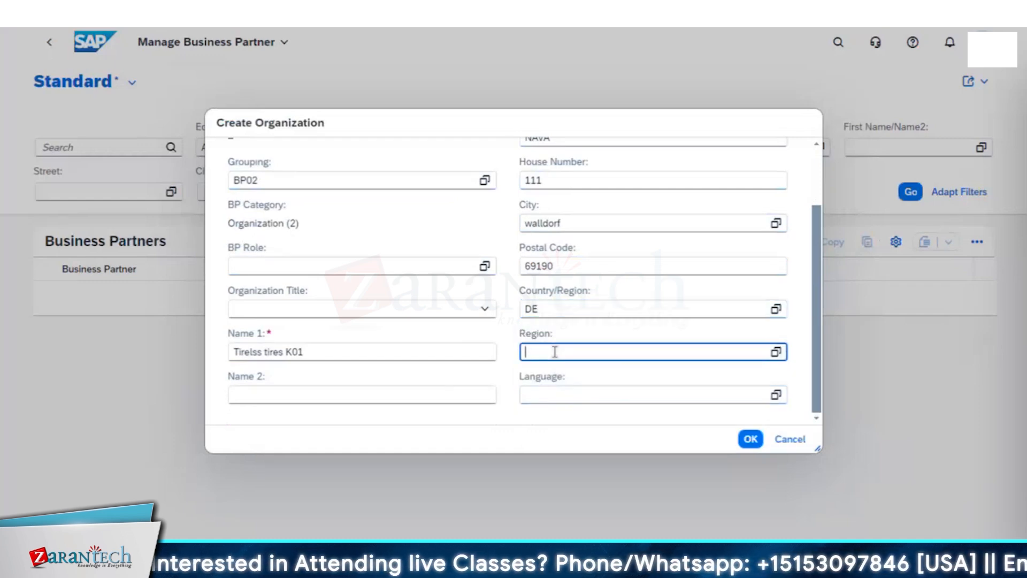
text(BW)
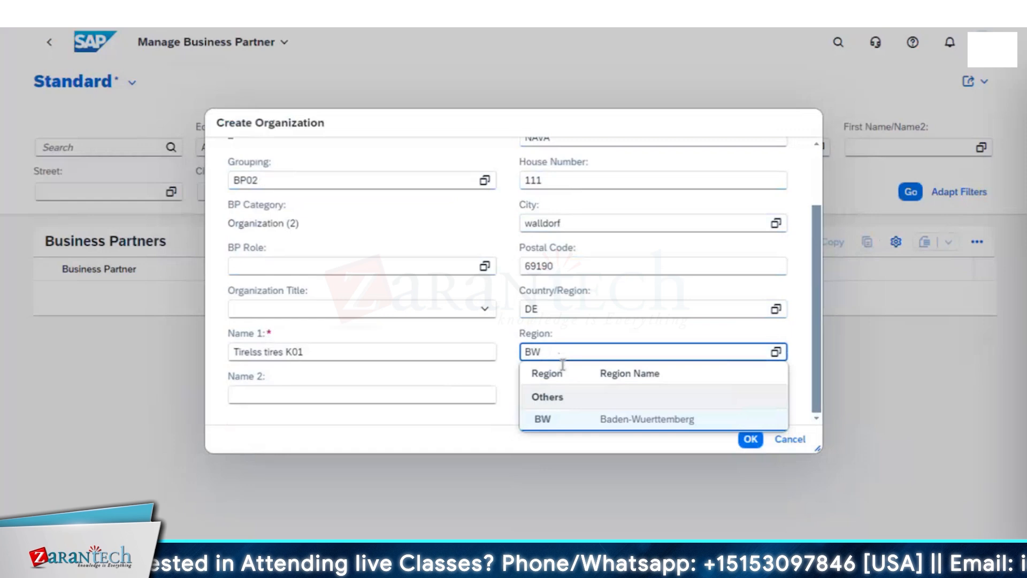
click(566, 418)
click(576, 394)
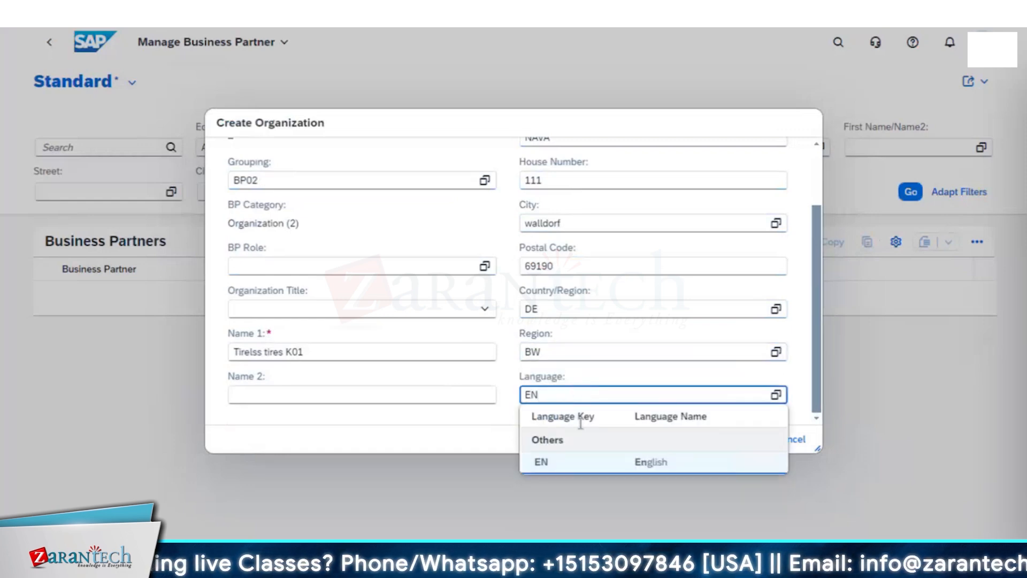
click(582, 474)
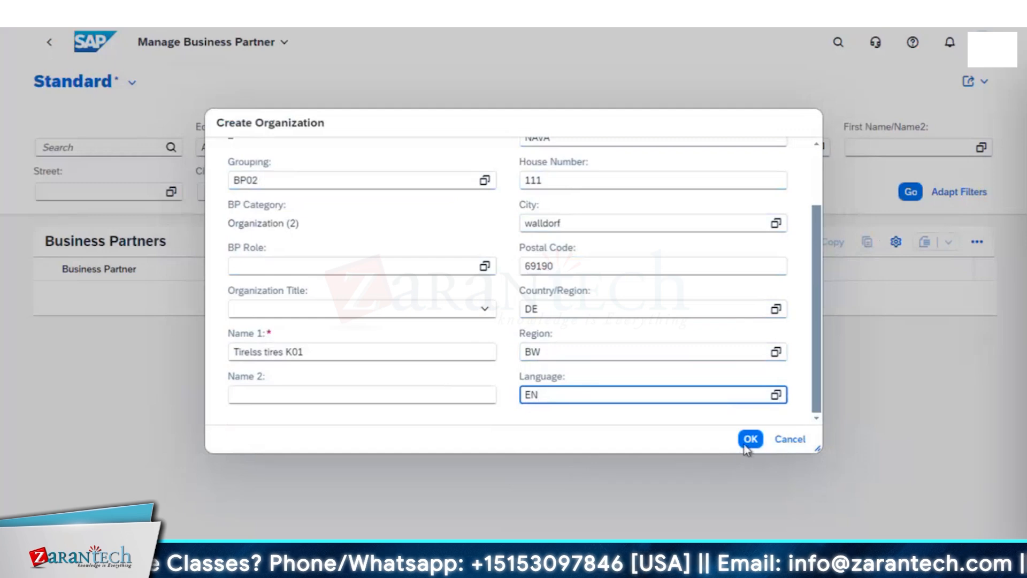
click(749, 440)
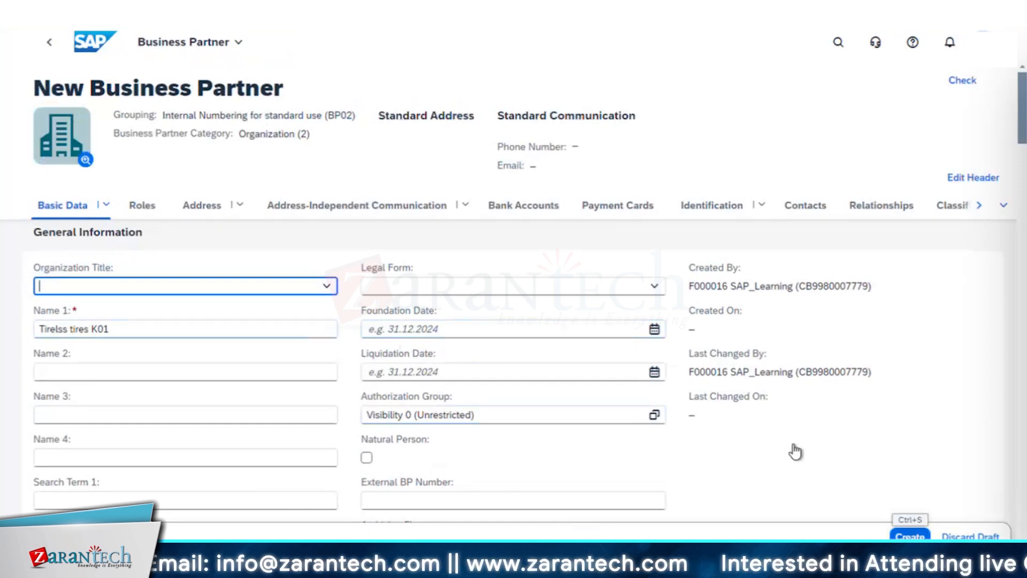
Review the new business partner's general information, industries, notes, roles and standard address sections
scroll(795, 451, down, 10)
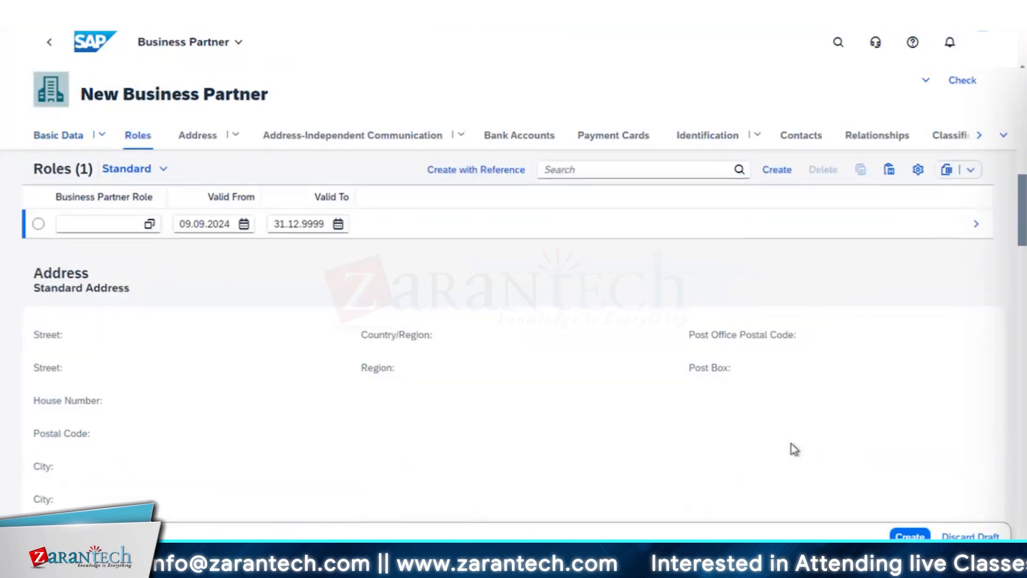
scroll(791, 444, up, 10)
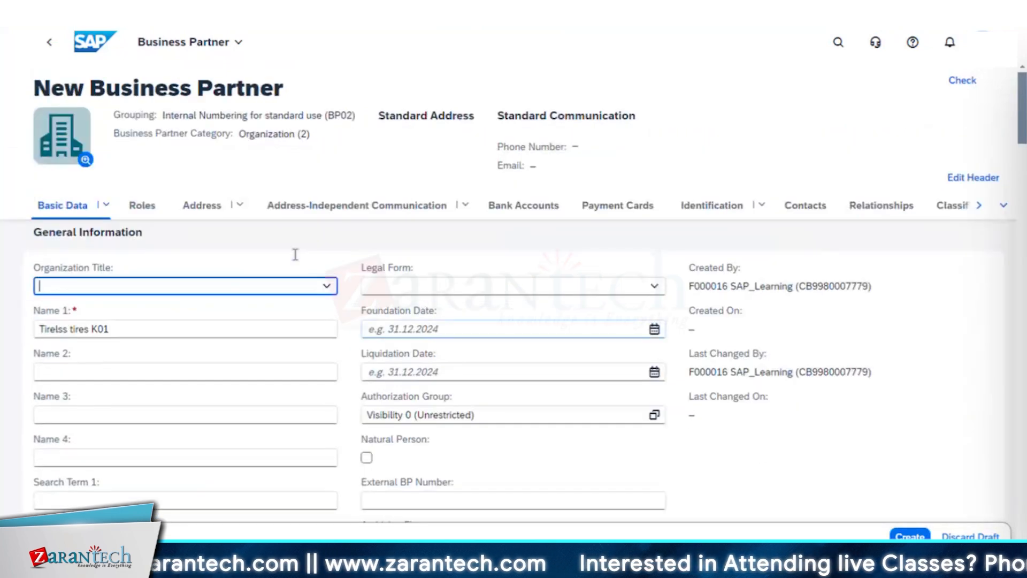
click(134, 207)
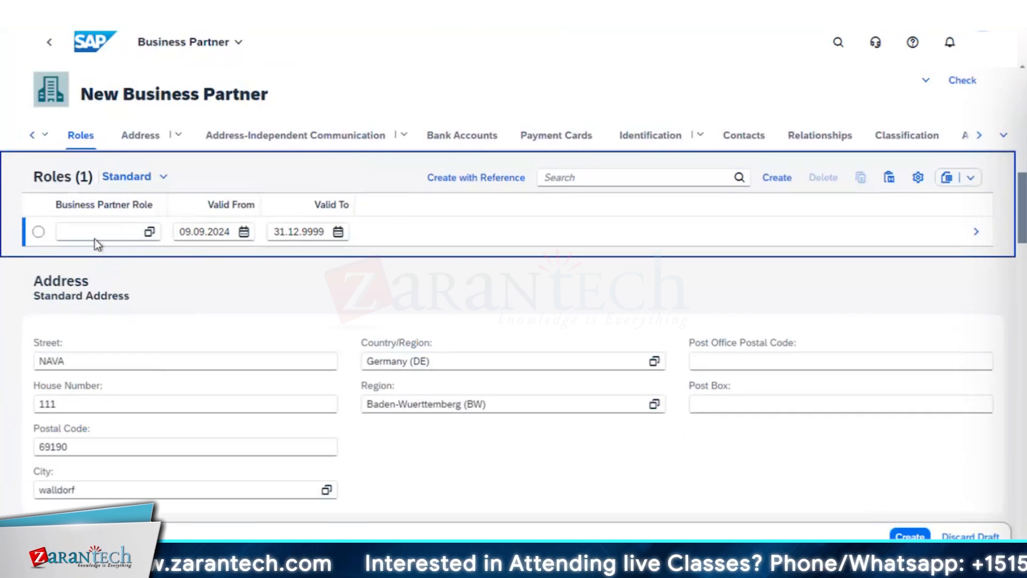
click(96, 233)
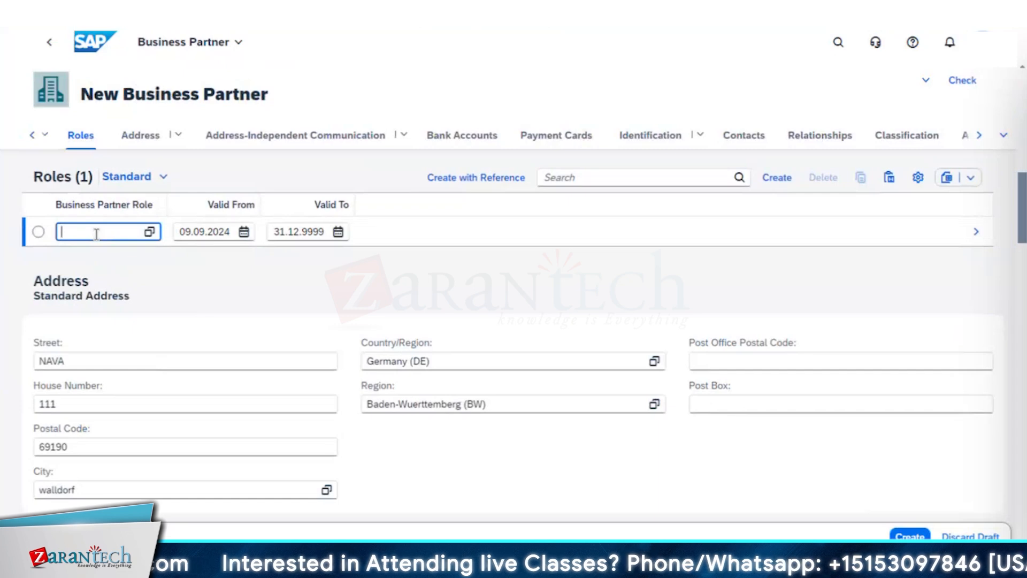
scroll(499, 408, up, 10)
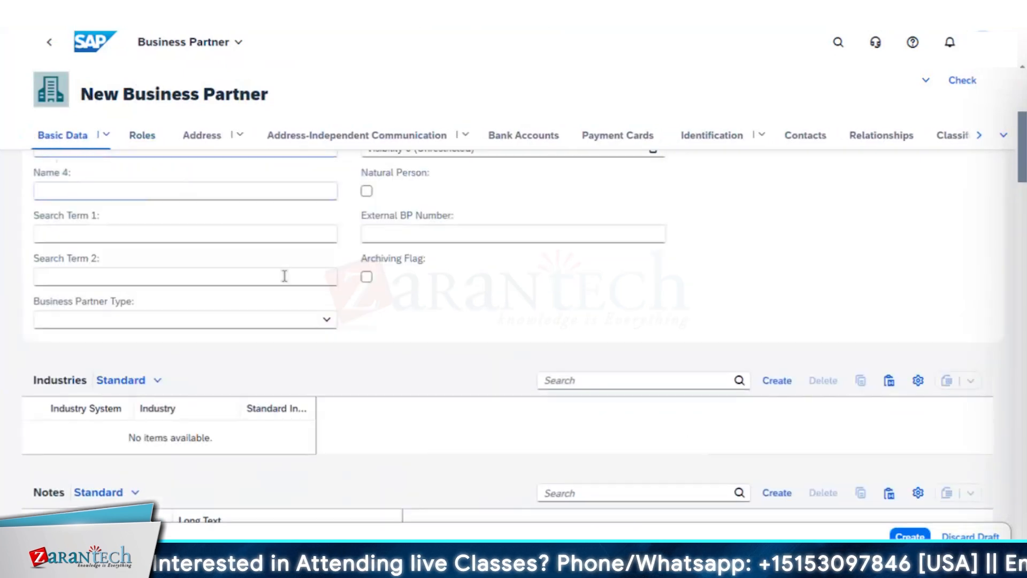
scroll(285, 275, up, 1)
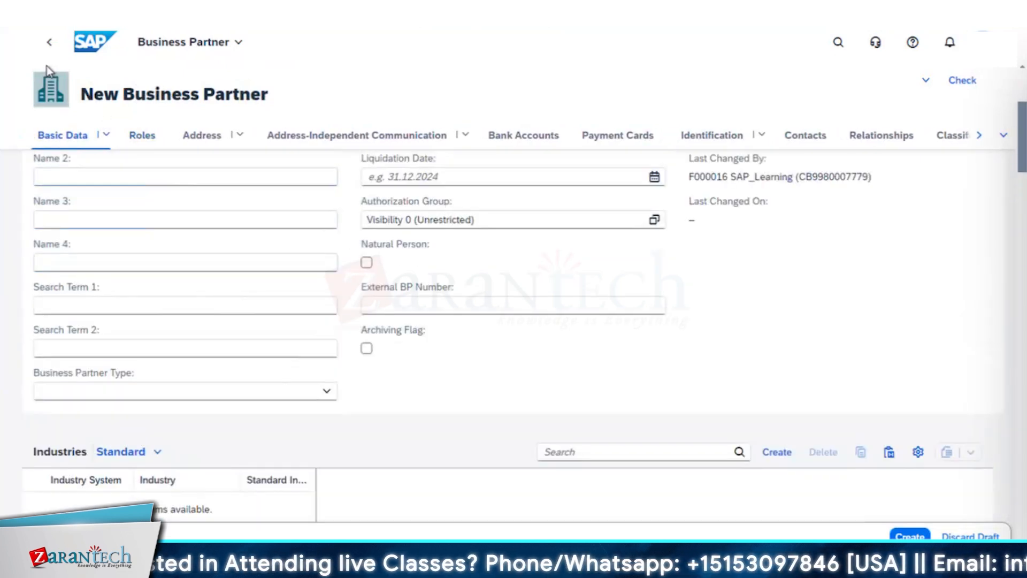
scroll(180, 299, up, 3)
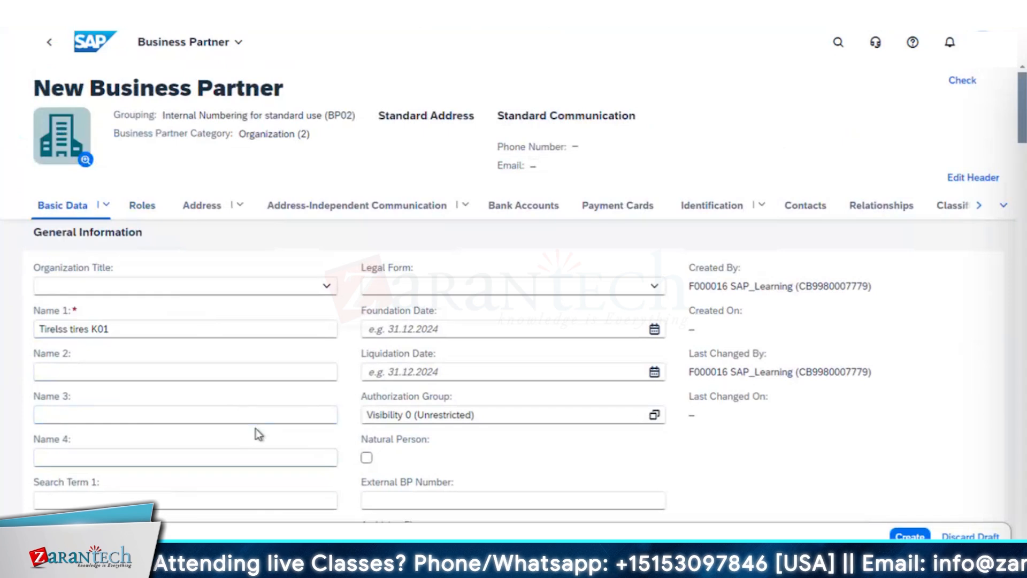
scroll(259, 434, down, 4)
scroll(259, 433, down, 3)
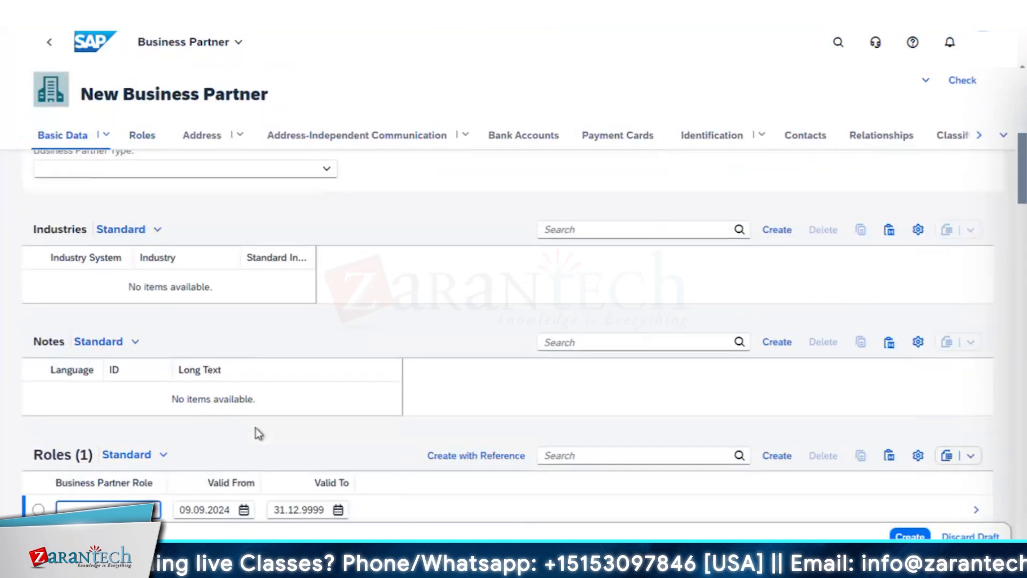
scroll(259, 433, up, 7)
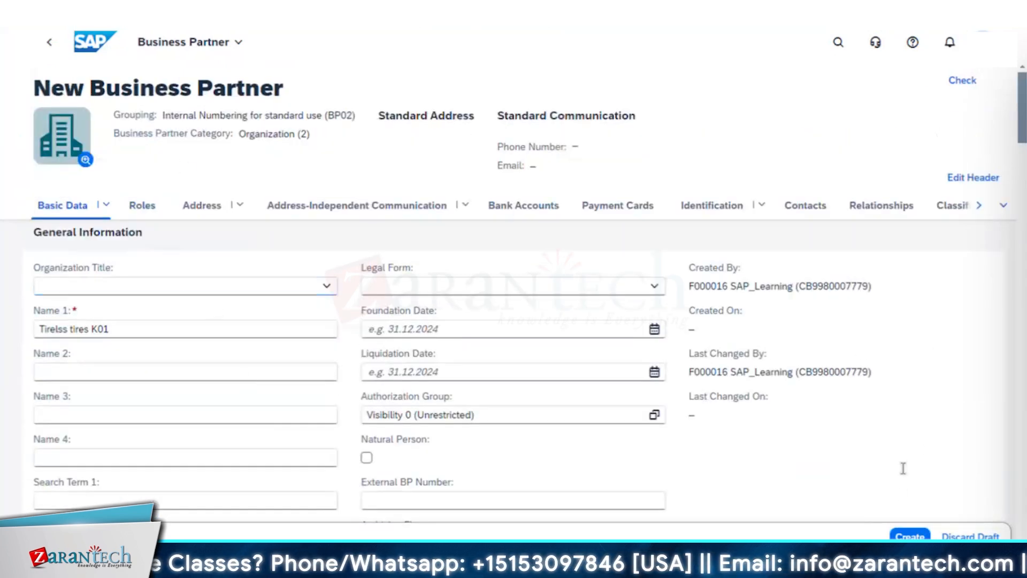
Leave the unfinished new business partner and discard its draft
click(49, 50)
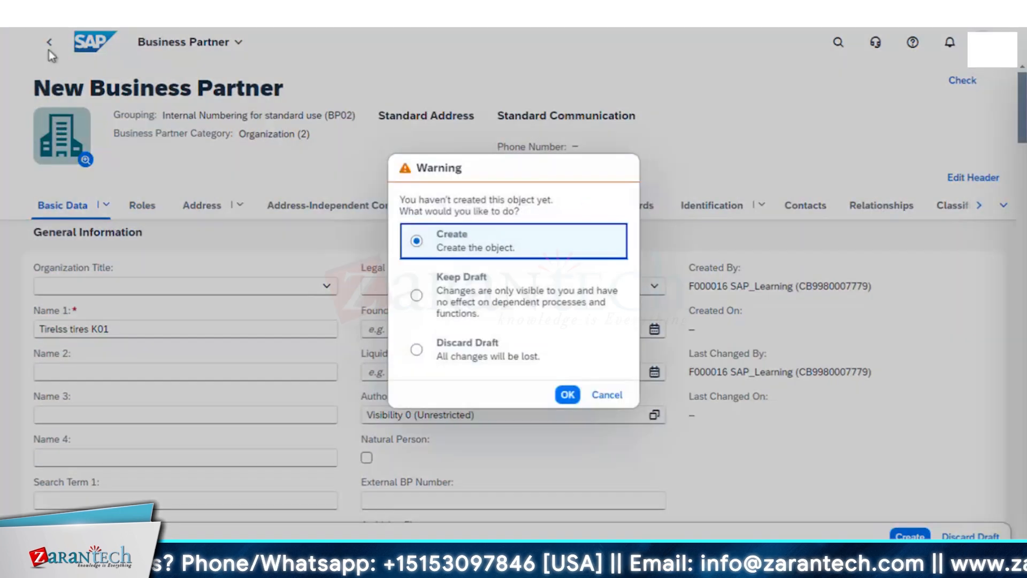
click(513, 359)
click(567, 394)
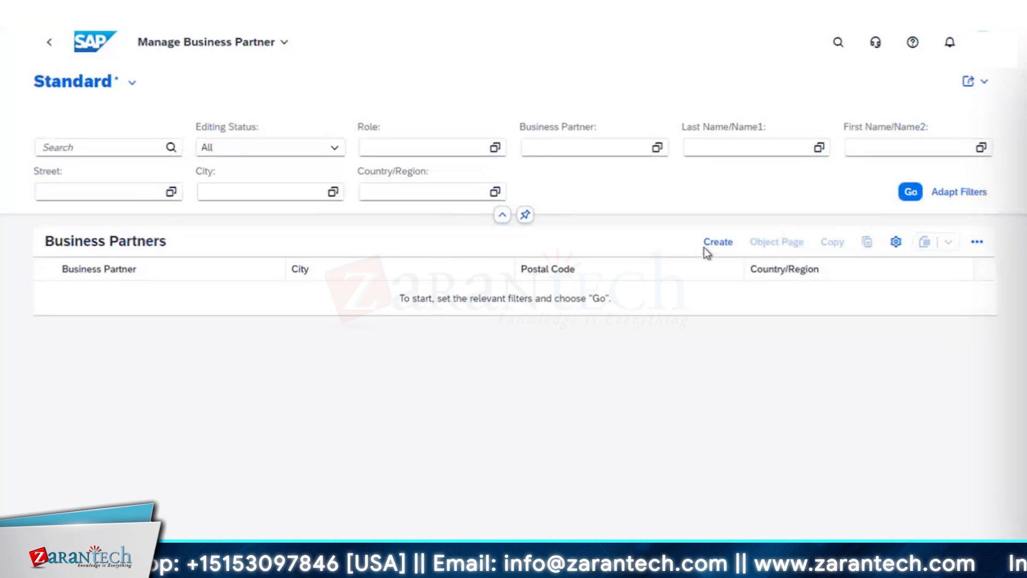
Start creating a new business partner of the organization category
click(711, 243)
click(694, 301)
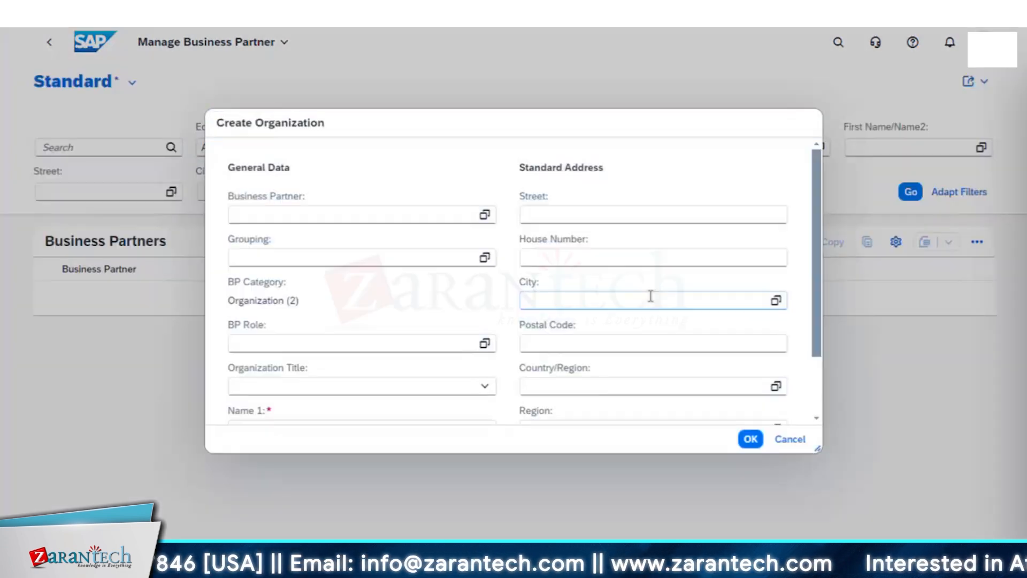
click(337, 216)
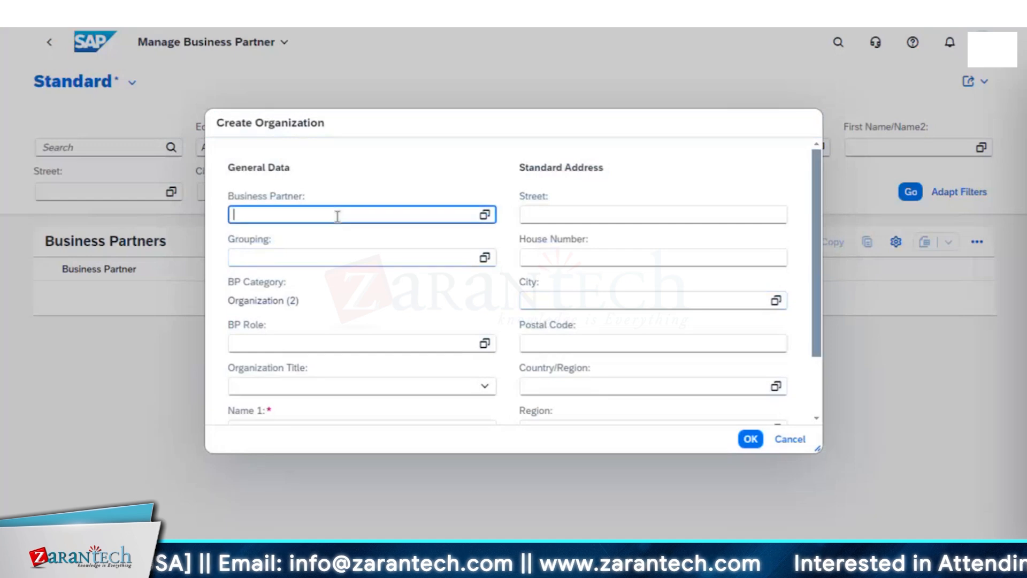
text(Bp02)
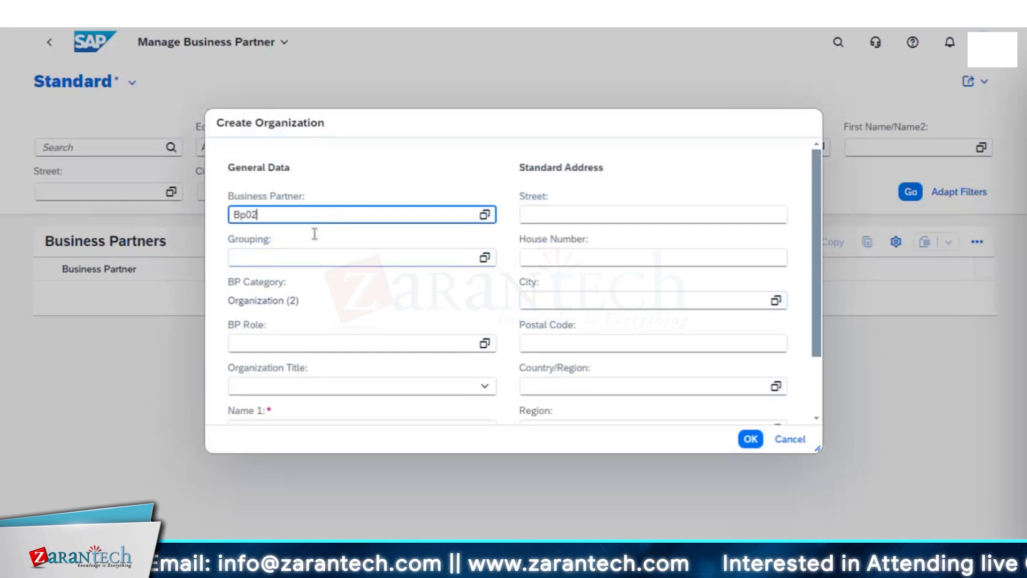
key(BackSpace)
key(BackSpace)
key(BackSpace)
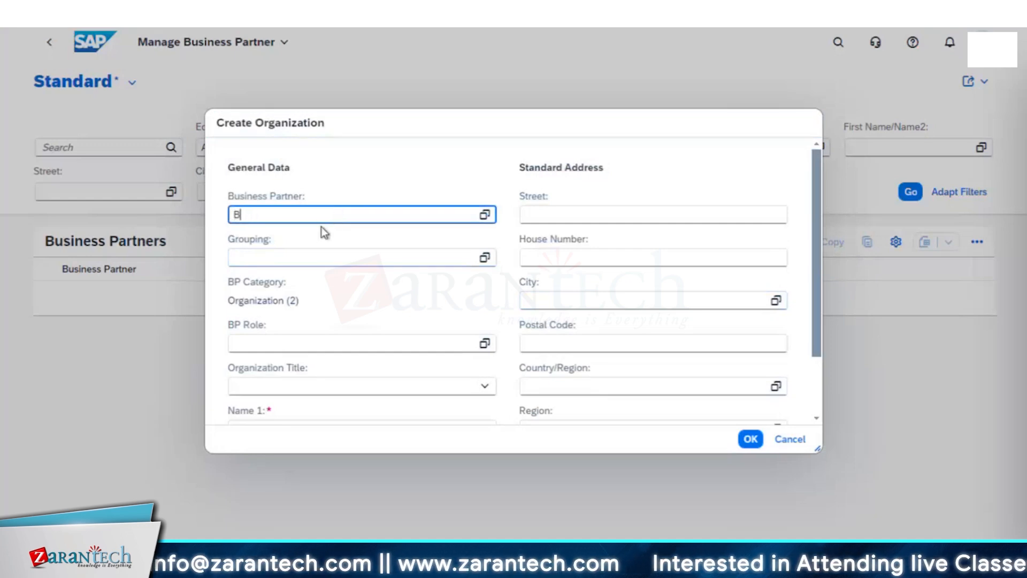
key(BackSpace)
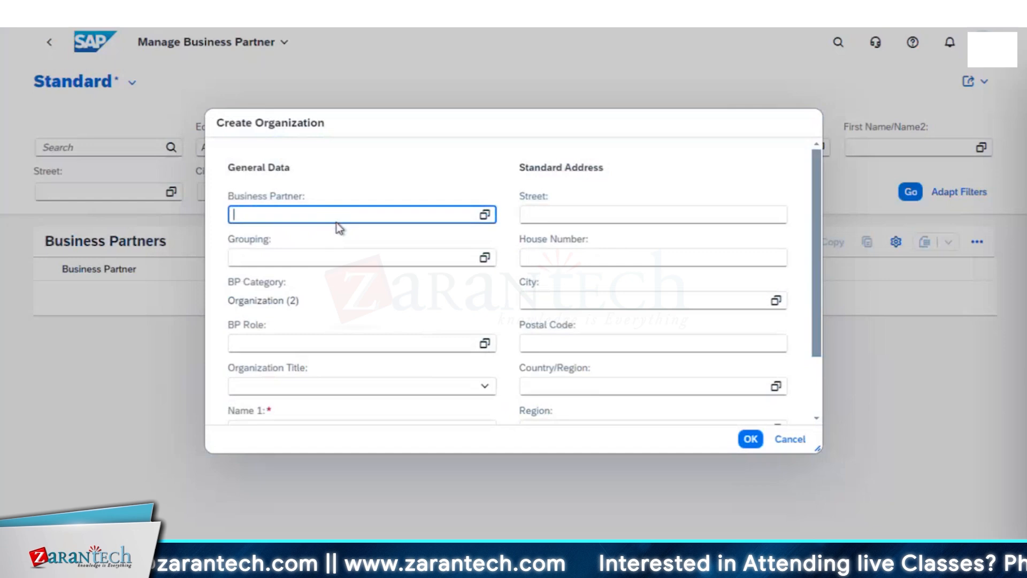
Set the organization's grouping to BP02 and its BP role to FLVN00, Supplier (Fin.Accounting)
click(332, 249)
click(288, 323)
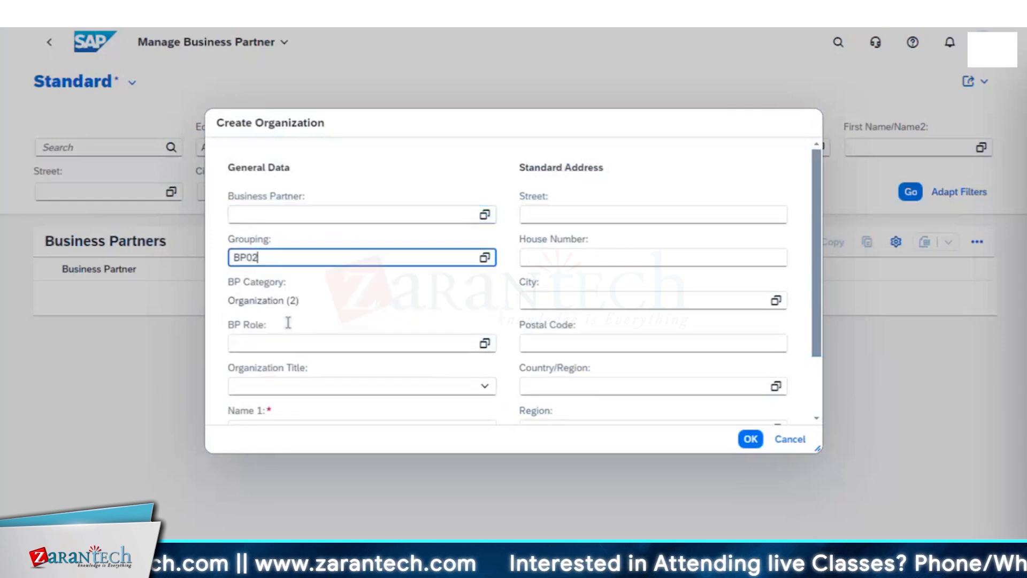
click(295, 344)
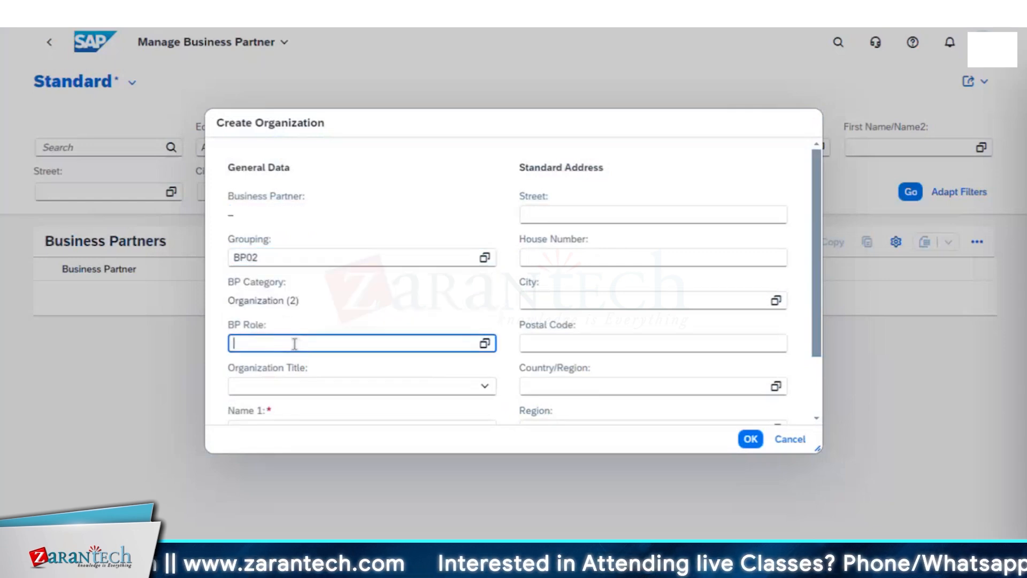
text(F)
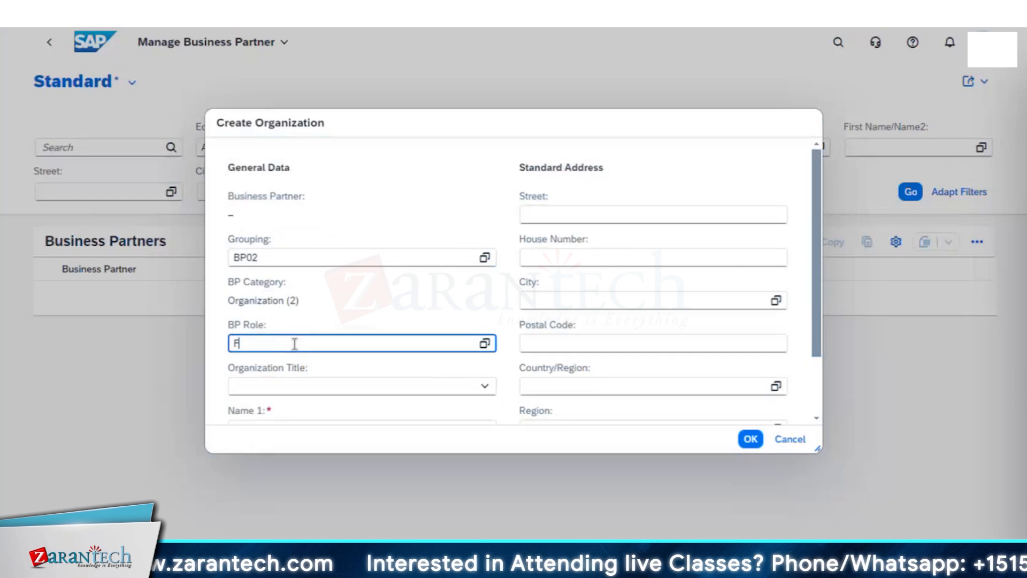
text(LVN00)
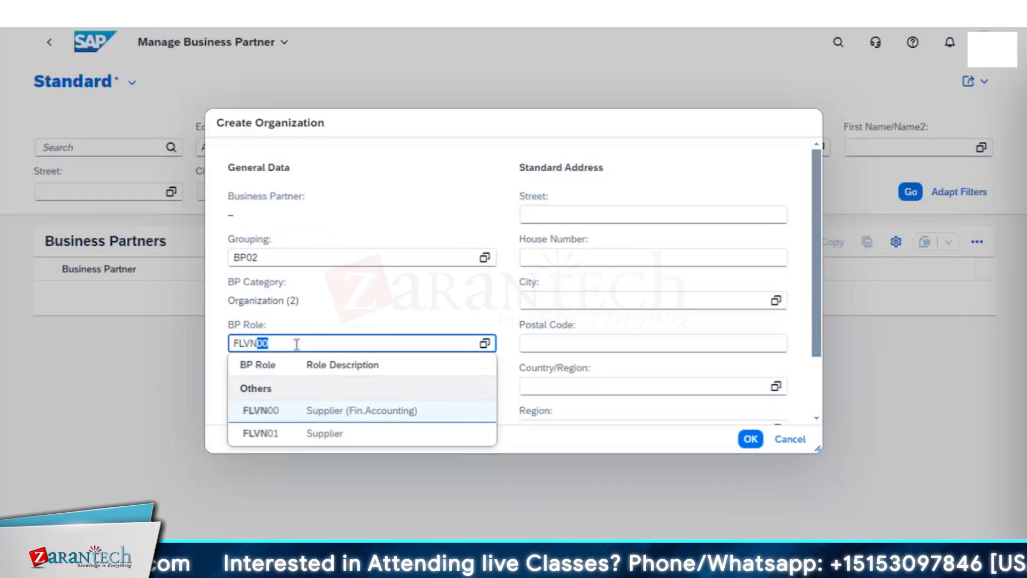
click(278, 413)
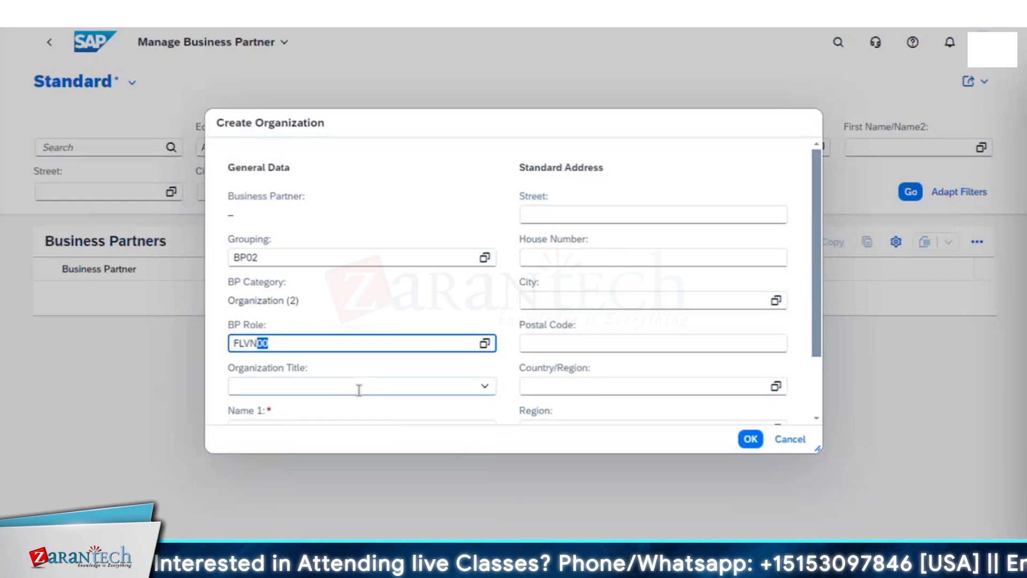
Enter "tirelss tires K01" as Name 1 of the organization
click(358, 390)
scroll(369, 379, down, 2)
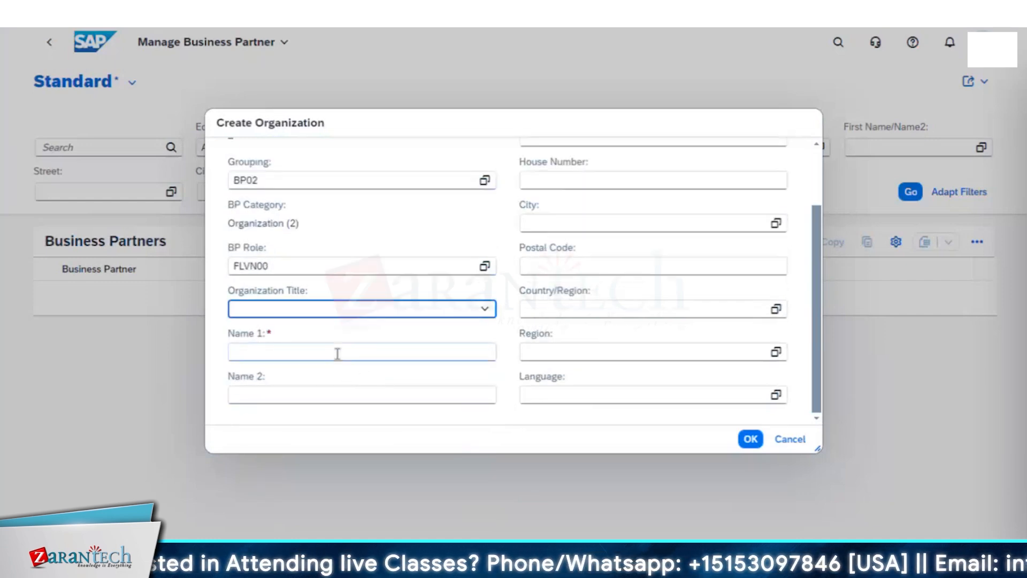
click(337, 353)
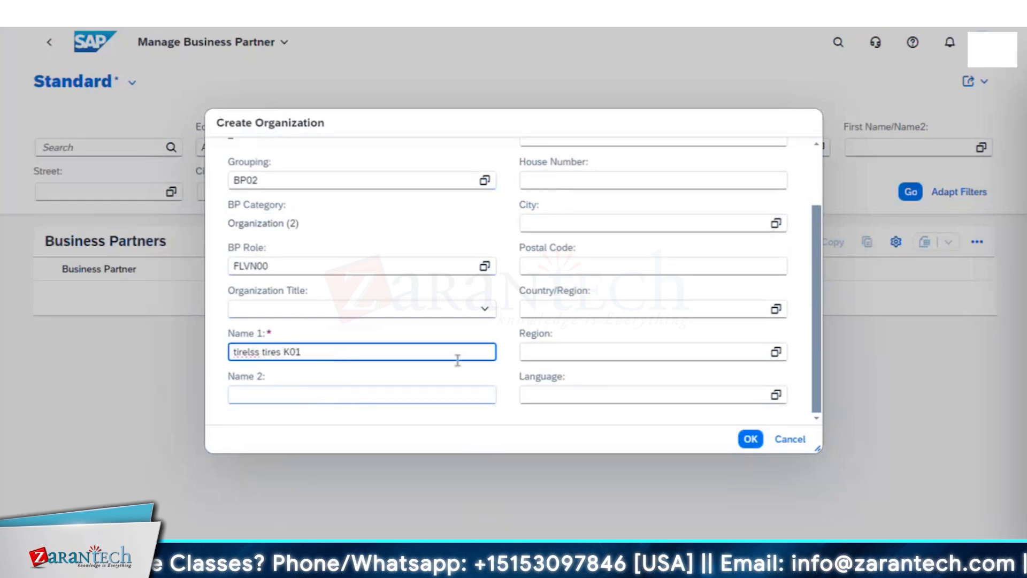
text(tirelss tires K01)
Fill in the street, house number, city and postal code of the organization's standard address
scroll(593, 239, up, 2)
click(584, 213)
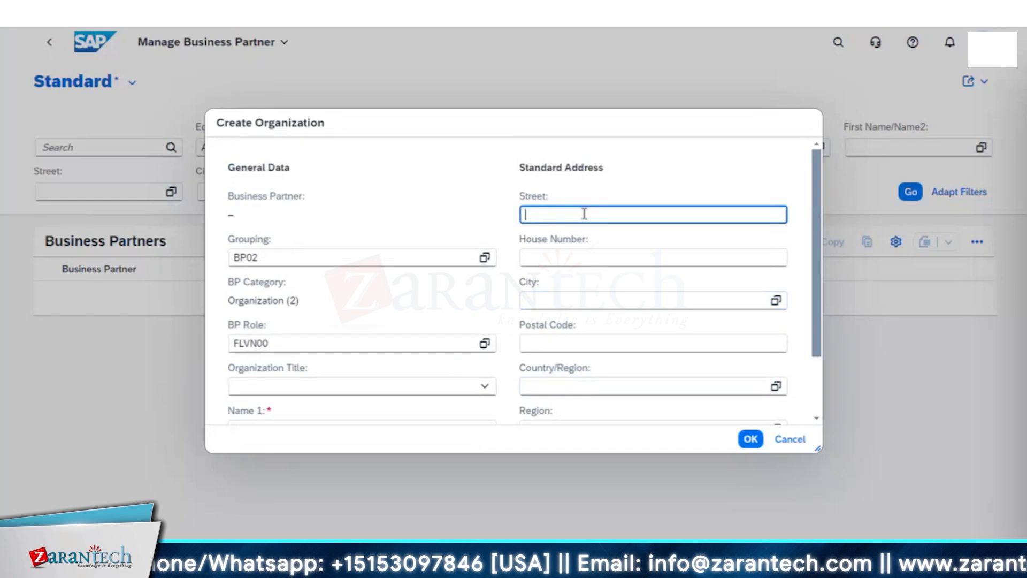
click(551, 257)
text(1111)
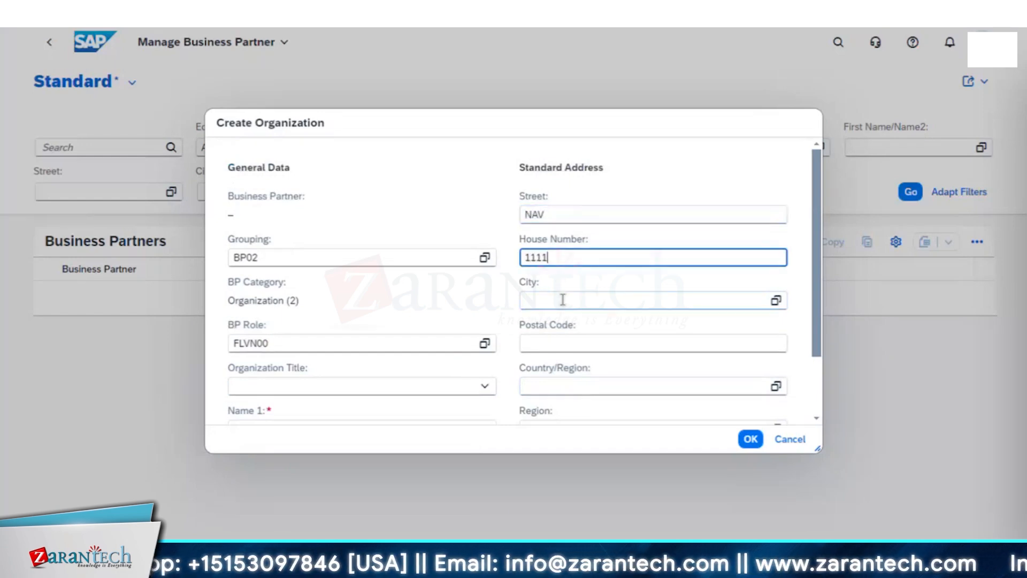
click(562, 300)
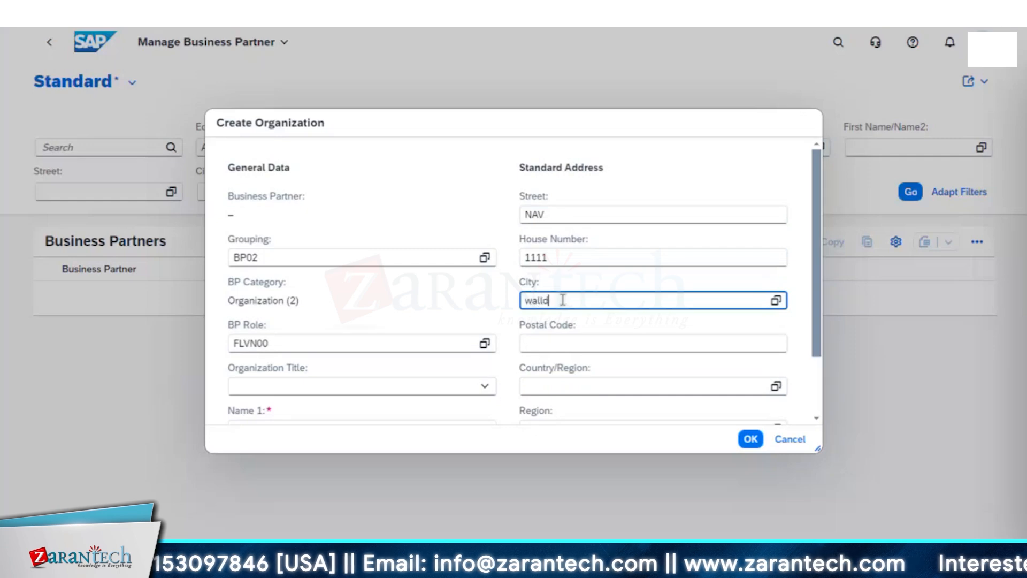
click(561, 345)
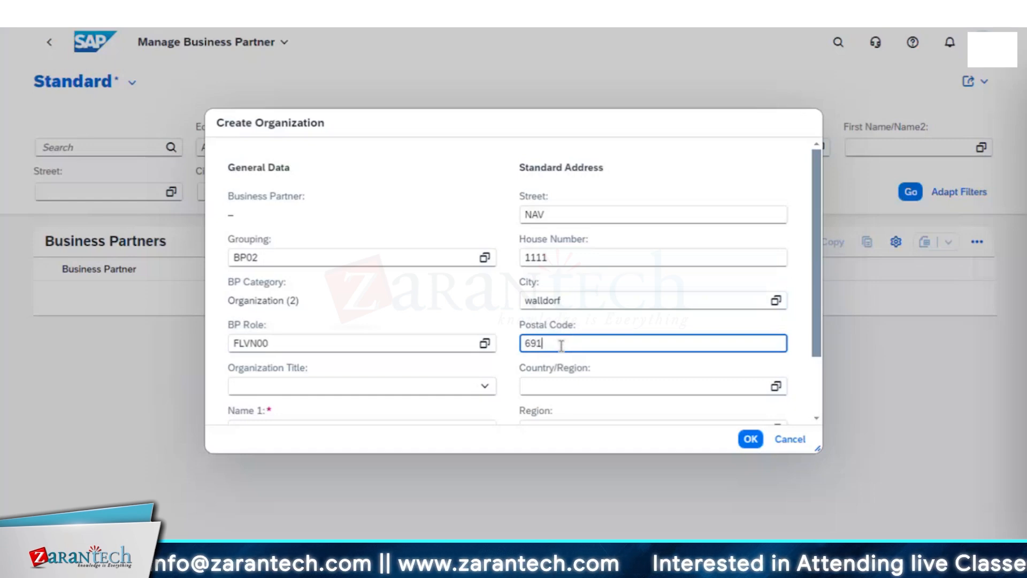
Set the address country to DE (Germany) and the region to BW (Baden-Wuerttemberg)
click(580, 387)
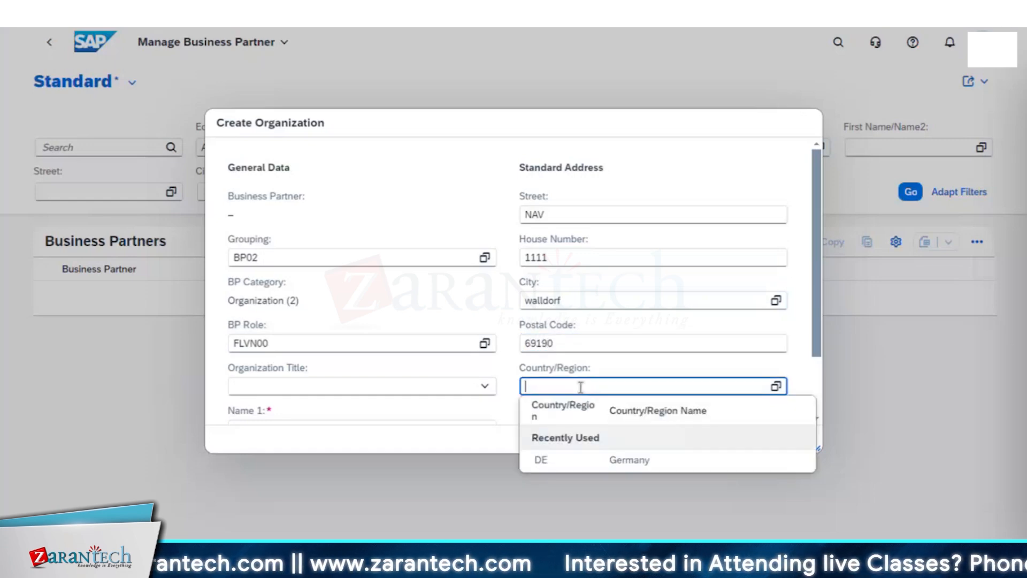
click(559, 460)
scroll(615, 380, down, 2)
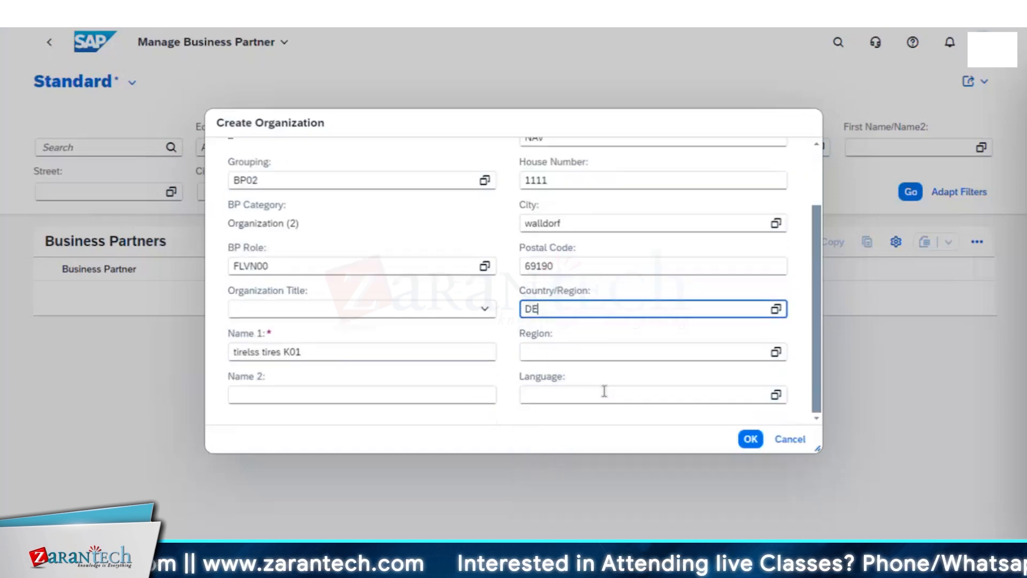
click(591, 357)
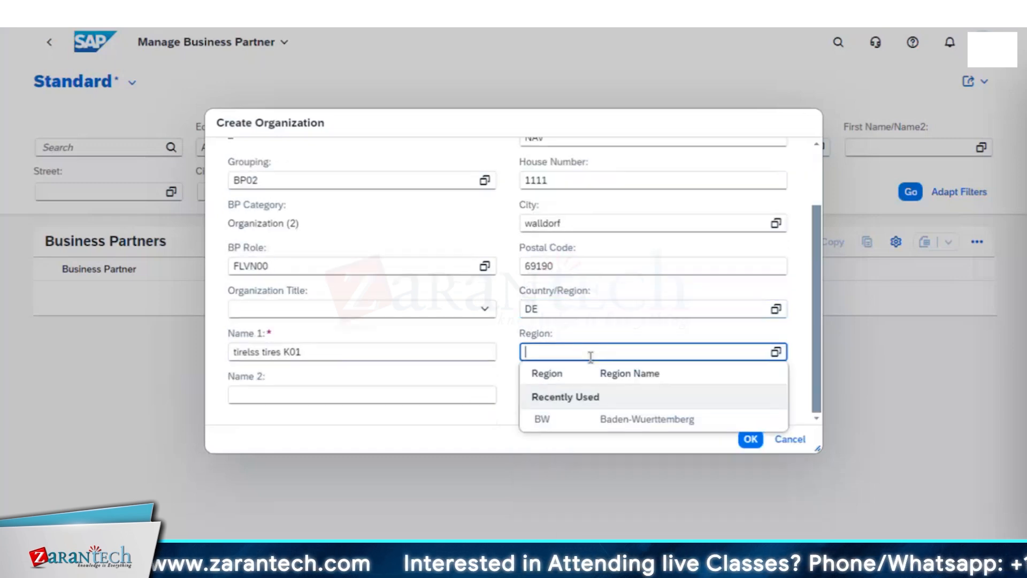
click(556, 415)
Set the organization's language to EN (English) and confirm the entered organization data
click(556, 397)
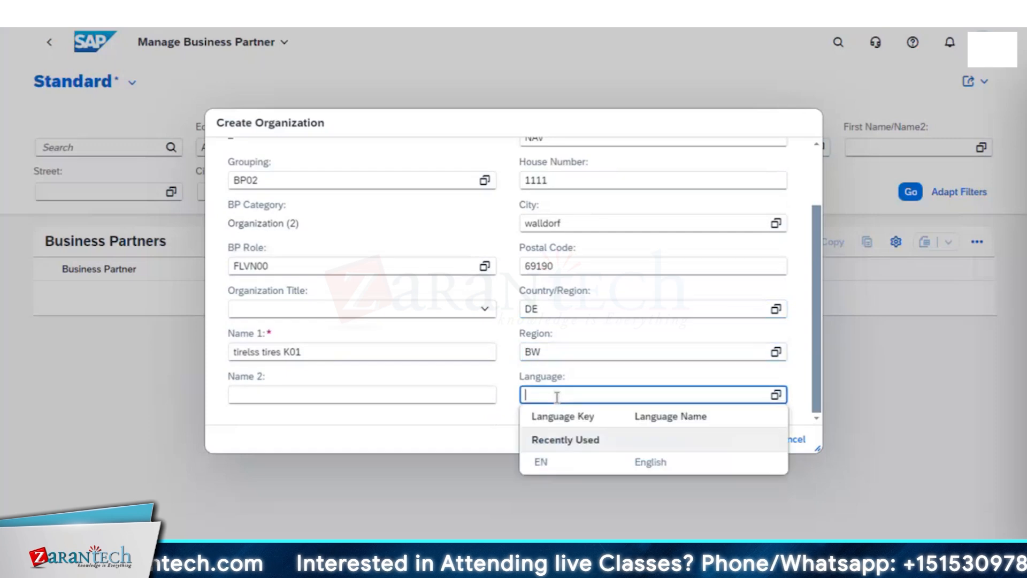
text(EN)
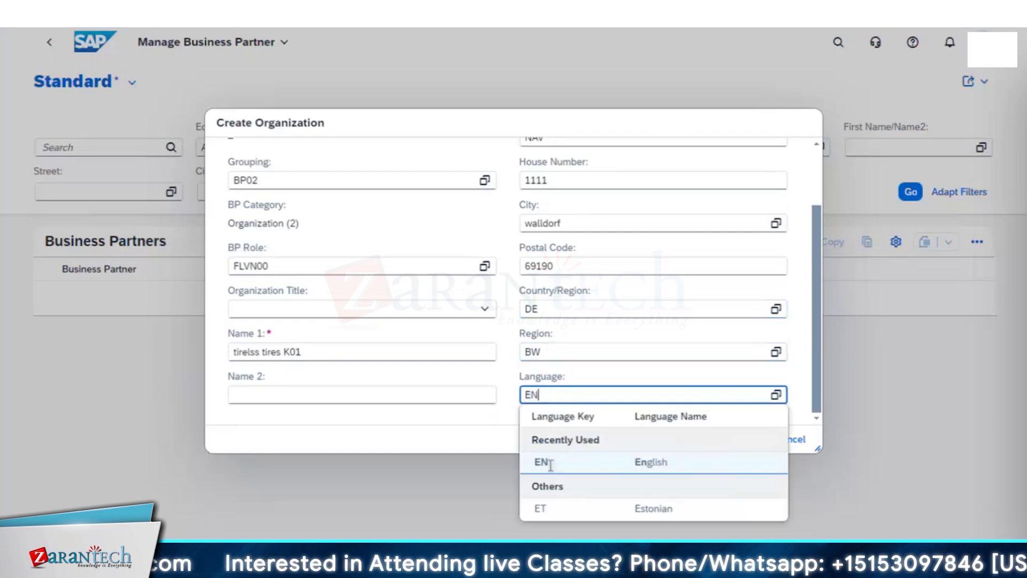
click(546, 463)
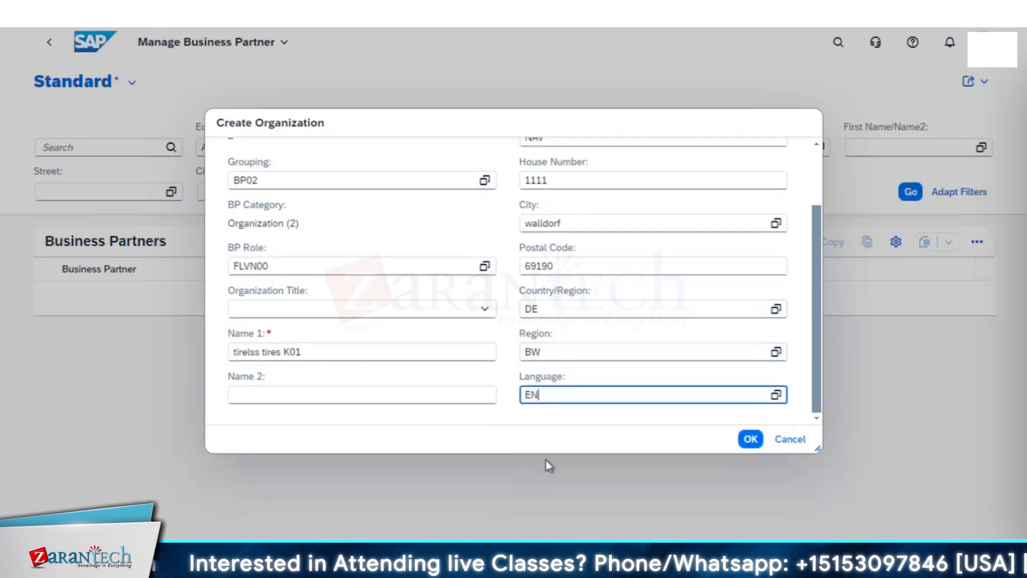
click(749, 440)
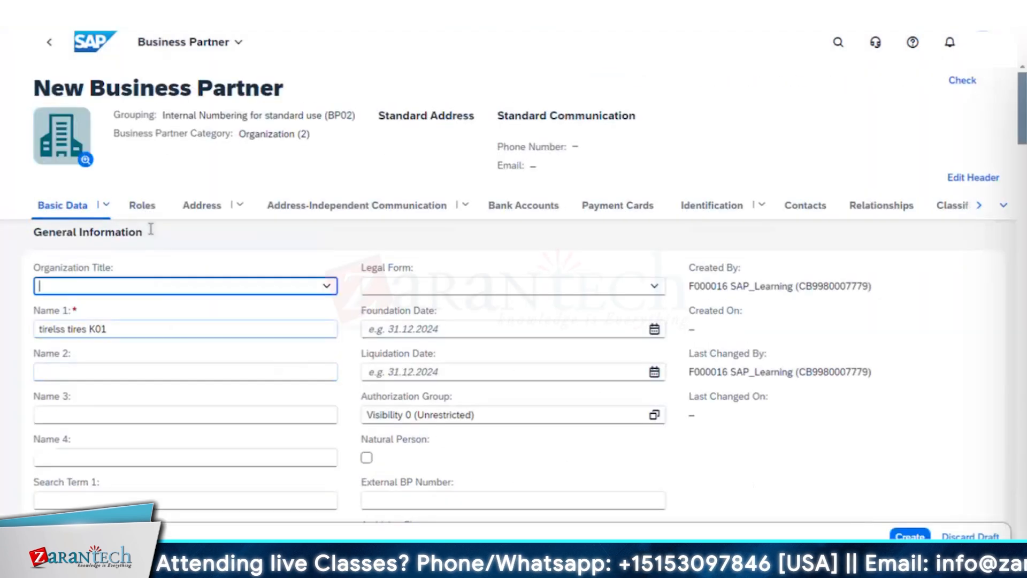
Add the supplier role FLVN01 to the new business partner's roles
click(143, 207)
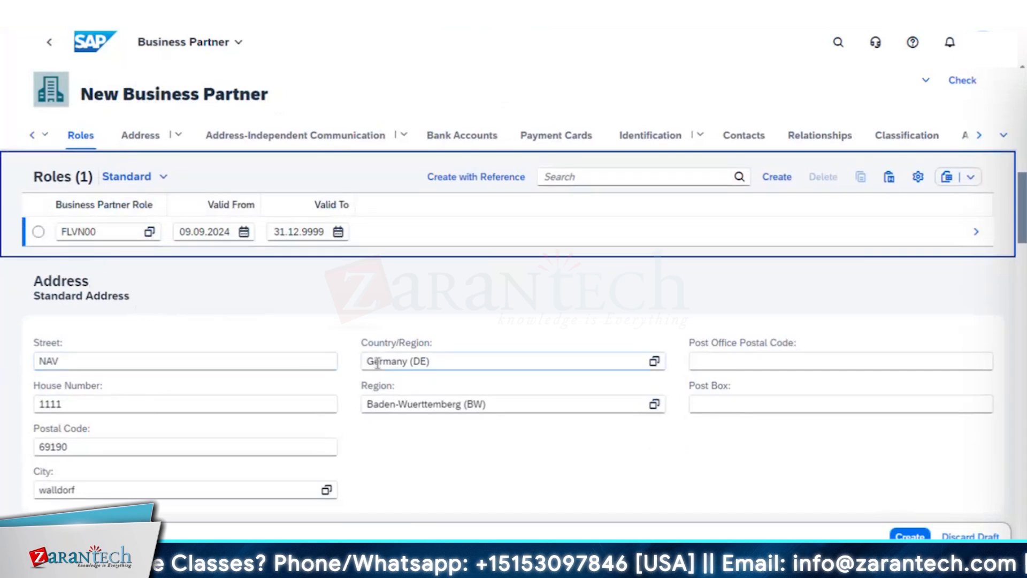
scroll(373, 371, up, 3)
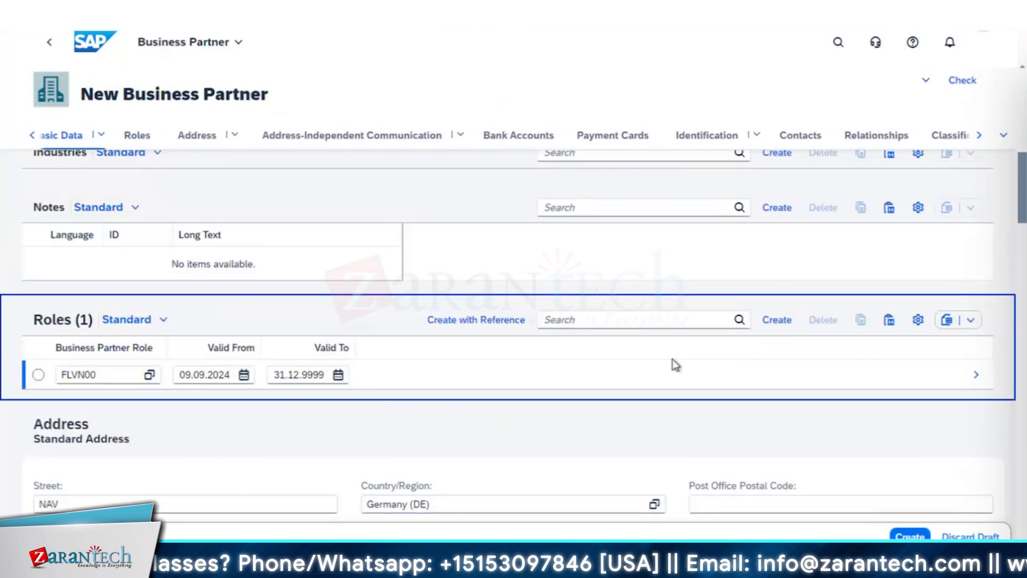
click(770, 323)
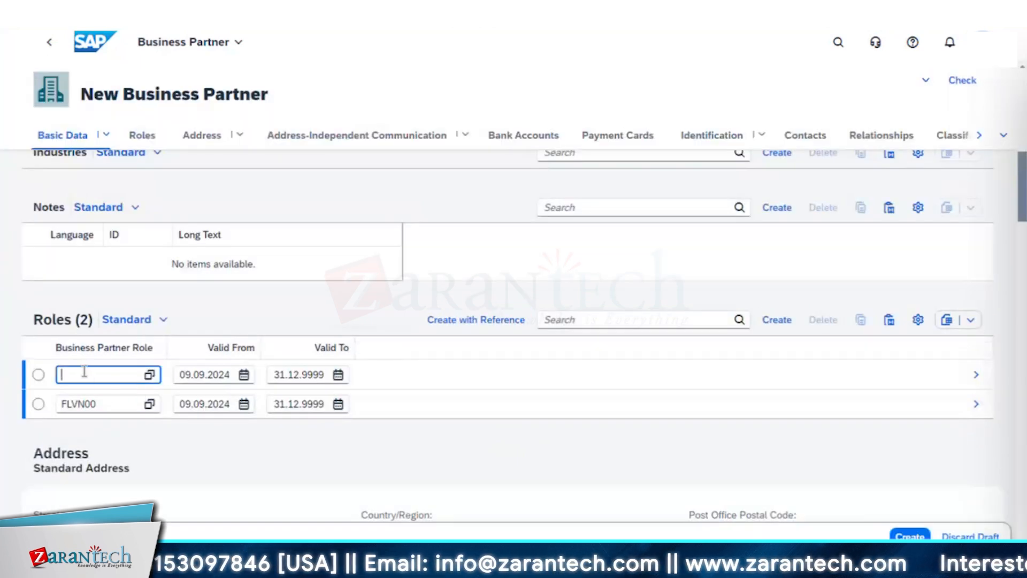
text(F)
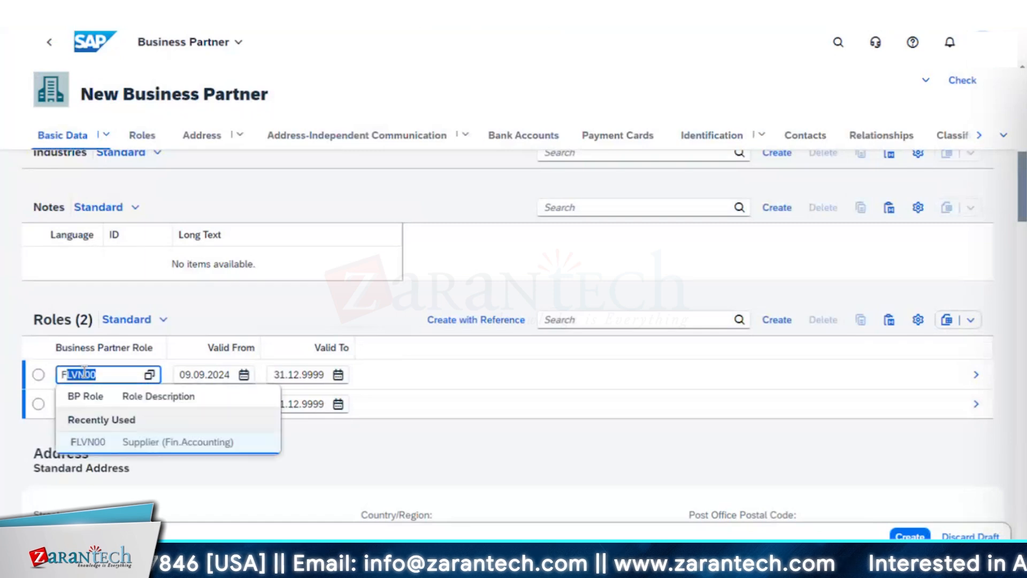
text(LNV)
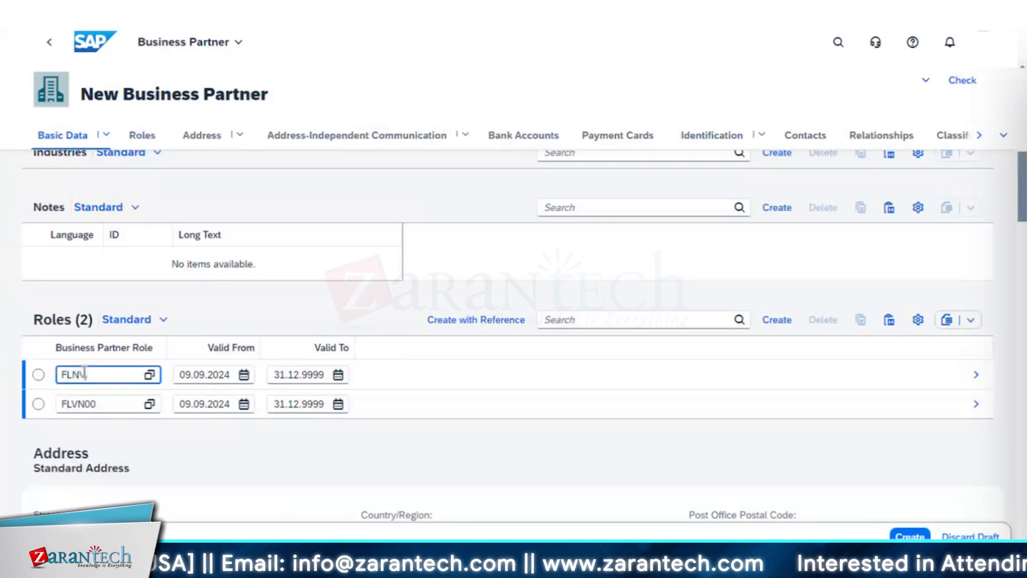
key(BackSpace)
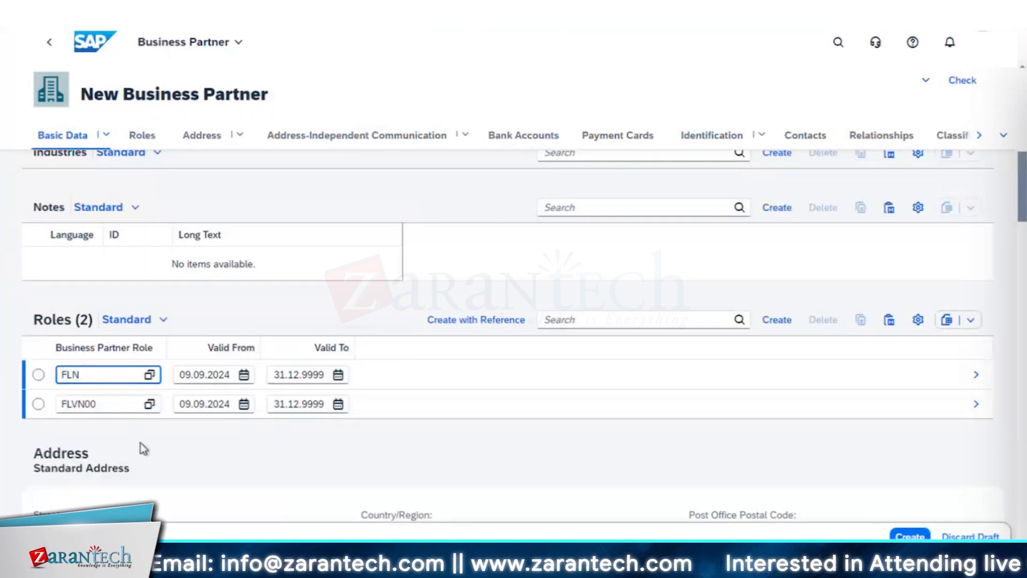
key(BackSpace)
text(VN00)
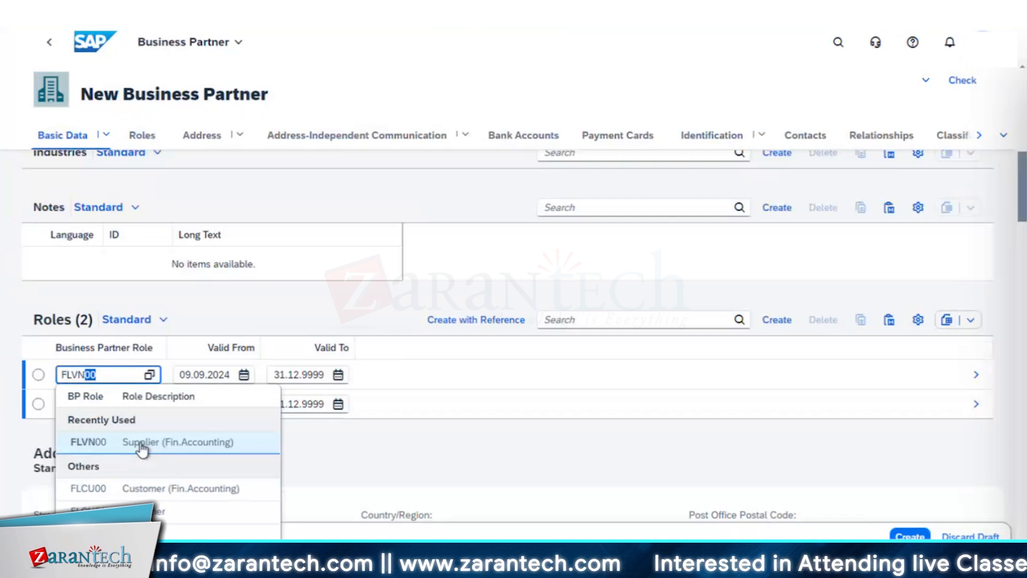
key(Down)
key(Down)
key(Return)
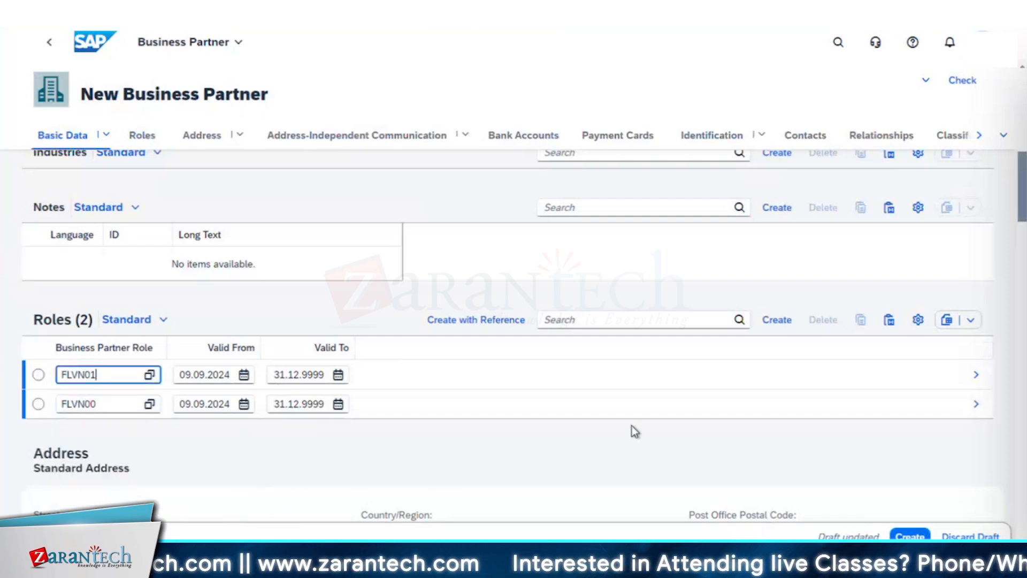
Open the details of the FLVN01 supplier role and review its general, role, address and communication data
click(977, 375)
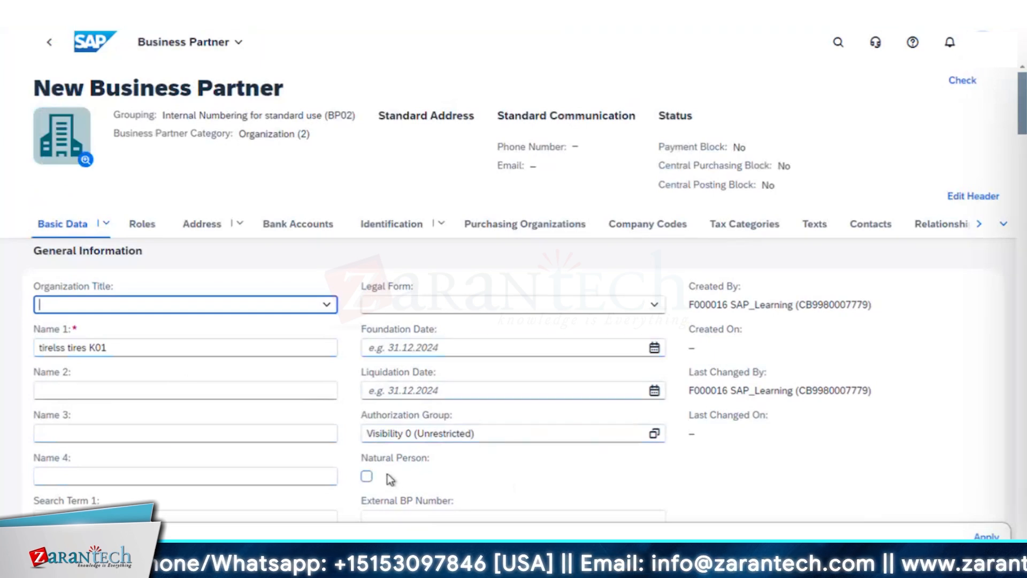
scroll(385, 471, down, 10)
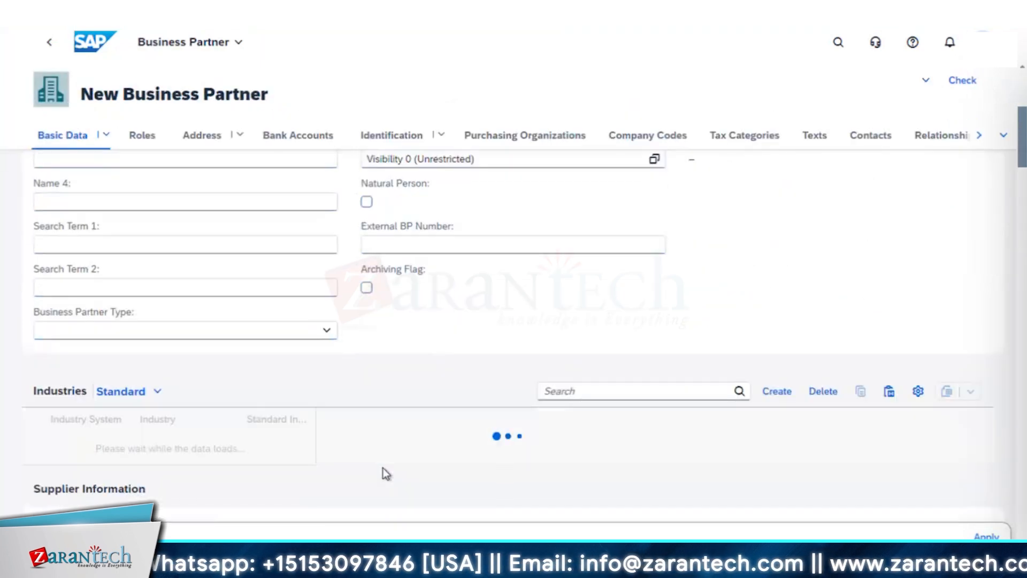
scroll(385, 474, down, 10)
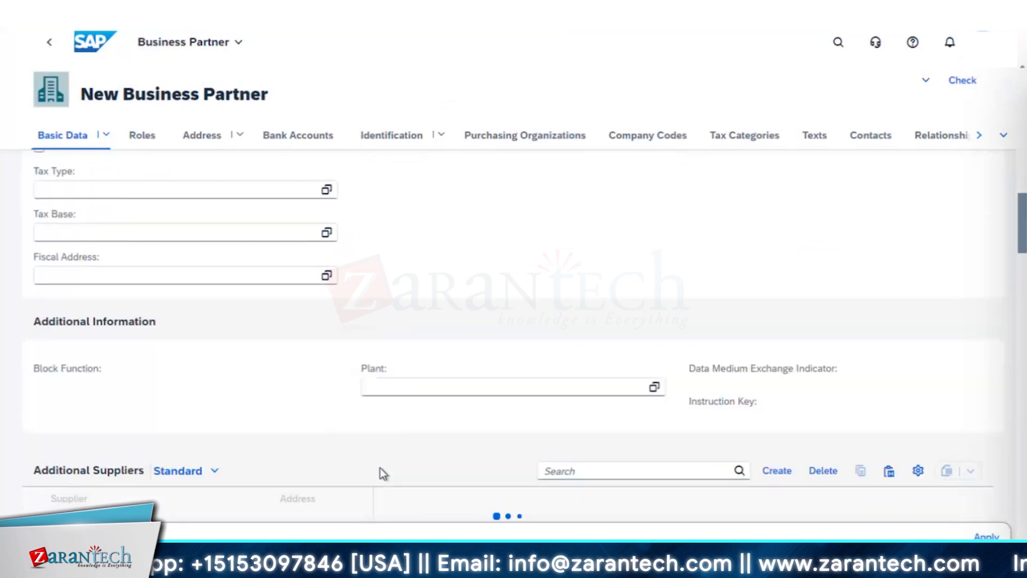
scroll(380, 468, down, 10)
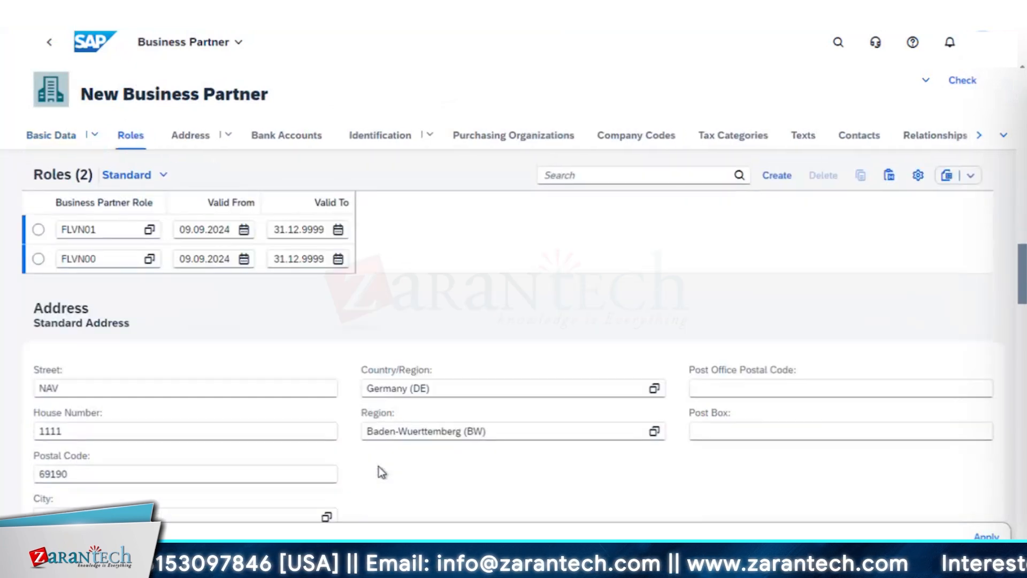
scroll(380, 470, up, 5)
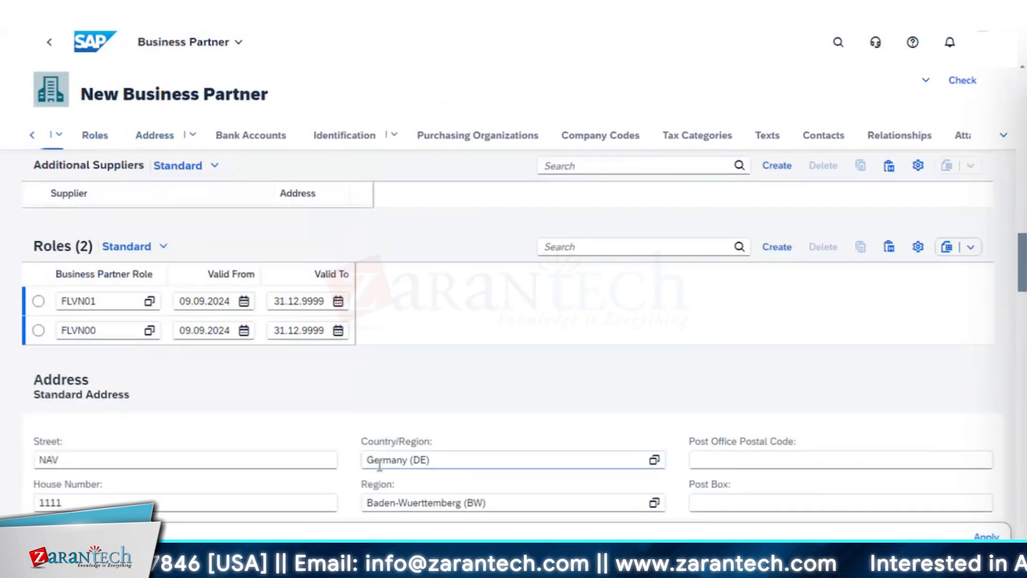
scroll(379, 466, down, 5)
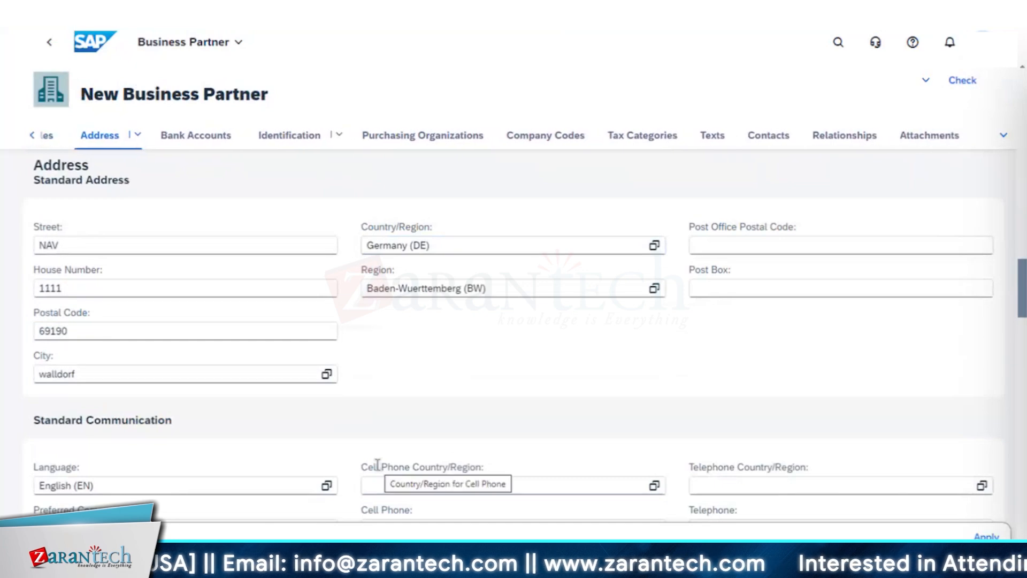
scroll(378, 463, down, 1)
scroll(376, 460, down, 3)
Create a company code entry for the supplier and assign it DE Company Code (1010)
click(527, 139)
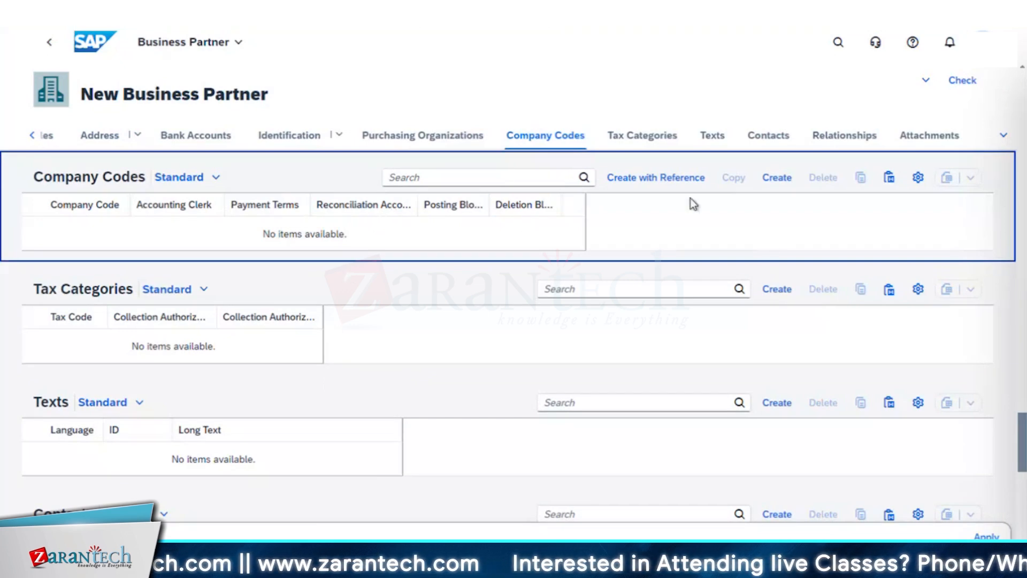
click(784, 185)
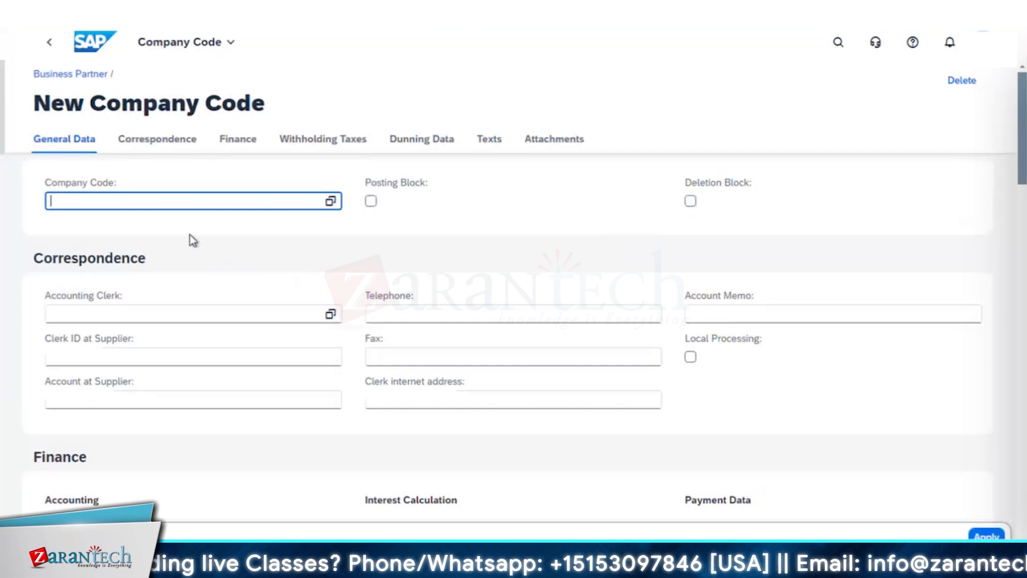
click(331, 202)
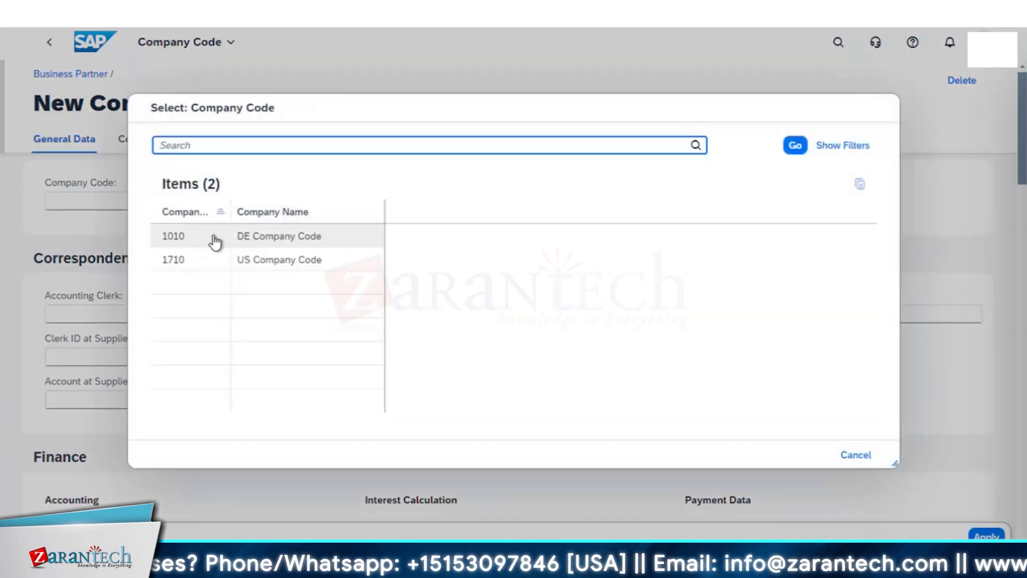
click(209, 239)
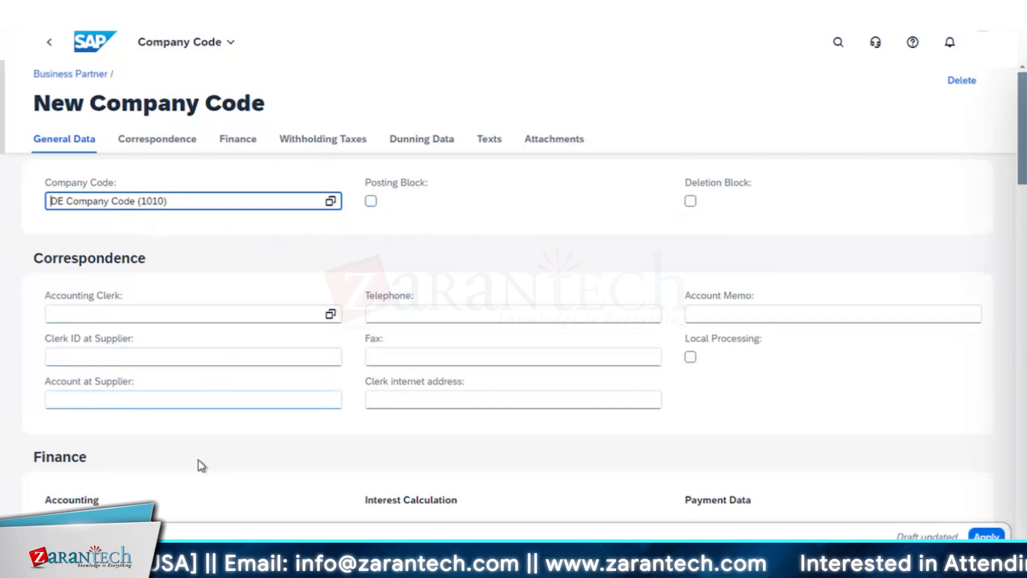
Set the company code's reconciliation account to Payables Domestic (21100000) and apply the company code data
scroll(203, 461, down, 4)
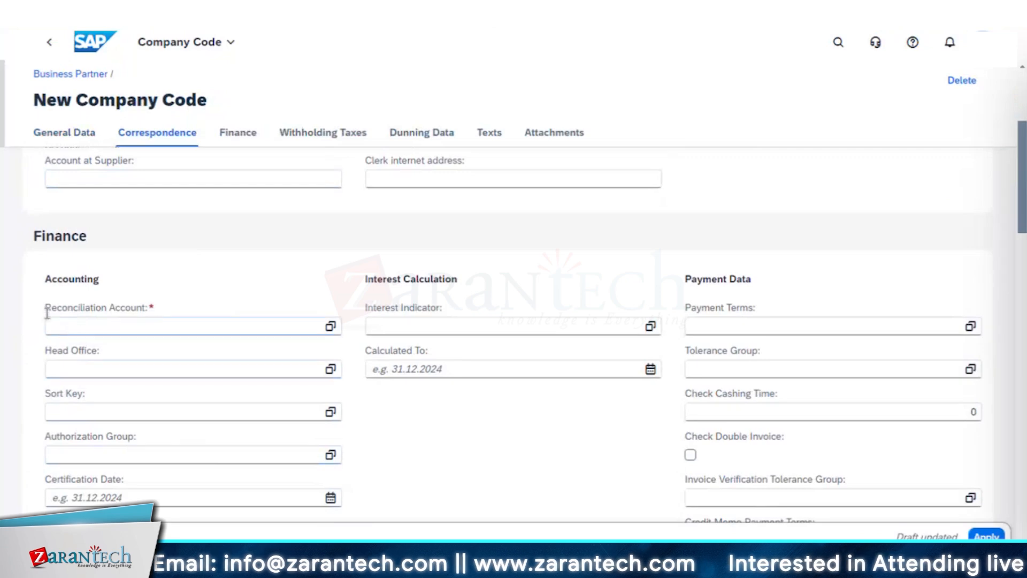
drag(152, 307, 38, 308)
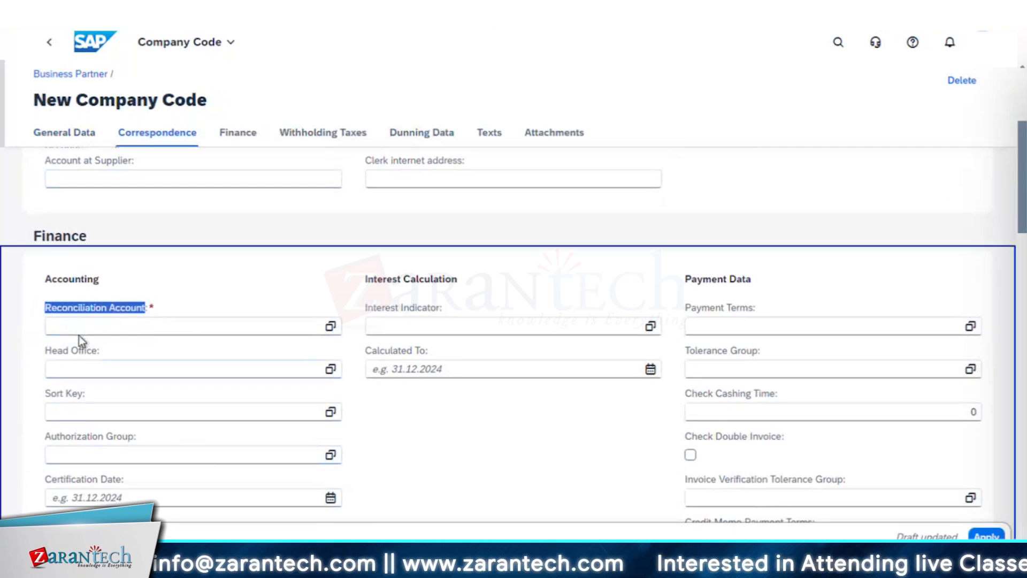
click(82, 328)
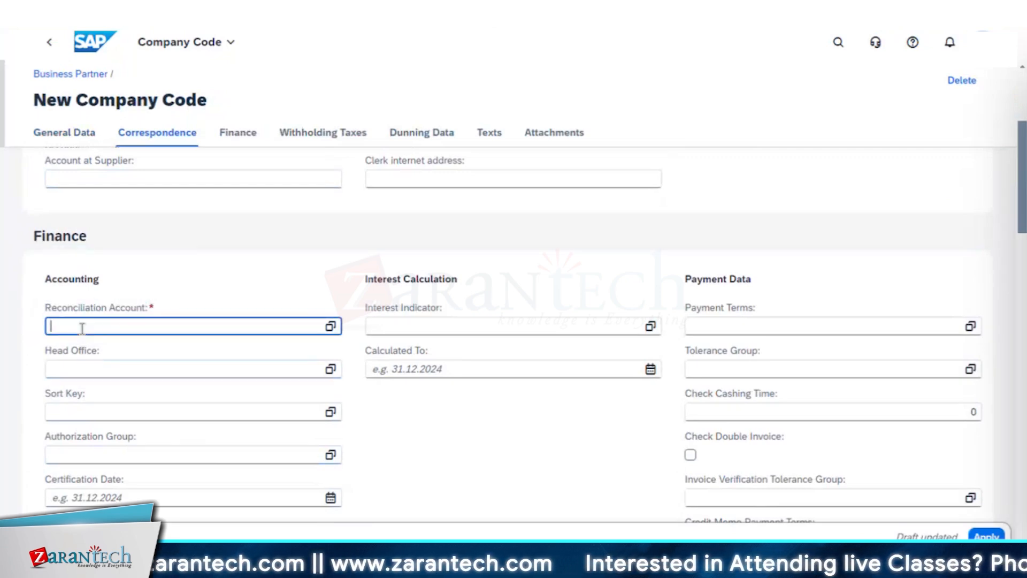
text(21)
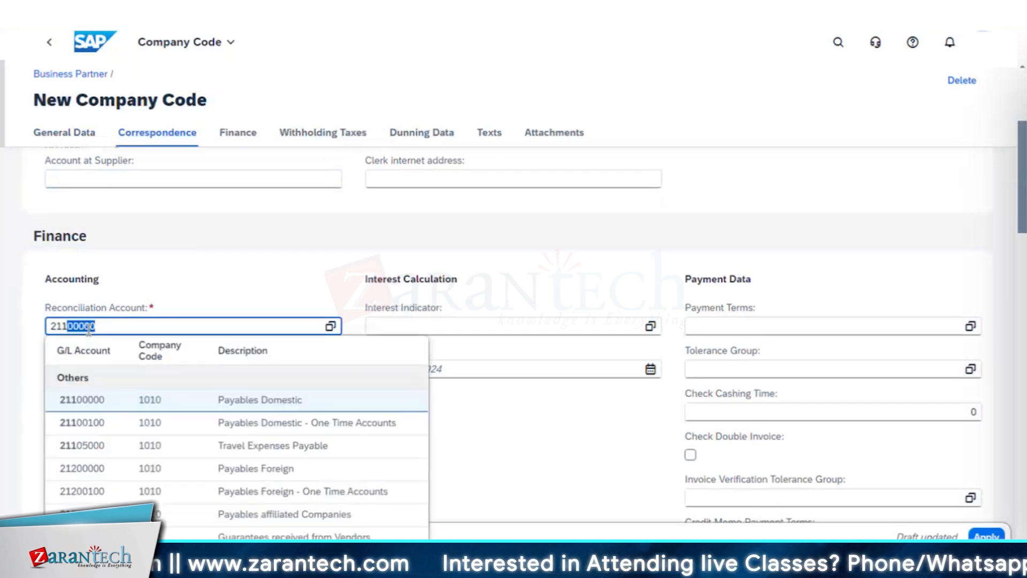
text(1)
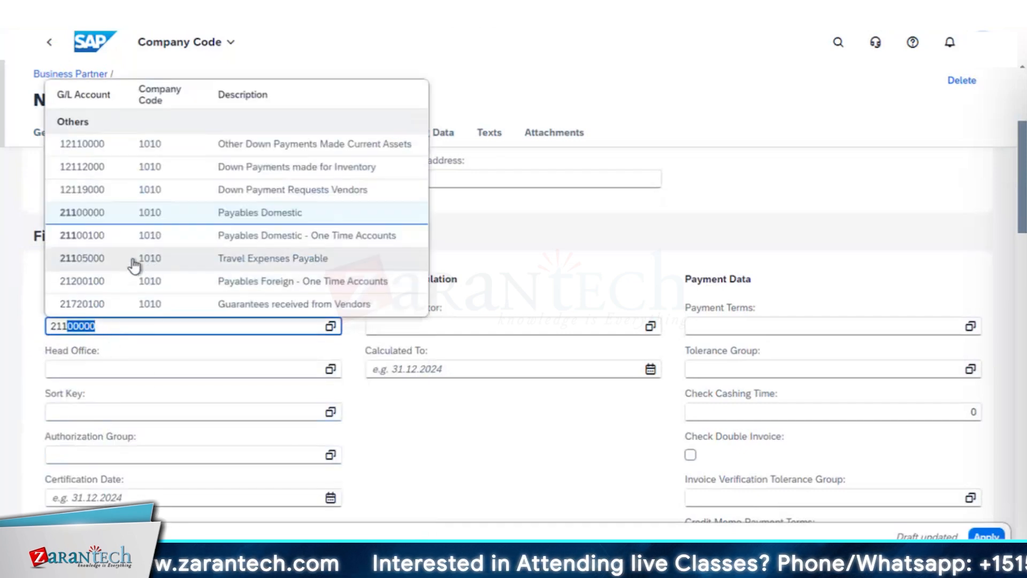
click(124, 217)
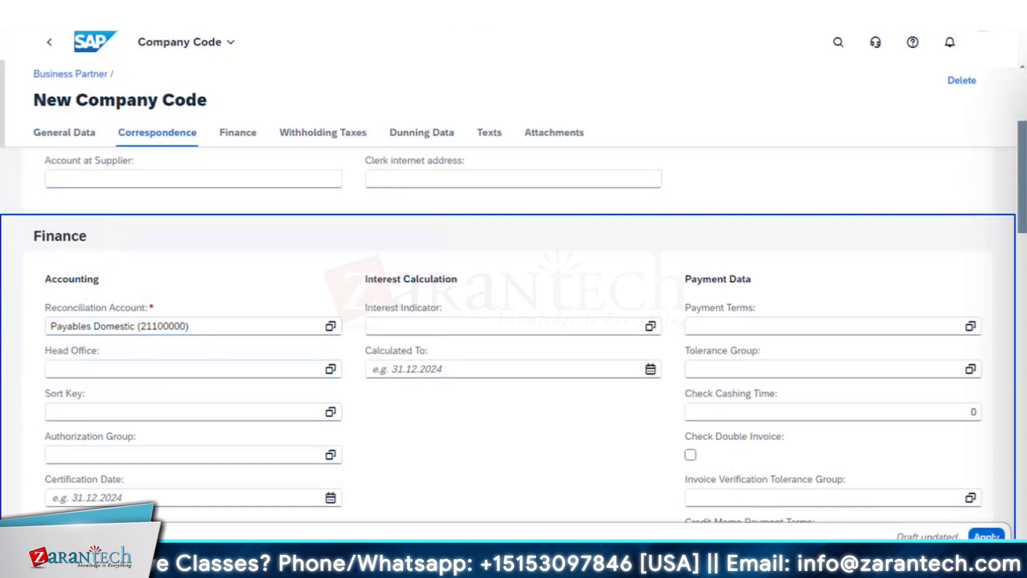
click(986, 536)
click(776, 176)
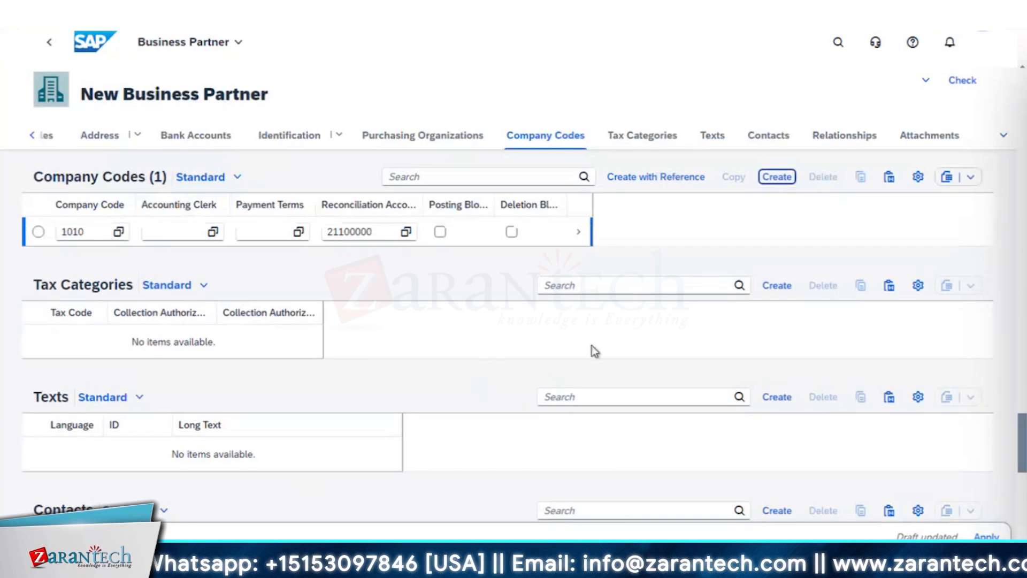
Review the supplier's identification, tax and company code sections, and apply the role data to return to the business partner
scroll(374, 371, up, 5)
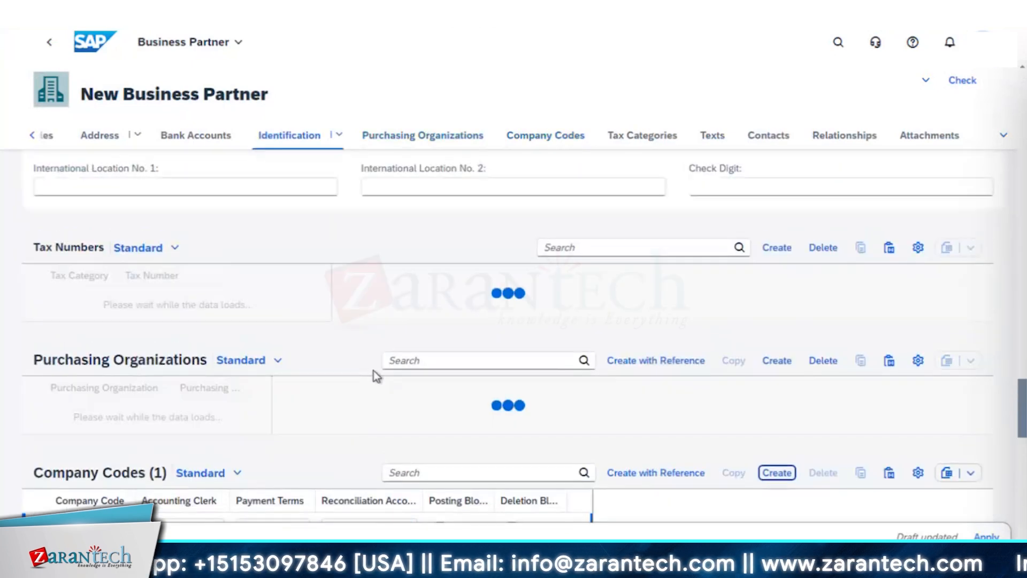
scroll(373, 370, up, 4)
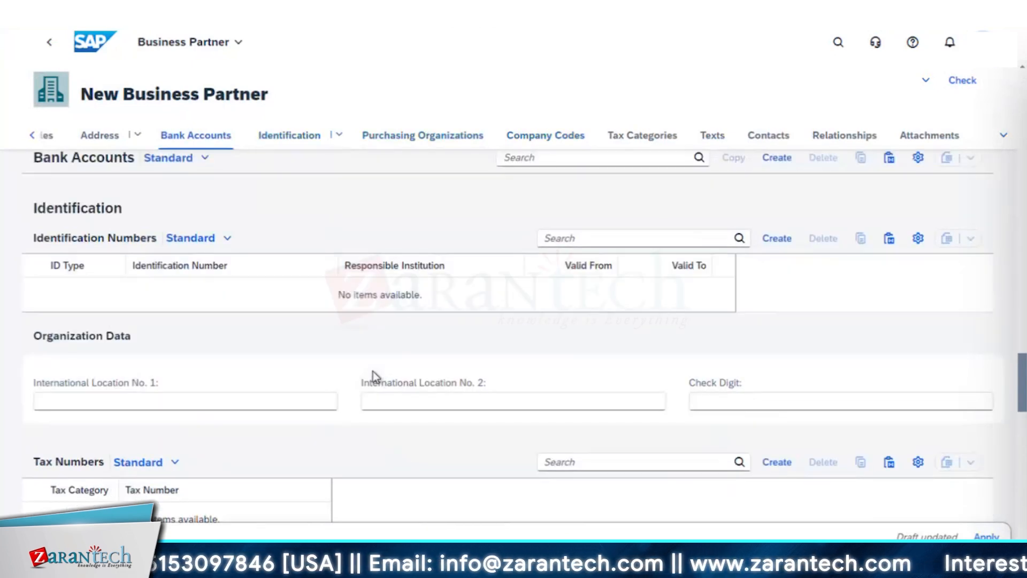
scroll(374, 373, down, 5)
scroll(376, 377, down, 4)
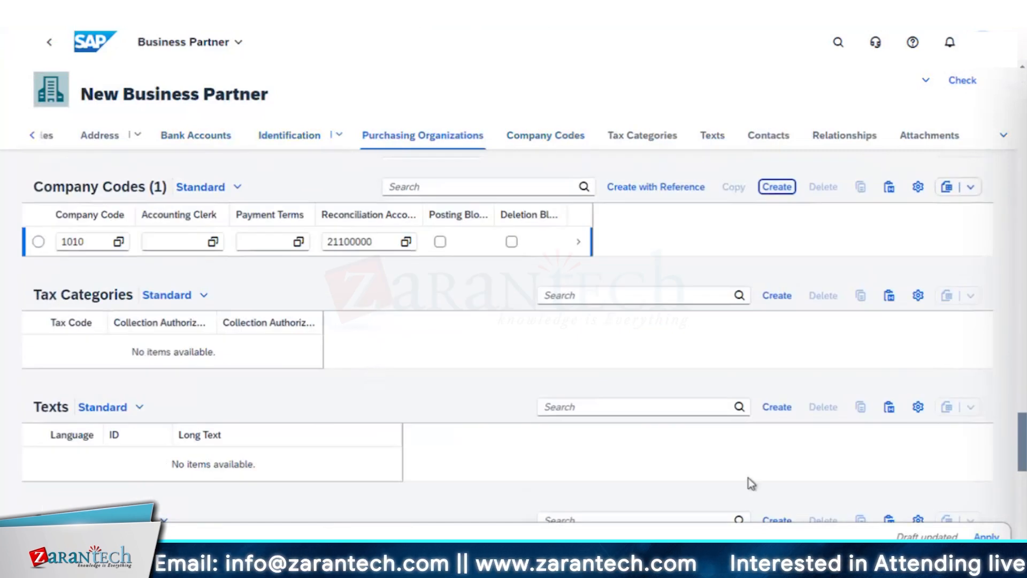
click(975, 536)
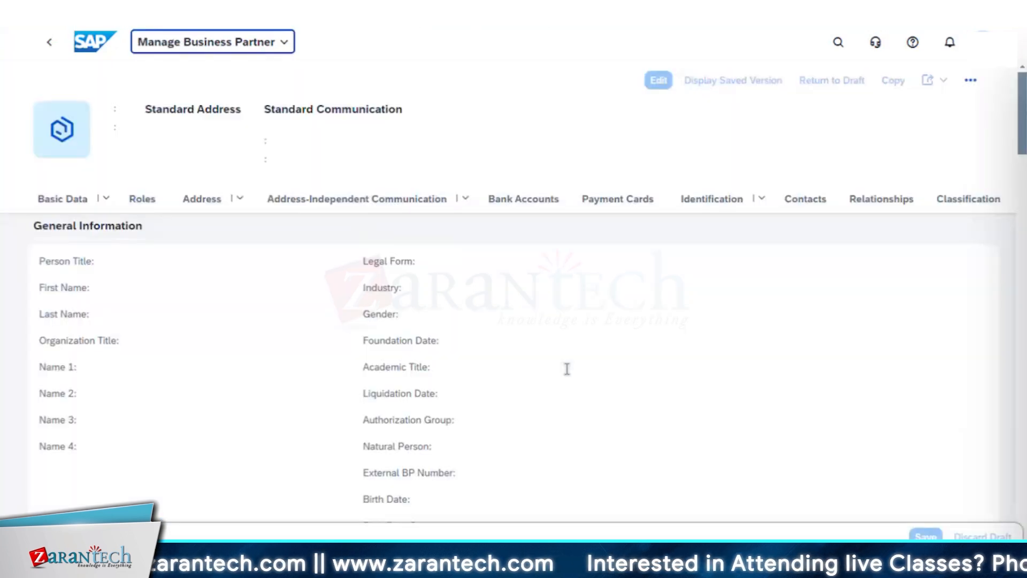
Reopen the FLVN01 role's details and create a purchasing organization entry for DE Purchasing Org (1010)
scroll(137, 210, down, 10)
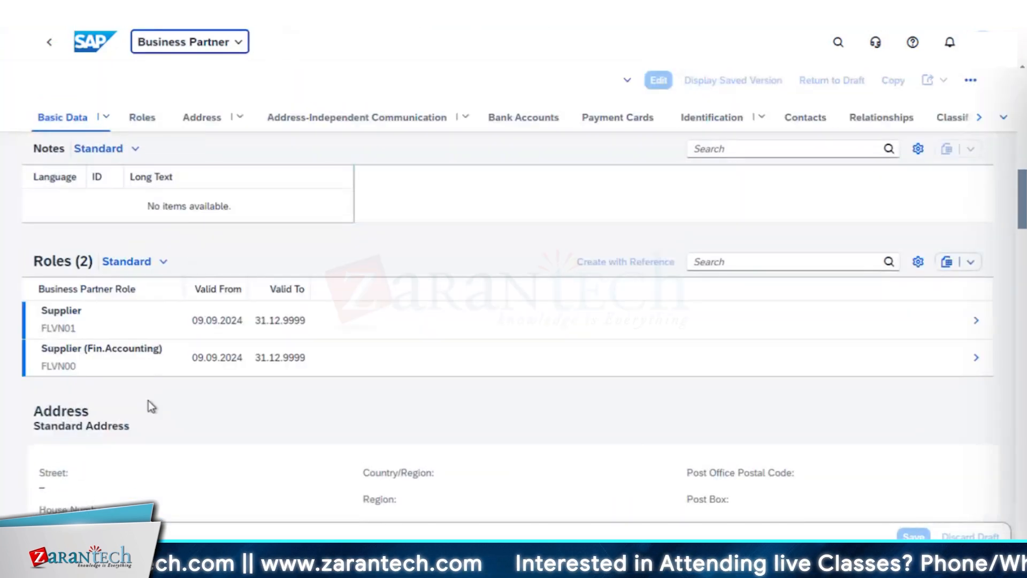
scroll(177, 378, up, 10)
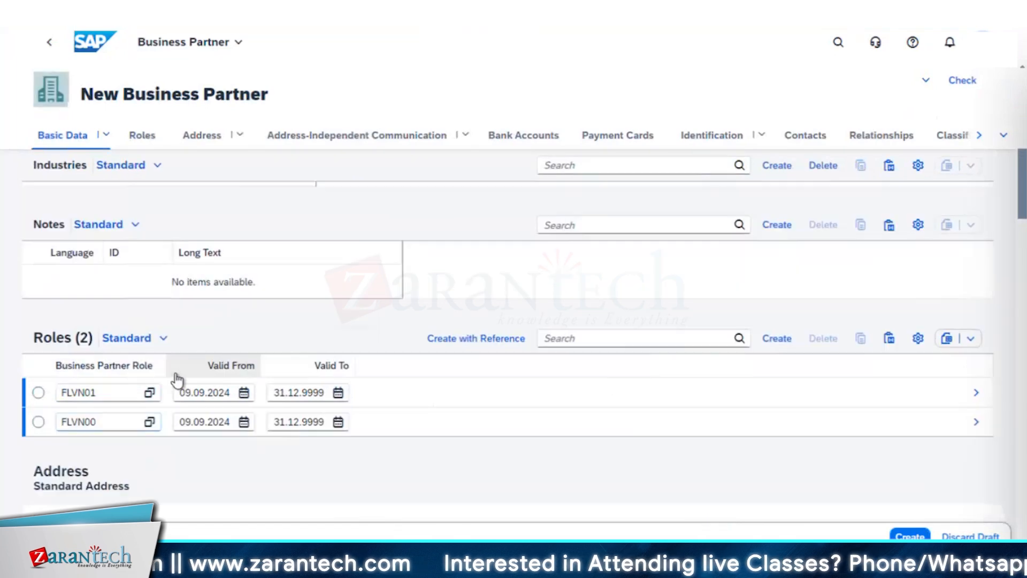
scroll(161, 424, down, 6)
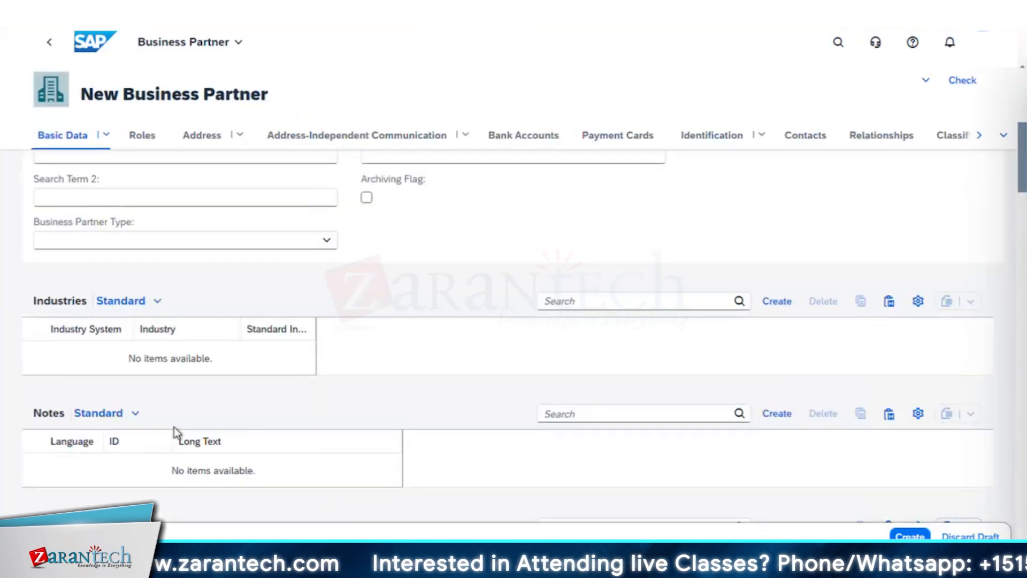
scroll(172, 425, down, 4)
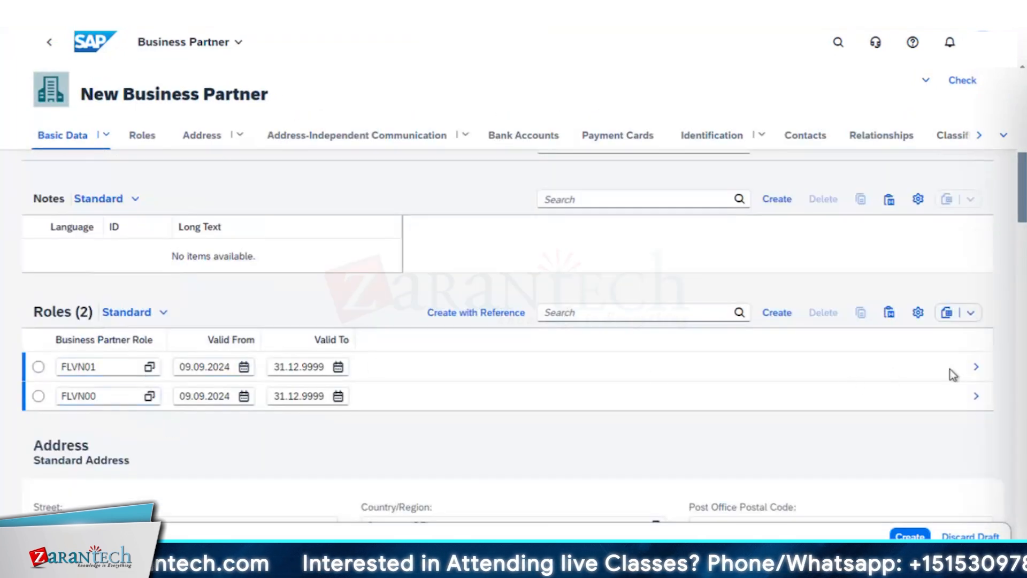
click(975, 368)
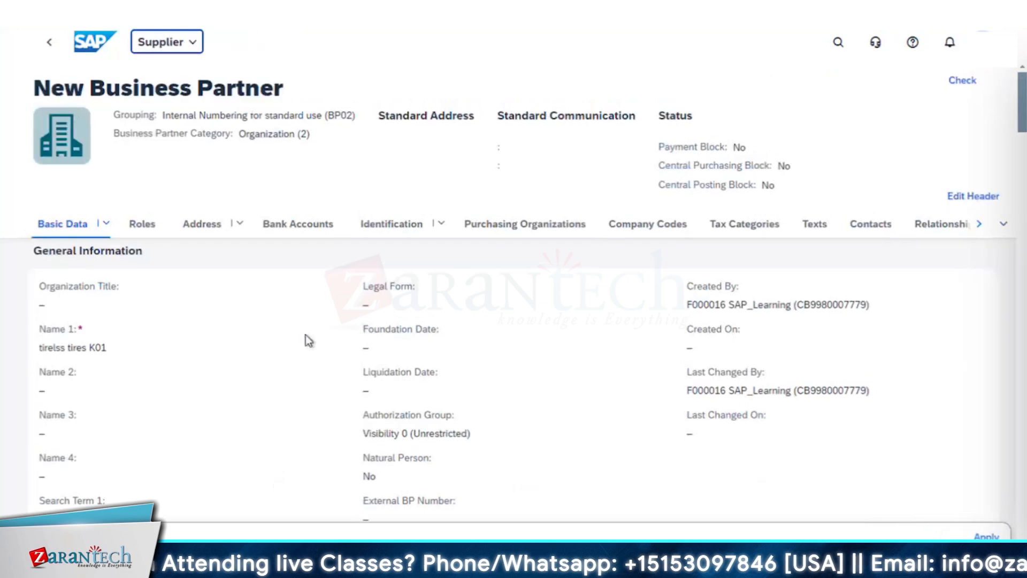
click(526, 226)
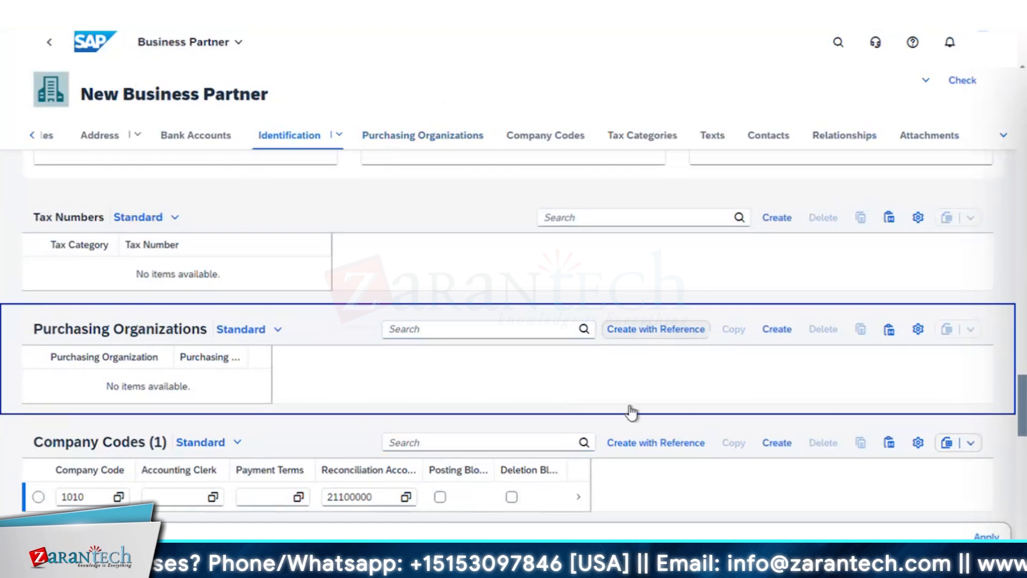
click(777, 330)
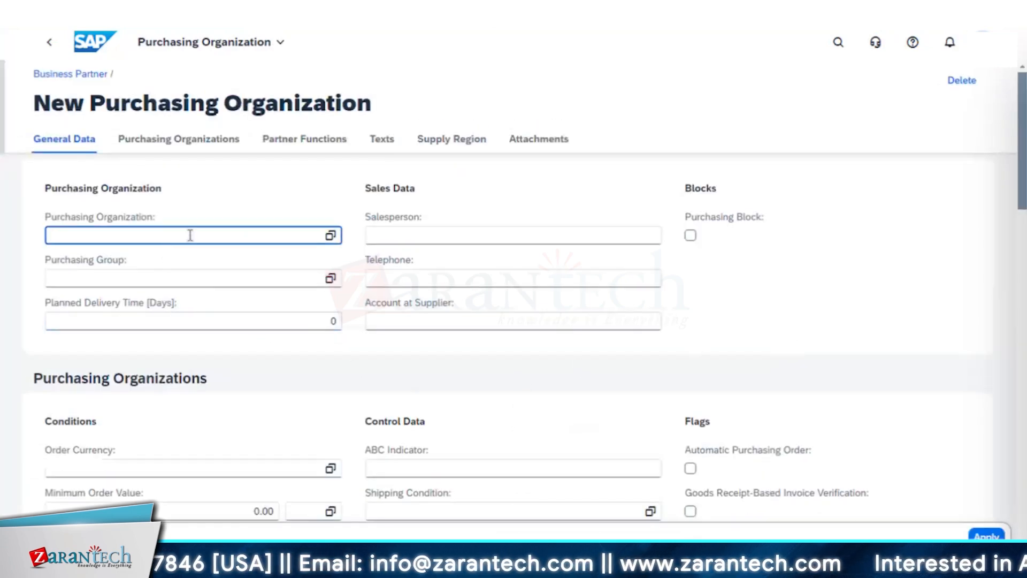
text(1010)
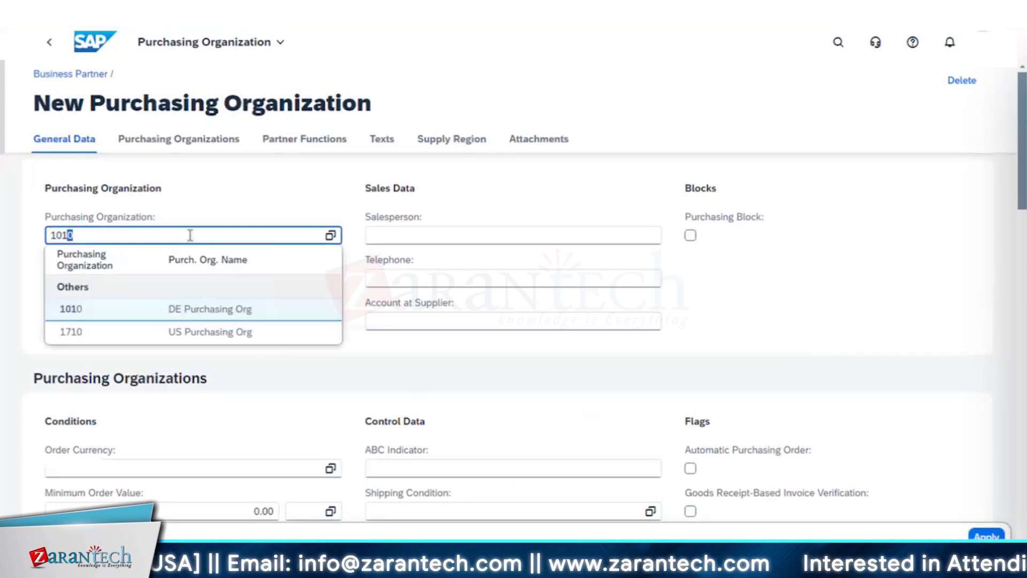
click(103, 310)
Set the purchasing group to Group 001 (001) and apply both the purchasing organization entry and the supplier role data
click(148, 281)
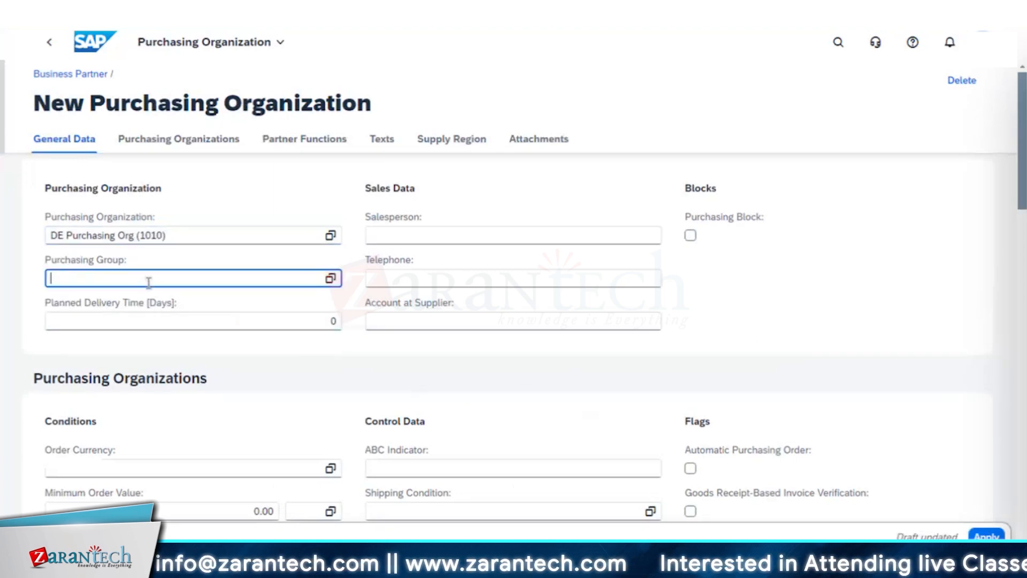
text(001)
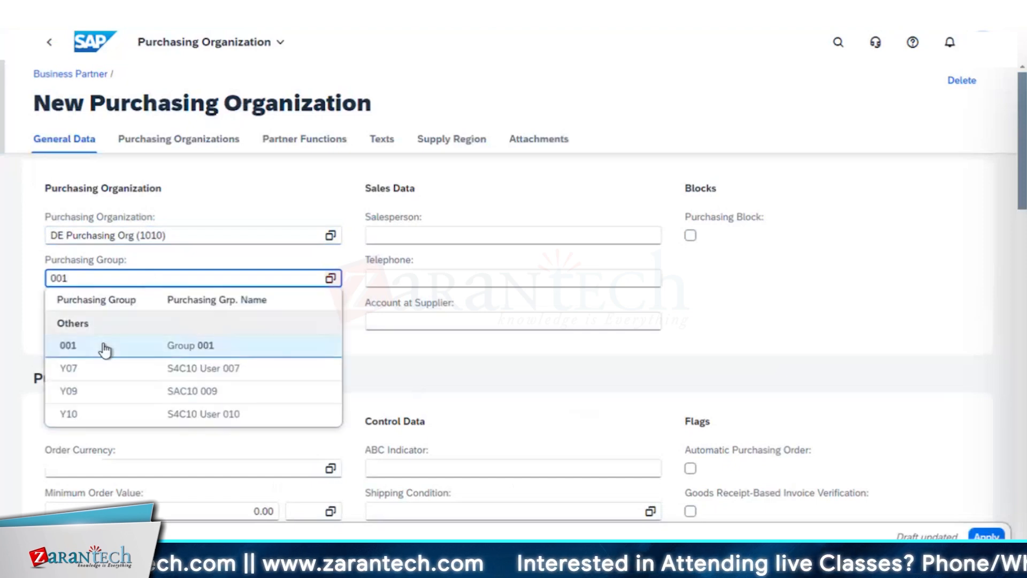
click(49, 347)
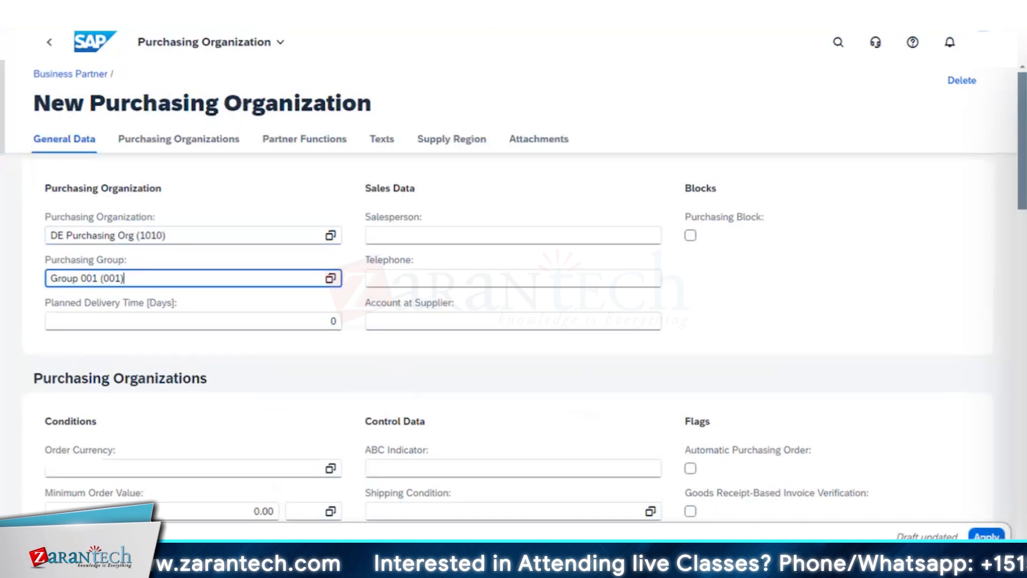
click(986, 536)
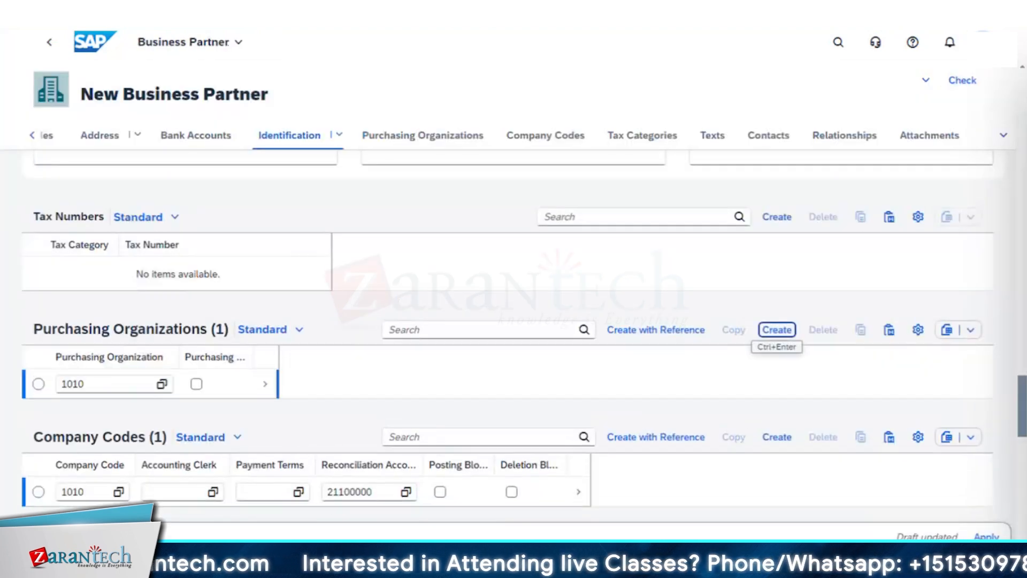
click(983, 537)
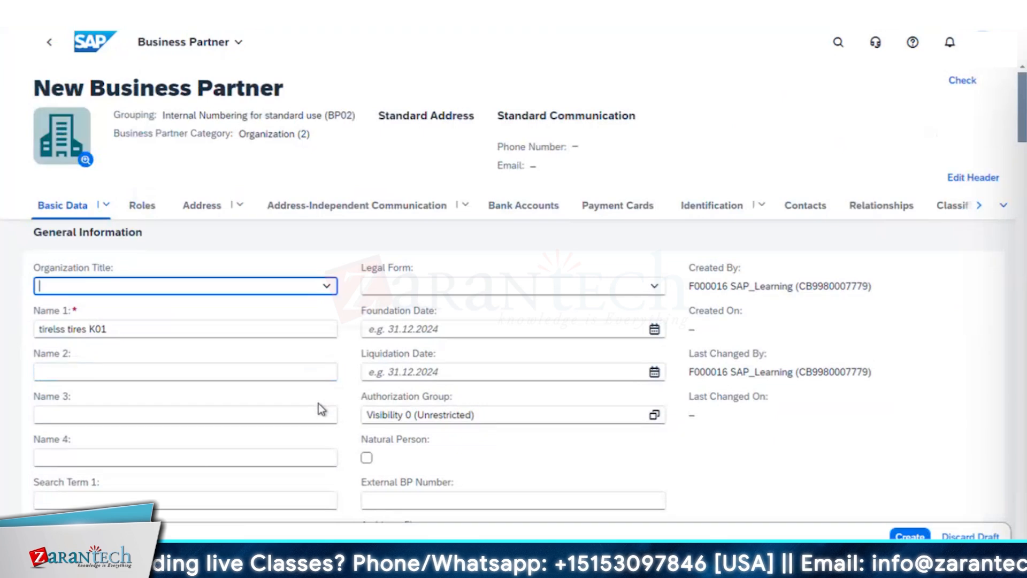
Add a bank account entry with ID 01 to the business partner and set its bank country to Germany (DE)
click(525, 209)
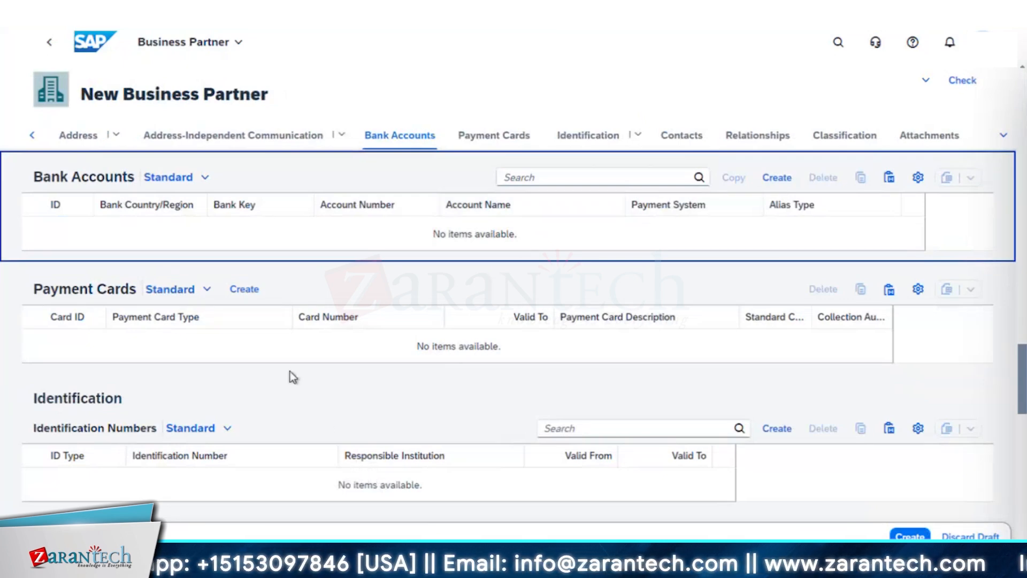
click(773, 178)
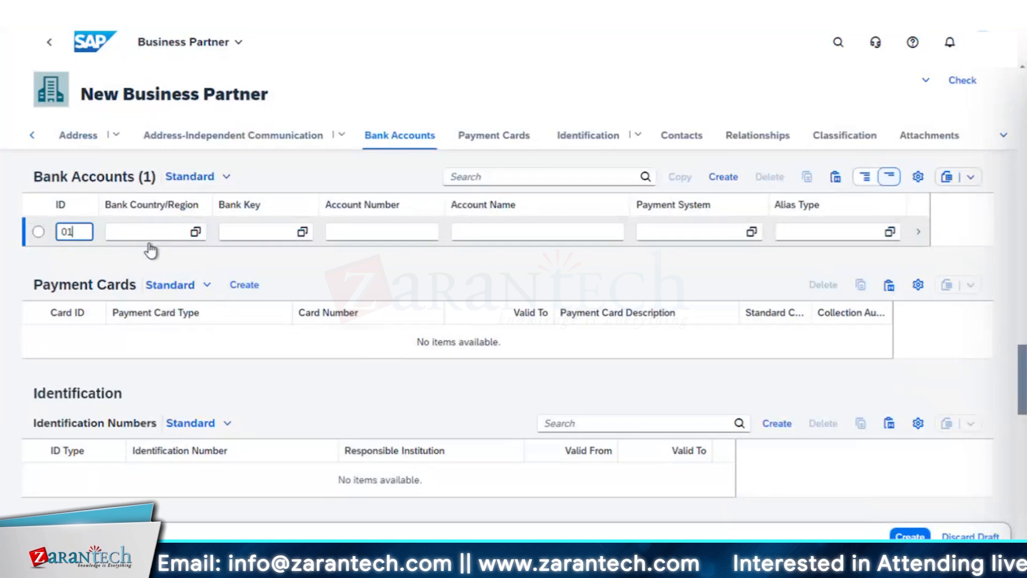
click(195, 233)
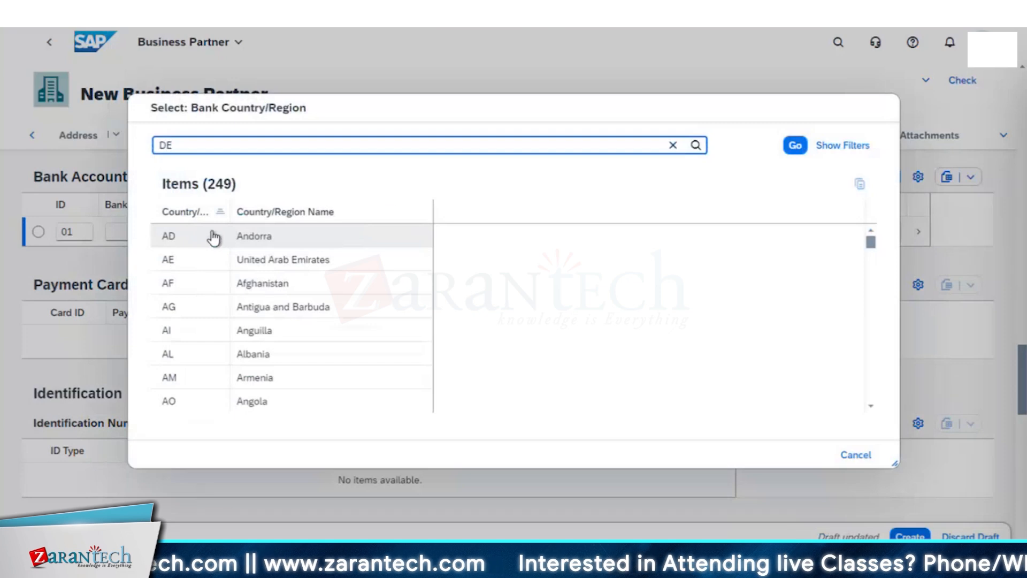
click(693, 147)
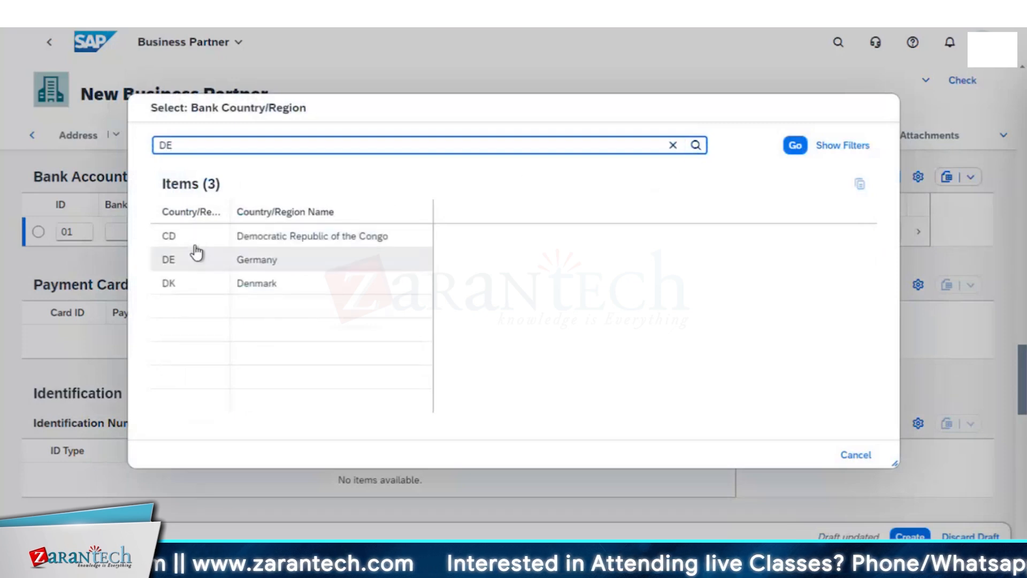
click(188, 262)
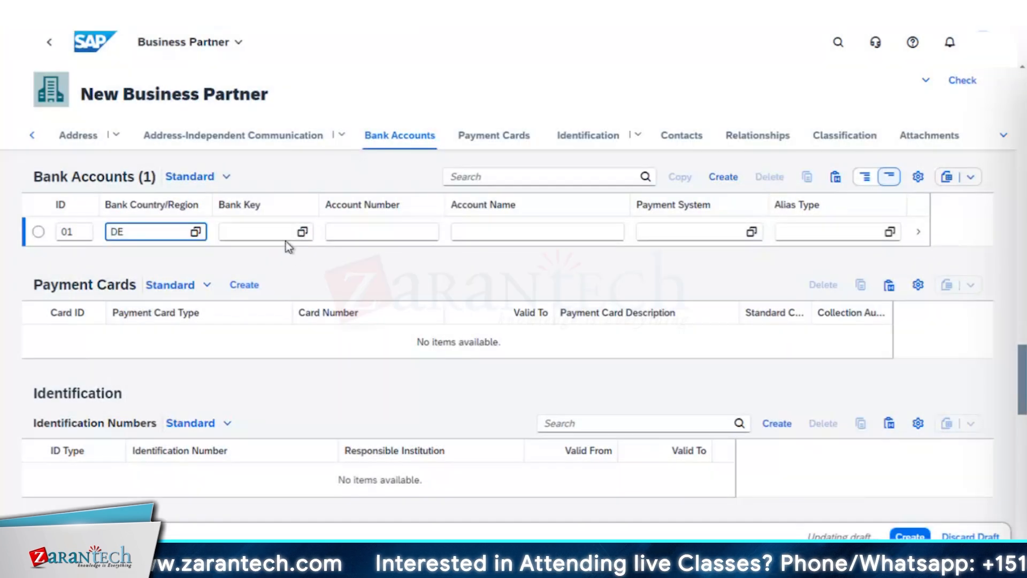
Set bank key 50070024 (Deutsche Bank 24 - SAMPLE BANK) for bank account 01 and enter its account number and account name
click(273, 232)
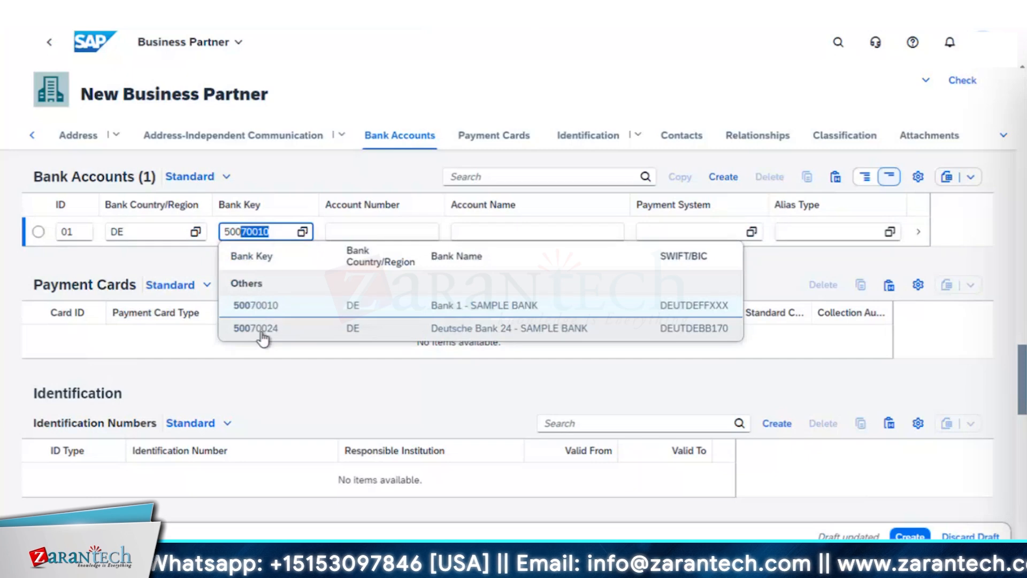
click(262, 332)
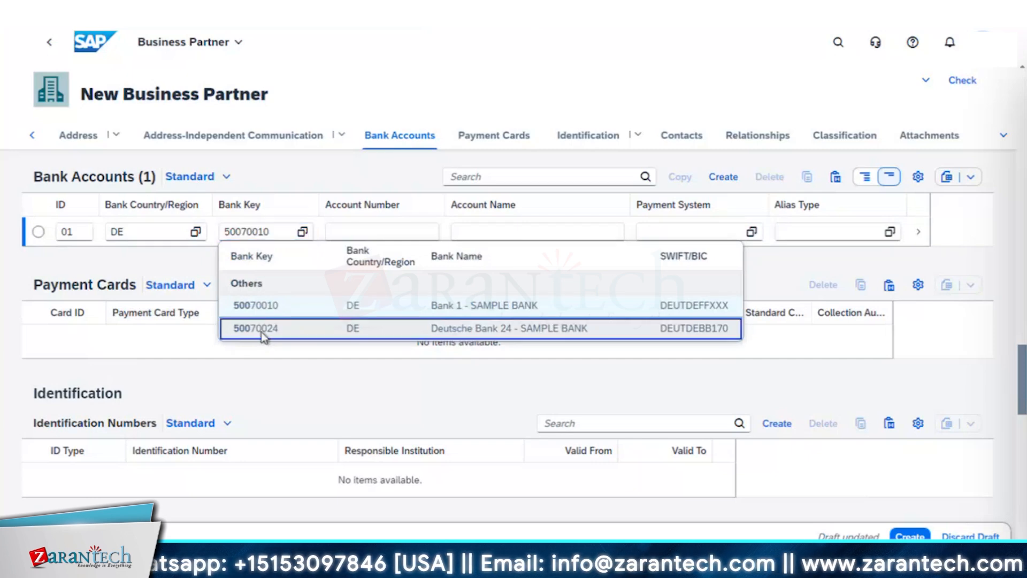
click(379, 237)
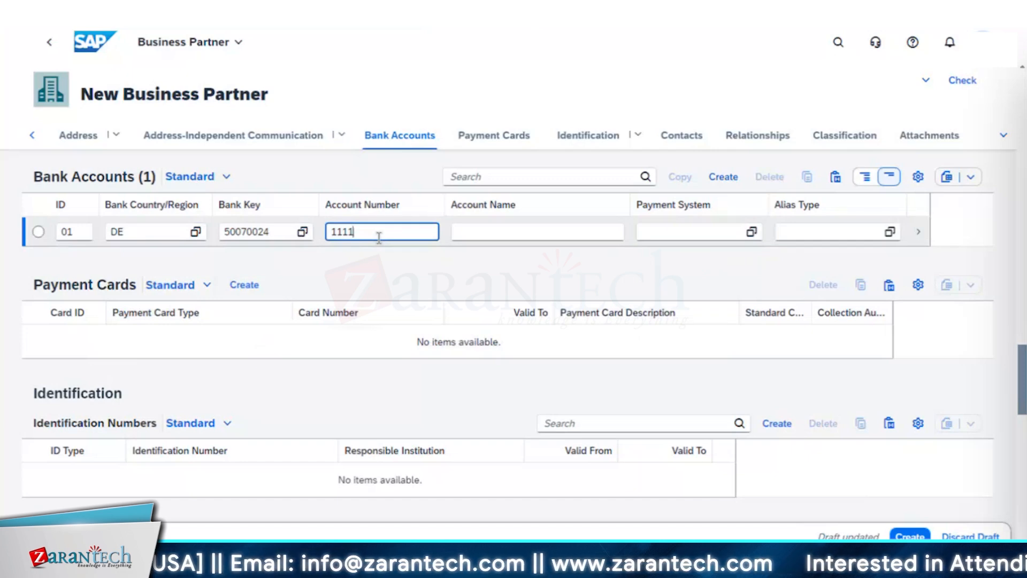
click(507, 233)
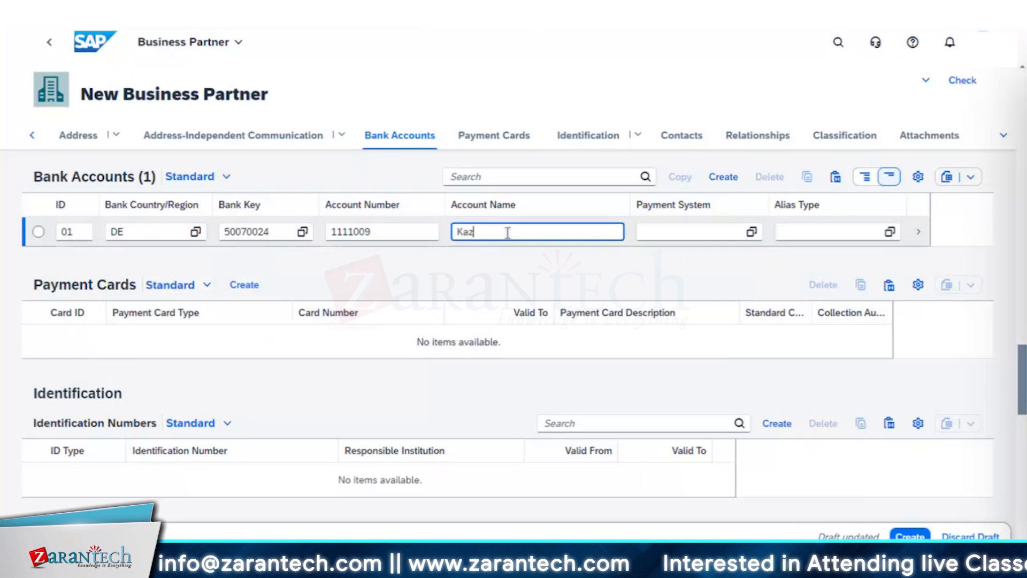
Propose an IBAN in bank account 01's details, apply the details and create the business partner
click(920, 236)
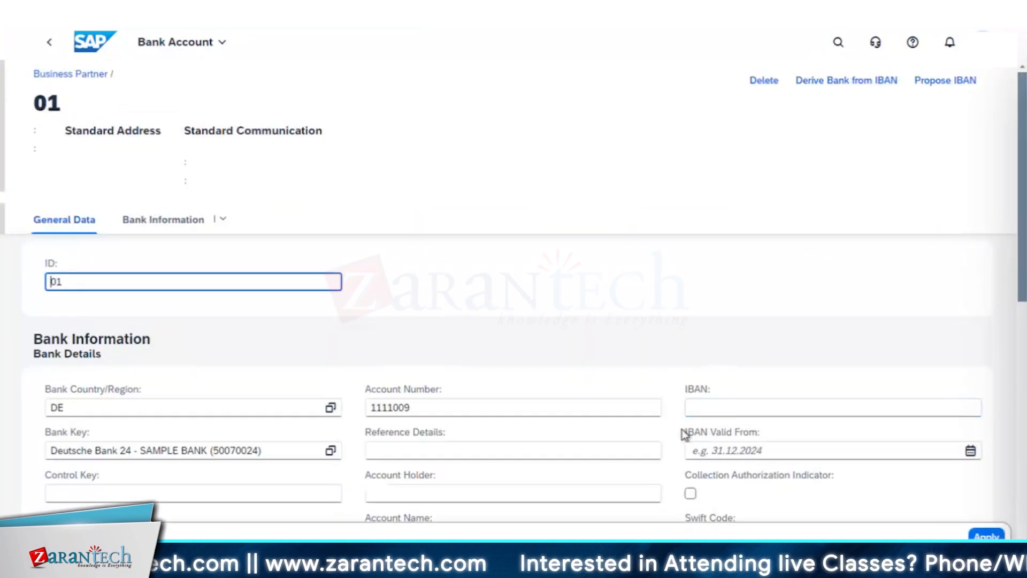
click(936, 81)
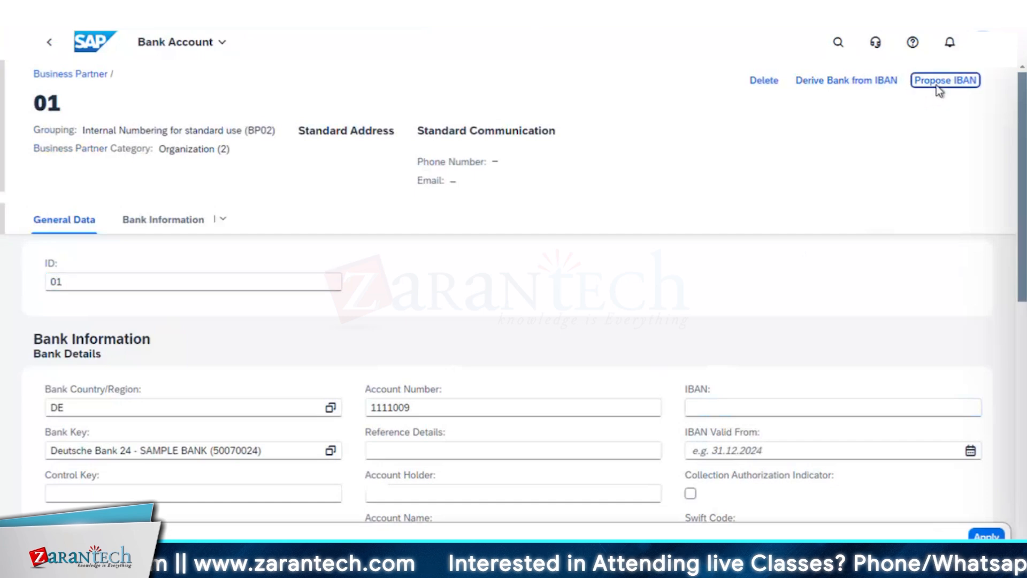
click(987, 536)
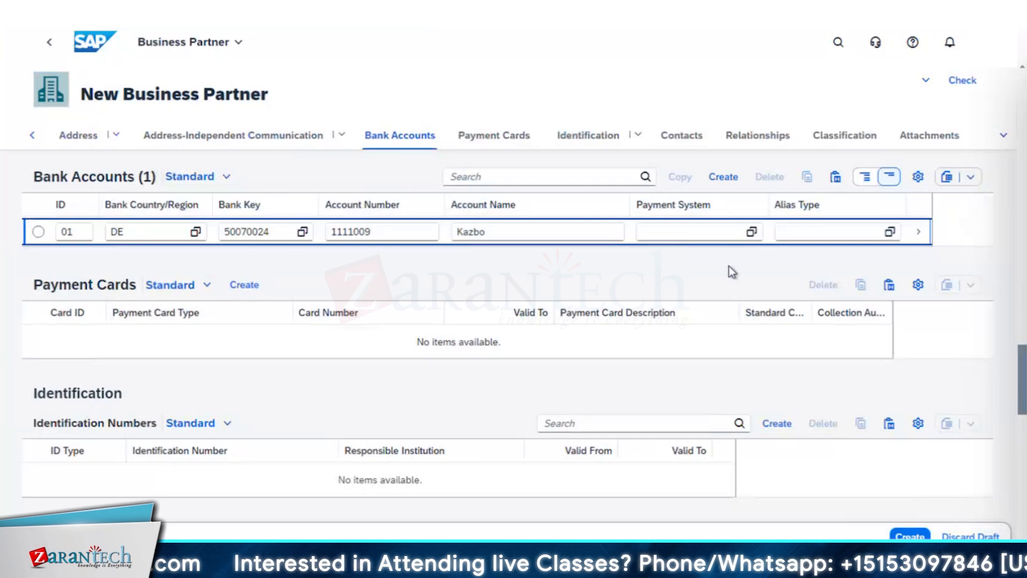
click(904, 536)
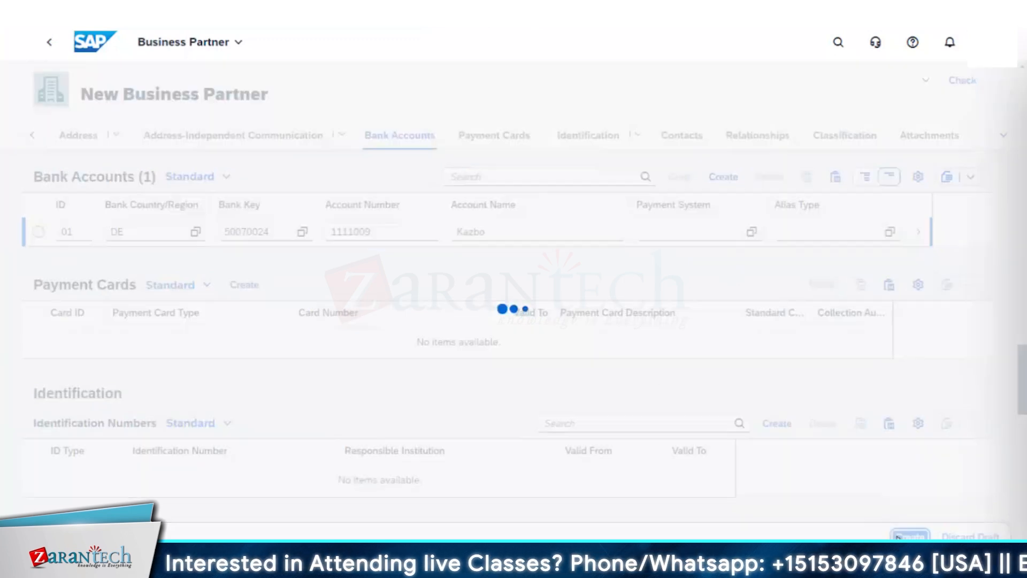
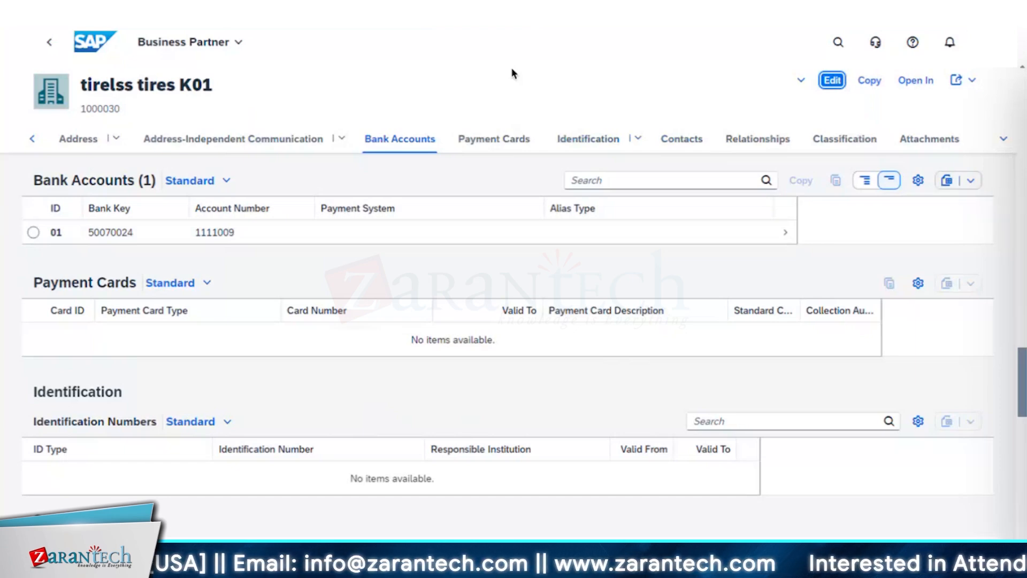
Return to the home page and open the Supplier Invoices page of the Financial Accounting space
click(229, 47)
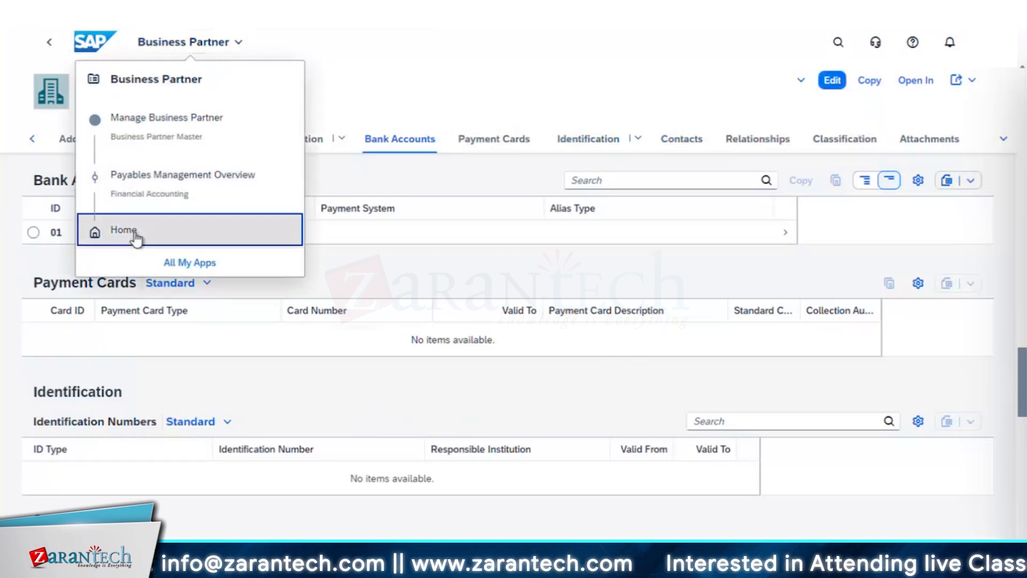
click(136, 236)
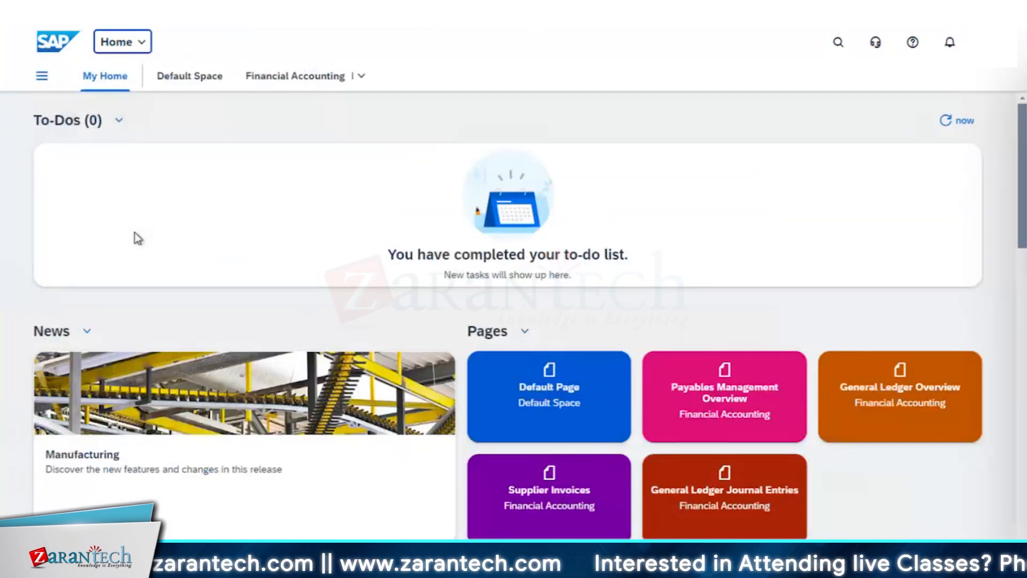
click(361, 76)
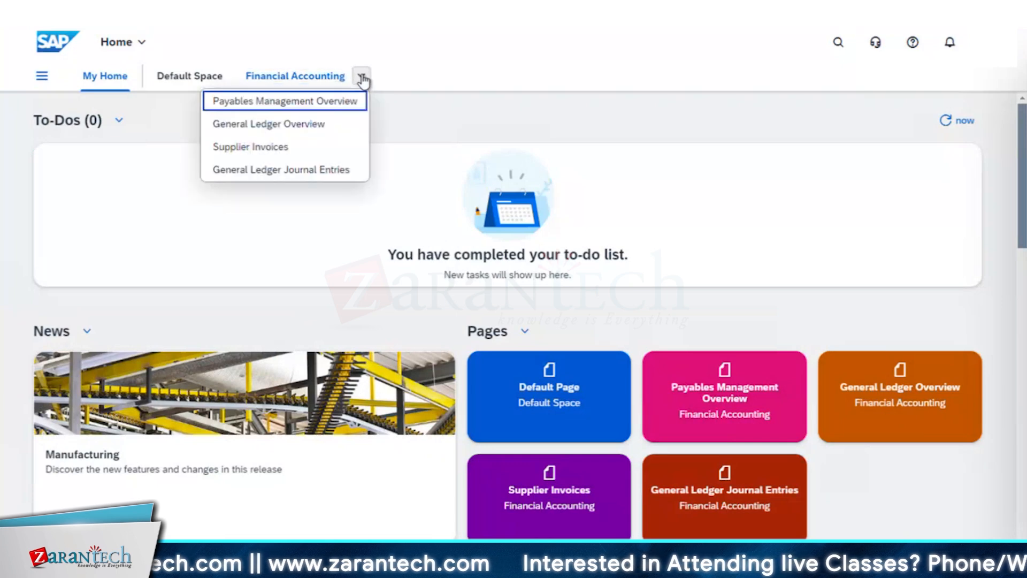
click(242, 150)
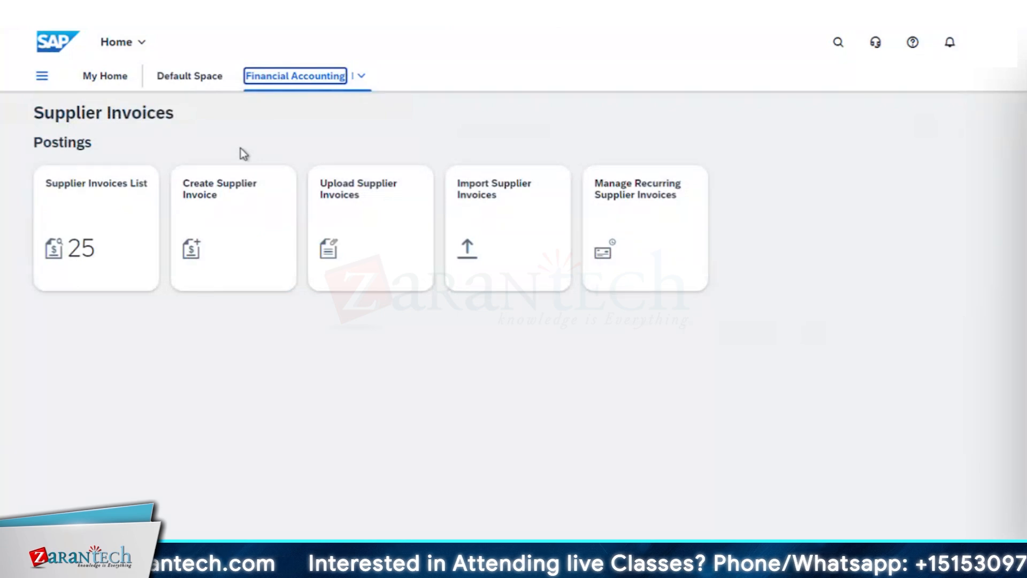
List all supplier invoices without filters and look through their invoicing parties, statuses, dates and gross amounts
click(88, 221)
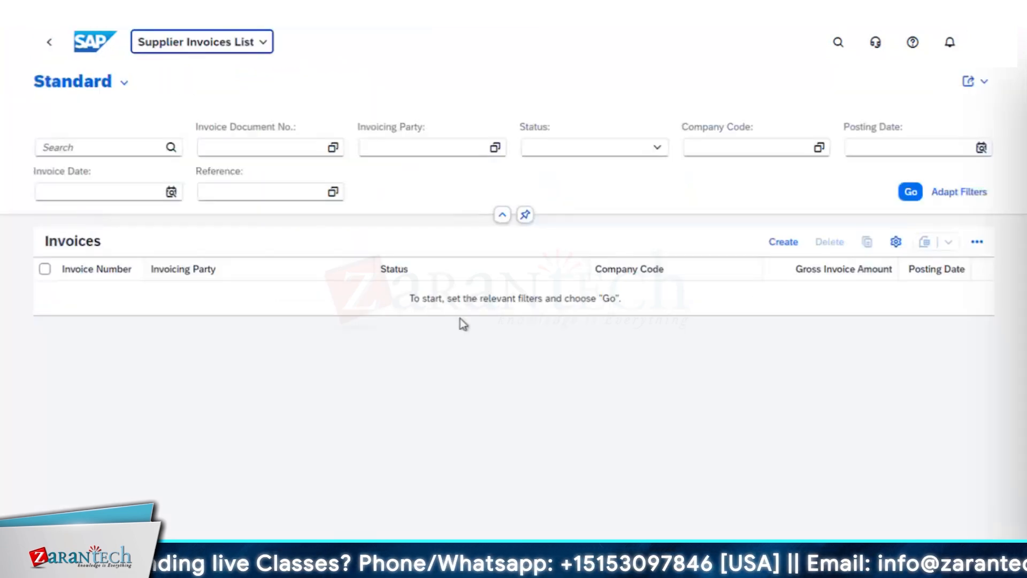
click(910, 192)
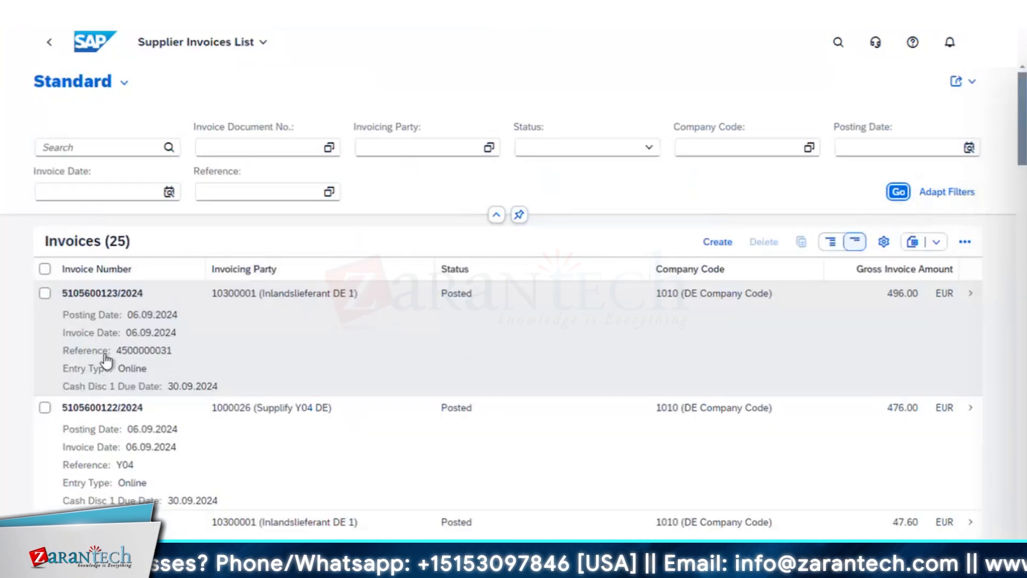
scroll(534, 453, down, 5)
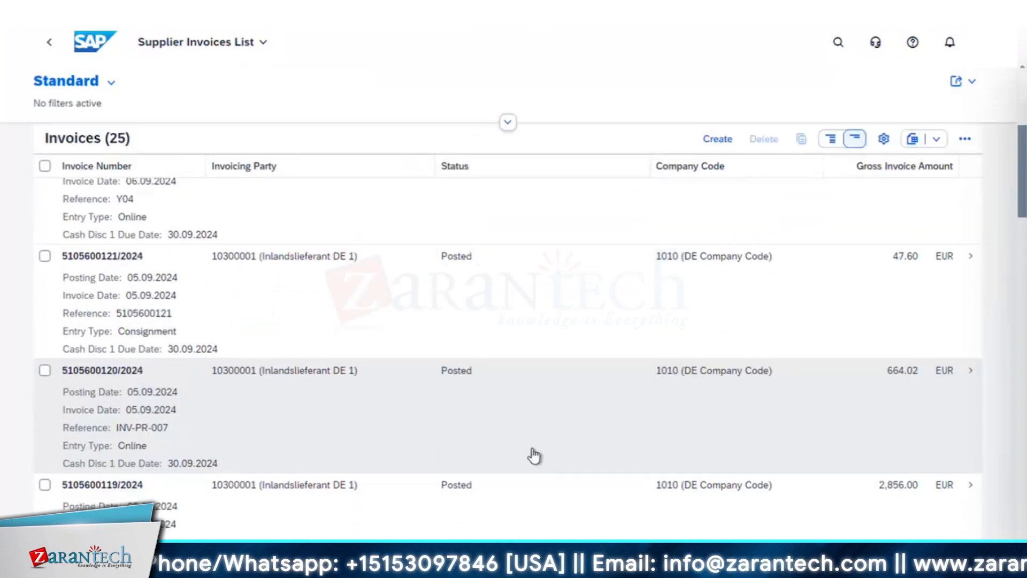
scroll(534, 456, down, 20)
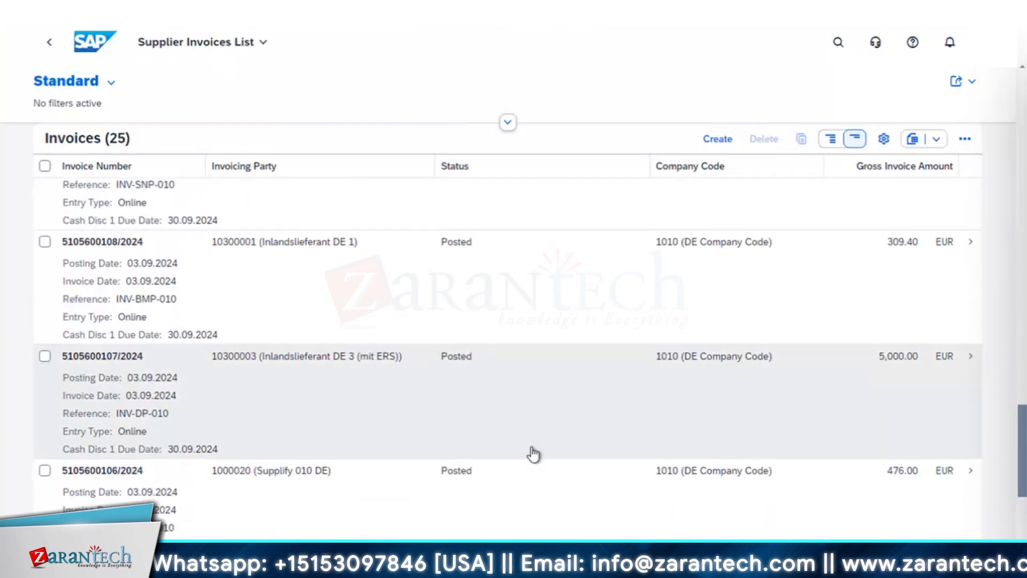
scroll(533, 452, down, 6)
scroll(530, 452, up, 15)
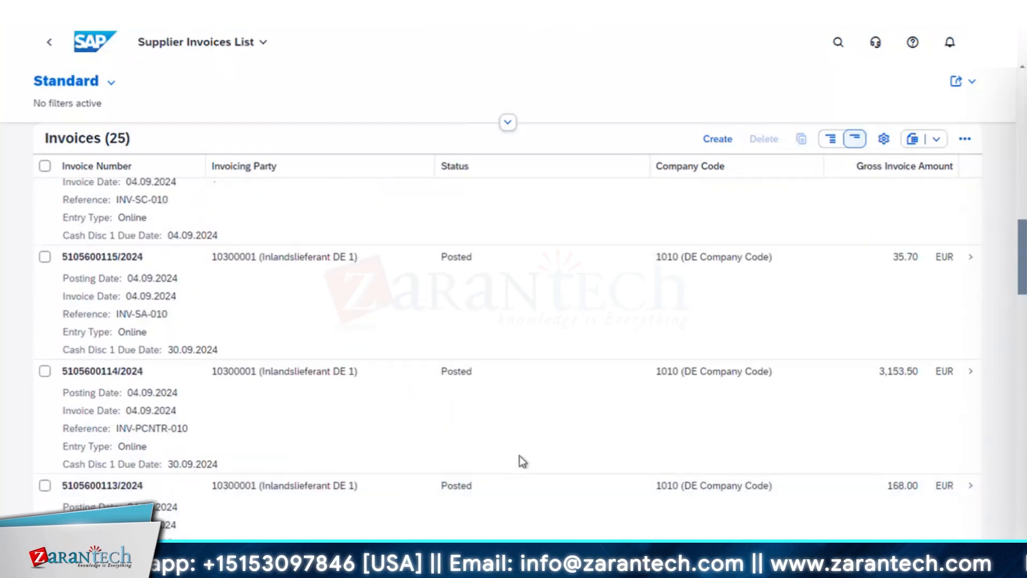
scroll(519, 462, up, 10)
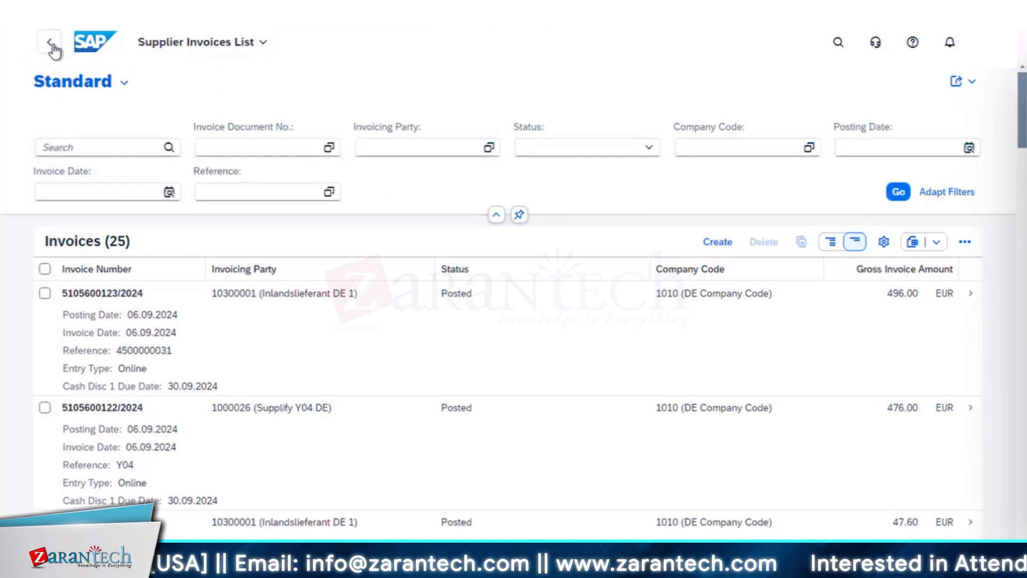
Start a new supplier invoice for company code 1010 (DE Company Code) with invoice date 09.09.2024, accepting the data loss
click(52, 45)
click(239, 194)
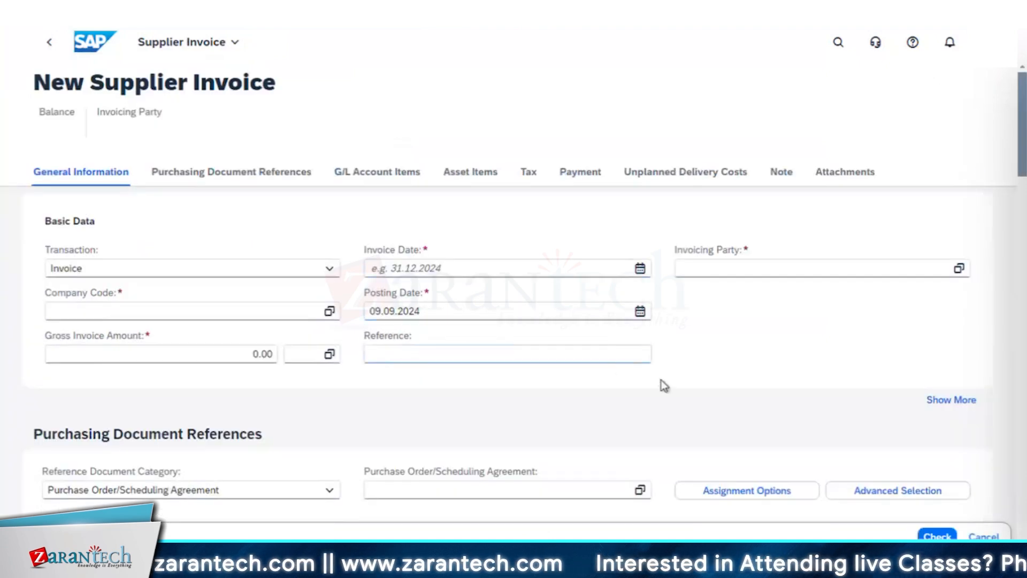
click(187, 313)
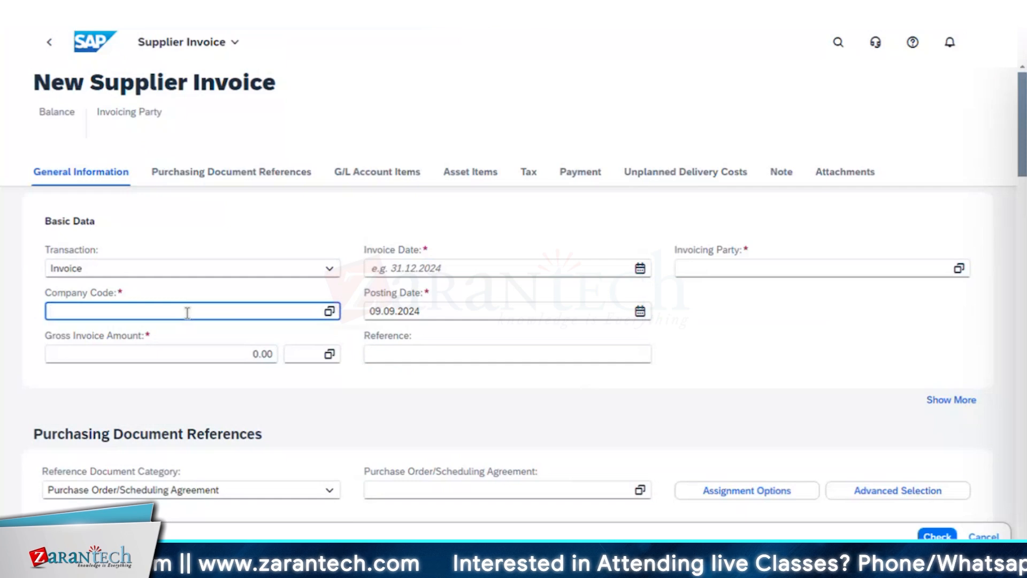
text(1010)
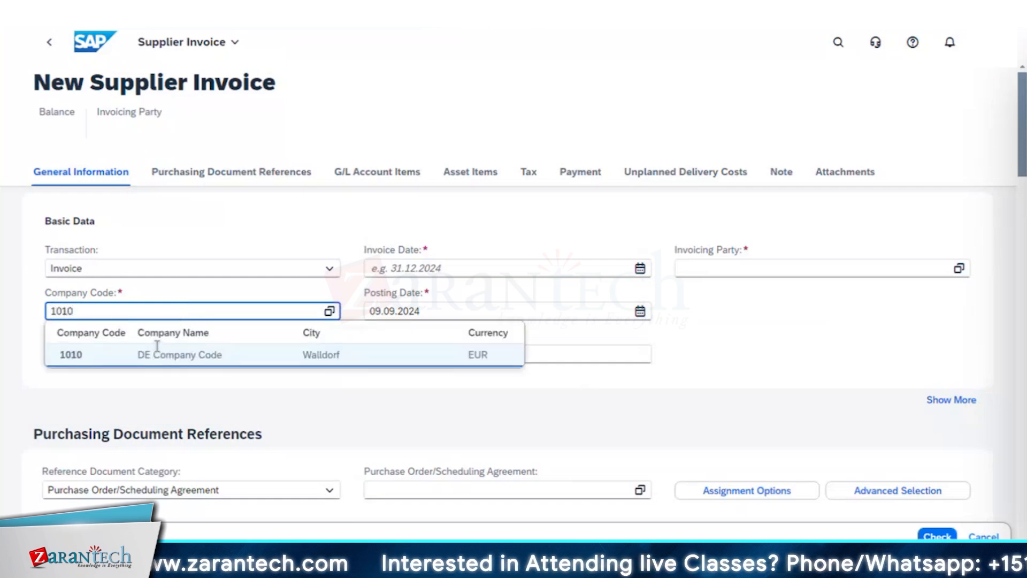
click(142, 358)
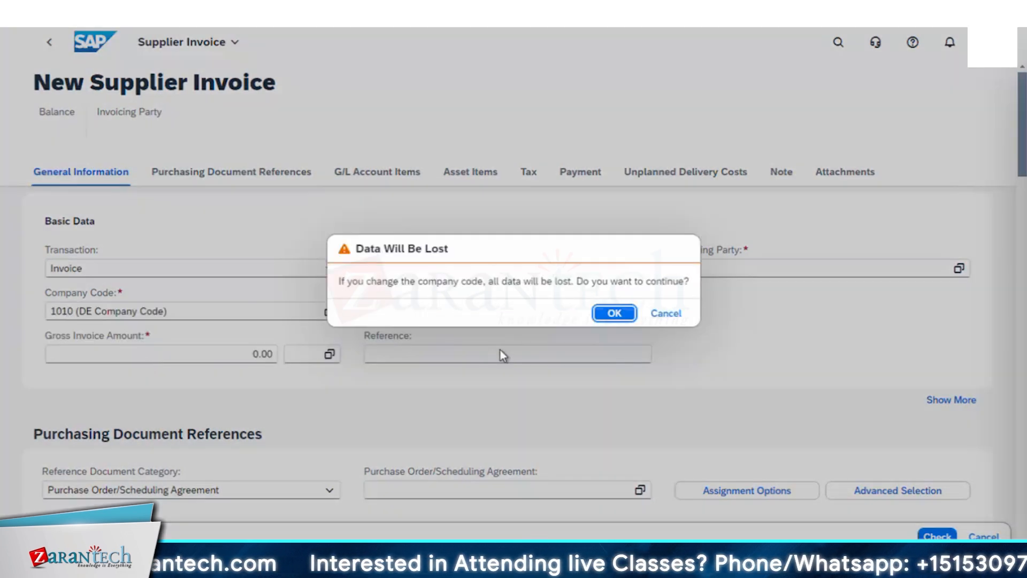
click(611, 316)
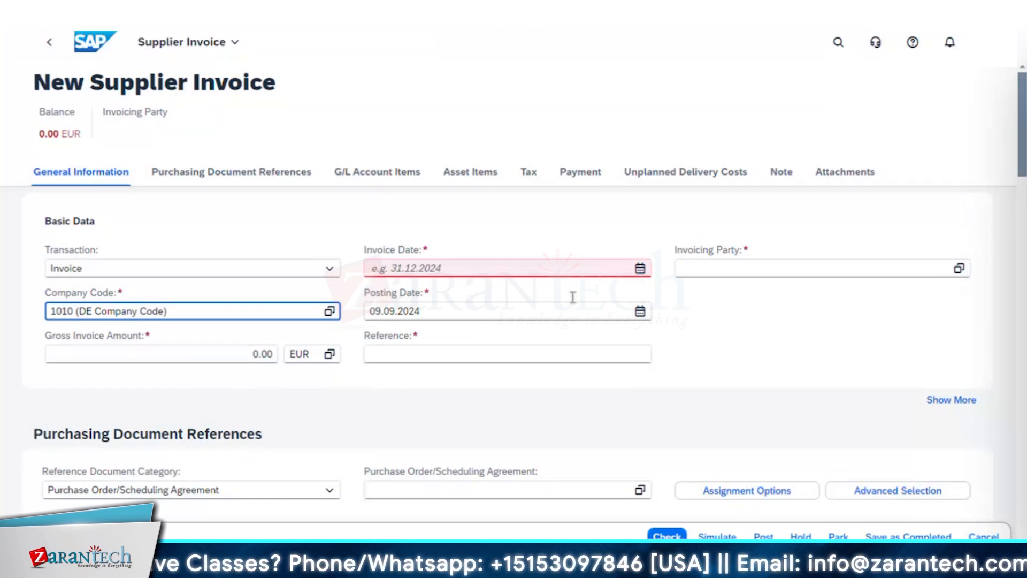
click(642, 271)
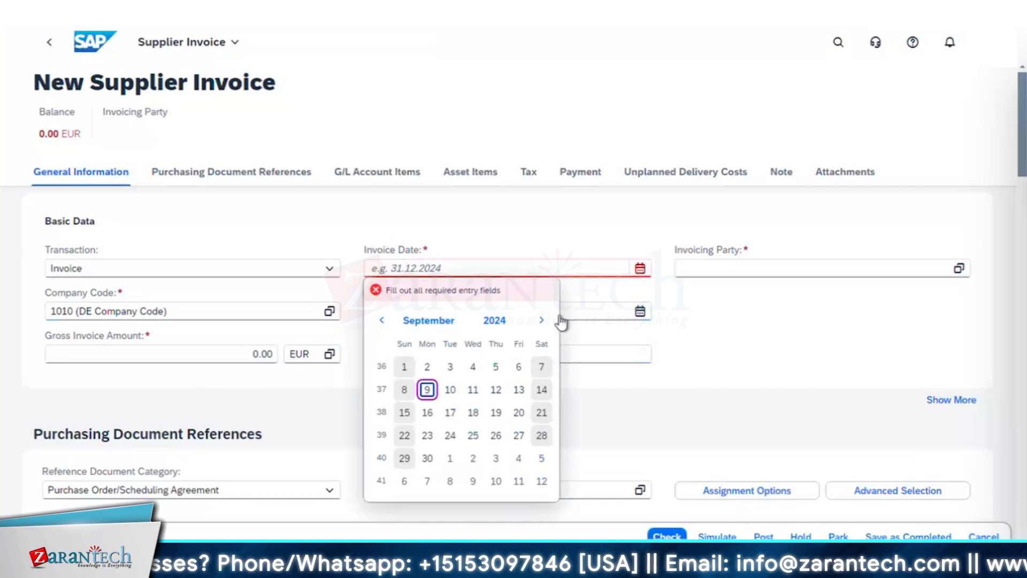
click(426, 390)
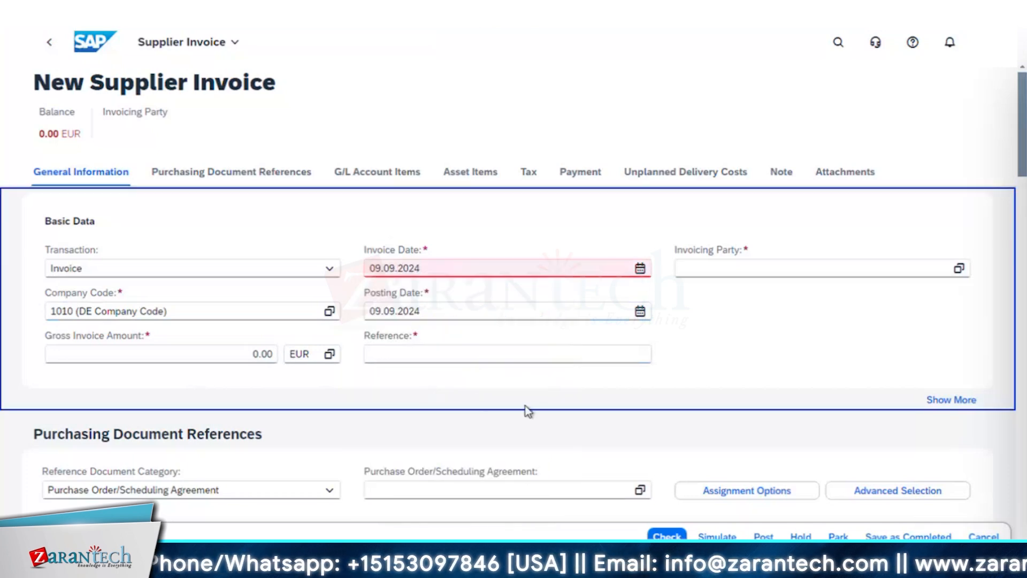
Search the suppliers for tir and select TIRELSS TIRES K01 as the invoicing party
click(876, 271)
click(959, 268)
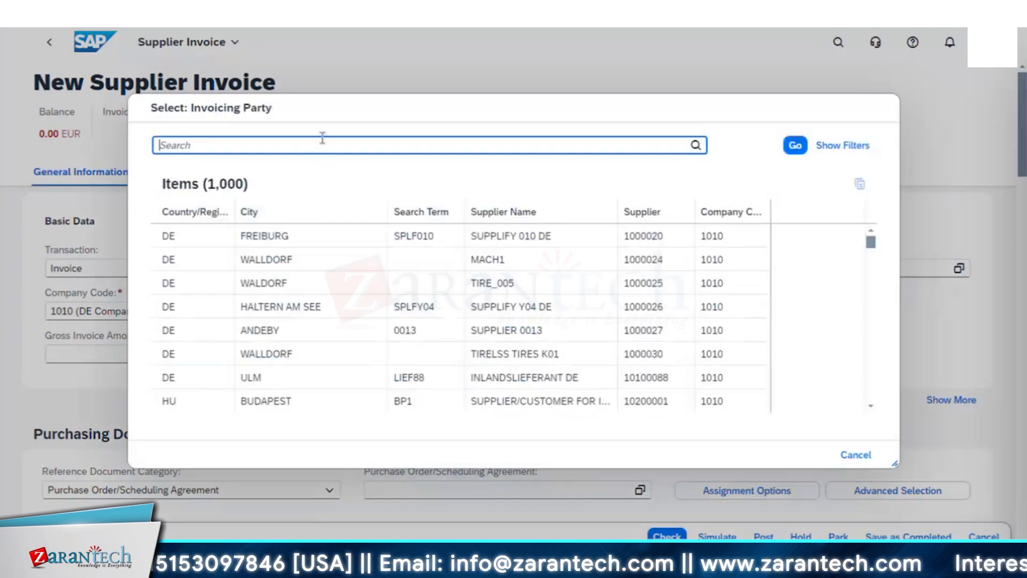
text(tireless)
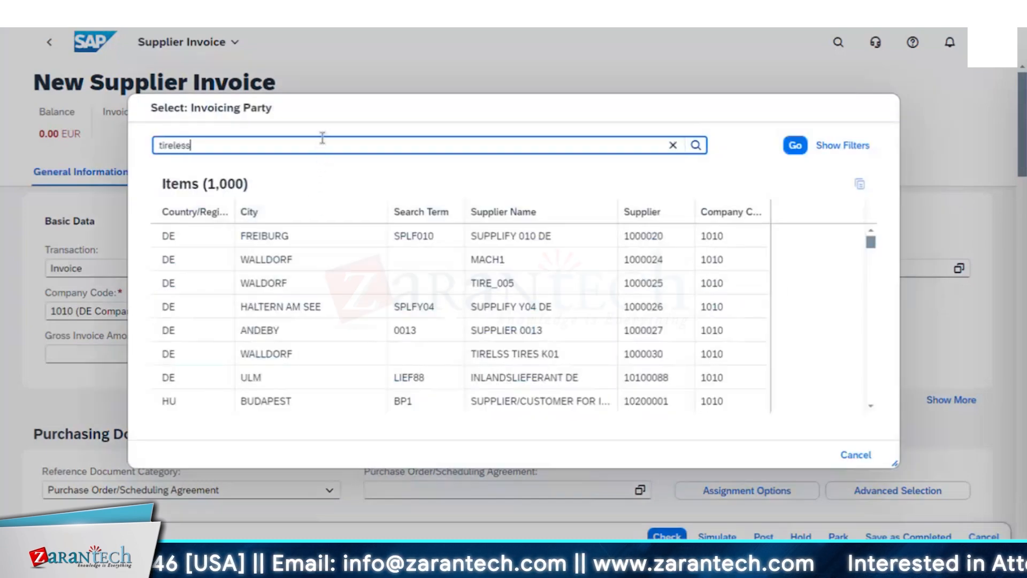
key(Return)
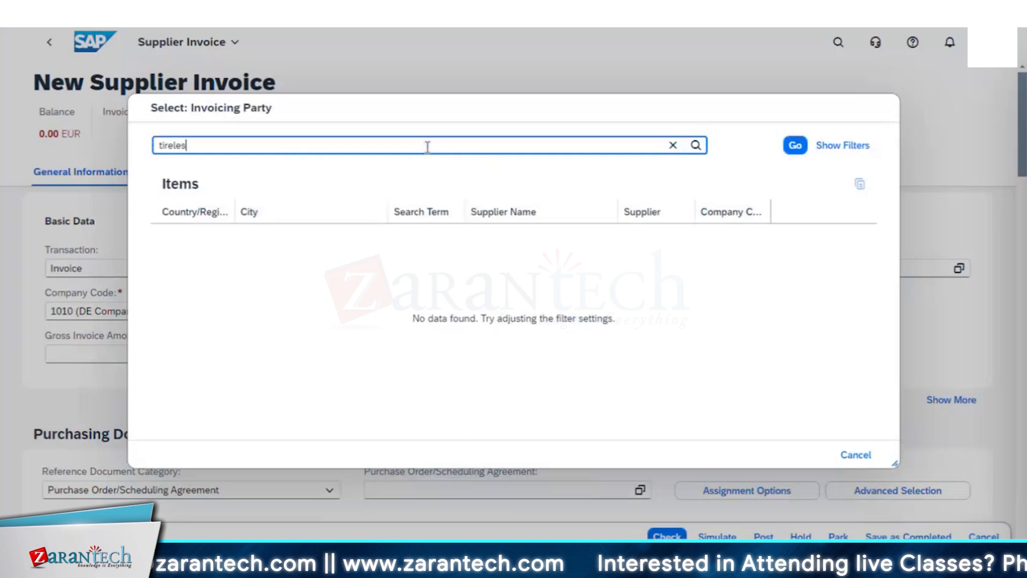
key(Return)
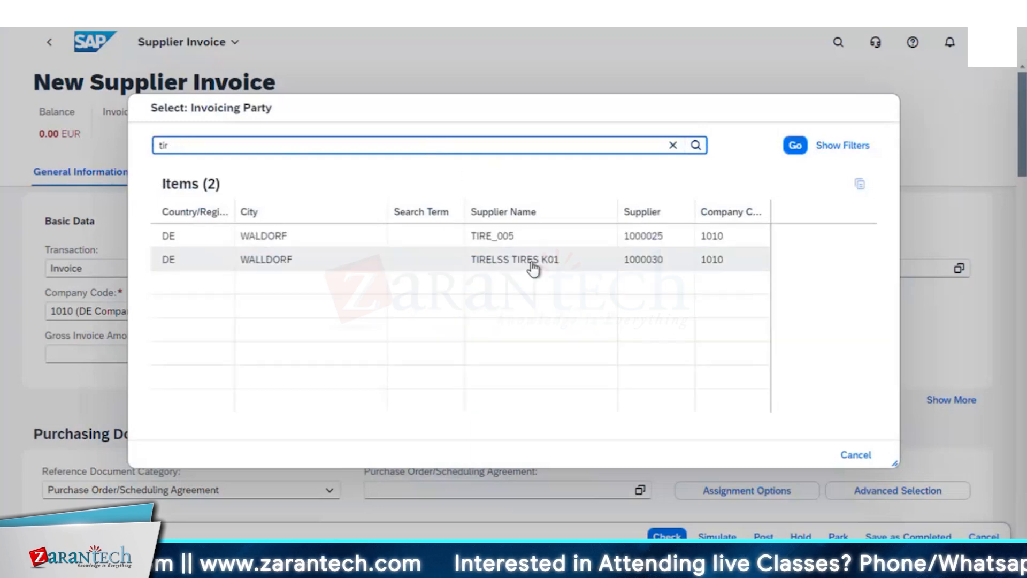
click(505, 262)
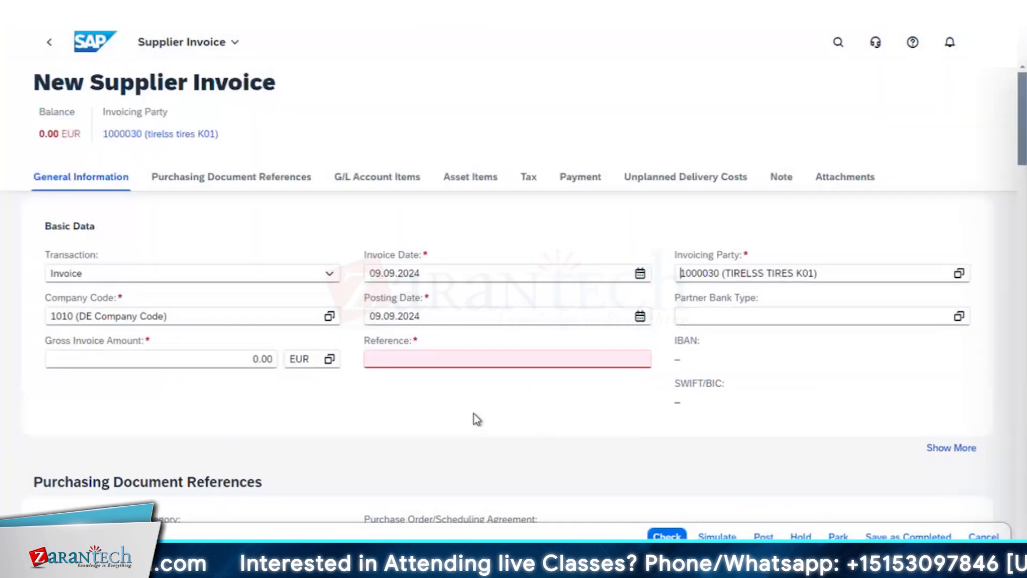
Set the gross invoice amount to 2,200.00 EUR
click(198, 360)
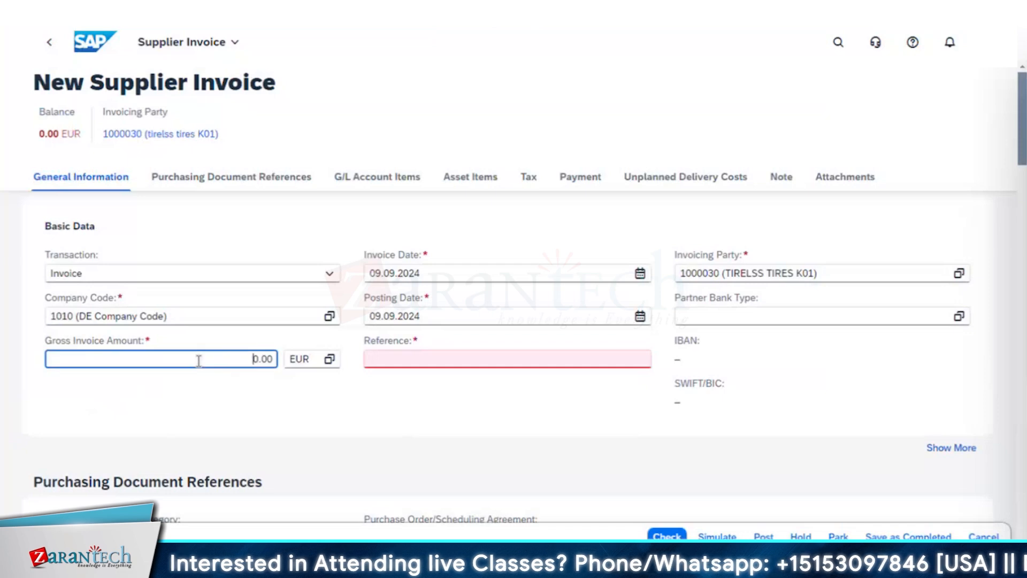
key(BackSpace)
key(BackSpace)
key(BackSpace)
key(BackSpace)
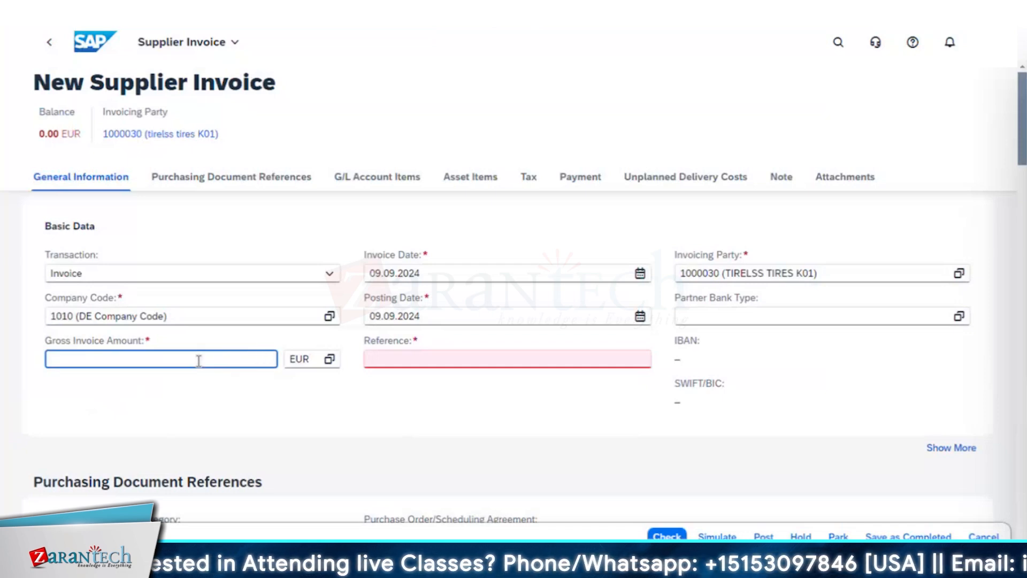
text(22000)
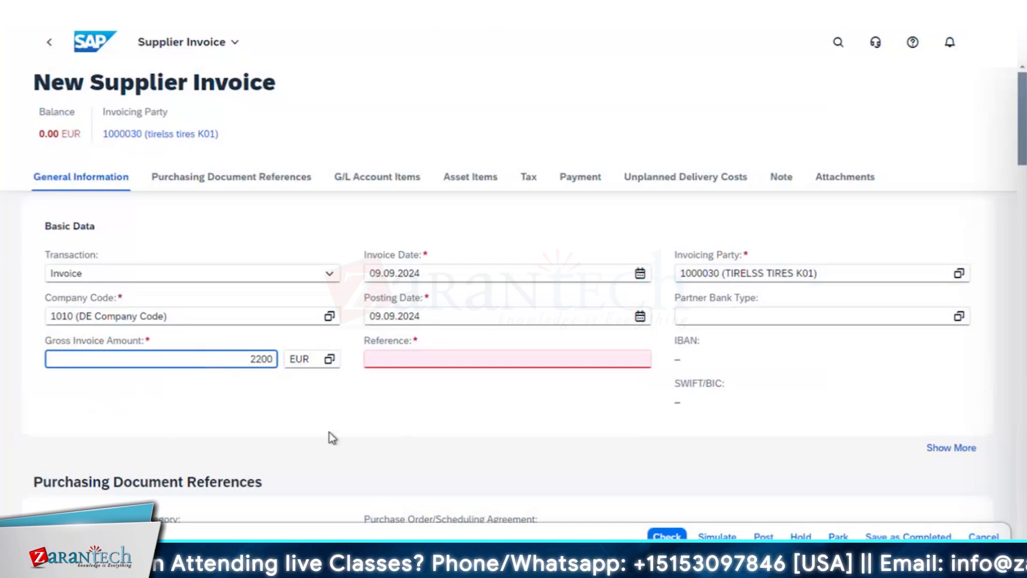
Try 010 as the invoice reference, check the invoice and close the message list
click(496, 360)
text(010)
click(514, 422)
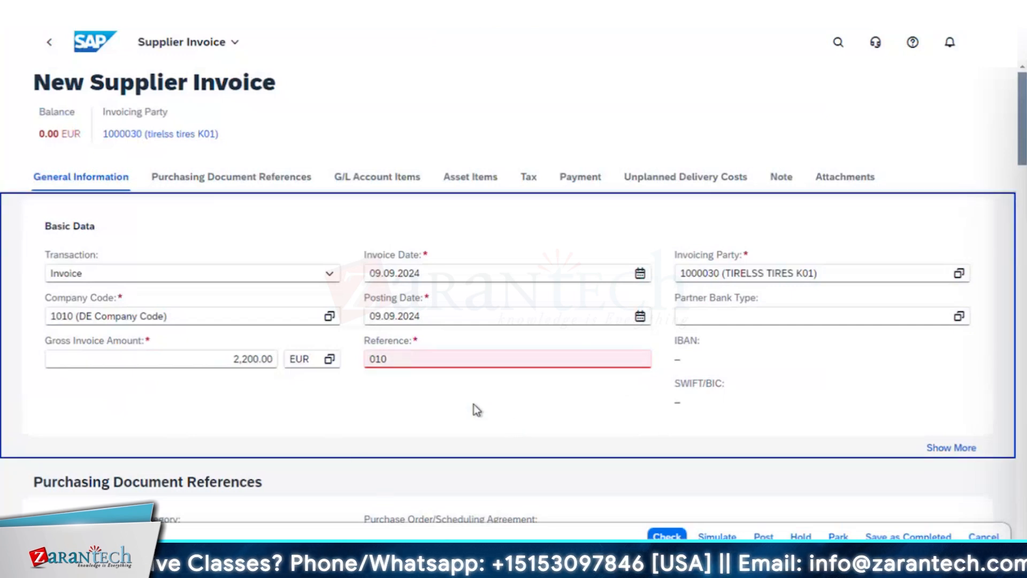
scroll(473, 404, down, 4)
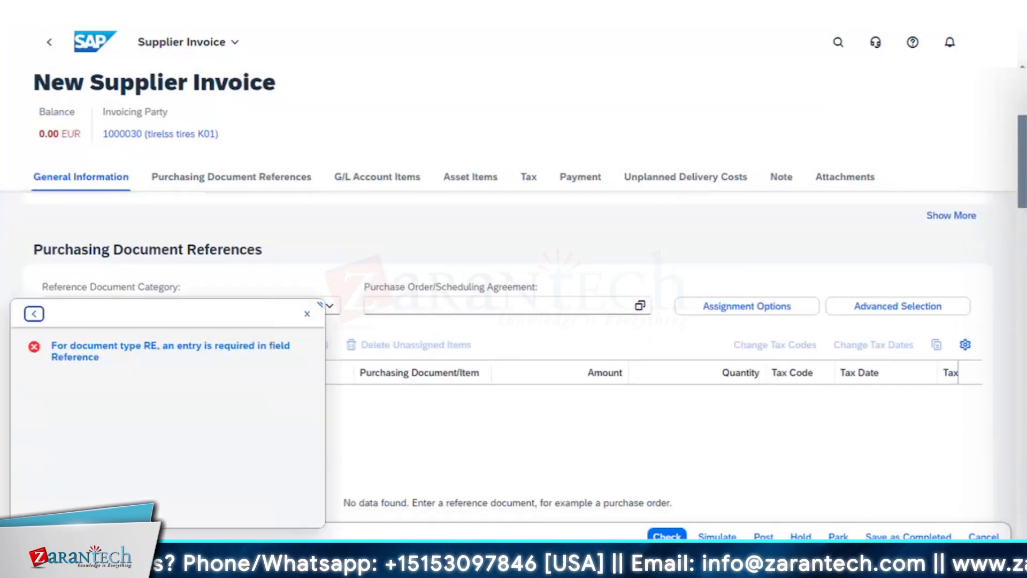
click(307, 314)
Replace the invoice reference with K01
scroll(388, 475, up, 4)
click(399, 359)
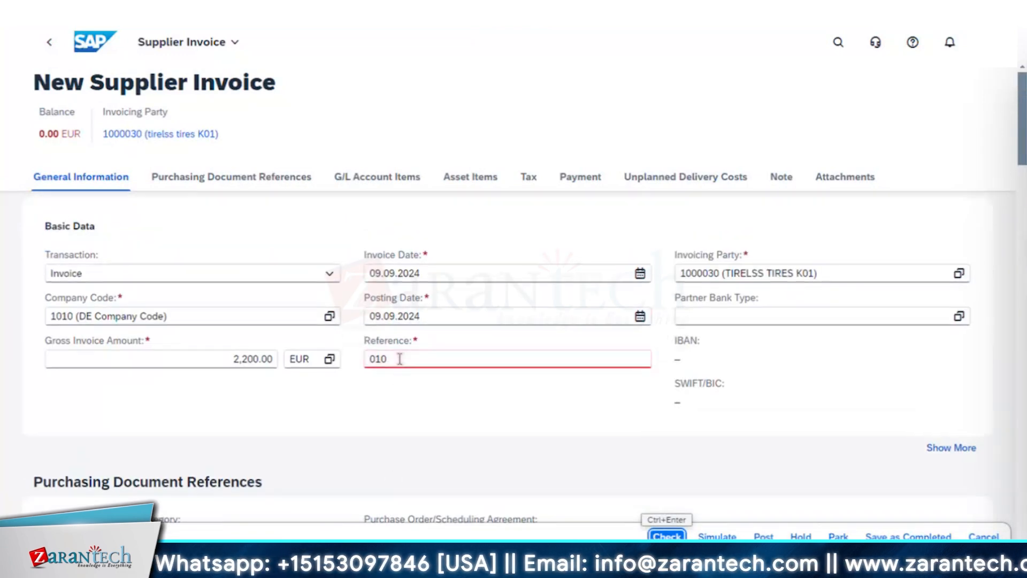
key(BackSpace)
key(BackSpace)
key(BackSpace)
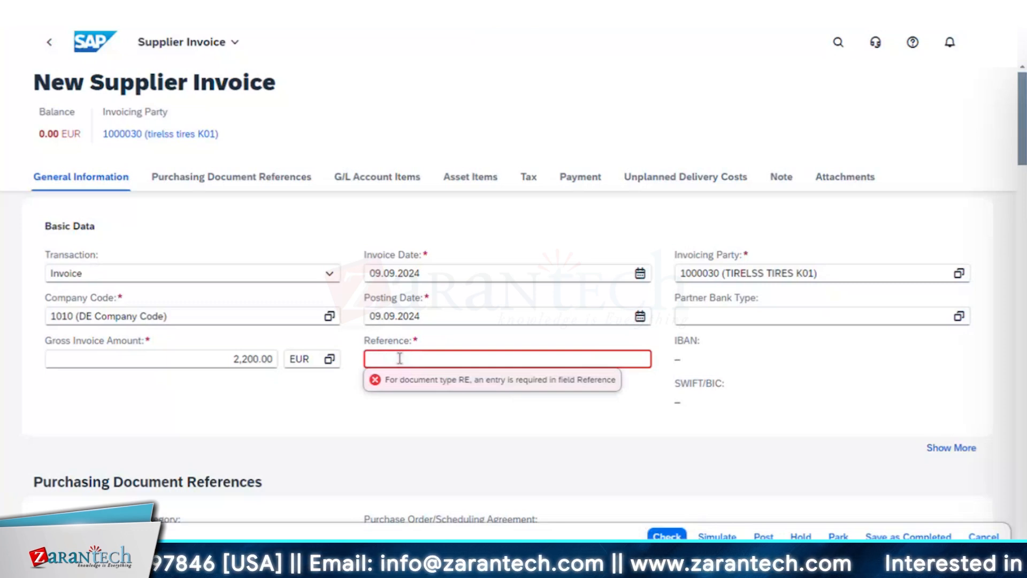
text(RE1)
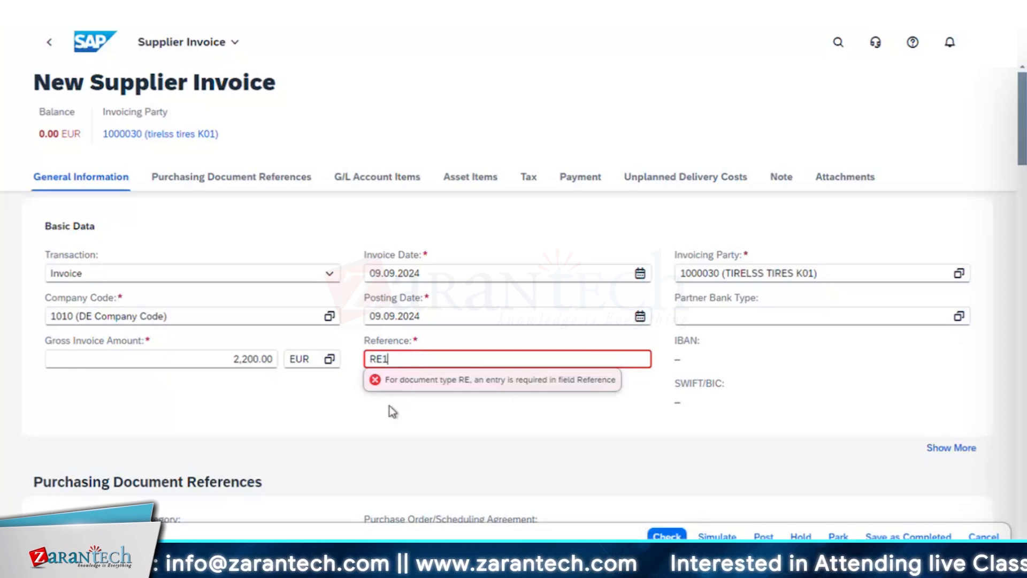
key(BackSpace)
key(BackSpace)
key(BackSpace)
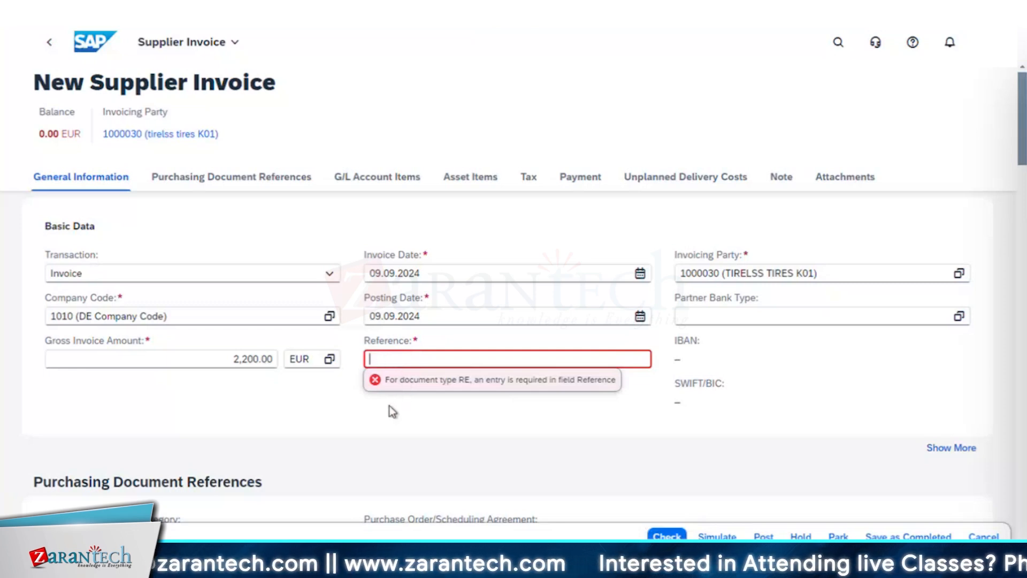
text(00)
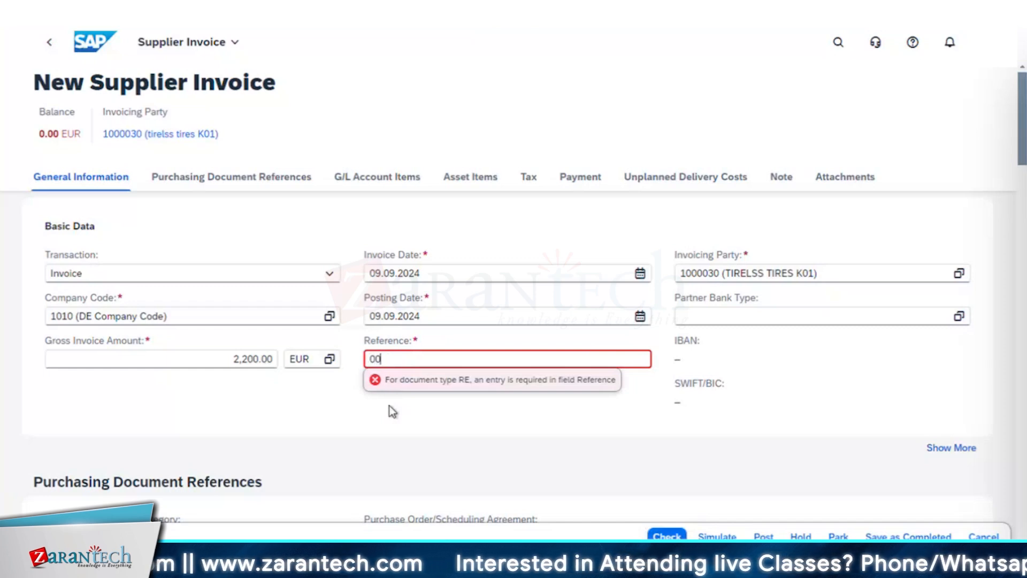
key(BackSpace)
key(BackSpace)
text(K01)
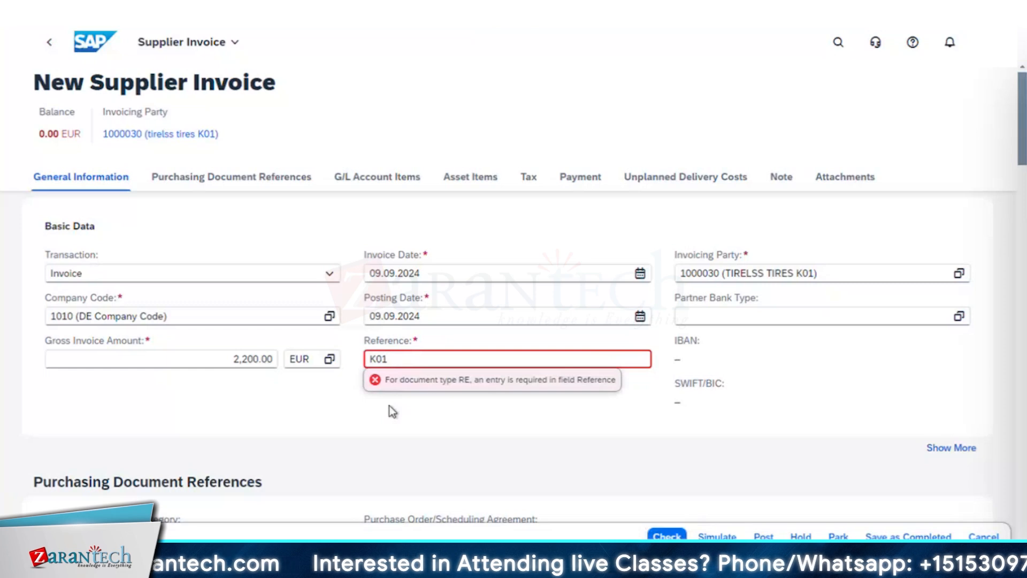
click(392, 410)
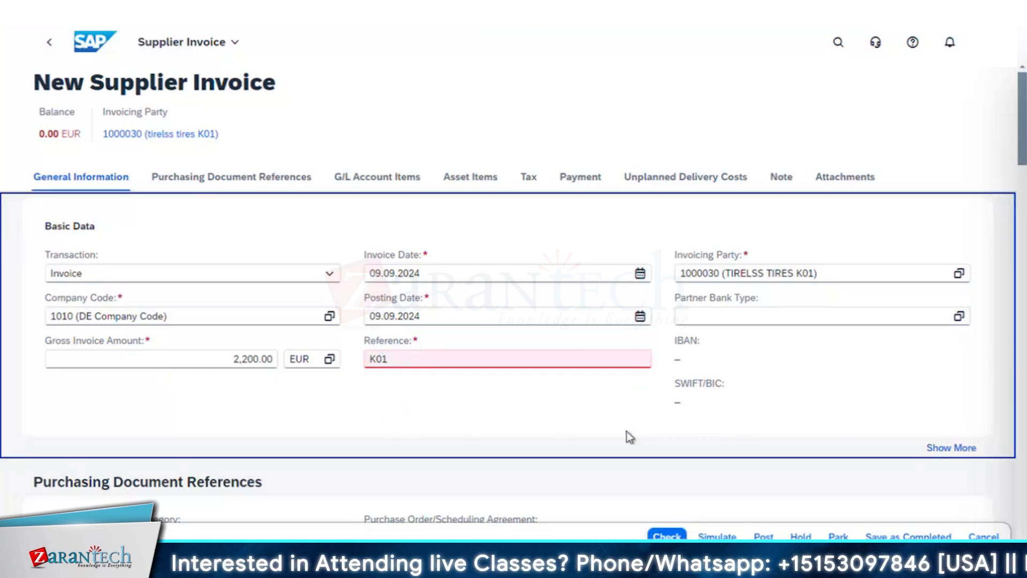
Simulate the supplier invoice and close the message list
scroll(572, 449, down, 1)
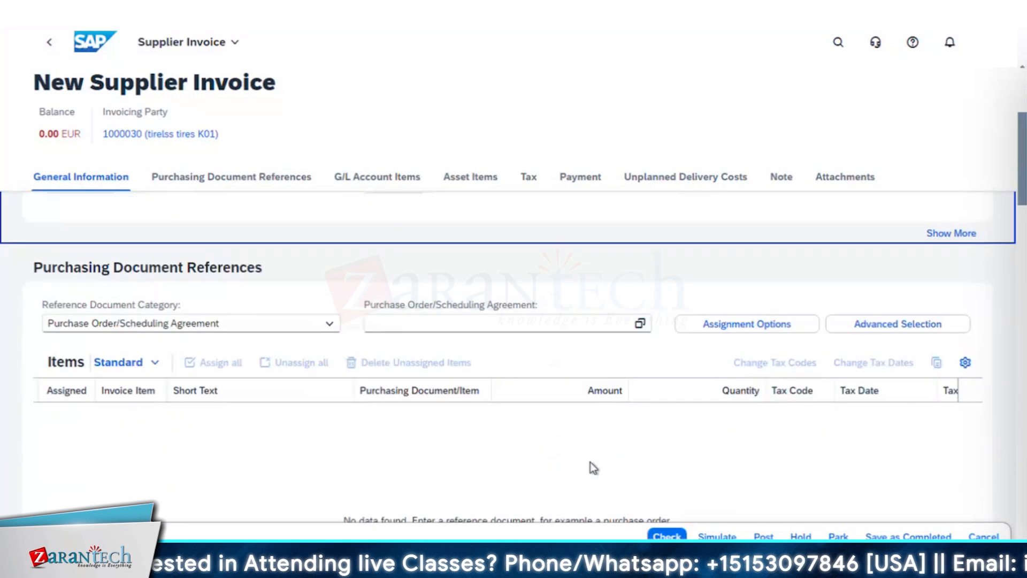
click(699, 536)
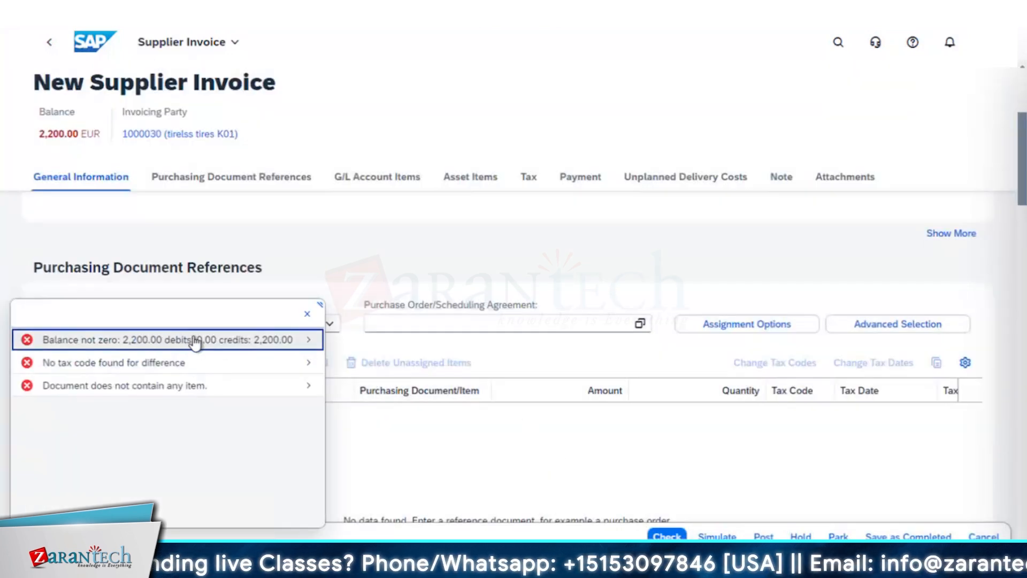
click(307, 314)
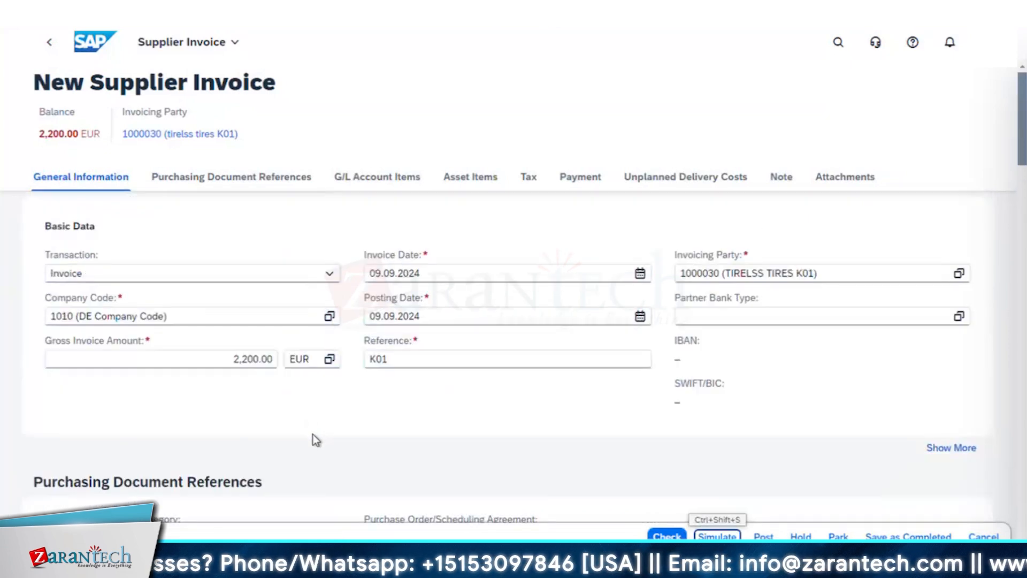
Add a G/L account item with indicator Debit (S) and G/L account 65000000 (Postage and Shipping)
scroll(312, 434, down, 4)
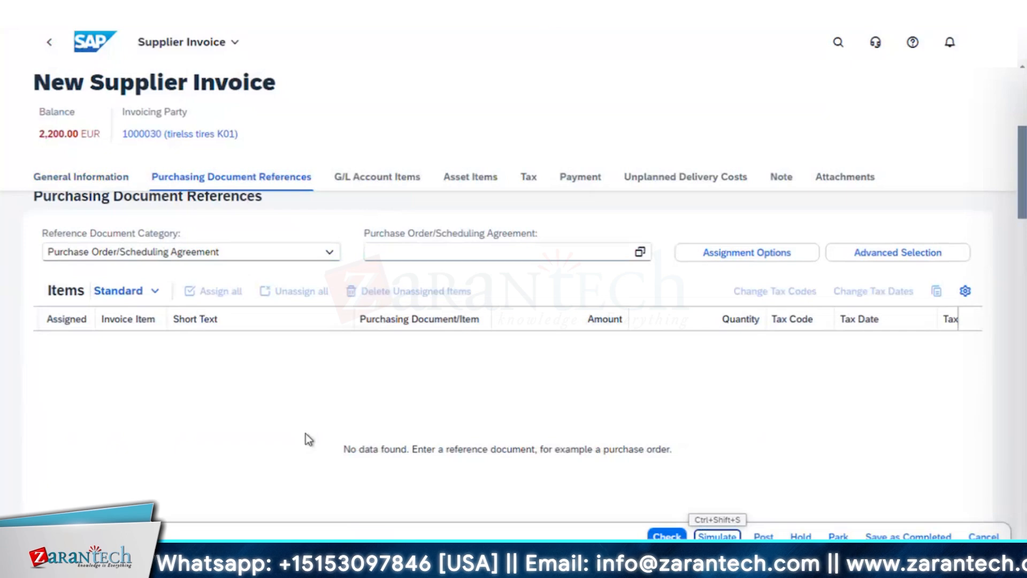
scroll(306, 435, up, 3)
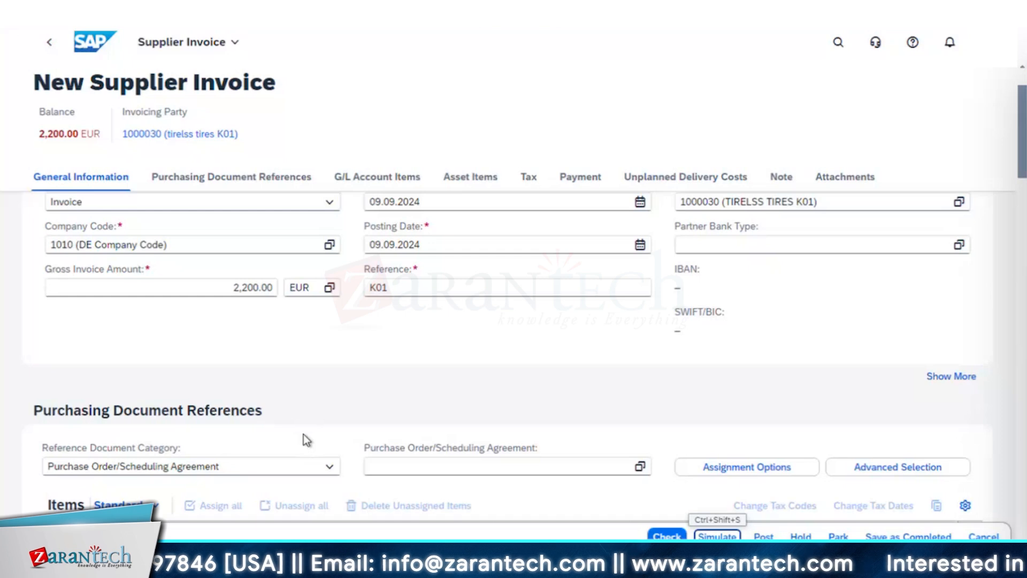
scroll(295, 410, down, 2)
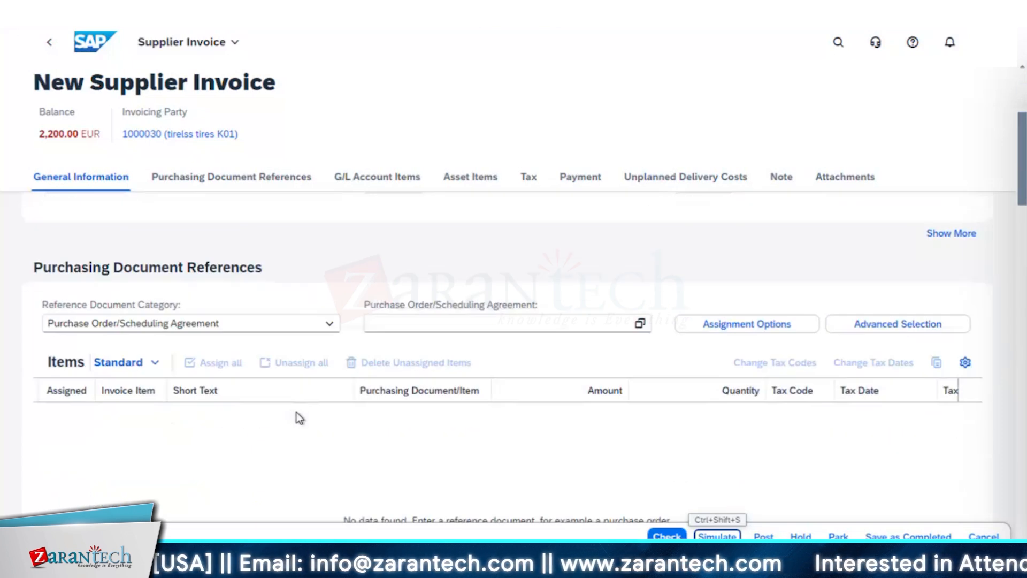
scroll(298, 414, down, 1)
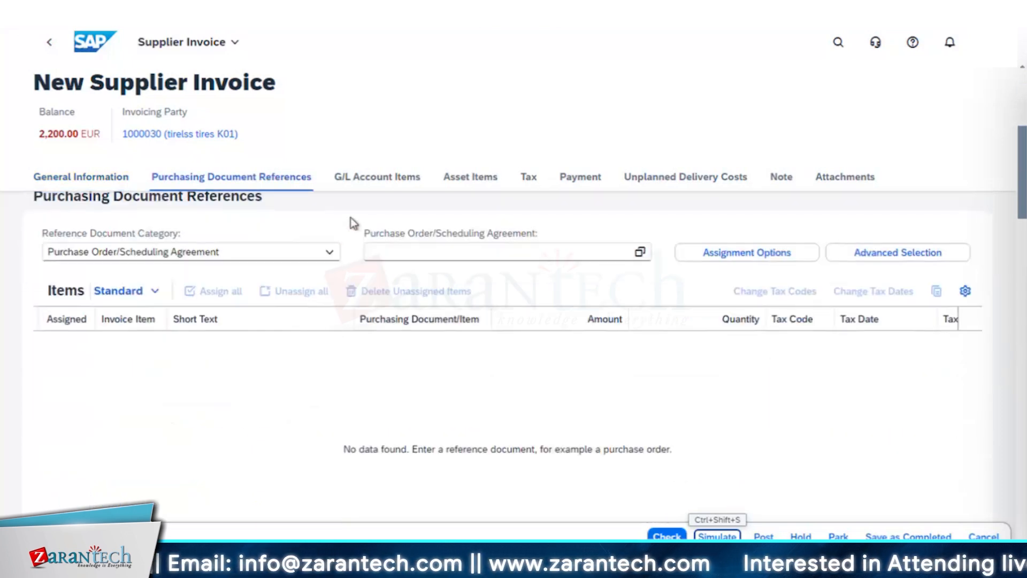
click(376, 182)
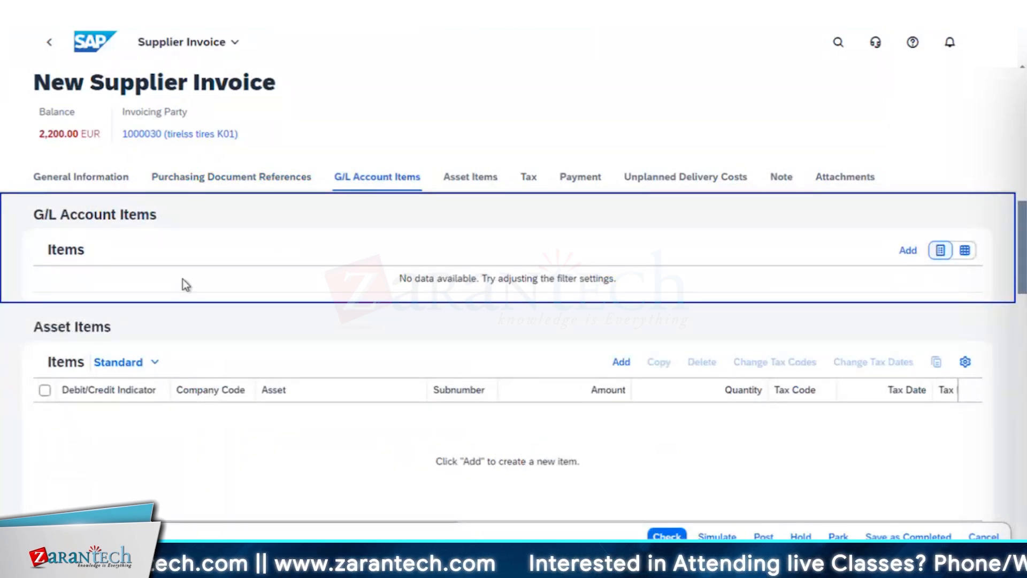
click(909, 251)
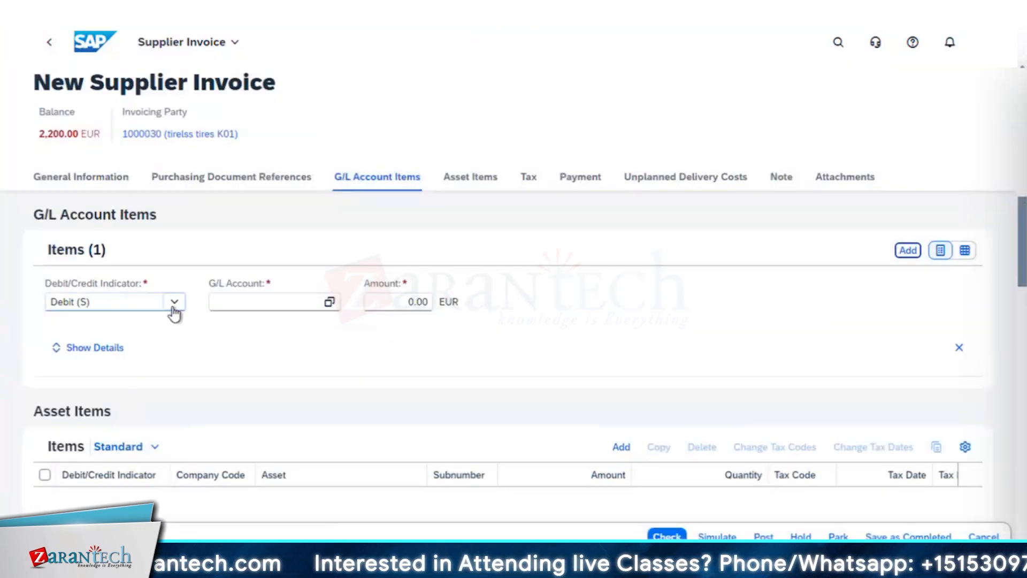
click(174, 302)
click(230, 337)
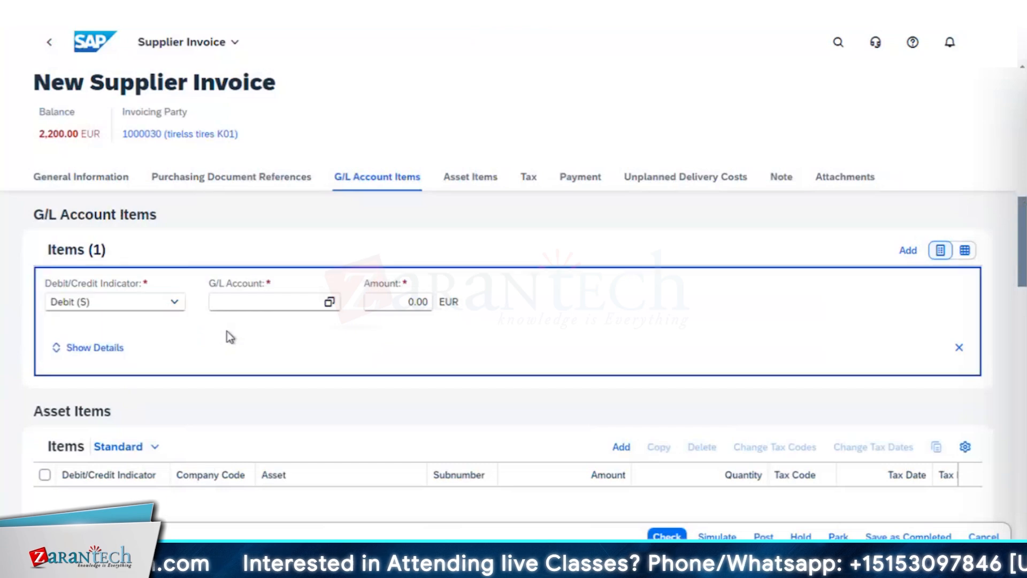
click(307, 304)
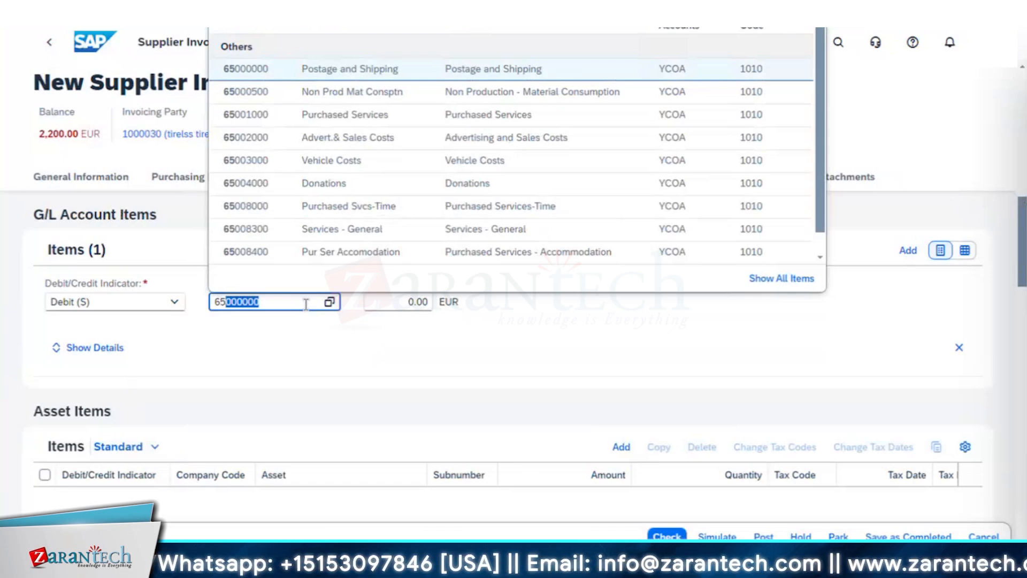
click(419, 71)
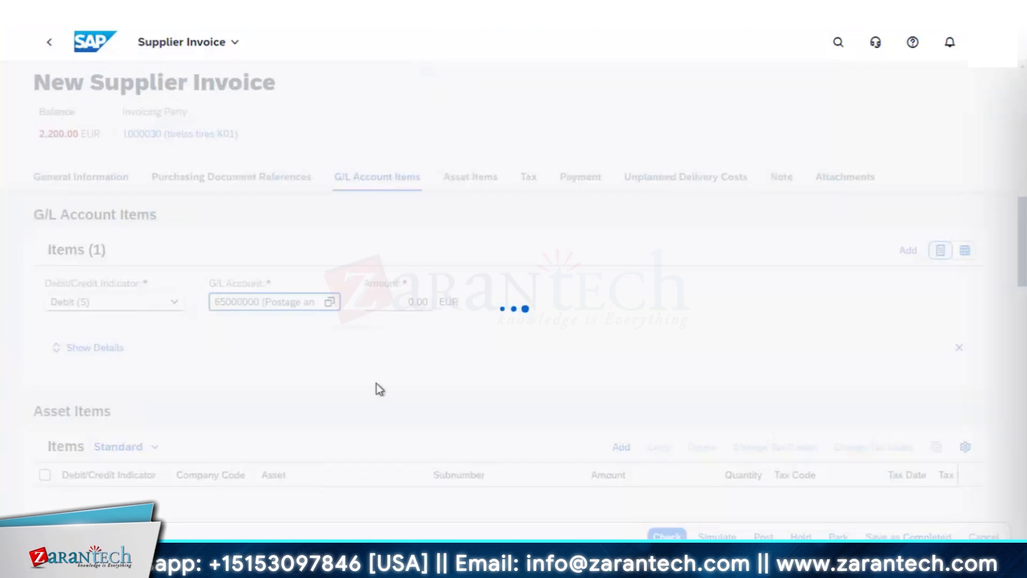
Set the G/L account item's amount to 2,200.00 EUR and show the item's details
click(400, 300)
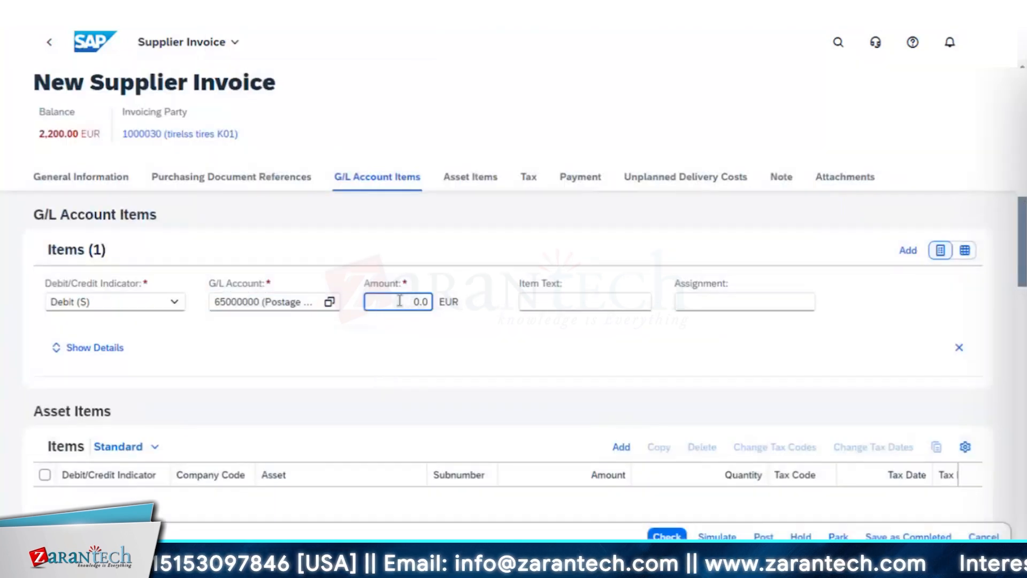
click(95, 347)
scroll(292, 396, down, 4)
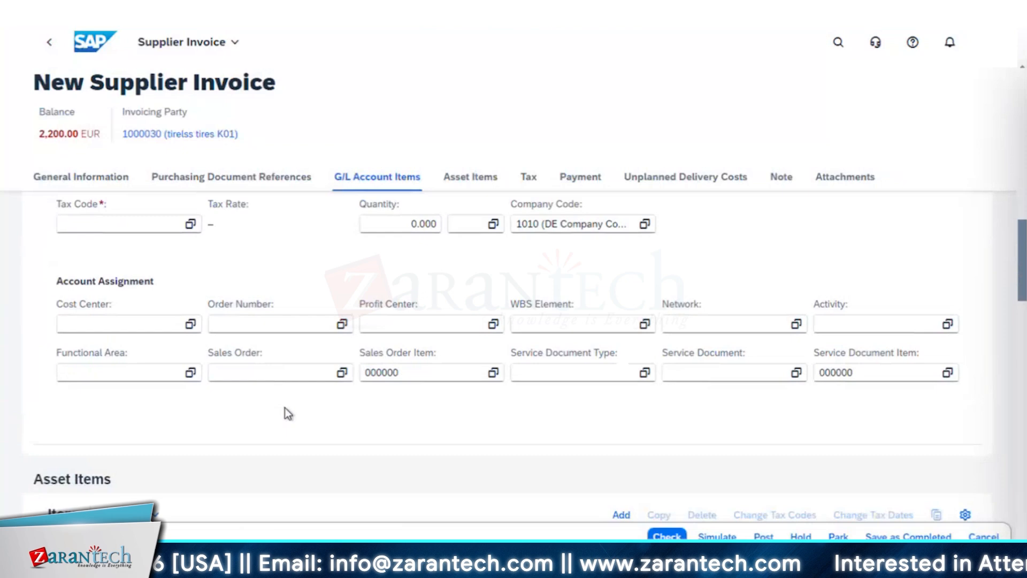
Search the tax codes for 1I and assign 1I (10% Input Tax (Training)) to the G/L account item
click(152, 223)
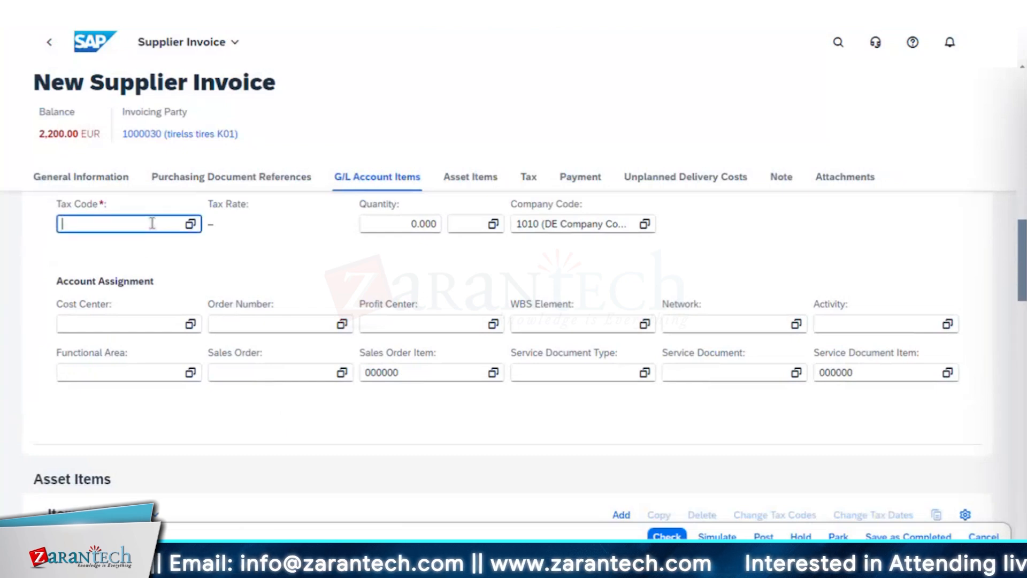
click(191, 224)
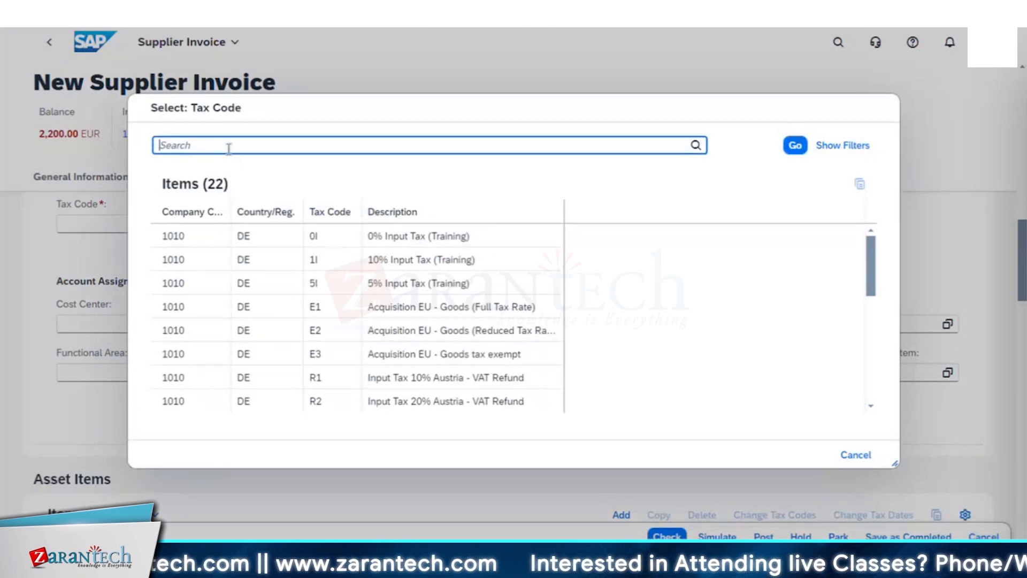
text(1)
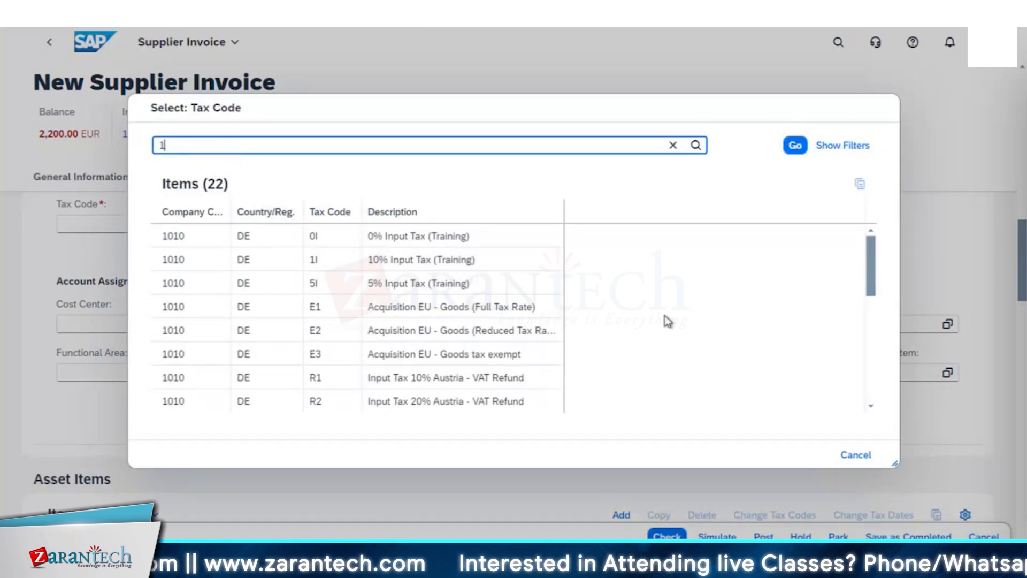
click(796, 145)
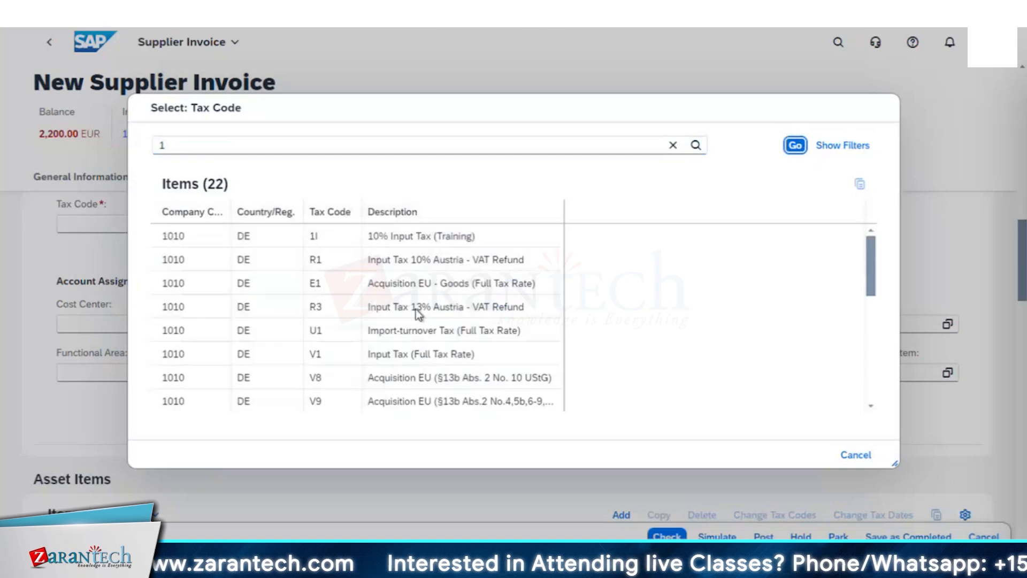
scroll(415, 321, down, 5)
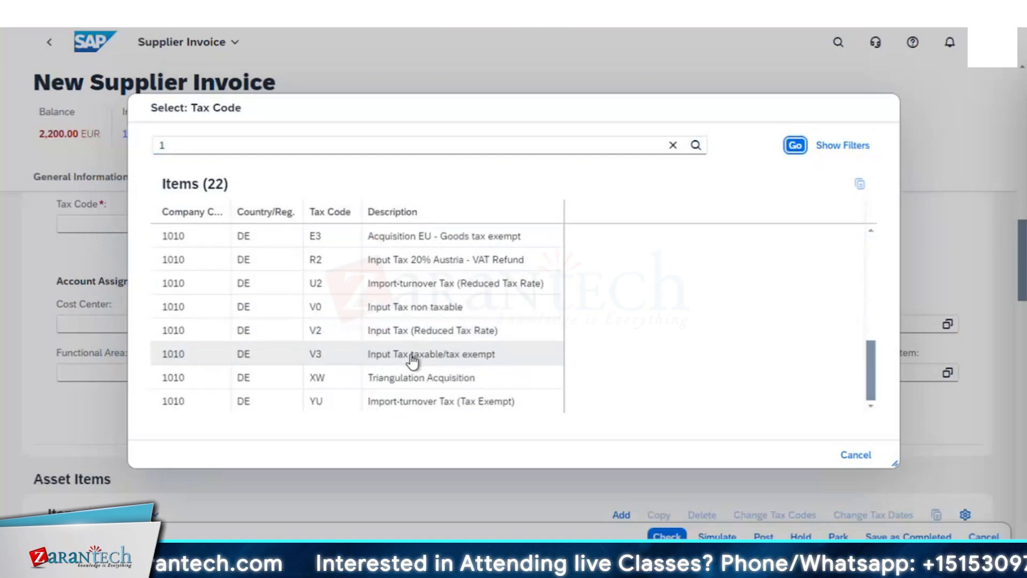
click(227, 147)
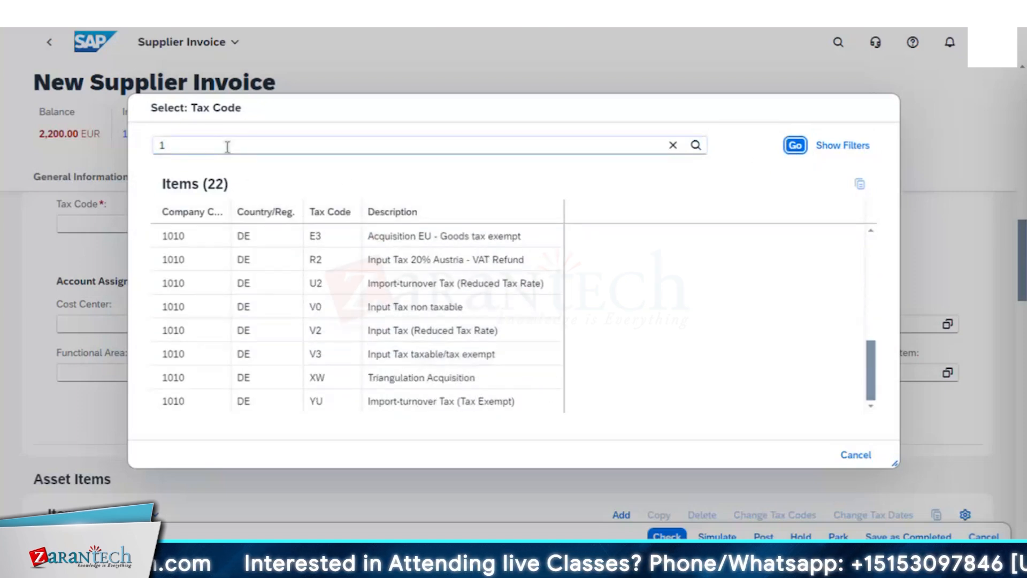
click(227, 147)
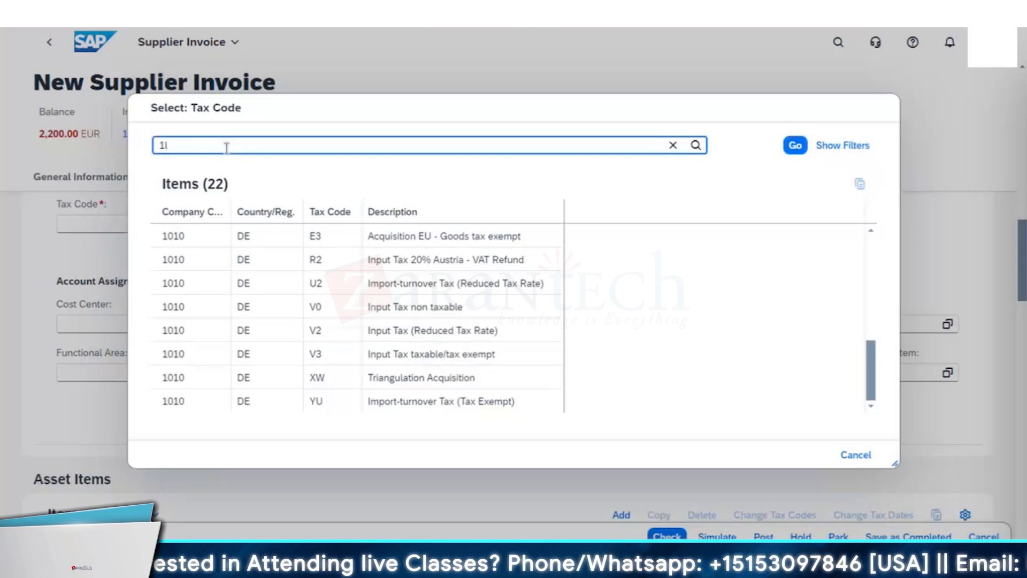
click(793, 148)
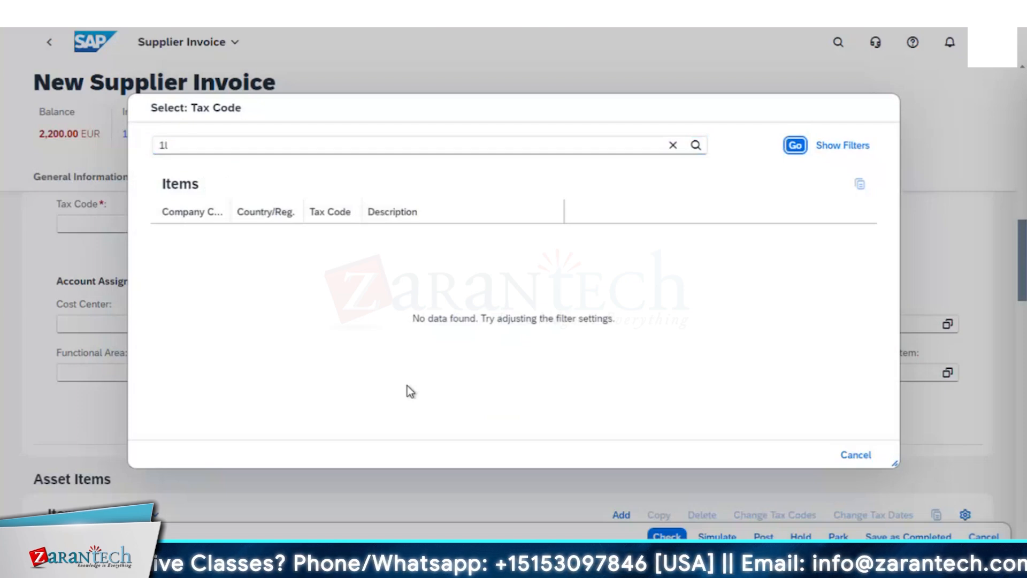
click(337, 148)
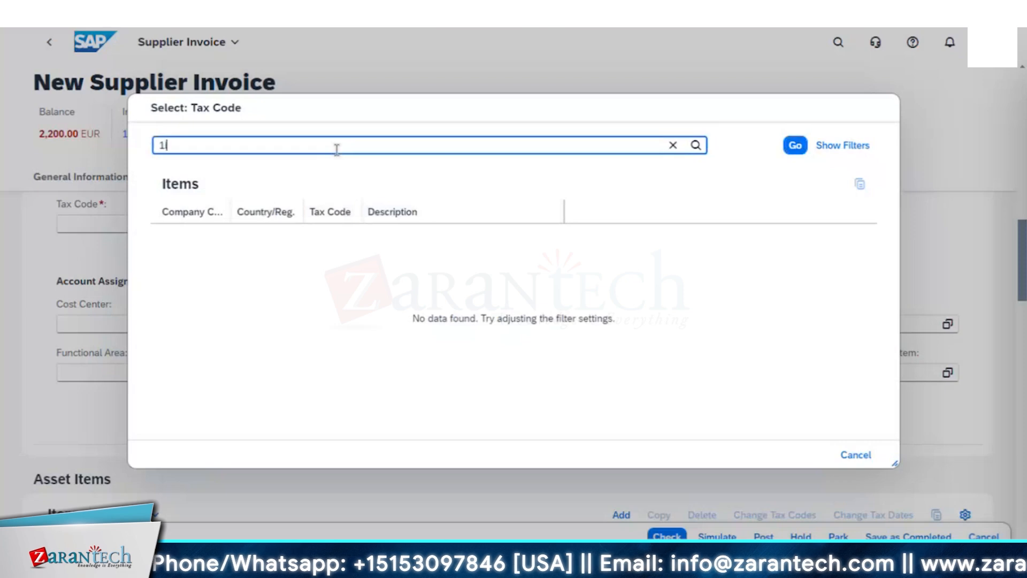
key(Return)
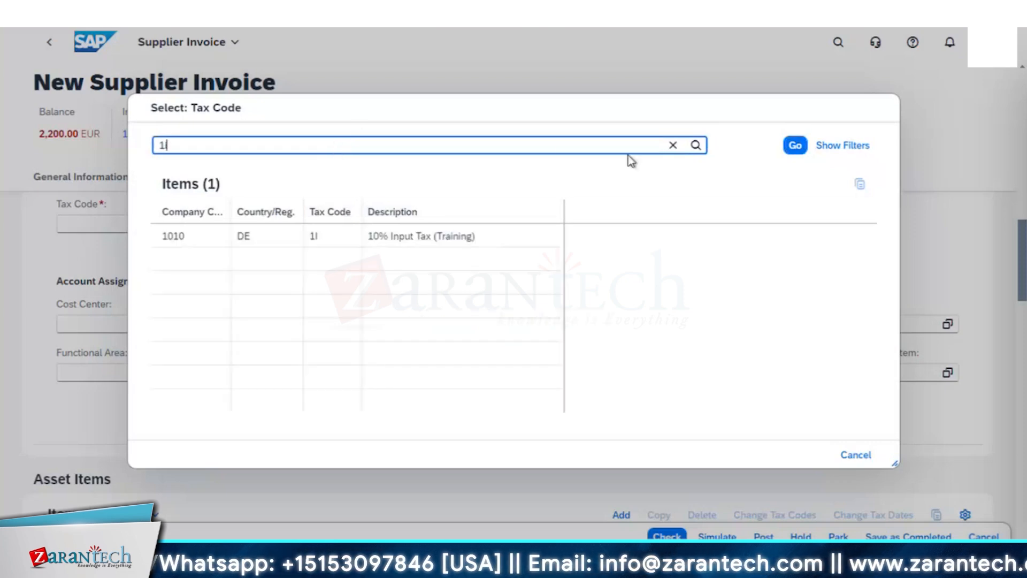
click(401, 246)
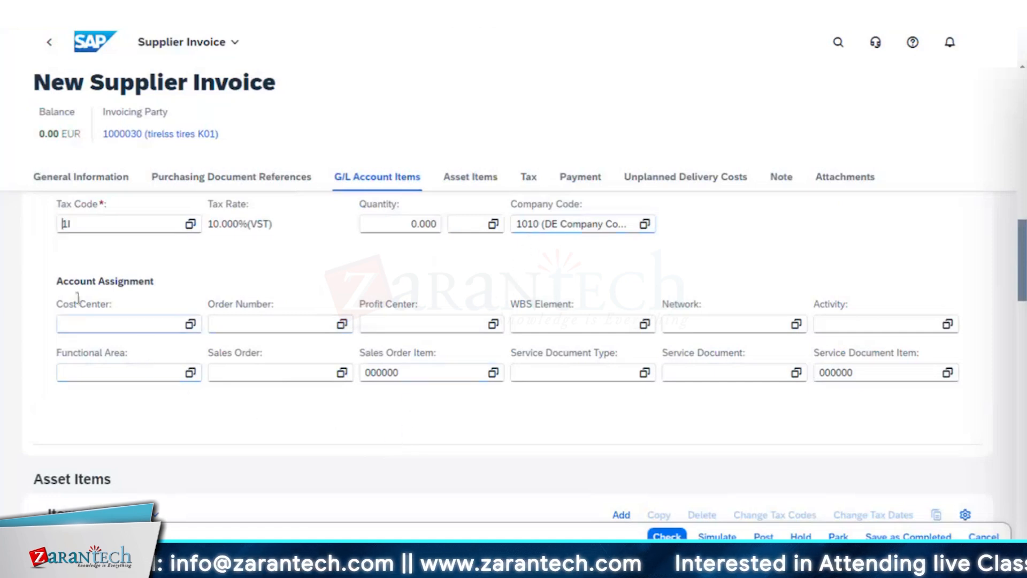
Search for cost center 10101101 (Financials (DE)) and assign it to the G/L account item
click(101, 319)
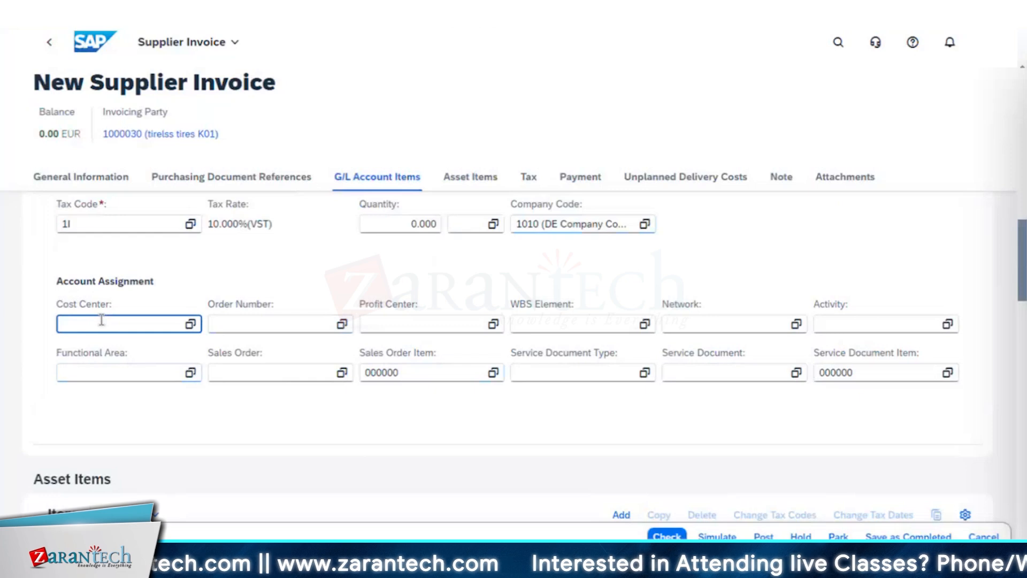
click(191, 324)
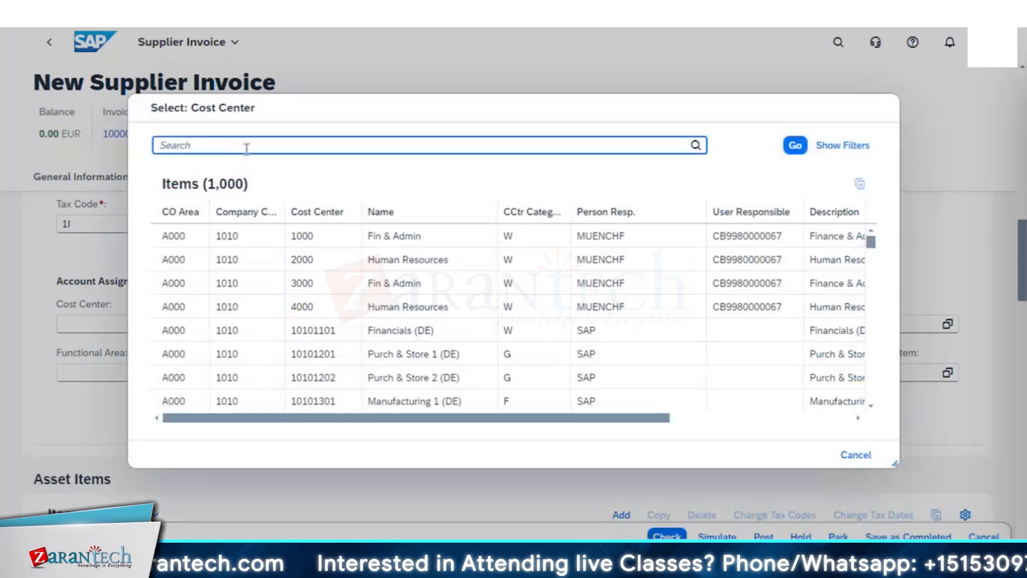
text(10101101)
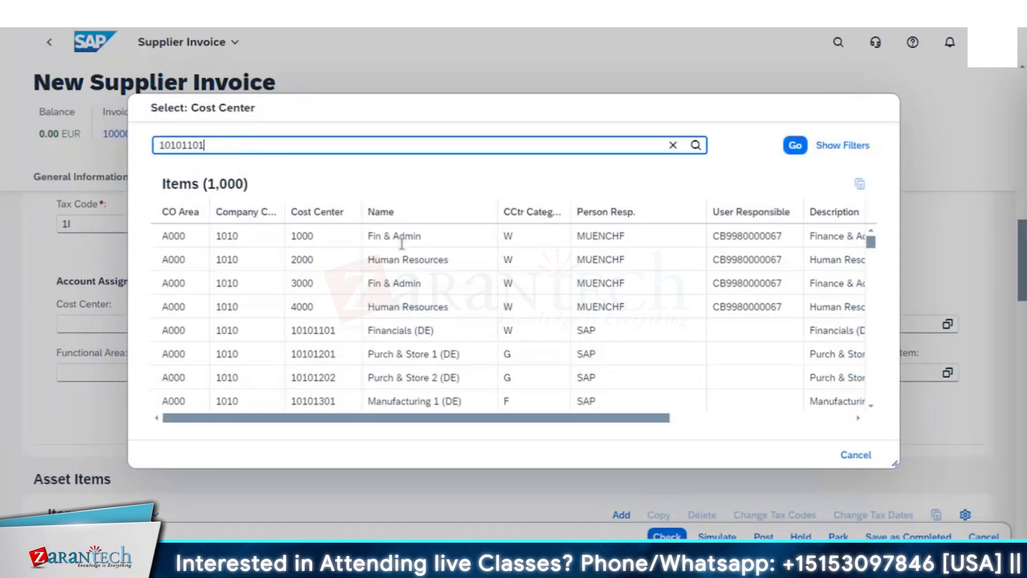
click(794, 154)
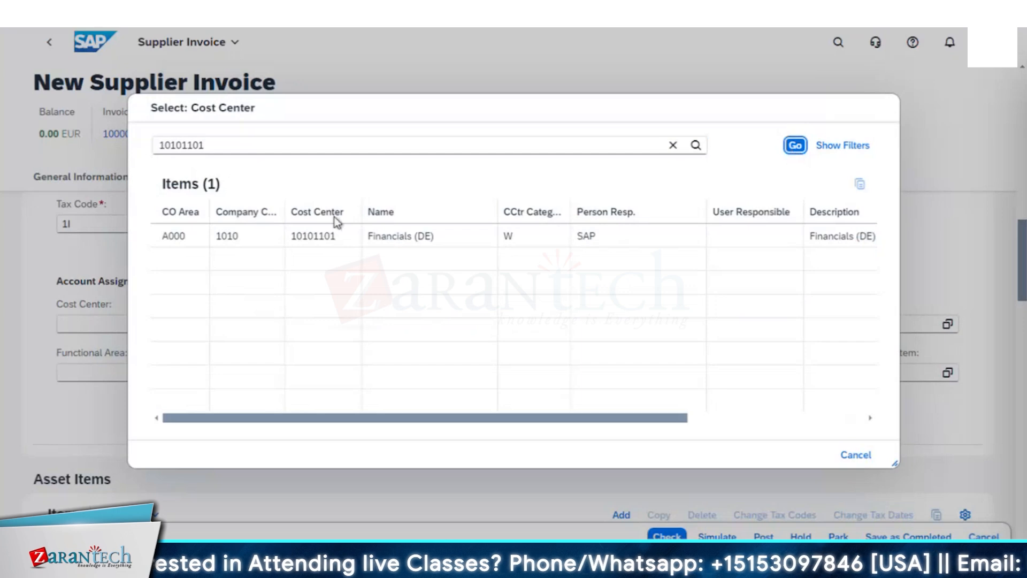
click(323, 245)
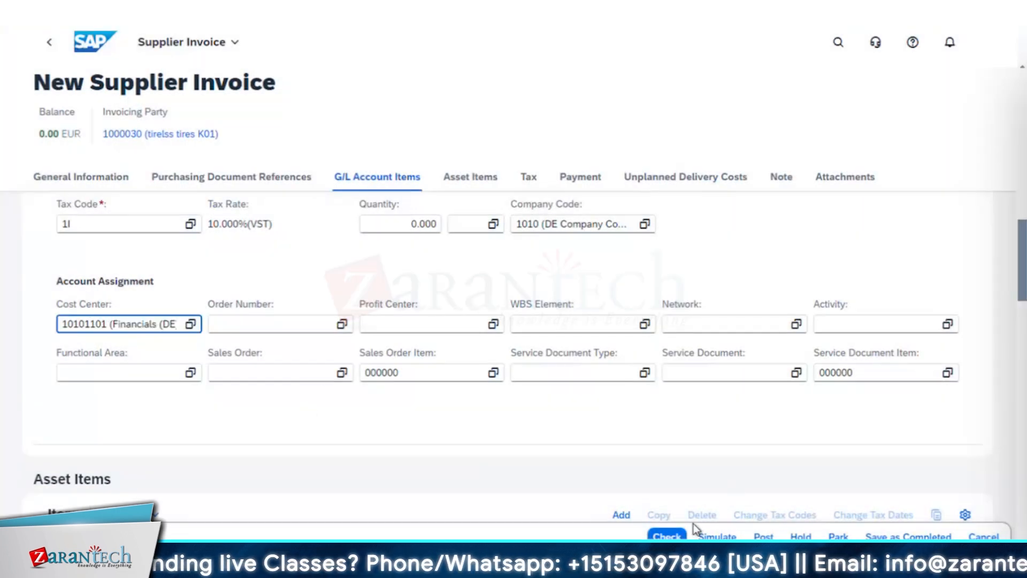
Check and post the supplier invoice, and decline creating another one
click(666, 535)
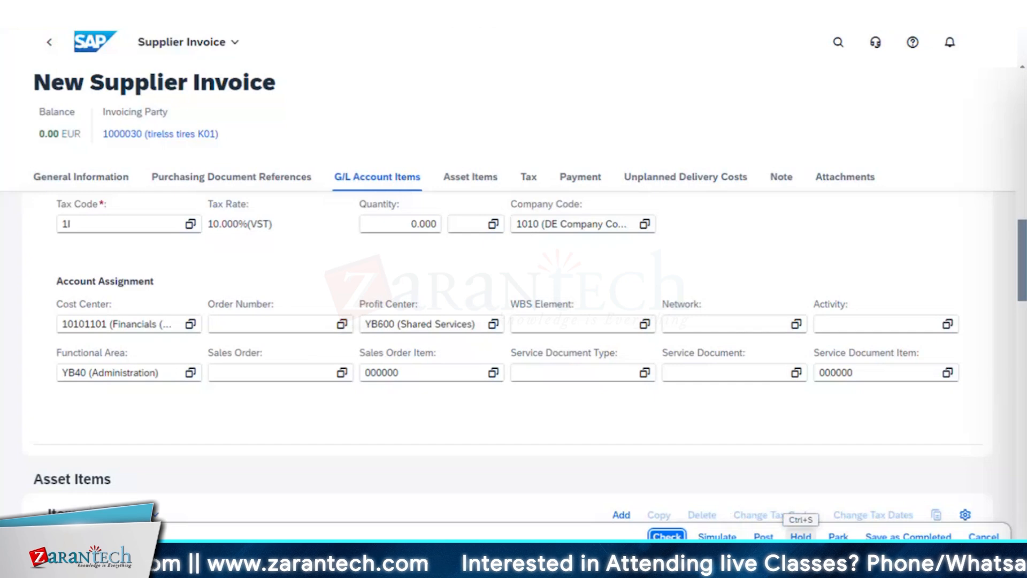
click(761, 536)
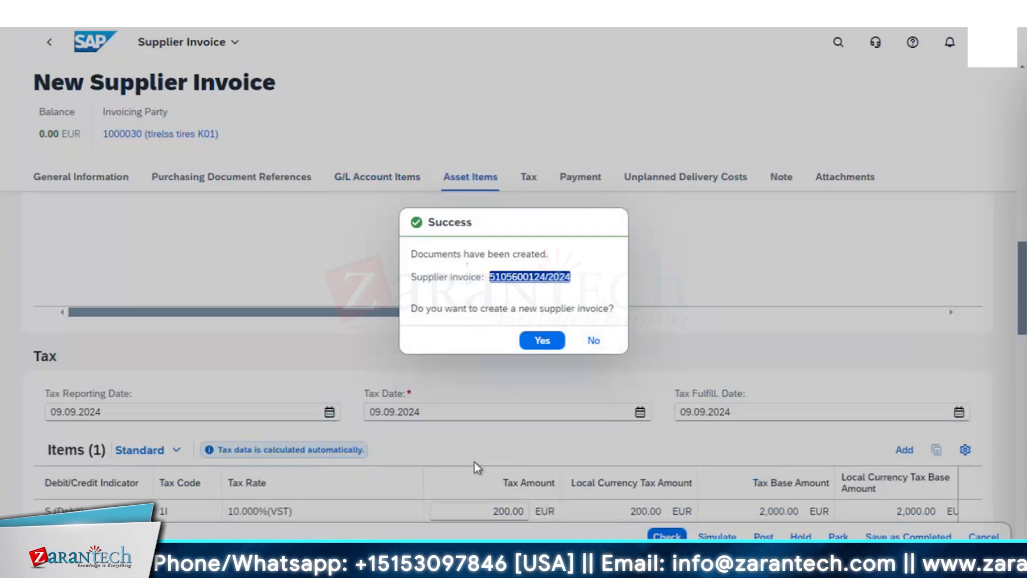
click(591, 343)
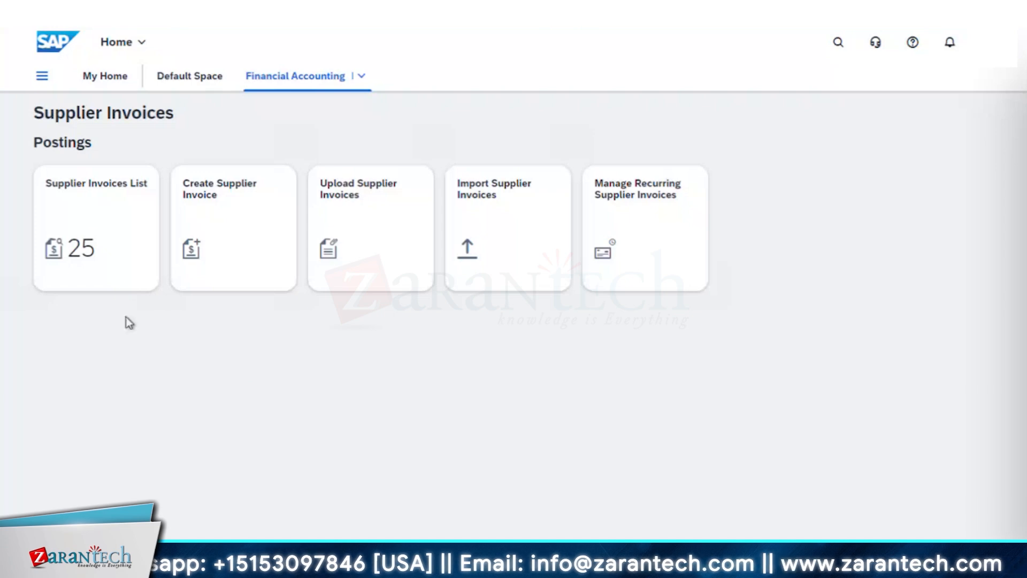
Display all invoices in the Supplier Invoices List without filters, and return to the home page
click(124, 221)
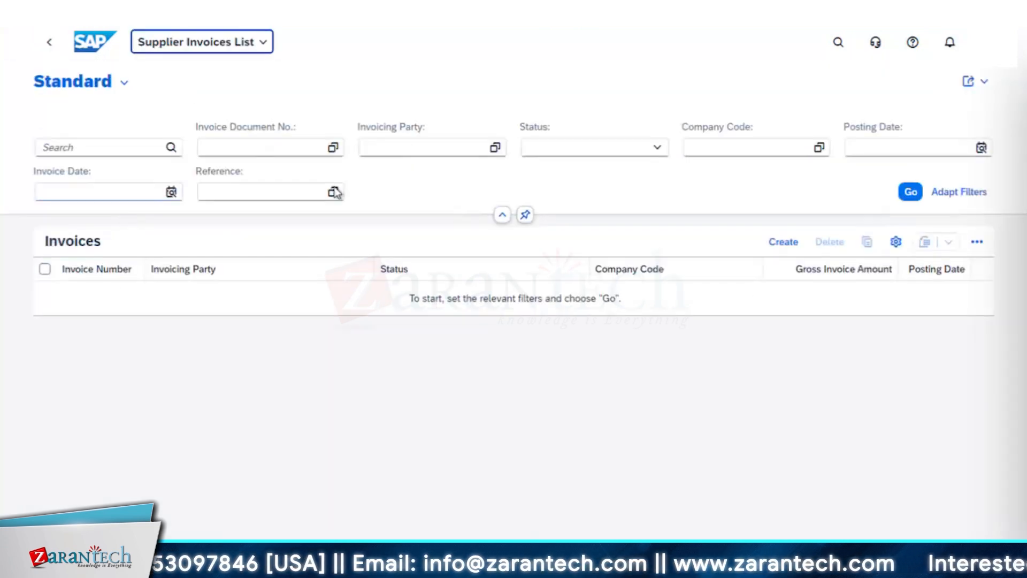
click(911, 192)
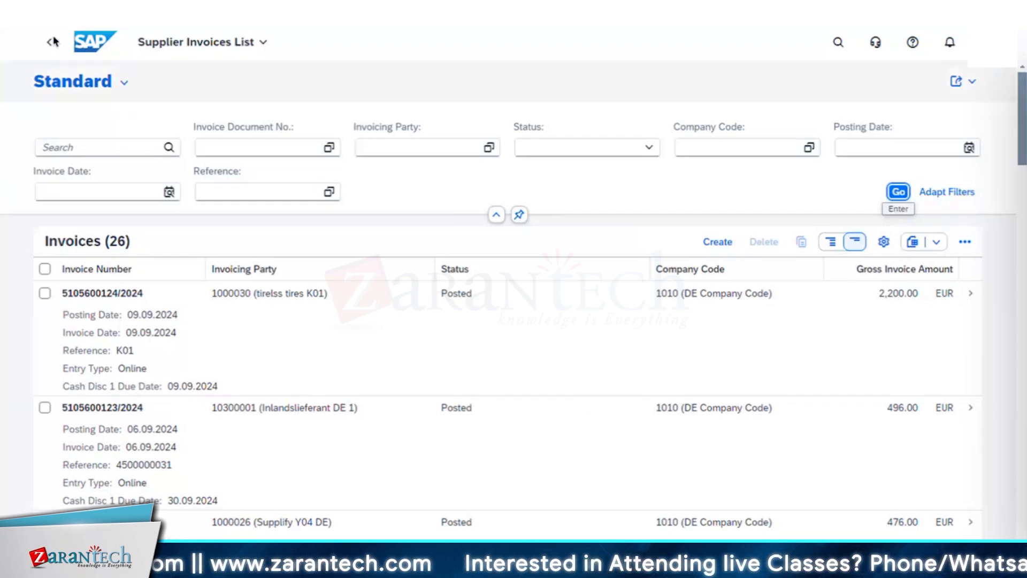
click(249, 42)
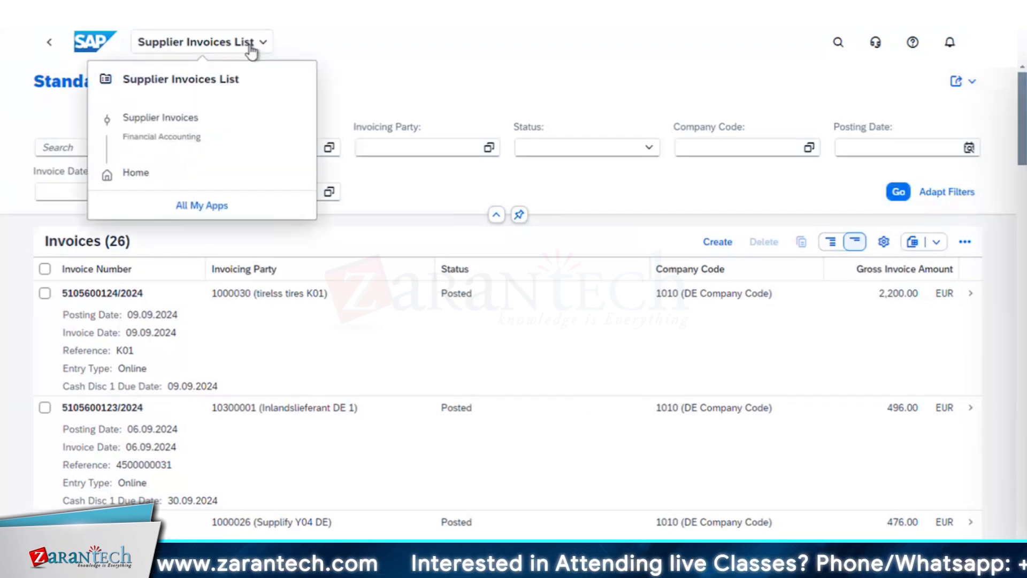
click(159, 180)
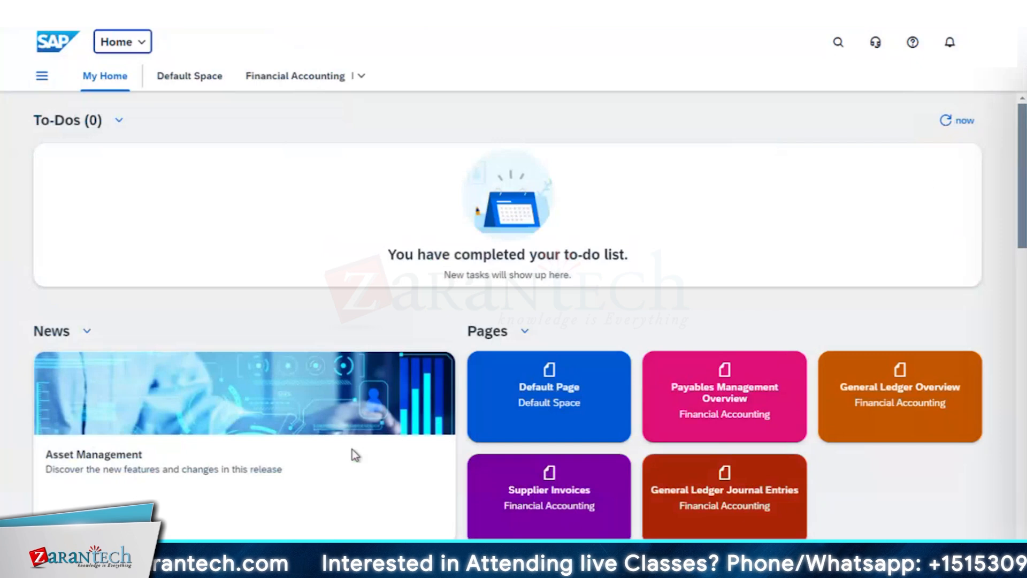
Open Display Supplier Balances from the Payables Management Overview page of Financial Accounting
scroll(305, 335, down, 5)
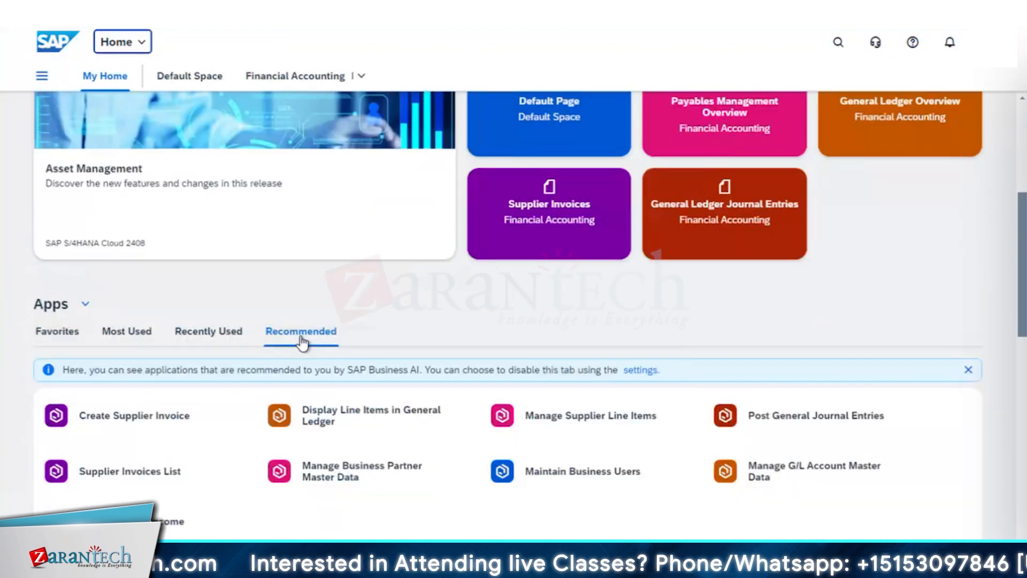
scroll(271, 344, up, 5)
click(284, 85)
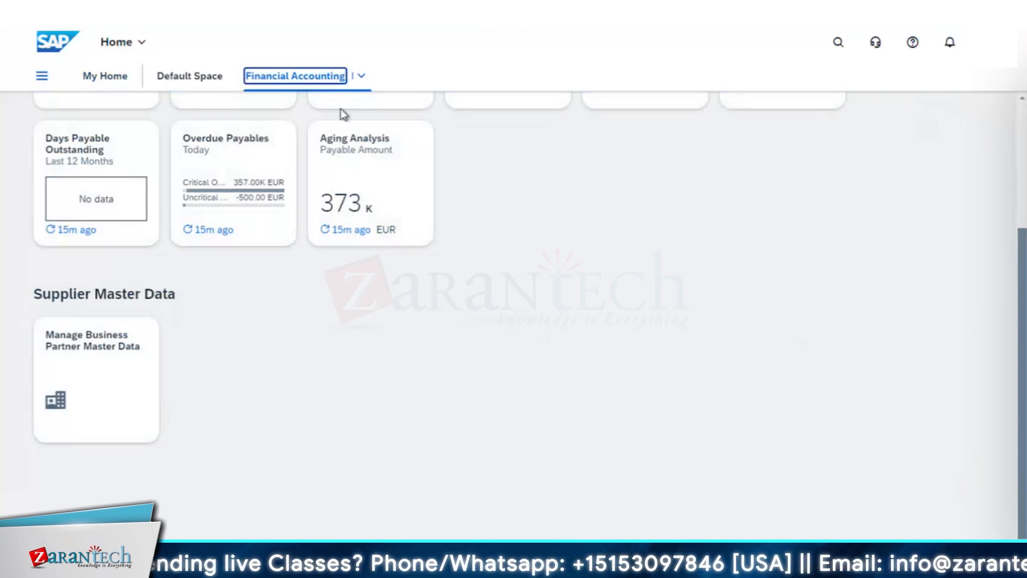
click(361, 77)
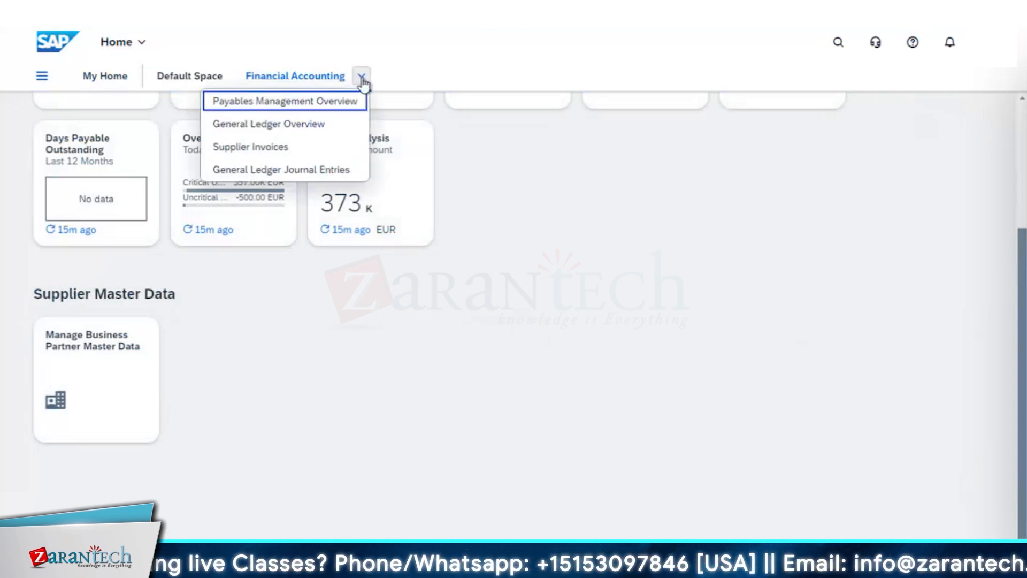
click(289, 103)
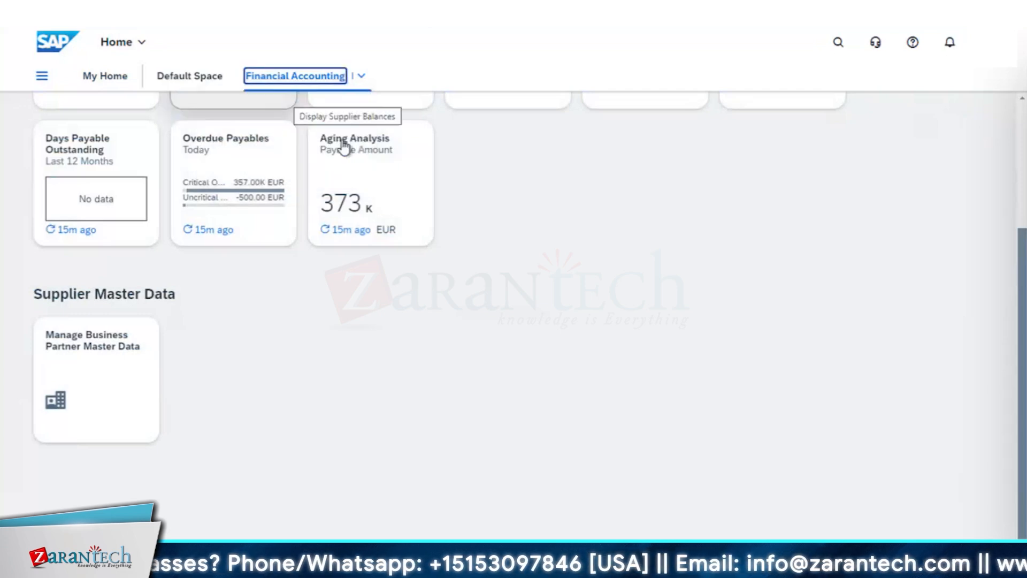
scroll(463, 359, up, 3)
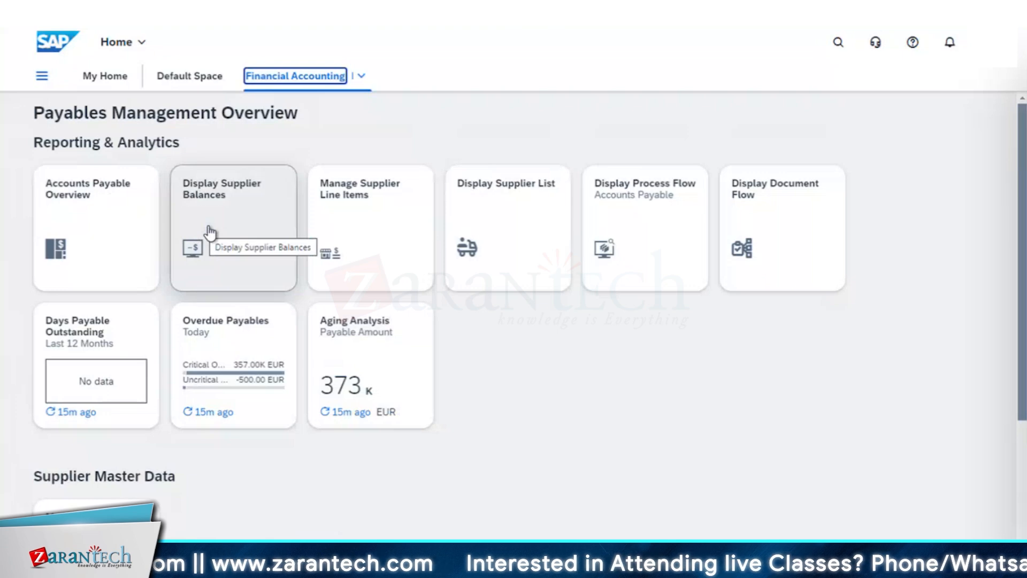
click(210, 232)
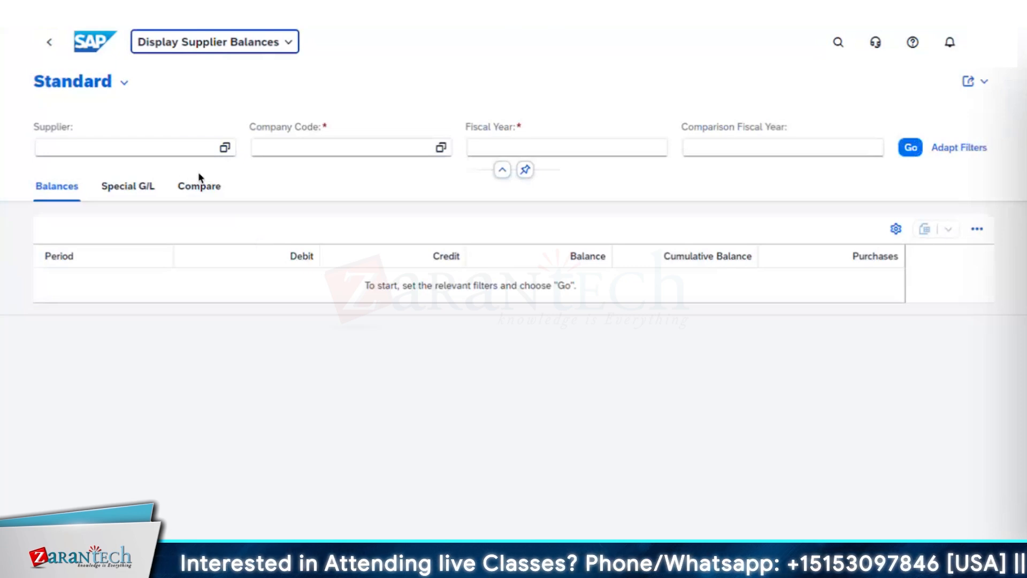
Search the suppliers for TIR and set the balance report's supplier filter to TIRELSS TIRES K01
click(225, 148)
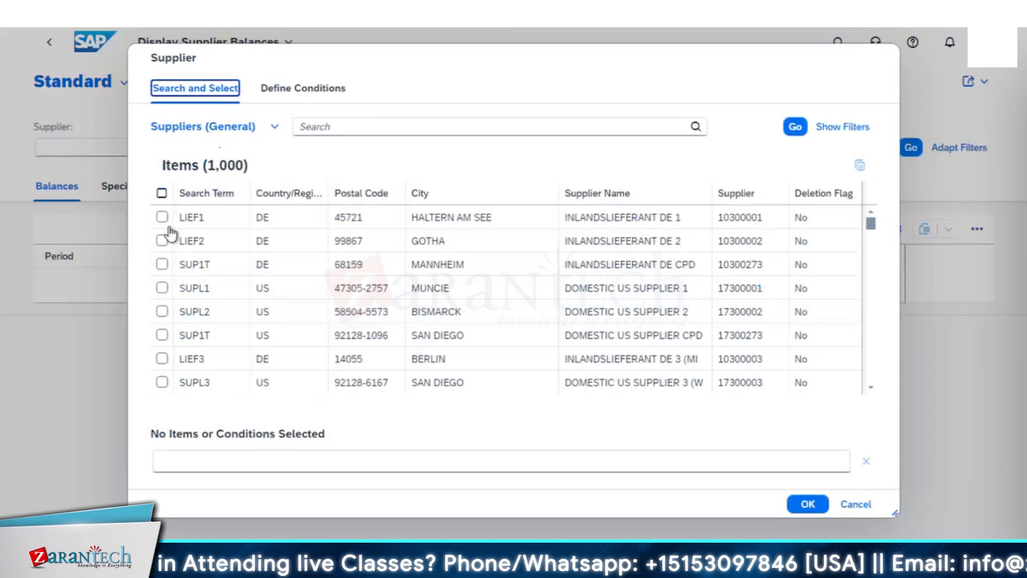
click(334, 128)
text(T)
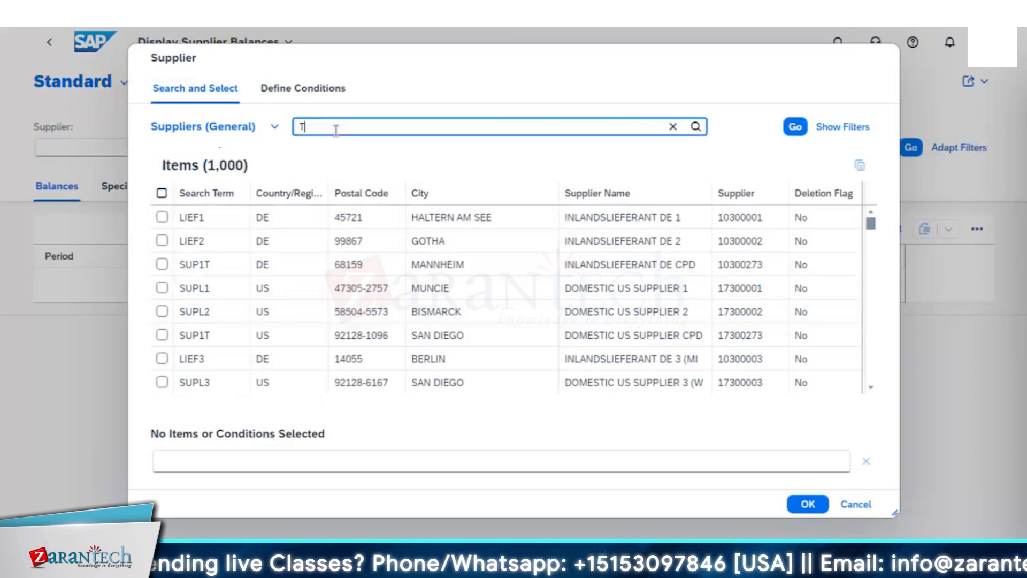
text(IR)
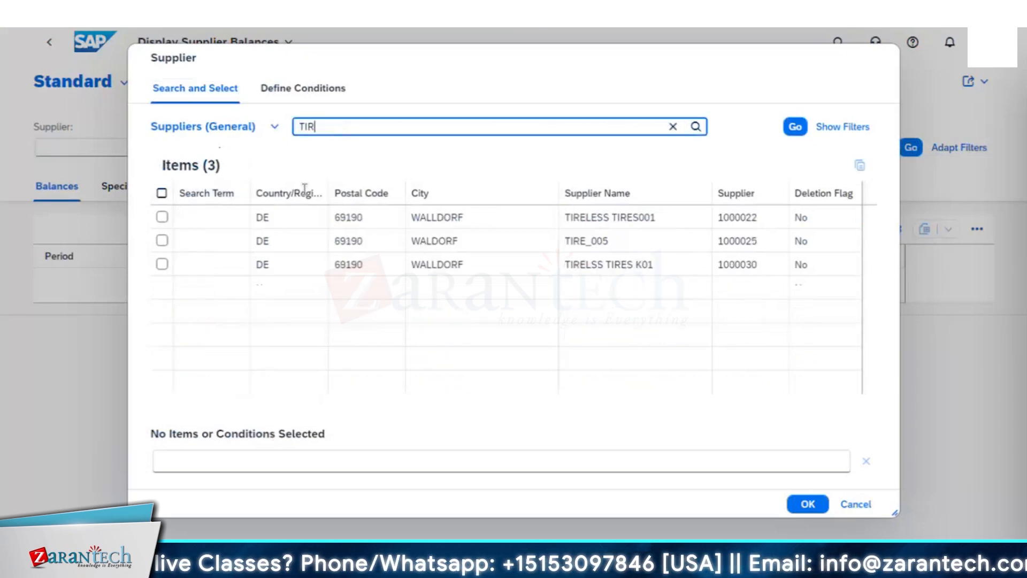
click(162, 264)
click(808, 505)
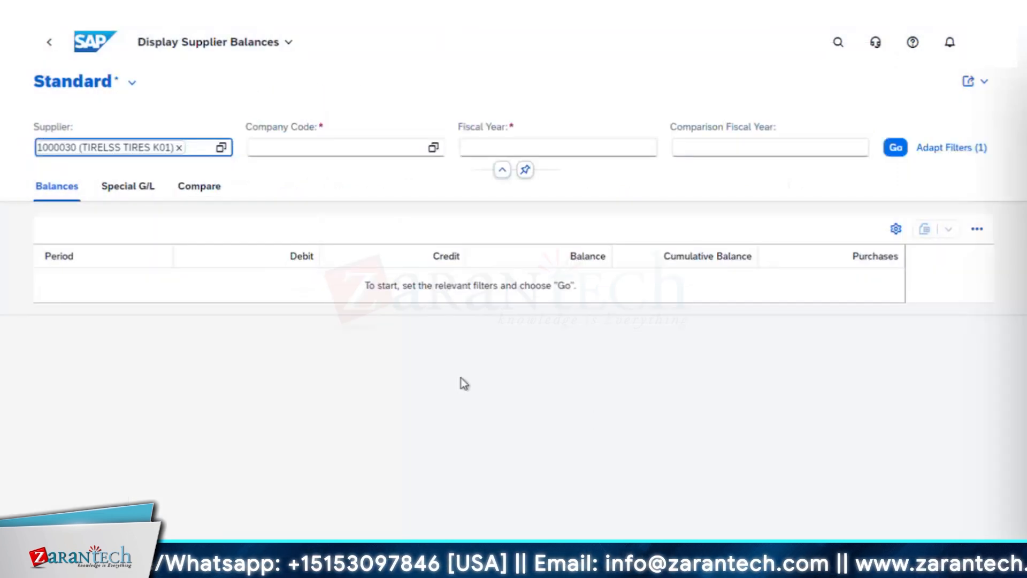
Set the balance report's company code to 1010 and fiscal year to 2024, and display the supplier's balances for all periods
click(383, 148)
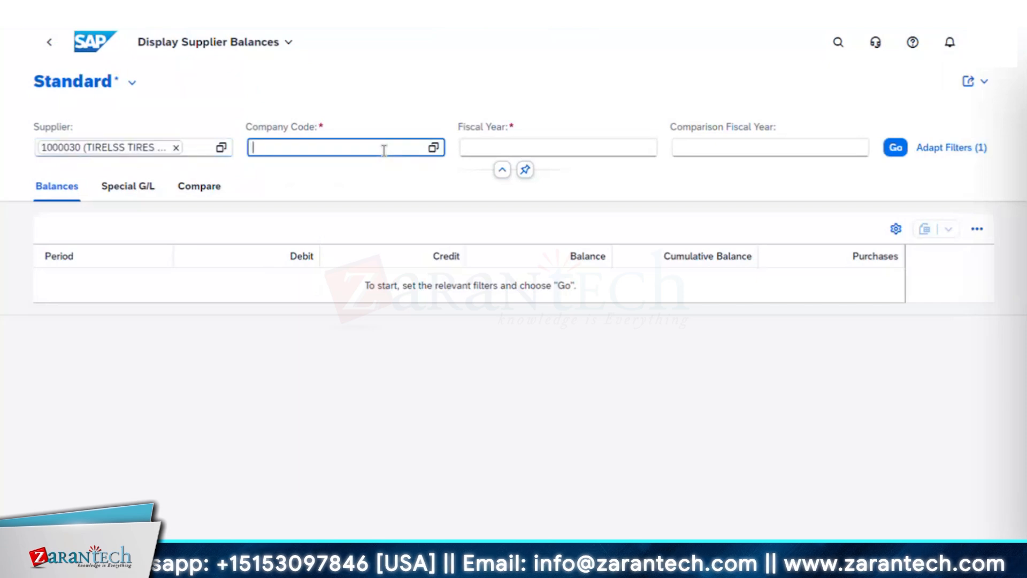
text(10101)
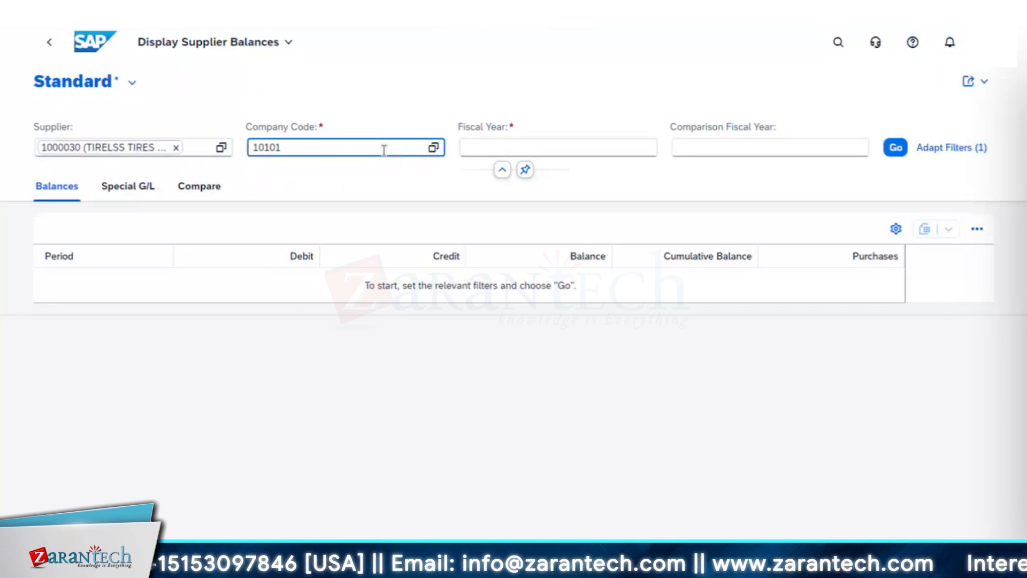
key(BackSpace)
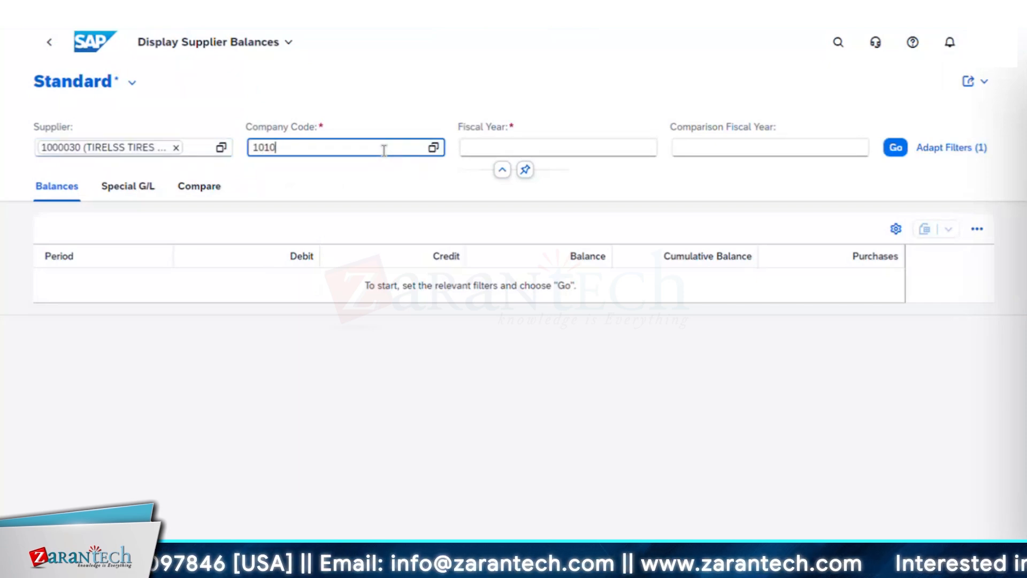
click(339, 217)
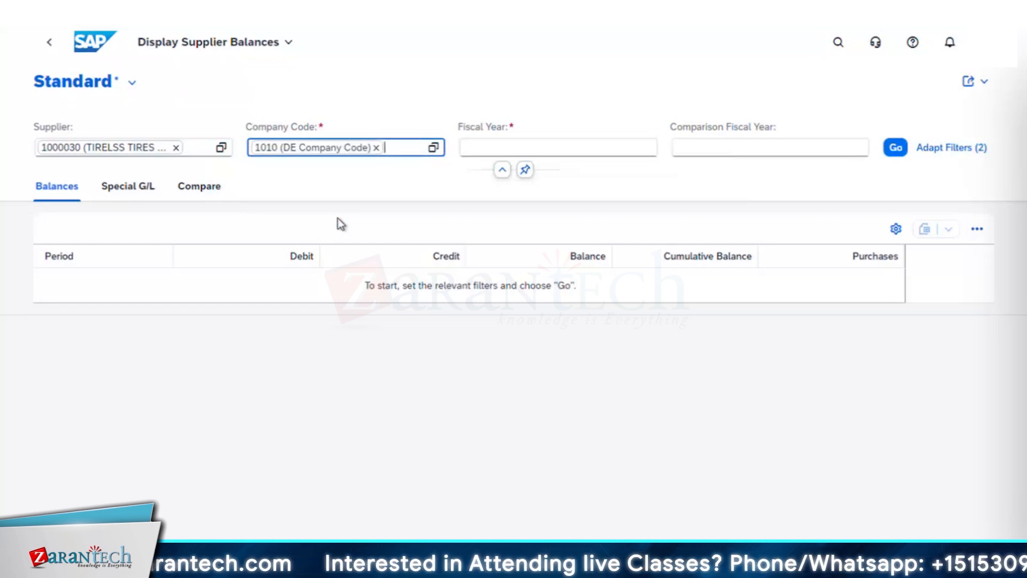
click(493, 144)
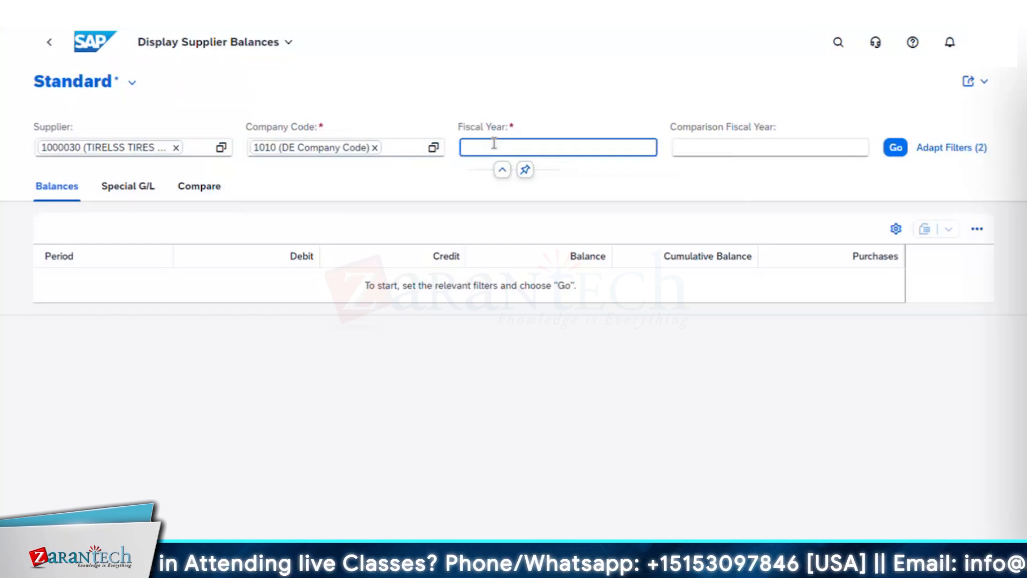
text(2024)
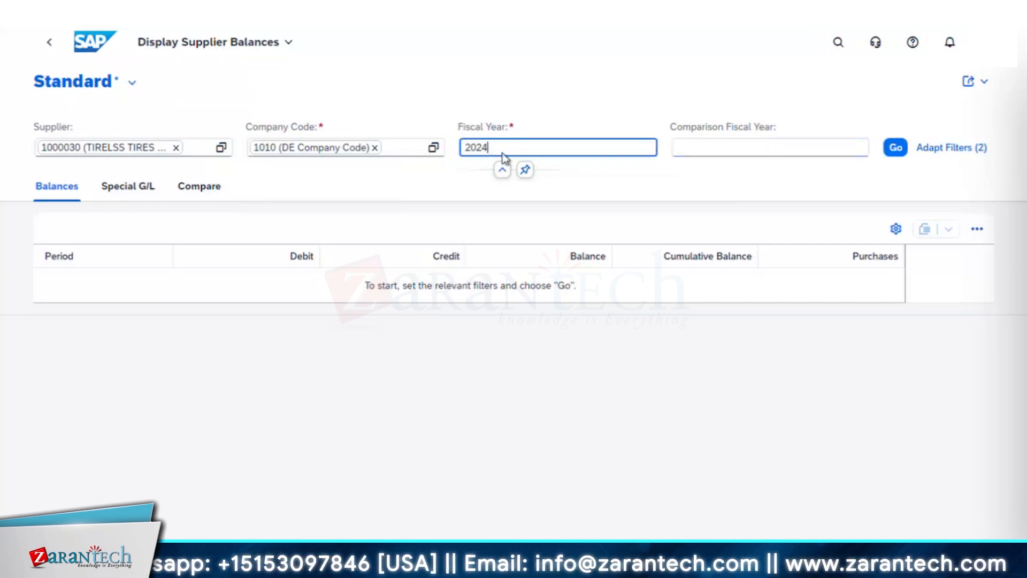
click(896, 149)
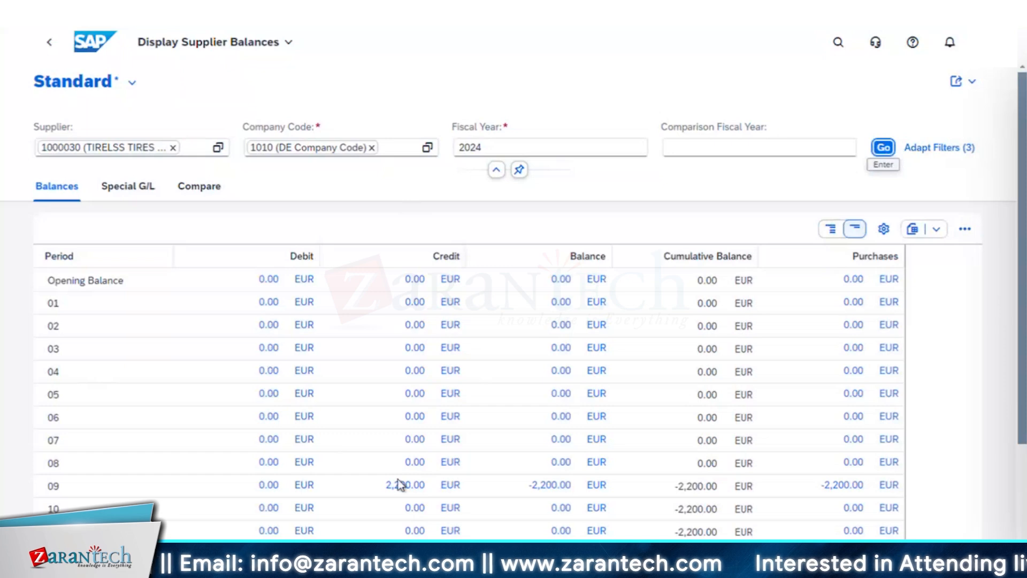
scroll(574, 432, down, 3)
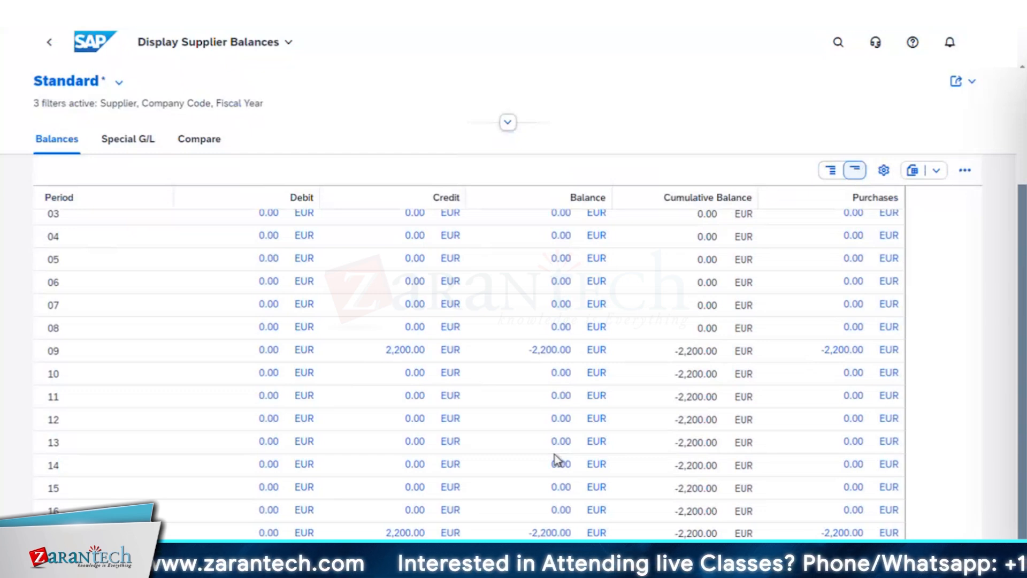
scroll(550, 451, up, 5)
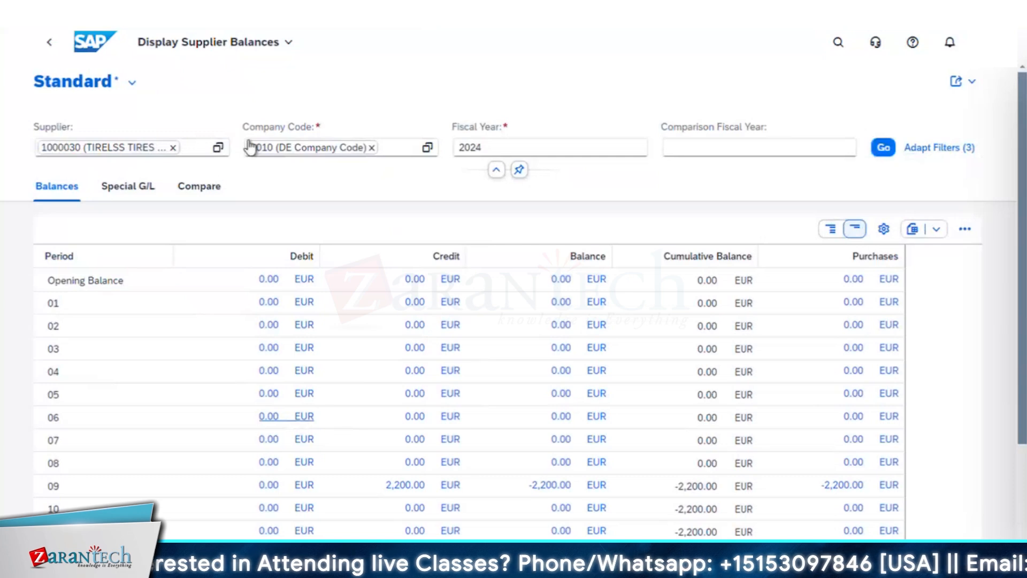
Return to the home page and open Manage Supplier Line Items from the Payables Management Overview page of Financial Accounting
click(287, 48)
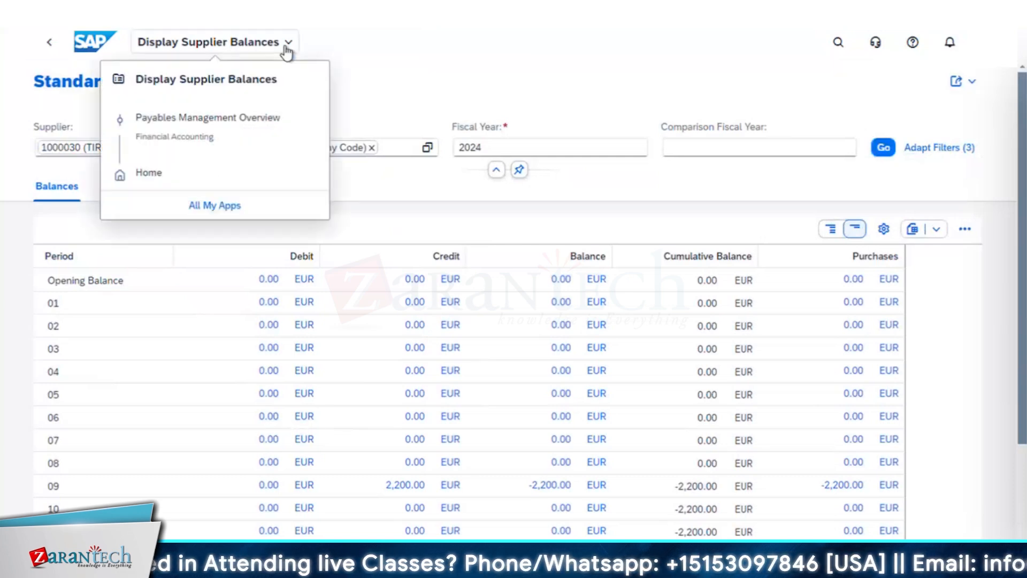
click(353, 56)
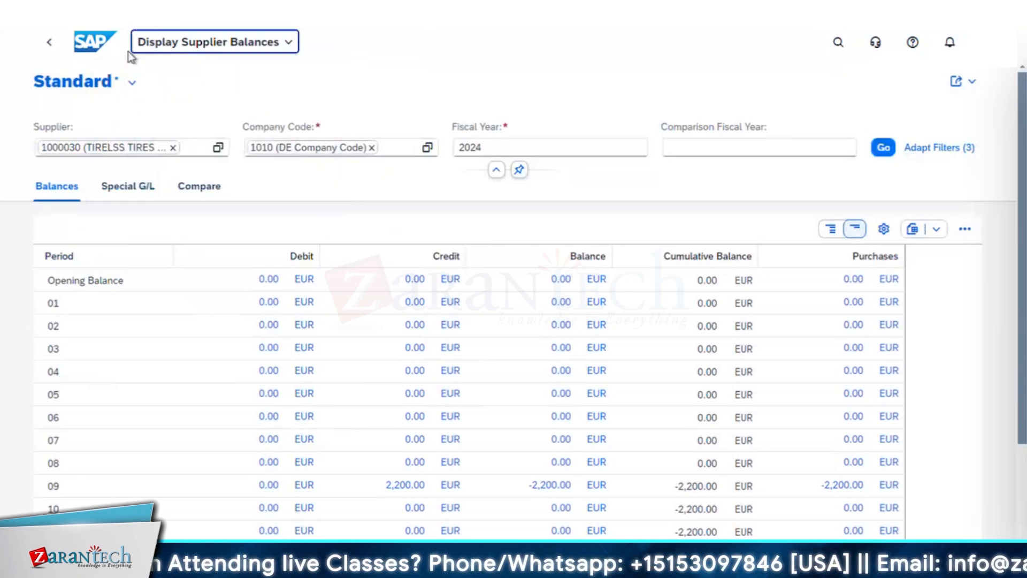
click(261, 47)
click(192, 171)
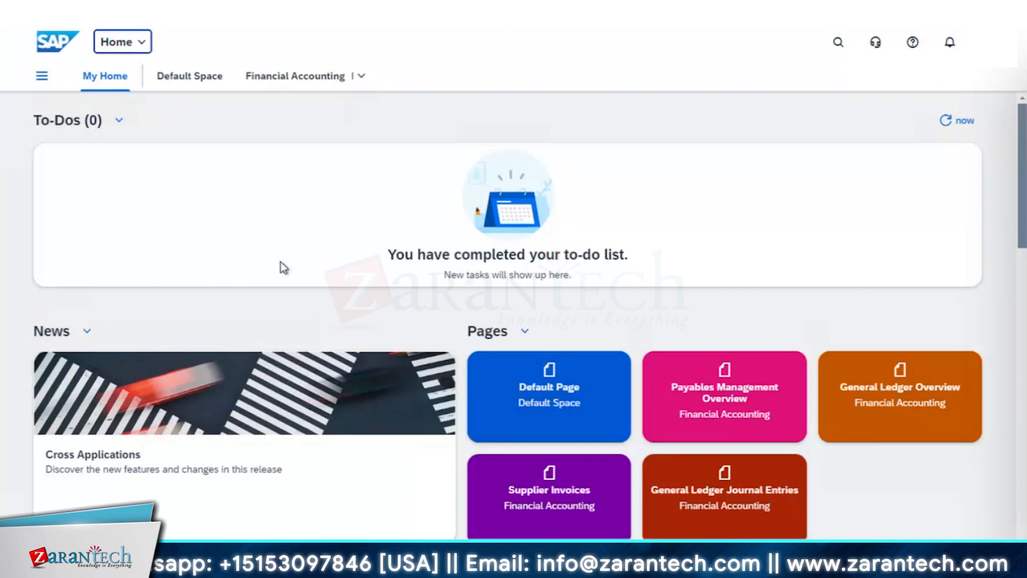
scroll(282, 263, down, 1)
click(359, 76)
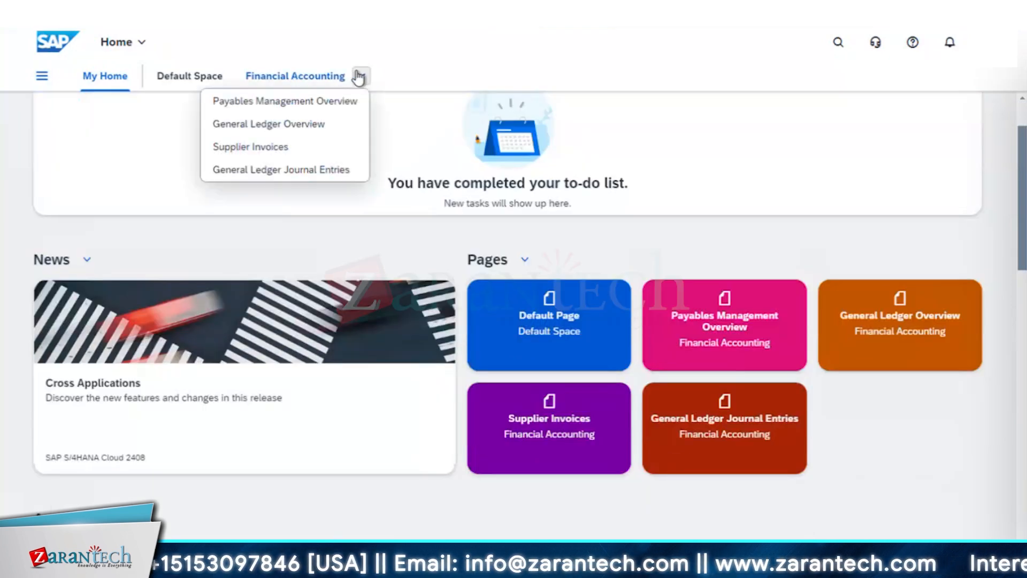
click(301, 102)
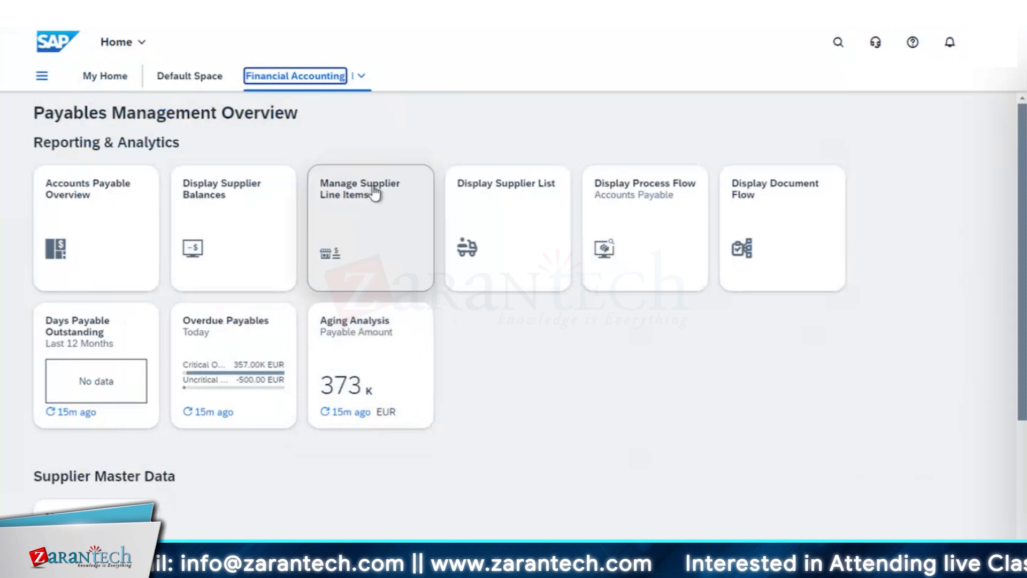
click(369, 211)
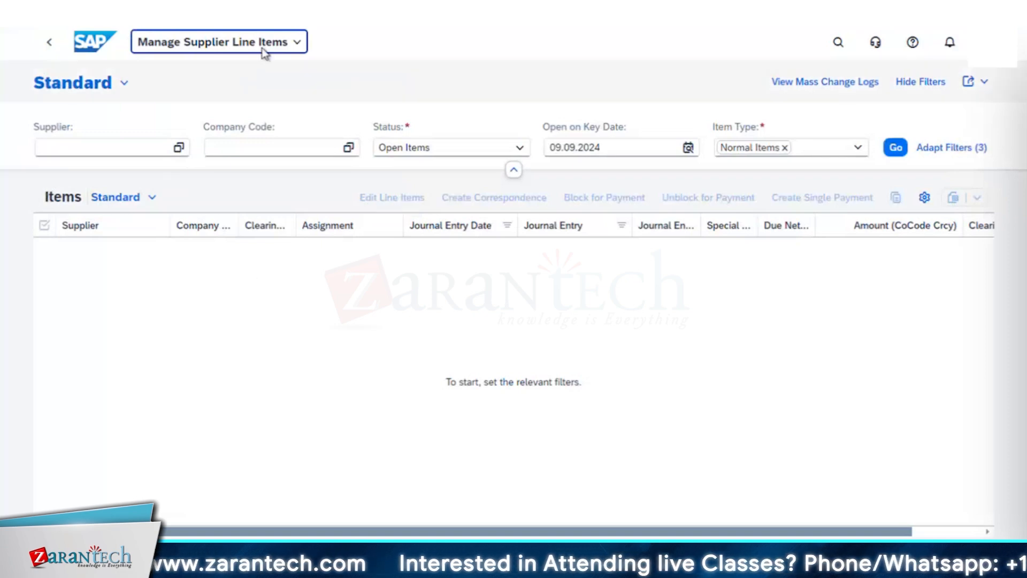
Search the suppliers for TIR and set the line item report's supplier filter to TIRELSS TIRES K01
click(179, 147)
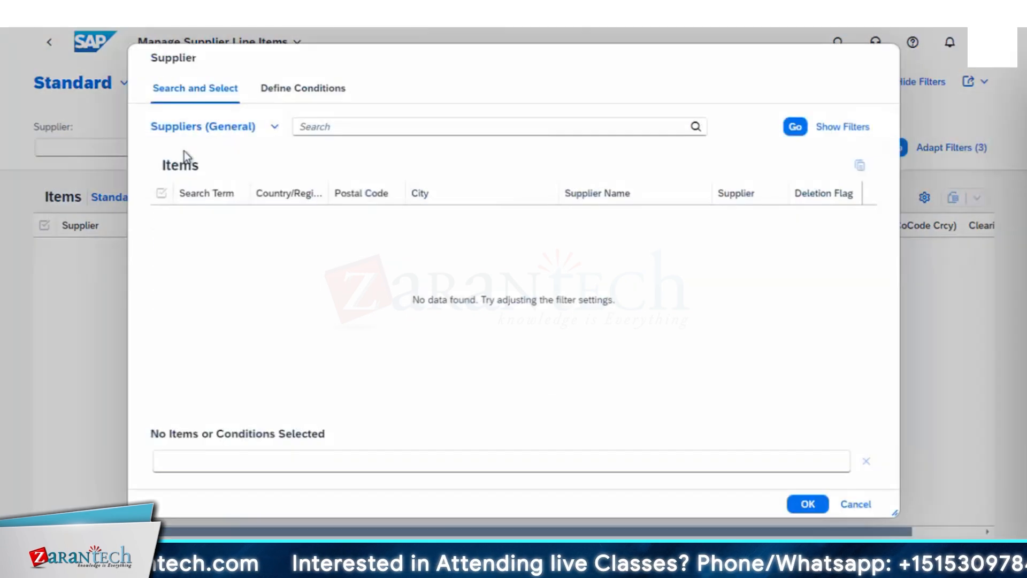
click(343, 124)
text(TIR)
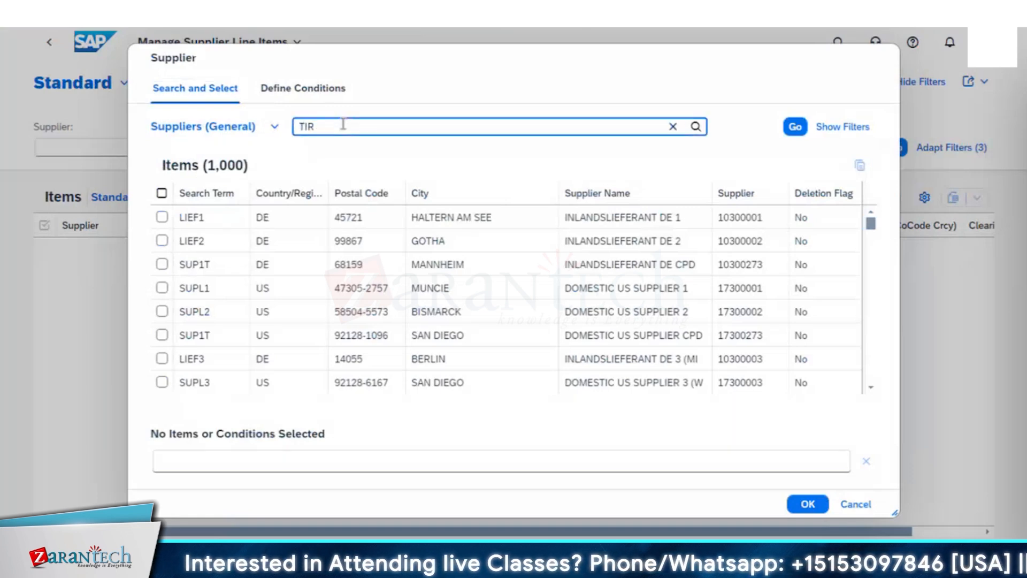
click(795, 127)
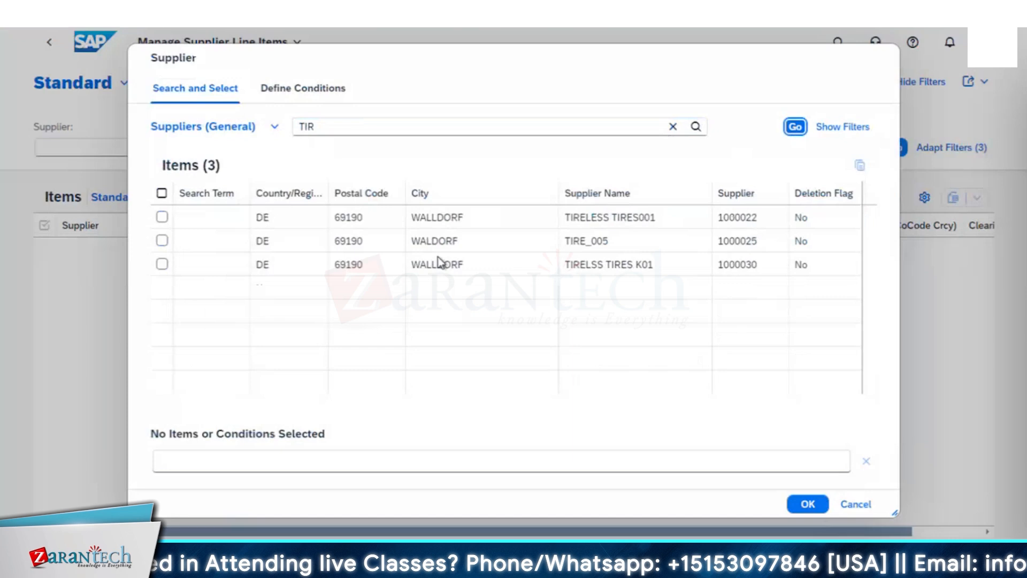
click(486, 265)
click(163, 264)
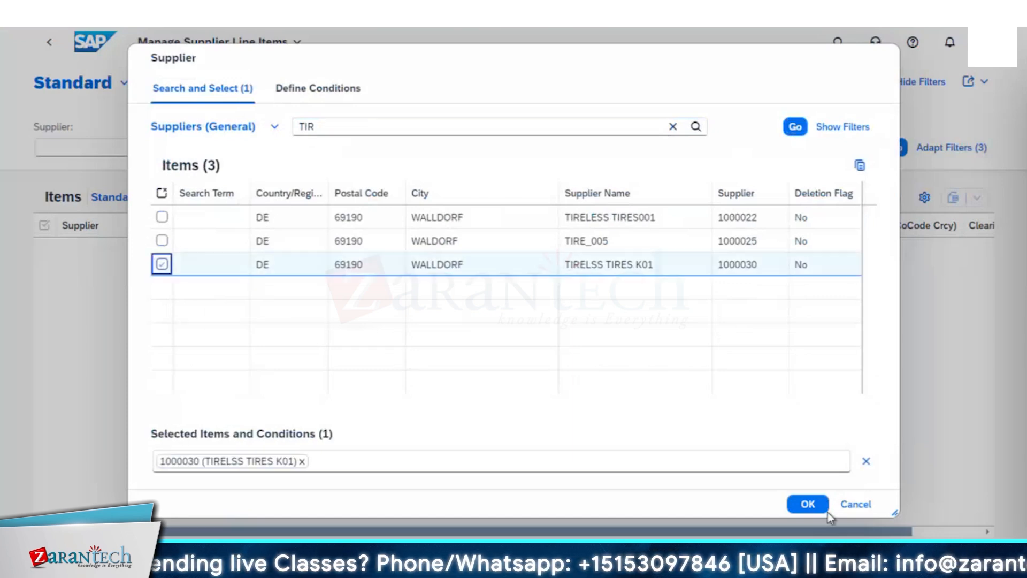
click(807, 504)
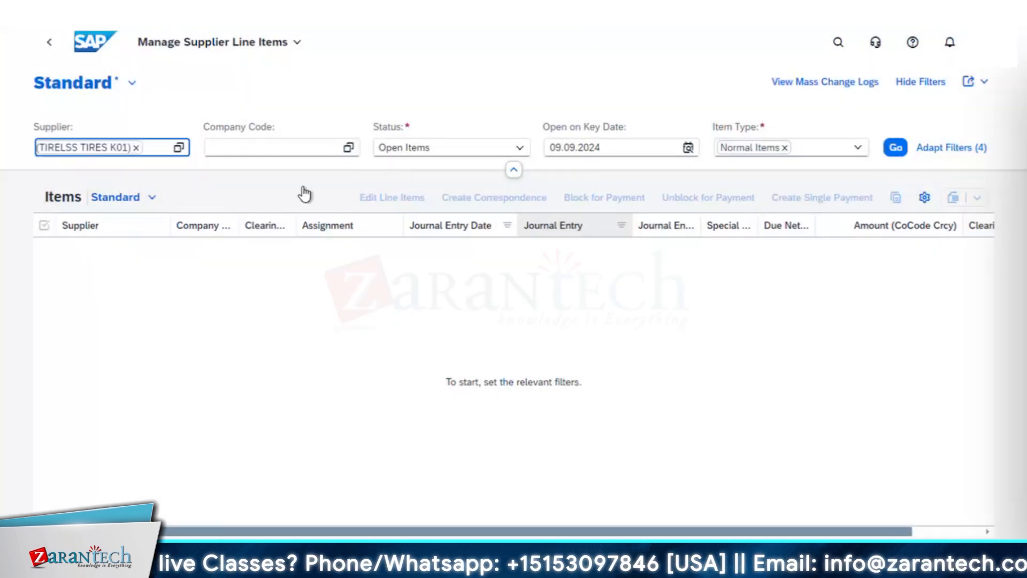
Filter the supplier line items by company code 1010 and status All Items, keep the Normal Items type, and display them
click(304, 147)
text(10)
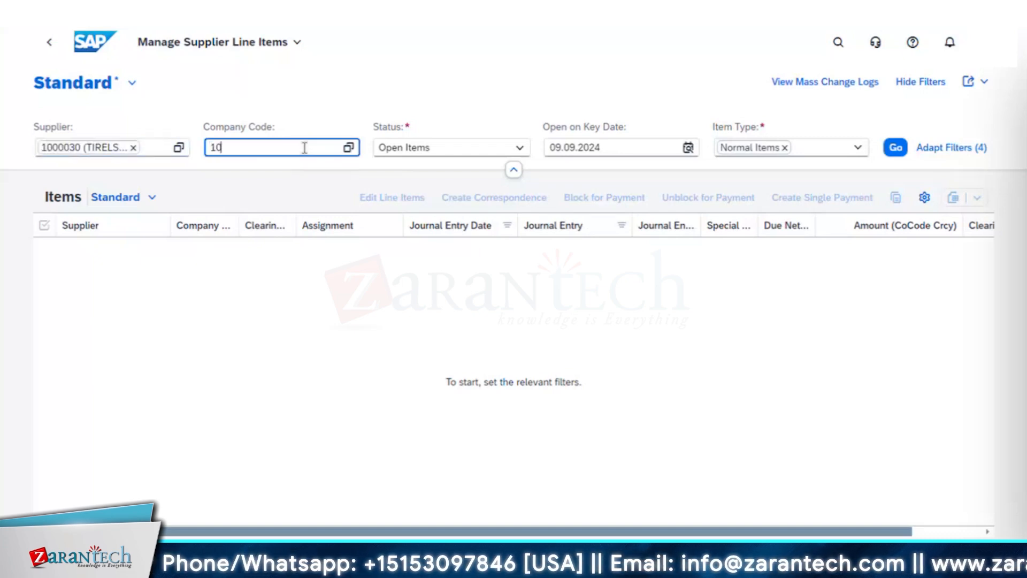
text(10)
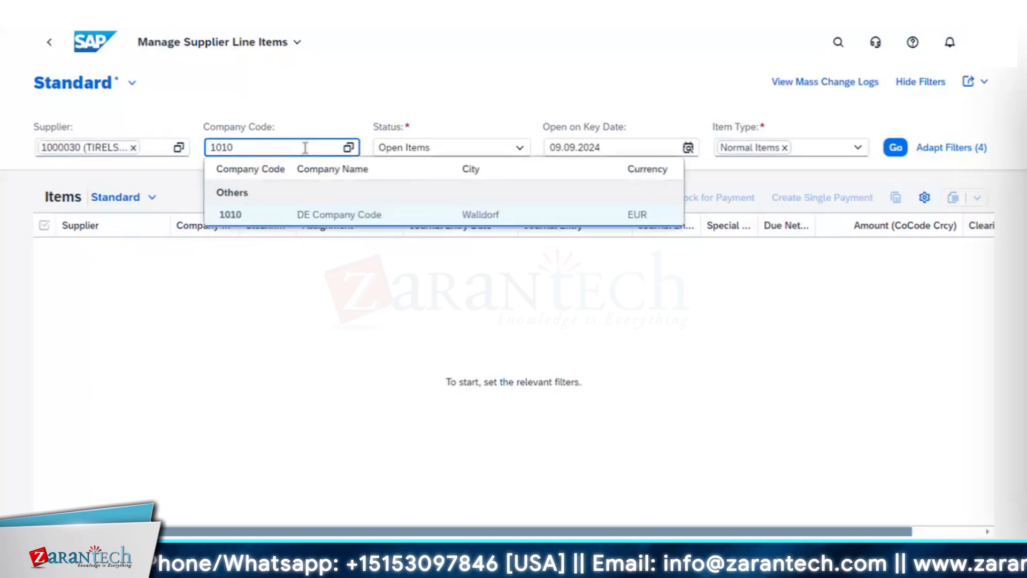
click(333, 214)
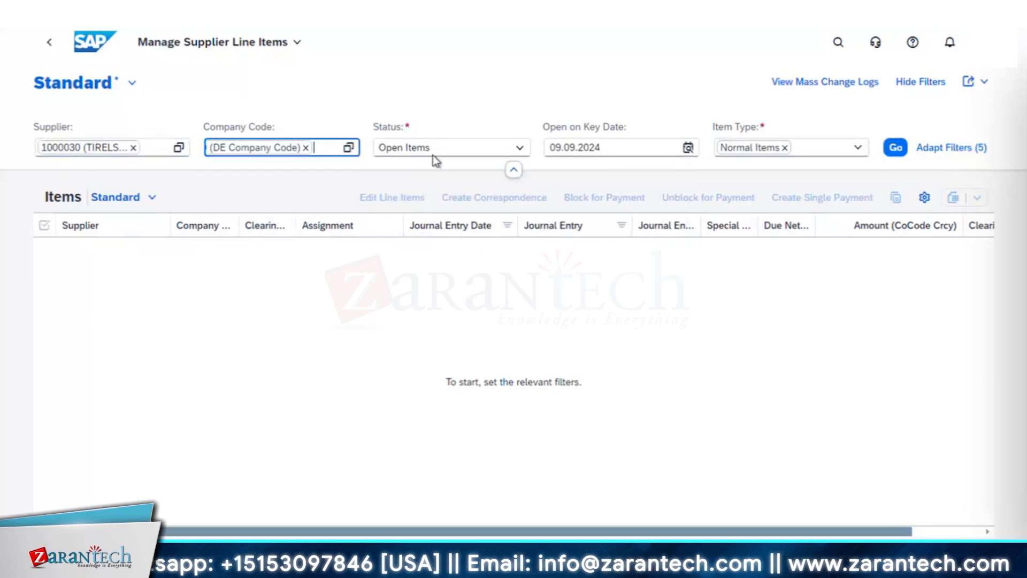
click(519, 149)
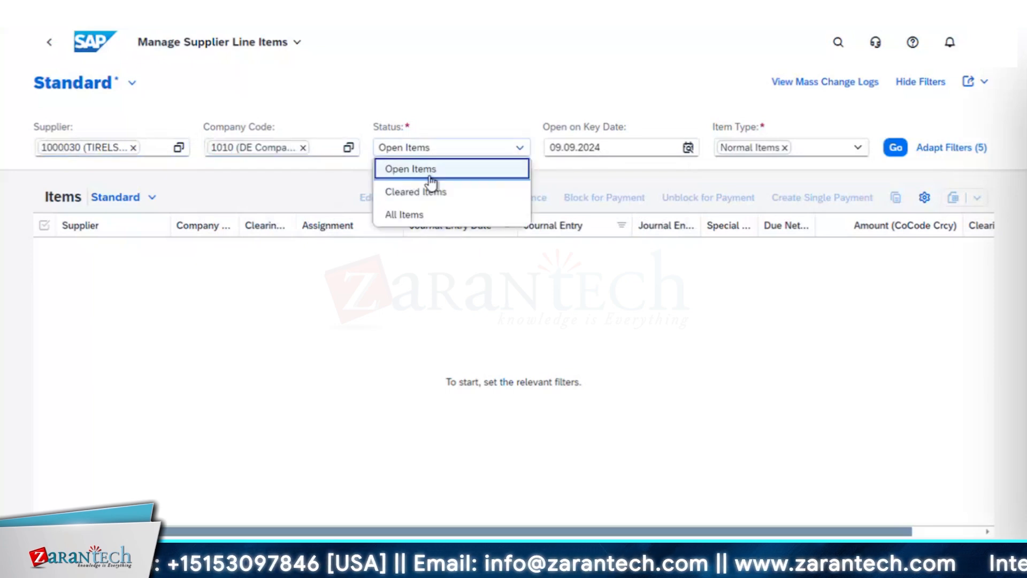
click(420, 214)
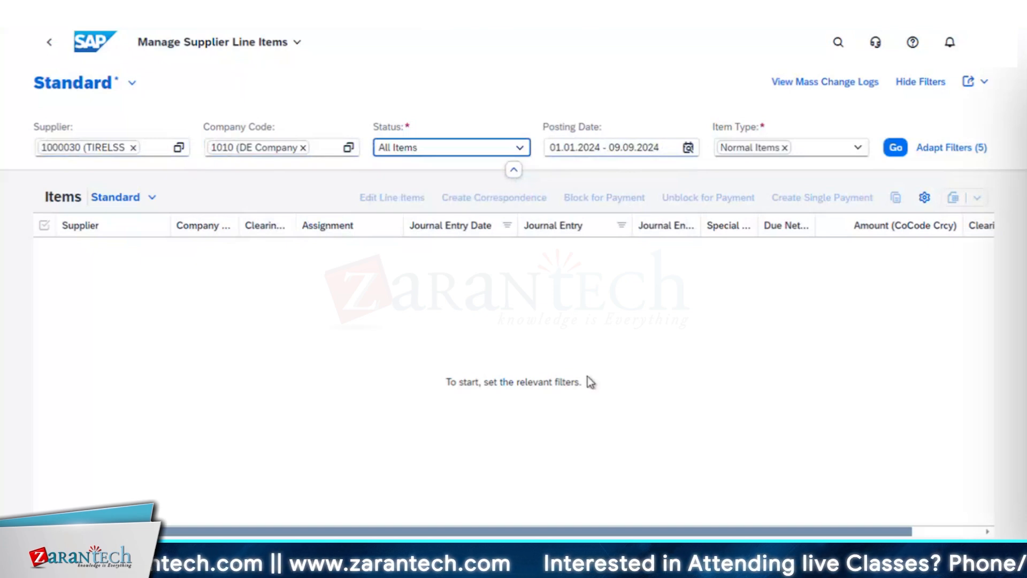
click(858, 151)
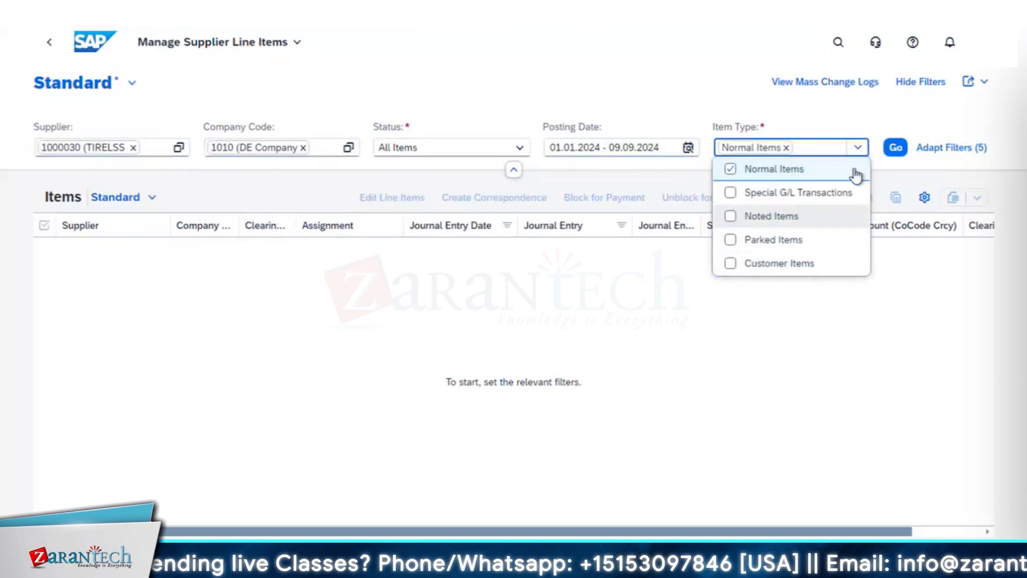
click(812, 373)
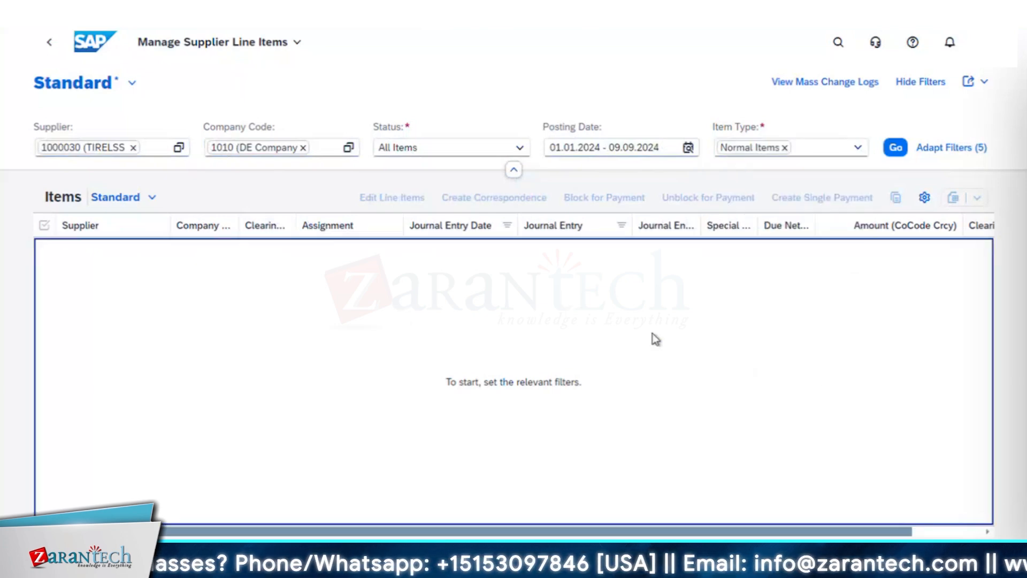
click(896, 147)
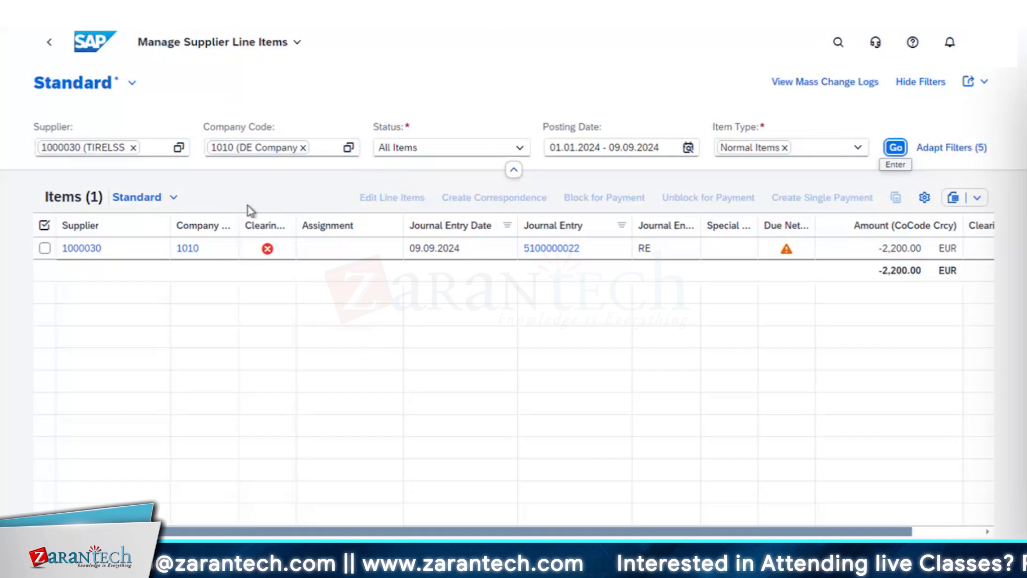
Open Overdue Payables from the Payables Management Overview page and examine the amounts by company code as a chart and as a table
click(53, 48)
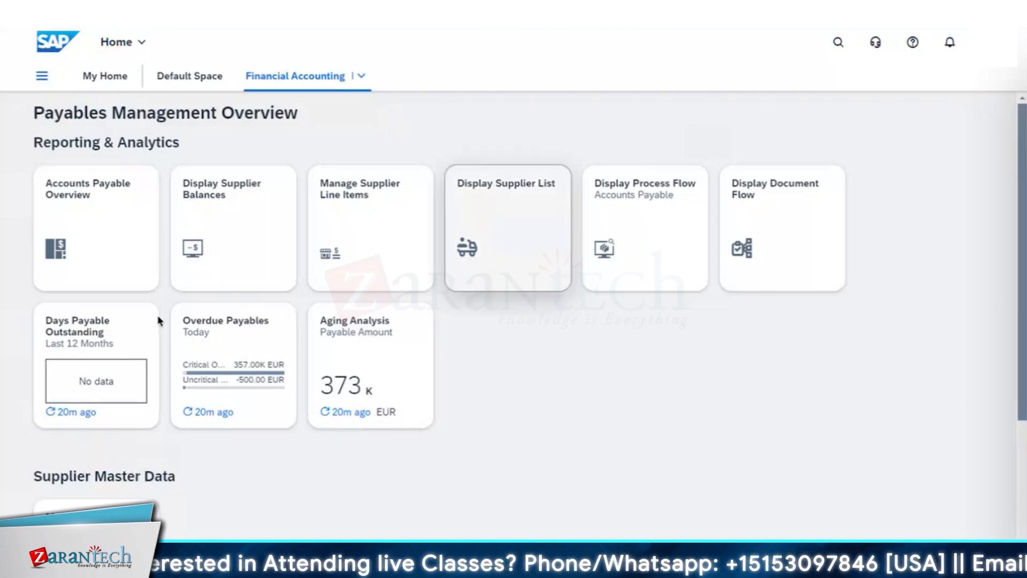
click(243, 347)
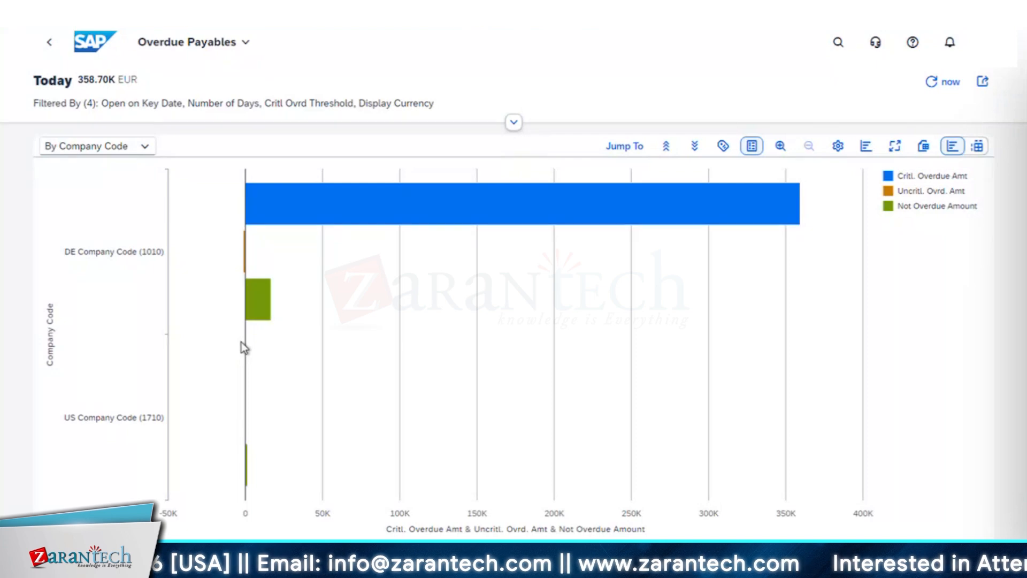
click(978, 146)
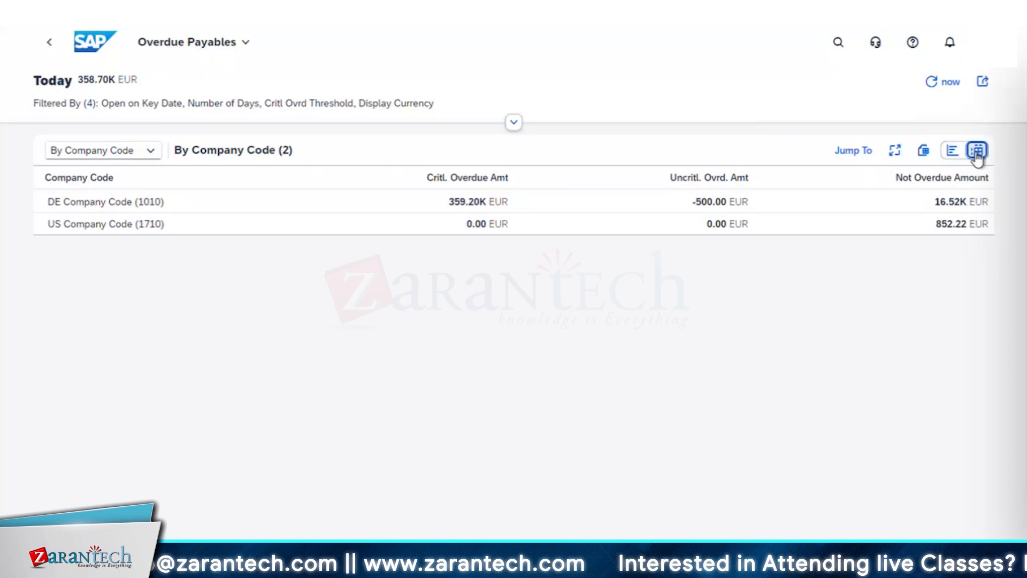
click(953, 151)
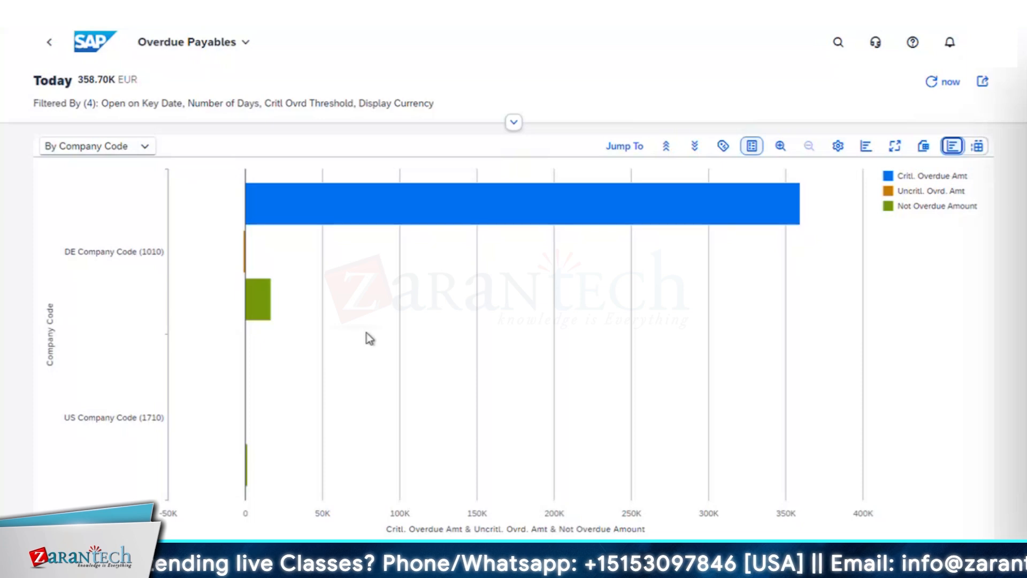
click(976, 146)
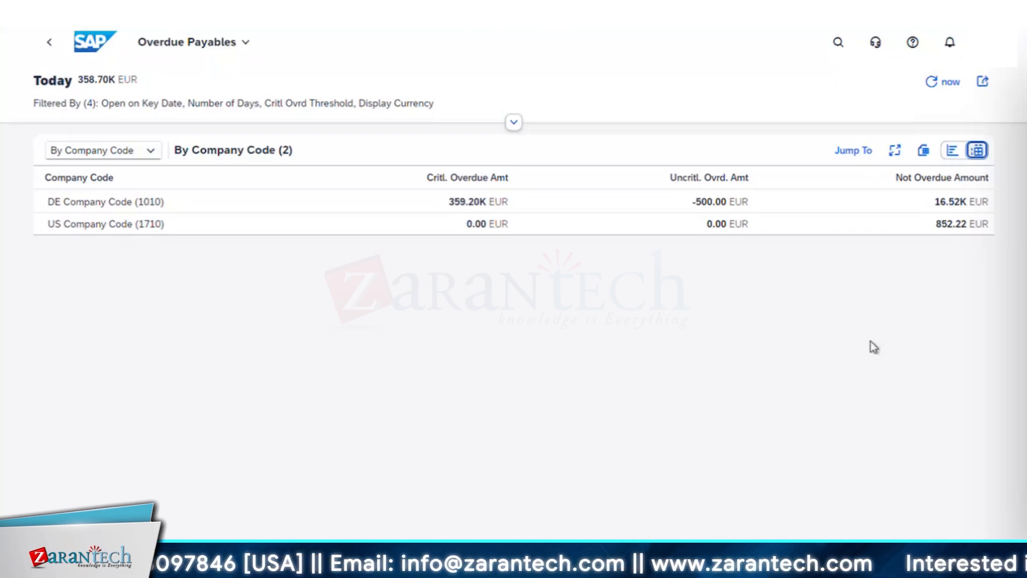
click(152, 151)
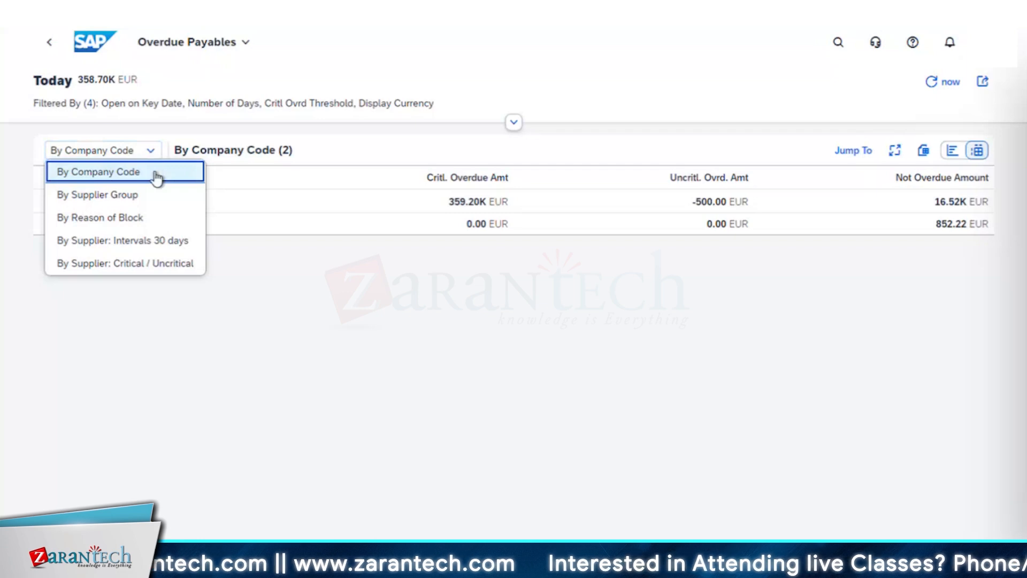
click(297, 273)
double_click(223, 150)
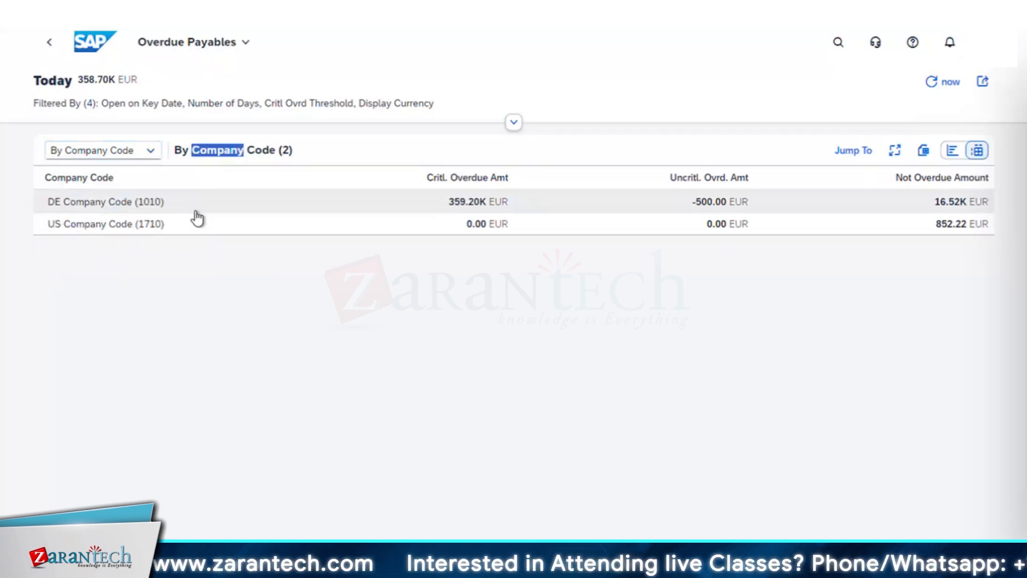
Examine the overdue and not overdue amounts of company codes 1010 and 1710, including the grouping options and each row's navigation options
click(477, 206)
click(277, 304)
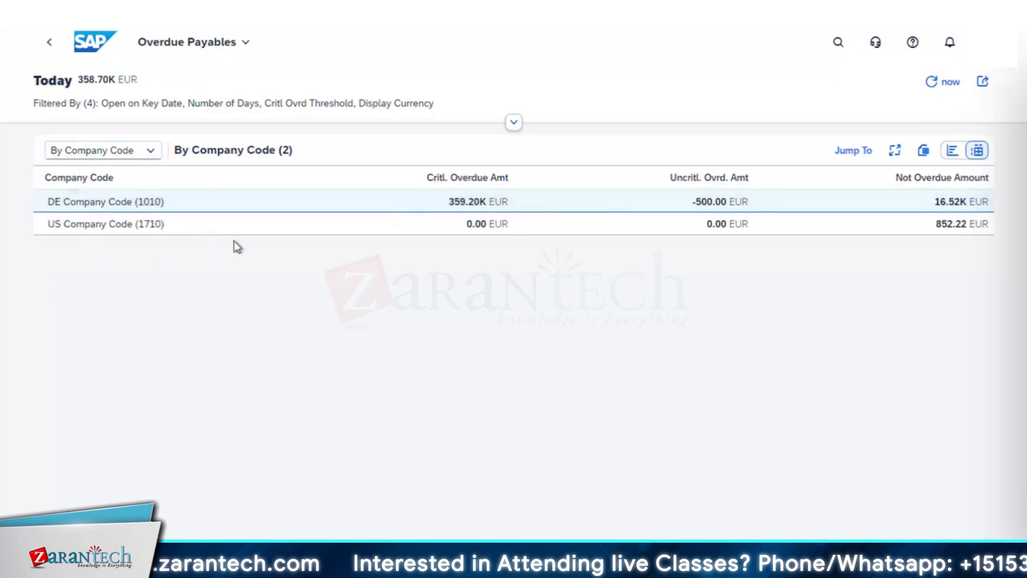
double_click(901, 204)
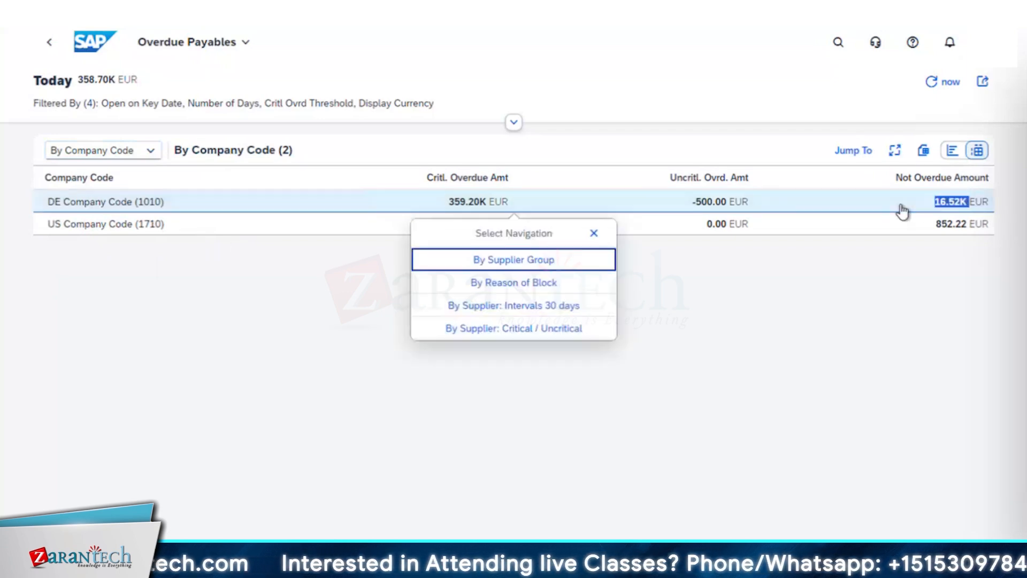
click(845, 352)
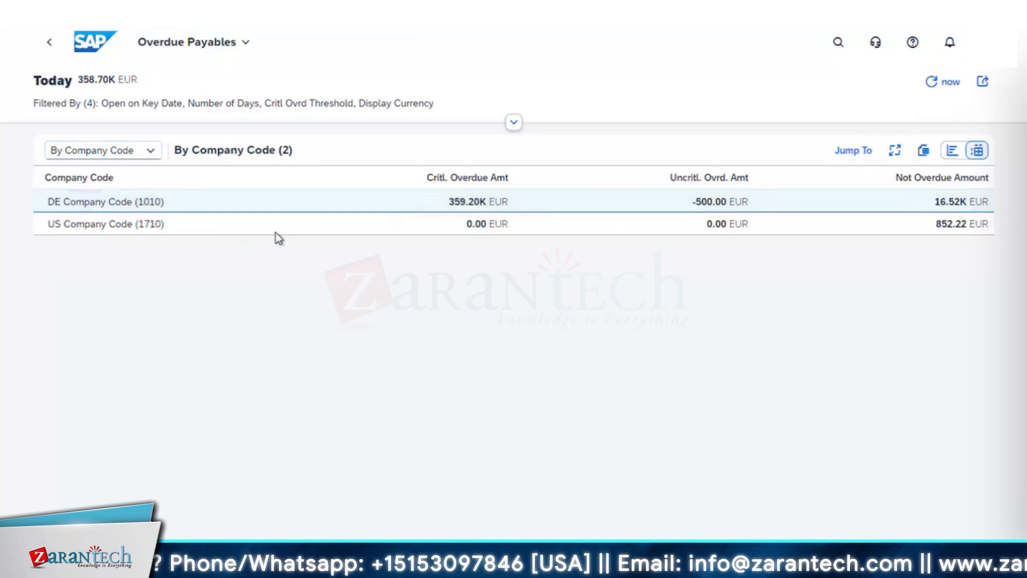
click(146, 150)
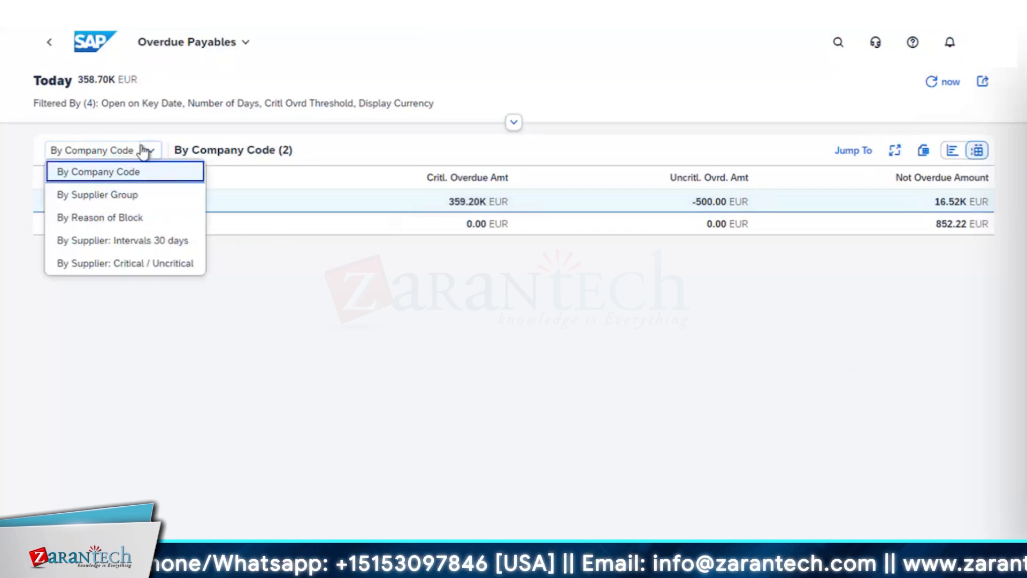
click(127, 176)
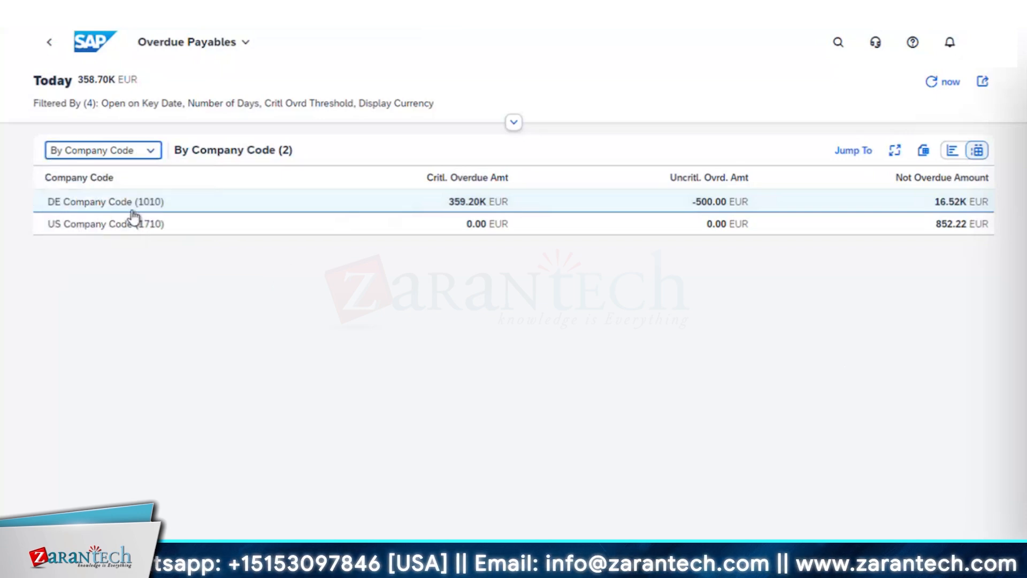
click(133, 211)
click(204, 305)
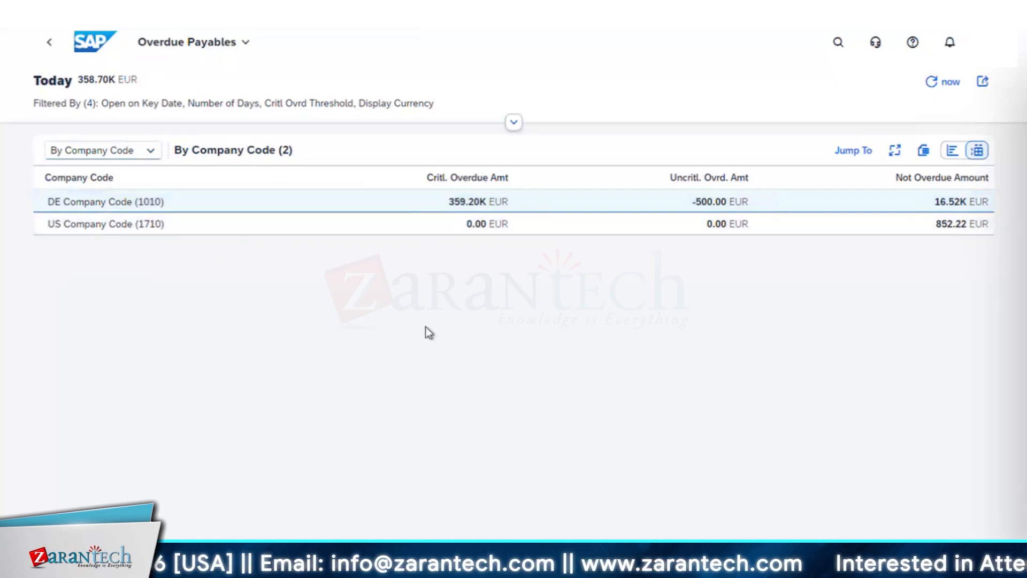
click(546, 221)
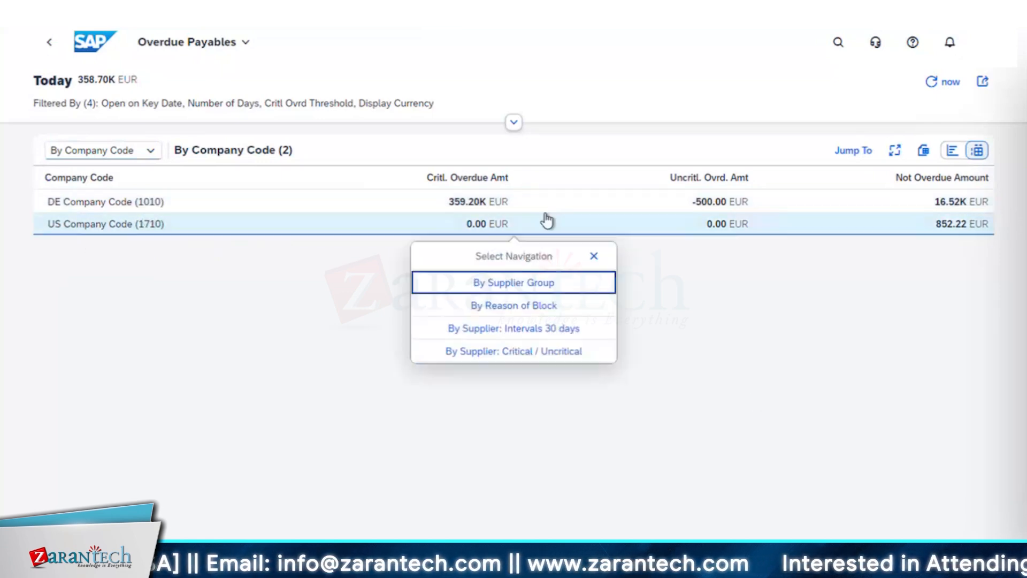
click(845, 293)
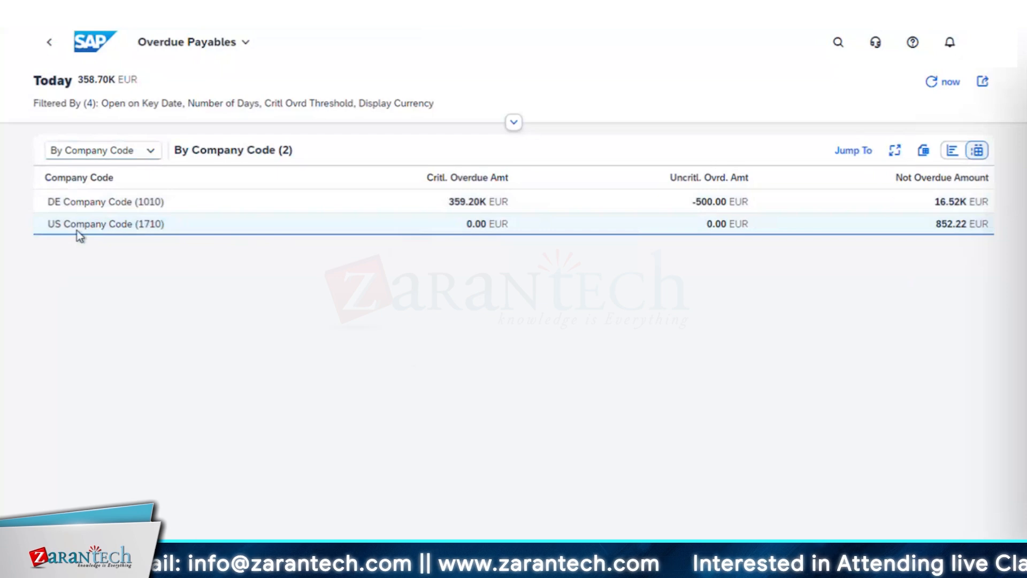
click(63, 208)
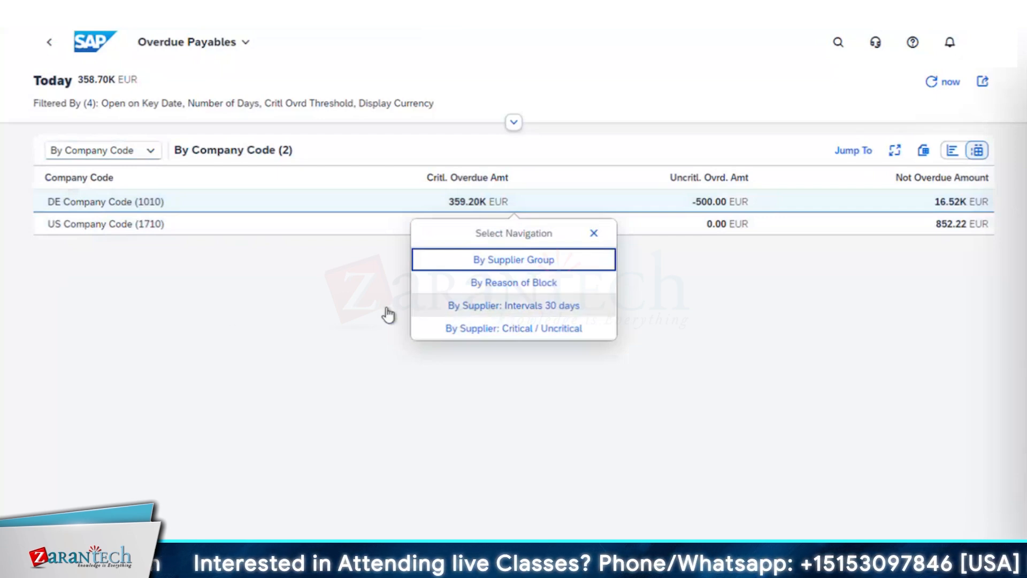
click(226, 311)
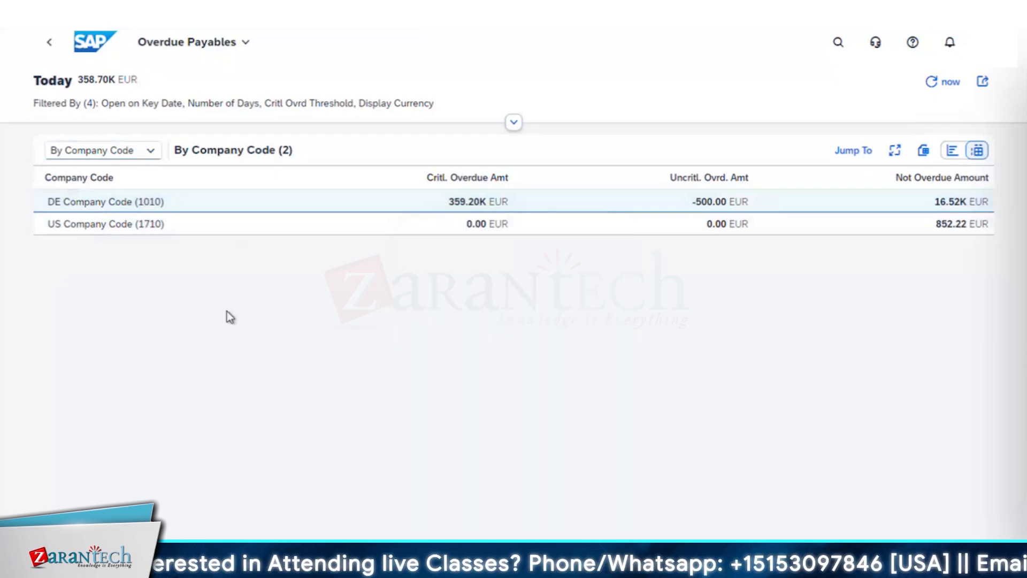
Return to the Payables Management Overview, open Aging Analysis and filter the payable amount by DE Company Code (1010)
click(49, 41)
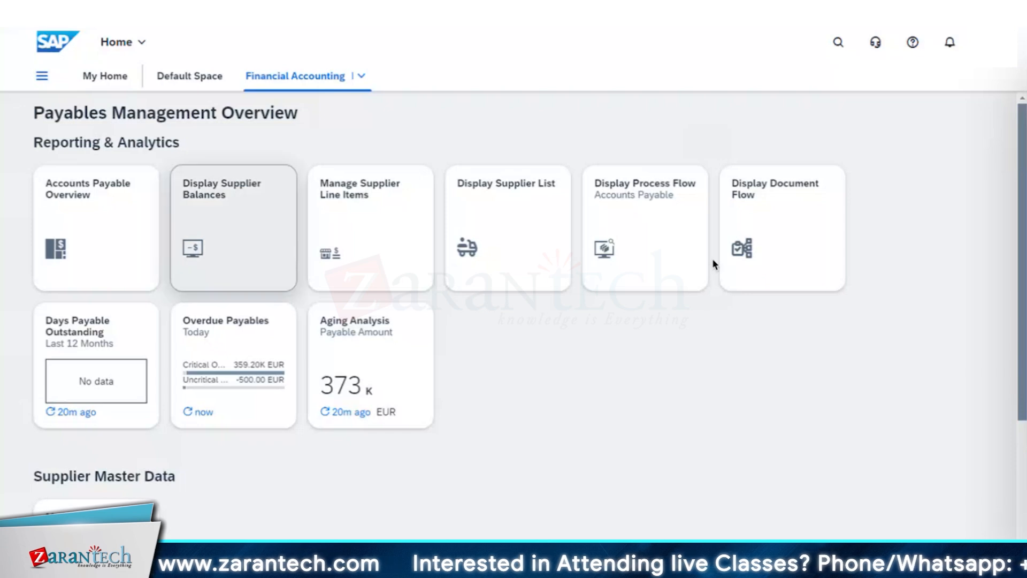
click(375, 342)
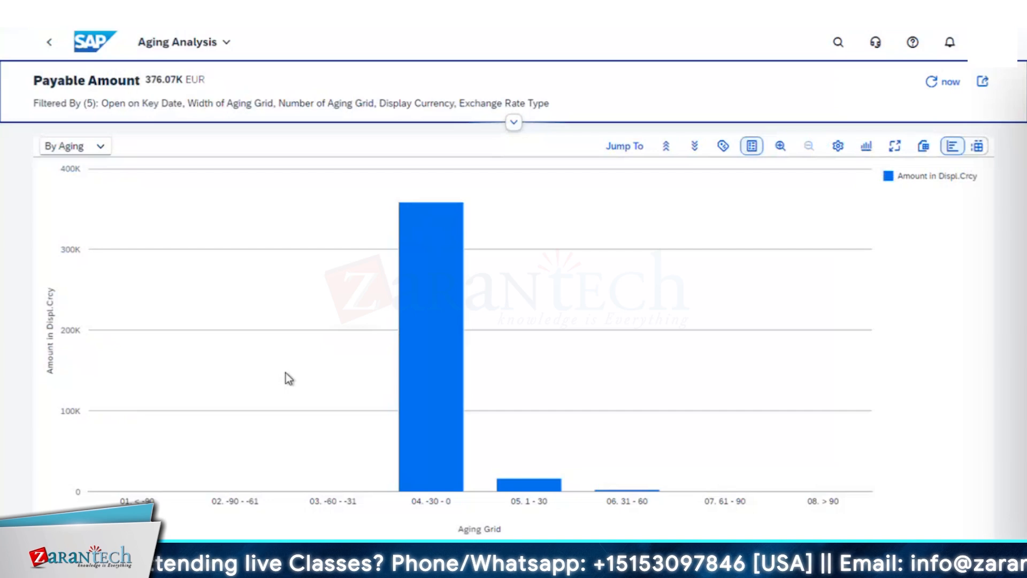
click(514, 122)
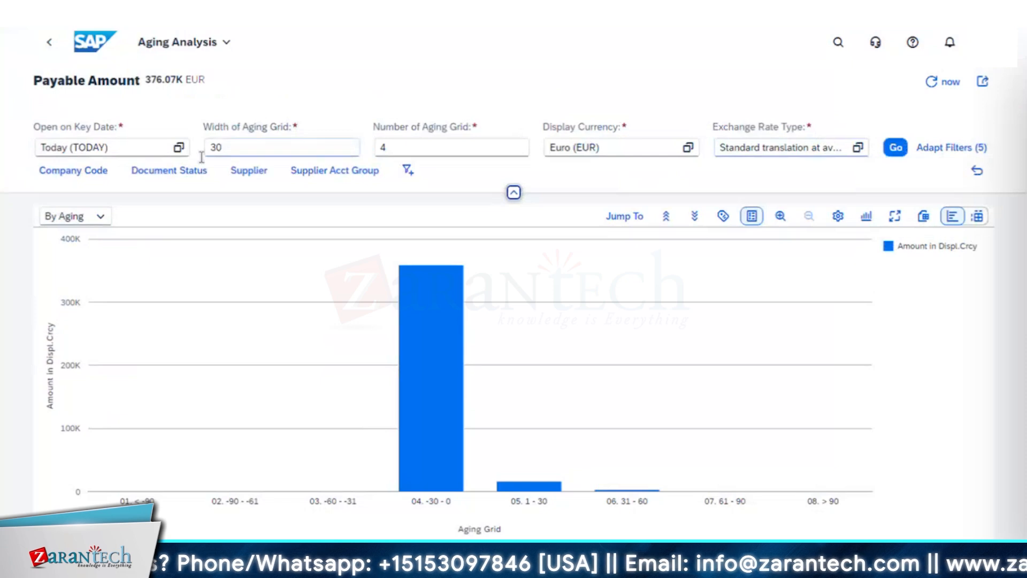
click(73, 175)
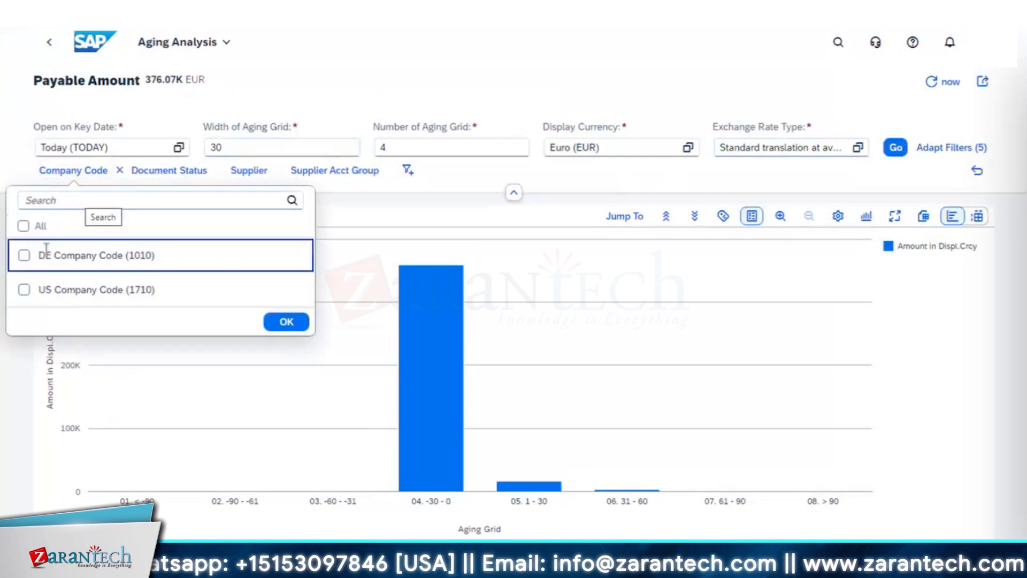
click(24, 256)
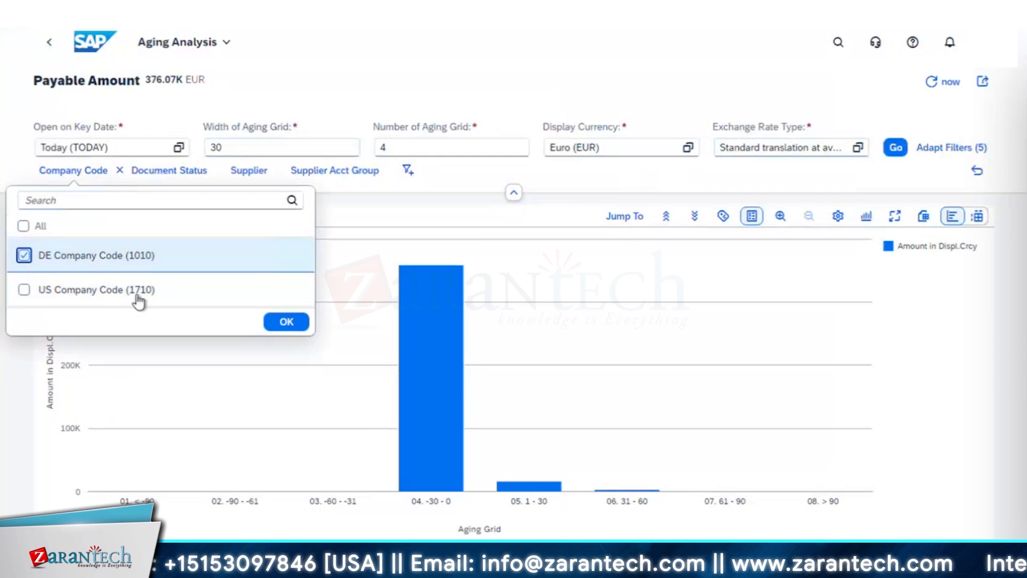
click(287, 322)
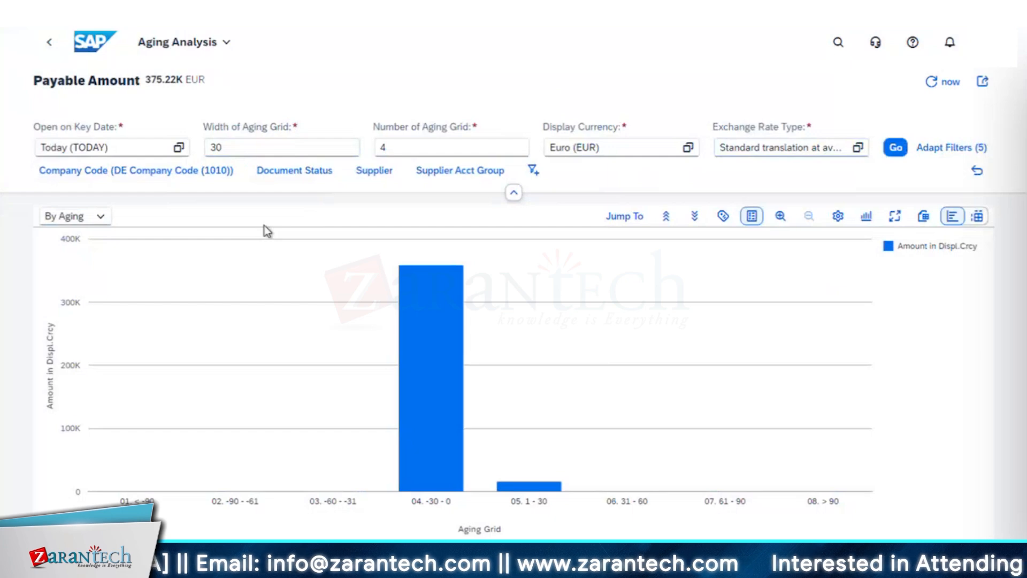
Filter the aging analysis by supplier tirelss tires K01 and examine its aging amounts as a table and as a chart
click(370, 172)
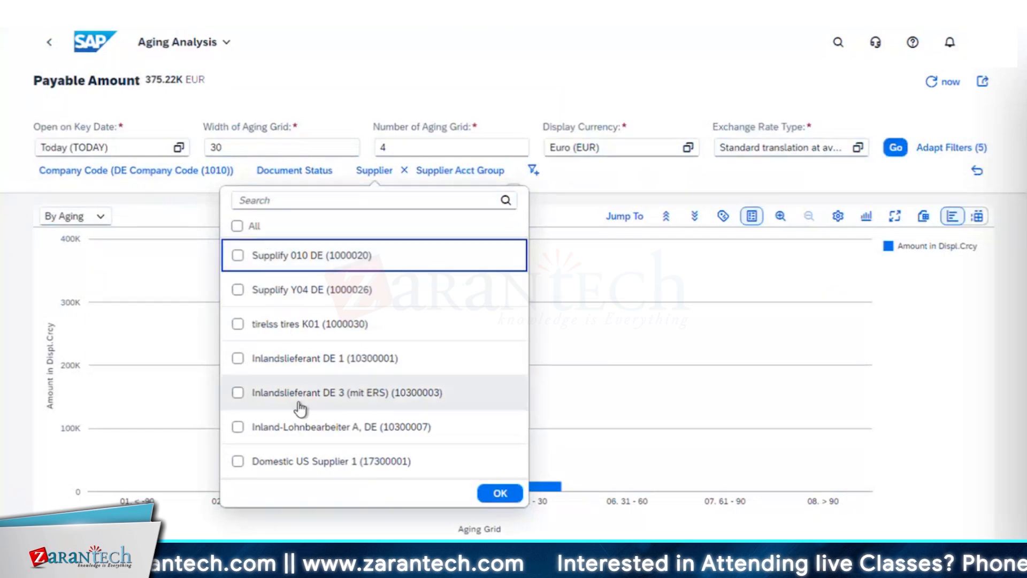
click(238, 325)
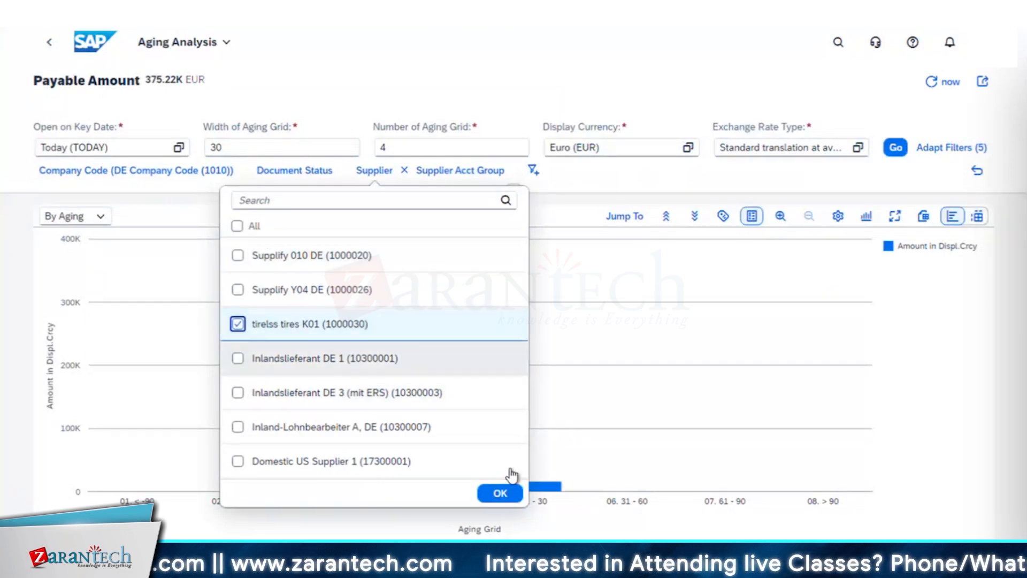
click(499, 493)
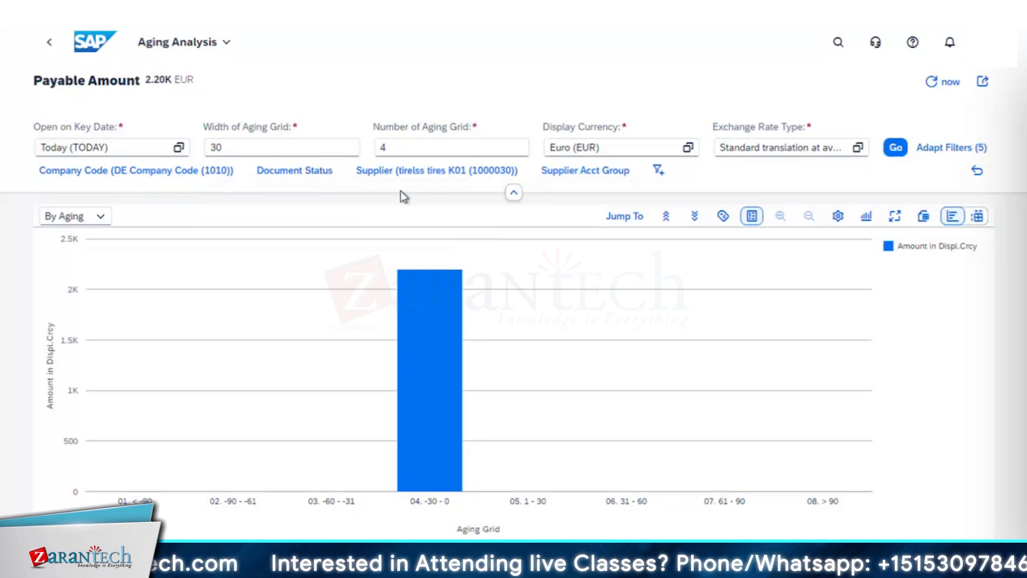
click(977, 217)
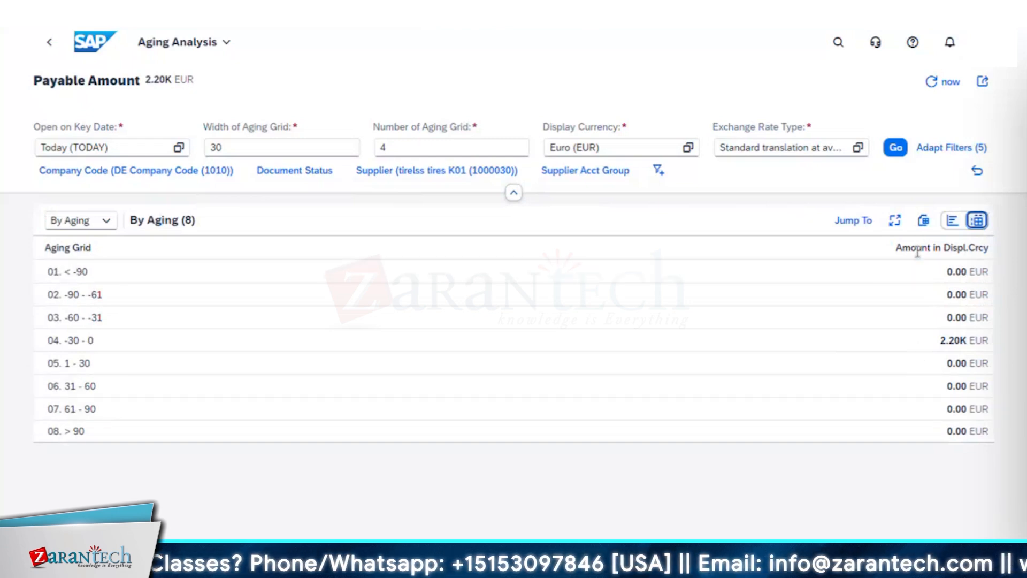
click(952, 219)
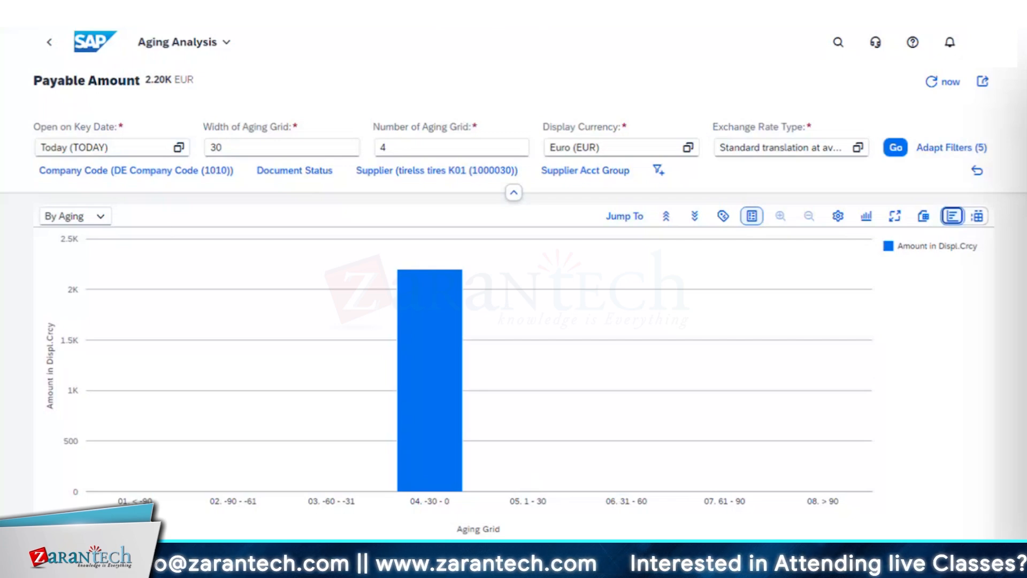
Open Manage Supplier Line Items from the overview and display the open items of TIRELSS TIRES K01 in company code 1010
click(50, 44)
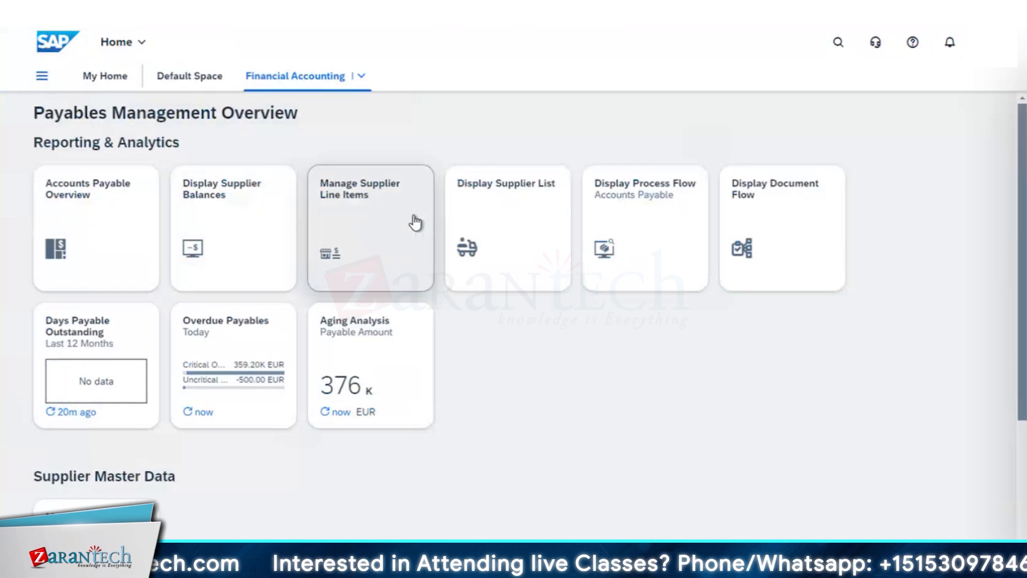
click(385, 232)
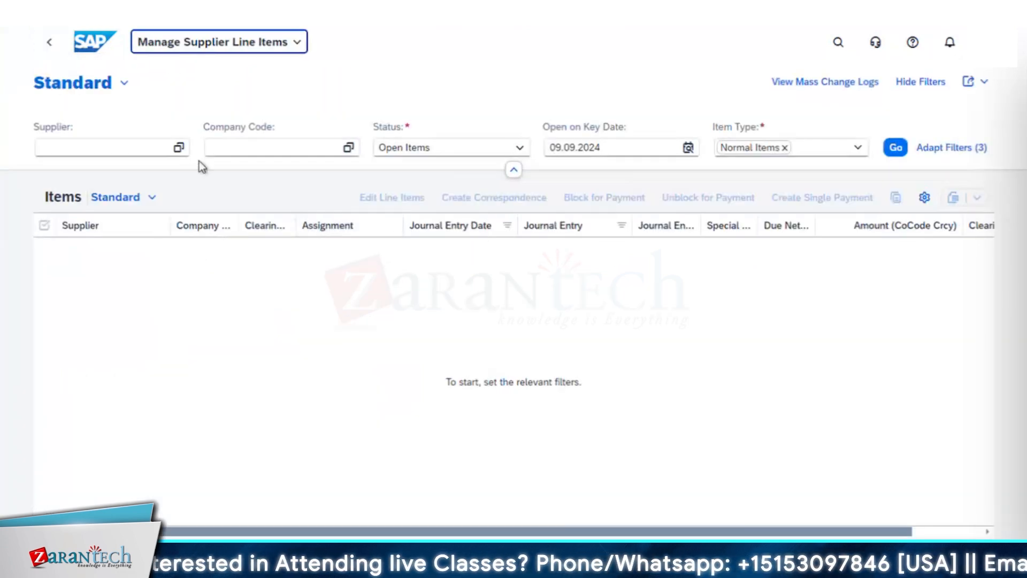
click(316, 154)
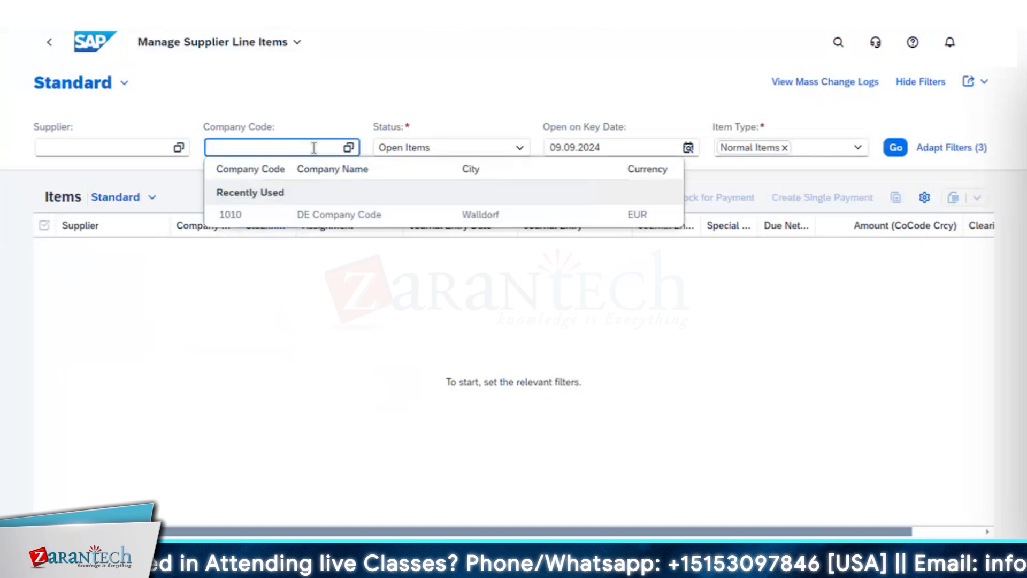
click(263, 214)
click(107, 151)
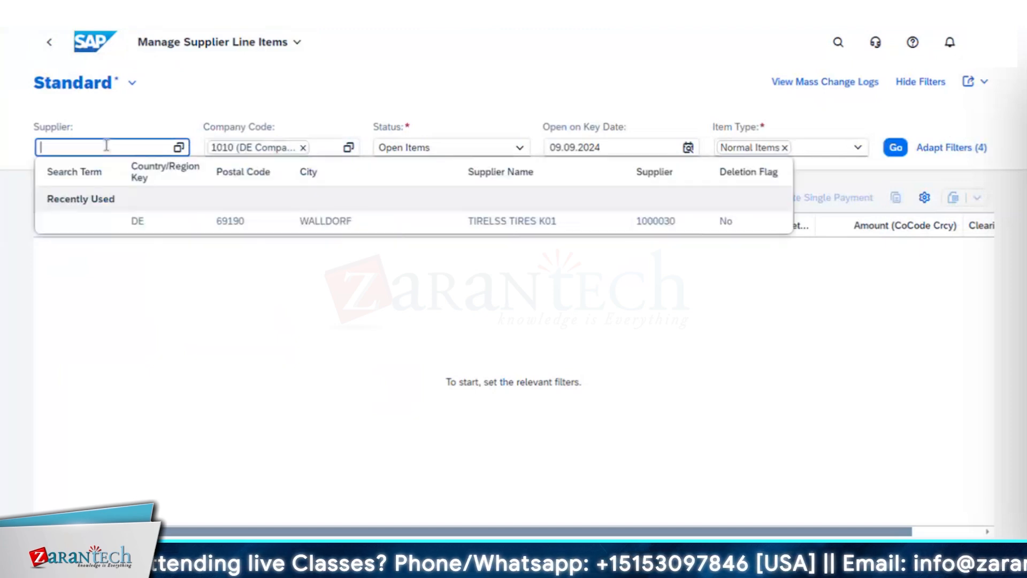
click(101, 222)
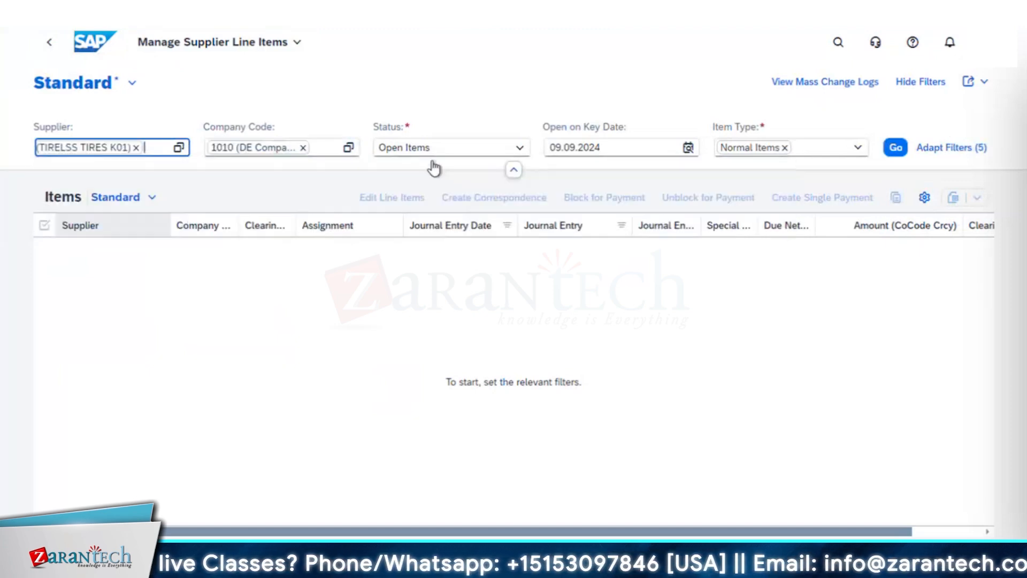
click(895, 148)
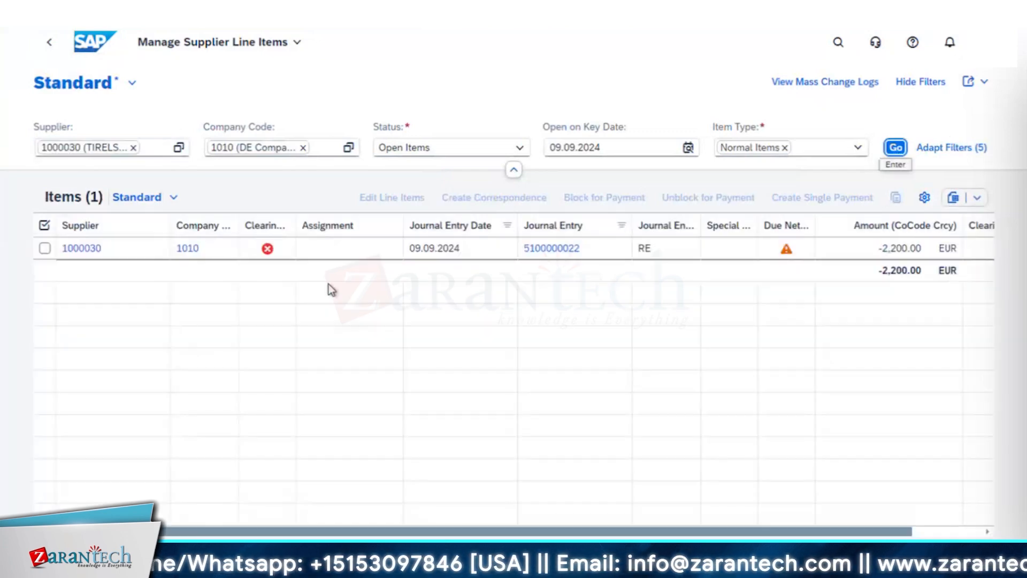
Select the supplier's -2,200.00 EUR line item, look through its columns, and open Clear Outgoing Payments from the supplier's link
click(45, 248)
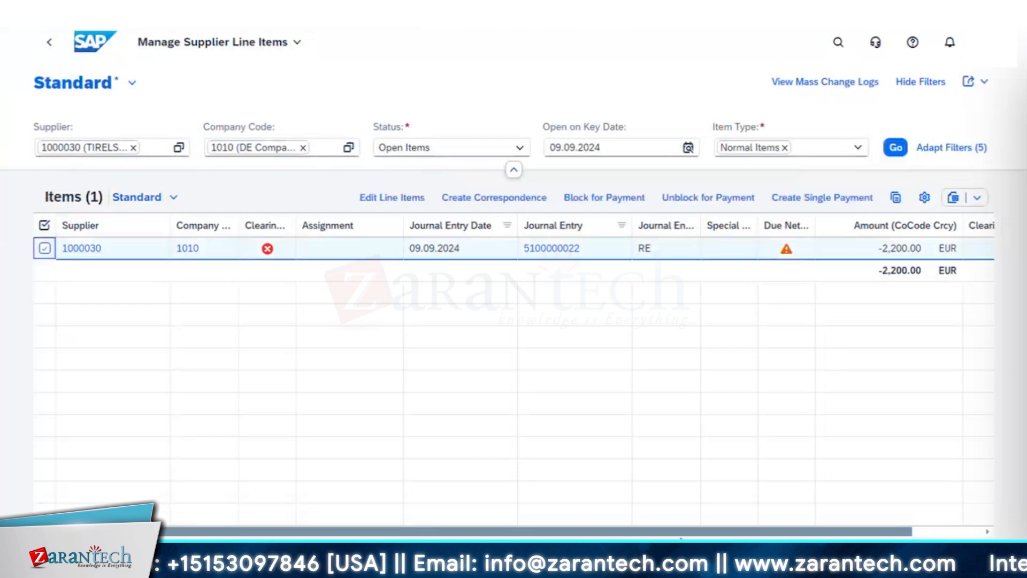
drag(813, 531, 836, 530)
drag(622, 530, 433, 512)
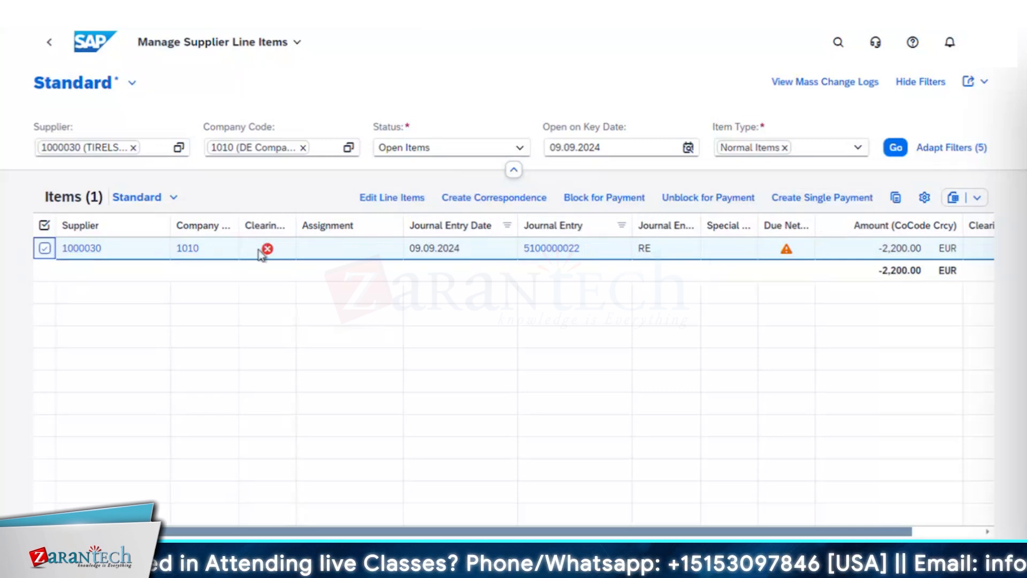
double_click(76, 252)
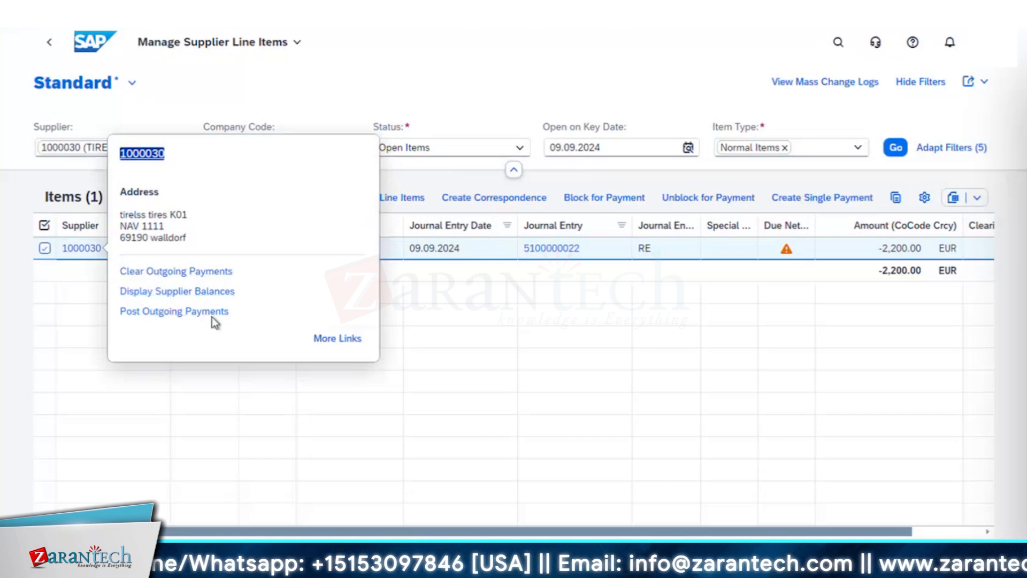
click(216, 273)
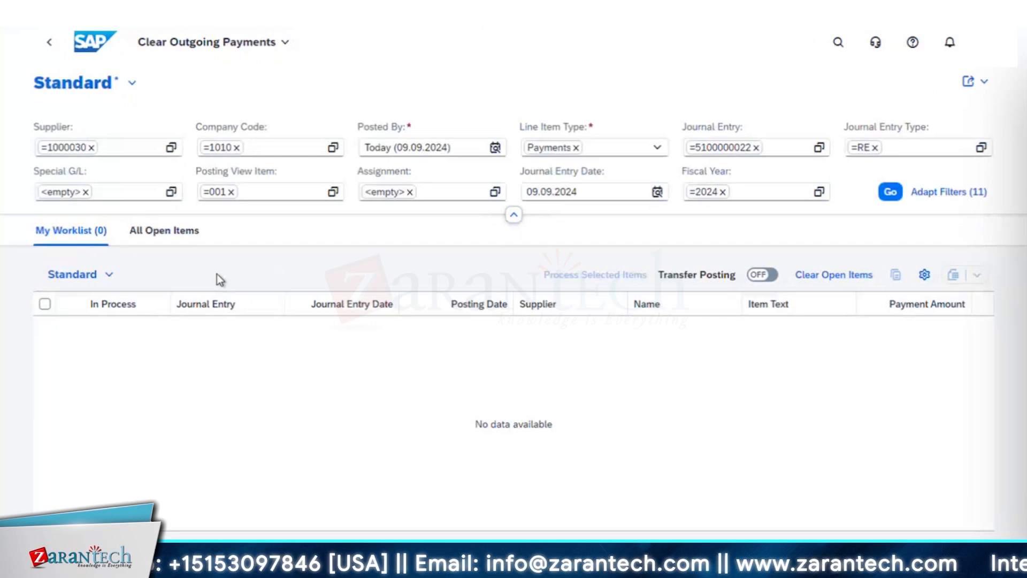
Clear the Supplier, Journal Entry, Journal Entry Type, Fiscal Year, Assignment, Posting View Item and Special G/L filters and search all open items
click(171, 236)
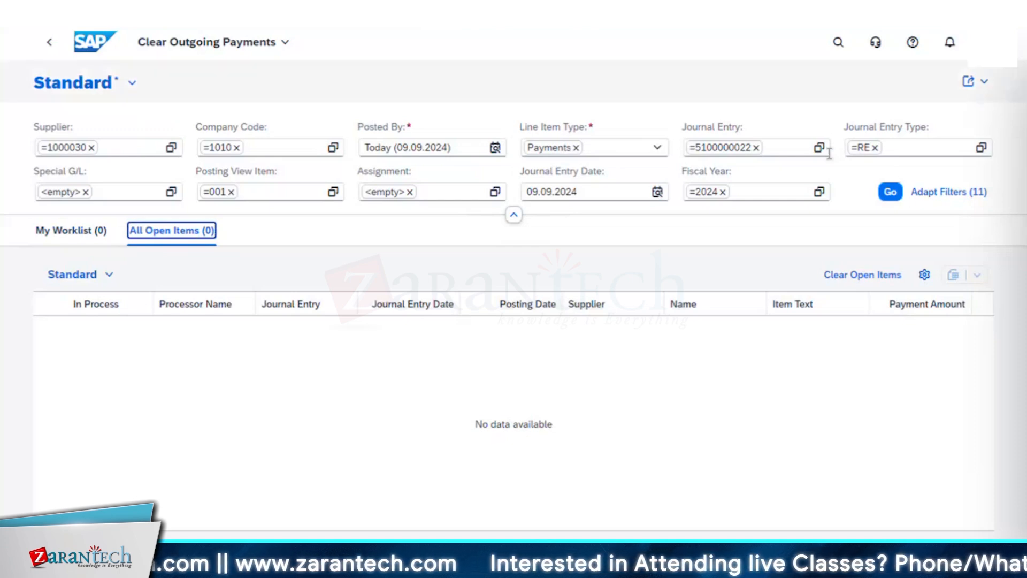
click(756, 147)
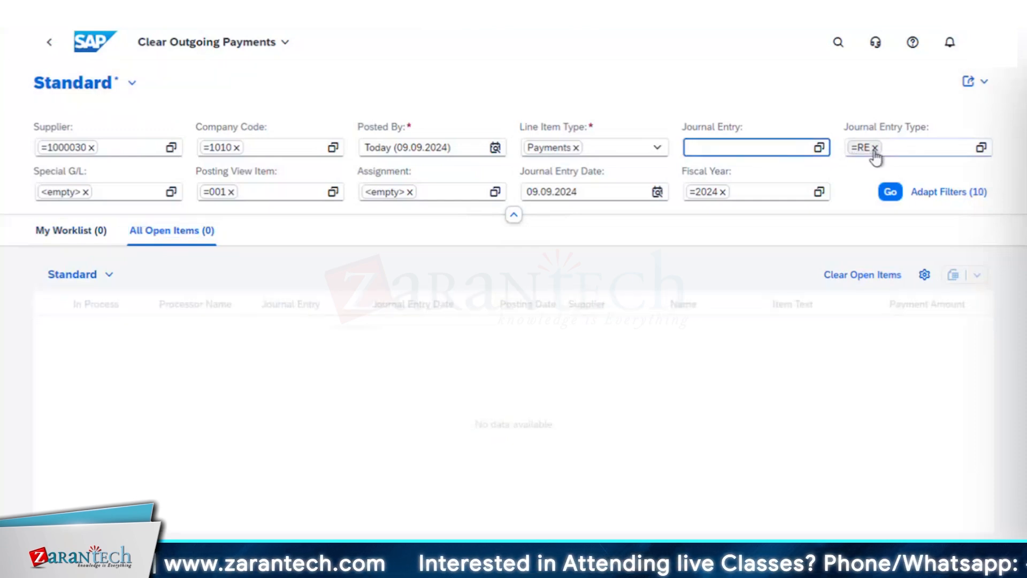
click(875, 148)
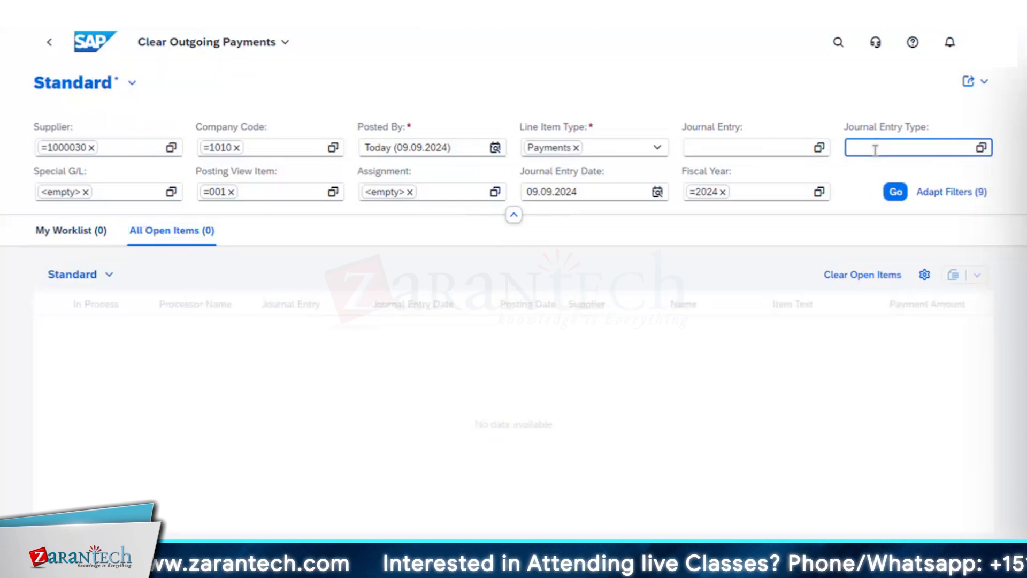
click(722, 193)
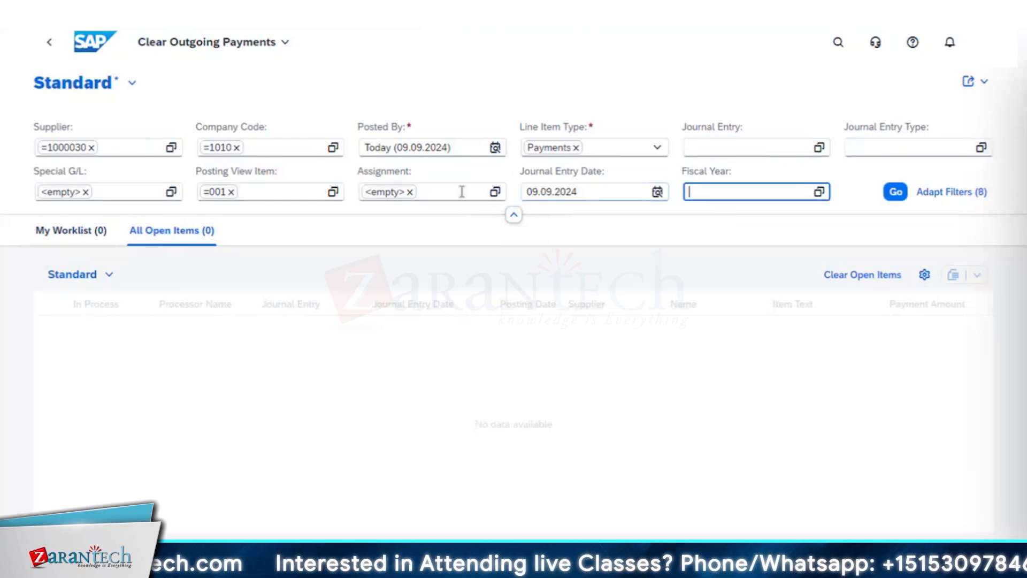
click(410, 192)
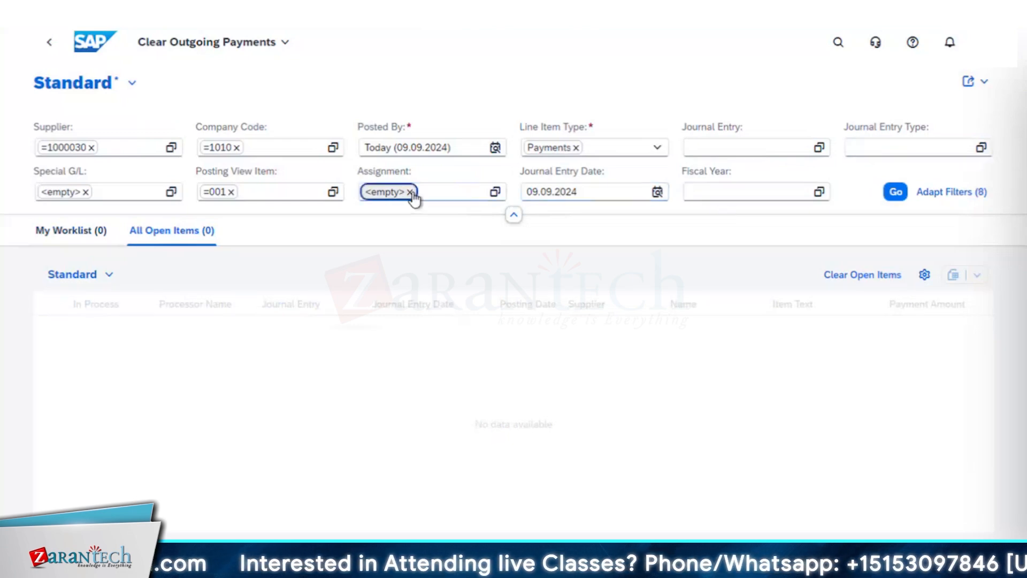
click(231, 192)
click(86, 191)
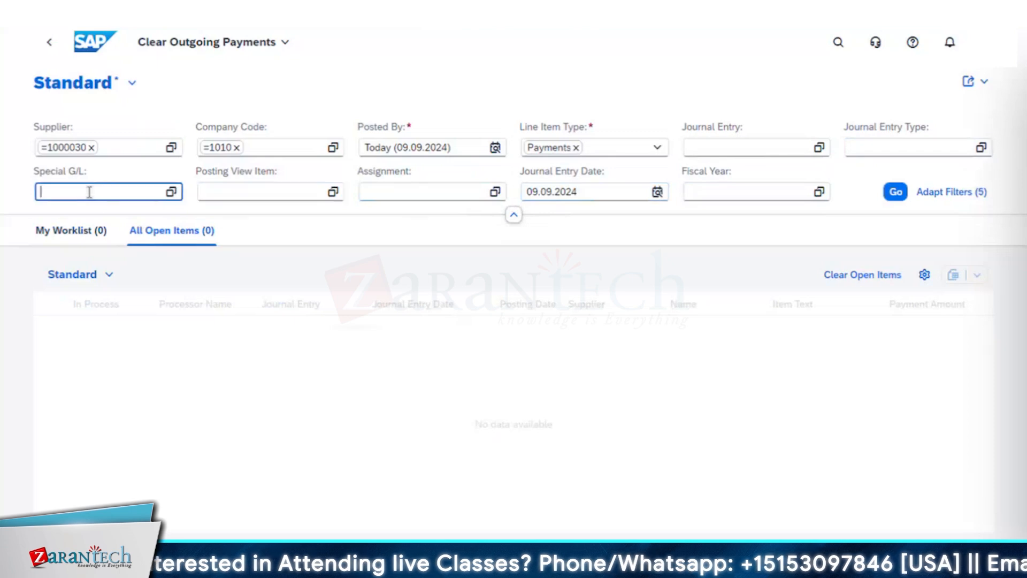
click(91, 148)
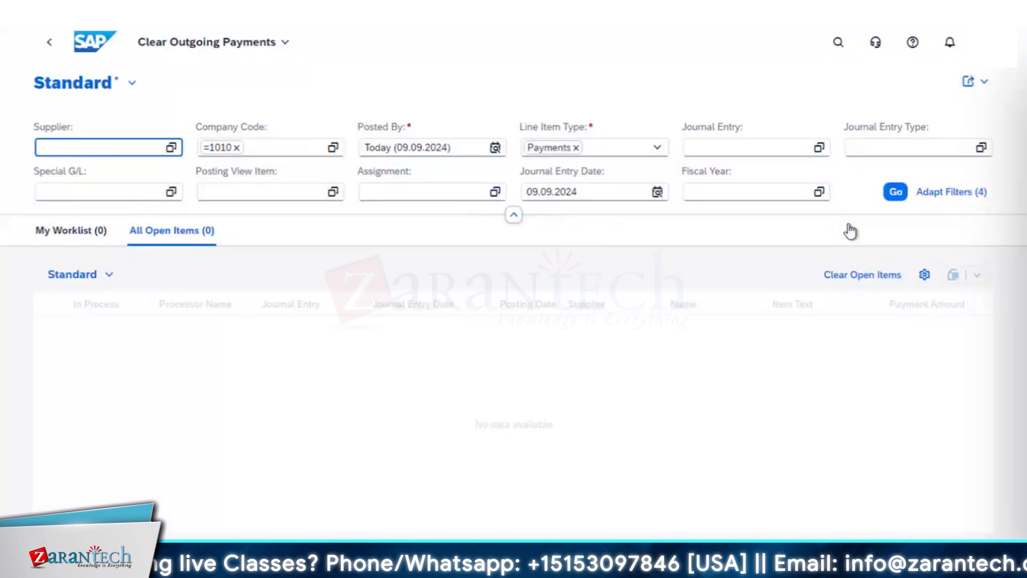
click(896, 191)
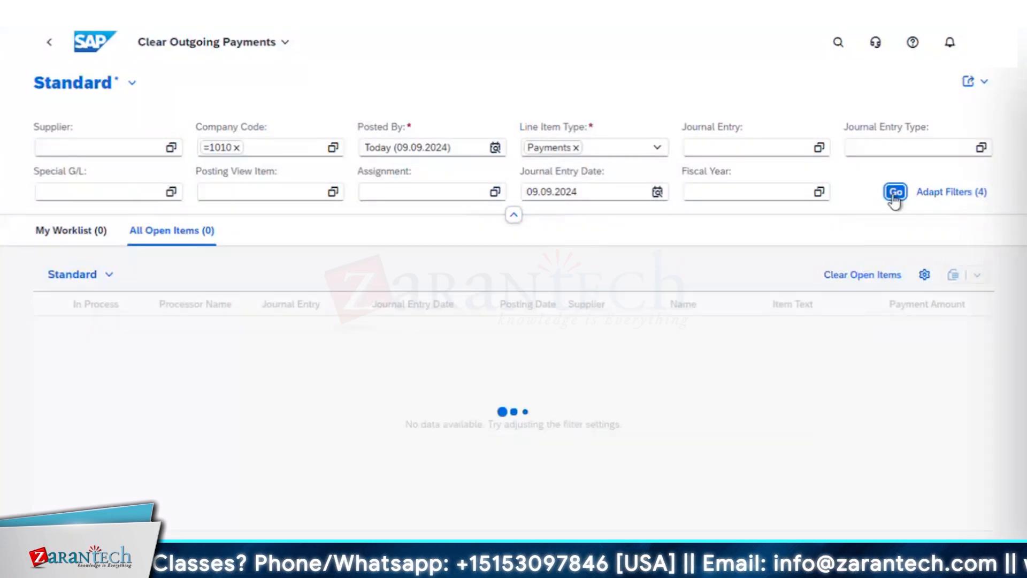
click(171, 147)
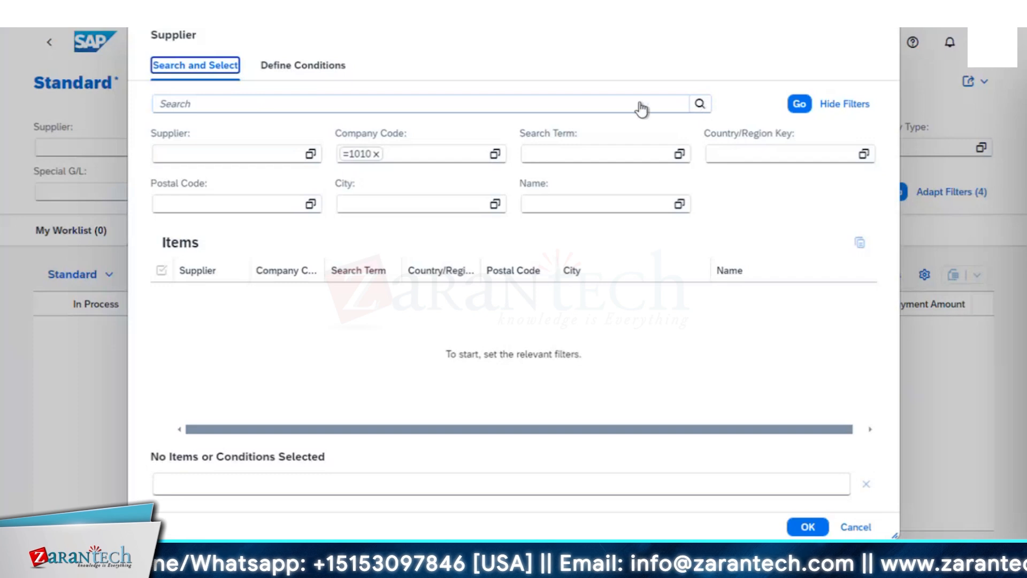
click(268, 157)
click(310, 154)
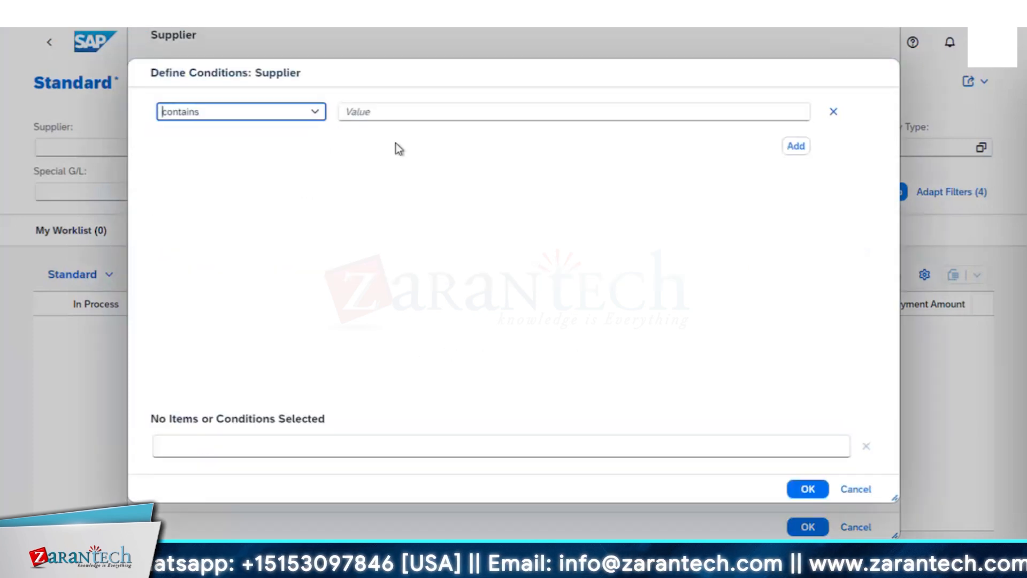
click(408, 112)
text(TUR)
key(BackSpace)
key(BackSpace)
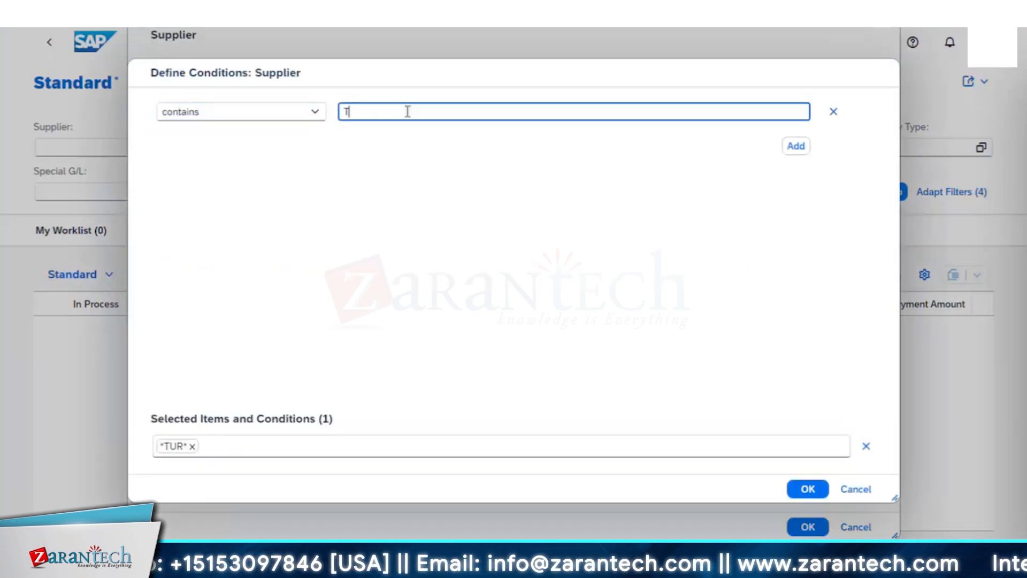
text(IR)
click(808, 488)
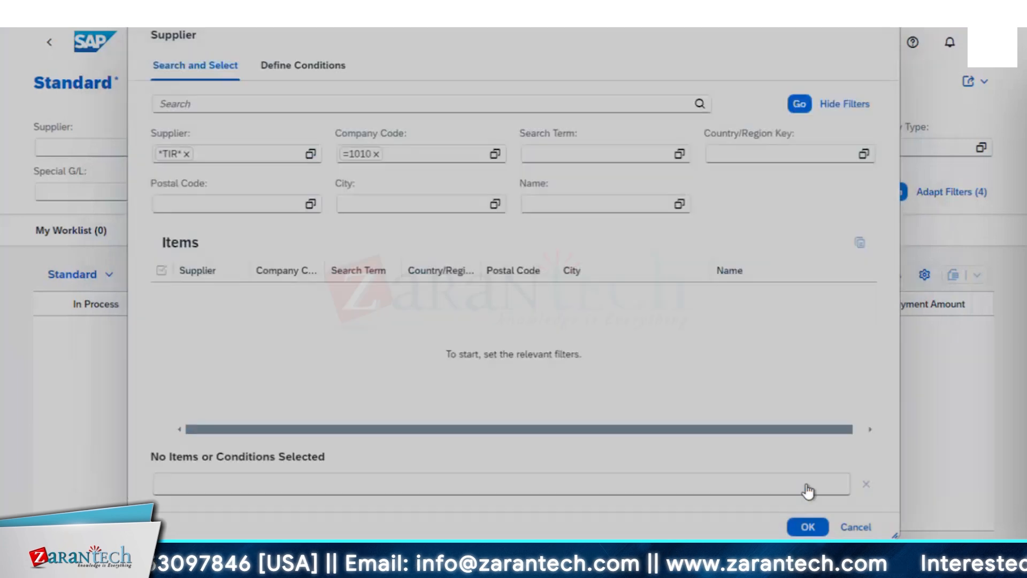
click(854, 527)
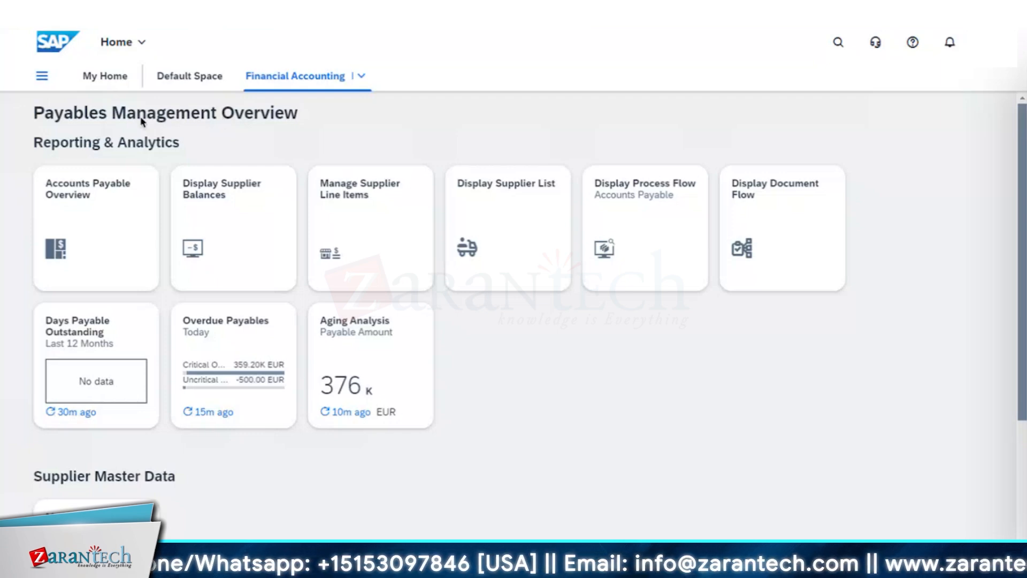
Search the launchpad for "upload" and open the Upload Supplier Invoices app
click(838, 42)
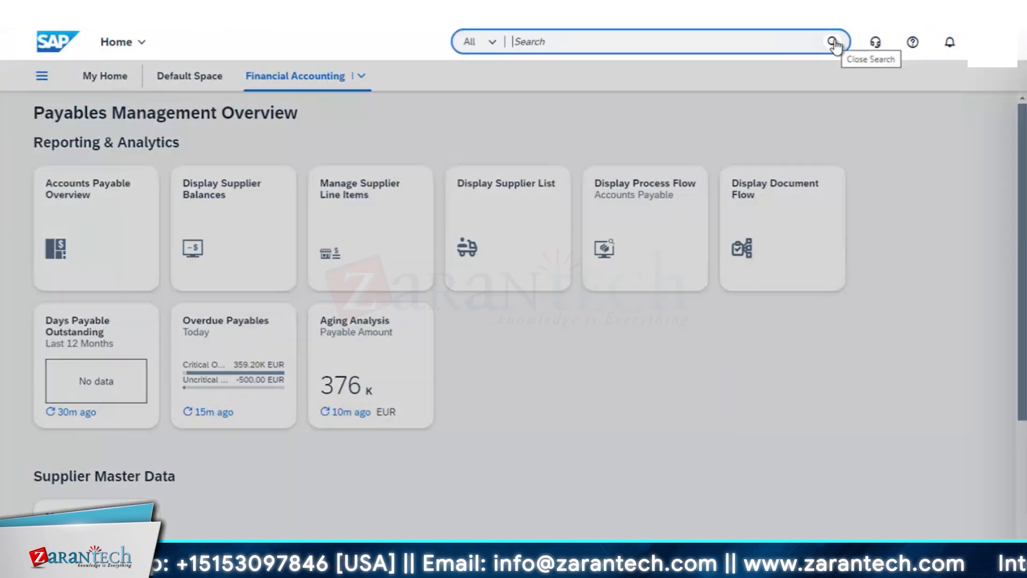
text(upload)
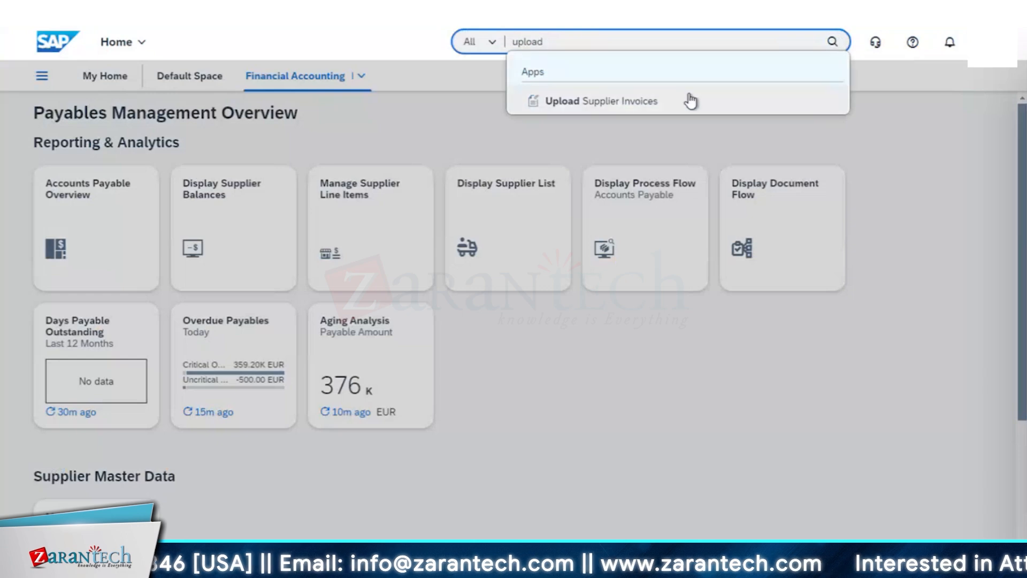
click(690, 100)
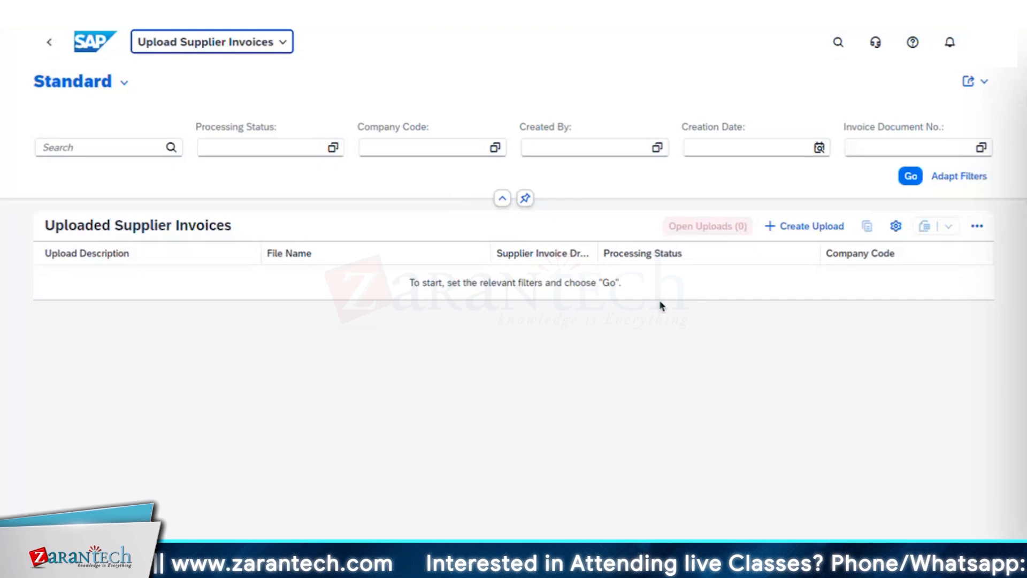
Start a new supplier invoice upload for company code 1010 (DE Company Code) with the description XZY
click(796, 227)
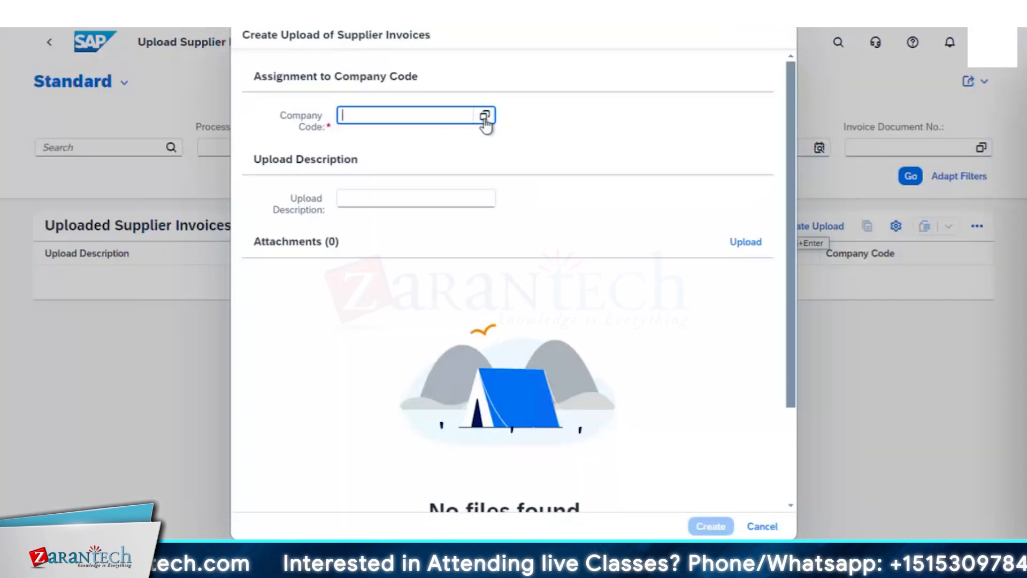
click(484, 117)
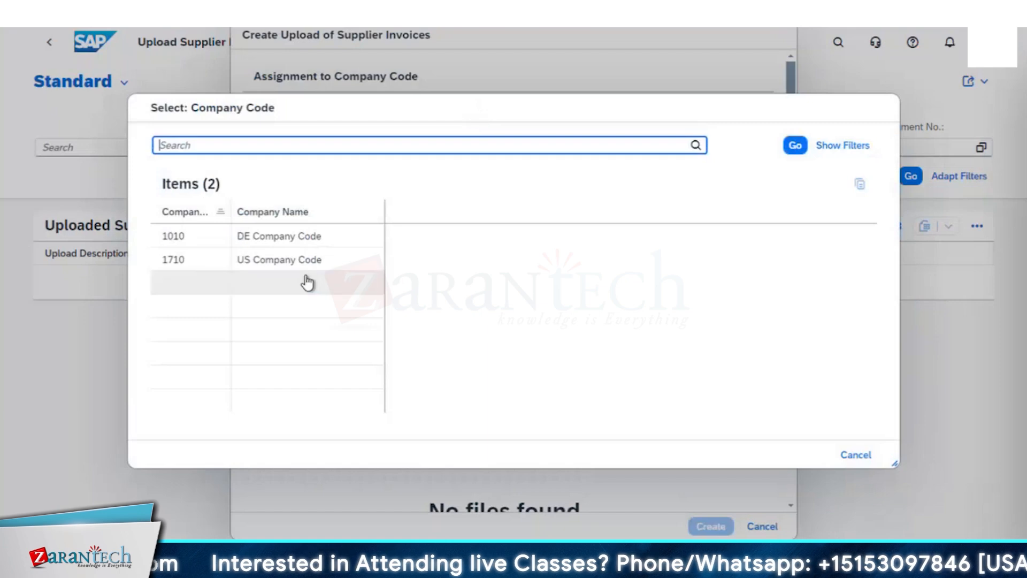
click(316, 244)
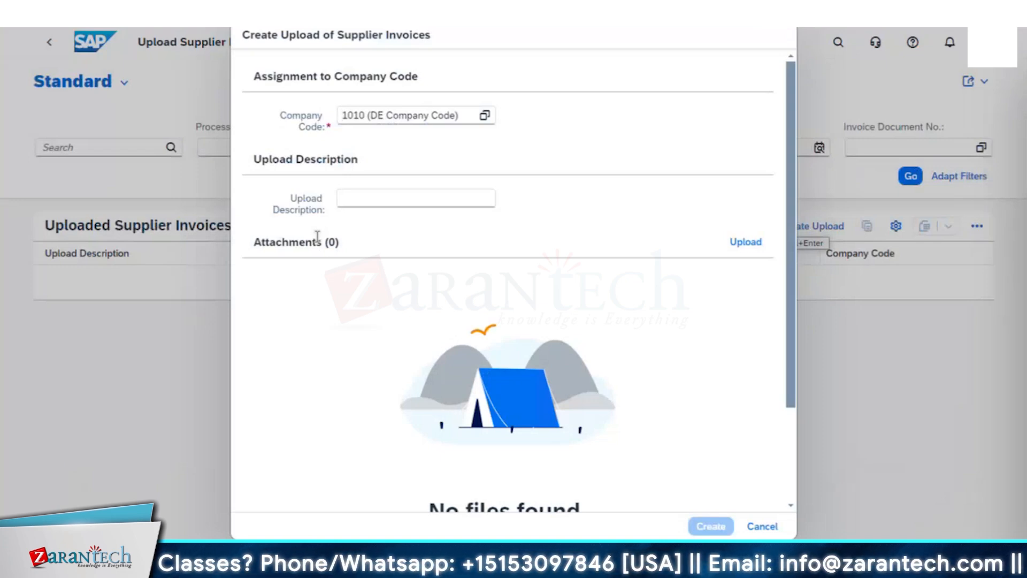
click(383, 200)
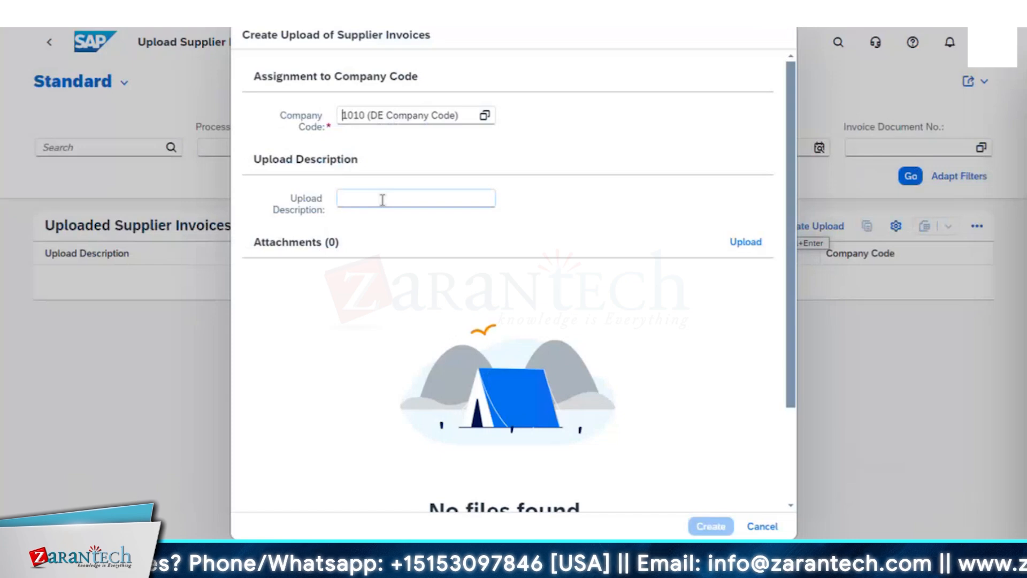
text(xzy)
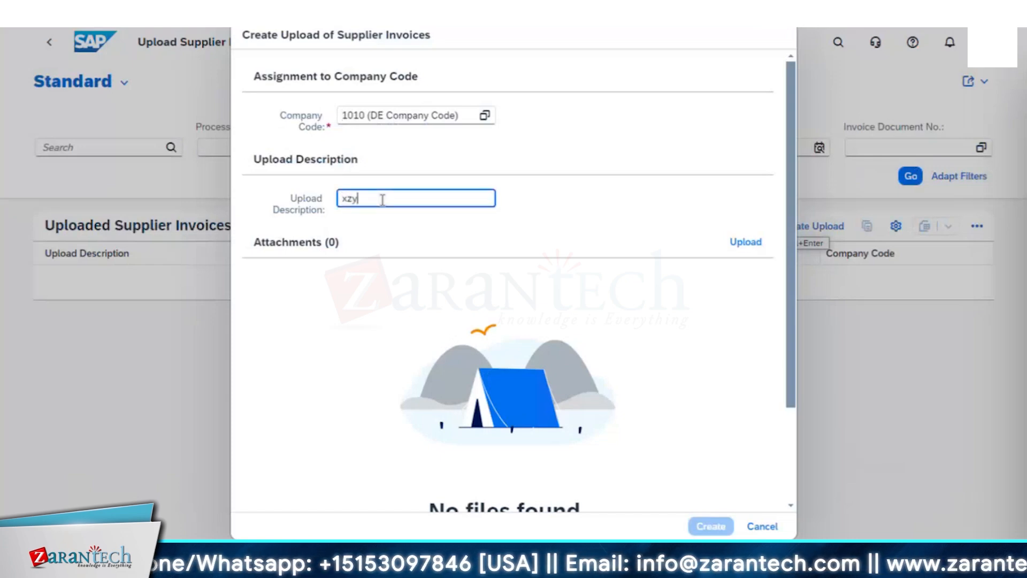
Attach the file generateinvoicepdf to the supplier invoice upload and create the upload
scroll(416, 280, down, 3)
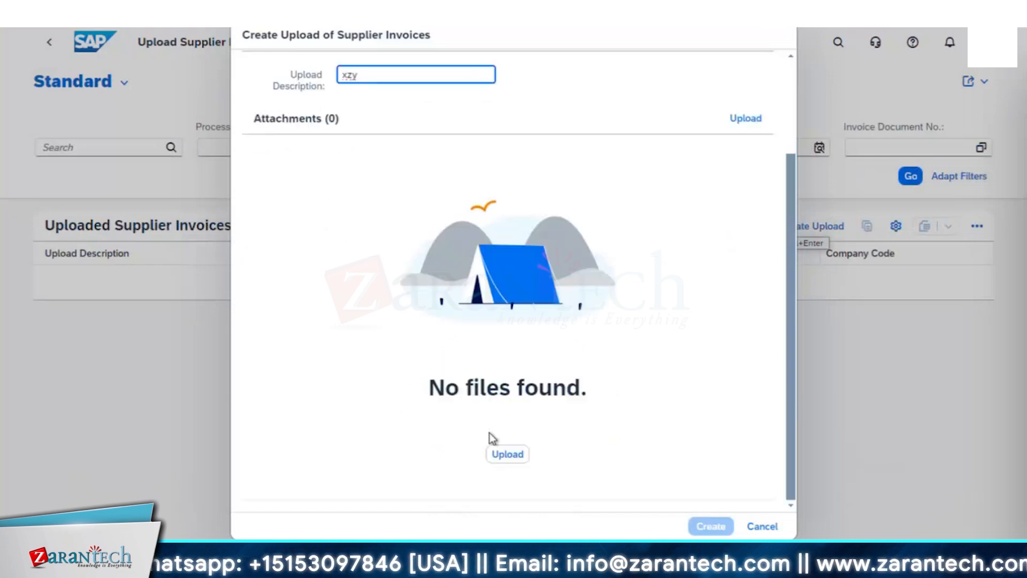
click(506, 456)
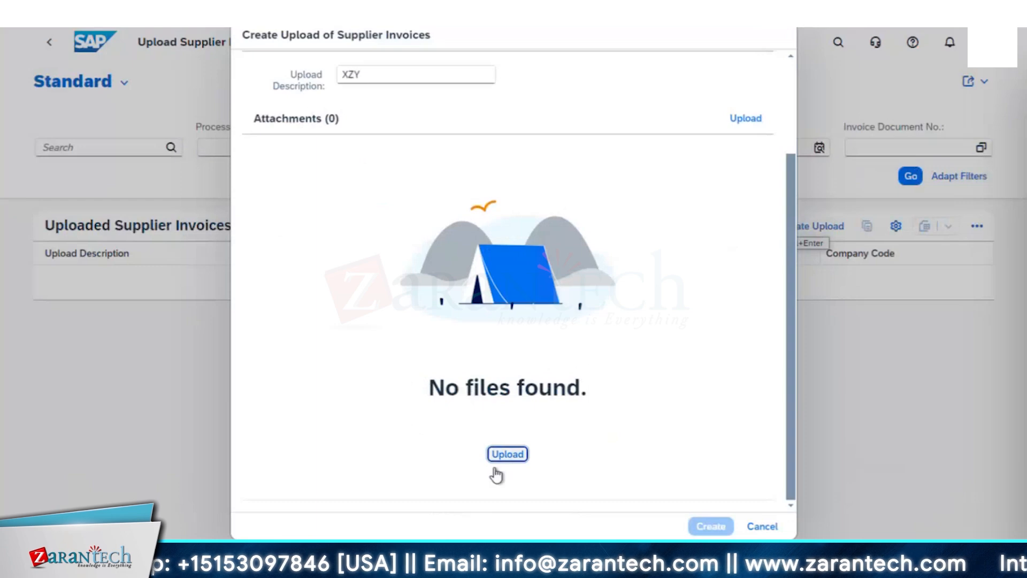
click(505, 456)
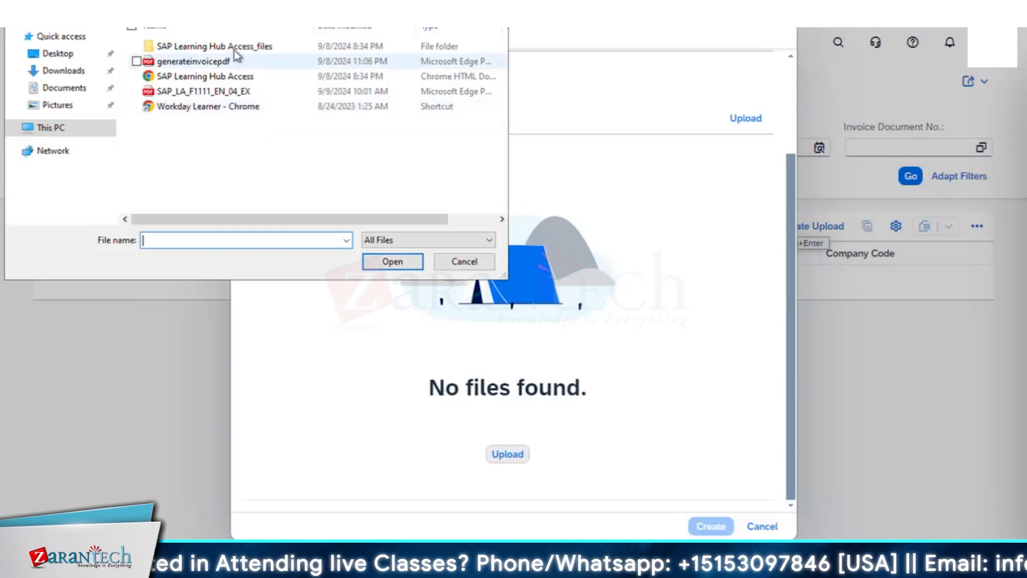
click(188, 63)
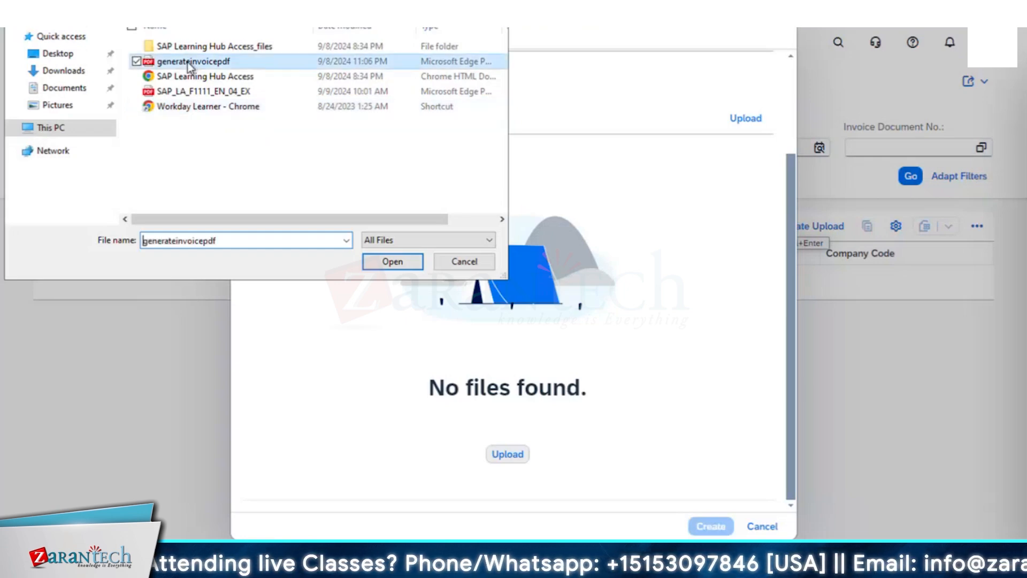
click(392, 261)
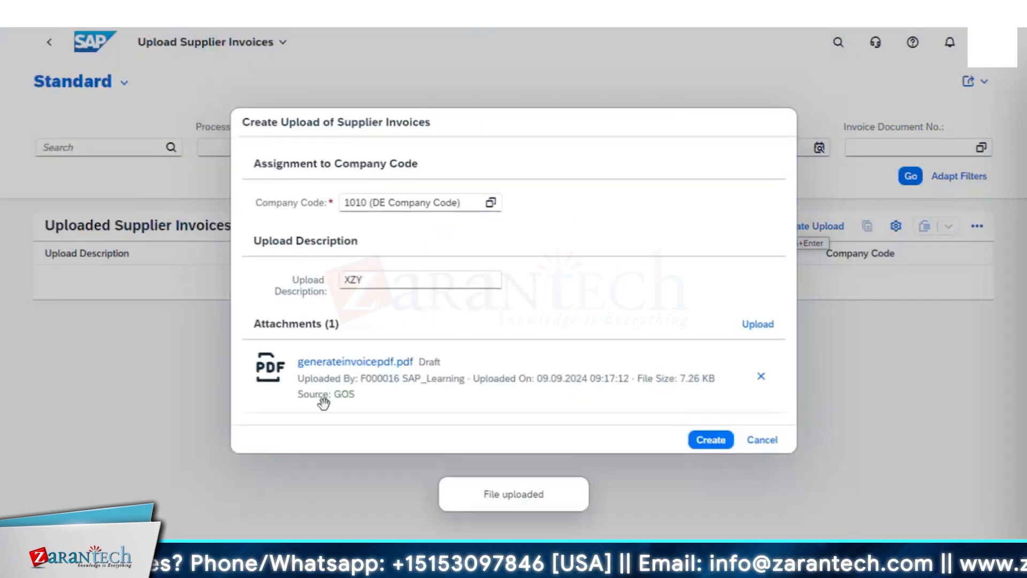
click(713, 443)
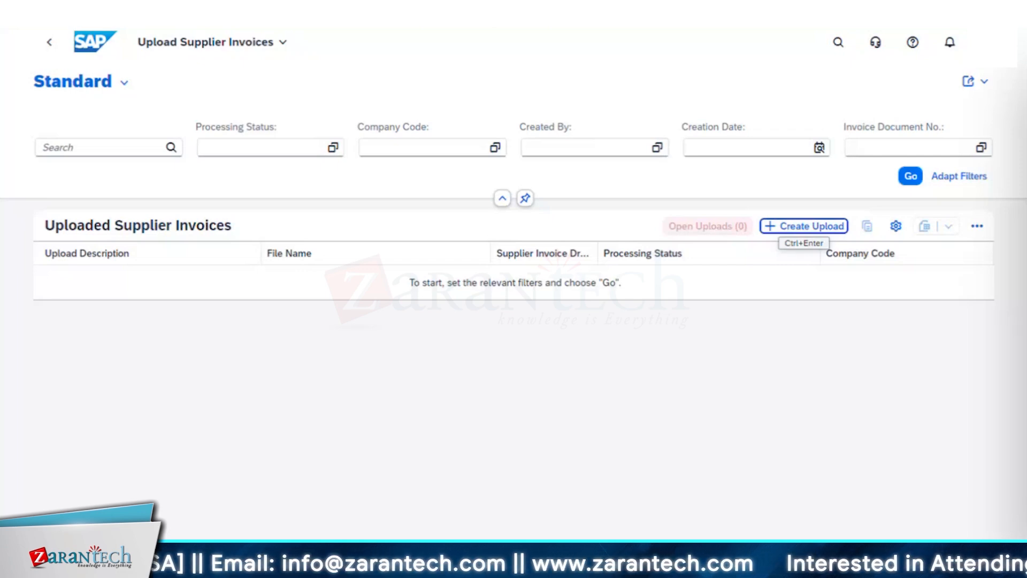
List the uploaded supplier invoices created by both available users and open the invoice draft of upload XZY
click(658, 148)
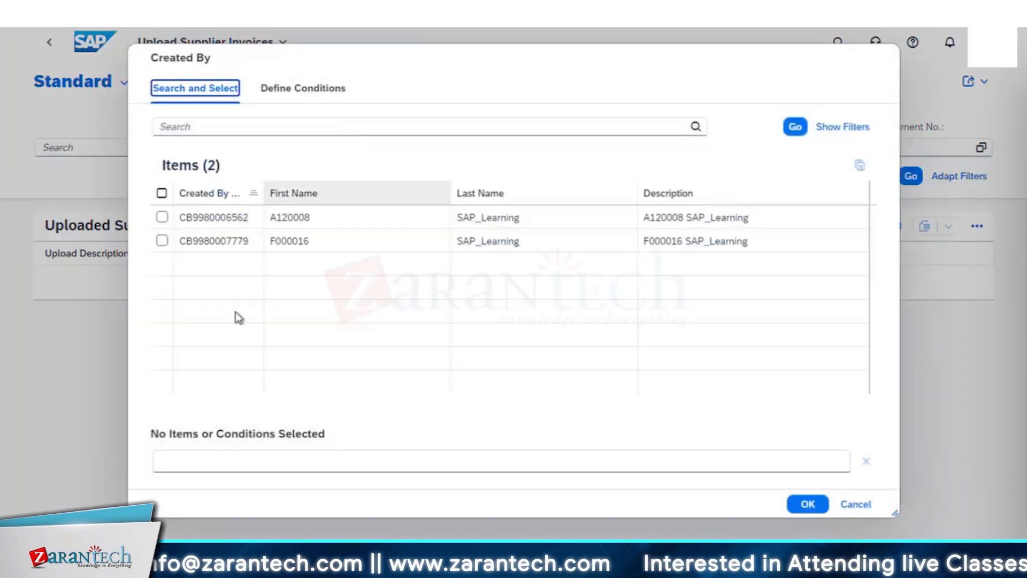
click(161, 216)
click(162, 240)
click(808, 504)
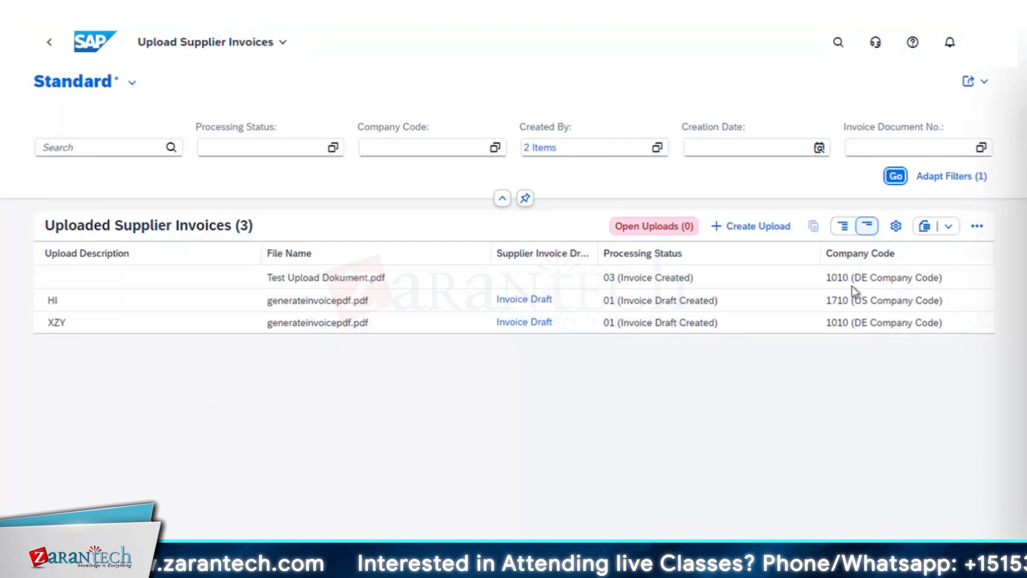
click(67, 324)
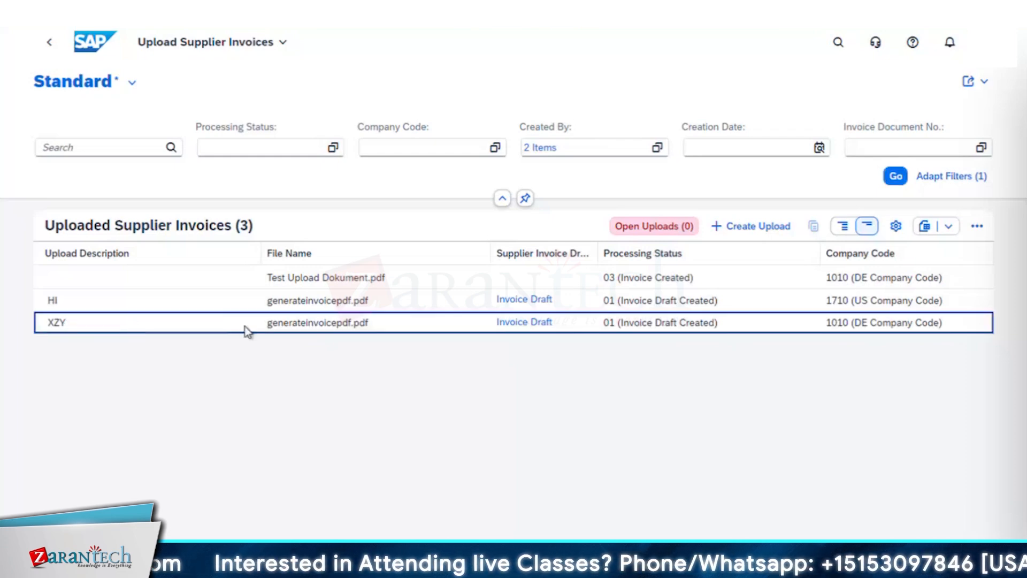
click(508, 323)
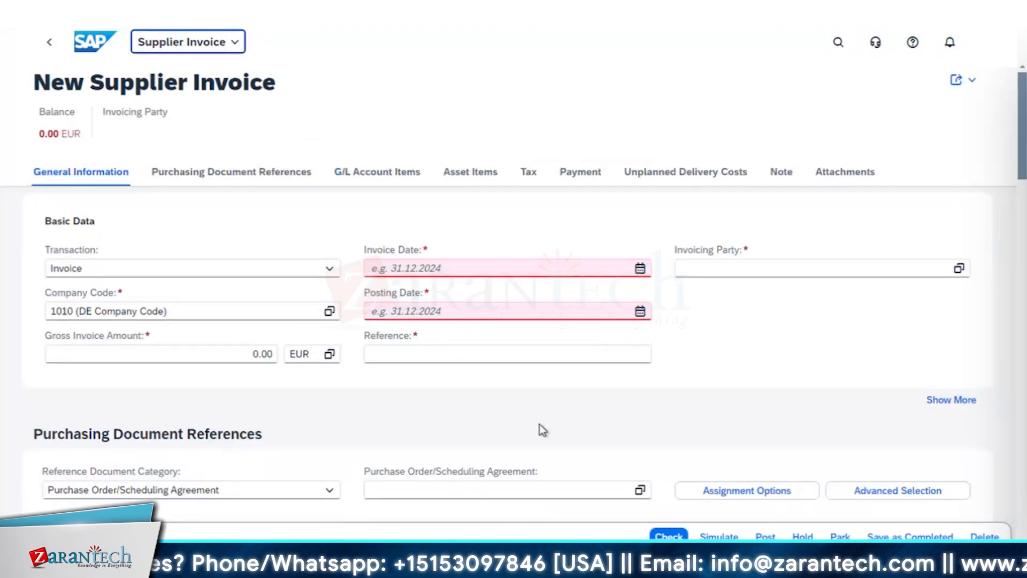
Look through the new supplier invoice's sections and open its attached generateinvoicepdf.pdf to view the invoice
scroll(539, 423, down, 4)
scroll(535, 425, up, 4)
scroll(476, 429, down, 8)
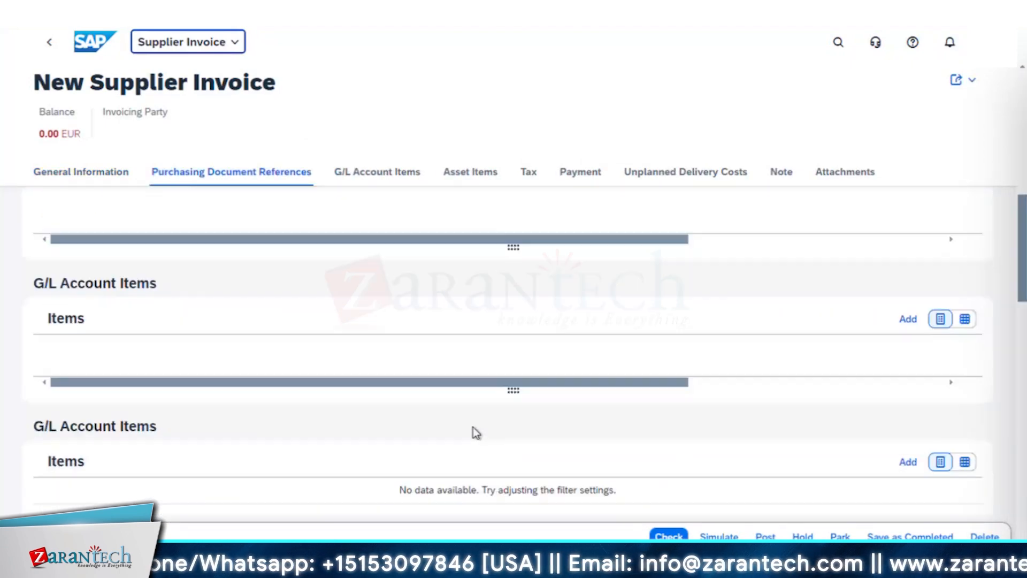
scroll(471, 428, down, 10)
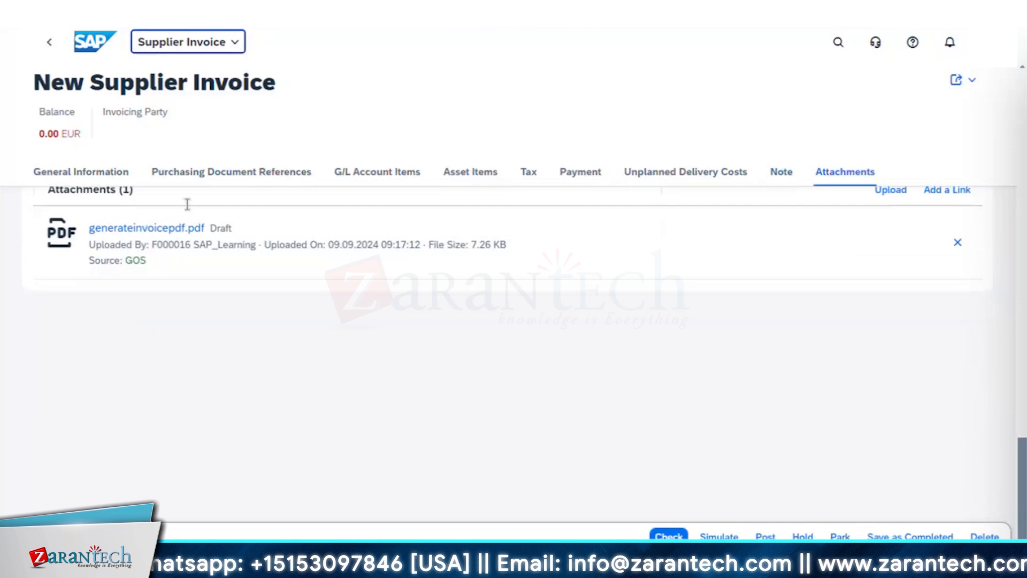
double_click(151, 238)
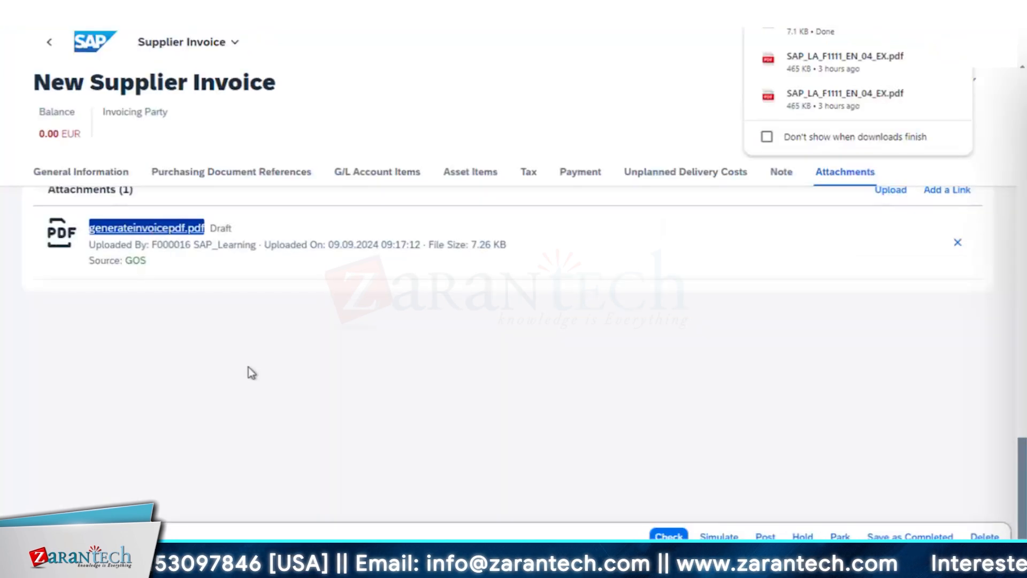
click(790, 35)
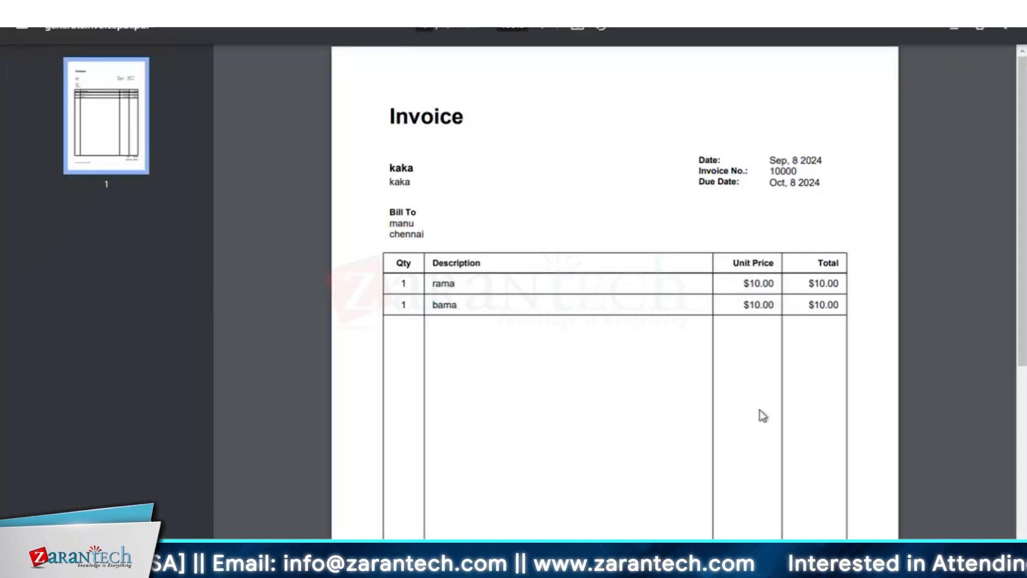
Read through the attached invoice PDF from its header dates and line items to the total and balance
scroll(524, 450, down, 1)
scroll(524, 450, down, 3)
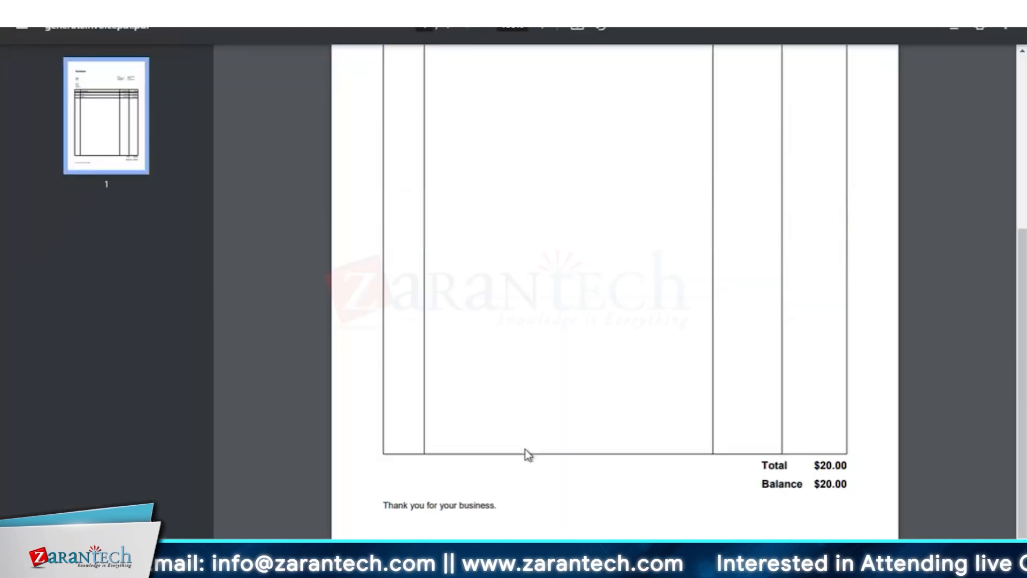
scroll(562, 314, up, 4)
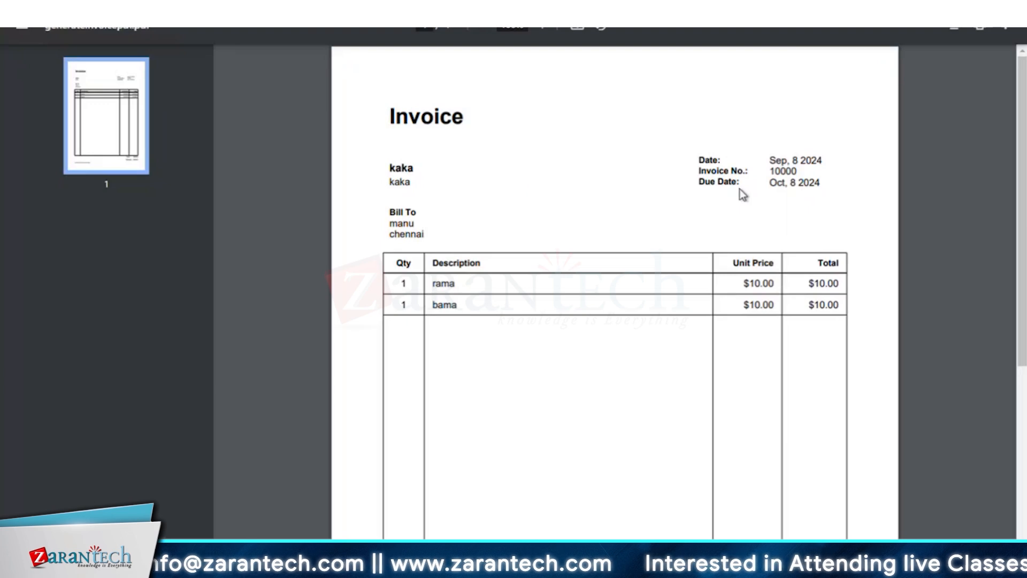
scroll(502, 400, down, 2)
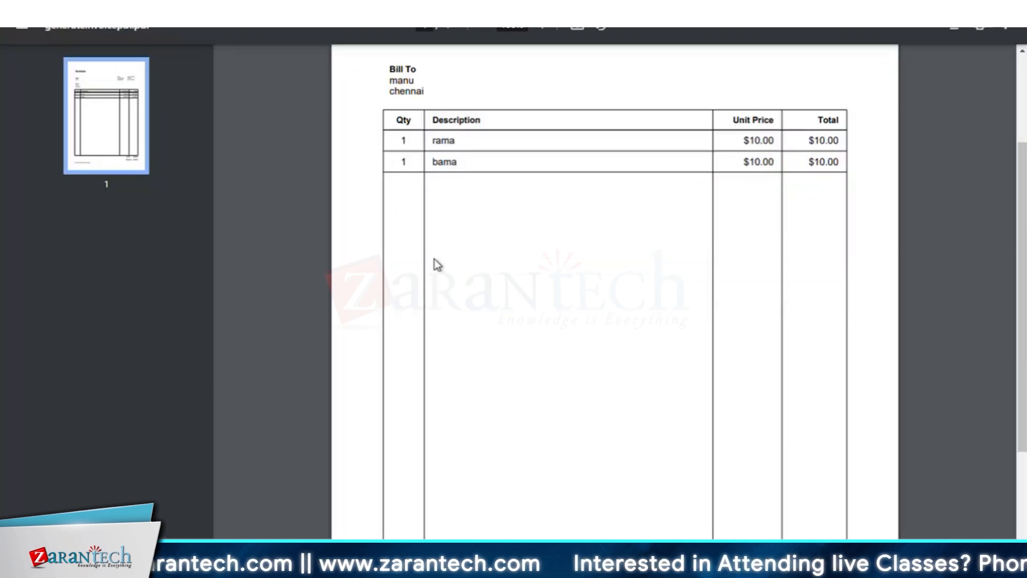
scroll(433, 262, up, 2)
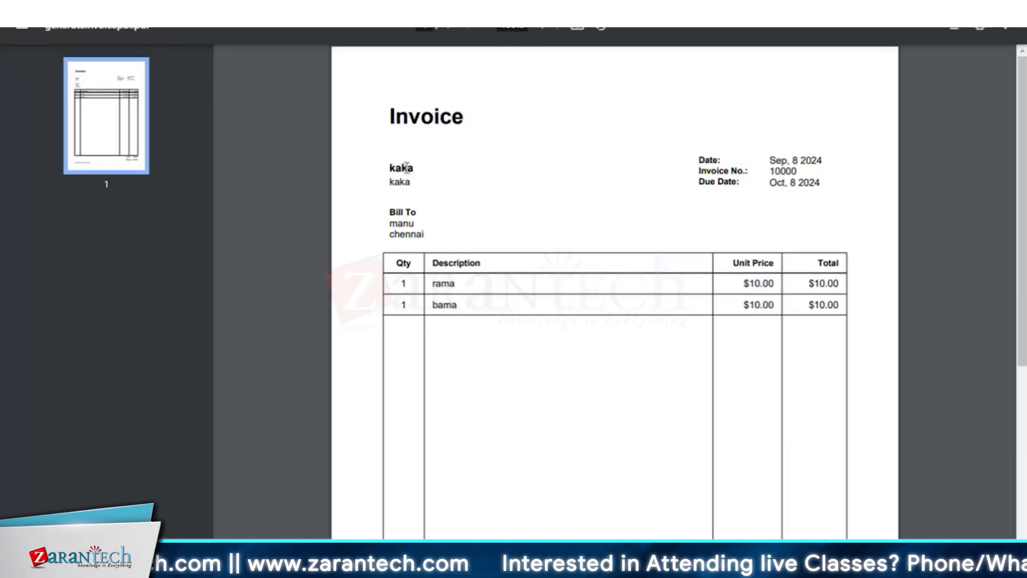
scroll(492, 256, down, 2)
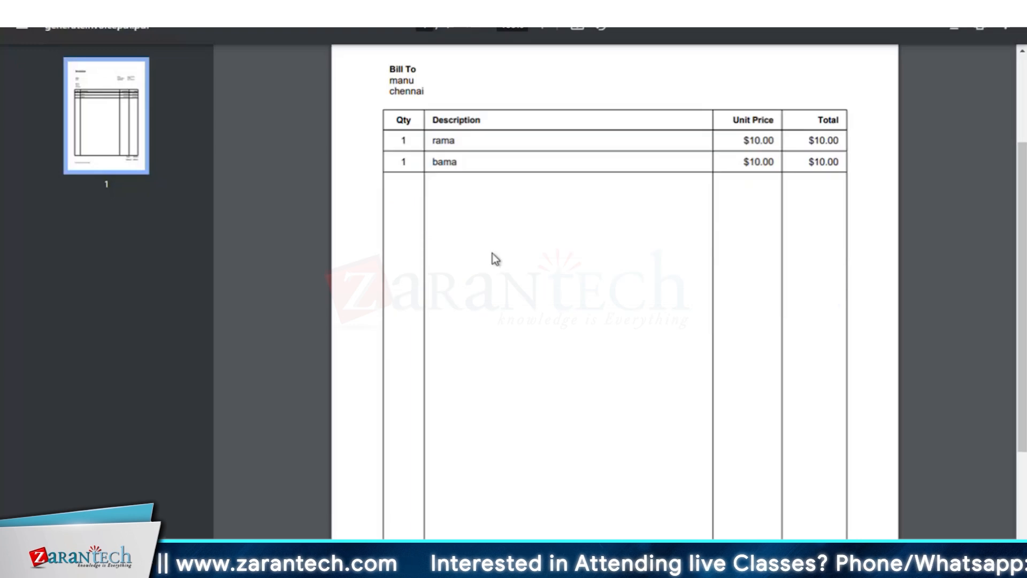
scroll(676, 292, down, 2)
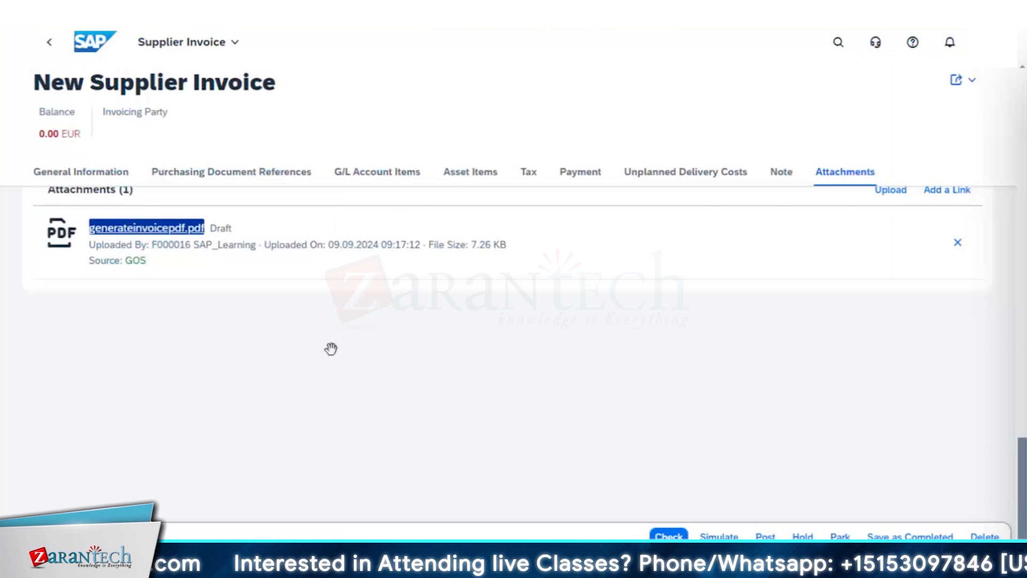
Set the invoice and posting dates to 09.09.2024 and choose supplier TIRELSS TIRES K01 as the invoicing party
scroll(324, 371, up, 10)
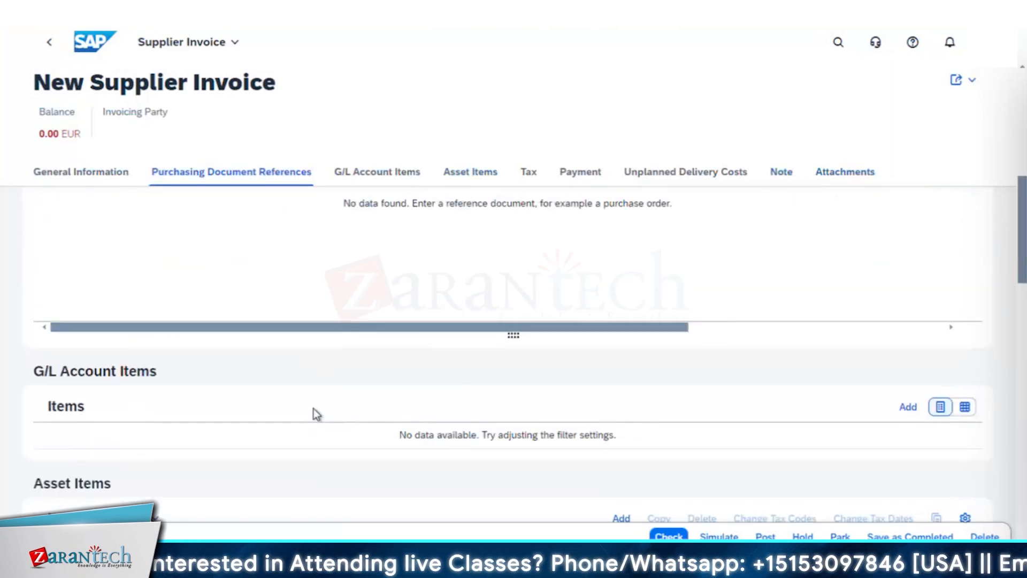
scroll(313, 408, up, 5)
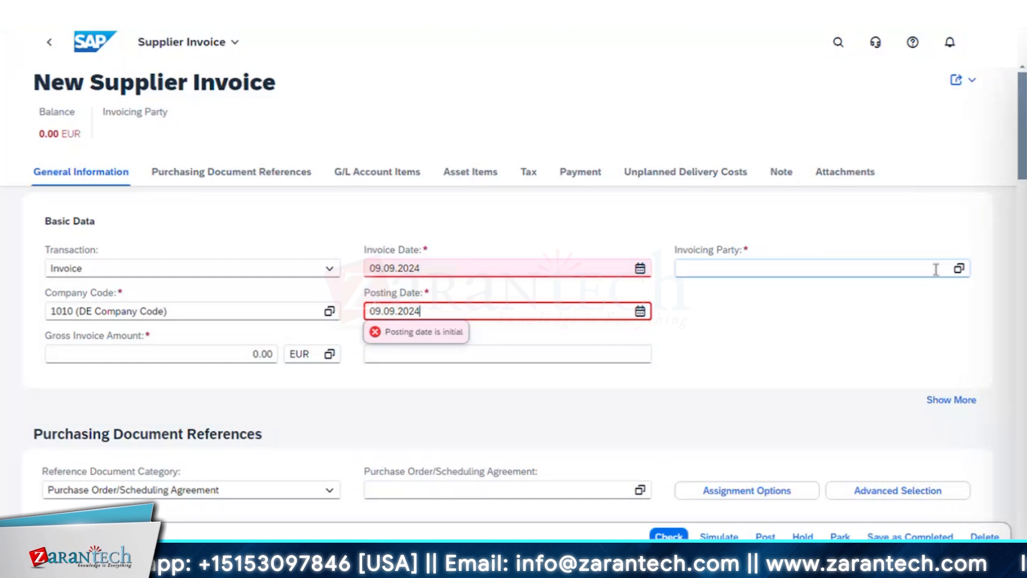
click(936, 269)
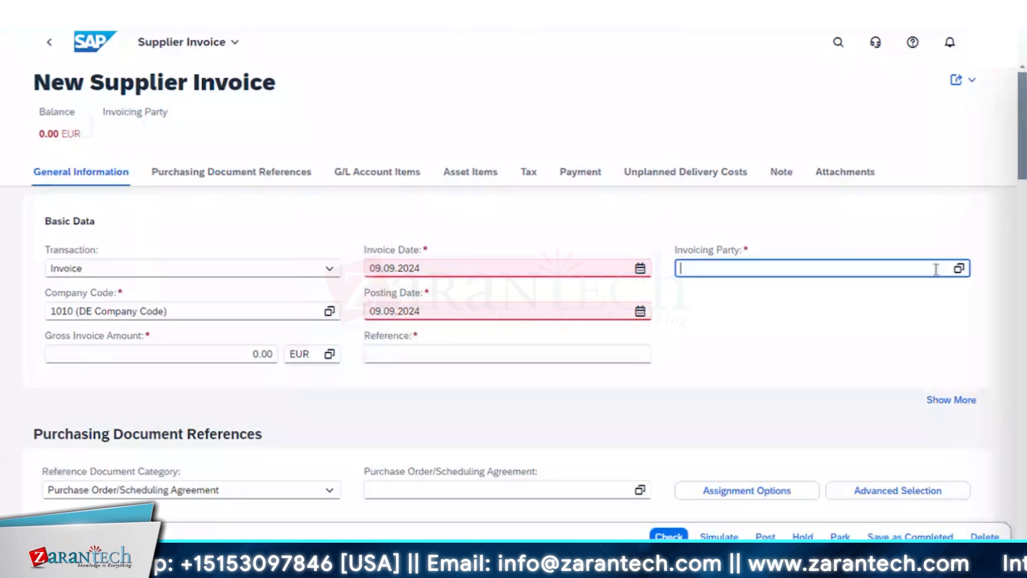
click(959, 268)
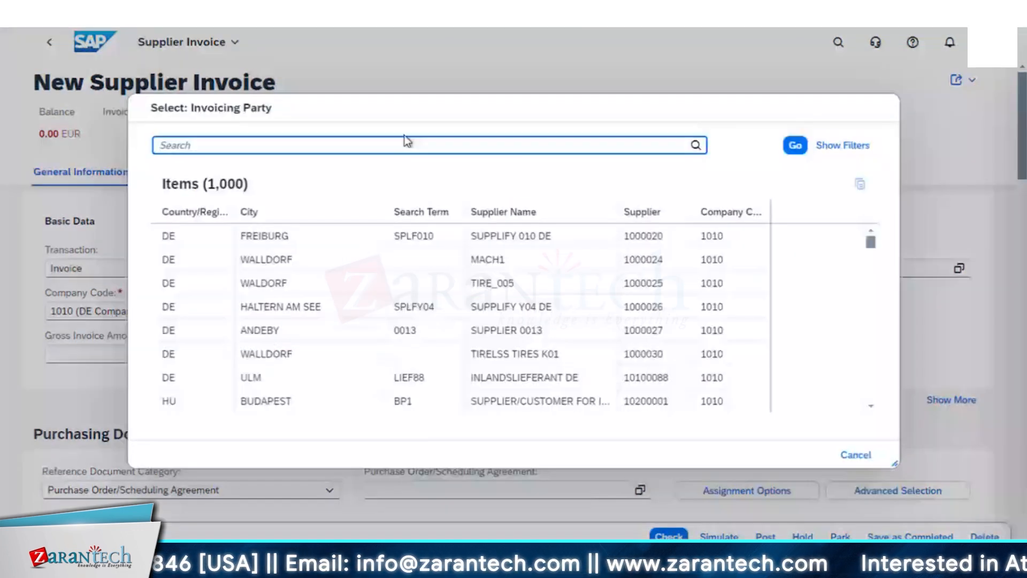
text(TIR)
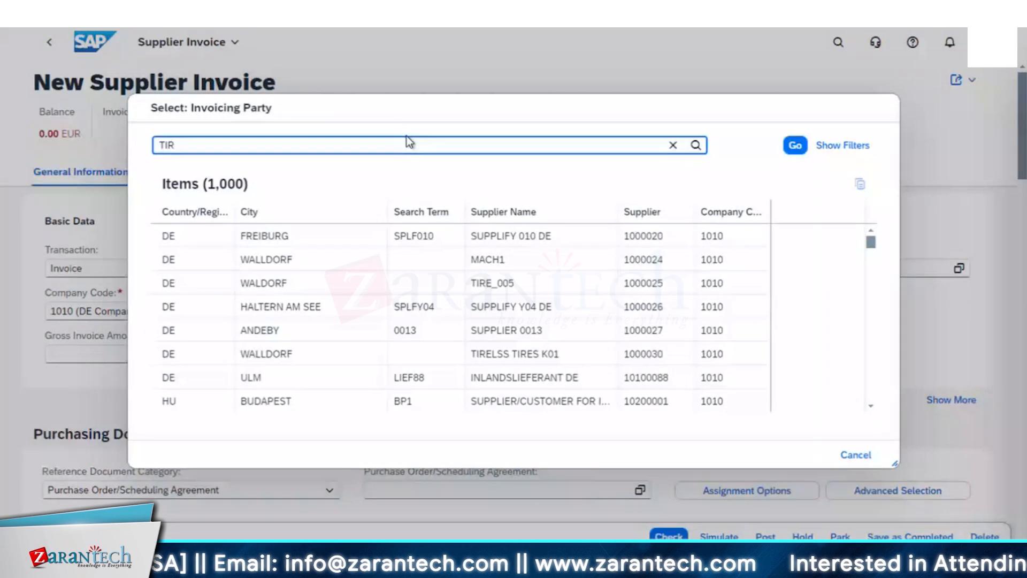
click(794, 146)
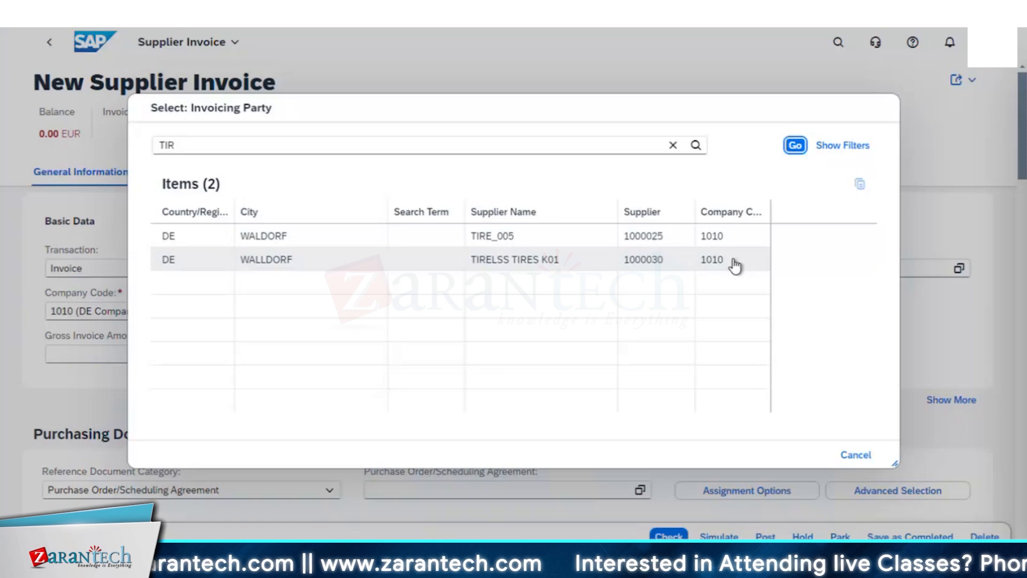
click(736, 266)
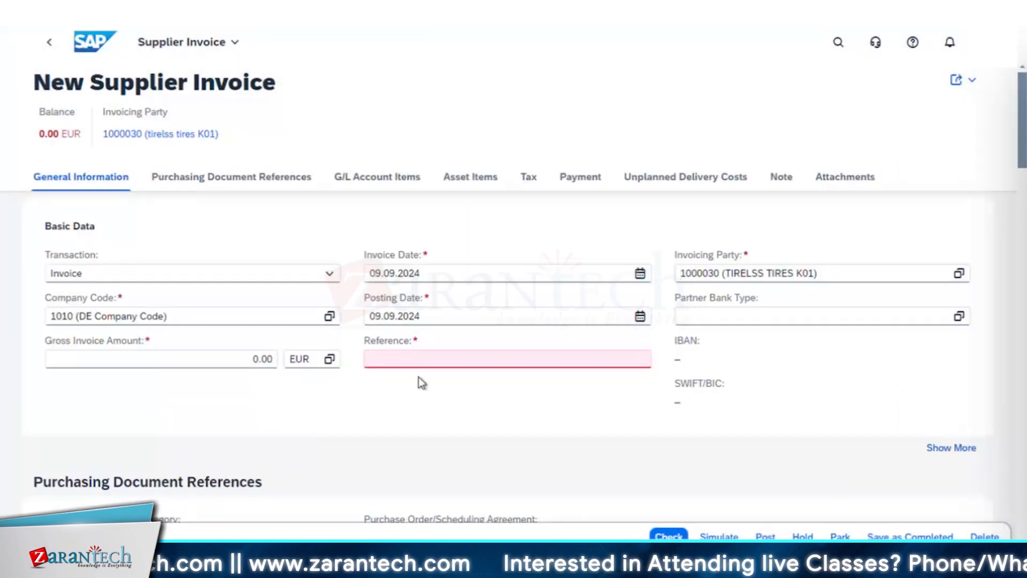
Set the gross invoice amount to 200.00 EUR in the invoice's basic data
click(197, 356)
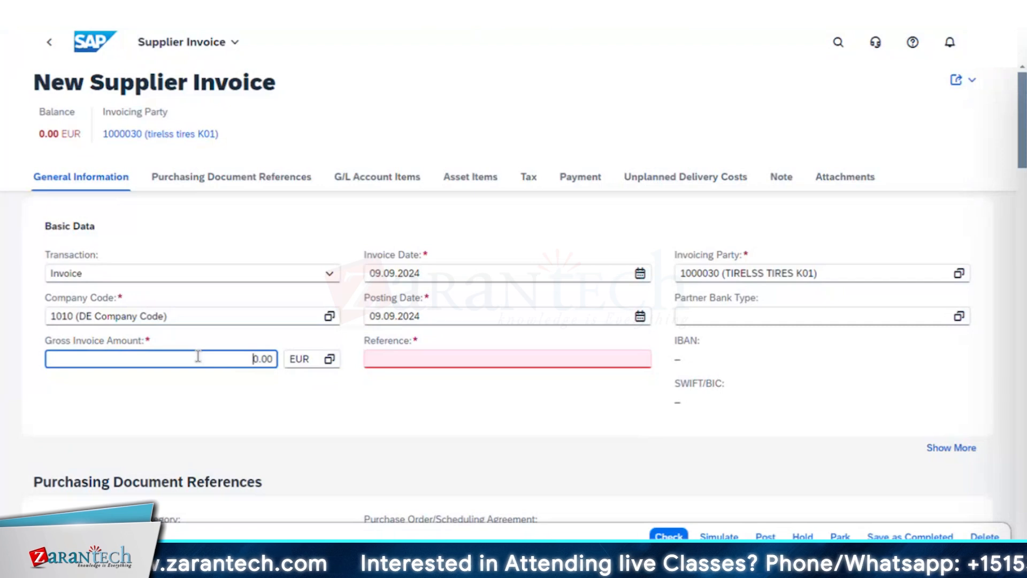
text(20)
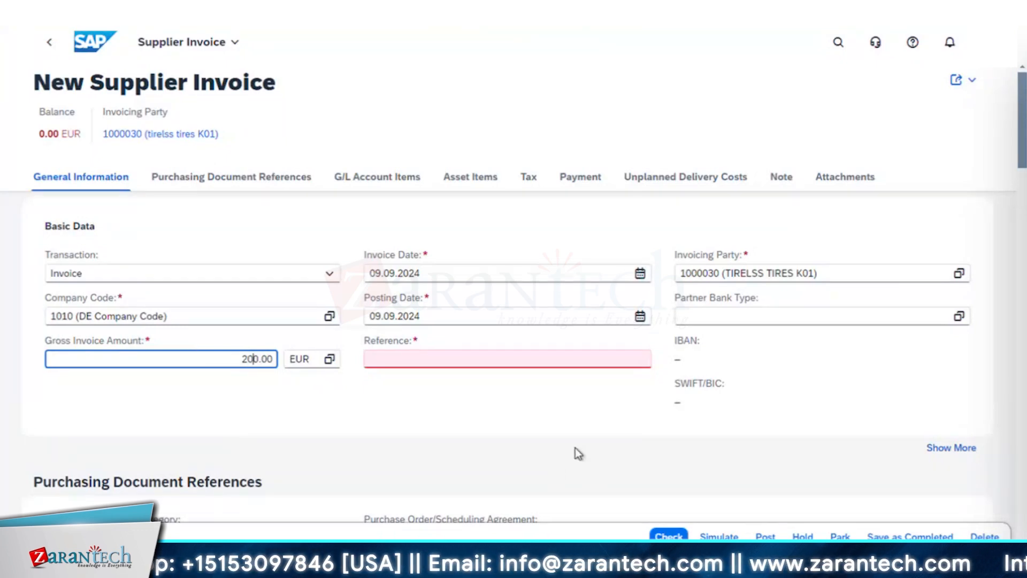
scroll(576, 452, down, 4)
scroll(577, 453, up, 4)
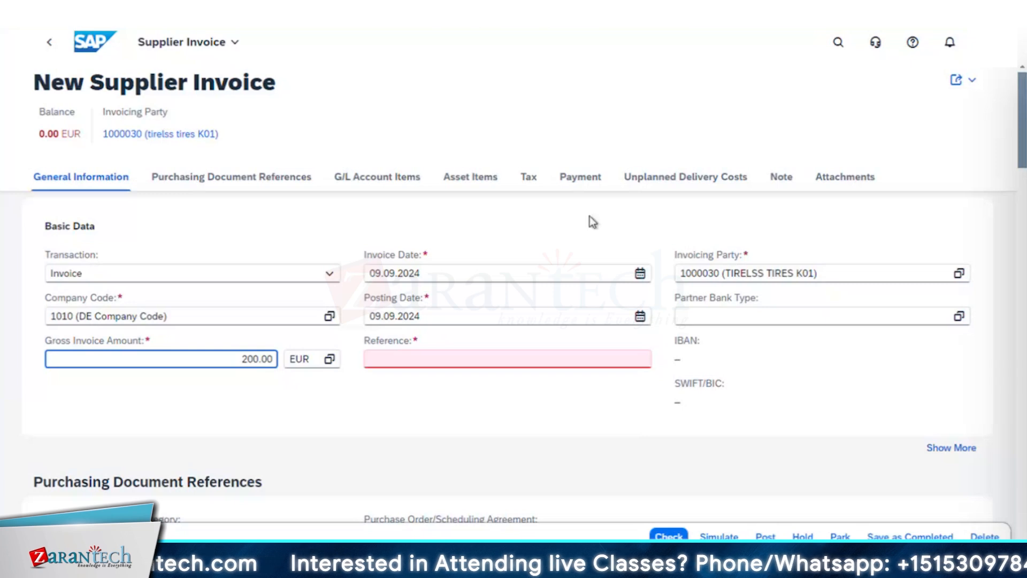
Enter 091 as the reference of the new supplier invoice
click(450, 360)
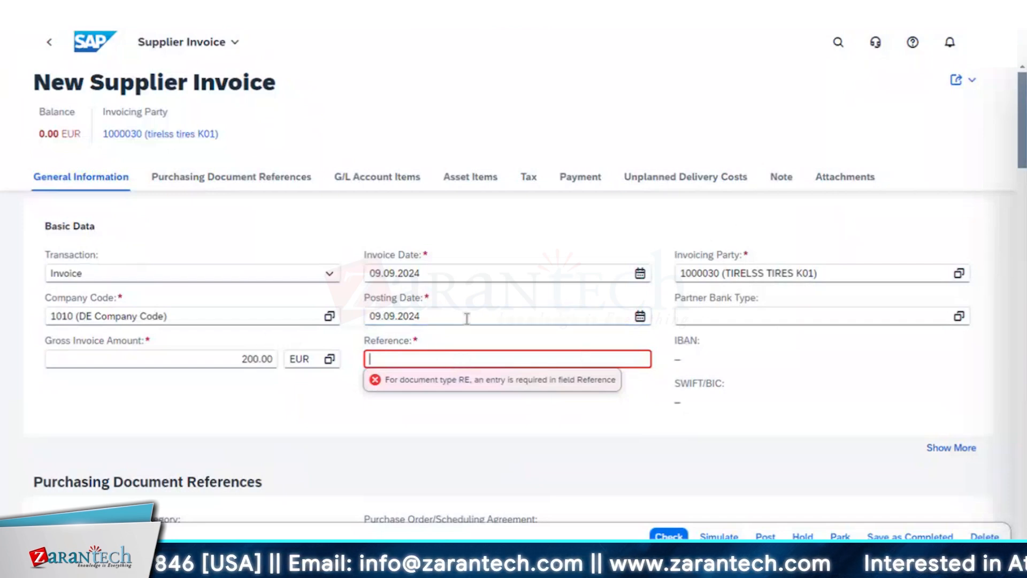
click(403, 349)
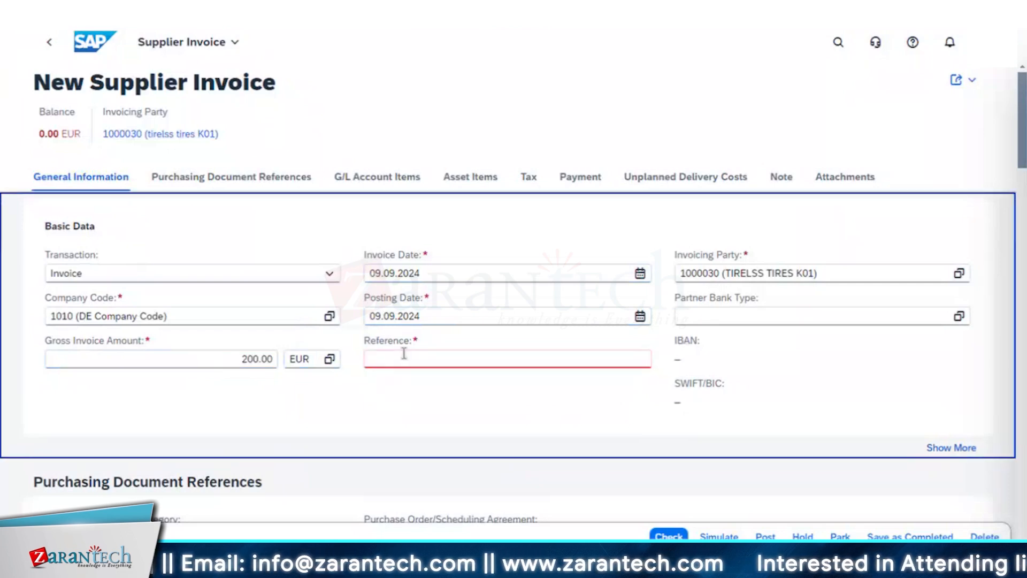
click(435, 362)
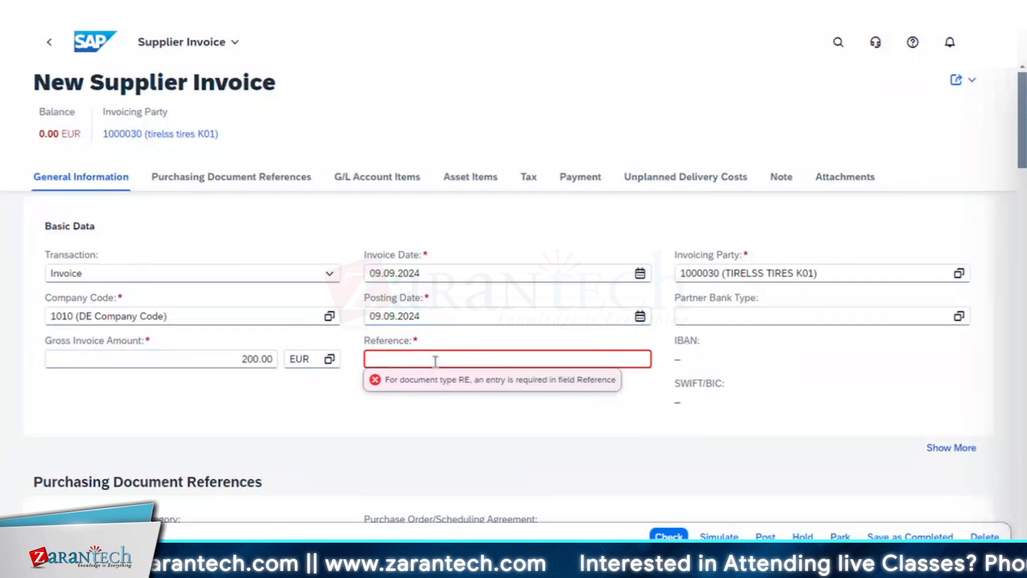
text(k)
key(BackSpace)
text(091)
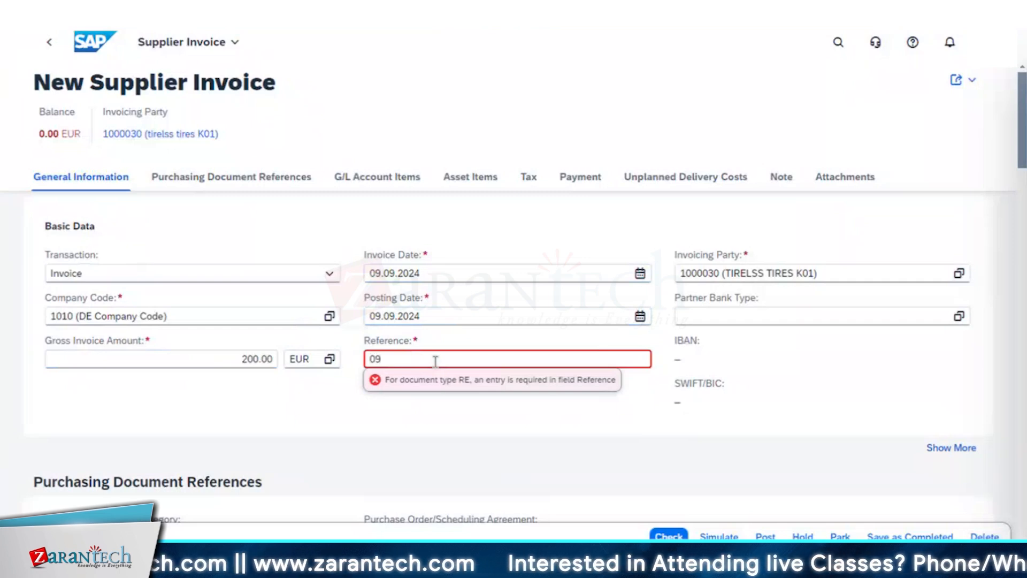
click(649, 472)
Run a check on the supplier invoice and close the resulting message list
scroll(646, 460, down, 5)
scroll(652, 476, down, 10)
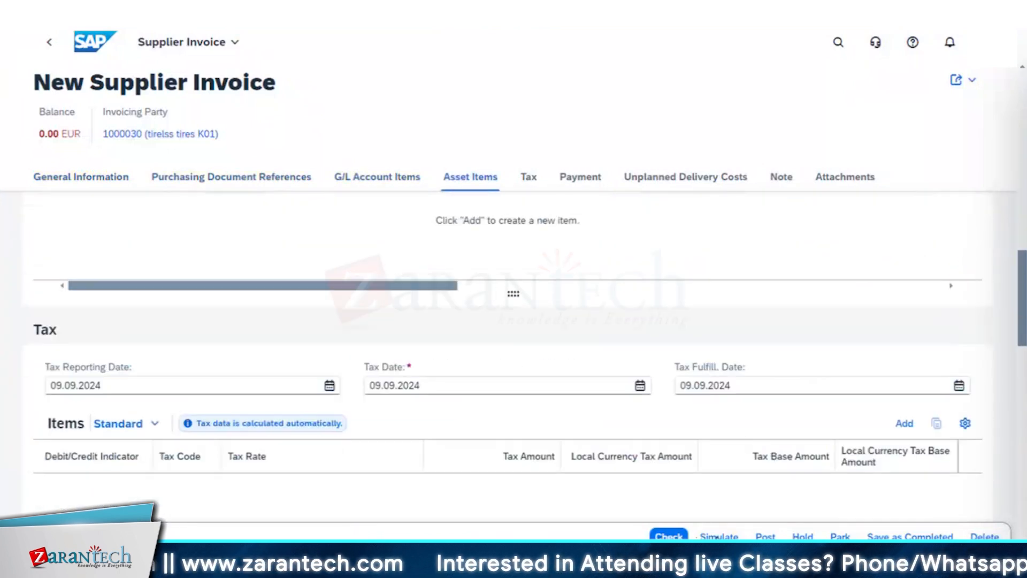
click(669, 536)
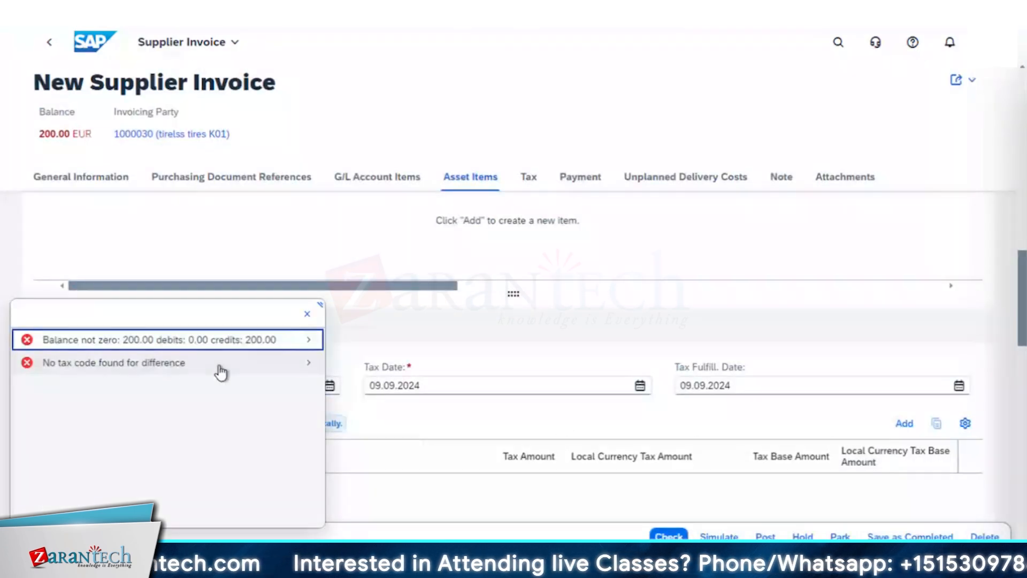
click(309, 321)
Add a tax item with indicator S (Debit), tax code 1I and a tax amount of 20.00 EUR
scroll(358, 451, up, 5)
scroll(357, 451, down, 5)
scroll(355, 449, down, 6)
scroll(378, 488, up, 3)
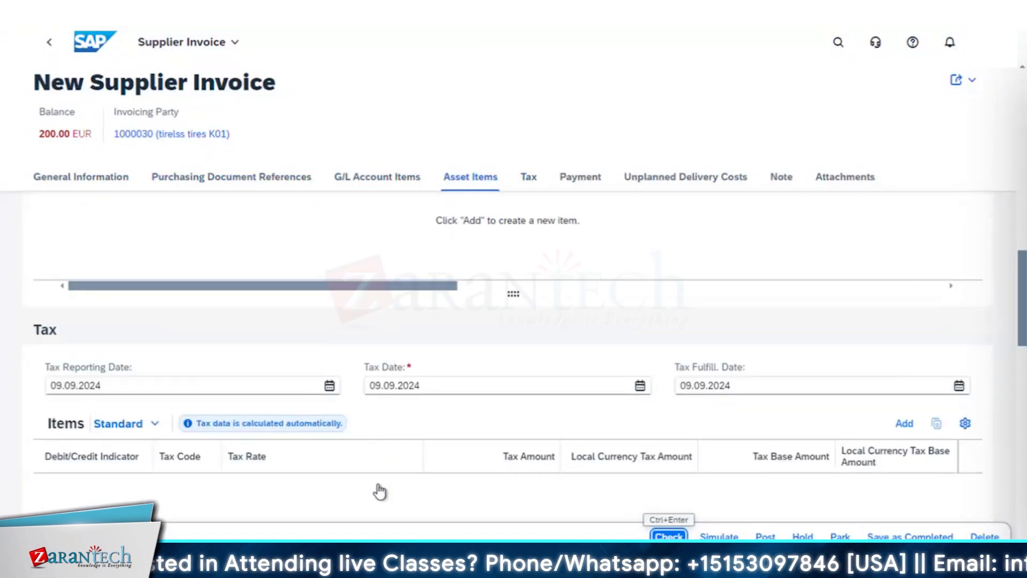
scroll(378, 488, down, 3)
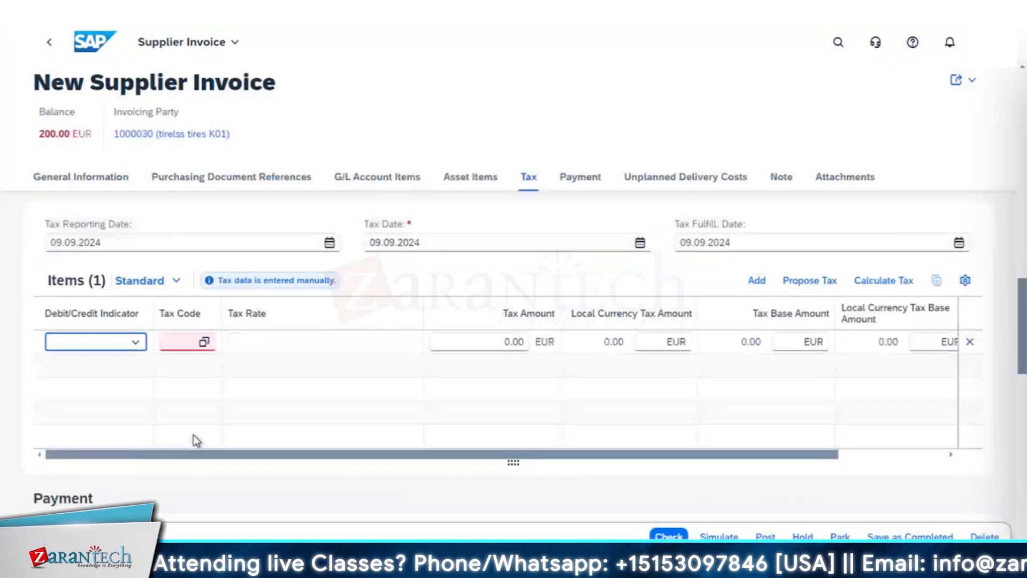
click(204, 341)
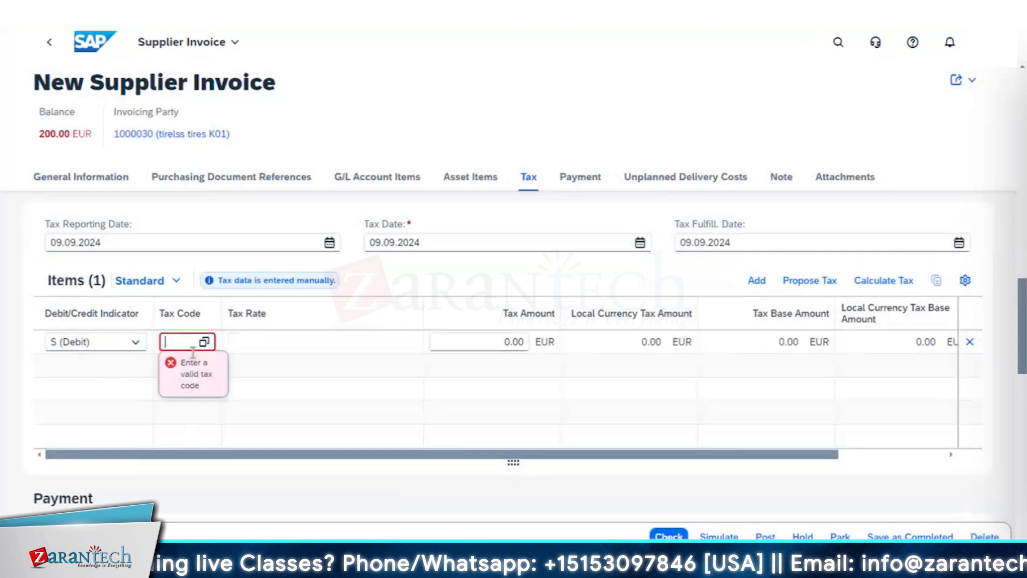
click(384, 261)
click(506, 365)
click(505, 342)
text(20)
click(505, 389)
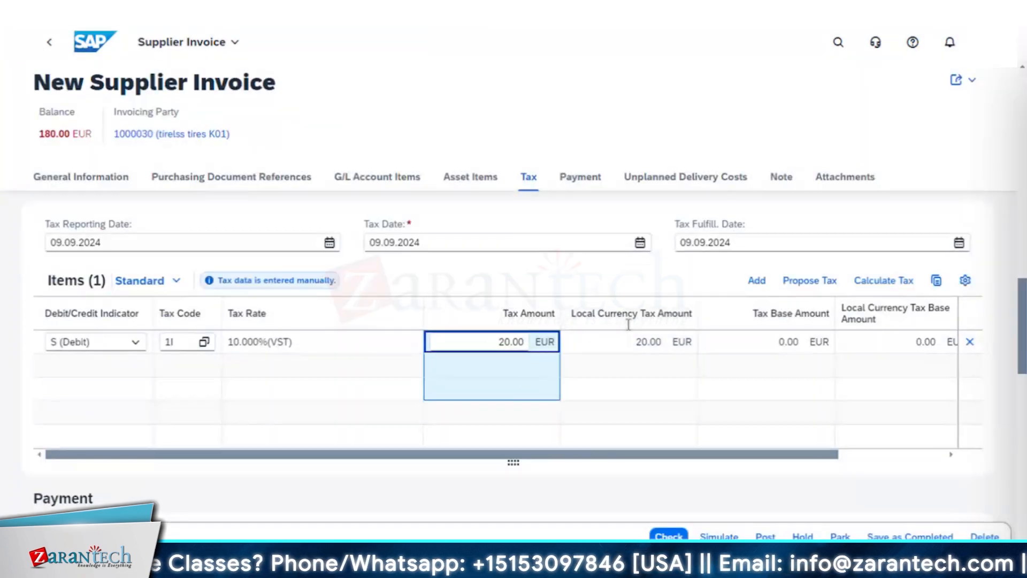
Raise the tax item's amount to 200.00 EUR and check the invoice again
click(669, 536)
click(510, 341)
text(0)
click(506, 390)
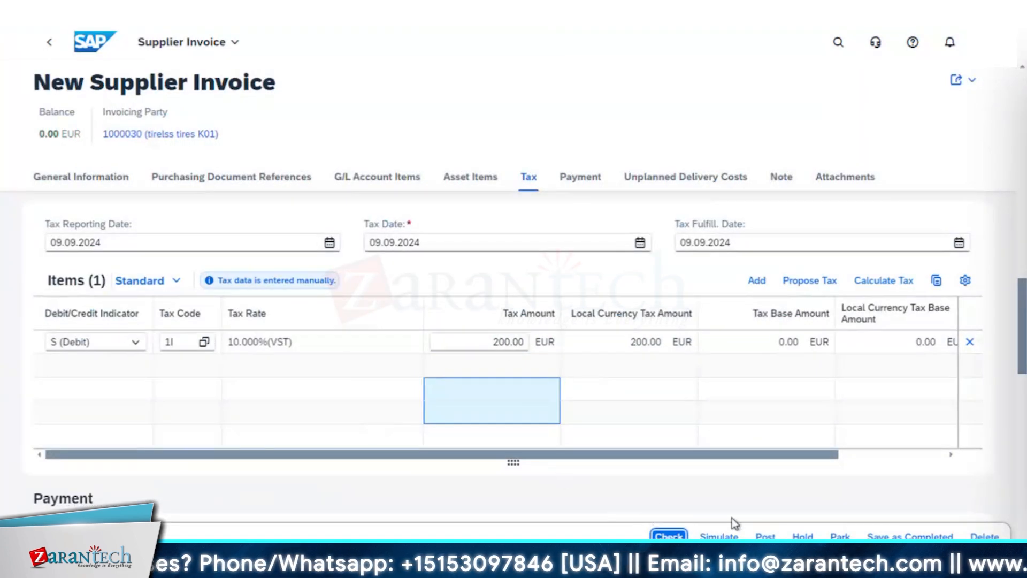
click(668, 536)
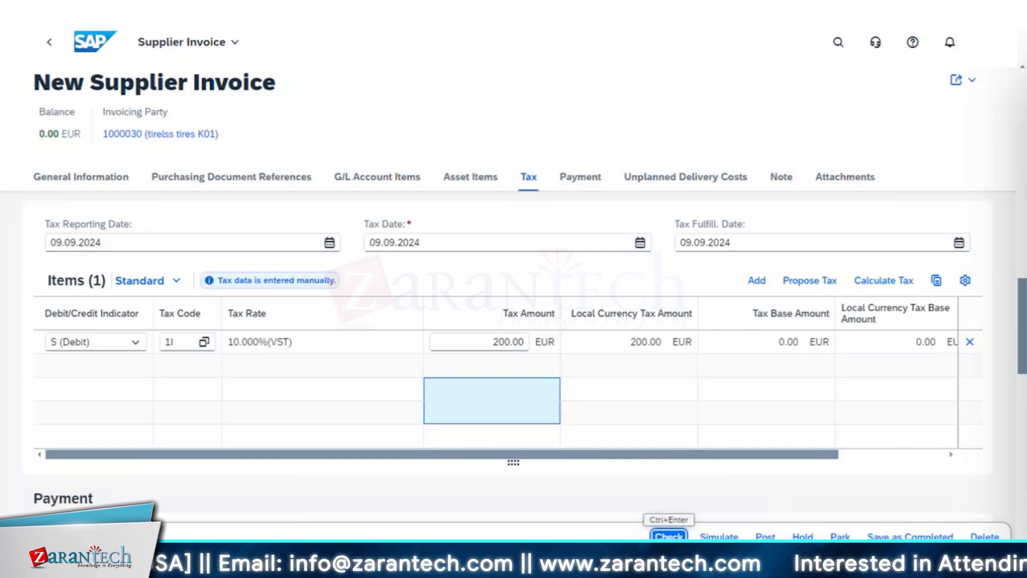
Try to post the supplier invoice, dismiss the message and return to its basic data
click(765, 536)
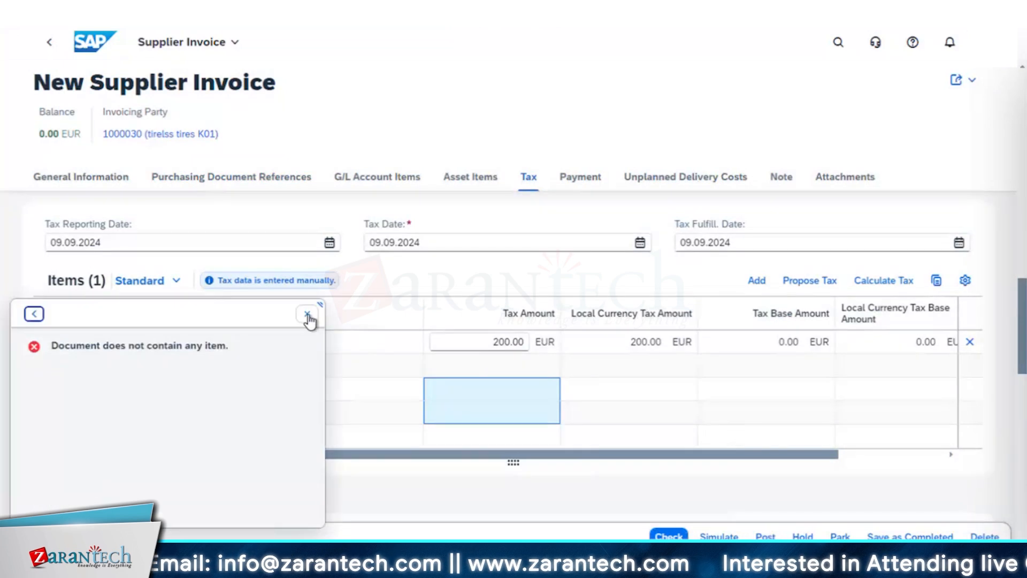
click(311, 313)
scroll(561, 400, up, 4)
scroll(564, 407, up, 4)
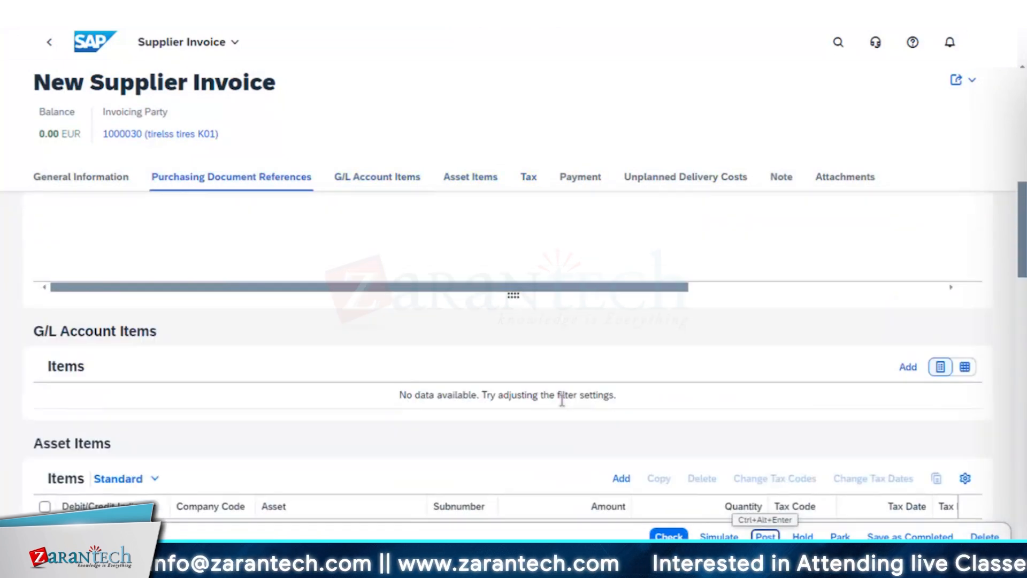
scroll(502, 377, up, 4)
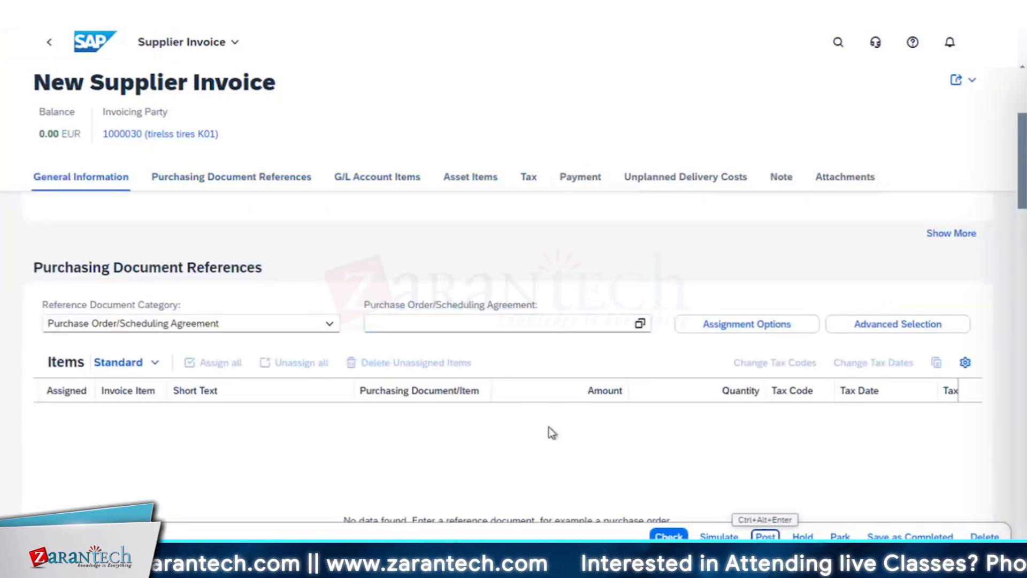
scroll(548, 427, up, 3)
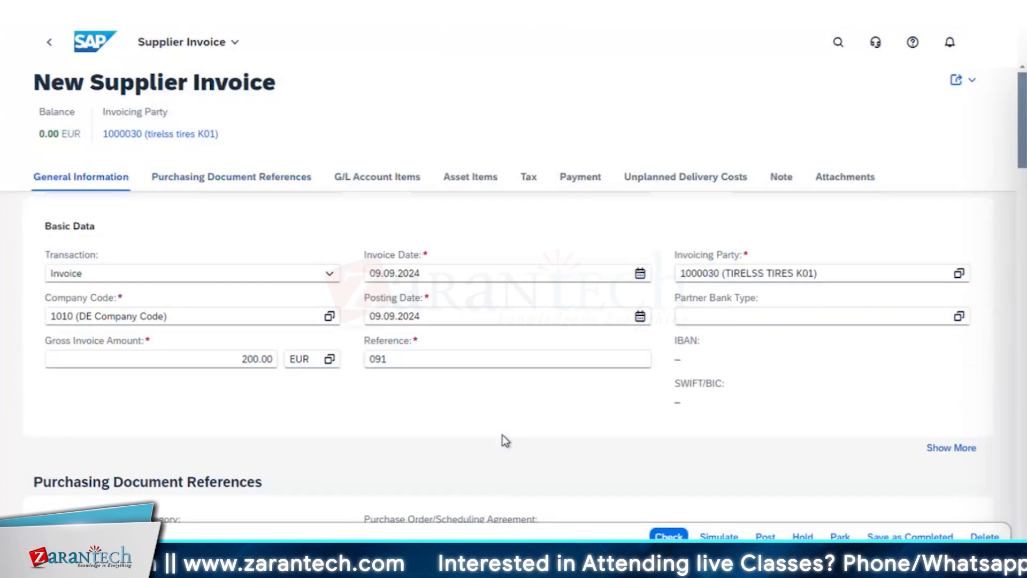
click(838, 43)
text(create suppl)
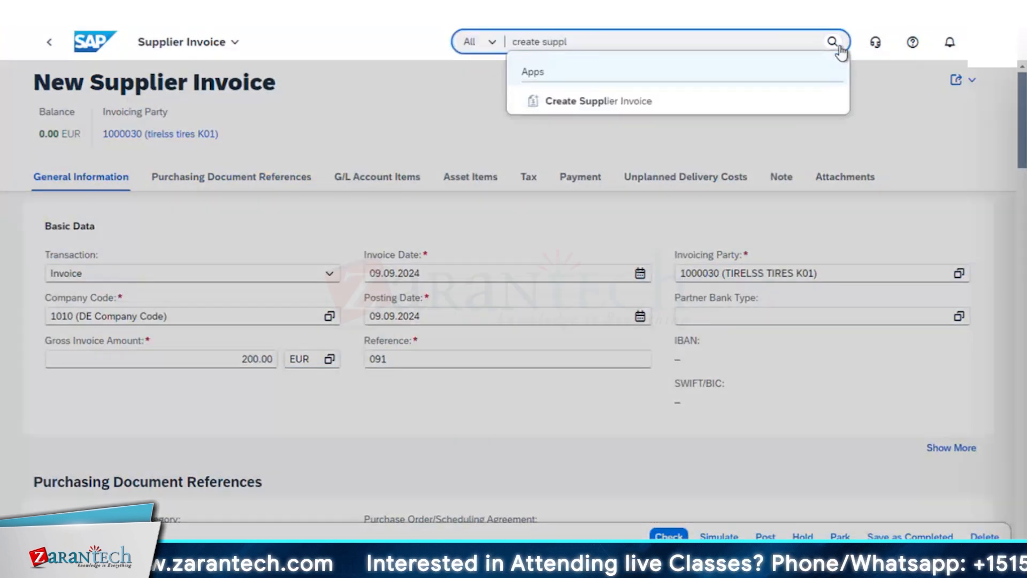
text(er invoice advan)
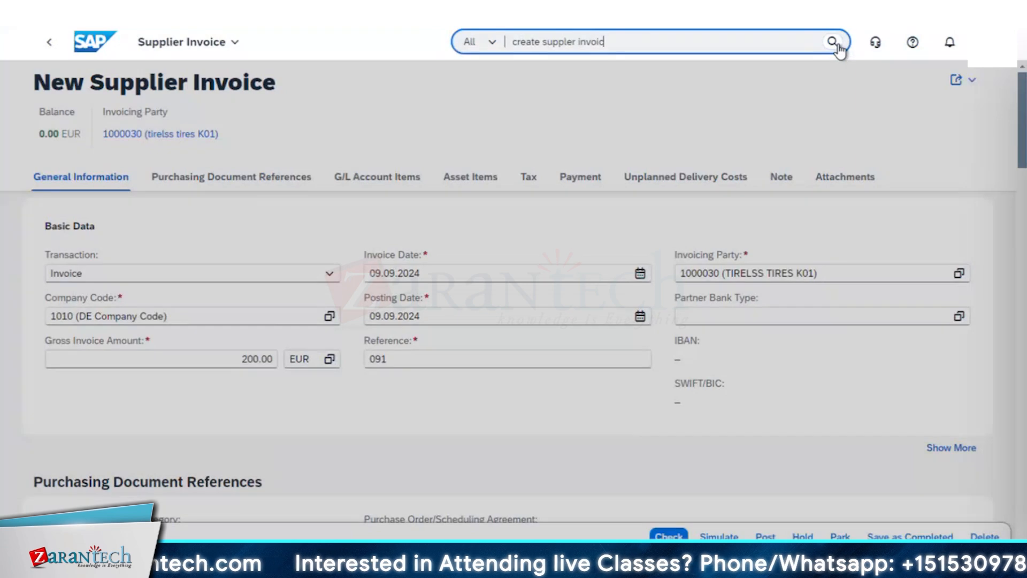
key(BackSpace)
key(BackSpace)
key(BackSpace)
key(BackSpace)
key(BackSpace)
key(BackSpace)
key(BackSpace)
key(BackSpace)
key(BackSpace)
key(BackSpace)
key(BackSpace)
key(BackSpace)
key(BackSpace)
key(BackSpace)
key(BackSpace)
key(BackSpace)
key(BackSpace)
key(BackSpace)
key(BackSpace)
key(BackSpace)
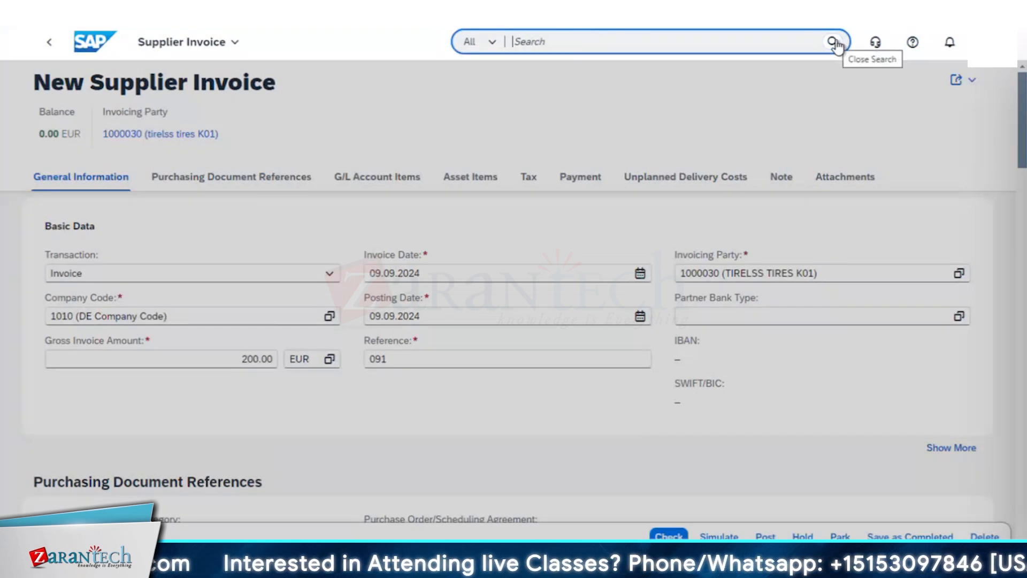
Close the search field, read the invoice's error message and dismiss it
click(836, 44)
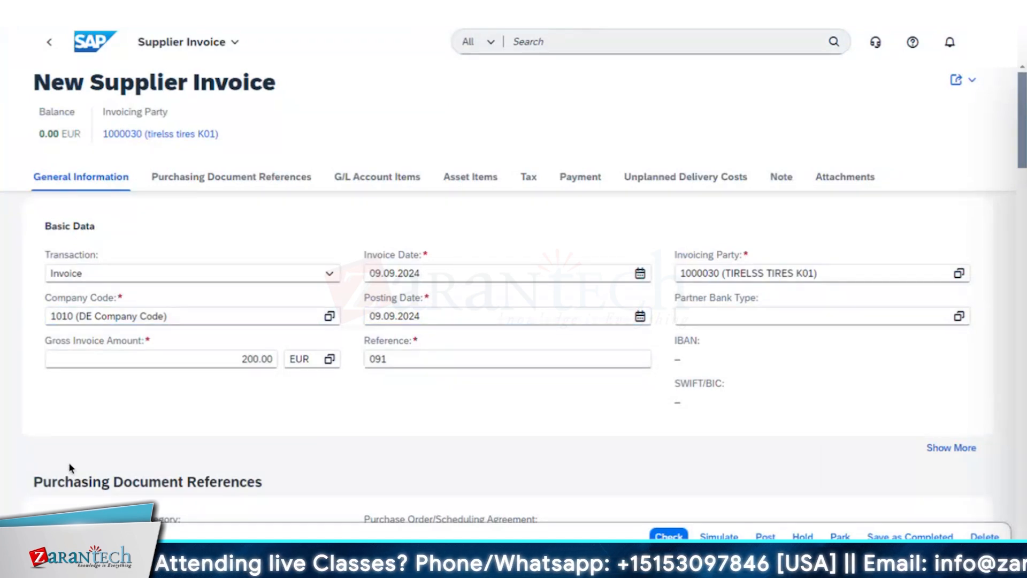
click(394, 469)
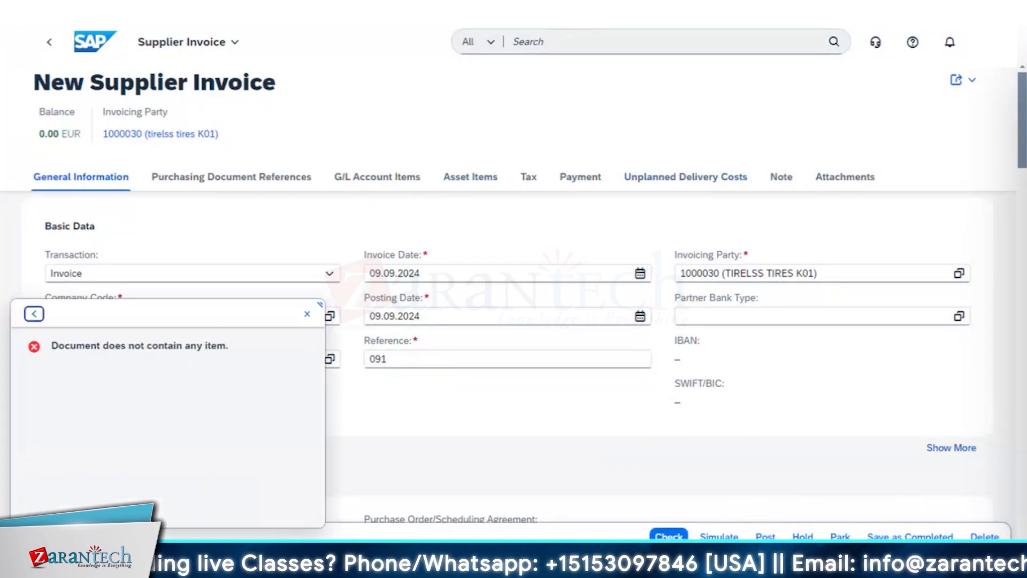
click(307, 314)
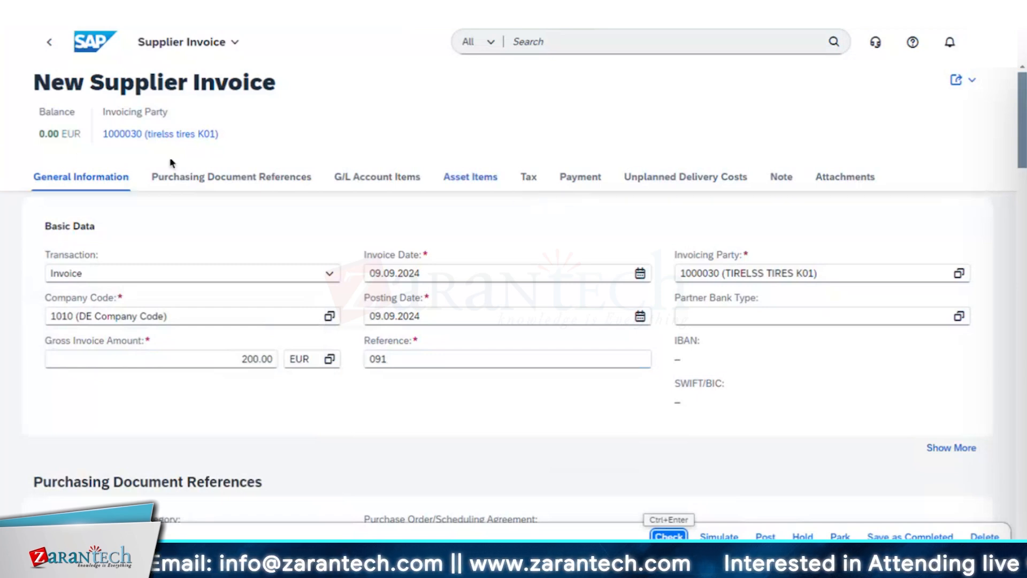
Review the invoice's sections from purchasing document references to payment for missing entries and check the invoice again
click(191, 182)
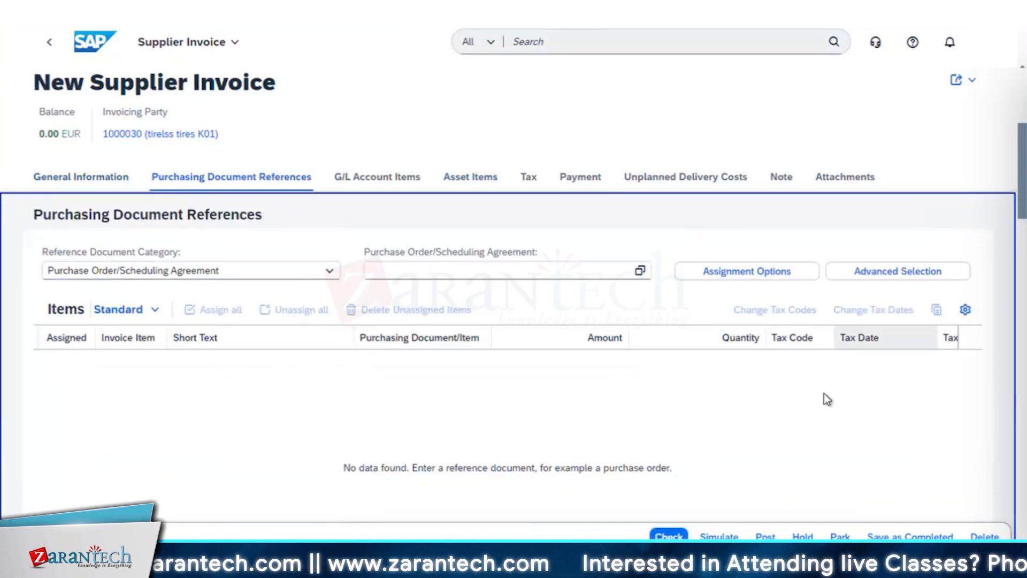
click(796, 409)
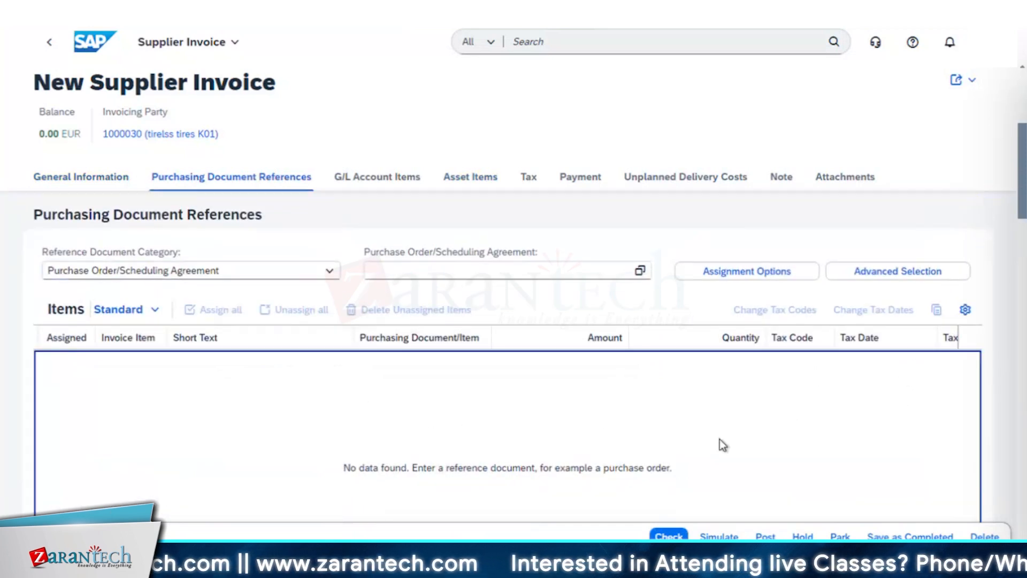
scroll(720, 441, down, 4)
scroll(720, 439, up, 3)
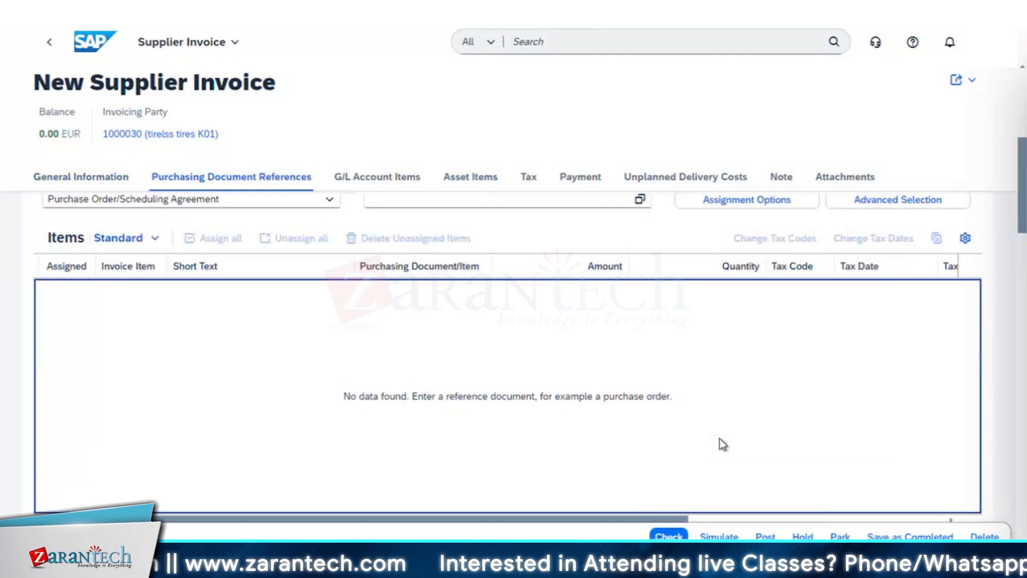
scroll(720, 438, up, 4)
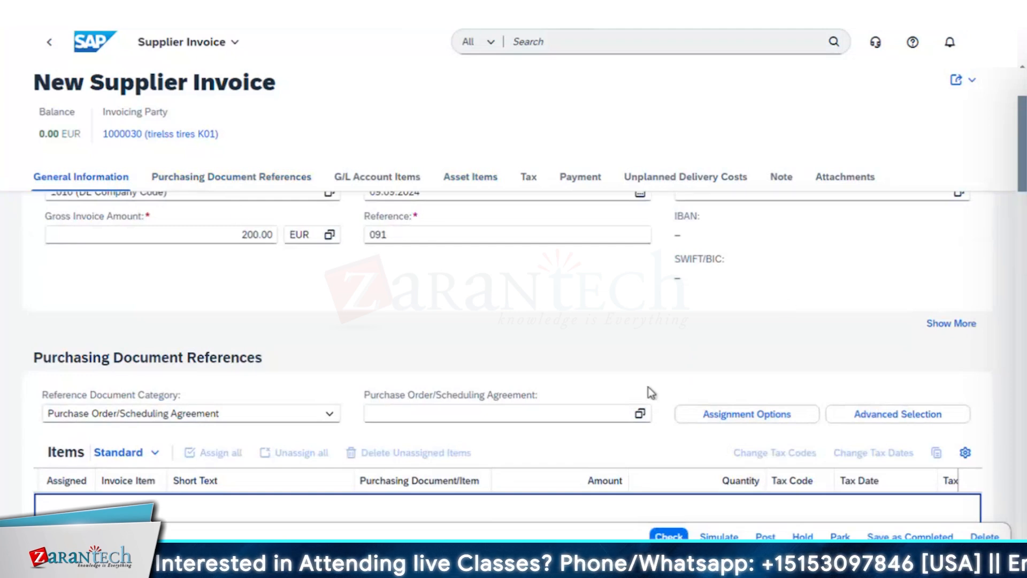
scroll(648, 388, down, 10)
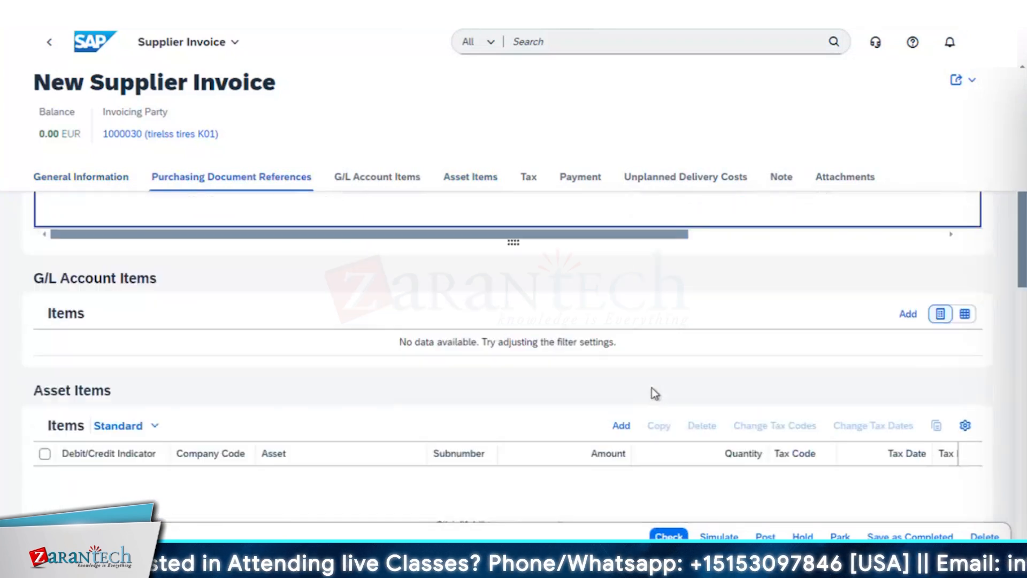
scroll(652, 387, down, 10)
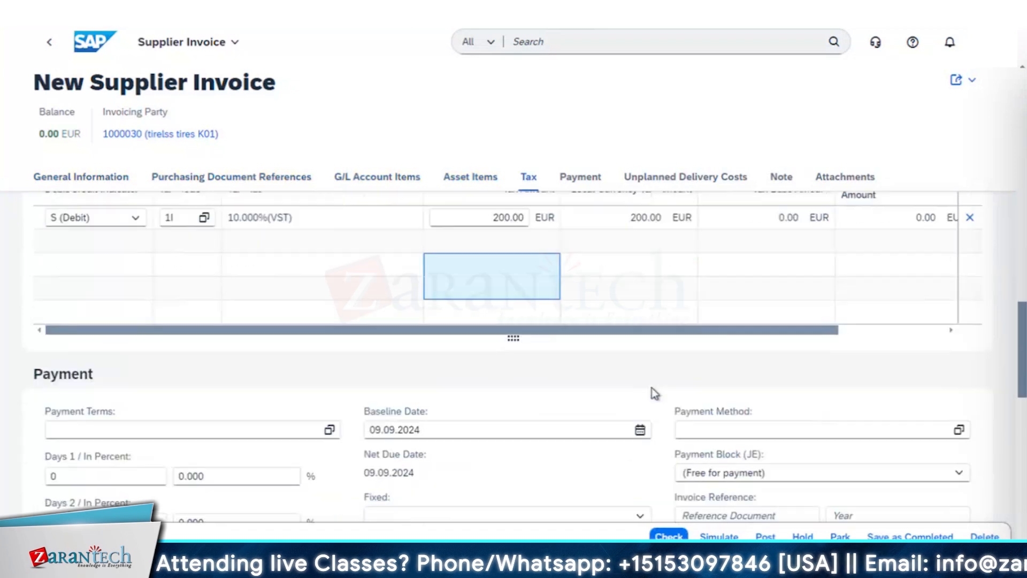
scroll(655, 393, down, 5)
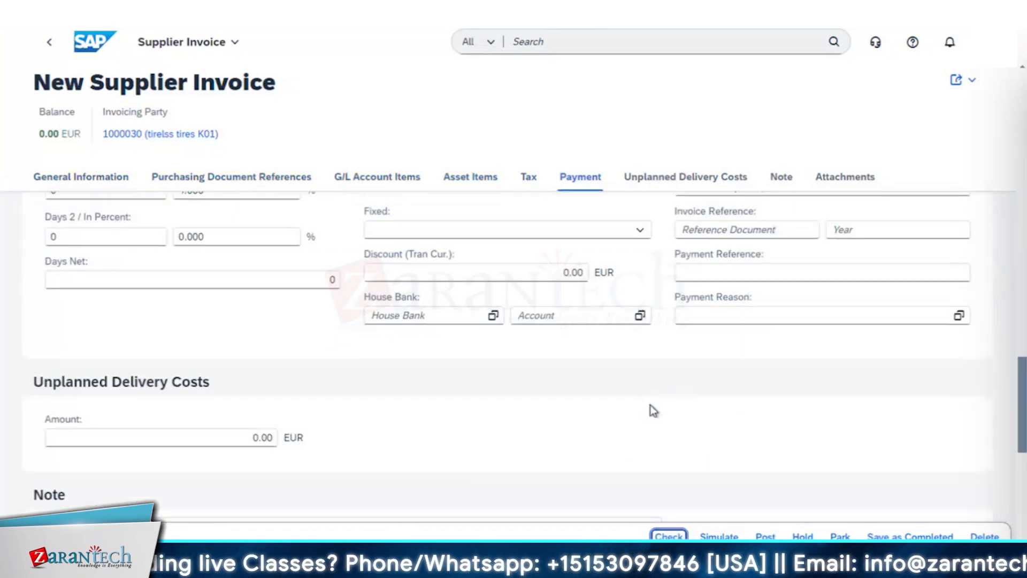
key(ctrl+Return)
scroll(645, 396, up, 15)
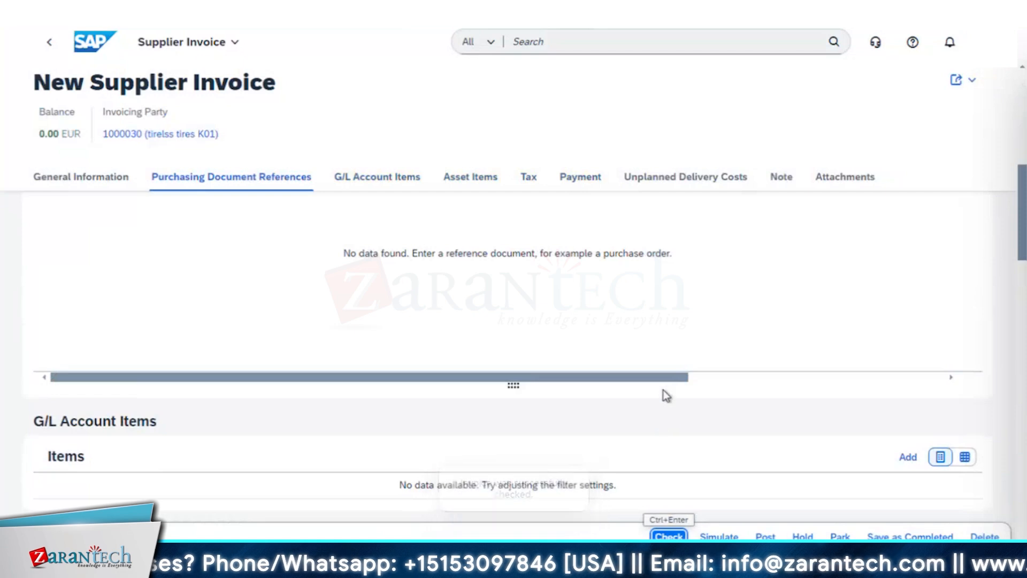
scroll(662, 389, up, 4)
Add a debit G/L account item for 65000000 (Postage and Shipping) with amount 200.00 EUR and check the invoice
click(402, 180)
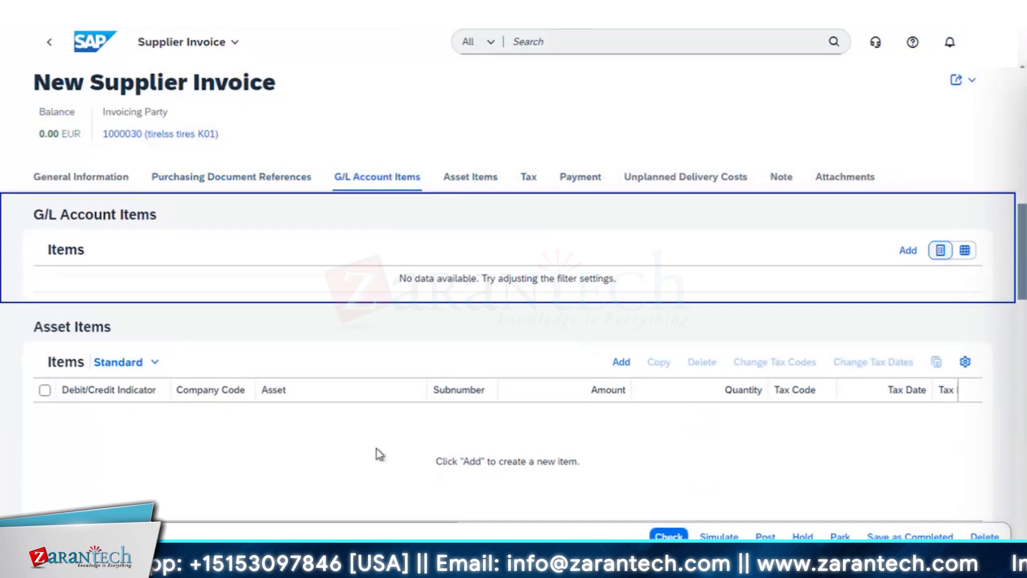
scroll(377, 448, down, 4)
scroll(376, 452, down, 4)
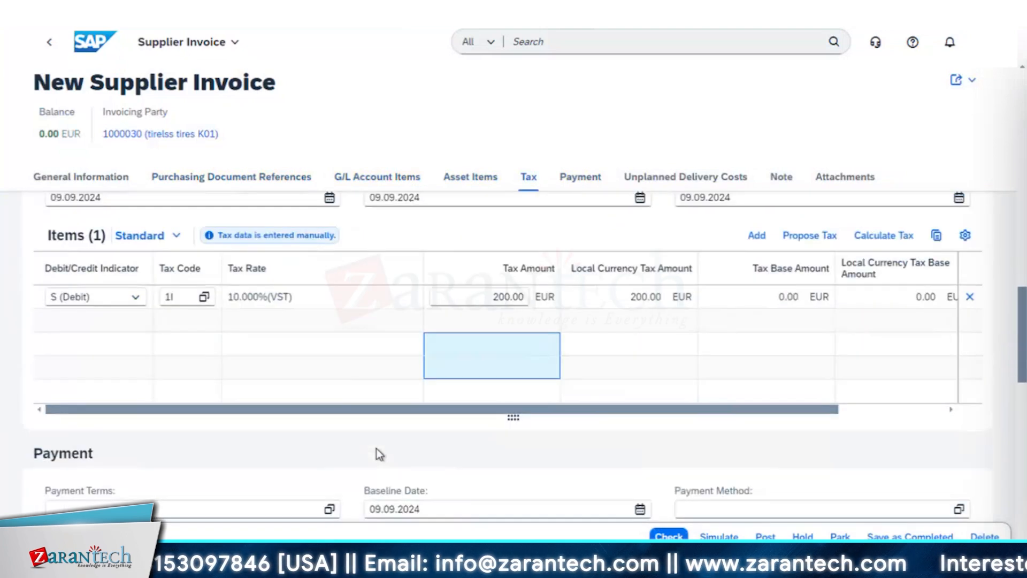
scroll(376, 449, up, 4)
scroll(377, 449, up, 10)
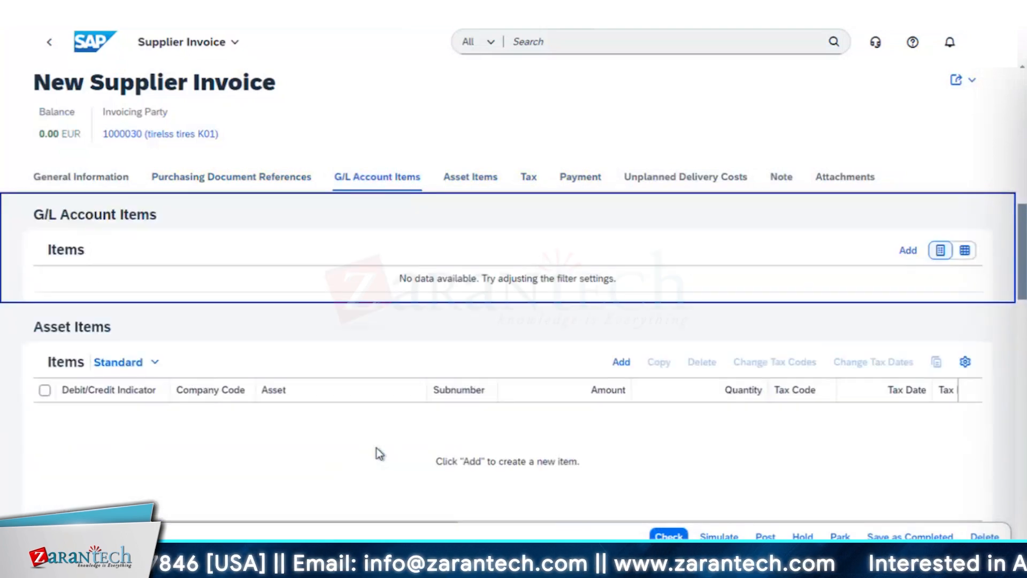
scroll(379, 455, down, 5)
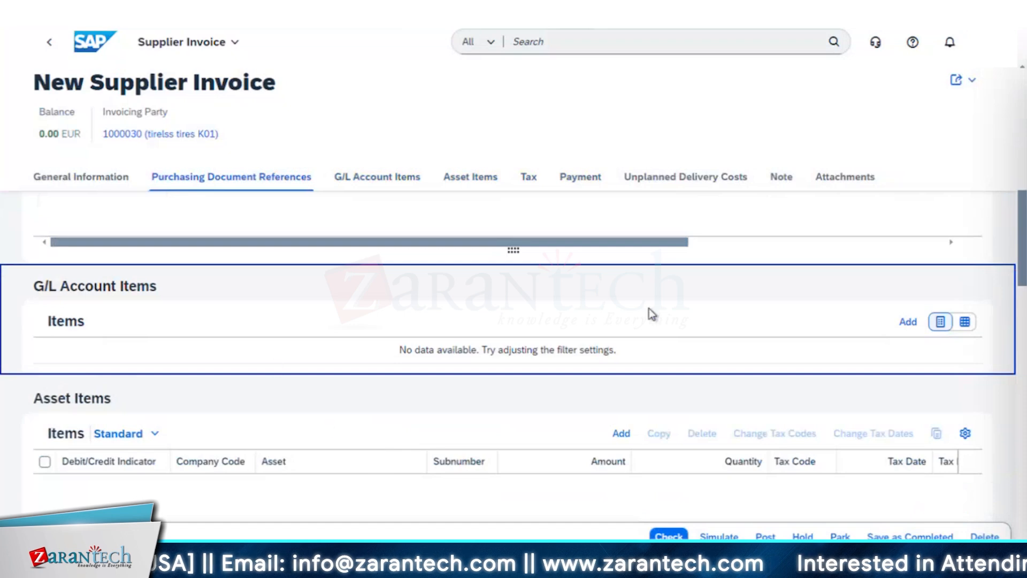
click(901, 323)
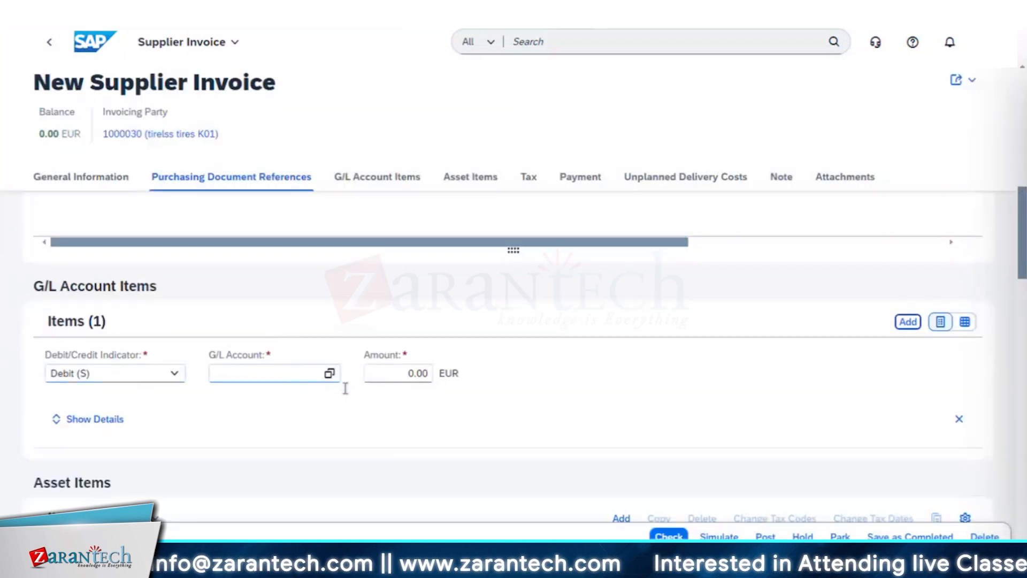
click(342, 384)
click(268, 447)
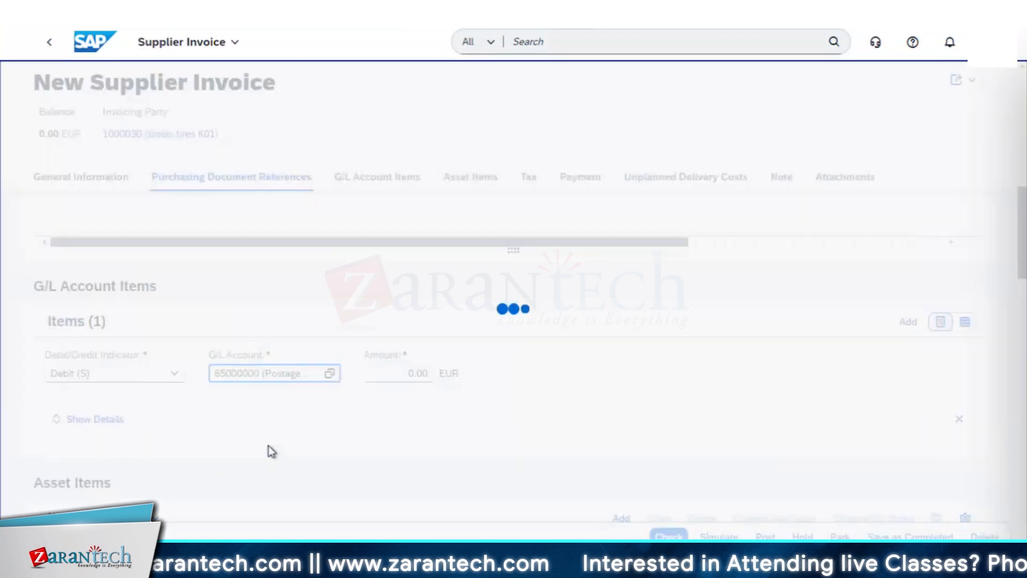
click(404, 377)
text(2)
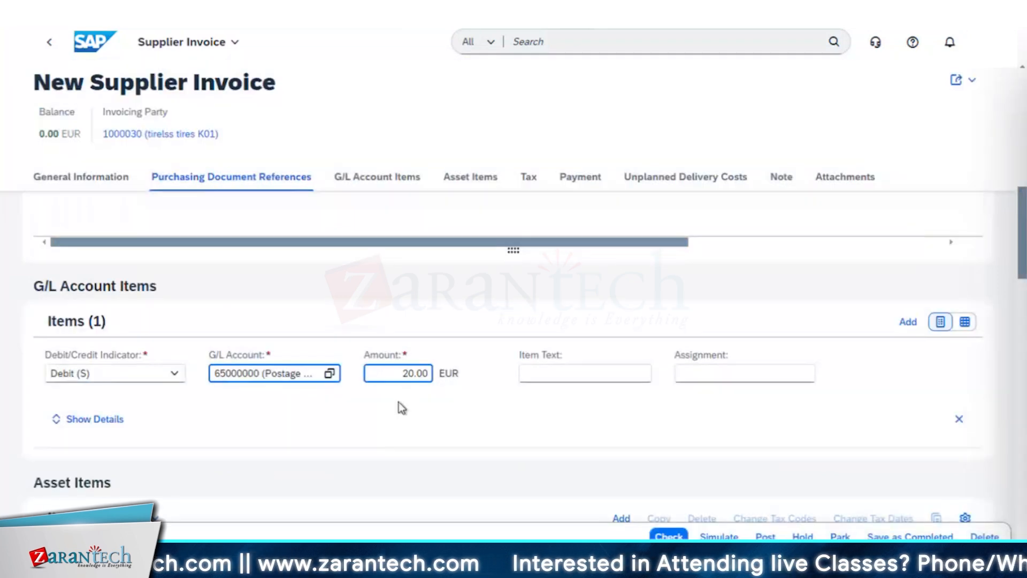
text(0)
key(Return)
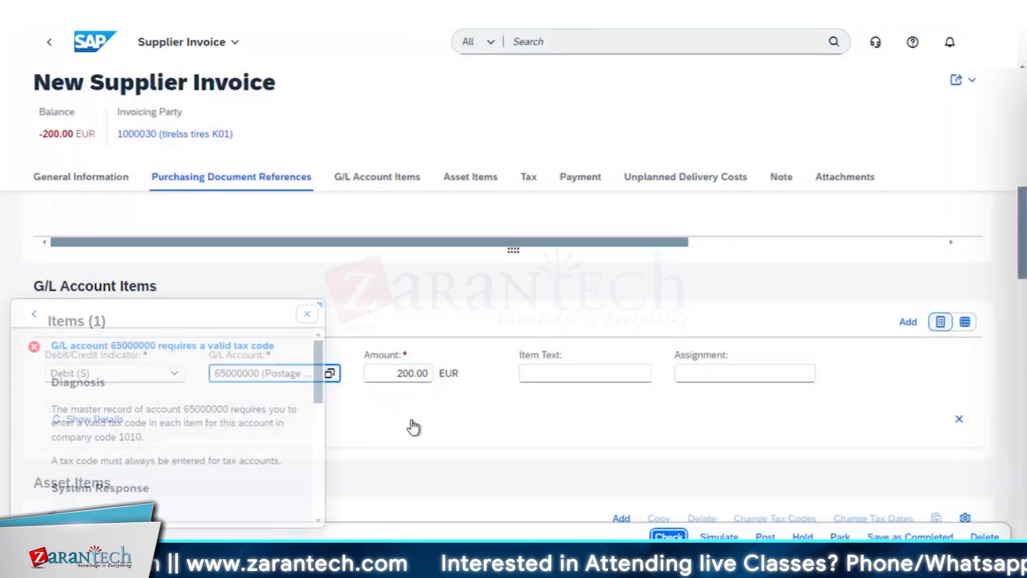
Expand the G/L item's details, set its tax code to 1I and check the invoice
click(99, 421)
scroll(165, 407, down, 4)
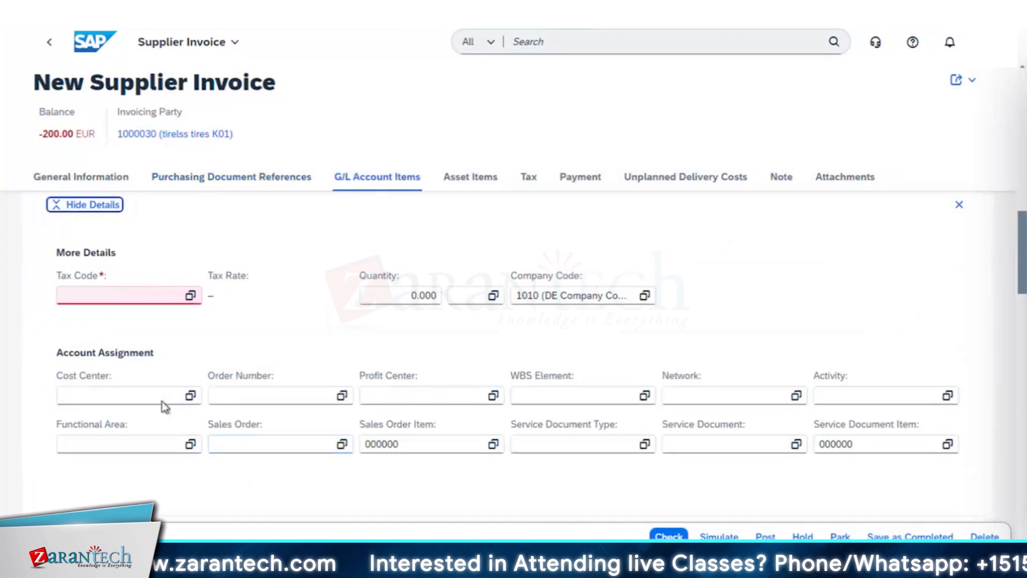
click(155, 295)
click(459, 382)
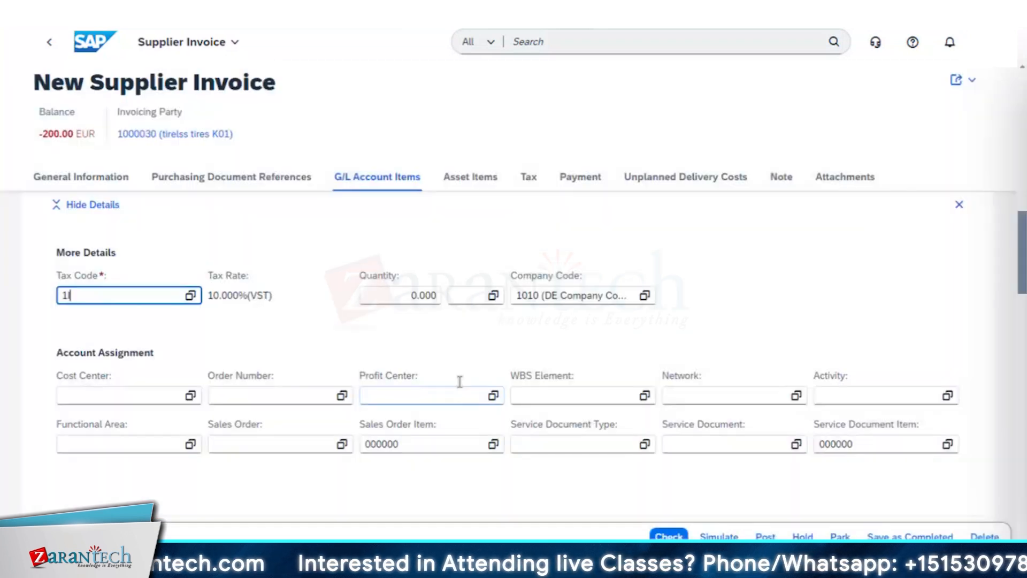
click(669, 536)
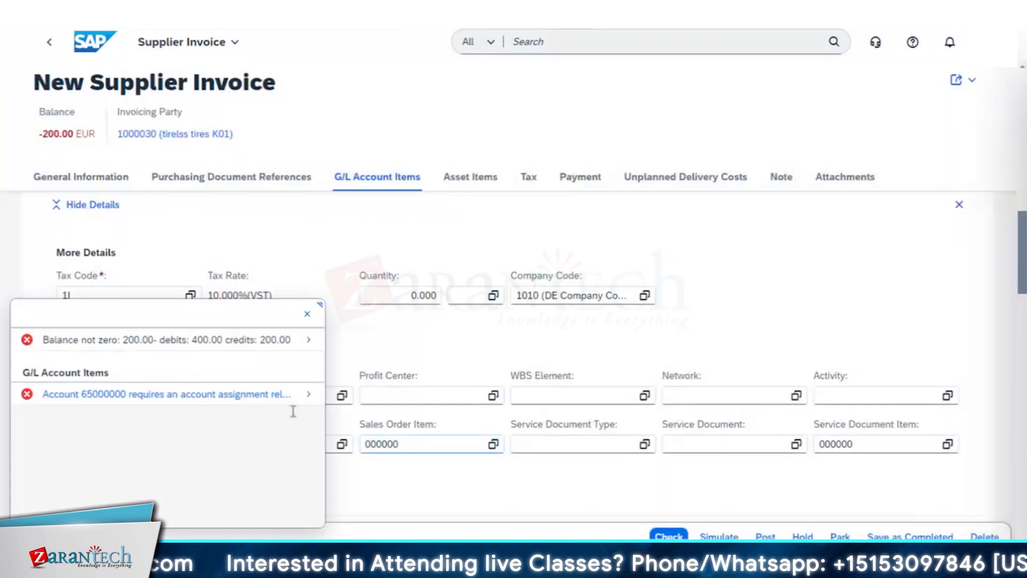
Close the message list, assign a suggested cost center to the G/L item and recheck the invoice
click(309, 316)
click(162, 395)
click(214, 481)
click(665, 535)
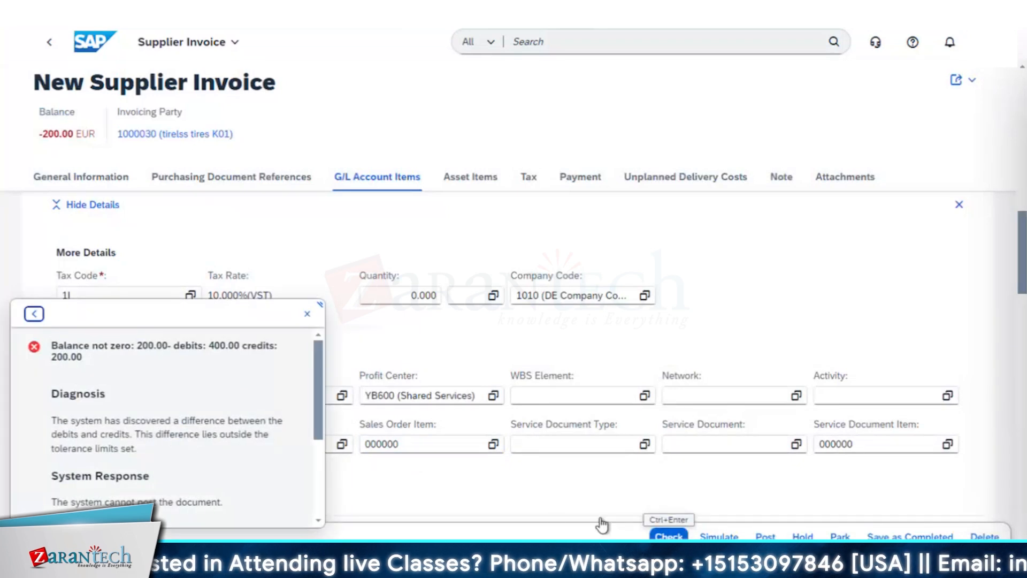
Dismiss the balance message, set the gross invoice amount to 400.00 EUR and check the invoice
click(307, 313)
scroll(383, 444, up, 10)
click(248, 357)
key(BackSpace)
text(400.00)
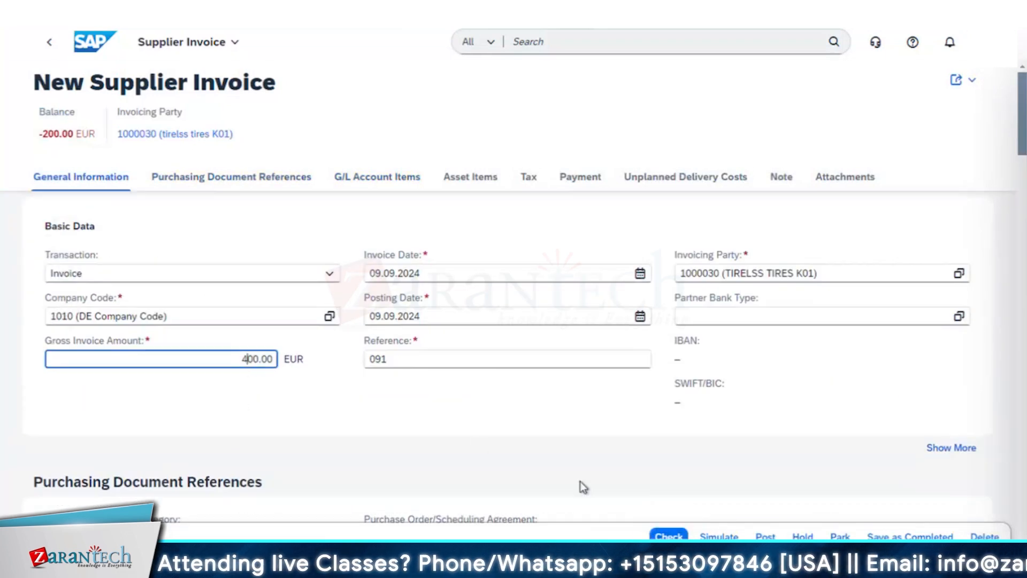
click(669, 536)
Simulate the supplier invoice and post it from the simulation results
click(719, 536)
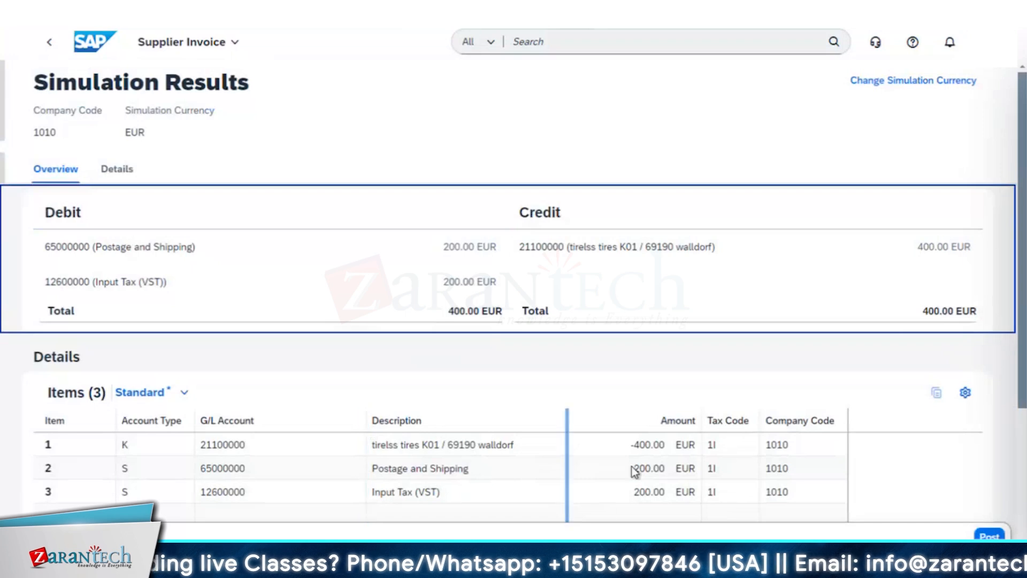
click(989, 536)
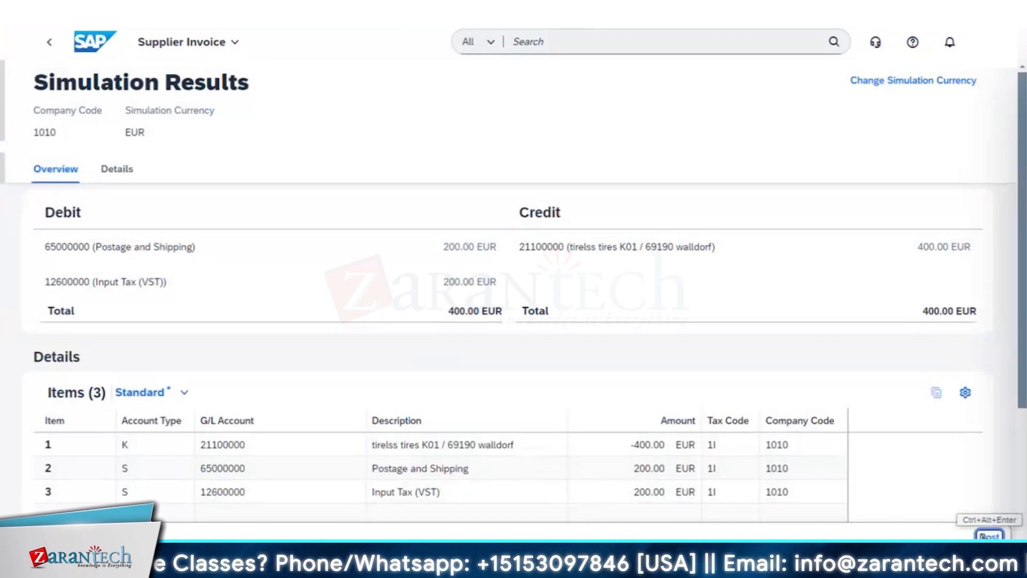